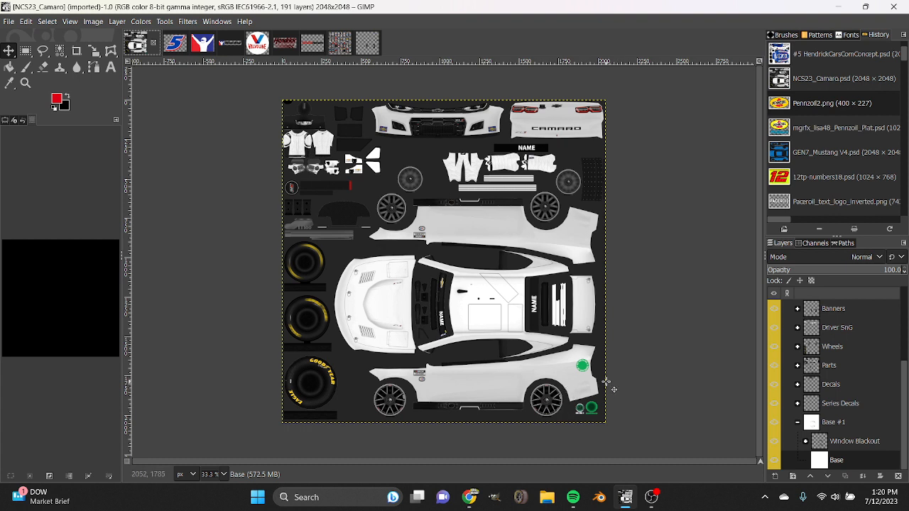
Switch to Chrome and close the empty new tab to show the Stunod Racing downloads page.
{"action": "left_click", "coordinate": [469, 497]}
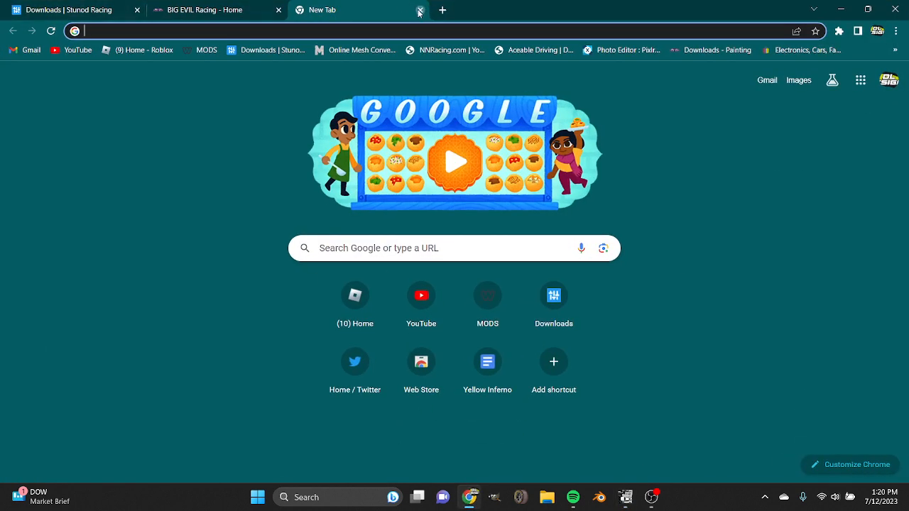
{"action": "left_click", "coordinate": [419, 11]}
{"action": "left_click", "coordinate": [3, 3]}
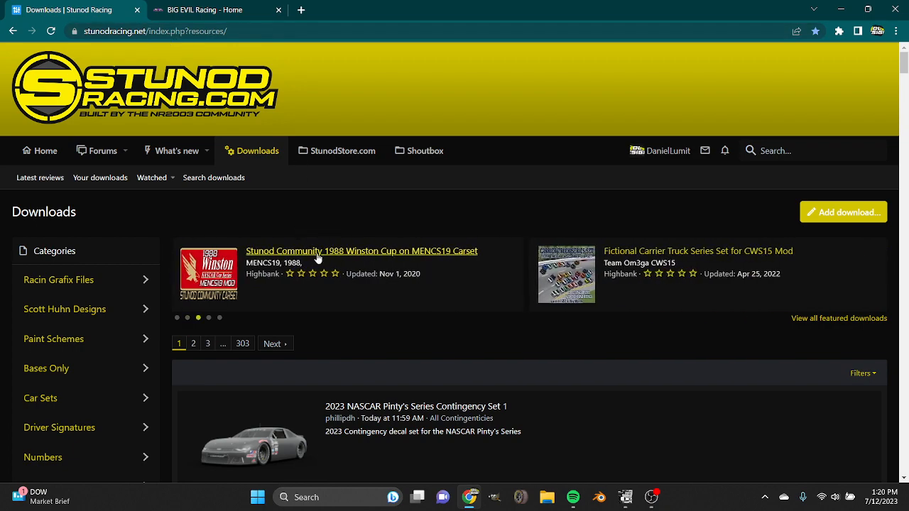
Look over the latest uploads and the category list on the Stunod Racing downloads page.
{"action": "scroll", "coordinate": [318, 260], "scroll_direction": "down", "scroll_amount": 3}
{"action": "scroll", "coordinate": [318, 261], "scroll_direction": "down", "scroll_amount": 9}
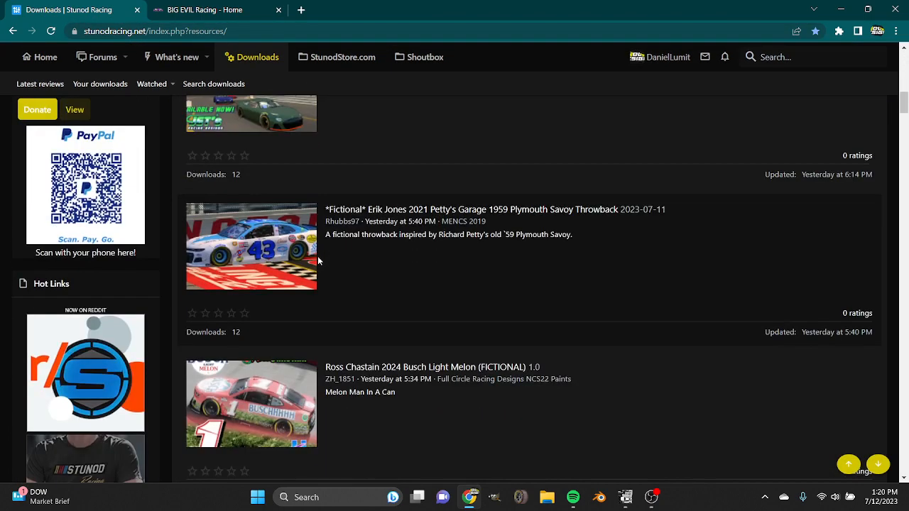
{"action": "scroll", "coordinate": [318, 260], "scroll_direction": "up", "scroll_amount": 4}
{"action": "scroll", "coordinate": [318, 261], "scroll_direction": "down", "scroll_amount": 3}
{"action": "scroll", "coordinate": [318, 261], "scroll_direction": "down", "scroll_amount": 9}
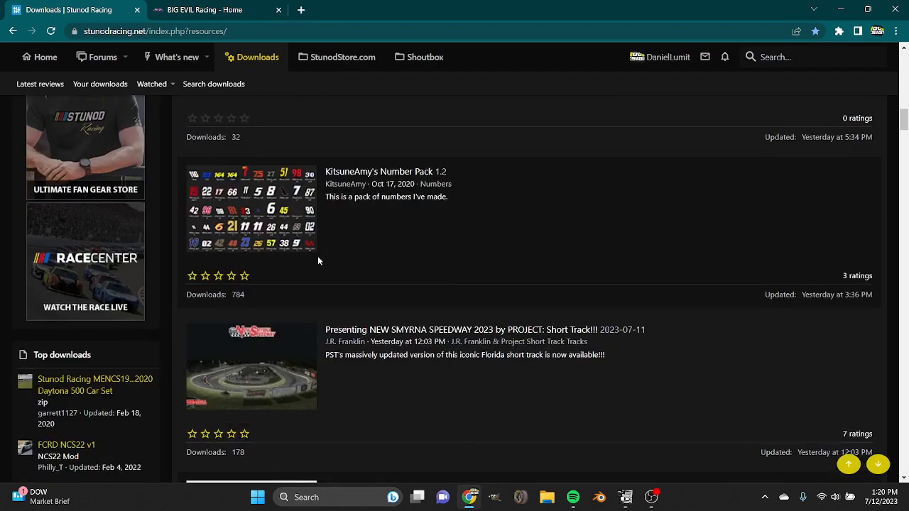
{"action": "scroll", "coordinate": [317, 256], "scroll_direction": "up", "scroll_amount": 10}
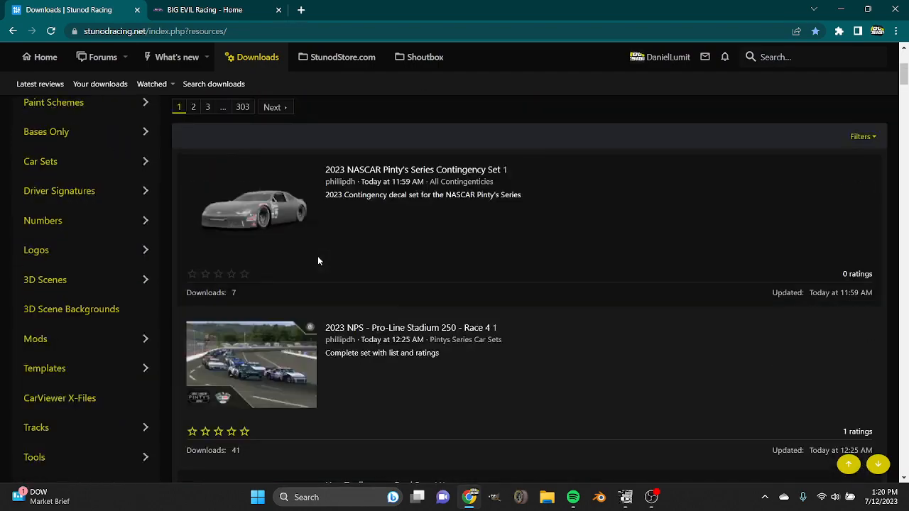
{"action": "scroll", "coordinate": [318, 256], "scroll_direction": "up", "scroll_amount": 3}
{"action": "scroll", "coordinate": [141, 238], "scroll_direction": "down", "scroll_amount": 3}
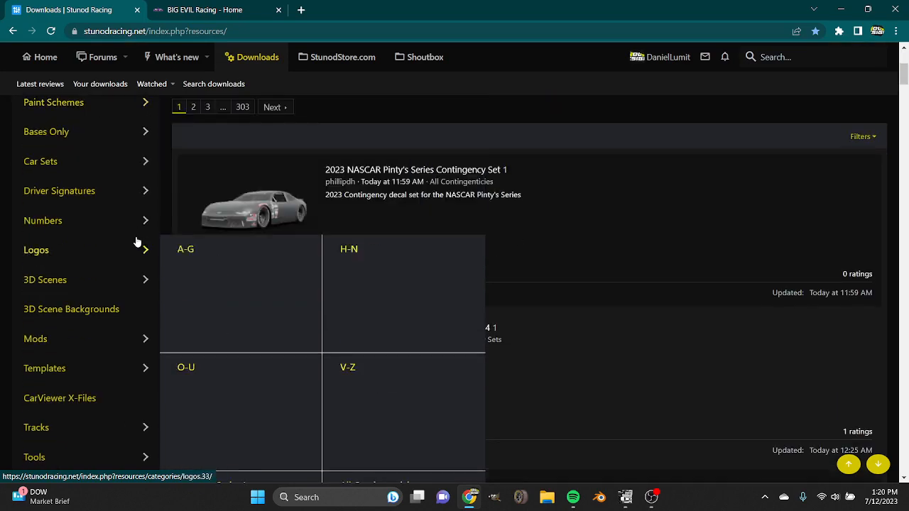
Examine the subcategories offered under the Templates category, from BR Gen6 15 to SRD NXS20 Templates.
{"action": "scroll", "coordinate": [71, 314], "scroll_direction": "down", "scroll_amount": 1}
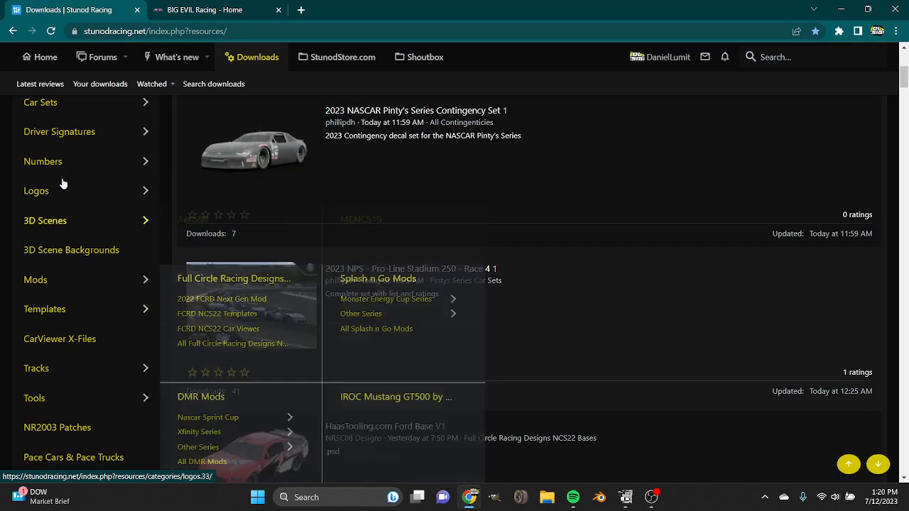
{"action": "scroll", "coordinate": [61, 192], "scroll_direction": "up", "scroll_amount": 5}
{"action": "scroll", "coordinate": [56, 308], "scroll_direction": "down", "scroll_amount": 5}
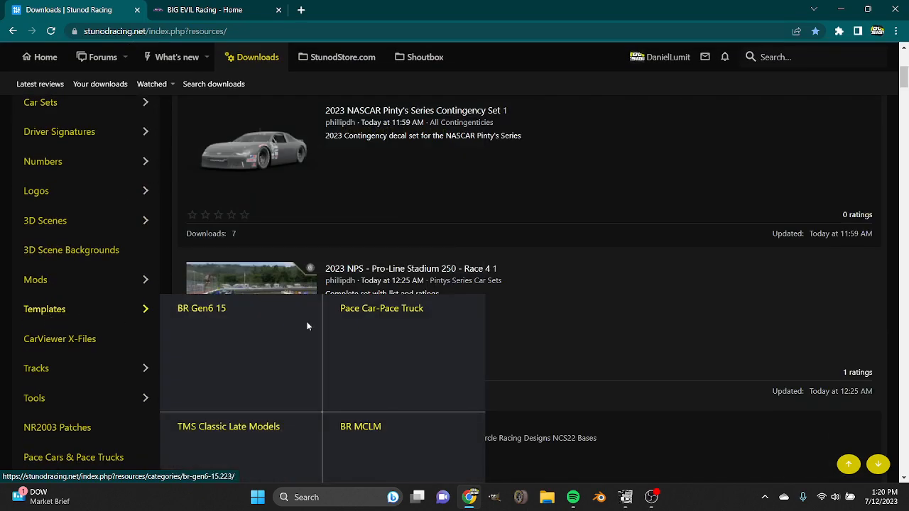
{"action": "scroll", "coordinate": [303, 309], "scroll_direction": "down", "scroll_amount": 6}
{"action": "scroll", "coordinate": [258, 242], "scroll_direction": "down", "scroll_amount": 5}
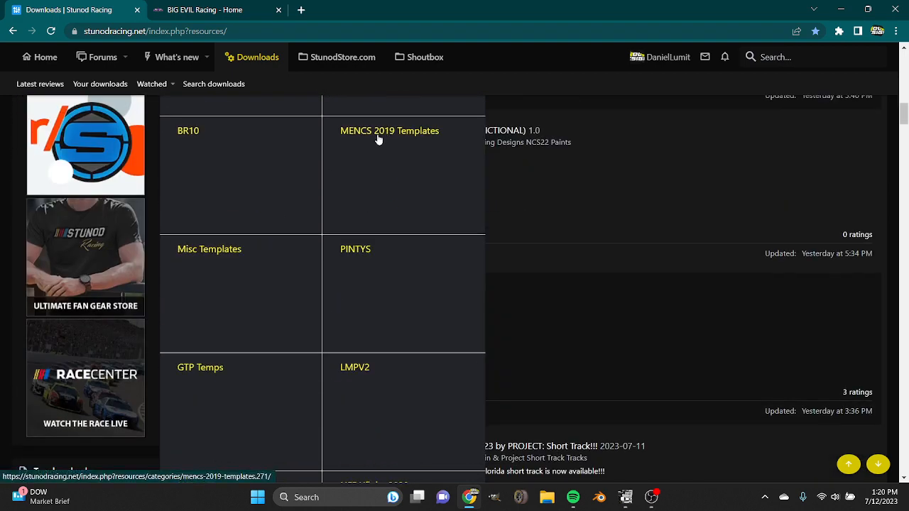
{"action": "scroll", "coordinate": [365, 186], "scroll_direction": "down", "scroll_amount": 3}
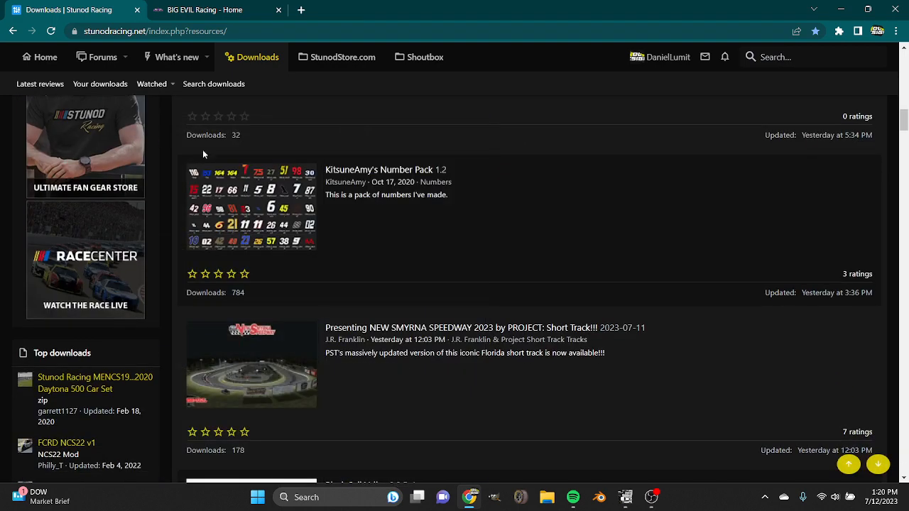
{"action": "scroll", "coordinate": [120, 224], "scroll_direction": "up", "scroll_amount": 3}
{"action": "scroll", "coordinate": [120, 224], "scroll_direction": "up", "scroll_amount": 5}
{"action": "scroll", "coordinate": [50, 134], "scroll_direction": "up", "scroll_amount": 3}
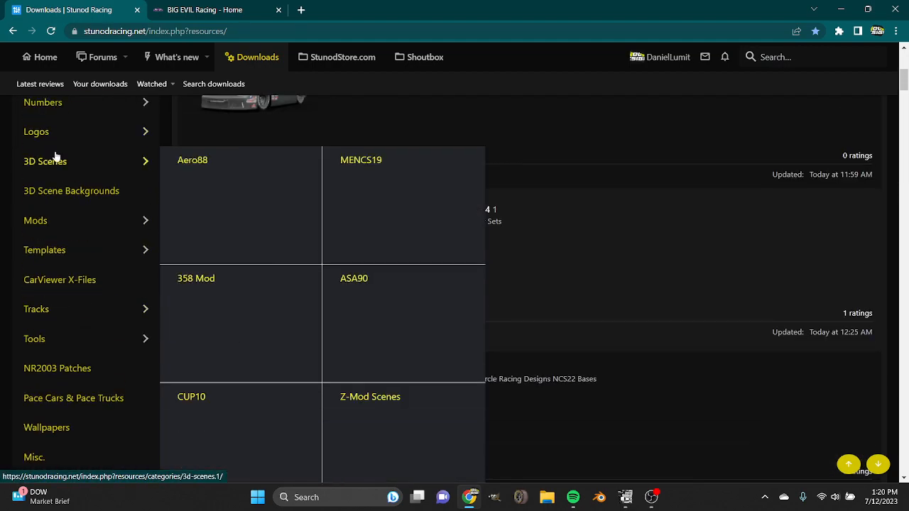
{"action": "mouse_move", "coordinate": [59, 250]}
{"action": "scroll", "coordinate": [356, 317], "scroll_direction": "down", "scroll_amount": 8}
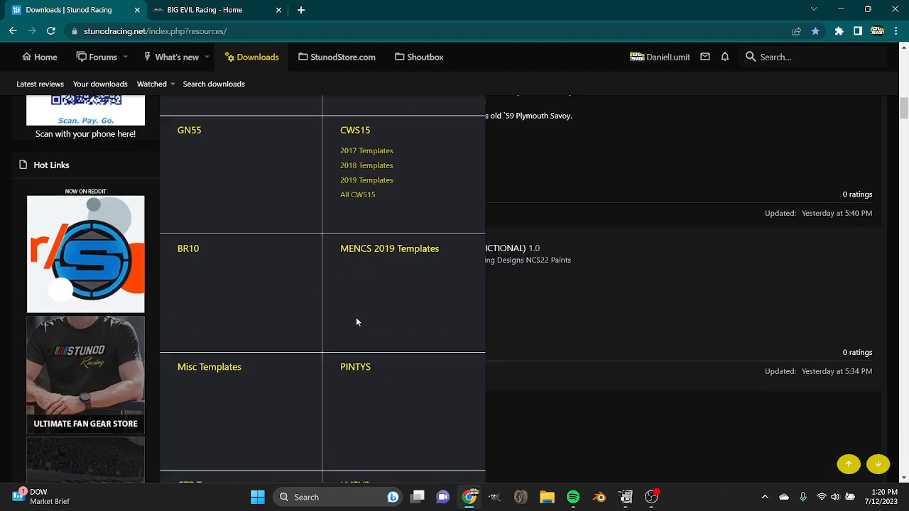
{"action": "scroll", "coordinate": [356, 316], "scroll_direction": "down", "scroll_amount": 4}
{"action": "scroll", "coordinate": [358, 319], "scroll_direction": "down", "scroll_amount": 3}
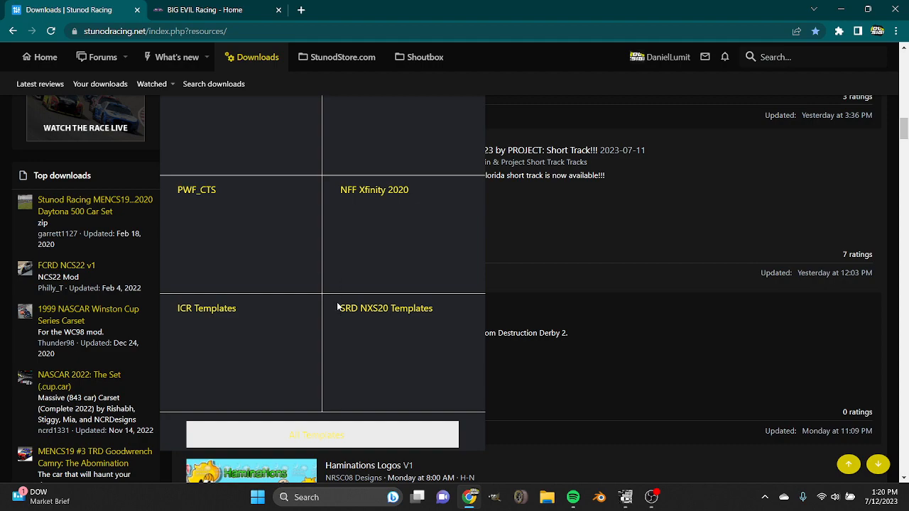
{"action": "scroll", "coordinate": [305, 373], "scroll_direction": "up", "scroll_amount": 10}
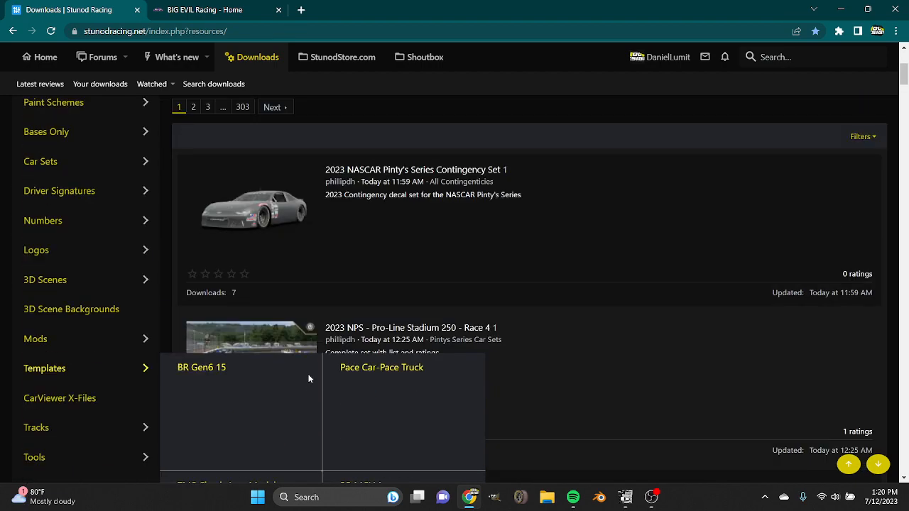
{"action": "scroll", "coordinate": [326, 390], "scroll_direction": "up", "scroll_amount": 2}
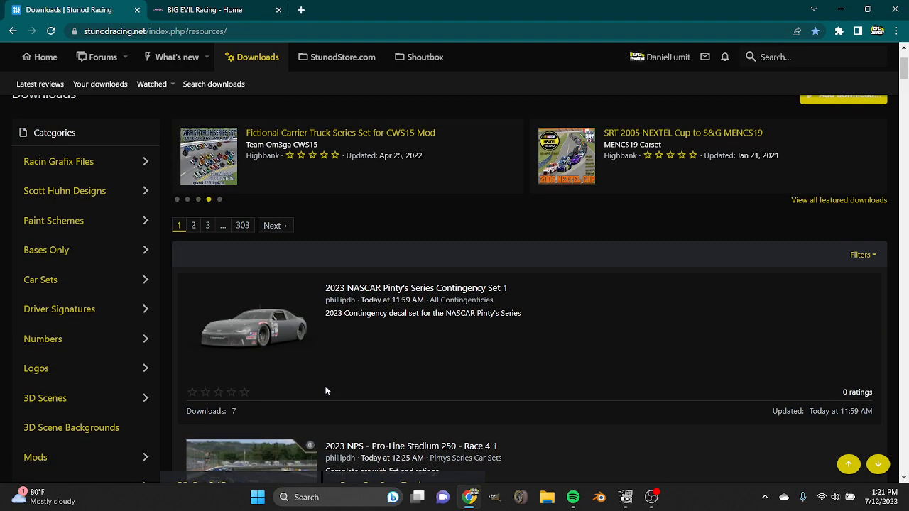
Open all Full Circle Racing Designs NCS22 paints from the Paint Schemes category and view the listing.
{"action": "mouse_move", "coordinate": [162, 229]}
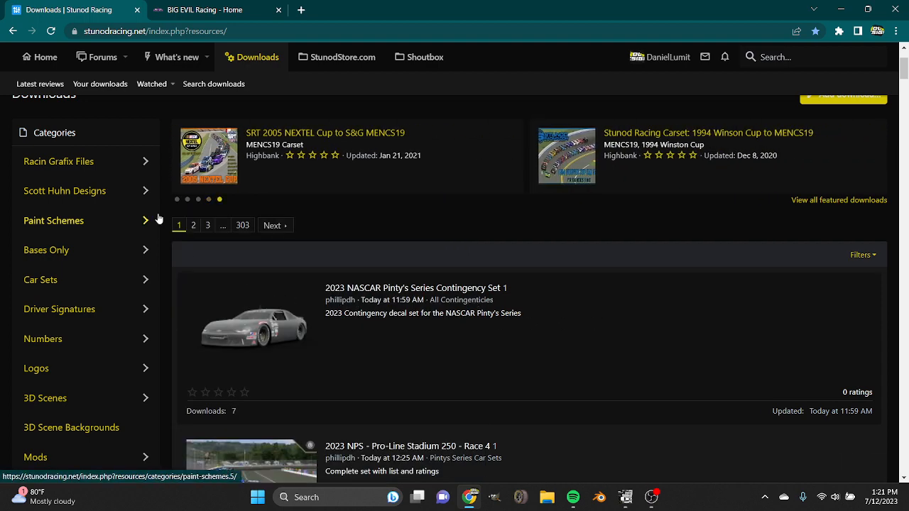
{"action": "mouse_move", "coordinate": [89, 167]}
{"action": "mouse_move", "coordinate": [79, 215]}
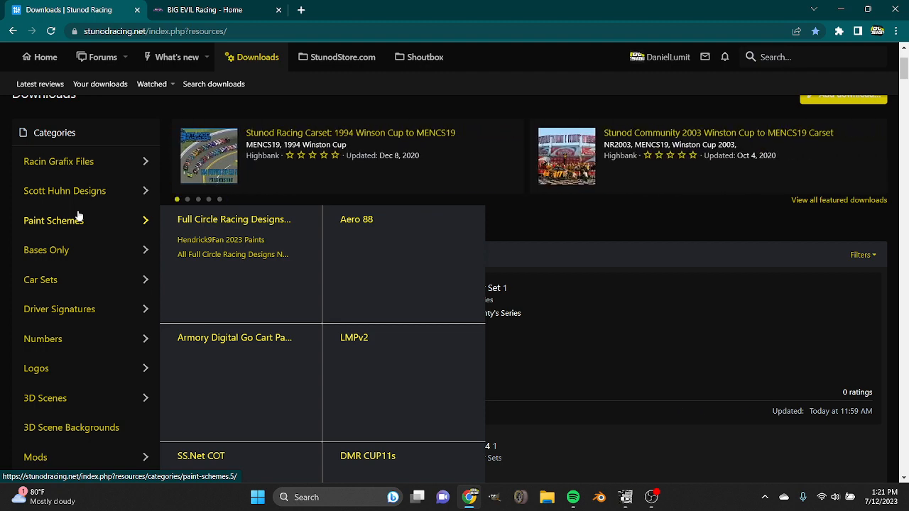
{"action": "left_click", "coordinate": [253, 258]}
{"action": "scroll", "coordinate": [291, 353], "scroll_direction": "down", "scroll_amount": 3}
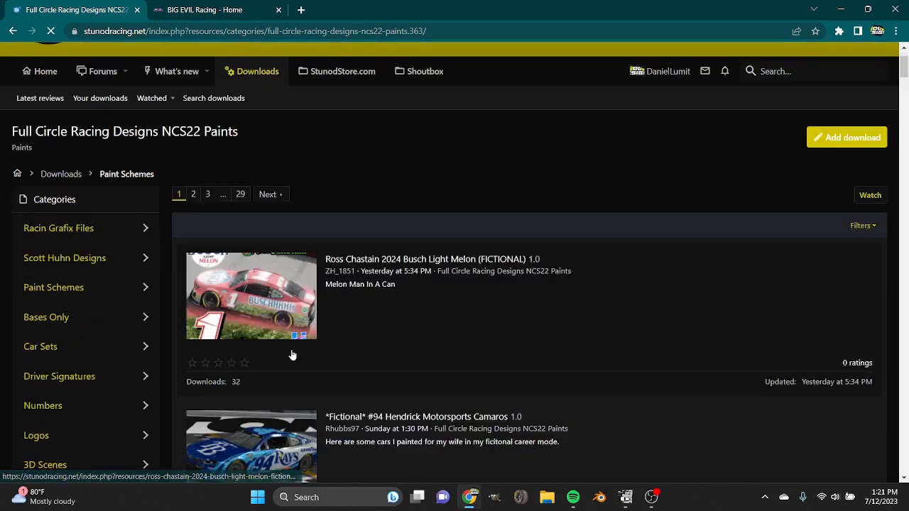
{"action": "scroll", "coordinate": [95, 246], "scroll_direction": "up", "scroll_amount": 1}
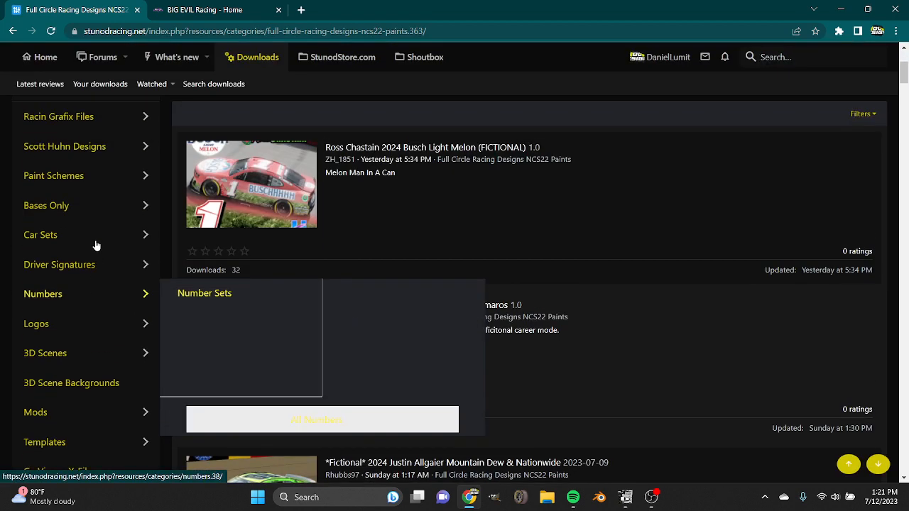
Open the full listing of all templates from the Templates category.
{"action": "mouse_move", "coordinate": [96, 246]}
{"action": "scroll", "coordinate": [96, 245], "scroll_direction": "down", "scroll_amount": 1}
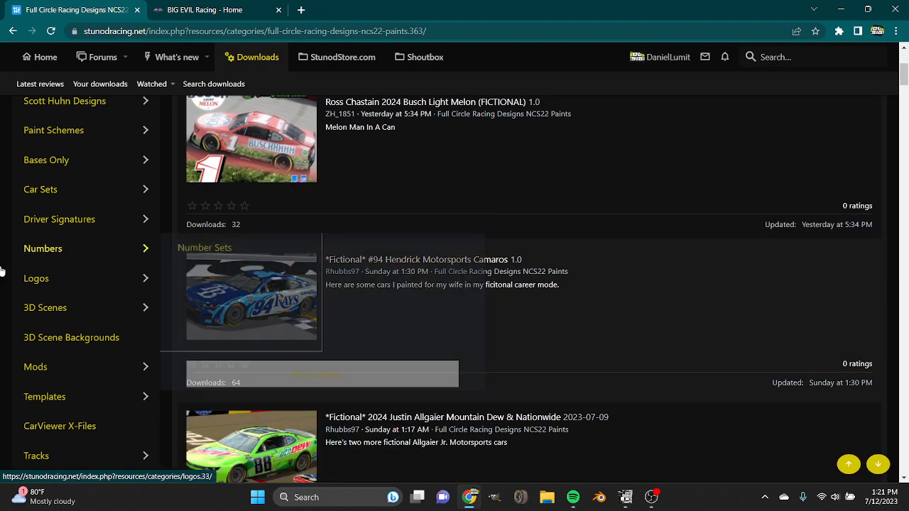
{"action": "mouse_move", "coordinate": [41, 282]}
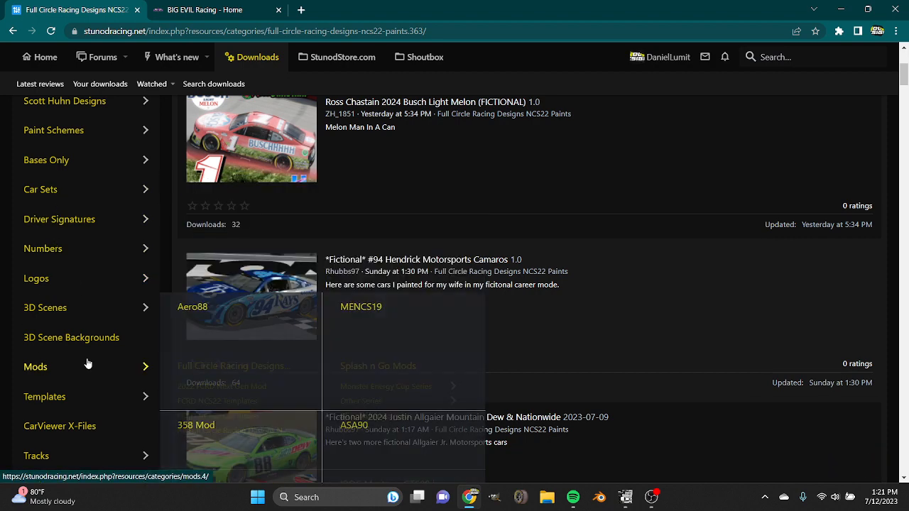
{"action": "scroll", "coordinate": [88, 340], "scroll_direction": "down", "scroll_amount": 2}
{"action": "mouse_move", "coordinate": [82, 343]}
{"action": "mouse_move", "coordinate": [78, 278]}
{"action": "scroll", "coordinate": [282, 290], "scroll_direction": "down", "scroll_amount": 10}
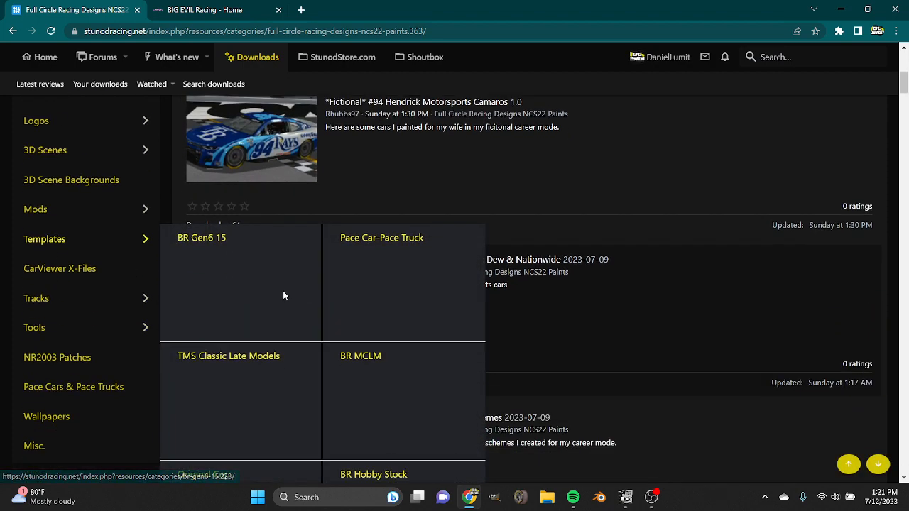
{"action": "scroll", "coordinate": [283, 290], "scroll_direction": "down", "scroll_amount": 10}
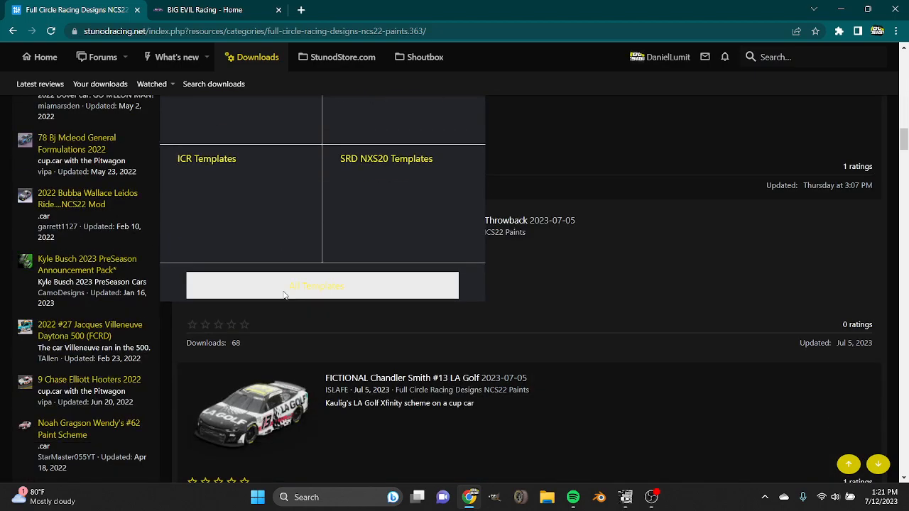
{"action": "left_click", "coordinate": [283, 291]}
Look through the first page of templates for NCS22 template files, and return to its beginning.
{"action": "scroll", "coordinate": [510, 366], "scroll_direction": "down", "scroll_amount": 20}
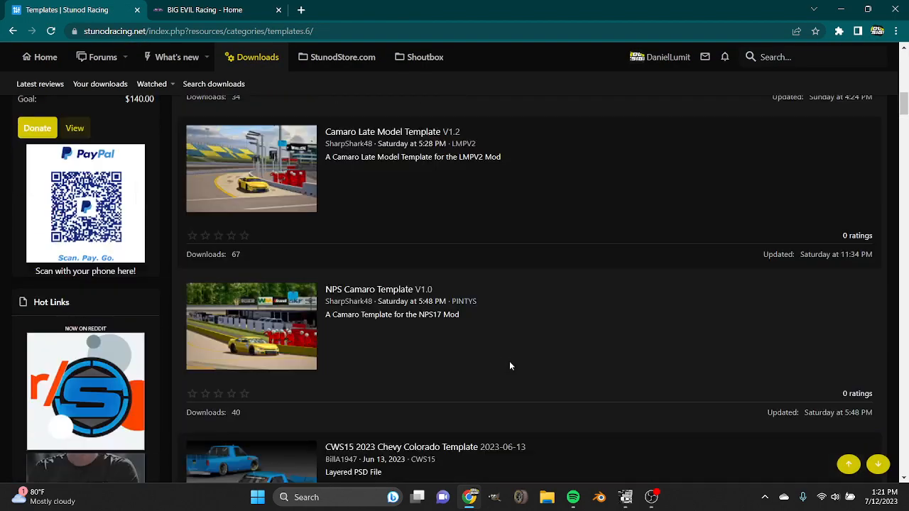
{"action": "scroll", "coordinate": [510, 365], "scroll_direction": "down", "scroll_amount": 20}
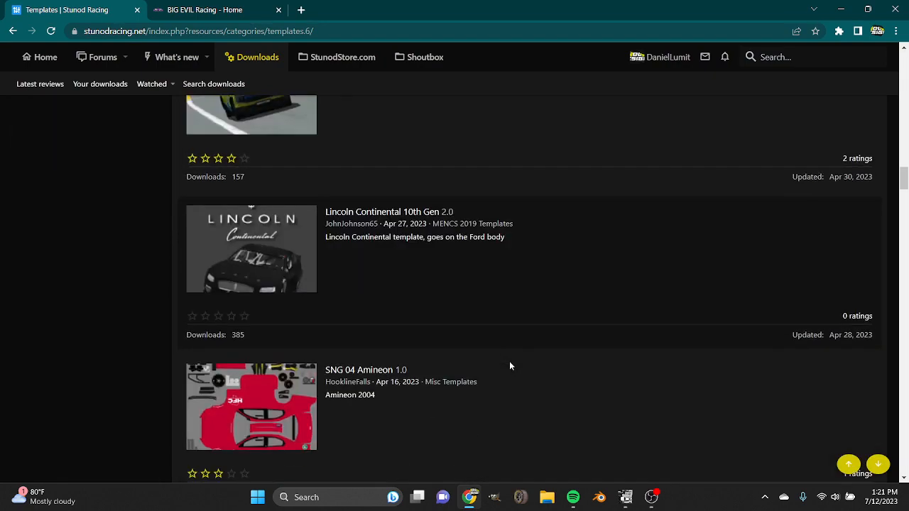
{"action": "scroll", "coordinate": [490, 348], "scroll_direction": "up", "scroll_amount": 1}
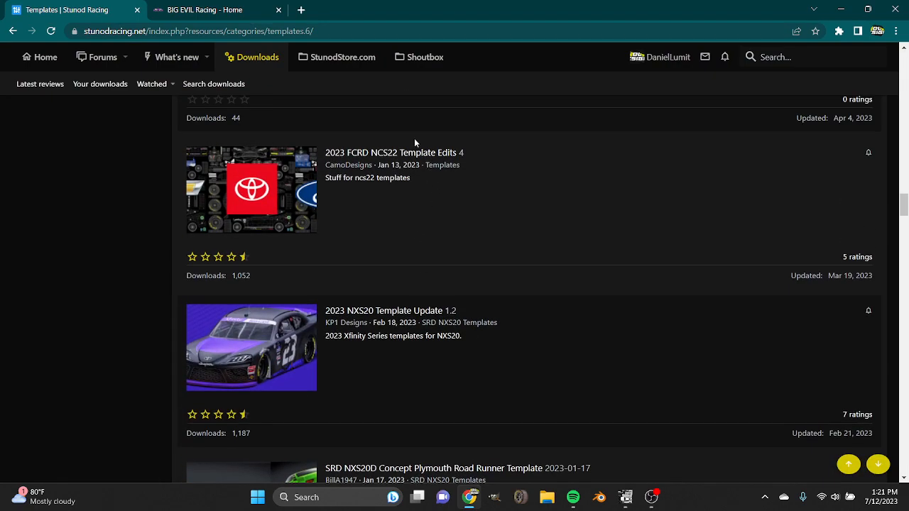
{"action": "scroll", "coordinate": [426, 234], "scroll_direction": "up", "scroll_amount": 3}
{"action": "scroll", "coordinate": [400, 352], "scroll_direction": "down", "scroll_amount": 2}
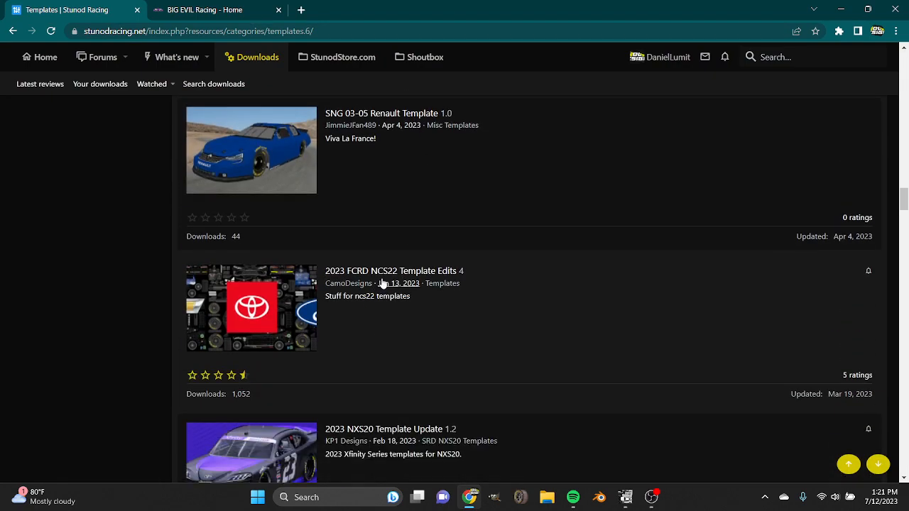
{"action": "scroll", "coordinate": [418, 341], "scroll_direction": "down", "scroll_amount": 20}
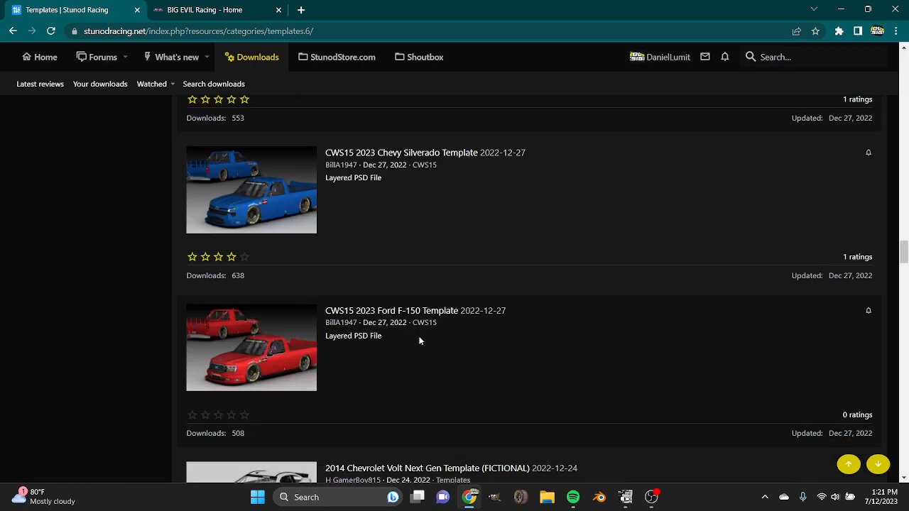
{"action": "scroll", "coordinate": [419, 341], "scroll_direction": "up", "scroll_amount": 8}
{"action": "scroll", "coordinate": [365, 314], "scroll_direction": "down", "scroll_amount": 10}
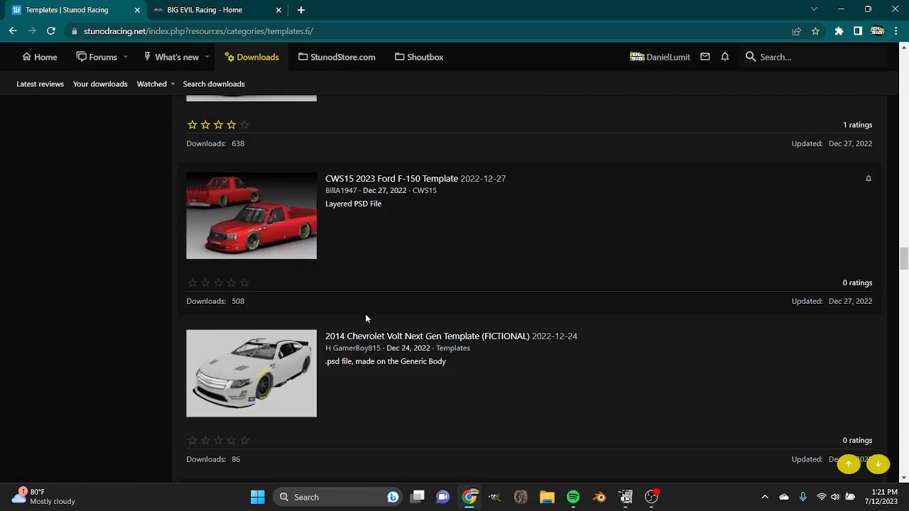
{"action": "scroll", "coordinate": [365, 314], "scroll_direction": "down", "scroll_amount": 20}
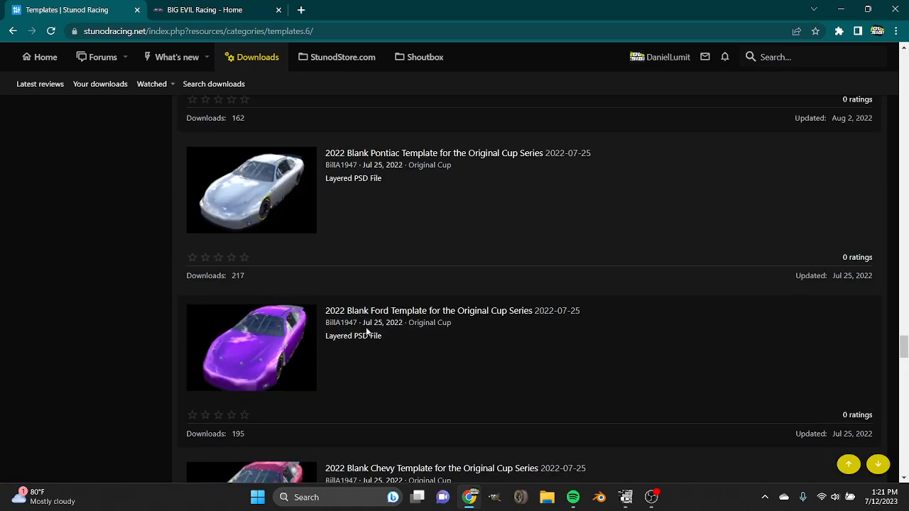
{"action": "scroll", "coordinate": [366, 331], "scroll_direction": "down", "scroll_amount": 10}
{"action": "left_click_drag", "start_coordinate": [904, 388], "coordinate": [900, 57]}
Review the subcategories under Scott Huhn Designs, Paint Schemes, Bases Only and Tools.
{"action": "mouse_move", "coordinate": [62, 313]}
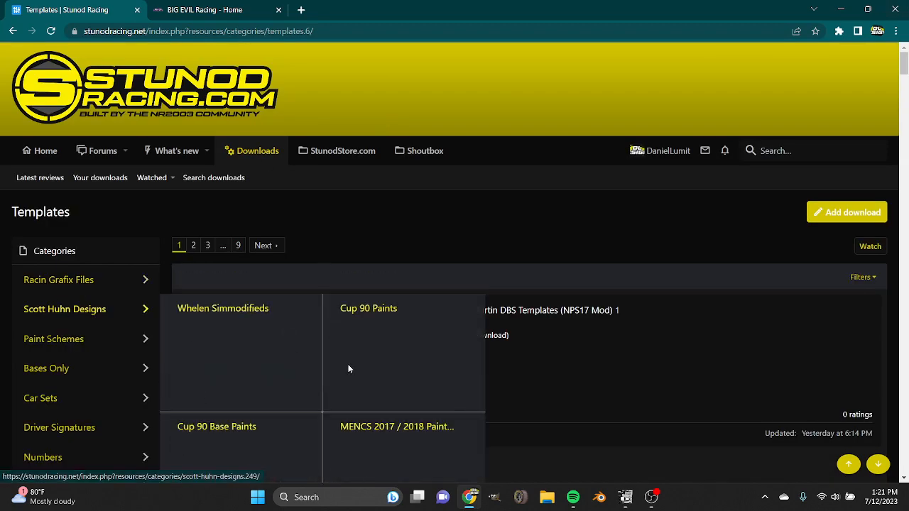
{"action": "scroll", "coordinate": [347, 369], "scroll_direction": "down", "scroll_amount": 3}
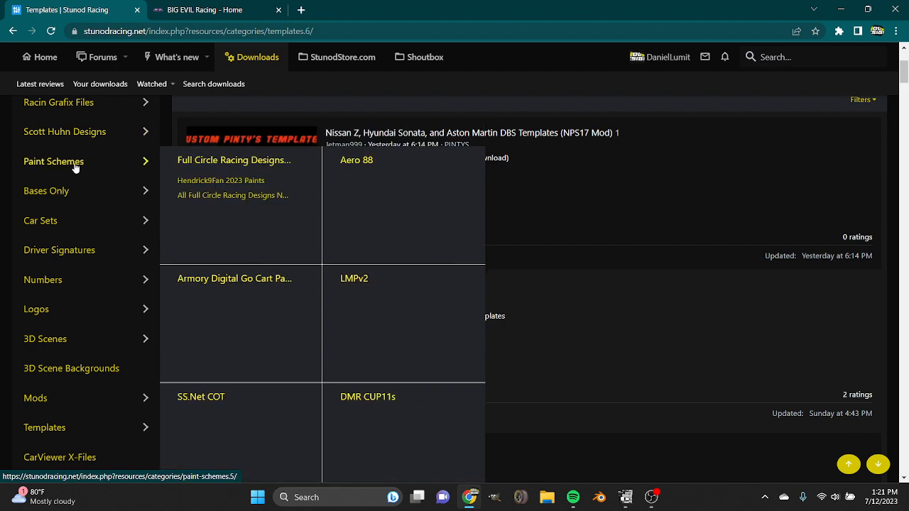
{"action": "scroll", "coordinate": [309, 238], "scroll_direction": "down", "scroll_amount": 1}
{"action": "mouse_move", "coordinate": [74, 126]}
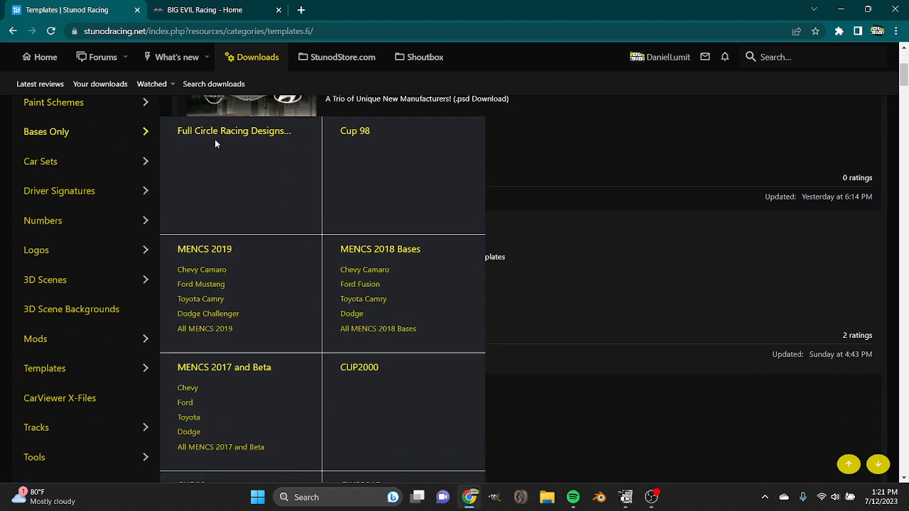
{"action": "scroll", "coordinate": [9, 274], "scroll_direction": "down", "scroll_amount": 3}
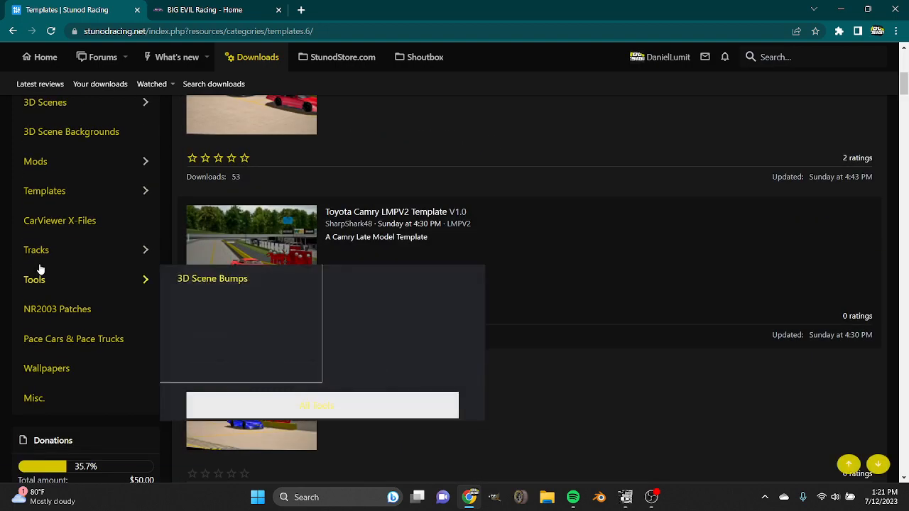
{"action": "scroll", "coordinate": [38, 264], "scroll_direction": "up", "scroll_amount": 7}
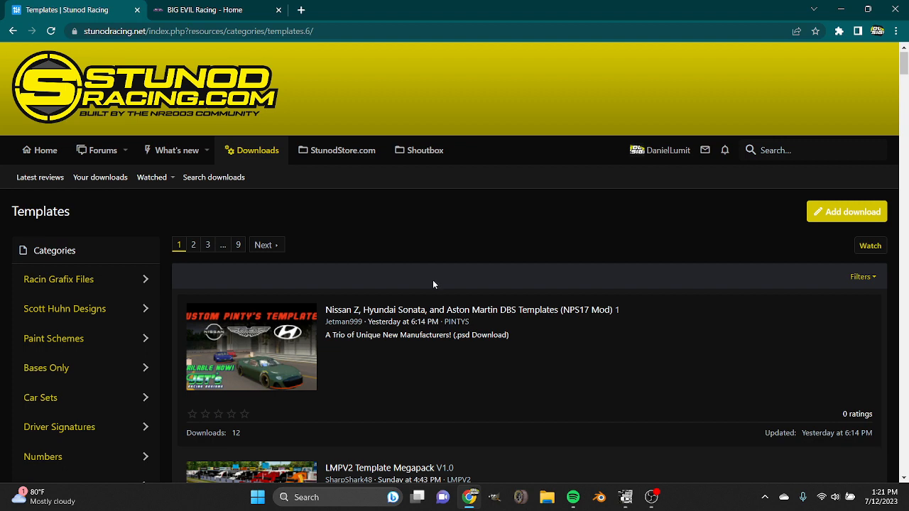
Switch to the BIG EVIL Racing site and open the Painting category of its downloads.
{"action": "left_click", "coordinate": [199, 8]}
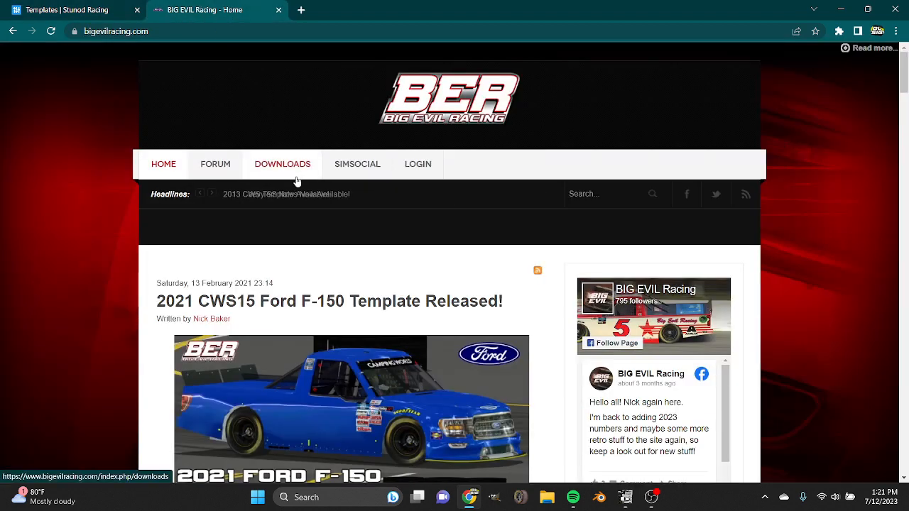
{"action": "left_click", "coordinate": [262, 167]}
{"action": "scroll", "coordinate": [363, 180], "scroll_direction": "down", "scroll_amount": 3}
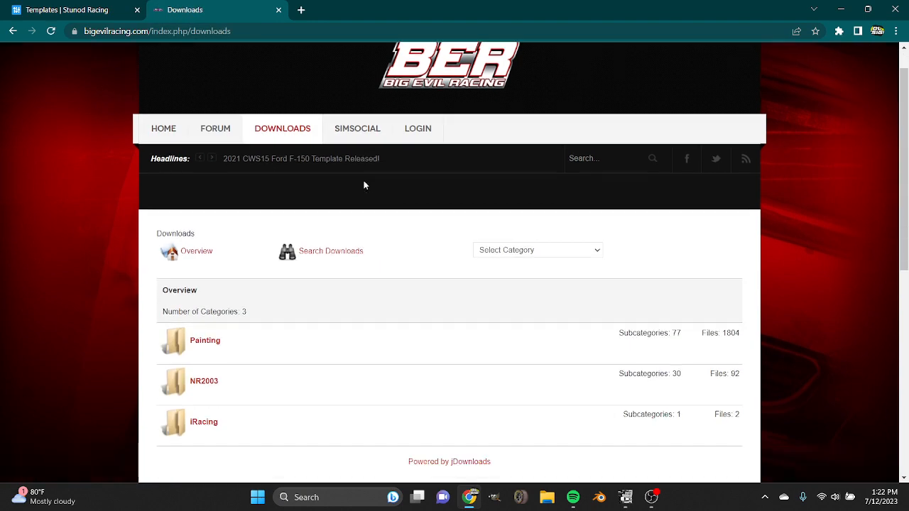
{"action": "left_click", "coordinate": [205, 139]}
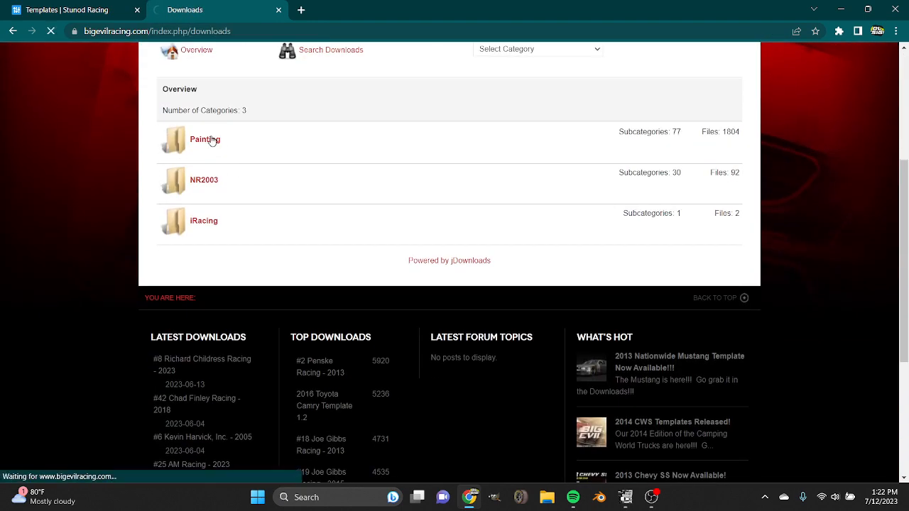
{"action": "scroll", "coordinate": [213, 141], "scroll_direction": "down", "scroll_amount": 3}
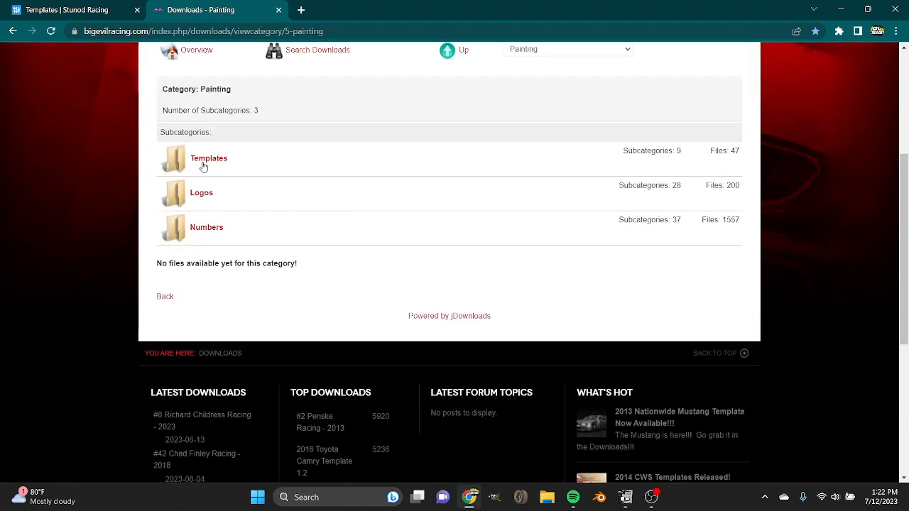
Open the Templates category and look through the template files in its MENCS19 subcategory.
{"action": "left_click", "coordinate": [202, 164]}
{"action": "scroll", "coordinate": [309, 182], "scroll_direction": "down", "scroll_amount": 3}
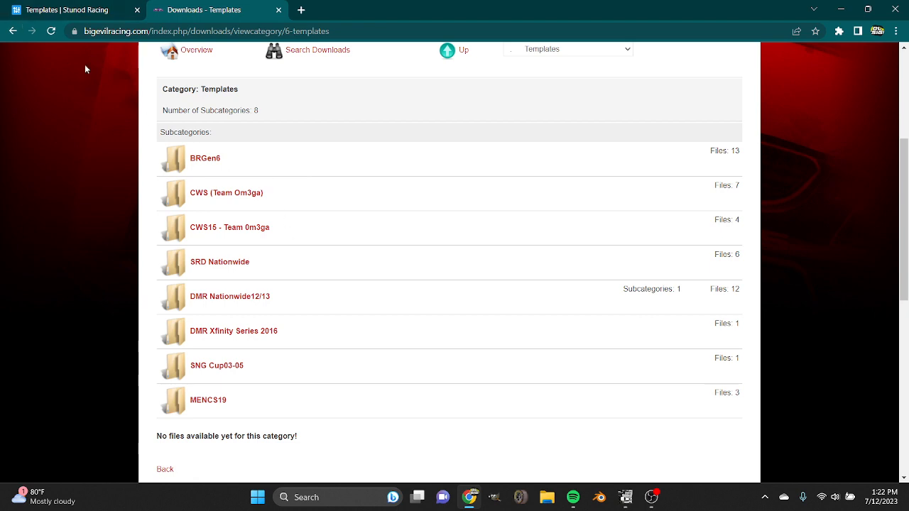
{"action": "left_click", "coordinate": [207, 403]}
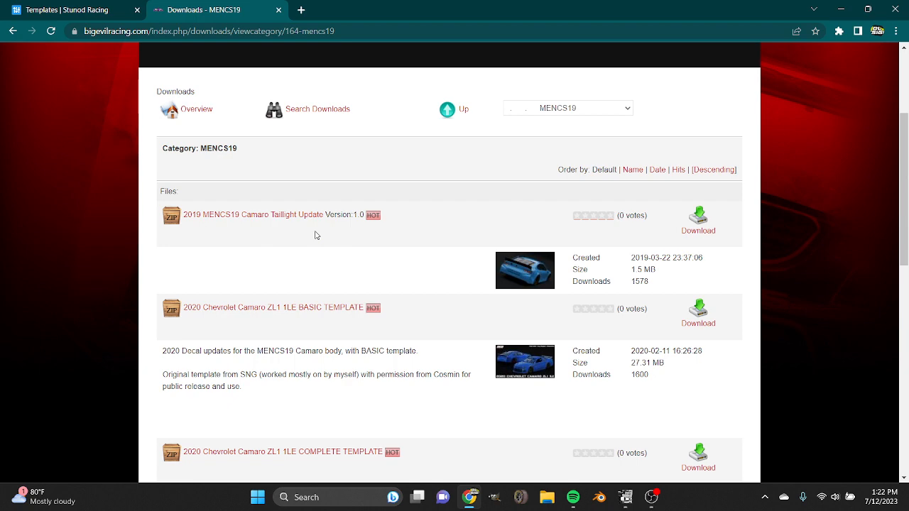
{"action": "scroll", "coordinate": [317, 235], "scroll_direction": "down", "scroll_amount": 3}
Go back to the Painting category and look through the subcategories under Logos.
{"action": "left_click", "coordinate": [10, 31]}
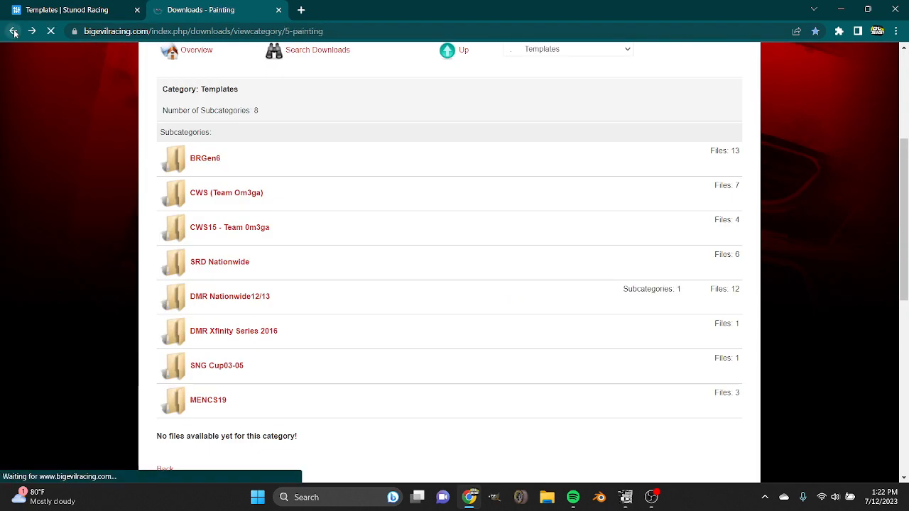
{"action": "left_click", "coordinate": [203, 193]}
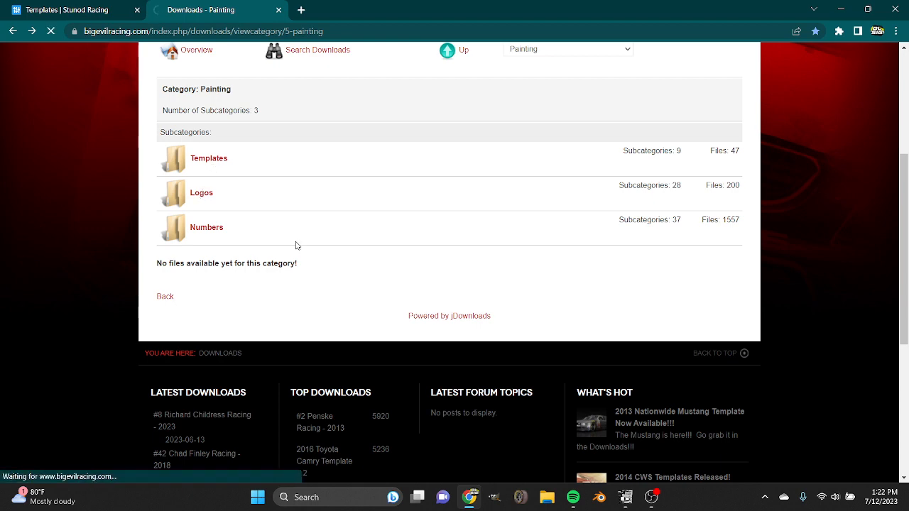
{"action": "scroll", "coordinate": [297, 246], "scroll_direction": "down", "scroll_amount": 15}
{"action": "scroll", "coordinate": [297, 246], "scroll_direction": "up", "scroll_amount": 5}
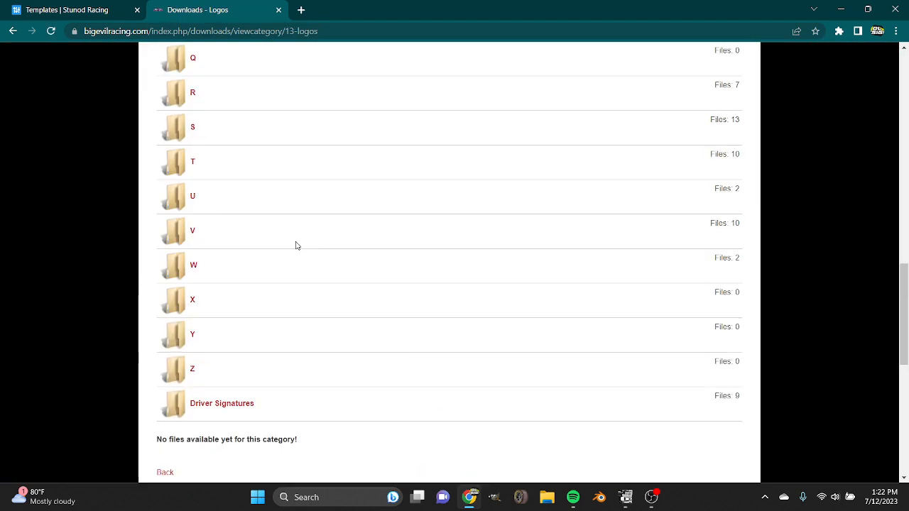
Return to the Painting category, open Numbers, and look through its racing series subcategories.
{"action": "left_click", "coordinate": [13, 32]}
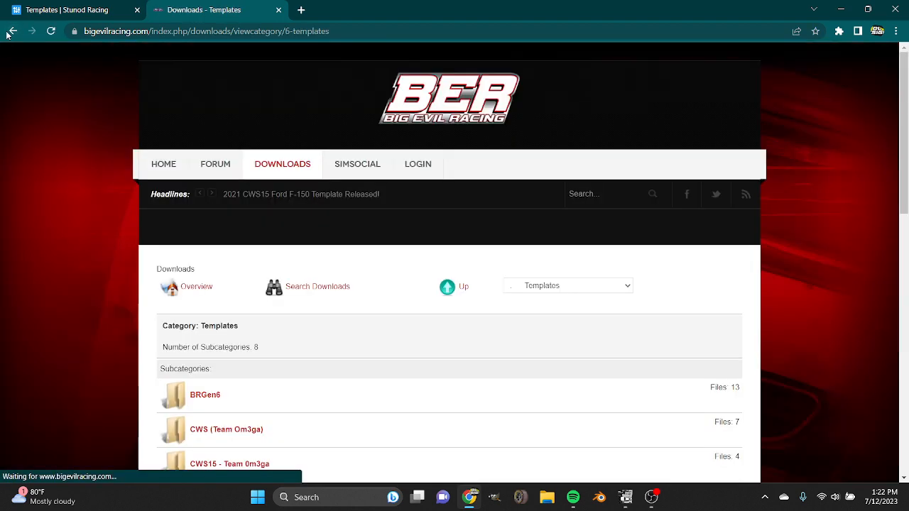
{"action": "left_click", "coordinate": [8, 32]}
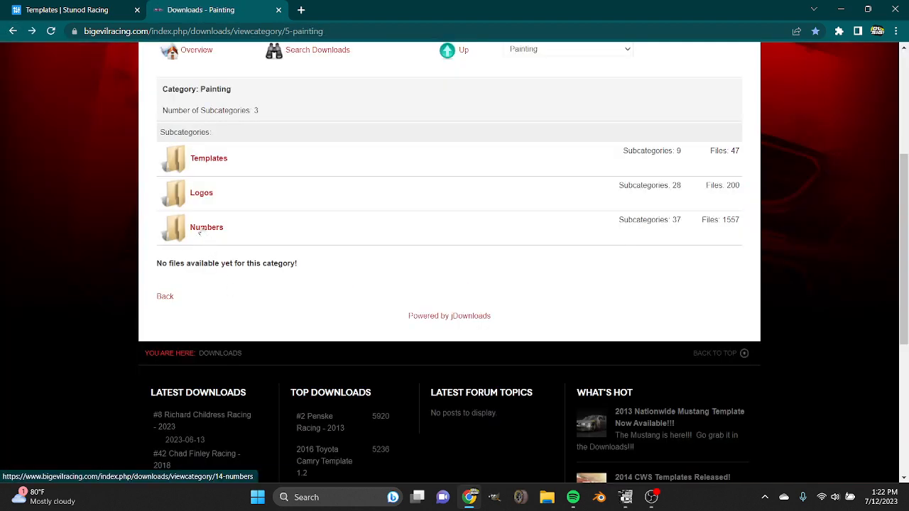
{"action": "left_click", "coordinate": [205, 228]}
{"action": "scroll", "coordinate": [419, 266], "scroll_direction": "down", "scroll_amount": 3}
{"action": "scroll", "coordinate": [420, 269], "scroll_direction": "down", "scroll_amount": 1}
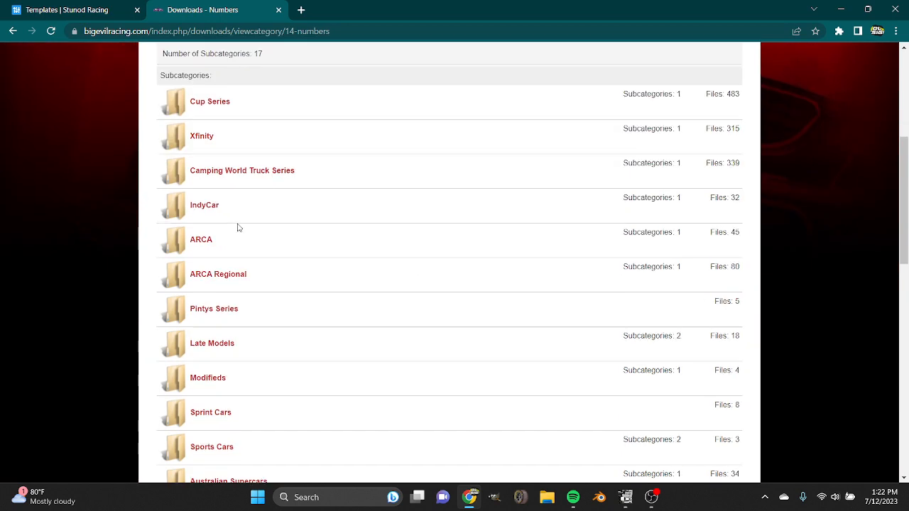
{"action": "scroll", "coordinate": [238, 227], "scroll_direction": "up", "scroll_amount": 2}
{"action": "scroll", "coordinate": [230, 243], "scroll_direction": "down", "scroll_amount": 2}
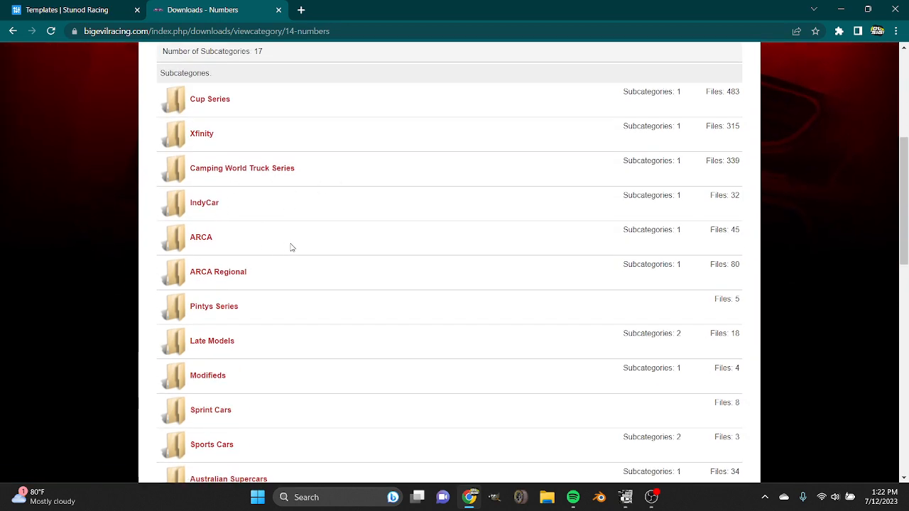
{"action": "scroll", "coordinate": [291, 247], "scroll_direction": "down", "scroll_amount": 1}
{"action": "scroll", "coordinate": [291, 247], "scroll_direction": "down", "scroll_amount": 3}
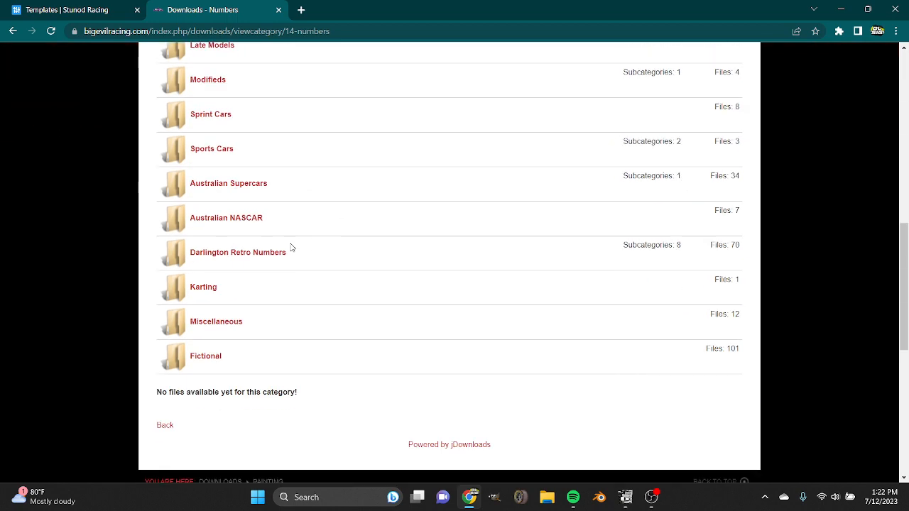
Browse the car number files in the Fictional subcategory, then return to the site's downloads overview.
{"action": "left_click", "coordinate": [210, 357]}
{"action": "scroll", "coordinate": [471, 294], "scroll_direction": "down", "scroll_amount": 6}
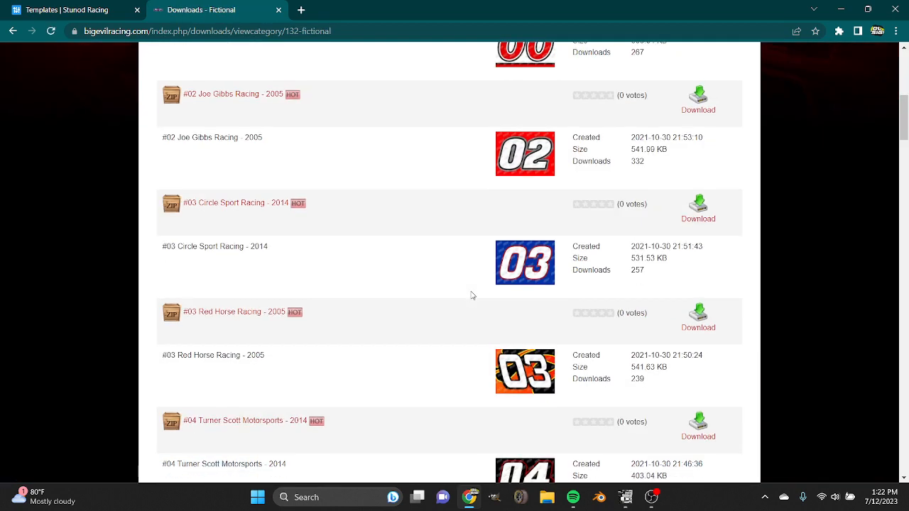
{"action": "scroll", "coordinate": [472, 295], "scroll_direction": "down", "scroll_amount": 10}
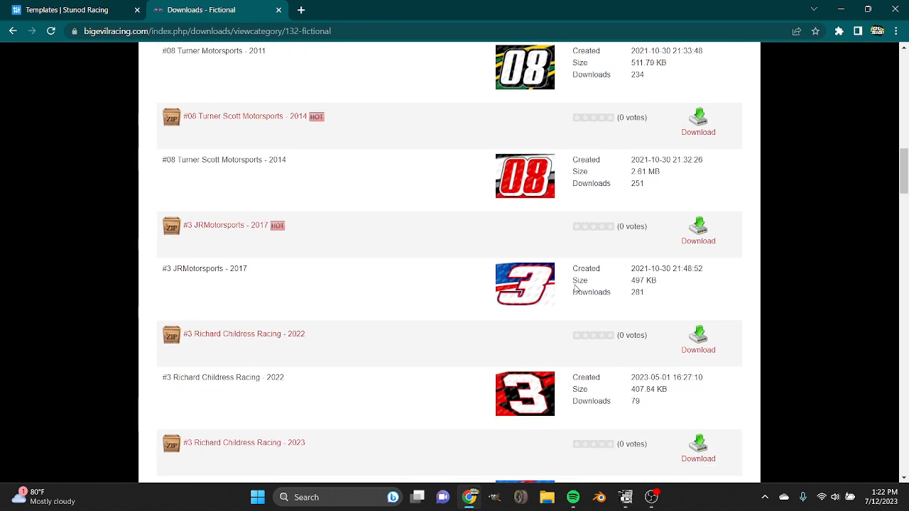
{"action": "scroll", "coordinate": [525, 287], "scroll_direction": "down", "scroll_amount": 5}
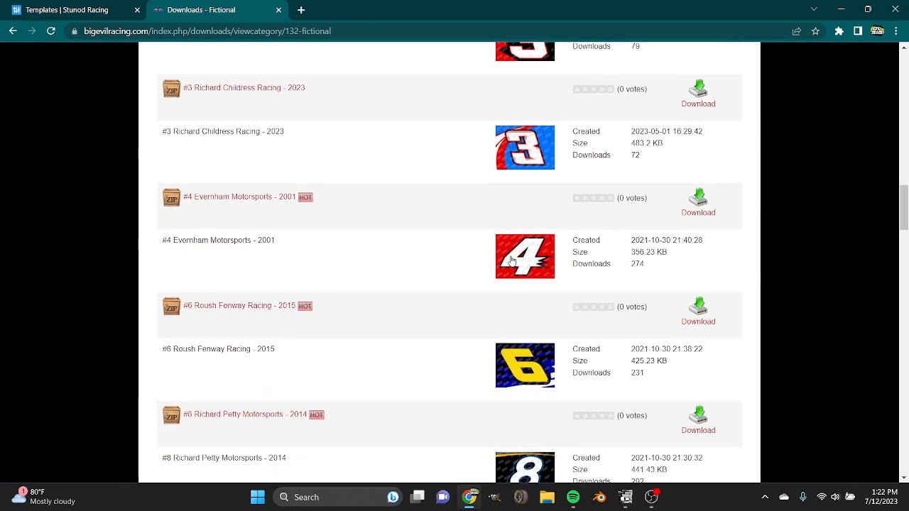
{"action": "scroll", "coordinate": [483, 347], "scroll_direction": "down", "scroll_amount": 7}
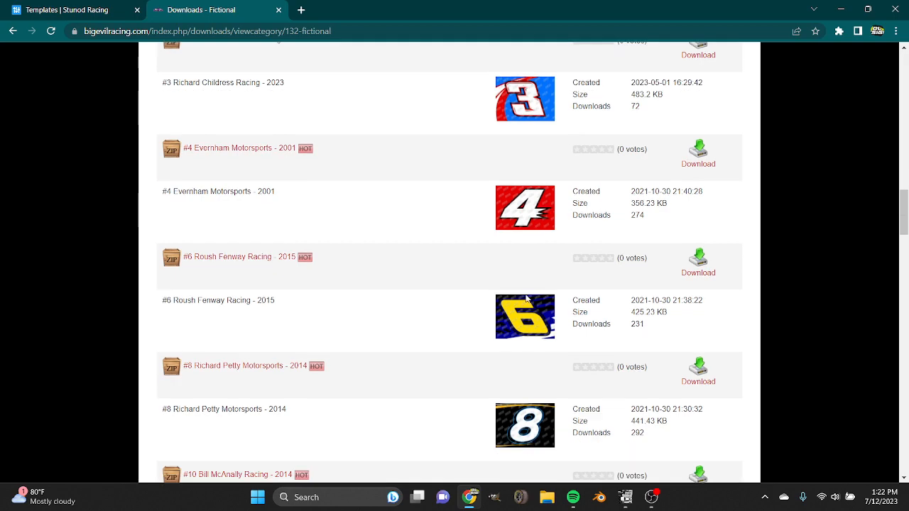
{"action": "scroll", "coordinate": [472, 350], "scroll_direction": "up", "scroll_amount": 20}
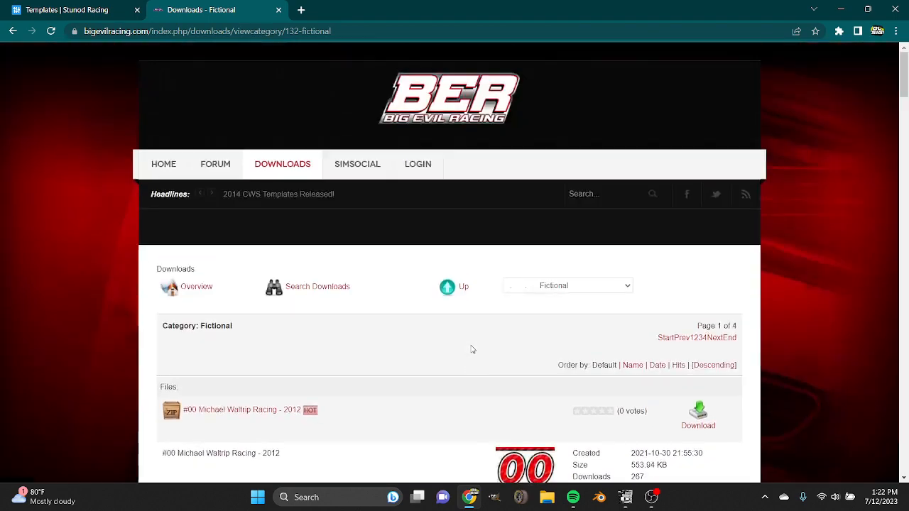
{"action": "left_click", "coordinate": [271, 167]}
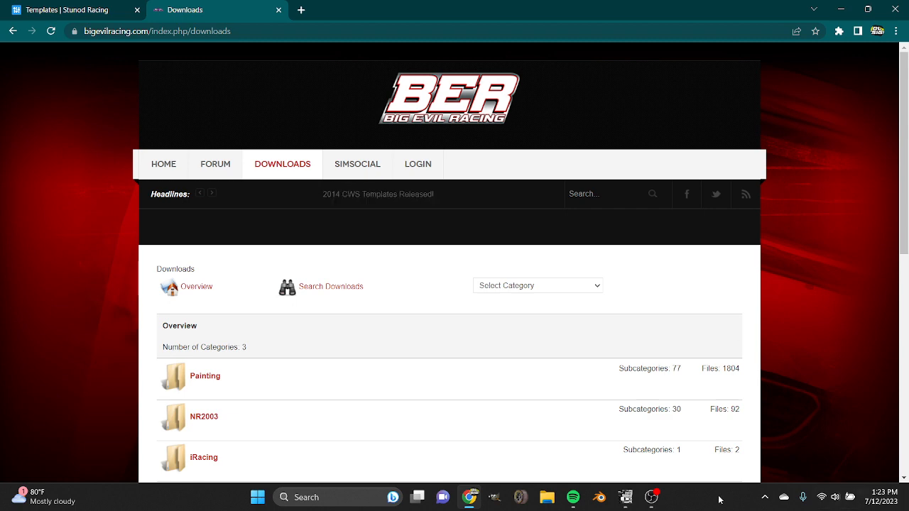
Switch to GIMP, look through the open number and logo images, and return to the NCS23_Camaro template.
{"action": "left_click", "coordinate": [625, 497]}
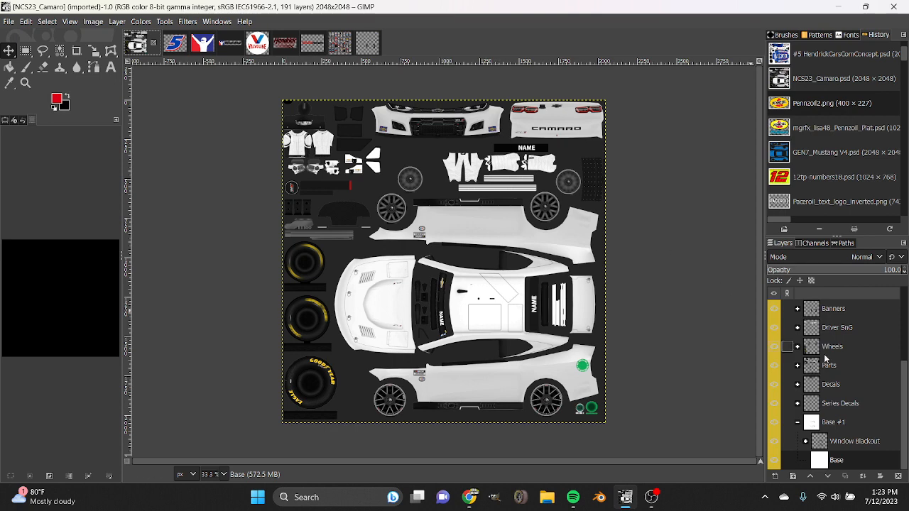
{"action": "left_click", "coordinate": [175, 43]}
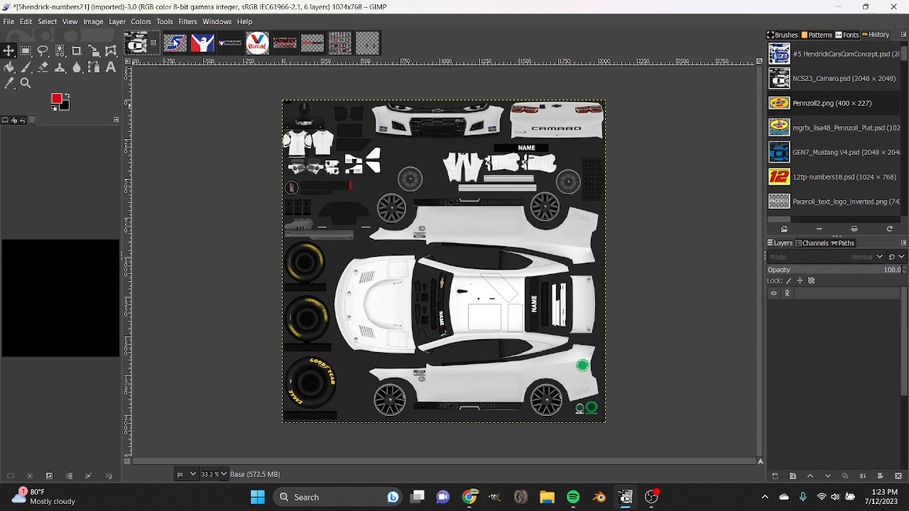
{"action": "left_click", "coordinate": [205, 44]}
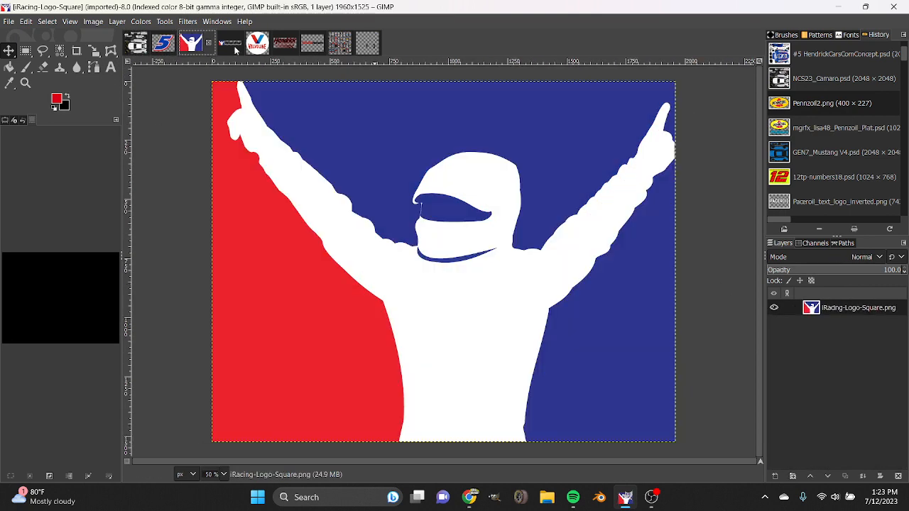
{"action": "left_click", "coordinate": [233, 45]}
{"action": "left_click", "coordinate": [201, 48]}
{"action": "left_click", "coordinate": [142, 47]}
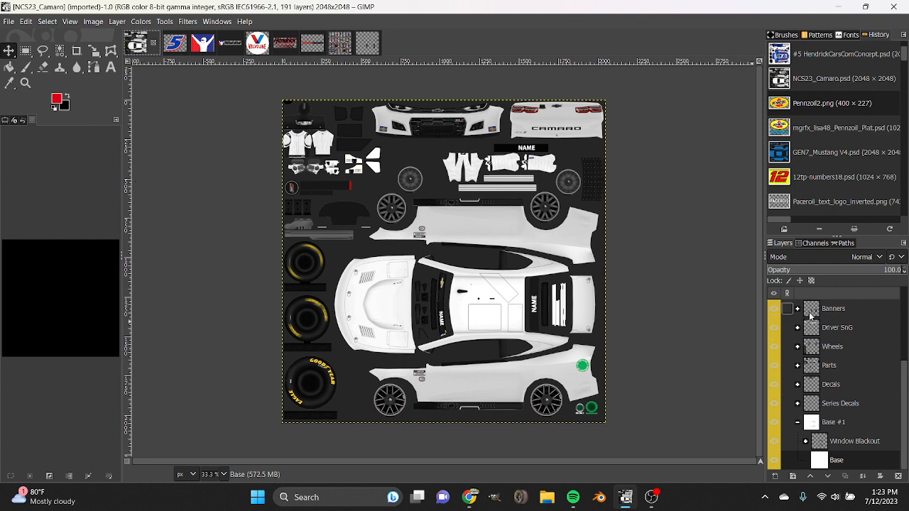
Hide the Side Skirts layer inside the Parts group of the Camaro template, and collapse the group again.
{"action": "left_click", "coordinate": [798, 367]}
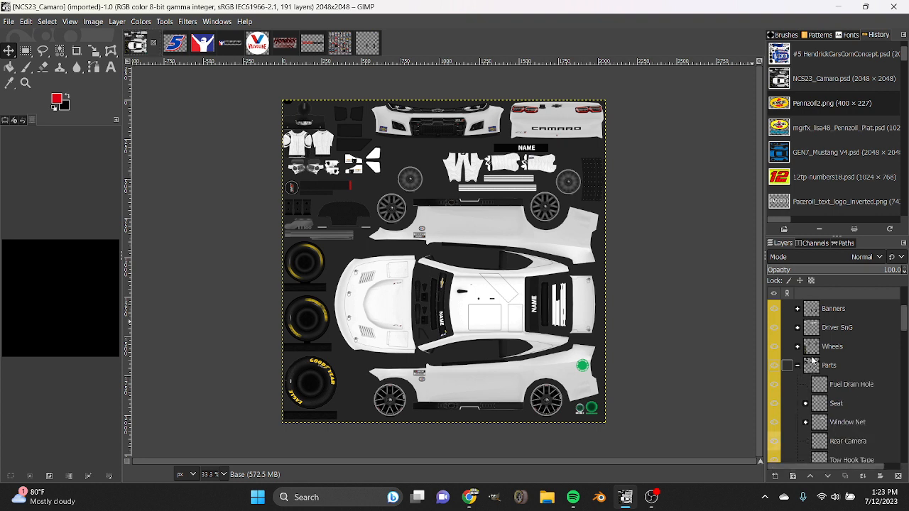
{"action": "scroll", "coordinate": [810, 362], "scroll_direction": "down", "scroll_amount": 5}
{"action": "scroll", "coordinate": [815, 360], "scroll_direction": "down", "scroll_amount": 10}
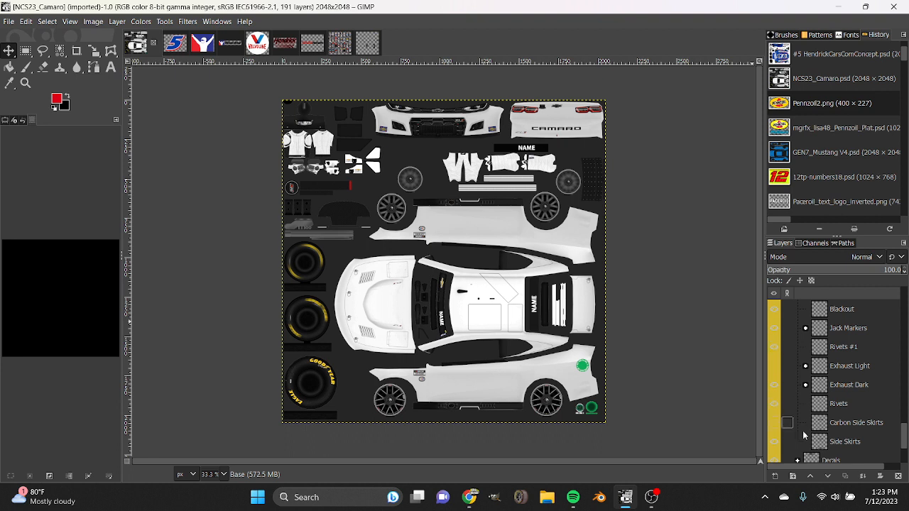
{"action": "left_click", "coordinate": [774, 442]}
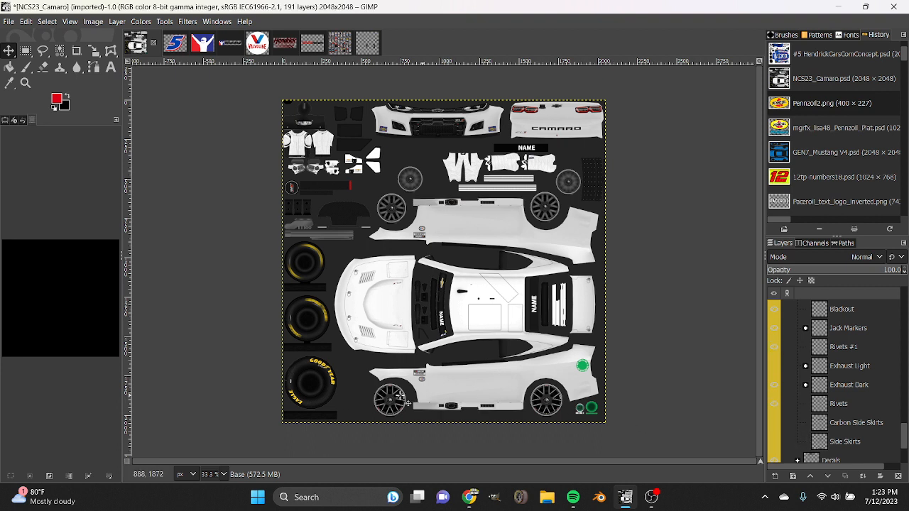
{"action": "scroll", "coordinate": [787, 383], "scroll_direction": "up", "scroll_amount": 5}
{"action": "scroll", "coordinate": [856, 388], "scroll_direction": "up", "scroll_amount": 10}
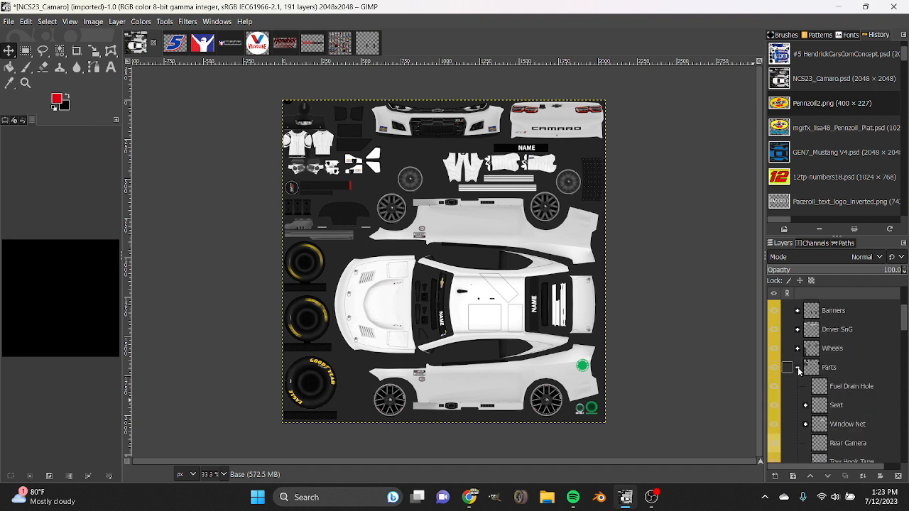
{"action": "left_click", "coordinate": [796, 367]}
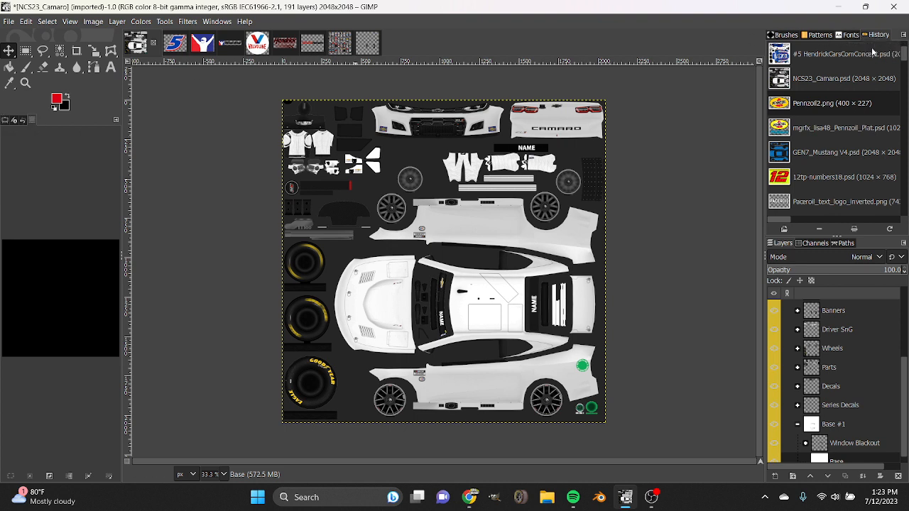
Look through the document history and the list of tabs available to add to its dock, and dismiss the list.
{"action": "scroll", "coordinate": [833, 103], "scroll_direction": "down", "scroll_amount": 5}
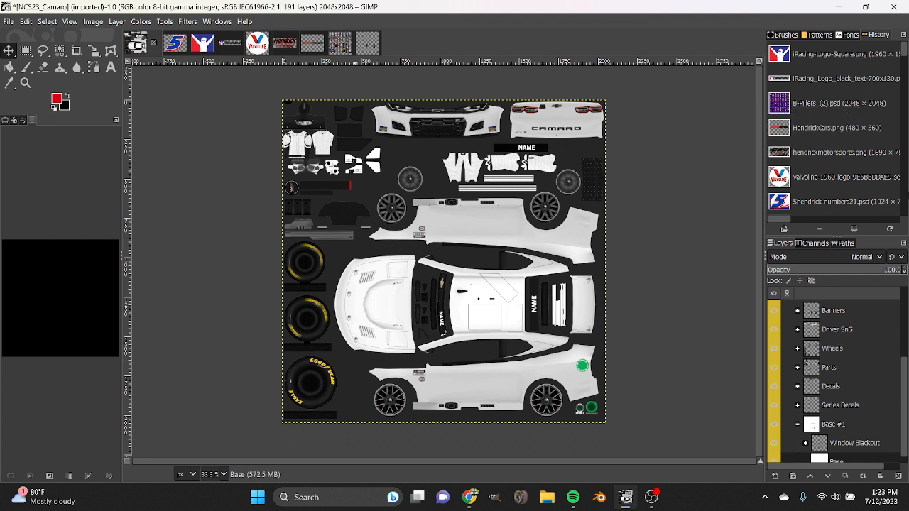
{"action": "left_click", "coordinate": [903, 38]}
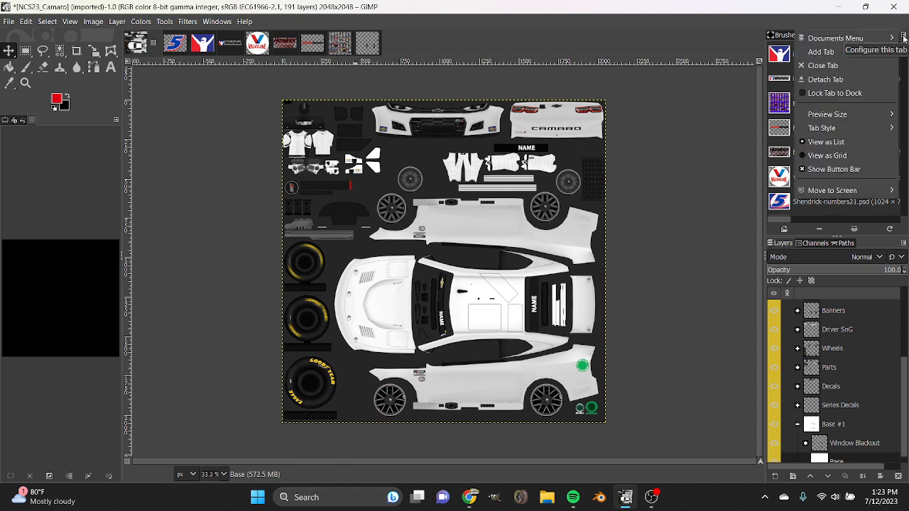
{"action": "mouse_move", "coordinate": [862, 55]}
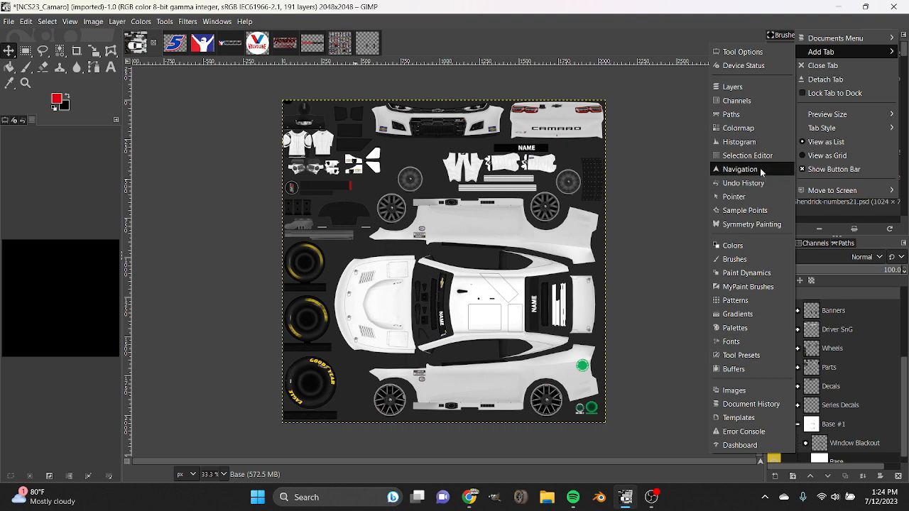
{"action": "left_click", "coordinate": [659, 290]}
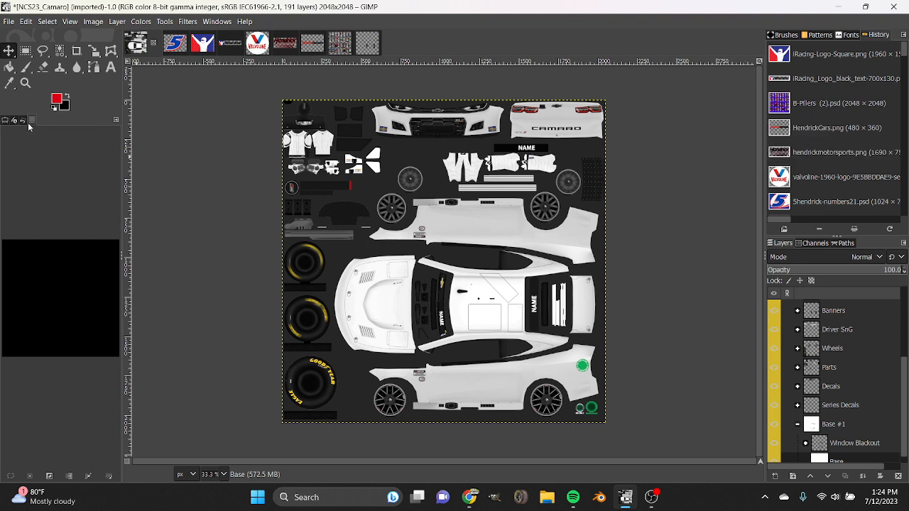
Review the Tool Options and Device Status tabs and their entries in the list of tabs available for the dock.
{"action": "left_click", "coordinate": [4, 122]}
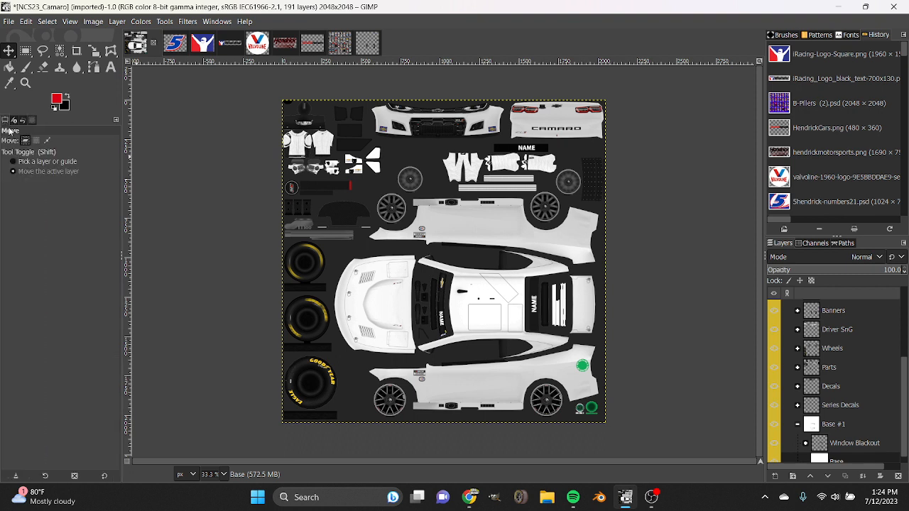
{"action": "left_click", "coordinate": [115, 119]}
{"action": "mouse_move", "coordinate": [78, 138]}
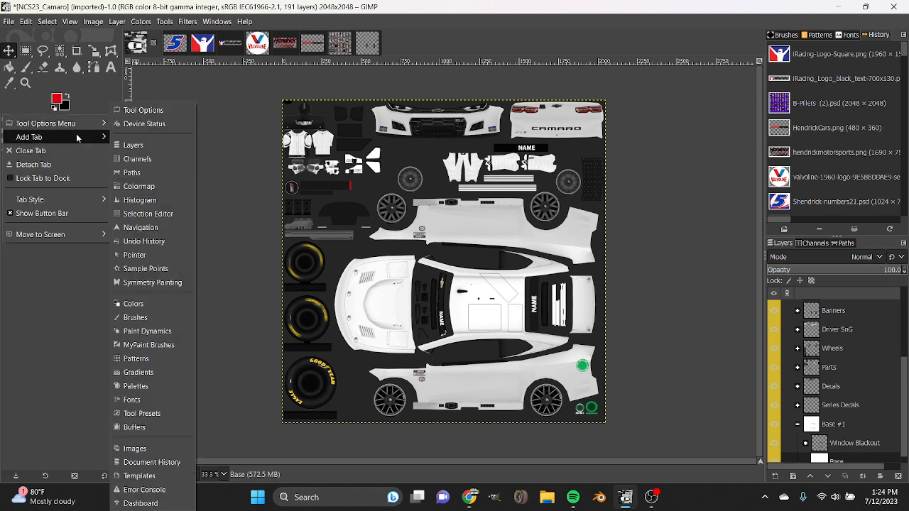
{"action": "left_click", "coordinate": [144, 111]}
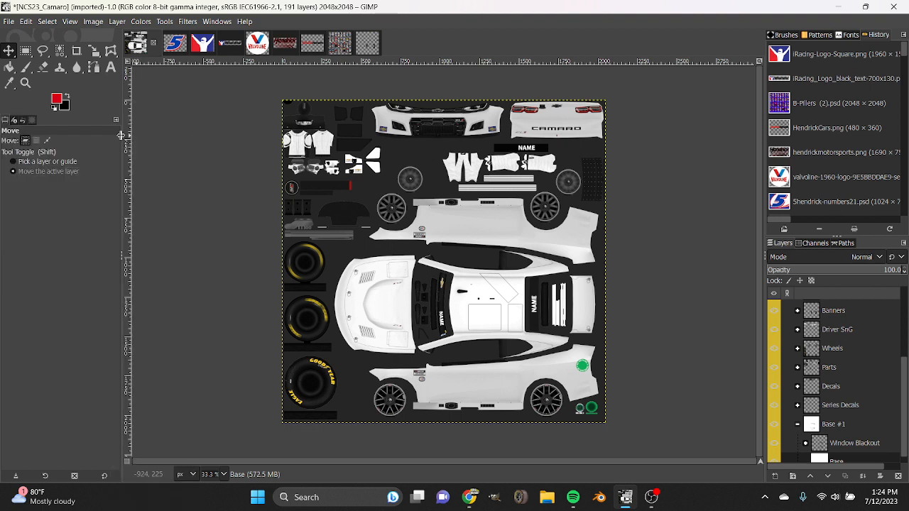
{"action": "left_click", "coordinate": [13, 120]}
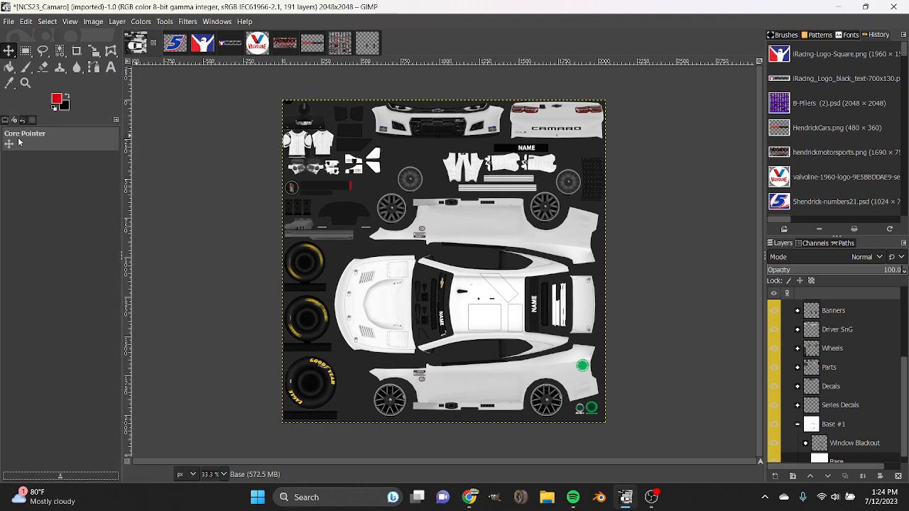
{"action": "left_click", "coordinate": [114, 121]}
{"action": "mouse_move", "coordinate": [107, 123]}
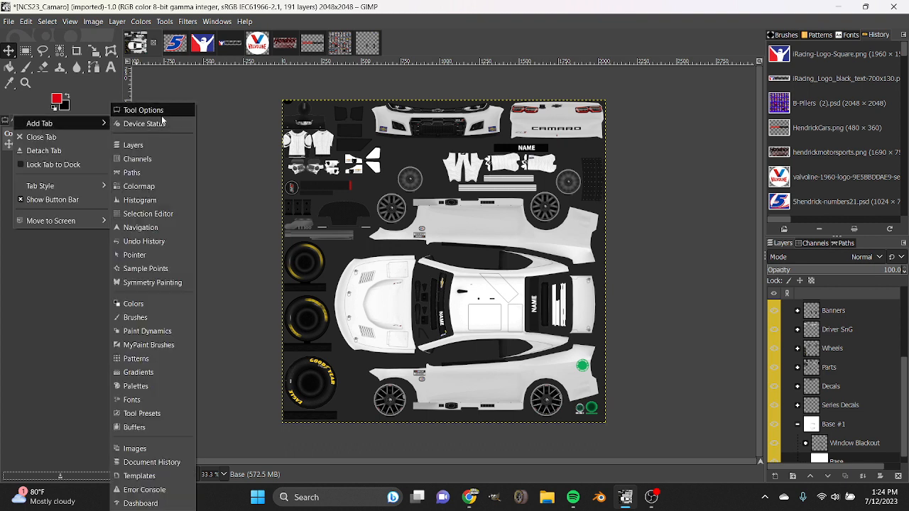
{"action": "left_click", "coordinate": [213, 153]}
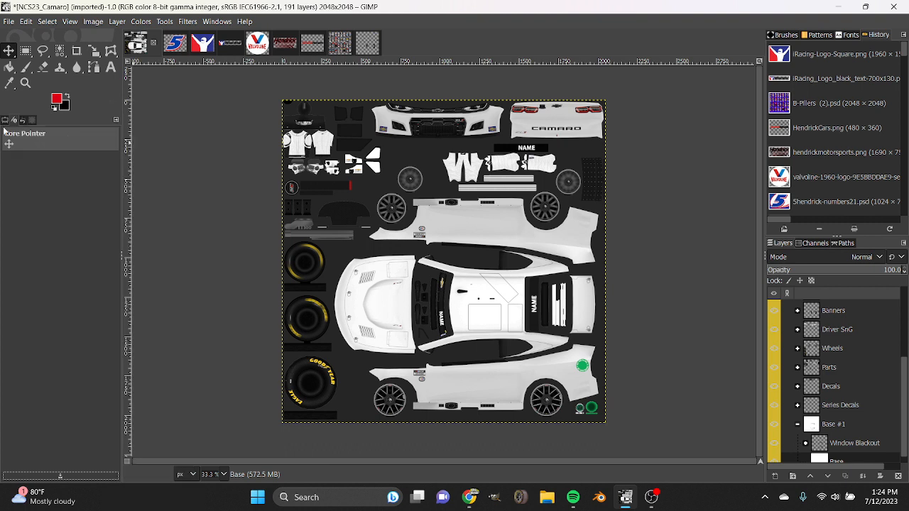
Show the Undo History of the Camaro template and its entry in the list of dockable tabs.
{"action": "left_click", "coordinate": [23, 121]}
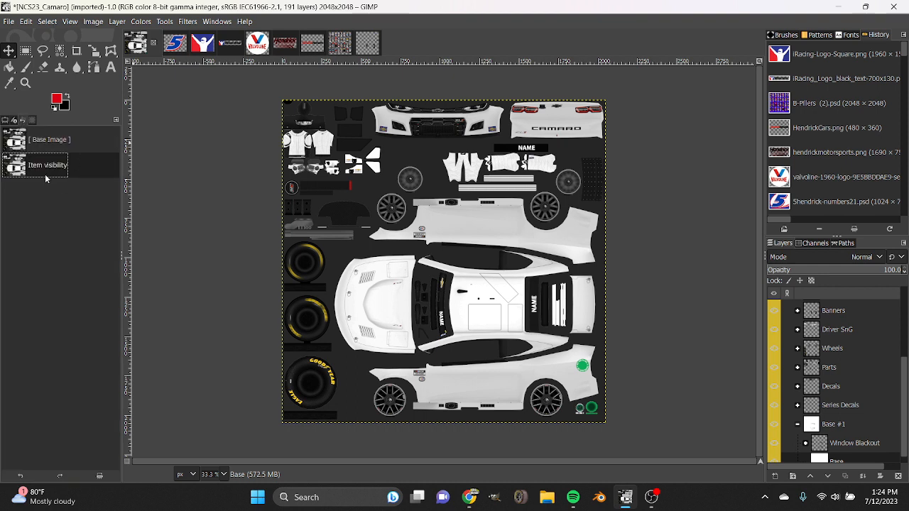
{"action": "left_click", "coordinate": [116, 120]}
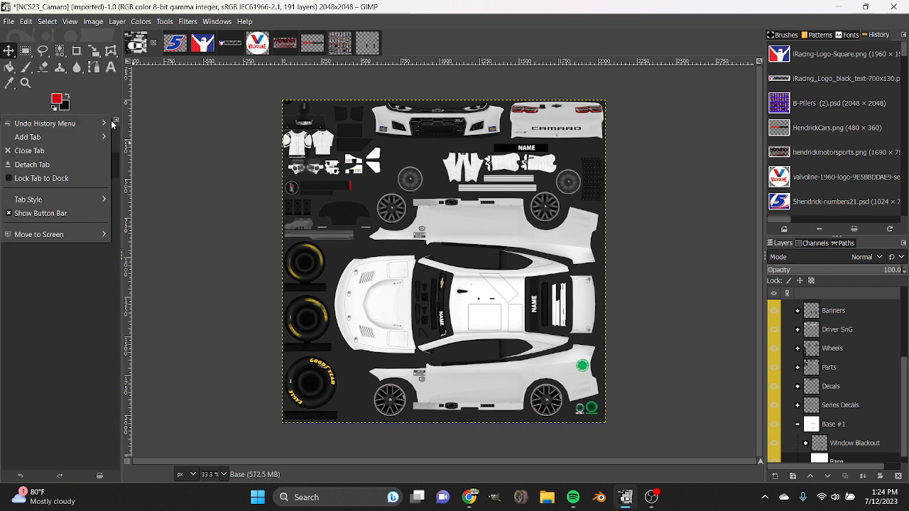
{"action": "mouse_move", "coordinate": [71, 141]}
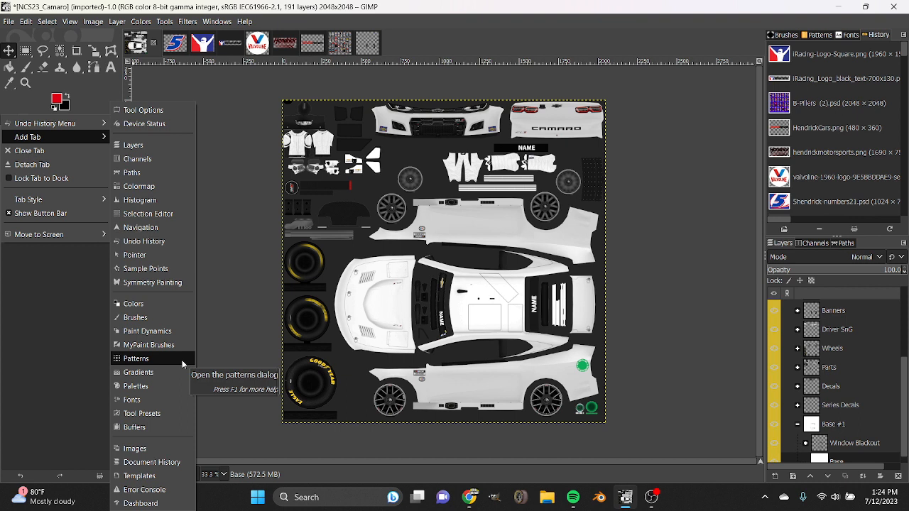
{"action": "left_click", "coordinate": [152, 241]}
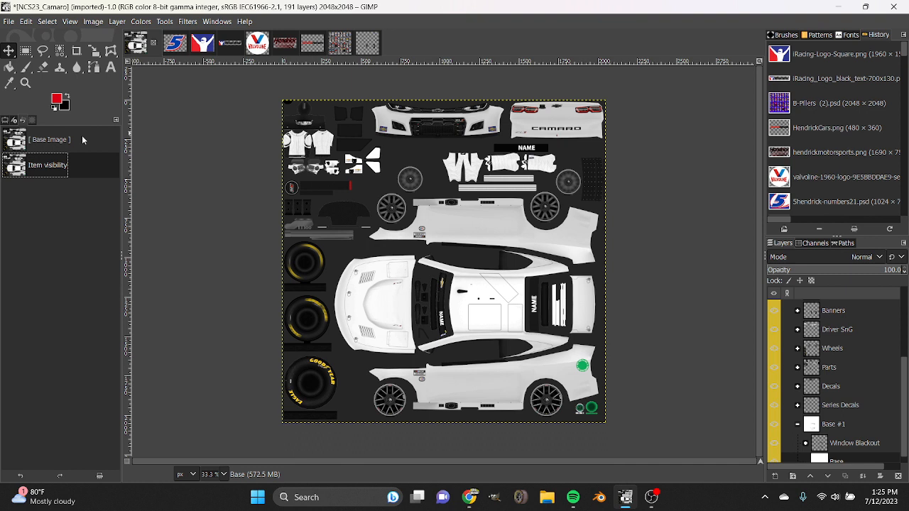
Show the Selection Editor and its entry in the list of dockable tabs, and dismiss the list.
{"action": "left_click", "coordinate": [33, 122]}
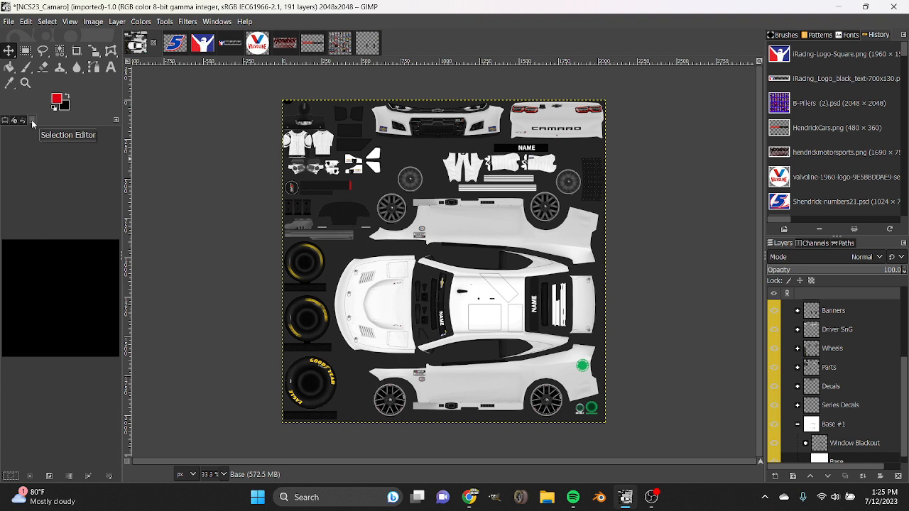
{"action": "left_click", "coordinate": [116, 119]}
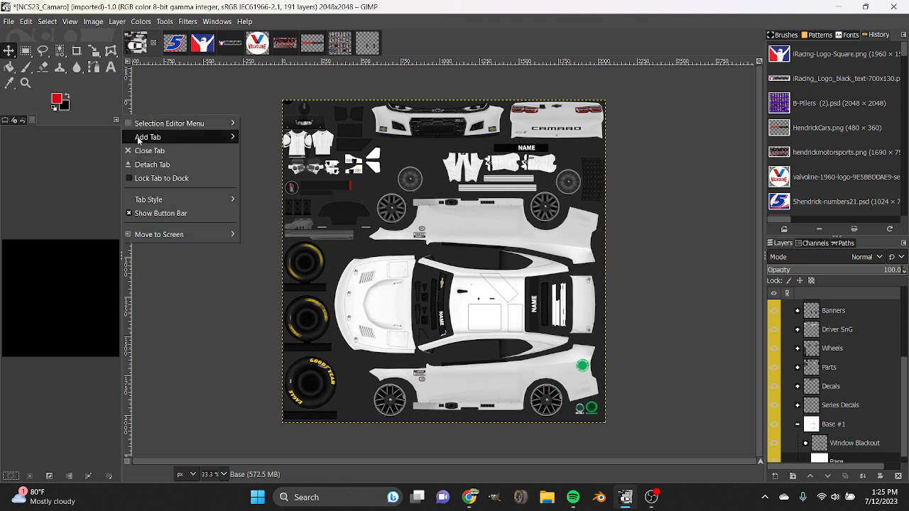
{"action": "mouse_move", "coordinate": [138, 137]}
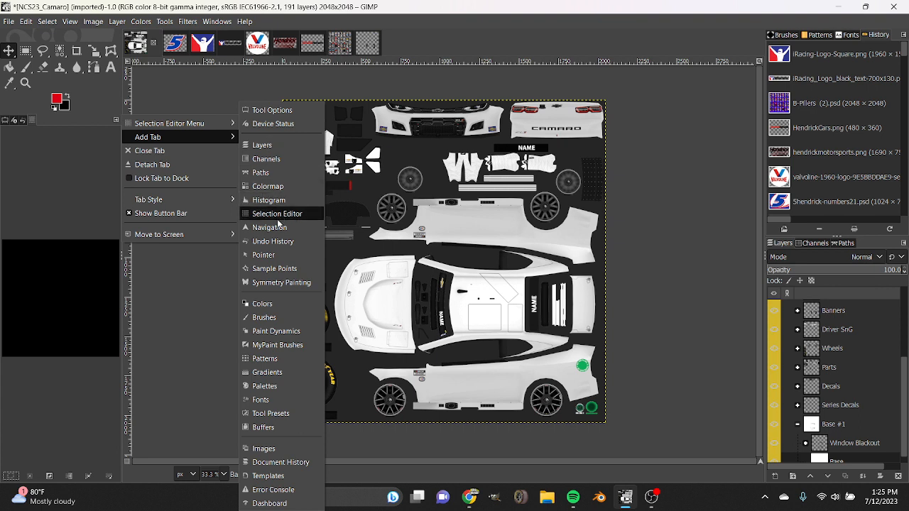
{"action": "mouse_move", "coordinate": [180, 137]}
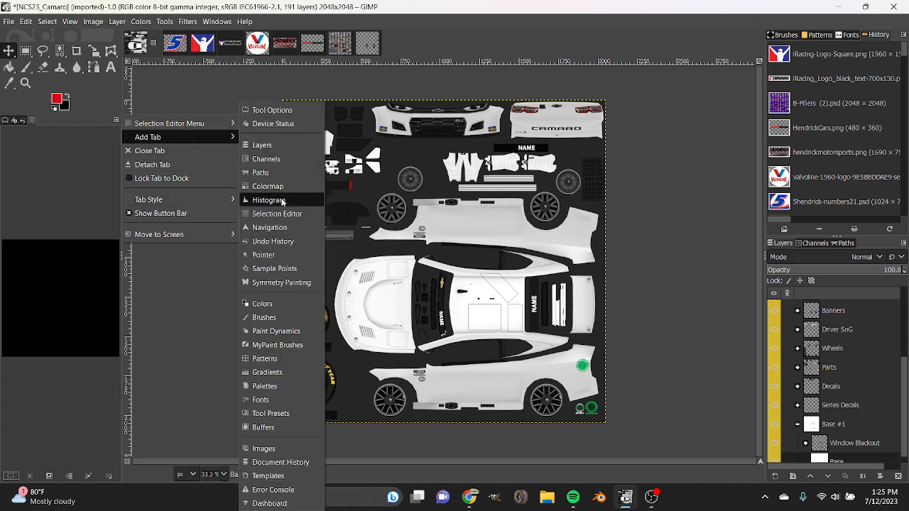
{"action": "left_click", "coordinate": [197, 309]}
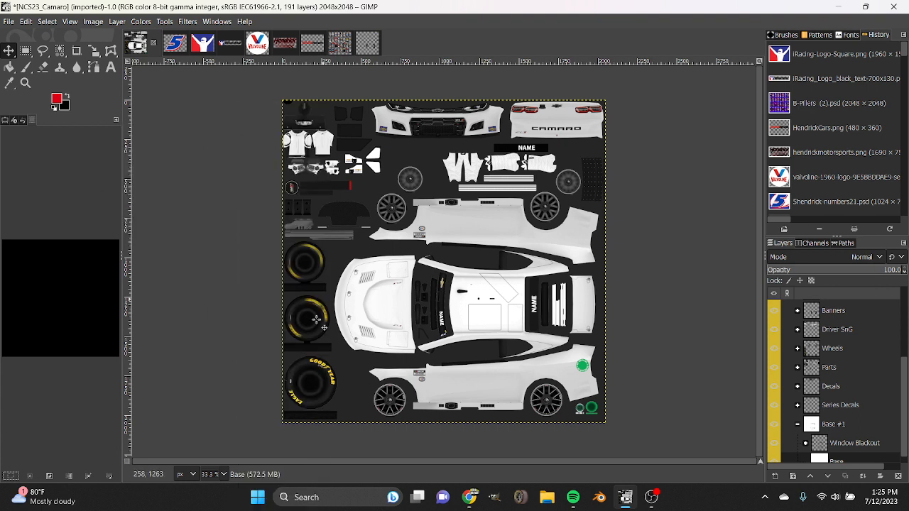
Draw a triangular free selection along the car's lower side view, from the front wheel towards the rear wheel arch.
{"action": "key", "text": "1"}
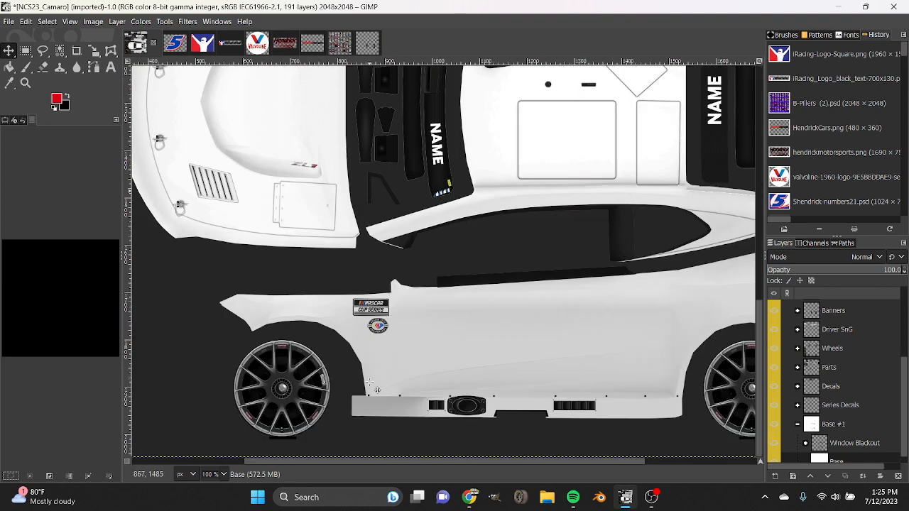
{"action": "left_click", "coordinate": [46, 56]}
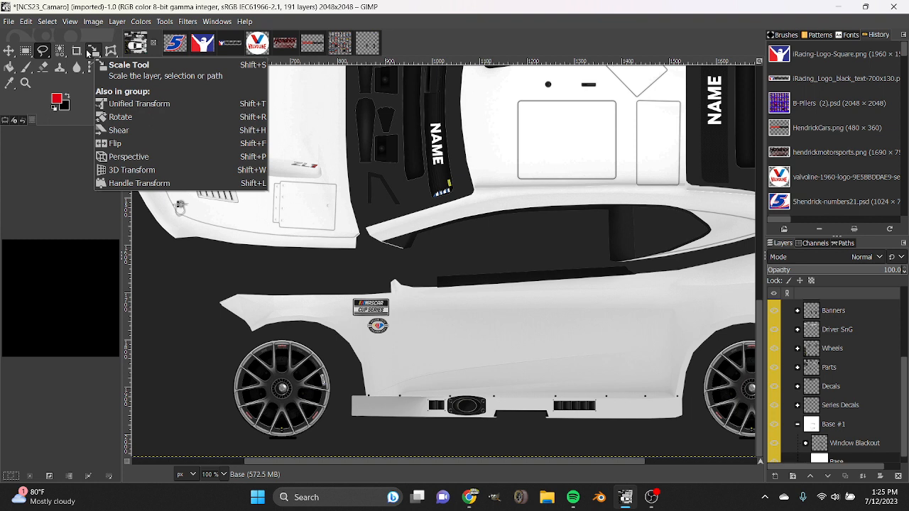
{"action": "left_click", "coordinate": [91, 70]}
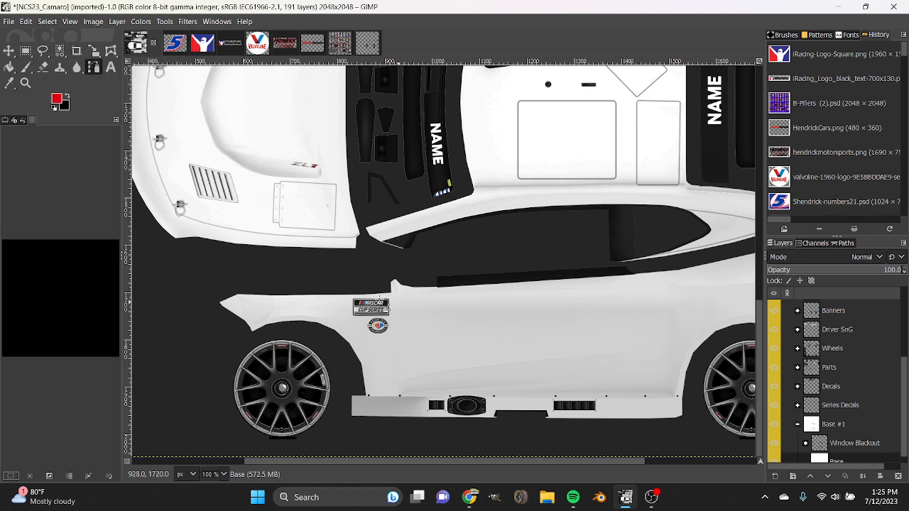
{"action": "left_click", "coordinate": [47, 53]}
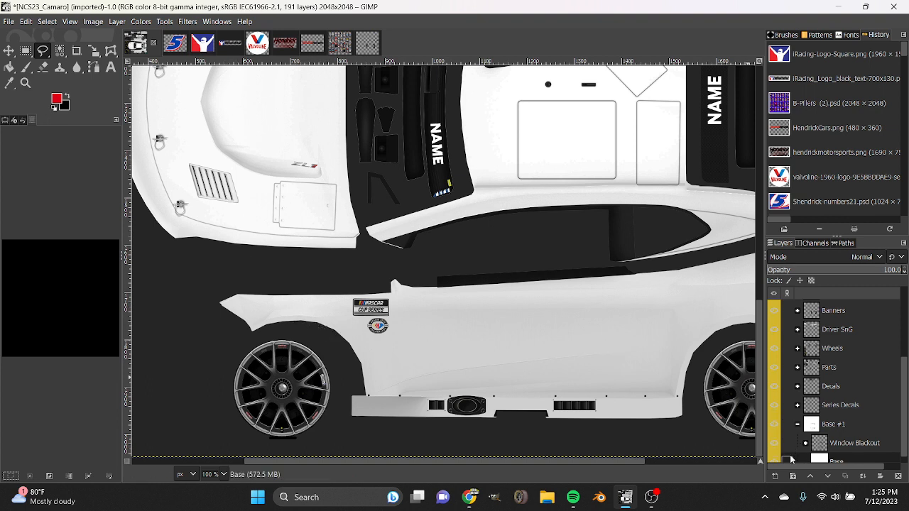
{"action": "left_click", "coordinate": [308, 332]}
{"action": "left_click", "coordinate": [711, 304]}
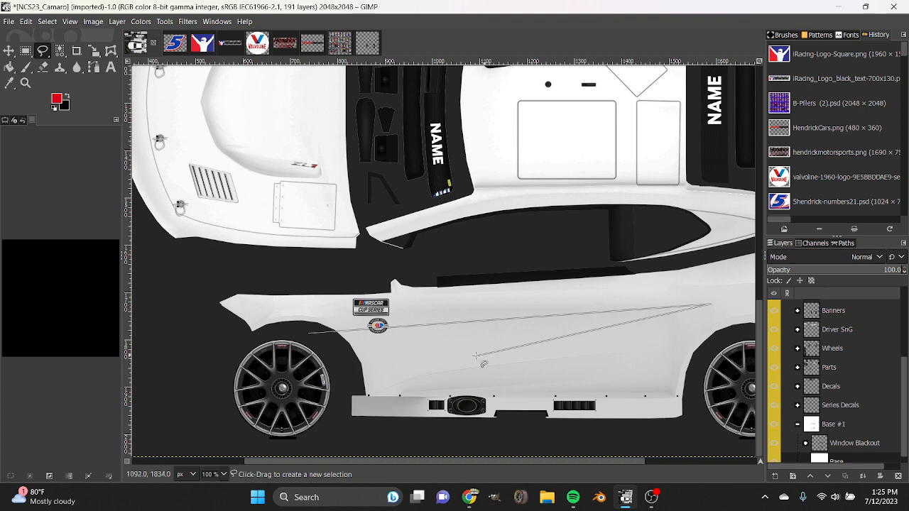
{"action": "left_click", "coordinate": [334, 393]}
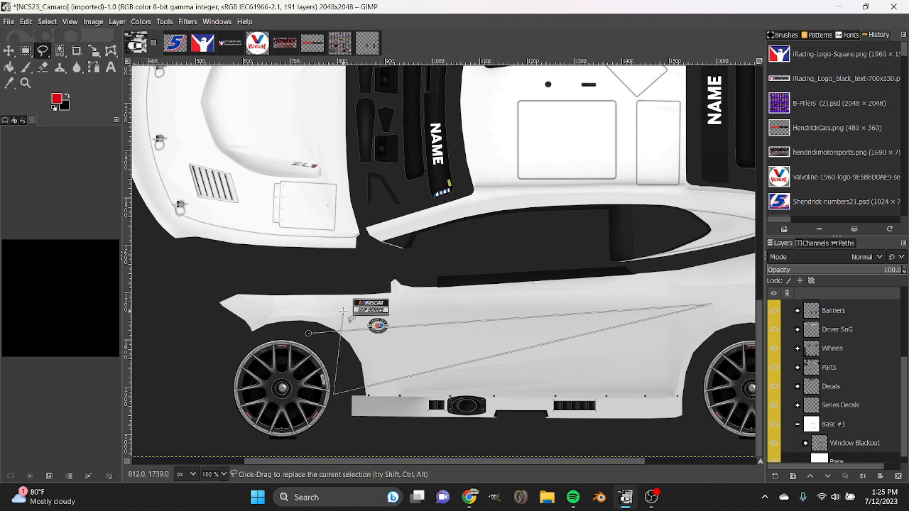
{"action": "left_click", "coordinate": [308, 332]}
{"action": "key", "text": "Return"}
Fill the selected triangle on the Base layer with the red foreground color dc0014, and undo the fill.
{"action": "left_click", "coordinate": [58, 101]}
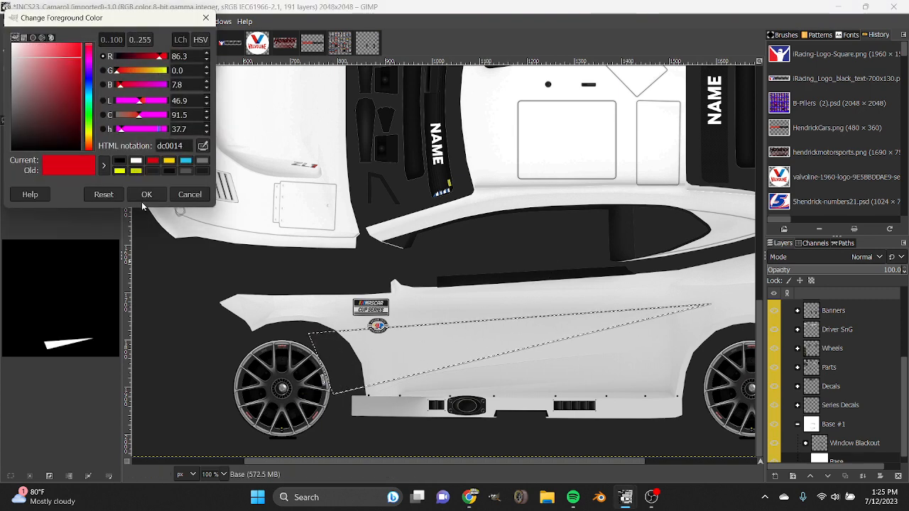
{"action": "left_click", "coordinate": [141, 195]}
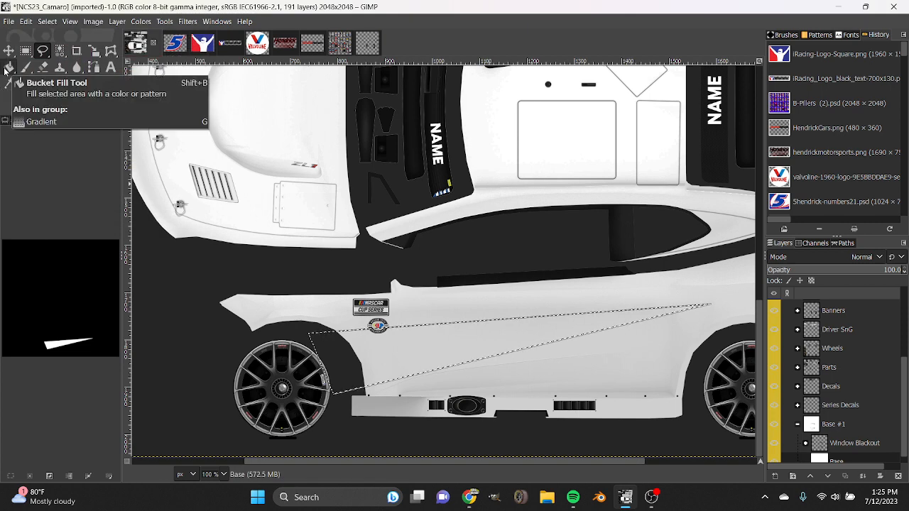
{"action": "left_click", "coordinate": [7, 68]}
{"action": "left_click", "coordinate": [419, 311]}
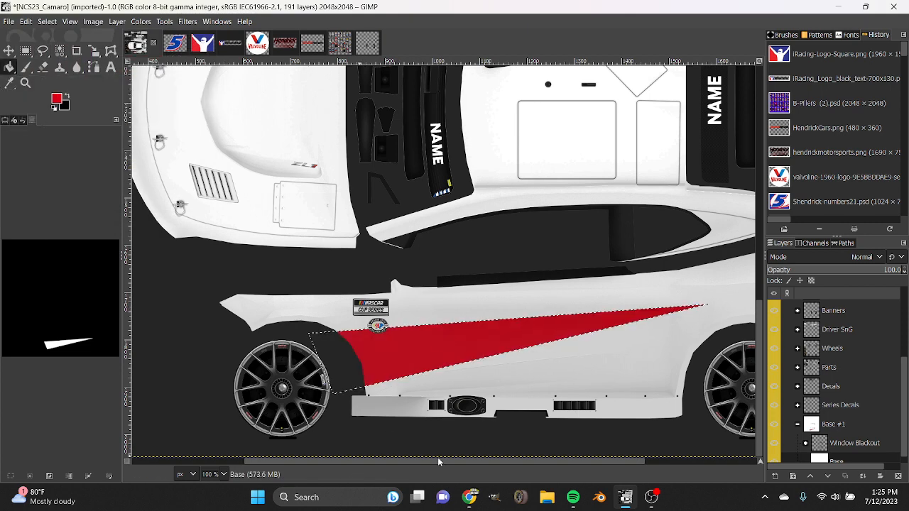
{"action": "left_click_drag", "start_coordinate": [442, 462], "coordinate": [480, 463]}
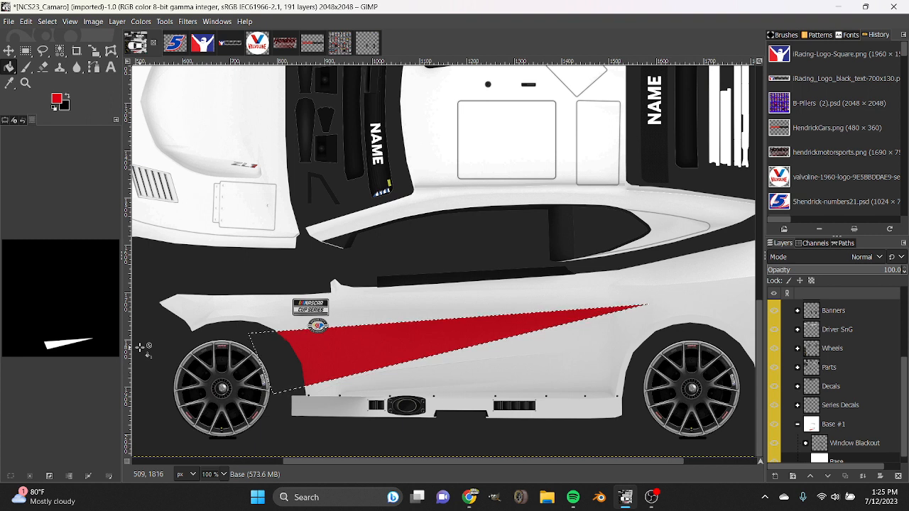
{"action": "key", "text": "ctrl"}
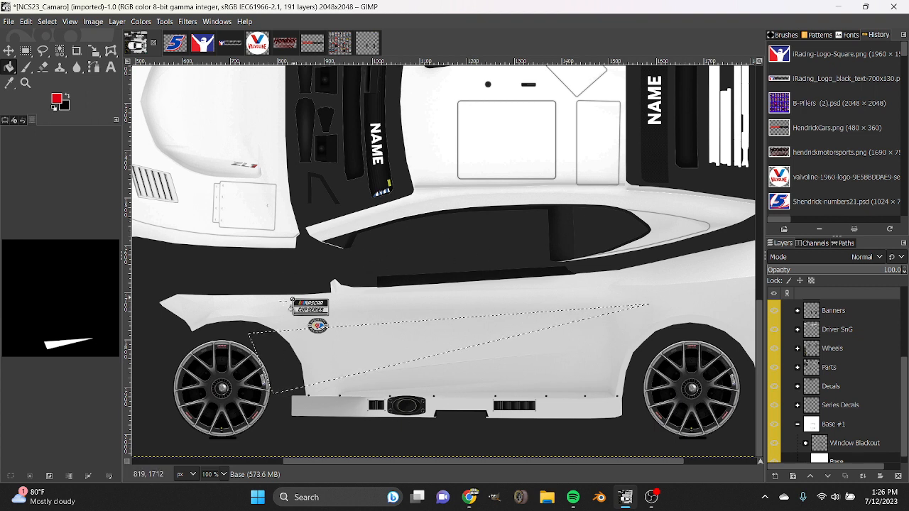
Invert the selection and fill everything outside the triangle on the Base layer with red.
{"action": "left_click", "coordinate": [51, 481]}
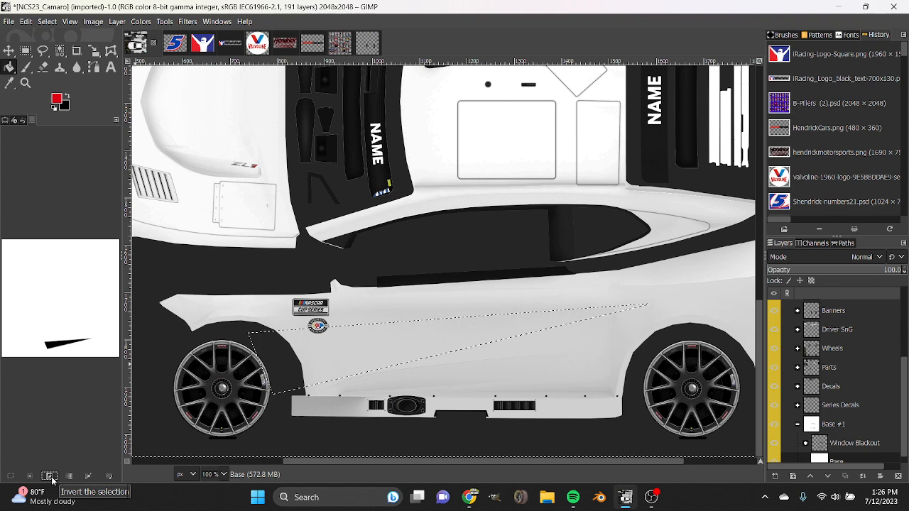
{"action": "left_click", "coordinate": [338, 304]}
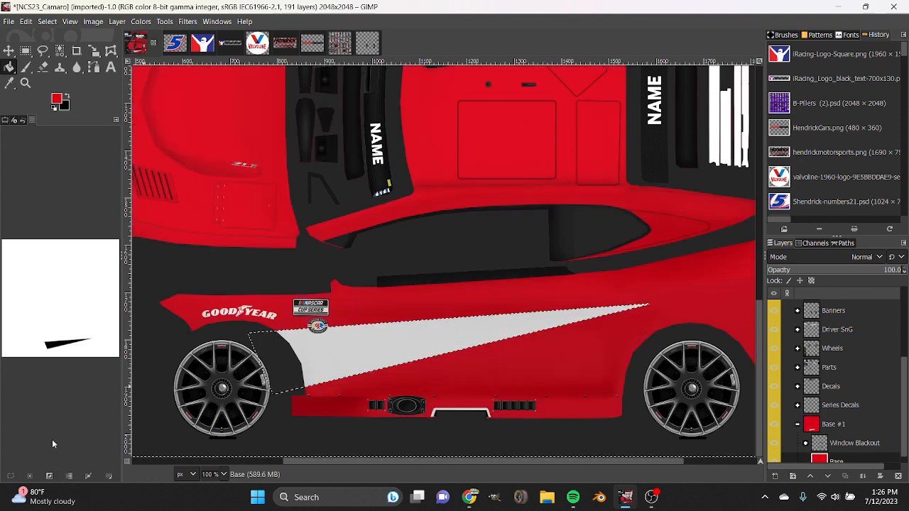
Undo the red body fill and the selection inversion, and dismiss the triangular selection.
{"action": "key", "text": "ctrl+z"}
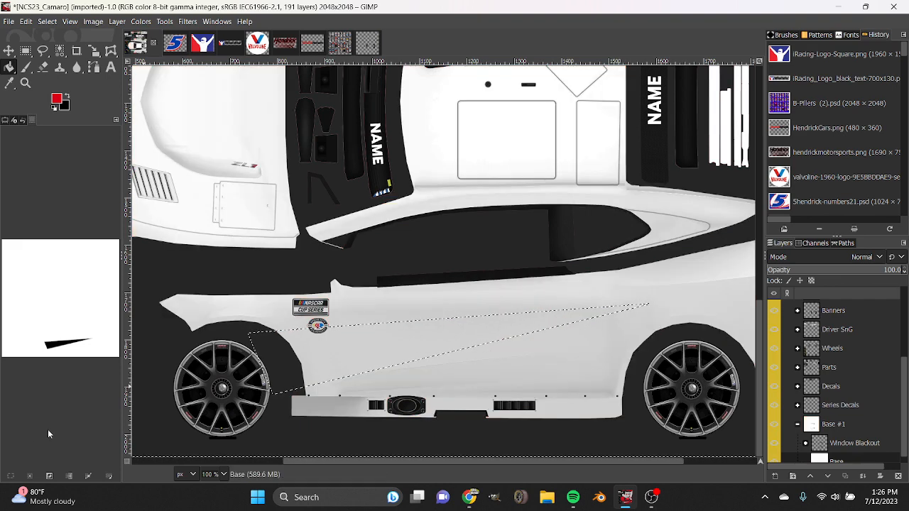
{"action": "key", "text": "ctrl+z"}
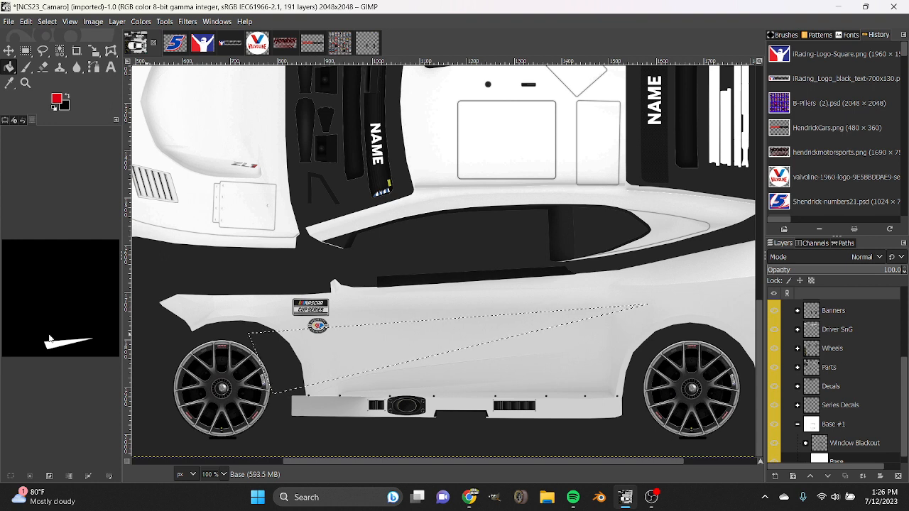
{"action": "left_click", "coordinate": [33, 477]}
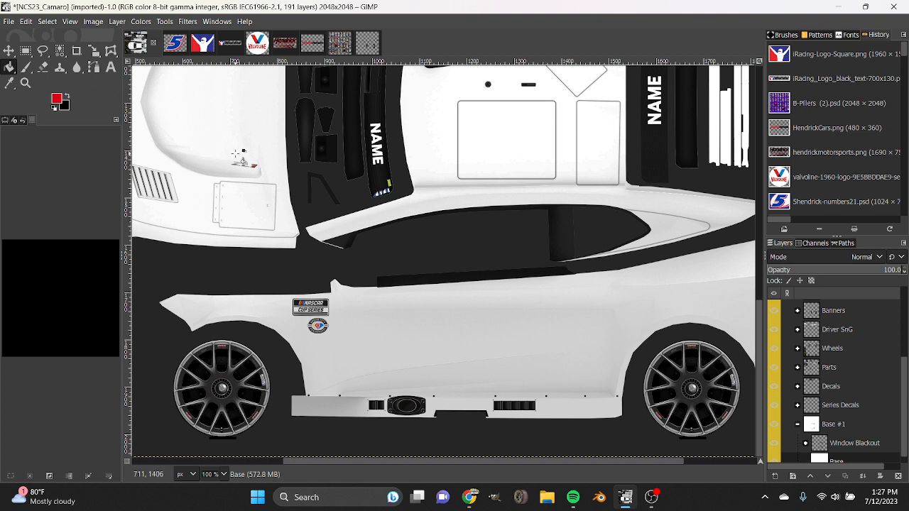
Look at the open iRacing-Logo-Square image and return to the NCS23_Camaro template.
{"action": "scroll", "coordinate": [225, 475], "scroll_direction": "down", "scroll_amount": 1}
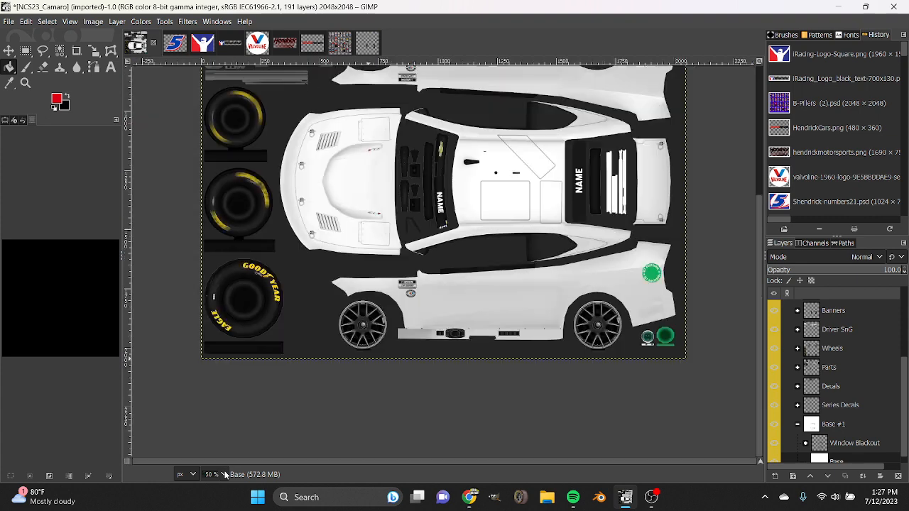
{"action": "scroll", "coordinate": [331, 384], "scroll_direction": "up", "scroll_amount": 5}
{"action": "scroll", "coordinate": [331, 384], "scroll_direction": "down", "scroll_amount": 2}
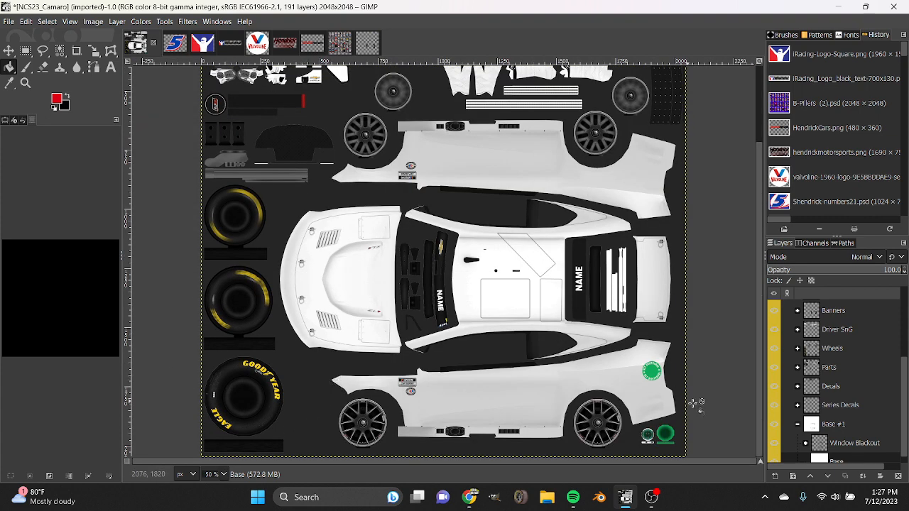
{"action": "left_click", "coordinate": [198, 44]}
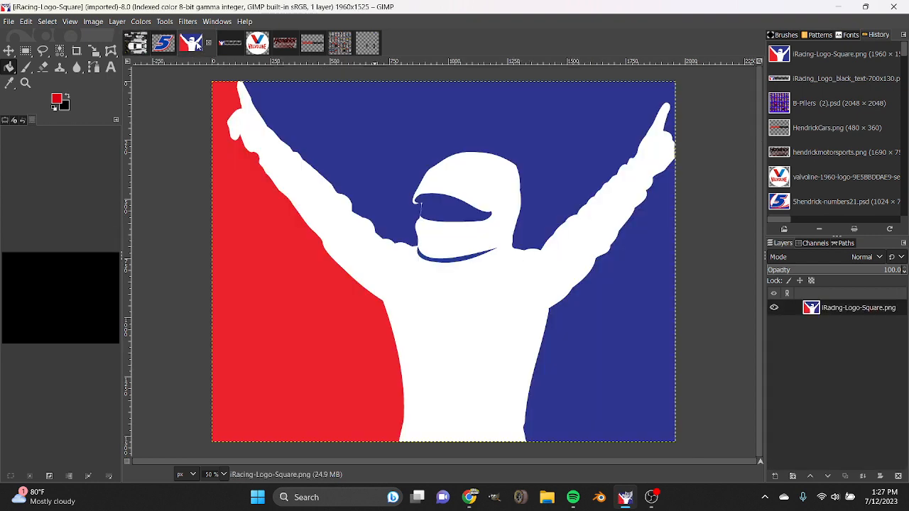
{"action": "left_click", "coordinate": [147, 45]}
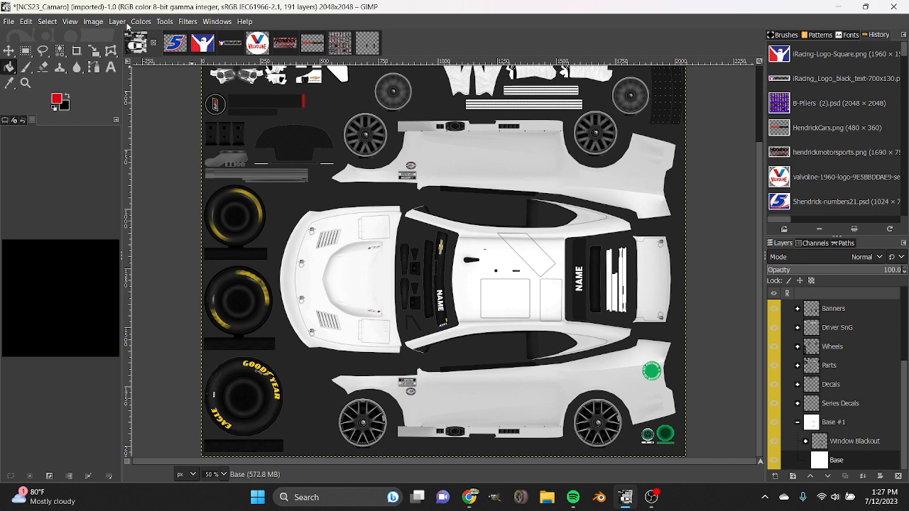
Switch to the 5hendrick-numbers21 image and expand its 5 HendrickCars layer group.
{"action": "left_click", "coordinate": [172, 44]}
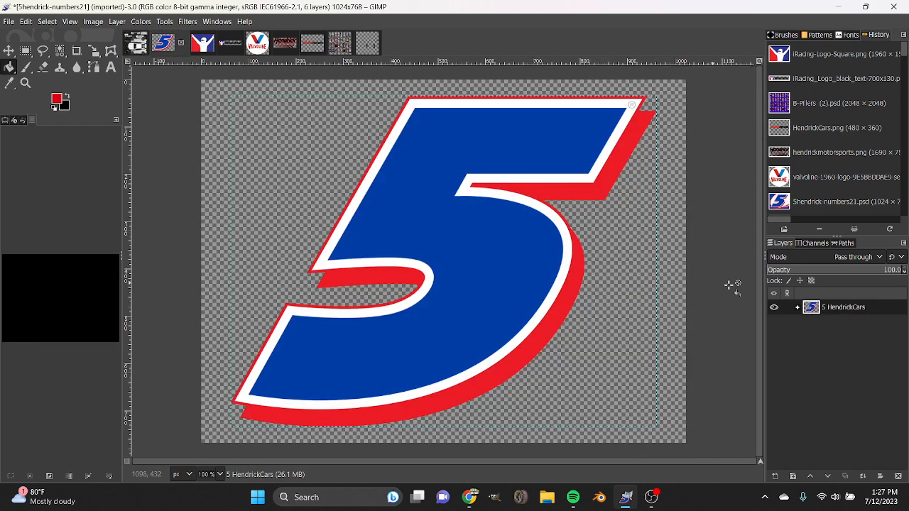
{"action": "left_click", "coordinate": [797, 307]}
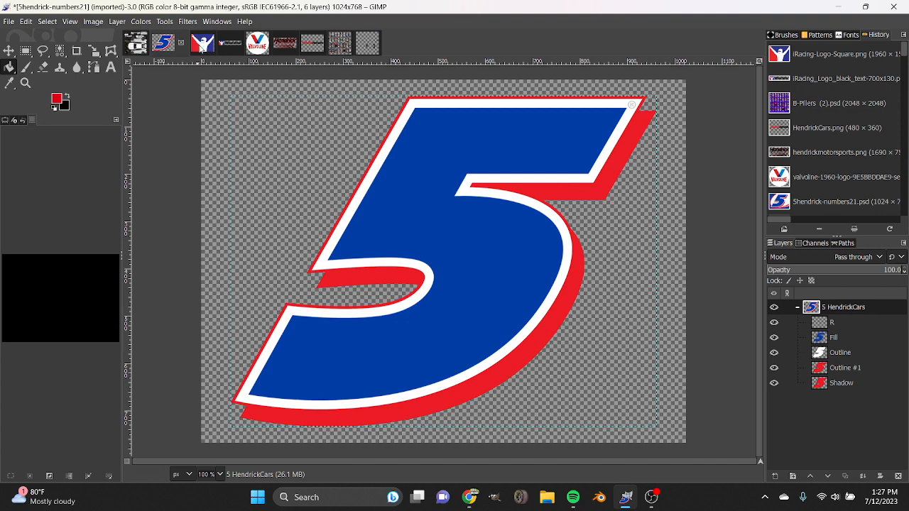
Sample white from the iRacing logo and fill the number 5's Fill layer with it.
{"action": "left_click", "coordinate": [202, 44]}
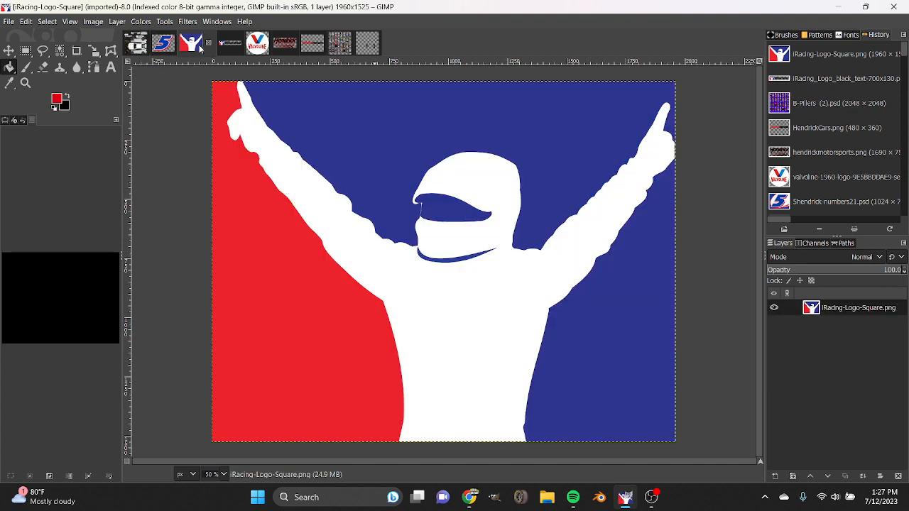
{"action": "left_click", "coordinate": [9, 83]}
{"action": "left_click", "coordinate": [448, 298]}
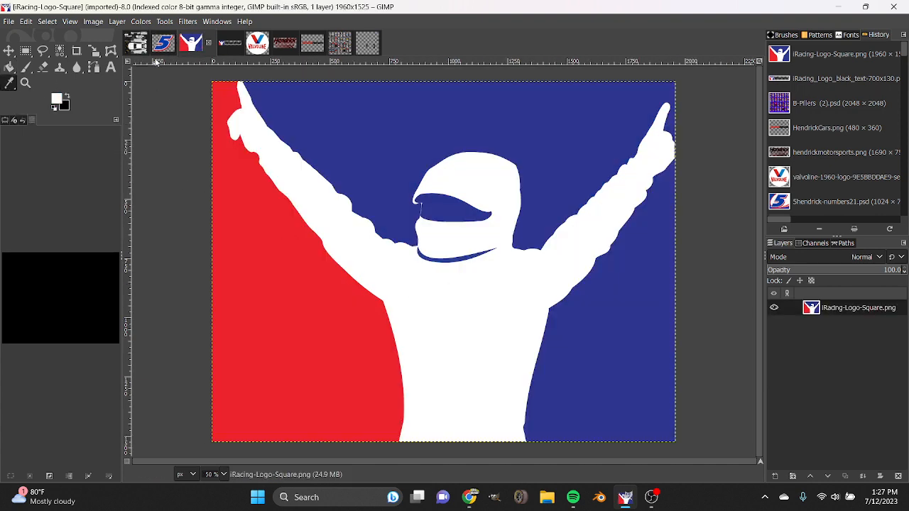
{"action": "left_click", "coordinate": [163, 45]}
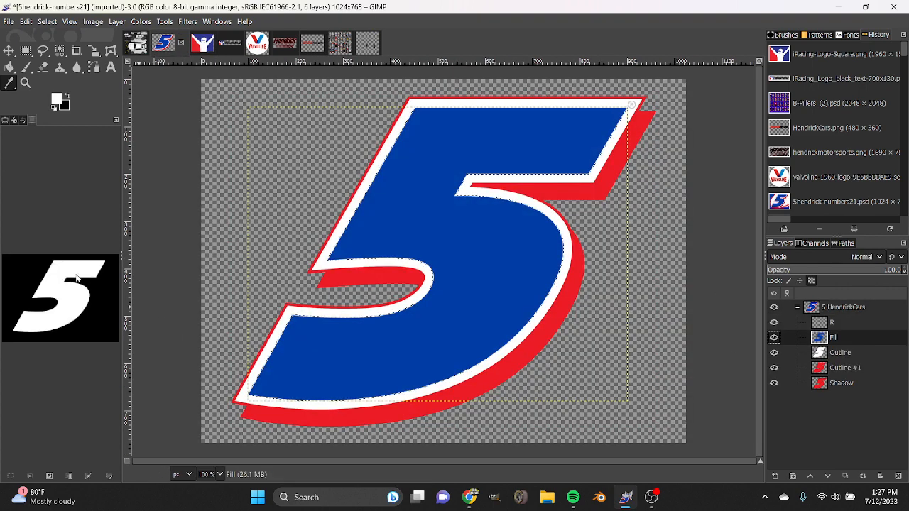
{"action": "left_click", "coordinate": [10, 67]}
{"action": "left_click", "coordinate": [410, 174]}
Sample red from the iRacing logo and select the shape of the number's Outline layer for filling.
{"action": "left_click", "coordinate": [202, 43]}
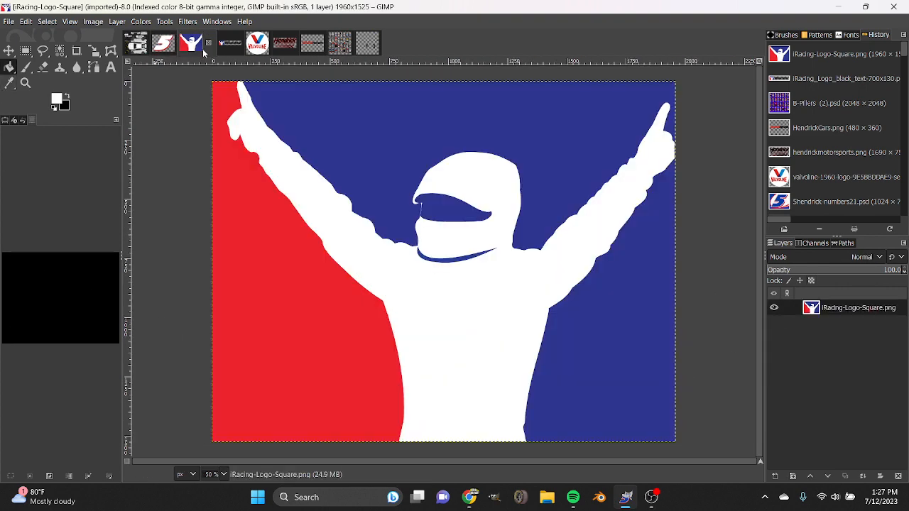
{"action": "left_click", "coordinate": [10, 83]}
{"action": "left_click", "coordinate": [229, 267]}
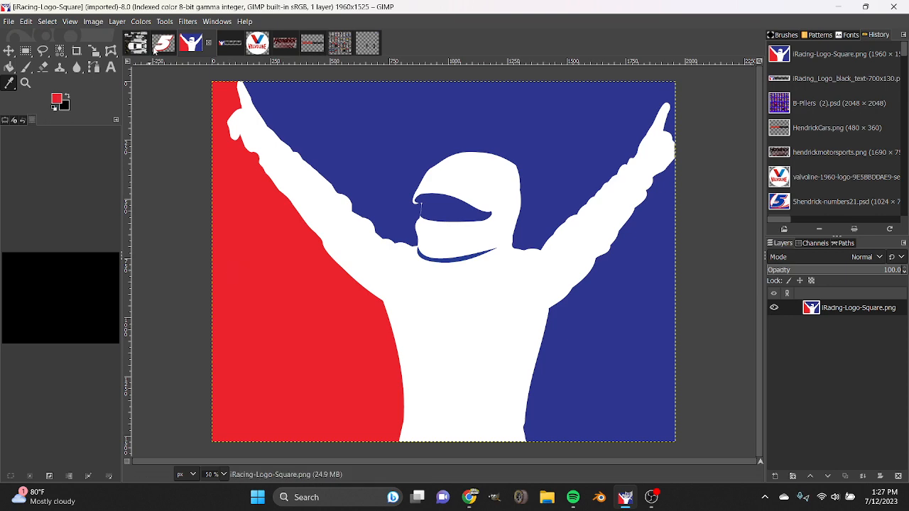
{"action": "left_click", "coordinate": [162, 44]}
{"action": "left_click", "coordinate": [9, 67]}
{"action": "left_click", "coordinate": [836, 356]}
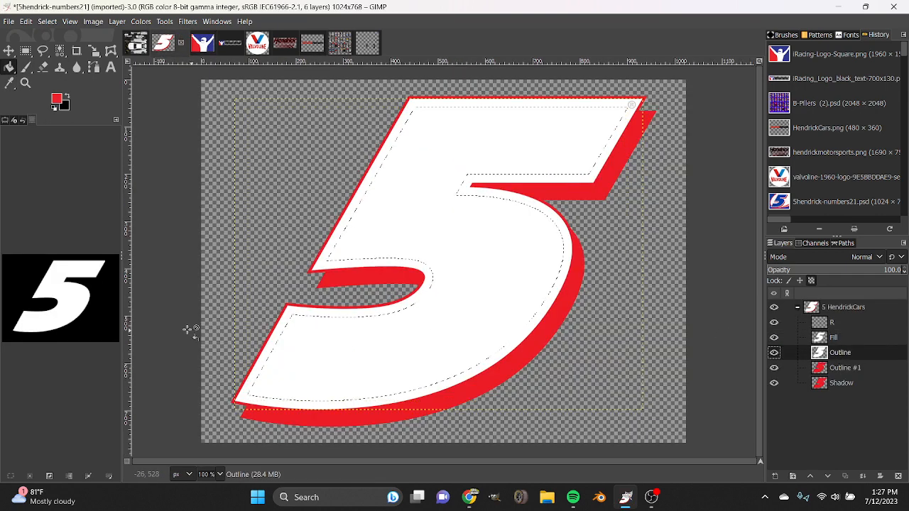
{"action": "left_click", "coordinate": [71, 313]}
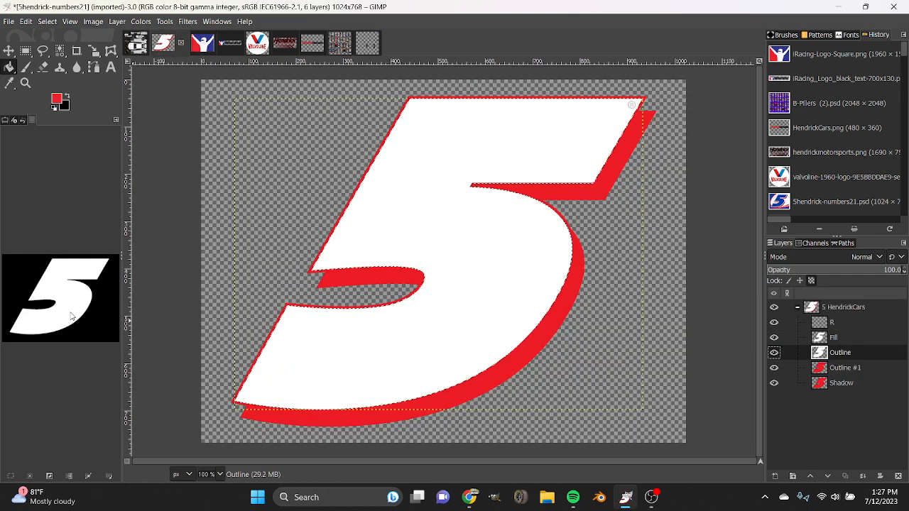
Undo the Outline selection and the white fill of the number 5.
{"action": "key", "text": "ctrl+z"}
{"action": "key", "text": "ctrl+z"}
{"action": "key", "text": "ctrl+z"}
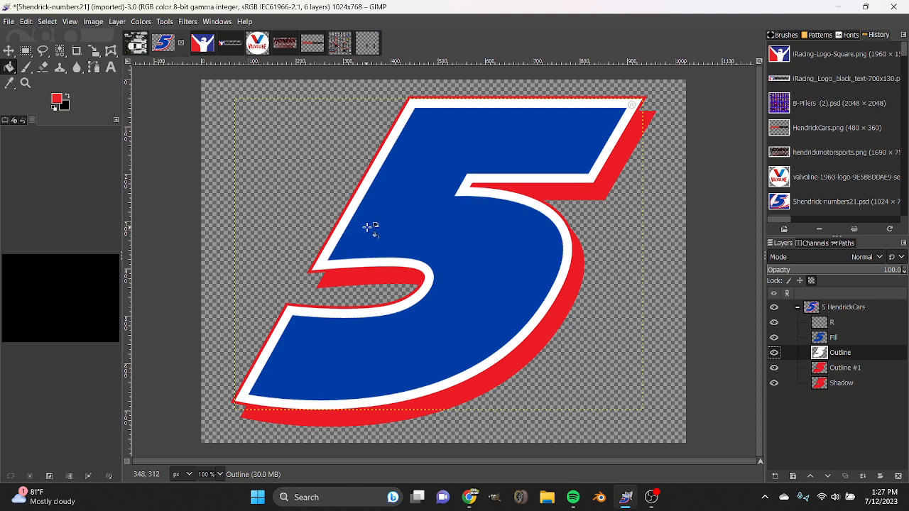
Select the Fill layer's shape, set the foreground color to white ffffff, and fill the number with it.
{"action": "left_click", "coordinate": [841, 342]}
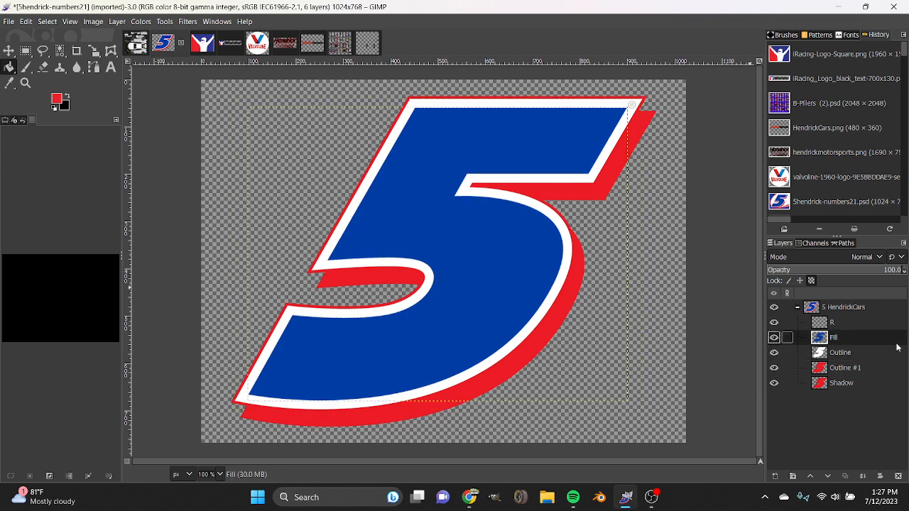
{"action": "left_click", "coordinate": [52, 294]}
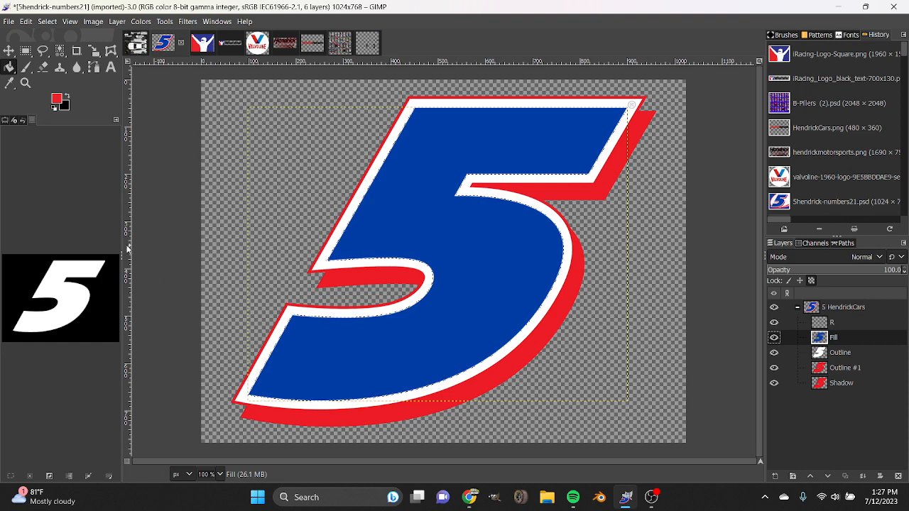
{"action": "left_click", "coordinate": [56, 108]}
{"action": "left_click", "coordinate": [57, 100]}
{"action": "left_click_drag", "start_coordinate": [57, 101], "coordinate": [13, 35]}
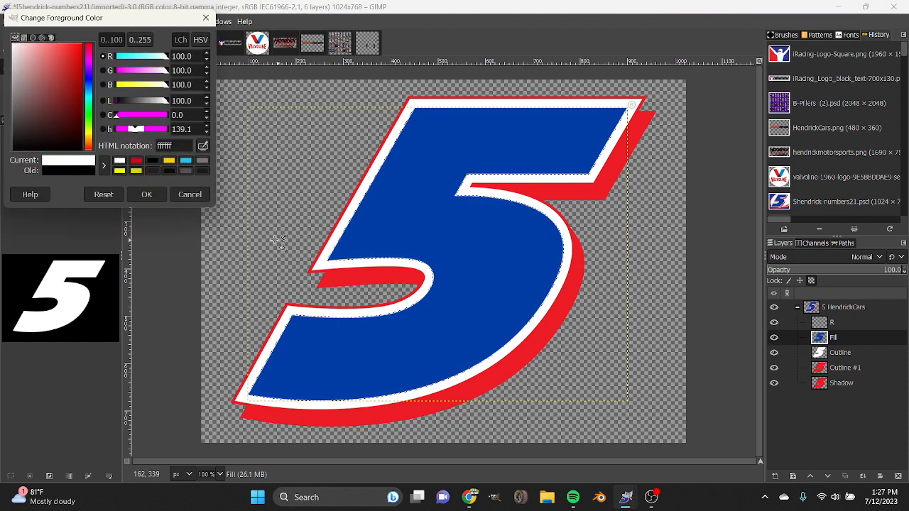
{"action": "left_click", "coordinate": [158, 196]}
{"action": "left_click", "coordinate": [455, 256]}
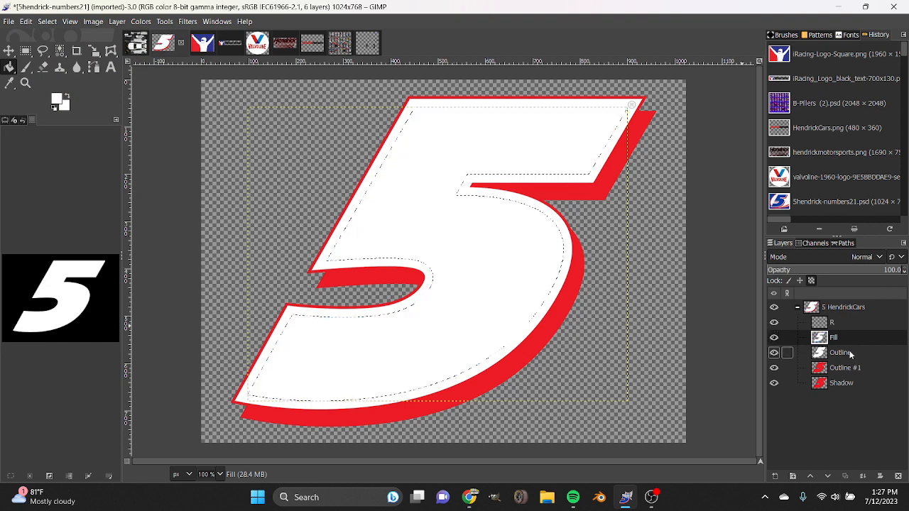
Sample blue from the iRacing logo and fill the number's Outline layer with it.
{"action": "left_click", "coordinate": [813, 352]}
{"action": "left_click", "coordinate": [202, 44]}
{"action": "left_click", "coordinate": [10, 83]}
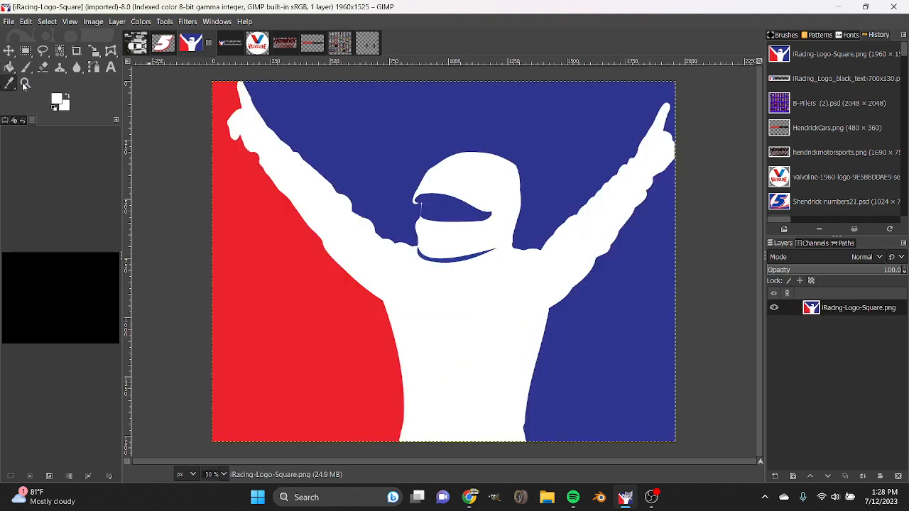
{"action": "left_click", "coordinate": [314, 122]}
{"action": "left_click", "coordinate": [162, 44]}
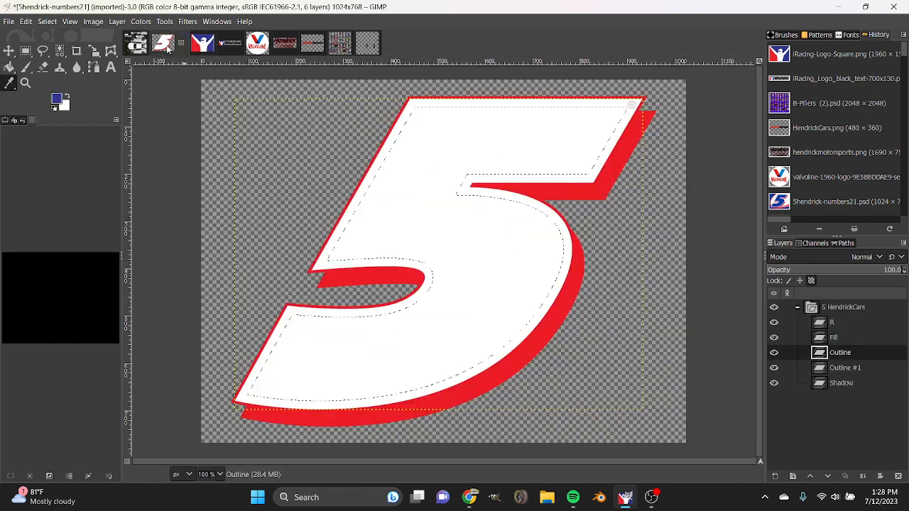
{"action": "left_click", "coordinate": [10, 67]}
{"action": "left_click", "coordinate": [530, 304]}
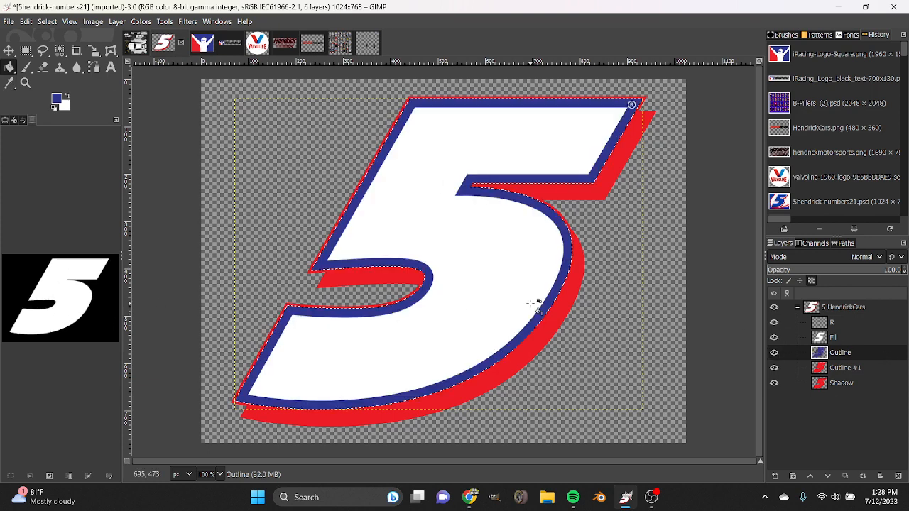
Fill the Outline #1 and Shadow layers of the number with black and clear the selection.
{"action": "left_click", "coordinate": [841, 368]}
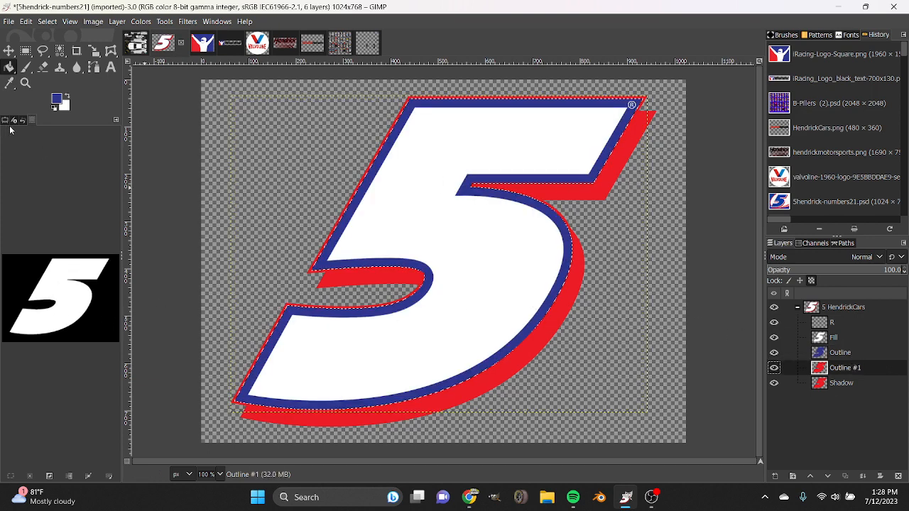
{"action": "left_click", "coordinate": [55, 108]}
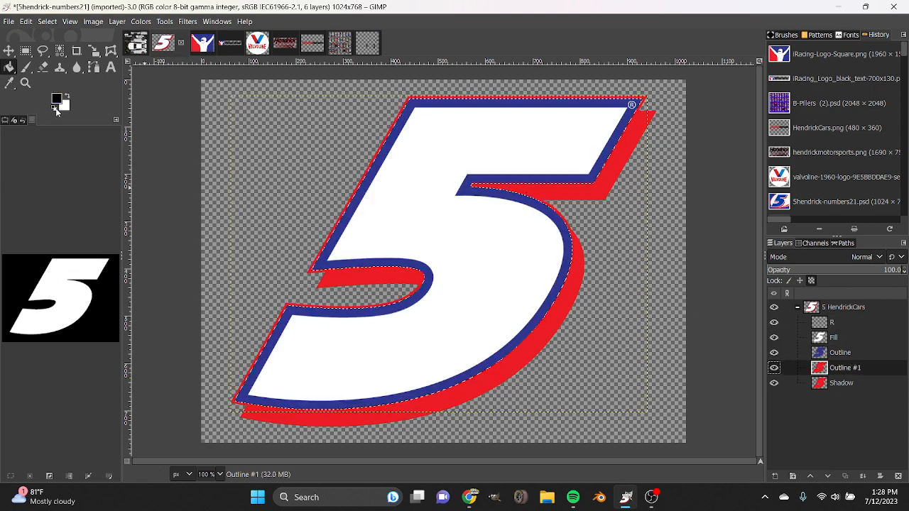
{"action": "left_click", "coordinate": [454, 264]}
{"action": "left_click", "coordinate": [820, 382], "text": "alt"}
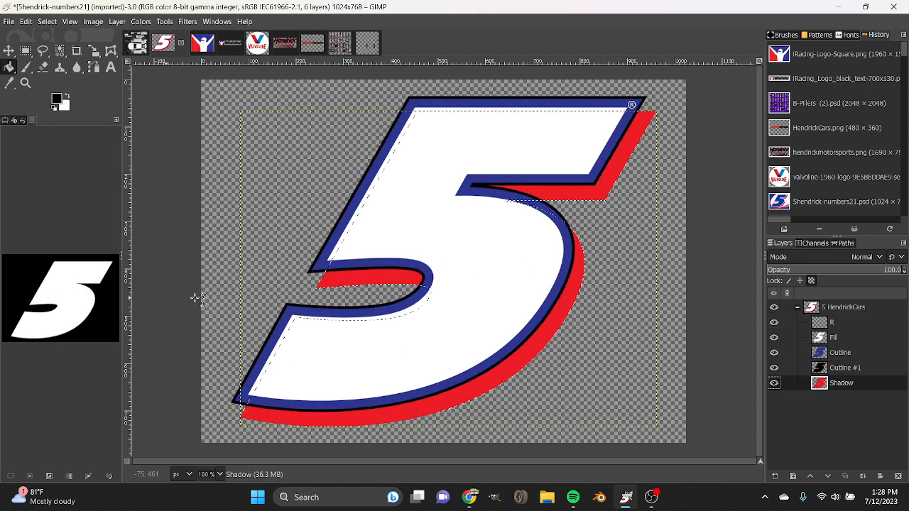
{"action": "left_click", "coordinate": [511, 311]}
{"action": "key", "text": "ctrl+shift+a"}
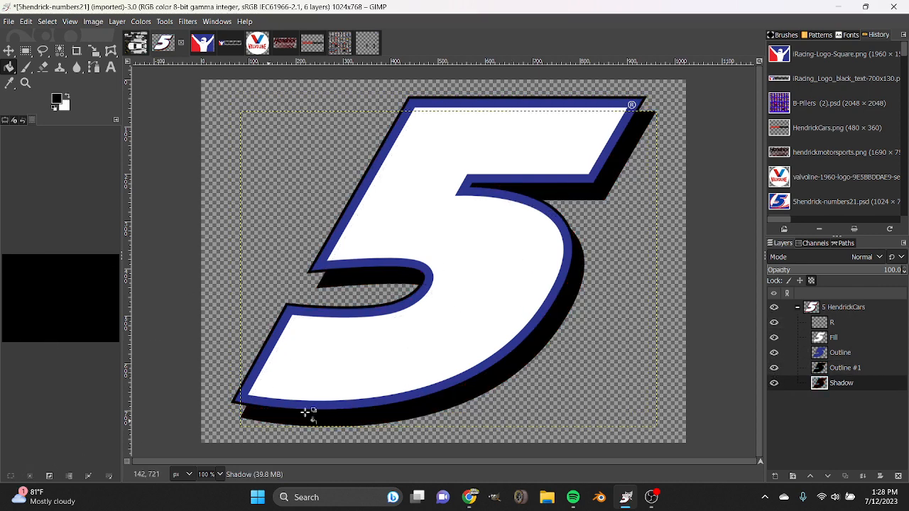
Undo the black Shadow and Outline #1 fills and the blue Outline fill.
{"action": "key", "text": "ctrl+z"}
{"action": "key", "text": "ctrl+z"}
{"action": "key", "text": "ctrl+z"}
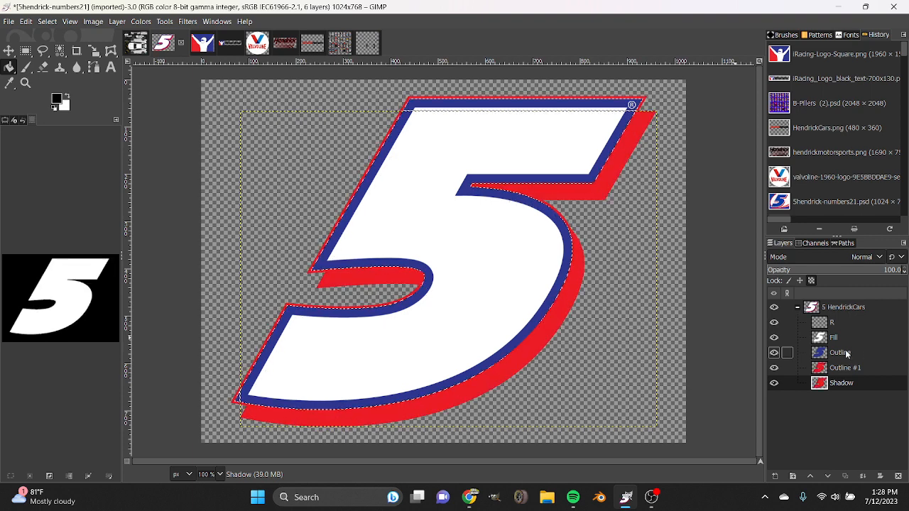
{"action": "key", "text": "ctrl+z"}
Fill the number's Outline layer with the red sampled from the iRacing logo.
{"action": "left_click", "coordinate": [841, 353]}
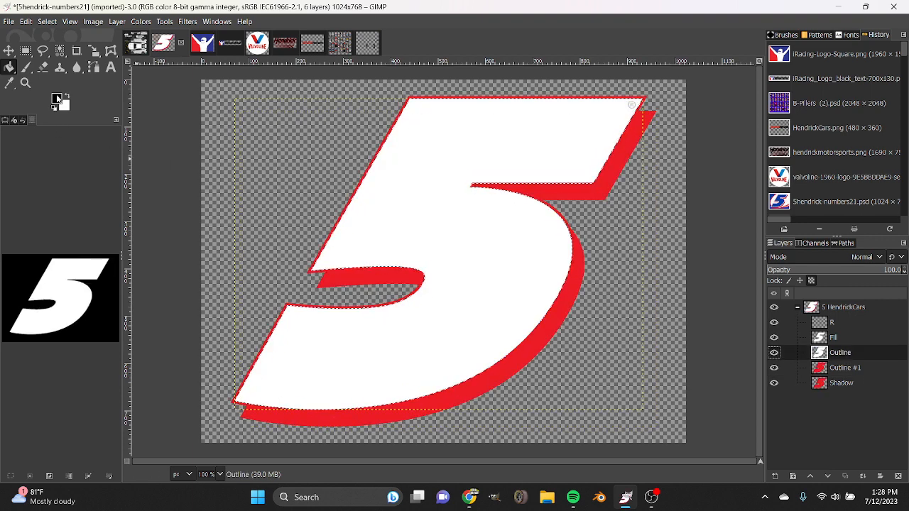
{"action": "left_click", "coordinate": [202, 42]}
{"action": "key", "text": "o"}
{"action": "left_click", "coordinate": [248, 181]}
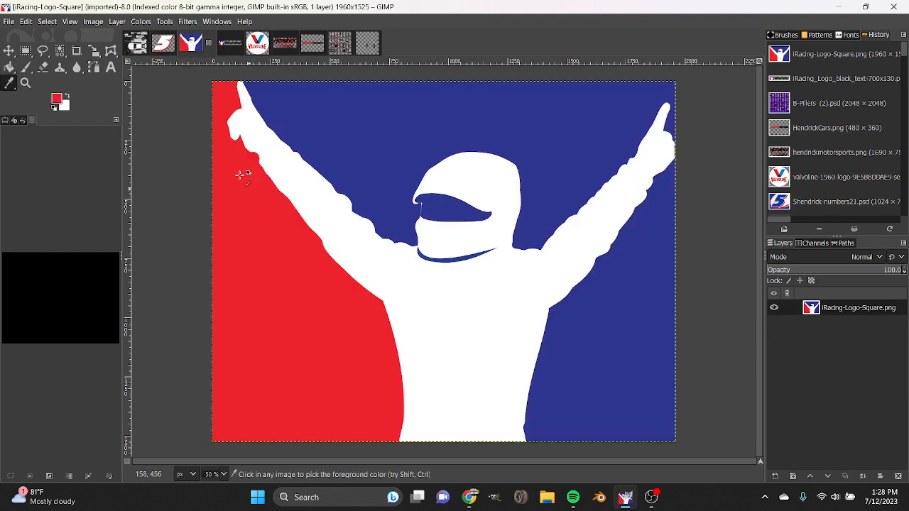
{"action": "left_click", "coordinate": [163, 43]}
{"action": "key", "text": "shift+b"}
{"action": "left_click", "coordinate": [252, 167]}
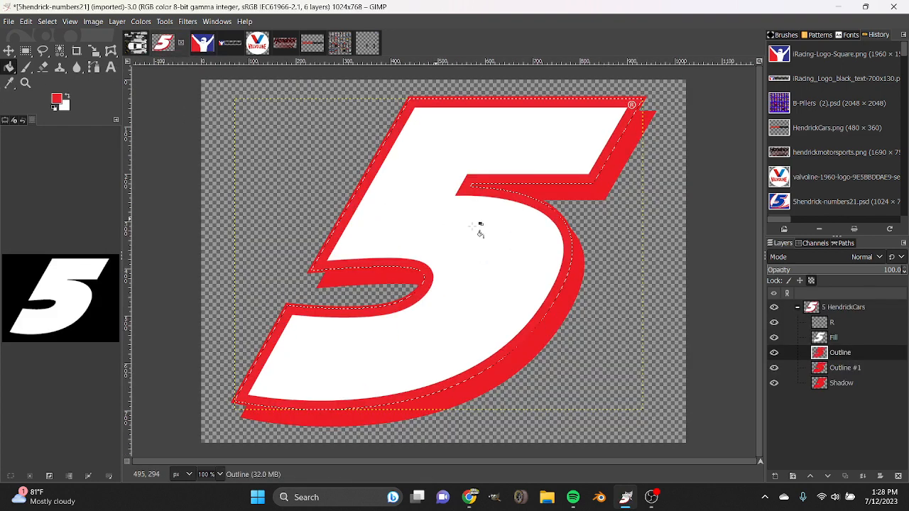
Fill the number's Outline #1 and Shadow layers with black, then clear the selection.
{"action": "left_click", "coordinate": [867, 369]}
{"action": "key", "text": "d"}
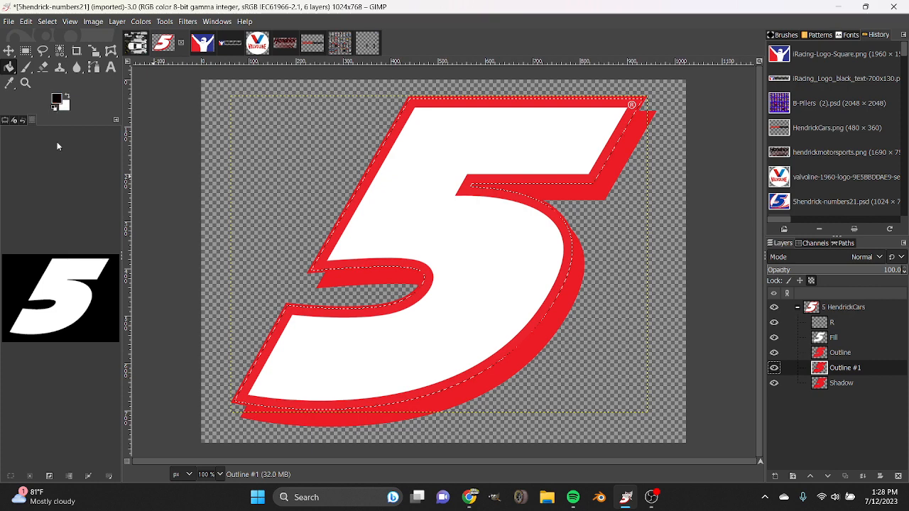
{"action": "left_click", "coordinate": [483, 274]}
{"action": "left_click", "coordinate": [841, 384]}
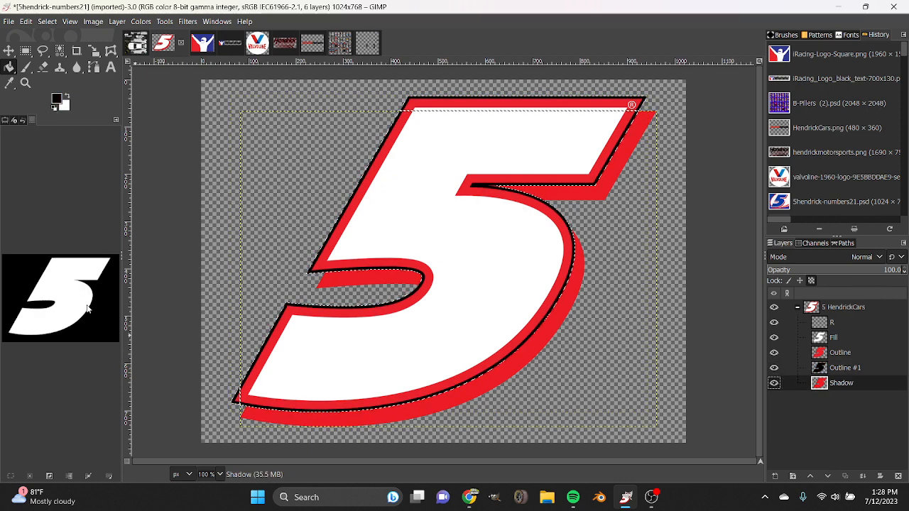
{"action": "left_click", "coordinate": [449, 304]}
{"action": "left_click", "coordinate": [30, 476]}
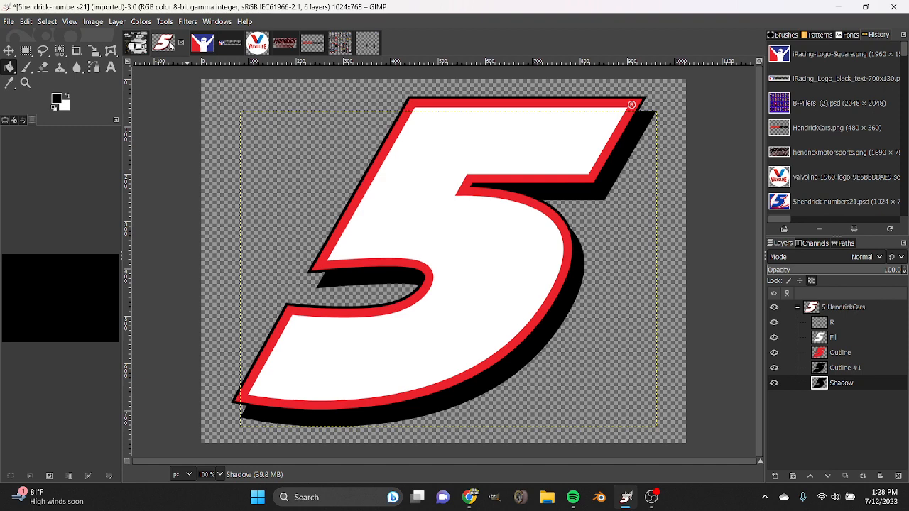
Drop the recolored number 5 image onto the NCS23_Camaro canvas, and undo the placement.
{"action": "left_click", "coordinate": [137, 44]}
{"action": "left_click", "coordinate": [171, 43]}
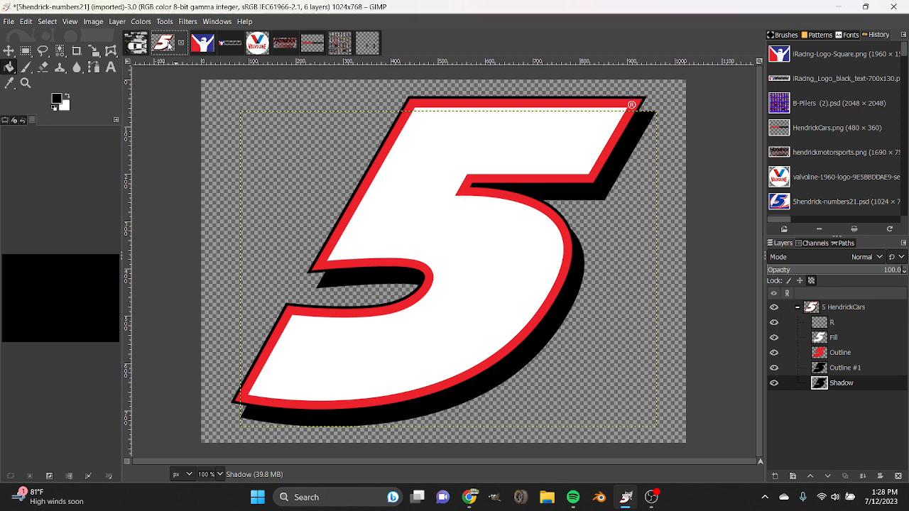
{"action": "left_click_drag", "start_coordinate": [168, 44], "coordinate": [405, 229]}
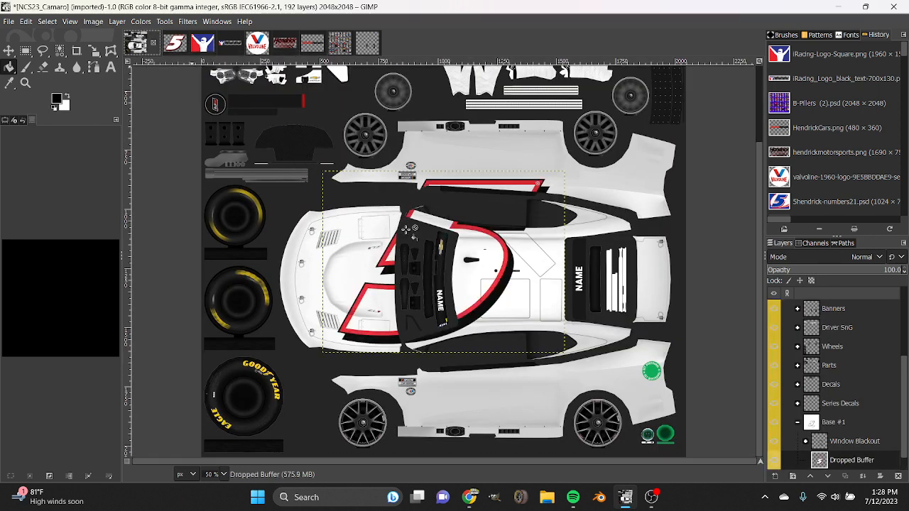
{"action": "key", "text": "ctrl+z"}
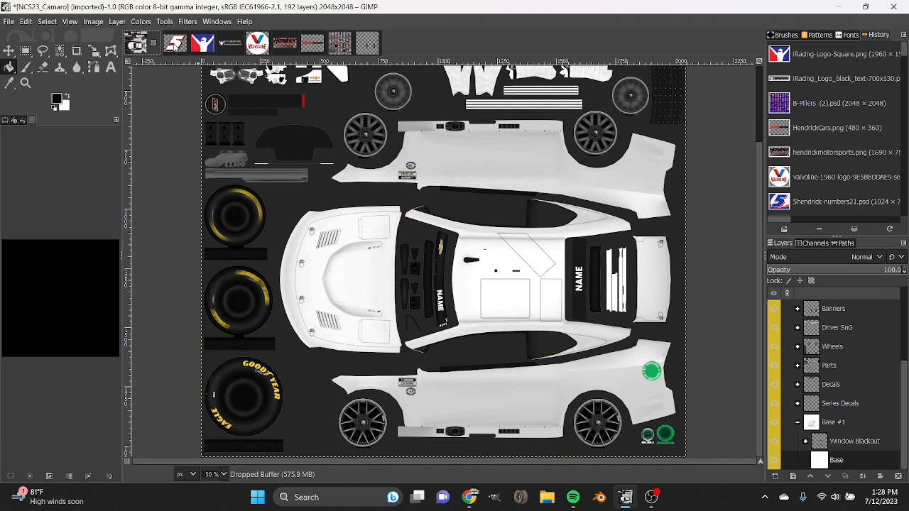
Add the recolored number 5 image to the NCS23_Camaro template as a layer directly below Window Blackout in the Base #1 group.
{"action": "left_click", "coordinate": [160, 44]}
{"action": "left_click", "coordinate": [137, 42]}
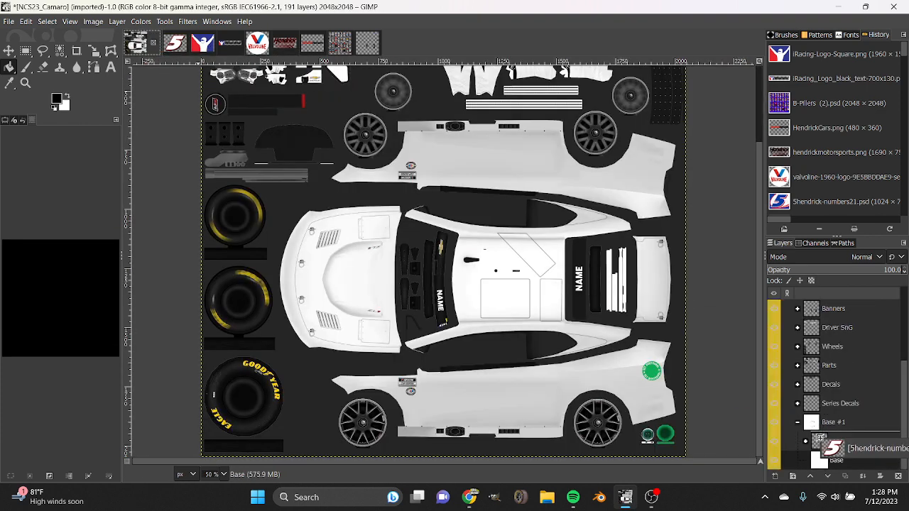
{"action": "left_click", "coordinate": [852, 458]}
{"action": "scroll", "coordinate": [345, 91], "scroll_direction": "up", "scroll_amount": 3}
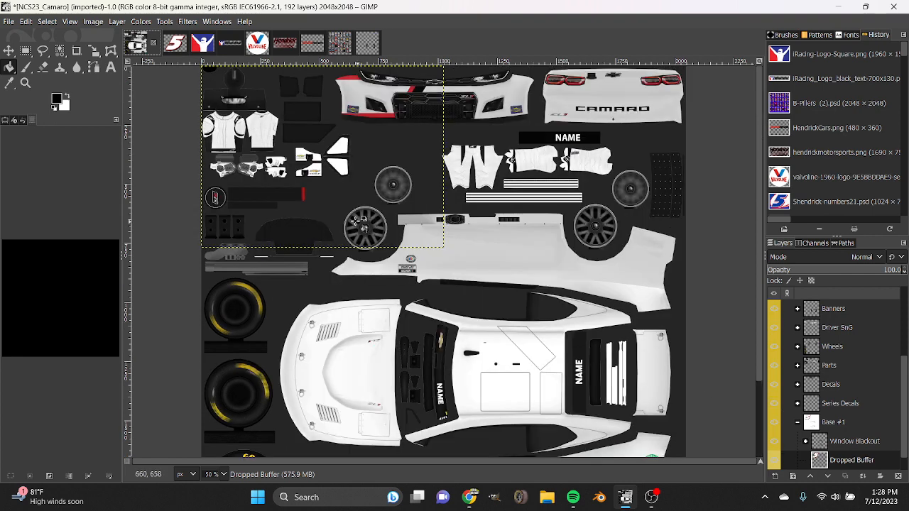
Move the number 5 layer over the car's roof and door area and apply the Scale tool at 1024 × 768 pixels.
{"action": "key", "text": "m"}
{"action": "scroll", "coordinate": [345, 91], "scroll_direction": "down", "scroll_amount": 3}
{"action": "left_click_drag", "start_coordinate": [346, 90], "coordinate": [531, 170]}
{"action": "key", "text": "shift+s"}
{"action": "left_click", "coordinate": [539, 174]}
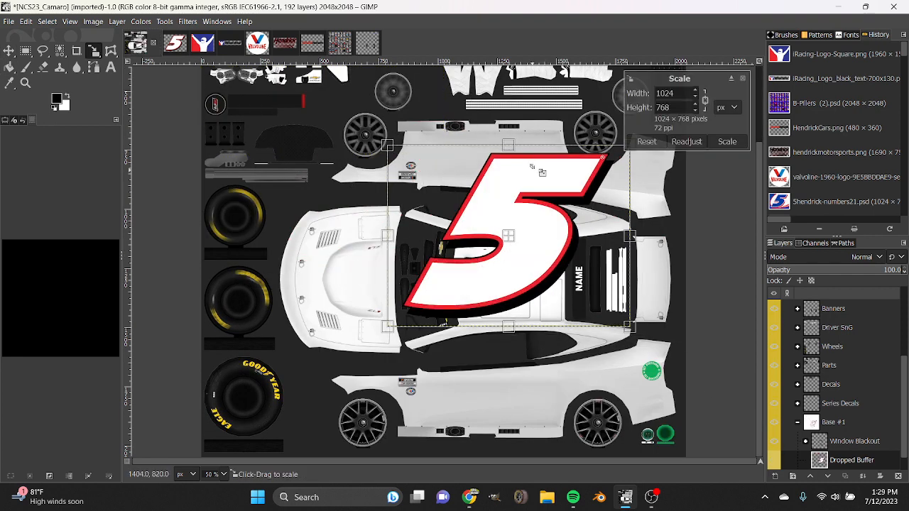
{"action": "left_click", "coordinate": [725, 142]}
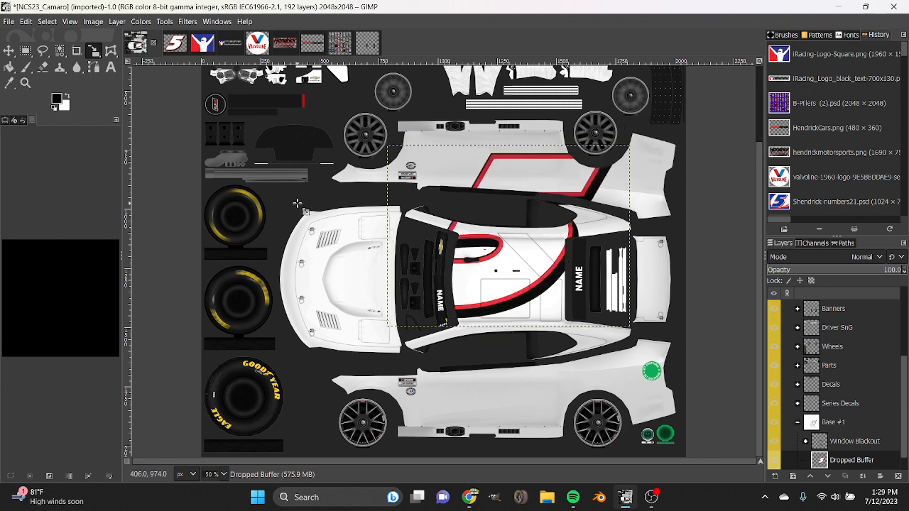
{"action": "scroll", "coordinate": [837, 410], "scroll_direction": "down", "scroll_amount": 1}
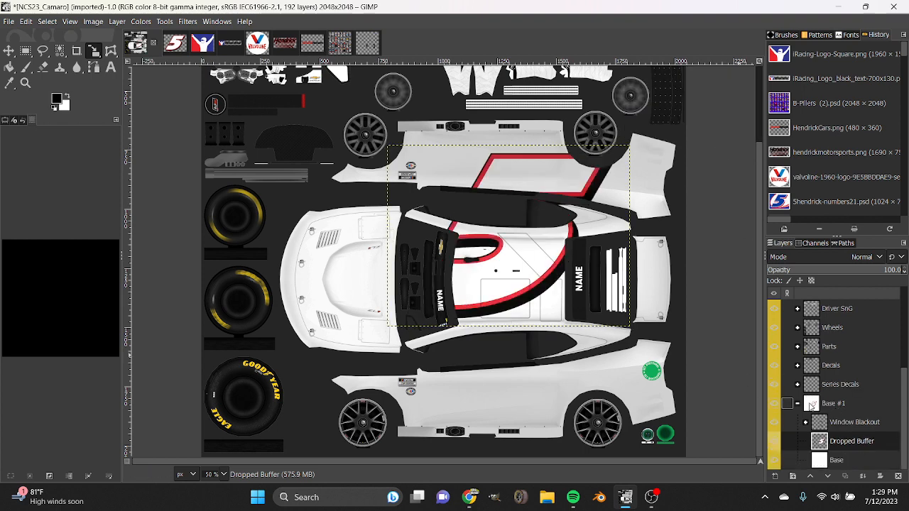
{"action": "right_click", "coordinate": [865, 446]}
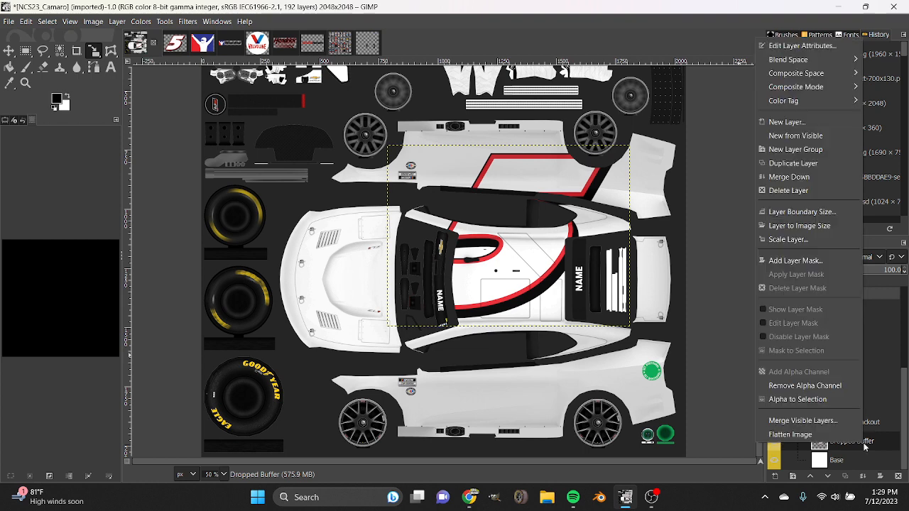
{"action": "left_click", "coordinate": [887, 446]}
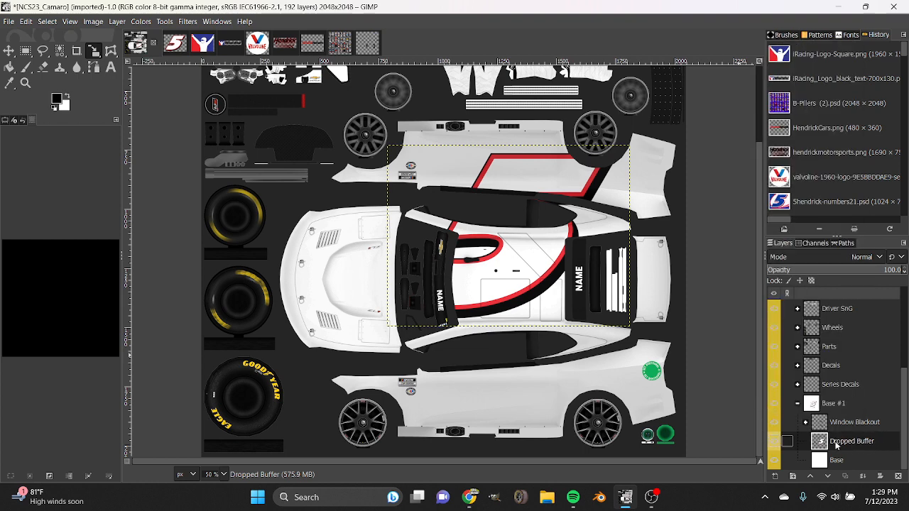
{"action": "right_click", "coordinate": [836, 445]}
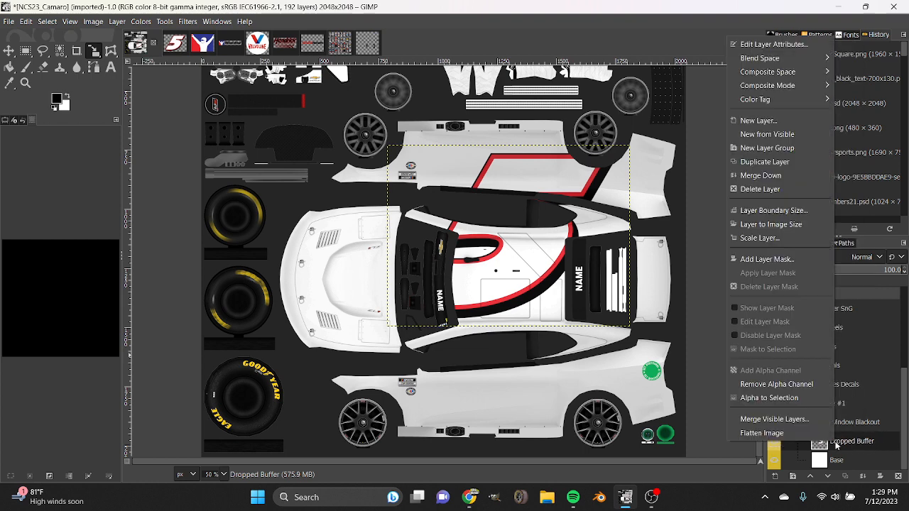
{"action": "left_click", "coordinate": [766, 239]}
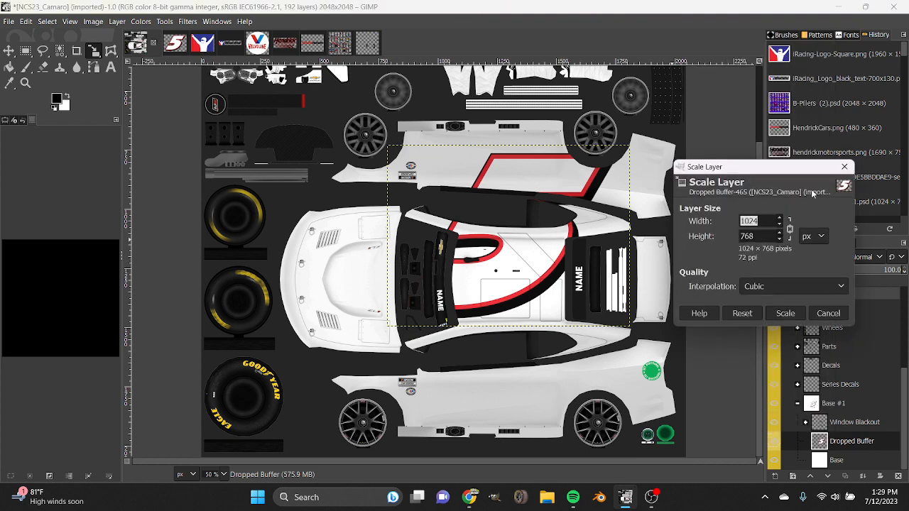
{"action": "left_click", "coordinate": [851, 167]}
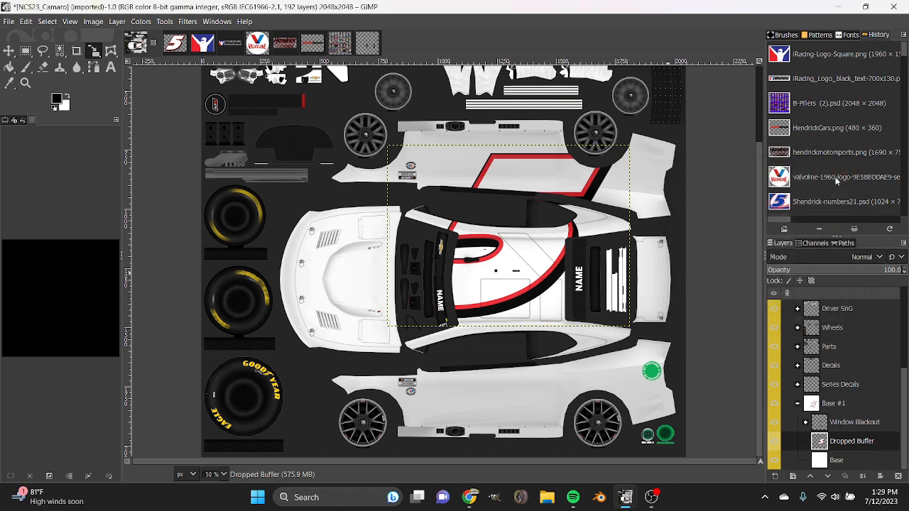
Scale the number 5 layer down to about 412 × 309 pixels and position it over the car's roof.
{"action": "left_click", "coordinate": [689, 226]}
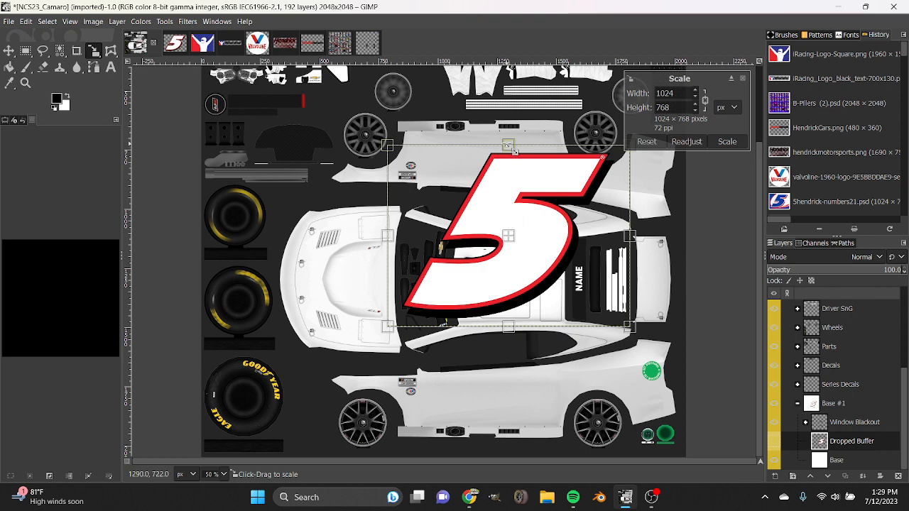
{"action": "left_click_drag", "start_coordinate": [513, 151], "coordinate": [517, 241]}
{"action": "left_click_drag", "start_coordinate": [506, 284], "coordinate": [509, 319]}
{"action": "left_click_drag", "start_coordinate": [512, 235], "coordinate": [511, 244]}
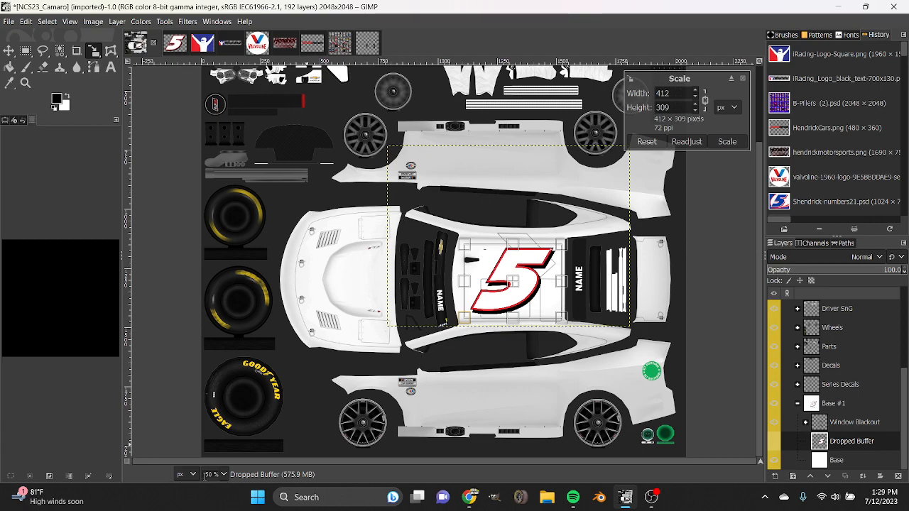
Reduce the roof number to about 395 × 296 pixels, adjust its position on the roof, and apply the scaling.
{"action": "scroll", "coordinate": [213, 475], "scroll_direction": "up", "scroll_amount": 4}
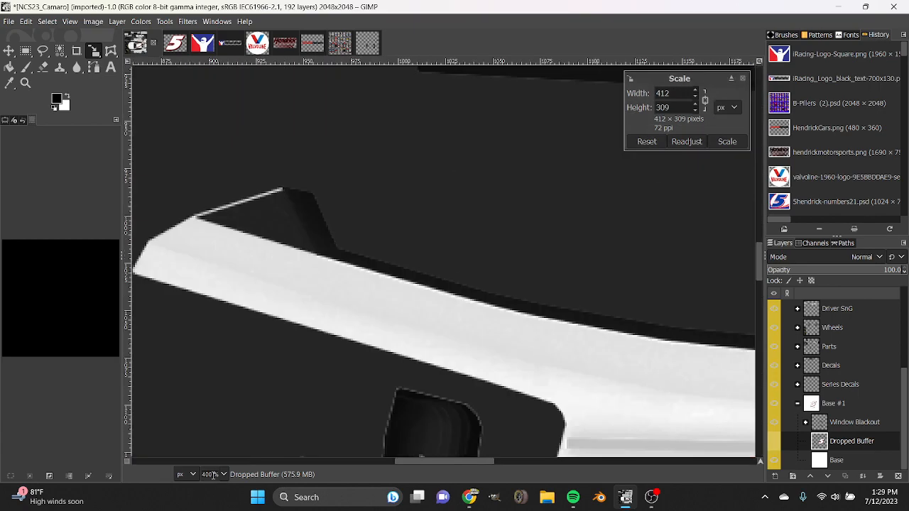
{"action": "scroll", "coordinate": [213, 476], "scroll_direction": "down", "scroll_amount": 5}
{"action": "left_click", "coordinate": [224, 475]}
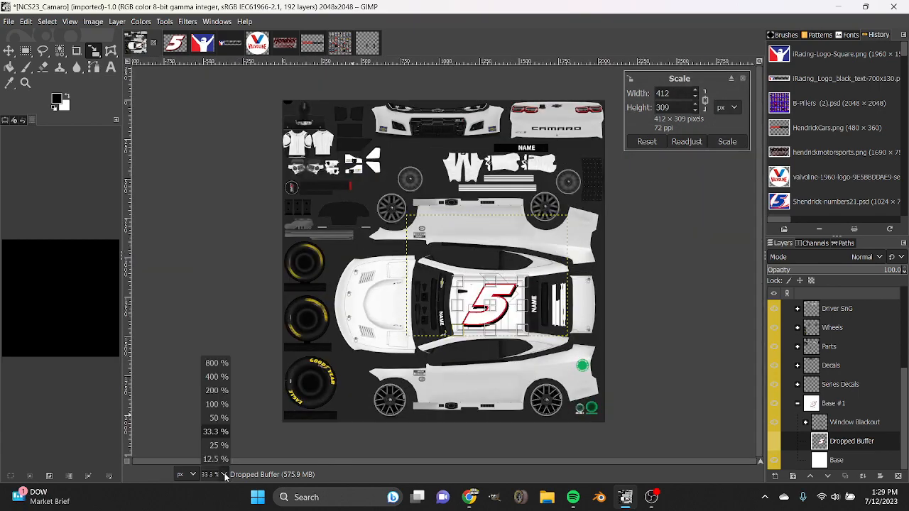
{"action": "left_click", "coordinate": [217, 376]}
{"action": "scroll", "coordinate": [223, 481], "scroll_direction": "down", "scroll_amount": 2}
{"action": "scroll", "coordinate": [467, 396], "scroll_direction": "down", "scroll_amount": 2}
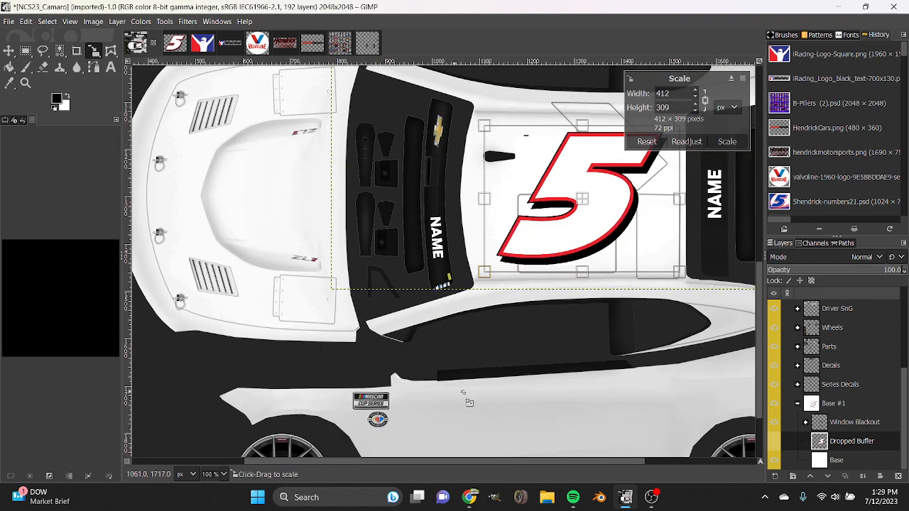
{"action": "scroll", "coordinate": [469, 399], "scroll_direction": "up", "scroll_amount": 1}
{"action": "left_click_drag", "start_coordinate": [504, 462], "coordinate": [585, 461]}
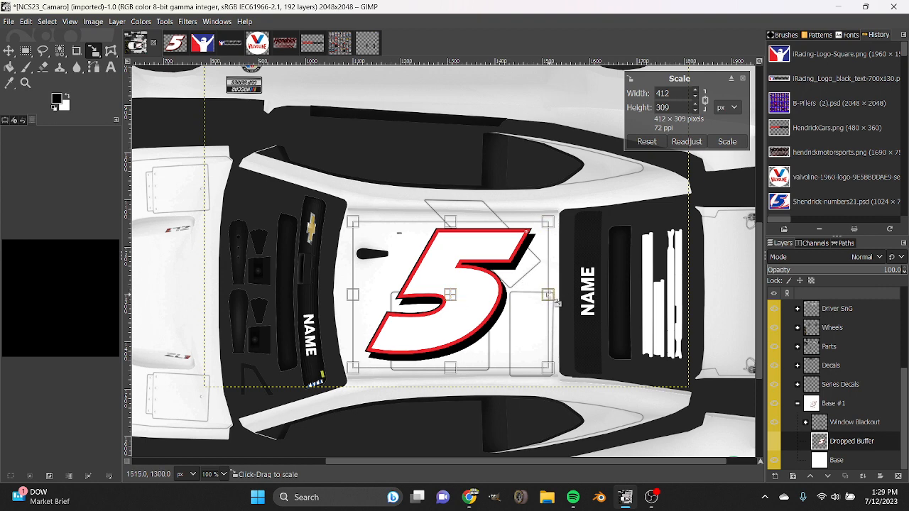
{"action": "left_click_drag", "start_coordinate": [557, 304], "coordinate": [540, 295]}
{"action": "mouse_move", "coordinate": [449, 295]}
{"action": "left_mouse_down"}
{"action": "mouse_move", "coordinate": [455, 304]}
{"action": "mouse_move", "coordinate": [447, 304]}
{"action": "left_mouse_up"}
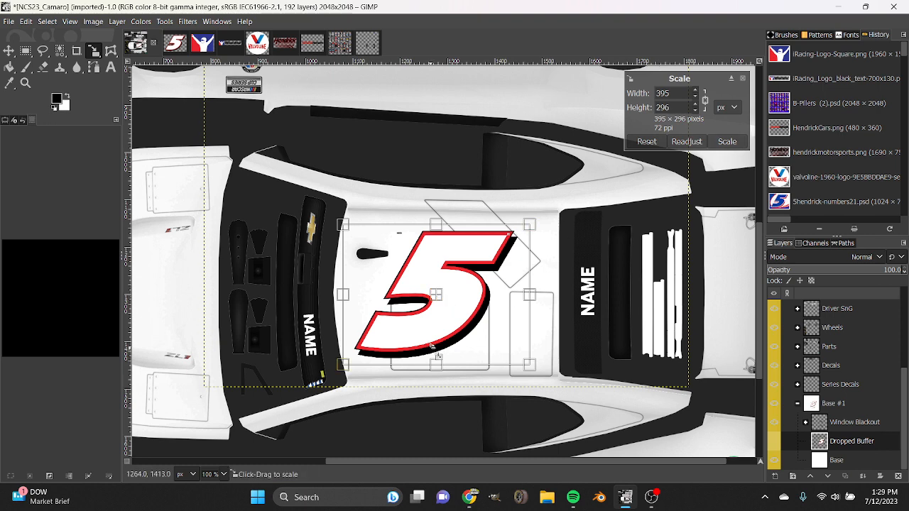
{"action": "left_click_drag", "start_coordinate": [441, 304], "coordinate": [440, 303]}
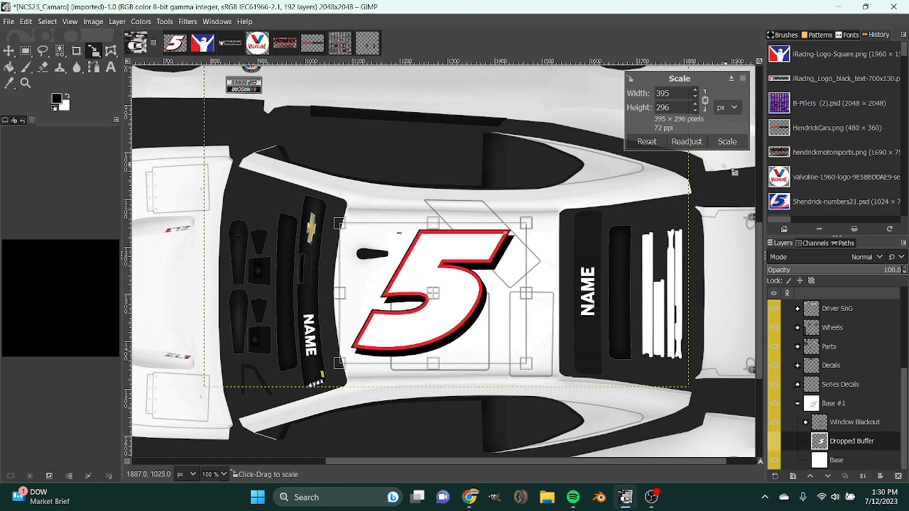
{"action": "left_click", "coordinate": [727, 141]}
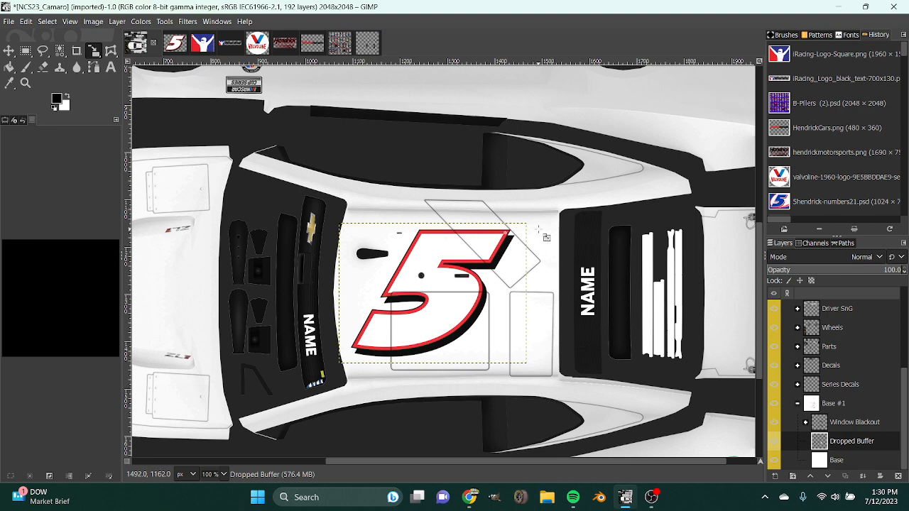
Add the recolored number 5 image again as a layer directly below Window Blackout in Base #1, and start scaling it.
{"action": "scroll", "coordinate": [540, 232], "scroll_direction": "down", "scroll_amount": 5}
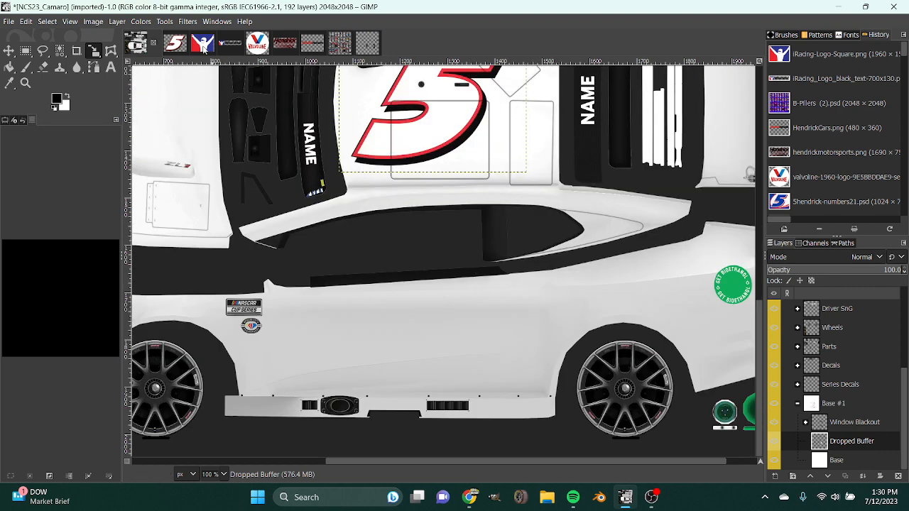
{"action": "left_click_drag", "start_coordinate": [175, 42], "coordinate": [795, 426]}
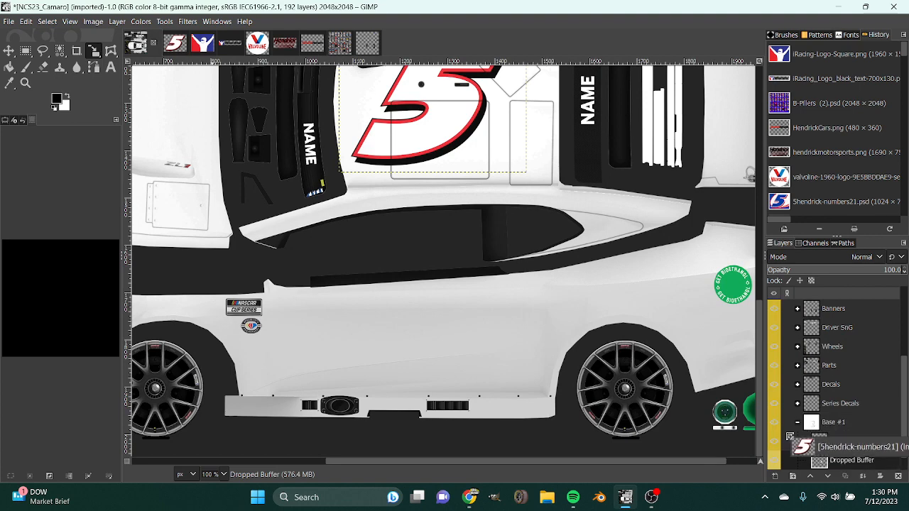
{"action": "left_click", "coordinate": [409, 165]}
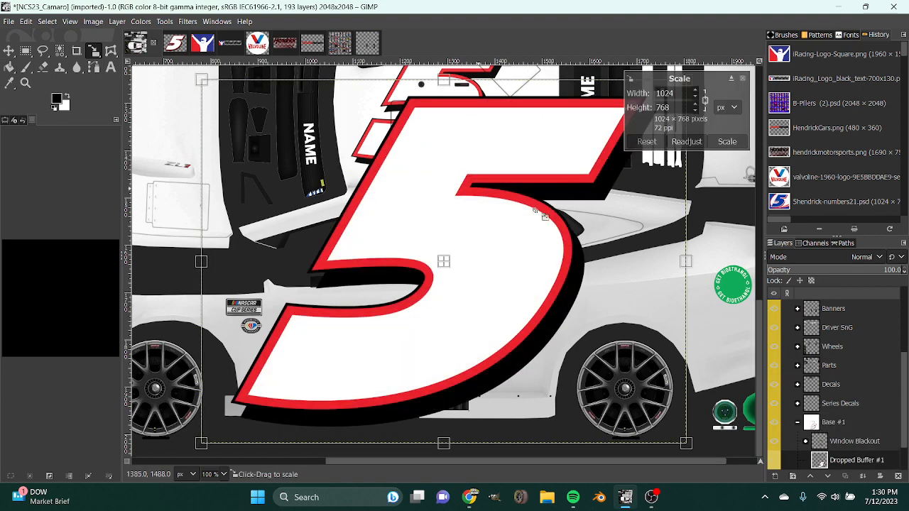
Scale the new number 5 to about 272 × 204 pixels on the lower side view's door, behind the NASCAR decals, and apply it.
{"action": "left_click_drag", "start_coordinate": [698, 270], "coordinate": [325, 360]}
{"action": "left_click_drag", "start_coordinate": [384, 315], "coordinate": [404, 301]}
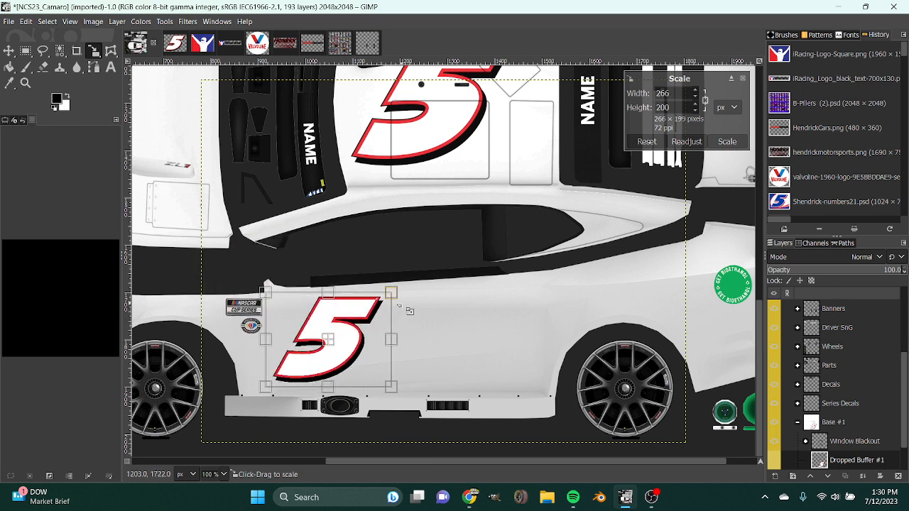
{"action": "left_click_drag", "start_coordinate": [272, 397], "coordinate": [271, 400]}
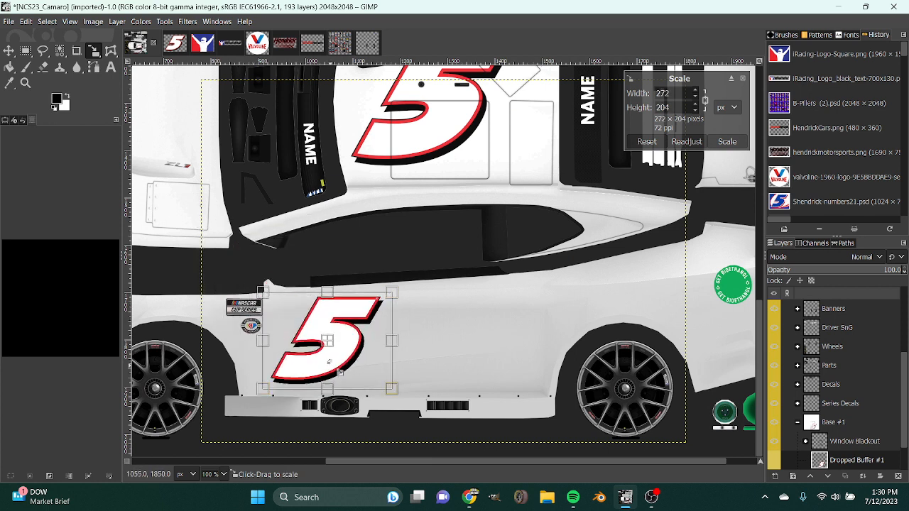
{"action": "left_click_drag", "start_coordinate": [335, 352], "coordinate": [325, 348]}
{"action": "left_click_drag", "start_coordinate": [393, 308], "coordinate": [392, 292]}
{"action": "left_click", "coordinate": [727, 141]}
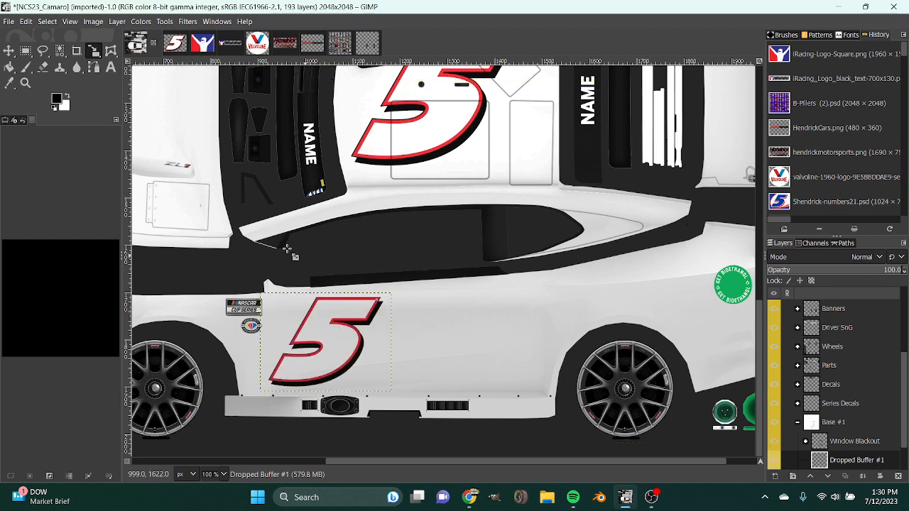
Place a vertical guide through the centre of the lower door number, at about x = 1040 px.
{"action": "left_click", "coordinate": [8, 49]}
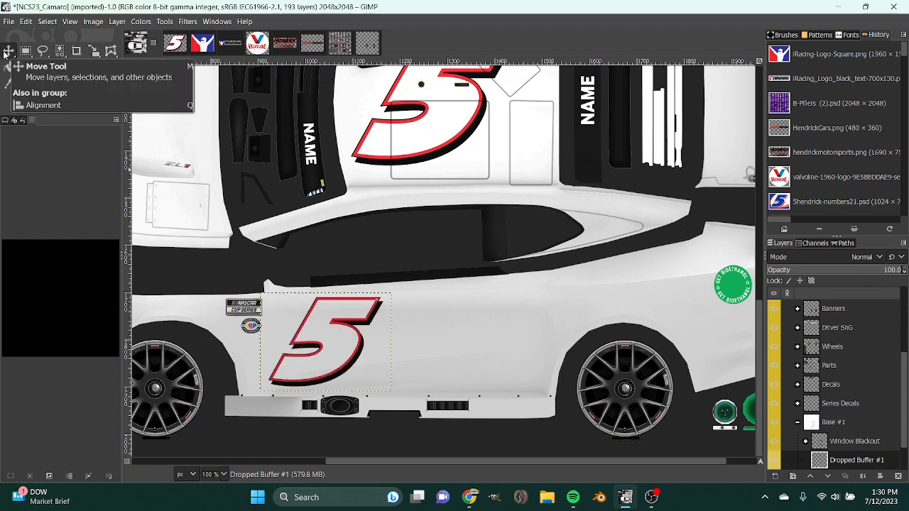
{"action": "left_click_drag", "start_coordinate": [128, 153], "coordinate": [329, 149]}
{"action": "left_click", "coordinate": [345, 239]}
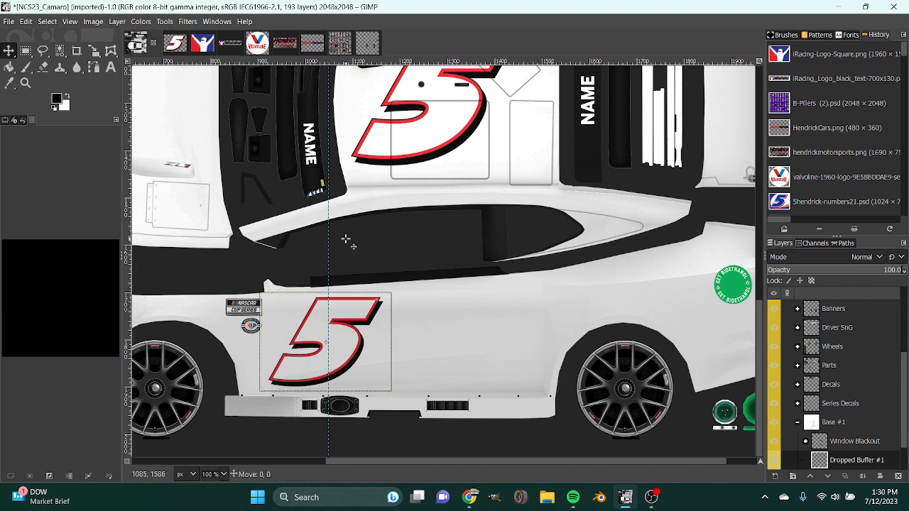
{"action": "left_click", "coordinate": [5, 123]}
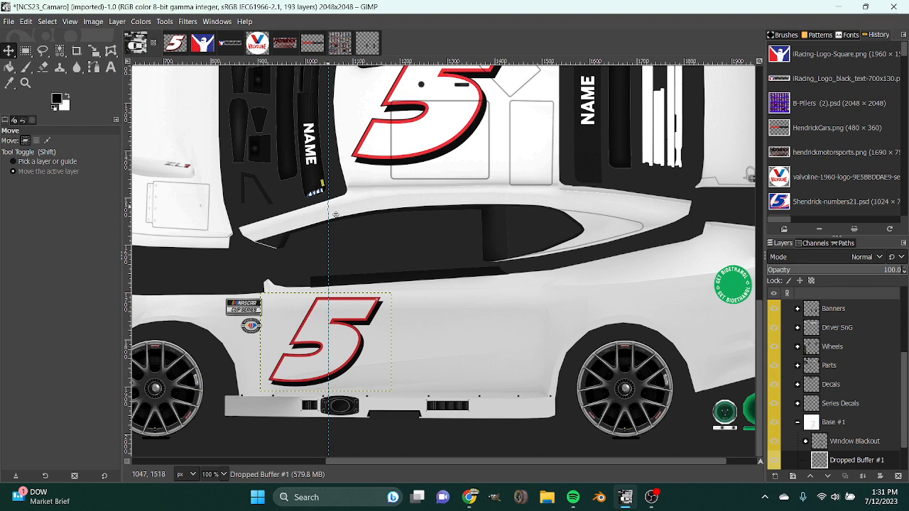
{"action": "left_click", "coordinate": [31, 121]}
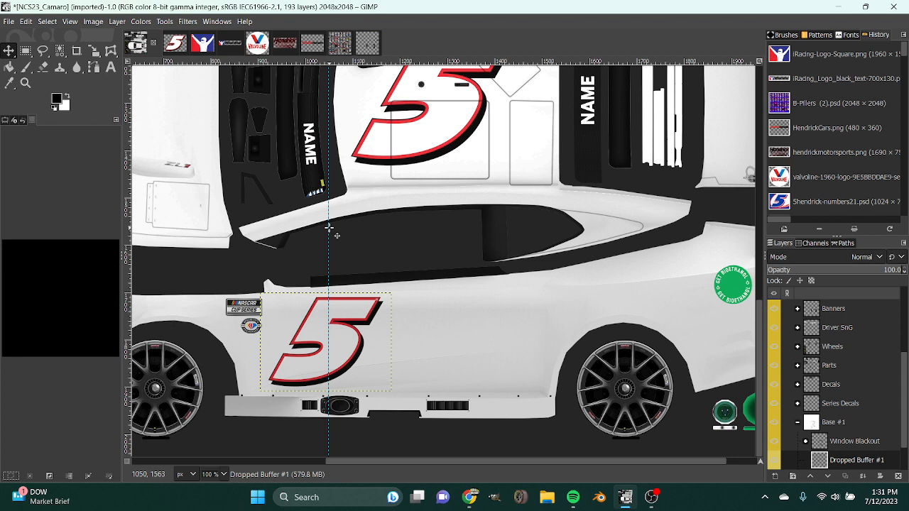
{"action": "left_click_drag", "start_coordinate": [328, 226], "coordinate": [325, 227]}
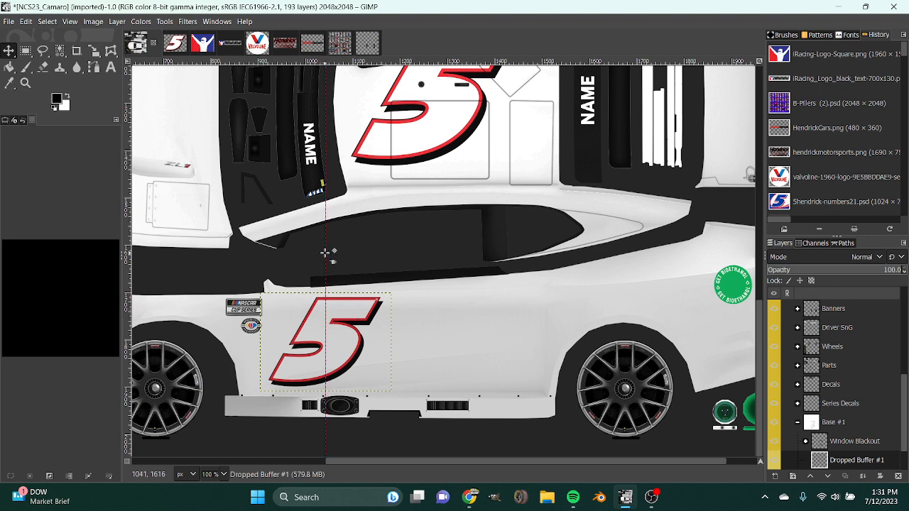
{"action": "left_click_drag", "start_coordinate": [325, 253], "coordinate": [324, 252]}
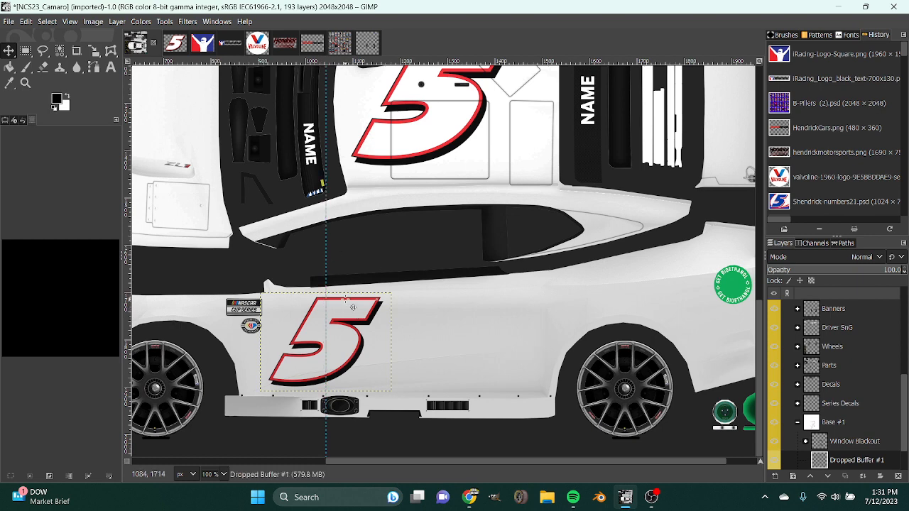
{"action": "left_click_drag", "start_coordinate": [352, 307], "coordinate": [355, 308]}
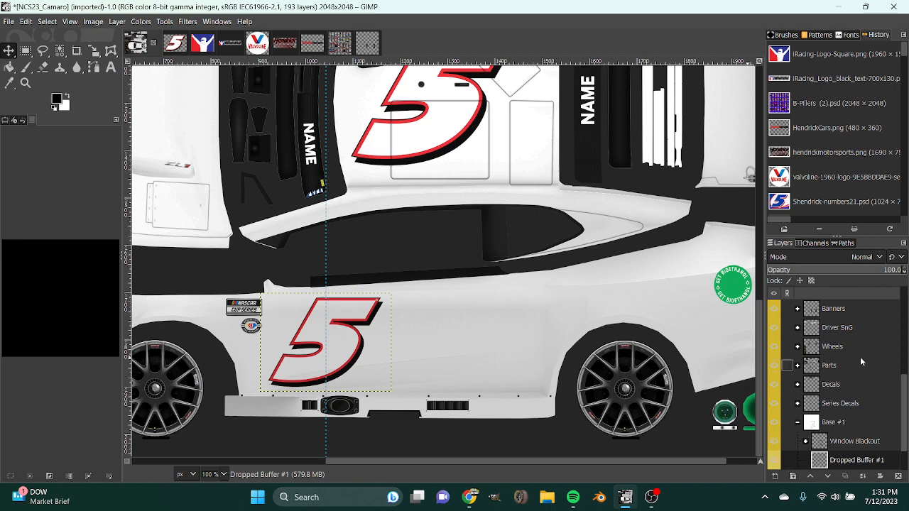
Duplicate the door number layer and move the copy to the matching spot on the opposite side's door, centred on the vertical guide.
{"action": "scroll", "coordinate": [861, 362], "scroll_direction": "down", "scroll_amount": 2}
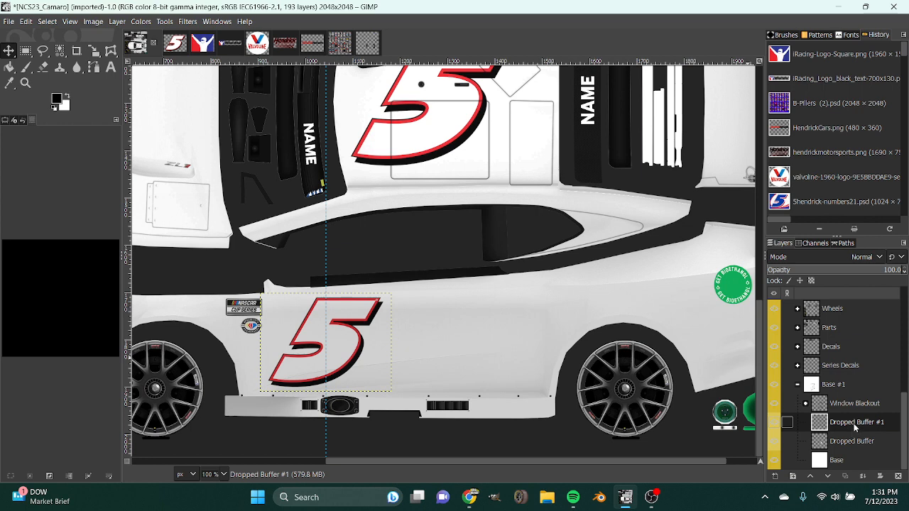
{"action": "right_click", "coordinate": [855, 424]}
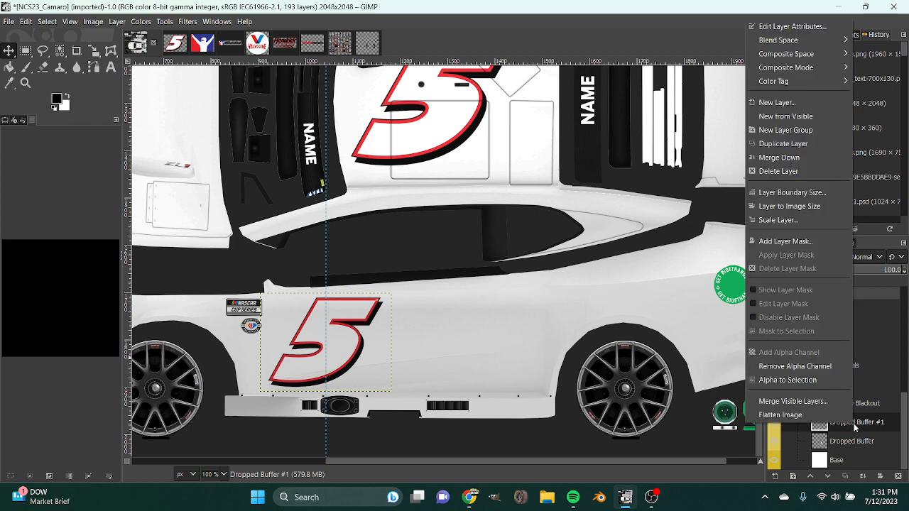
{"action": "left_click", "coordinate": [782, 142]}
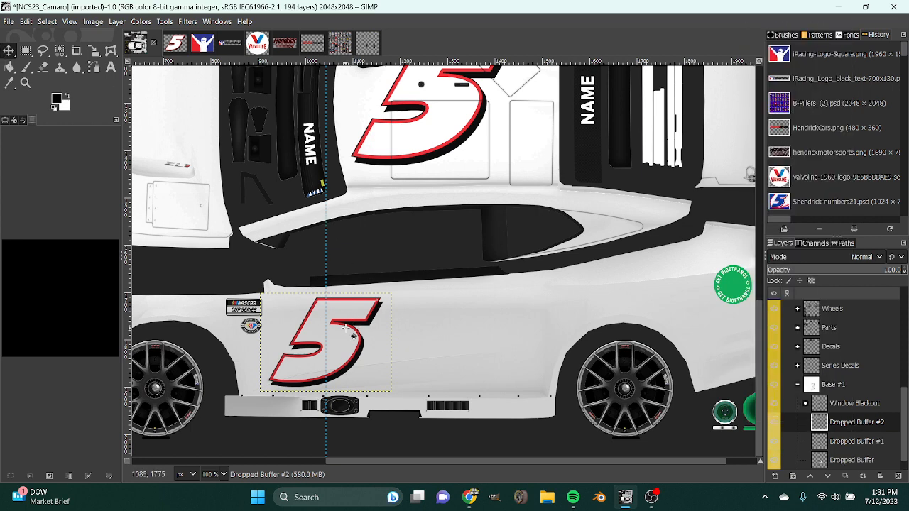
{"action": "left_click_drag", "start_coordinate": [345, 328], "coordinate": [353, 242]}
{"action": "scroll", "coordinate": [355, 212], "scroll_direction": "up", "scroll_amount": 10}
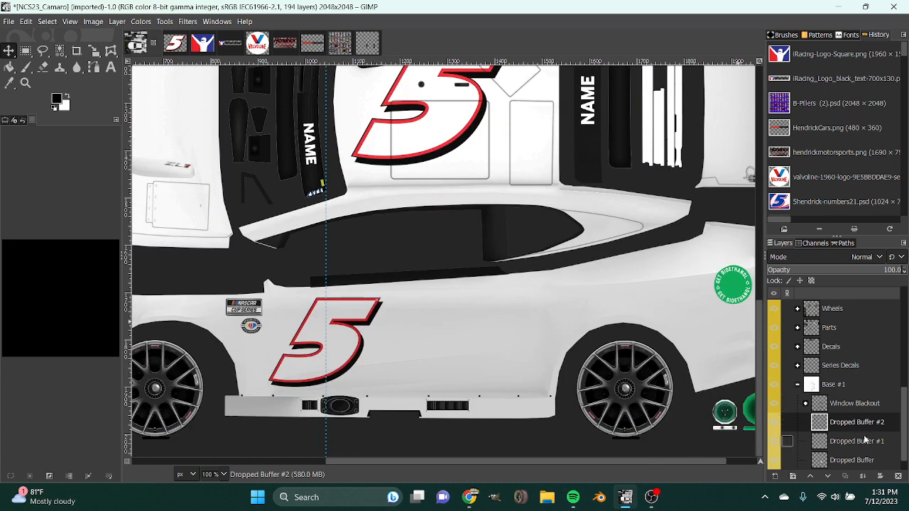
Rotate the copied number 5 on the upper side view's door by 180 degrees and apply the rotation.
{"action": "left_click", "coordinate": [859, 441]}
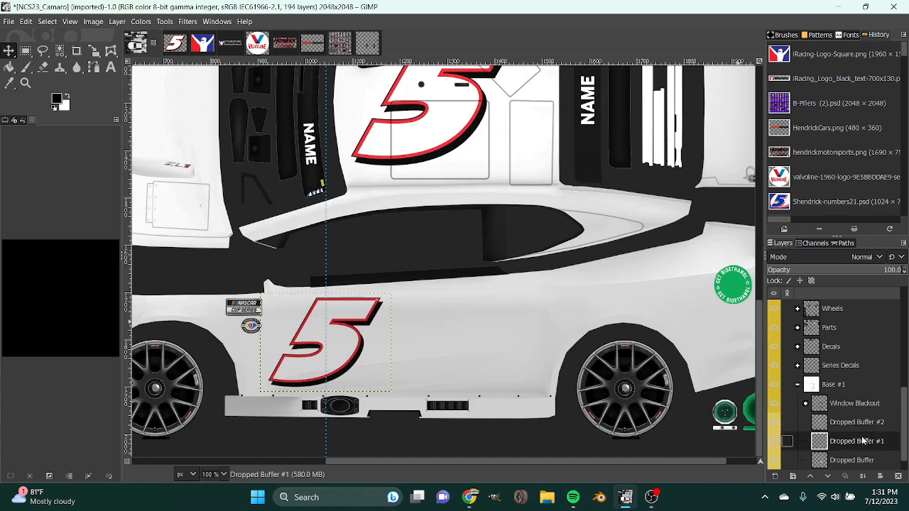
{"action": "left_click", "coordinate": [857, 422]}
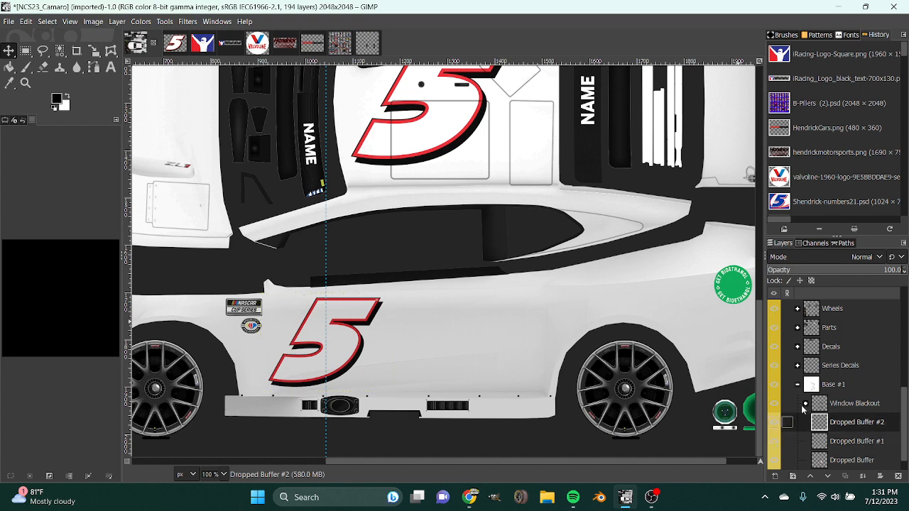
{"action": "key", "text": "shift+r"}
{"action": "left_click", "coordinate": [341, 303]}
{"action": "left_click_drag", "start_coordinate": [693, 106], "coordinate": [746, 107]}
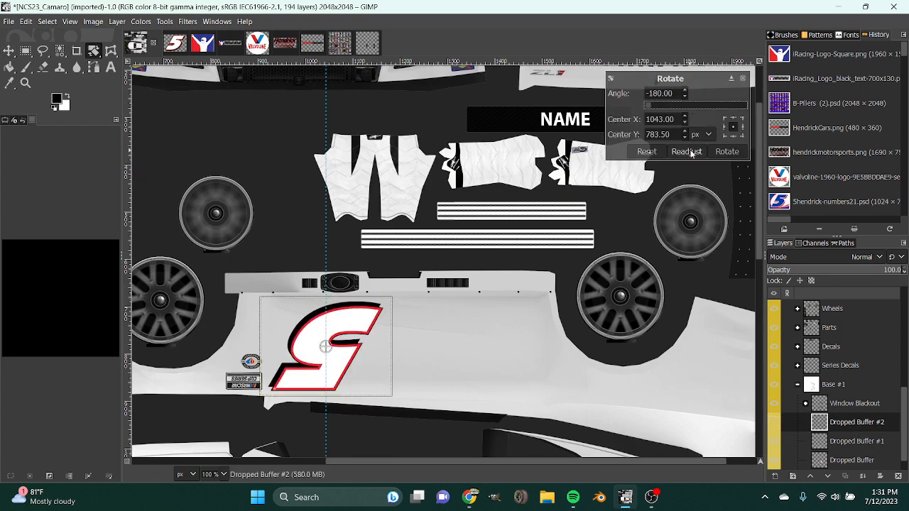
{"action": "left_click", "coordinate": [727, 151]}
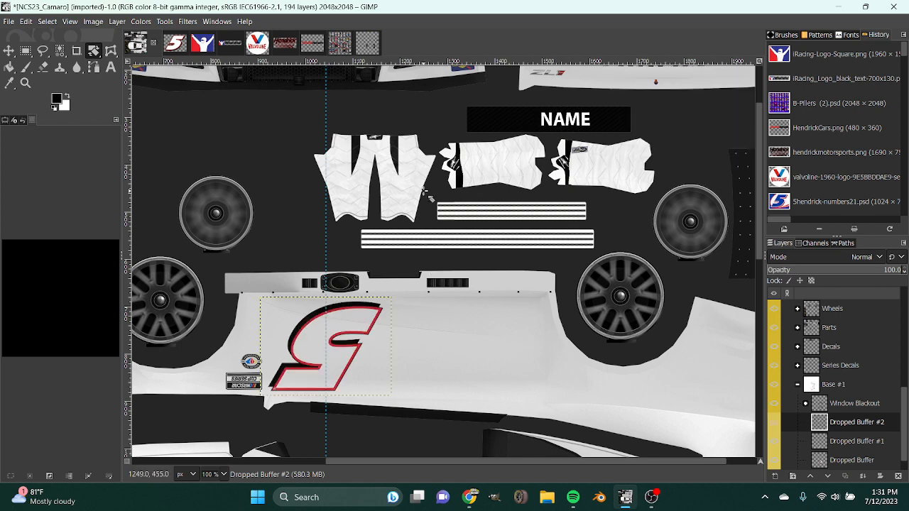
{"action": "scroll", "coordinate": [426, 193], "scroll_direction": "down", "scroll_amount": 15}
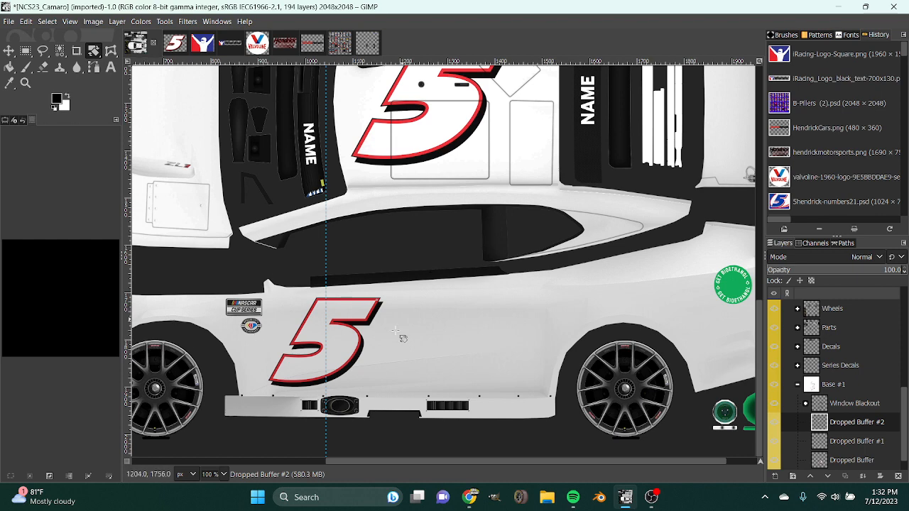
{"action": "scroll", "coordinate": [305, 355], "scroll_direction": "down", "scroll_amount": 2}
{"action": "scroll", "coordinate": [412, 313], "scroll_direction": "up", "scroll_amount": 1}
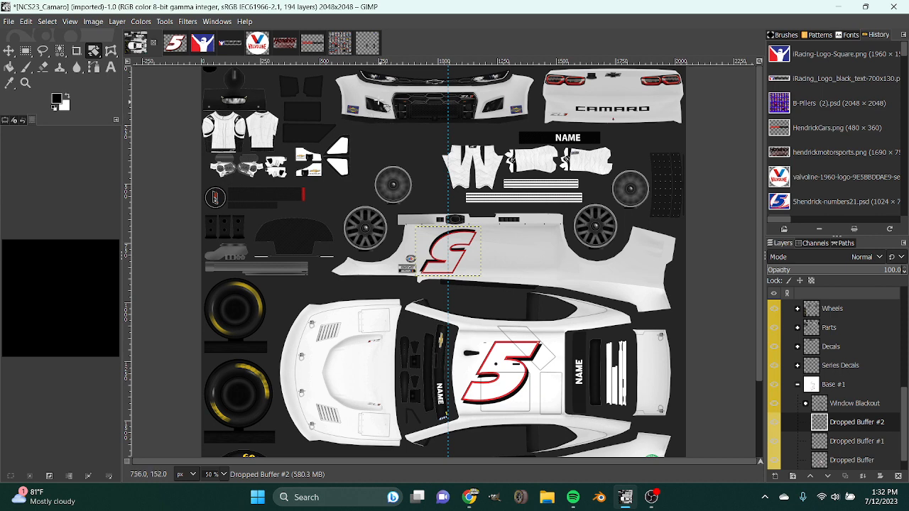
{"action": "scroll", "coordinate": [546, 321], "scroll_direction": "down", "scroll_amount": 2}
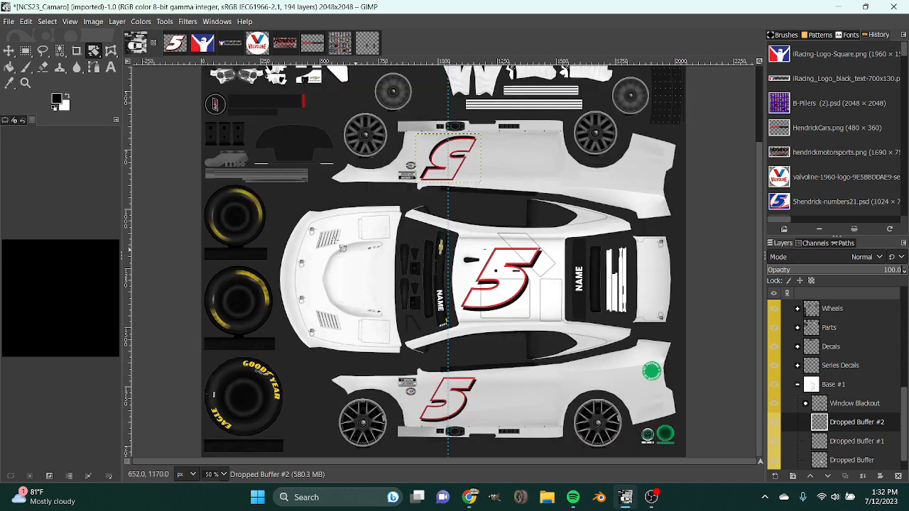
Add the iRacing-Logo-Square image as a layer directly below Window Blackout in Base #1 and try rotating it 90 degrees.
{"action": "left_click", "coordinate": [198, 44]}
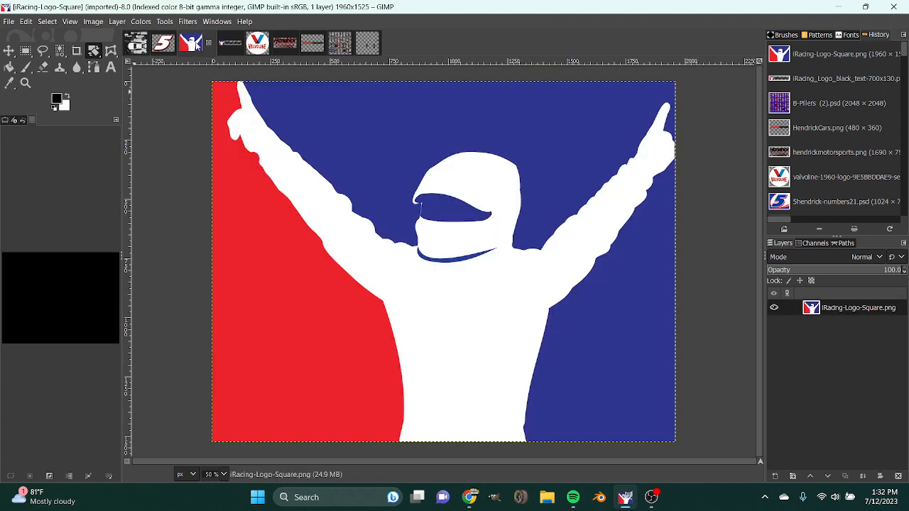
{"action": "left_click_drag", "start_coordinate": [197, 44], "coordinate": [847, 434]}
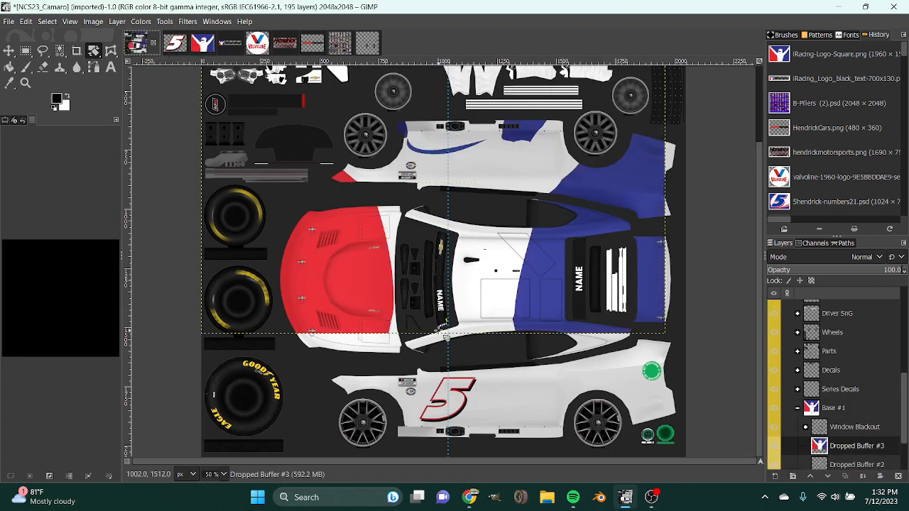
{"action": "left_click", "coordinate": [718, 138]}
{"action": "left_click_drag", "start_coordinate": [736, 106], "coordinate": [733, 109]}
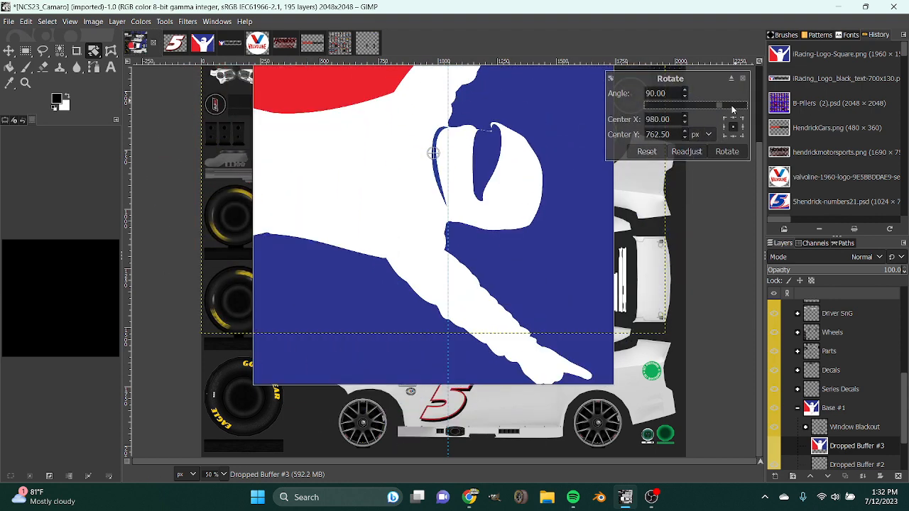
{"action": "left_click", "coordinate": [727, 152]}
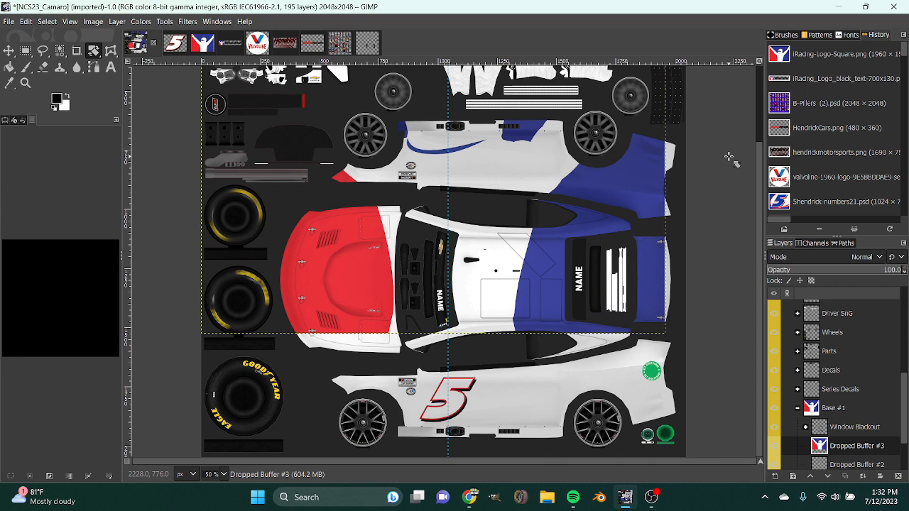
Rotate the iRacing logo layer 90 degrees clockwise and move it so its edge lines up with the front of the hood.
{"action": "left_click", "coordinate": [729, 159]}
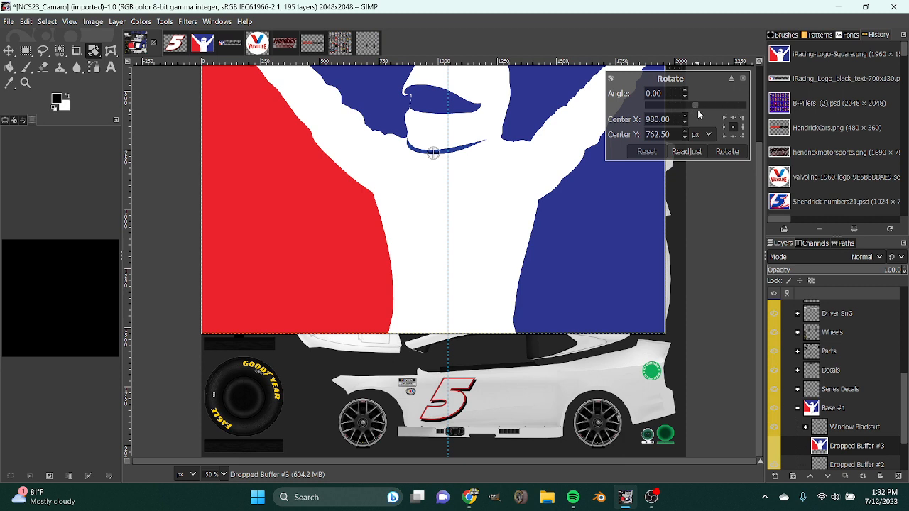
{"action": "left_click_drag", "start_coordinate": [730, 103], "coordinate": [738, 156]}
{"action": "left_click", "coordinate": [737, 154]}
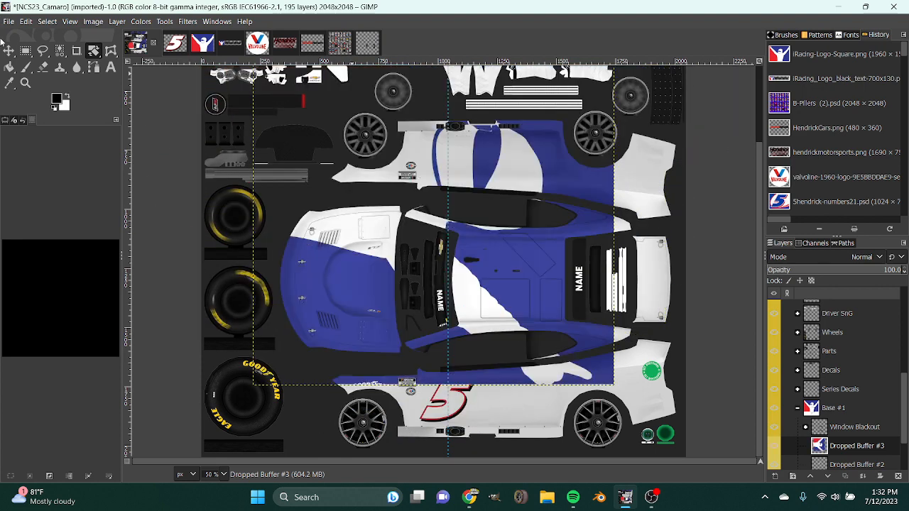
{"action": "key", "text": "m"}
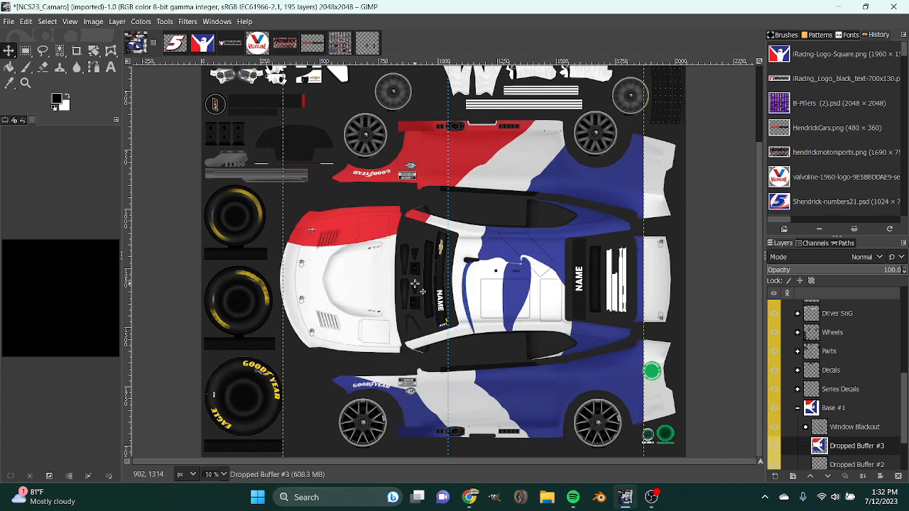
Try fitting the iRacing logo inside the hood by scaling it proportionally to about 374 × 481 pixels.
{"action": "key", "text": "shift+s"}
{"action": "left_click", "coordinate": [604, 243]}
{"action": "left_click_drag", "start_coordinate": [643, 278], "coordinate": [353, 282]}
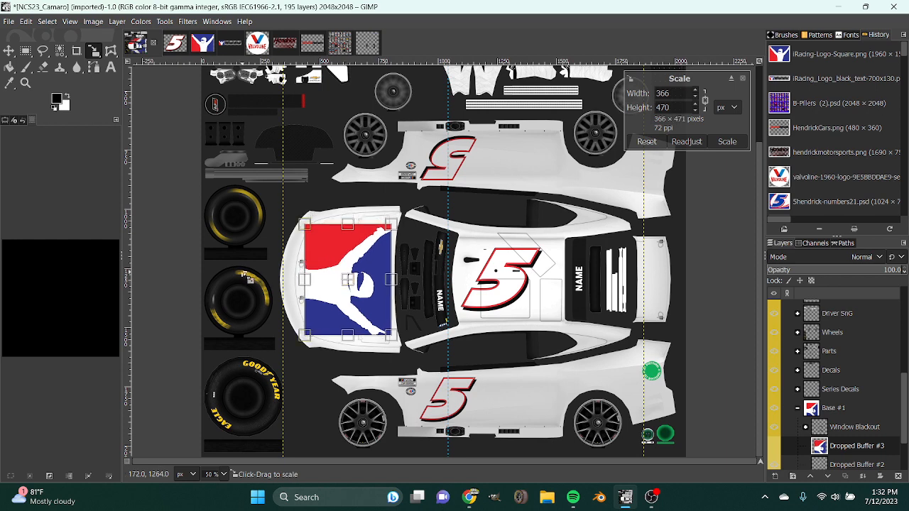
{"action": "left_click_drag", "start_coordinate": [306, 281], "coordinate": [304, 281]}
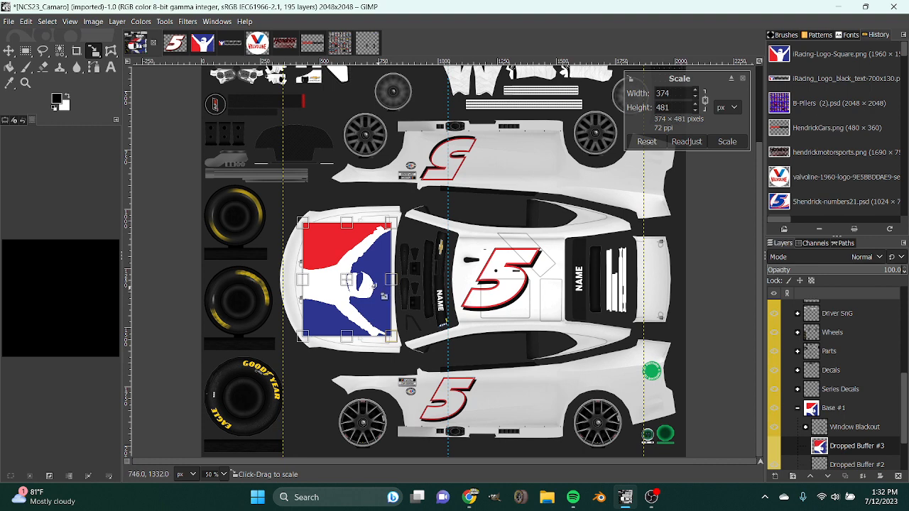
Shrink the iRacing logo to 369 × 474 pixels, centre it on the hood, apply the scaling and undo it.
{"action": "scroll", "coordinate": [218, 475], "scroll_direction": "up", "scroll_amount": 1}
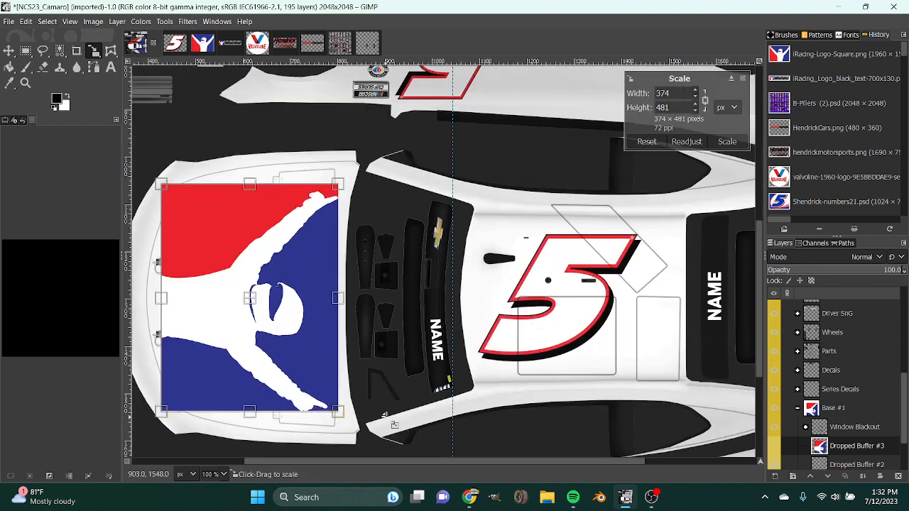
{"action": "scroll", "coordinate": [391, 421], "scroll_direction": "down", "scroll_amount": 2}
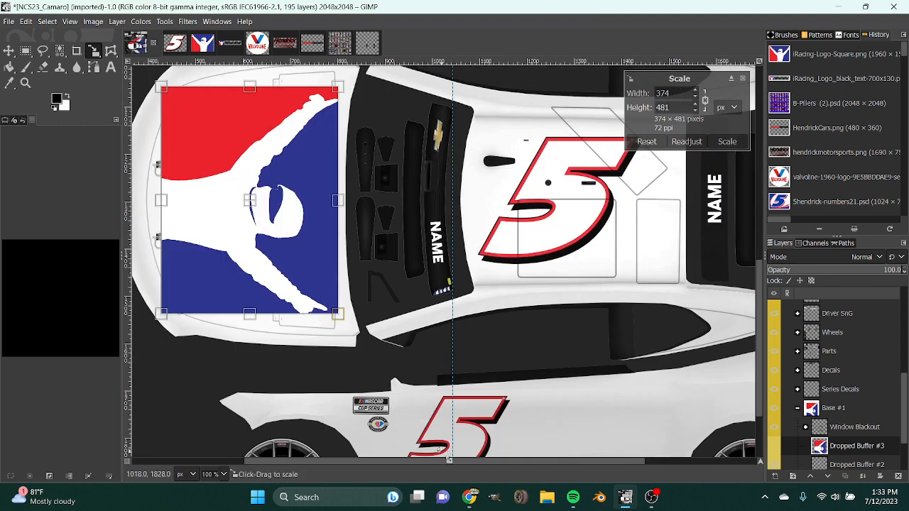
{"action": "scroll", "coordinate": [355, 337], "scroll_direction": "left", "scroll_amount": 3}
{"action": "scroll", "coordinate": [355, 337], "scroll_direction": "up", "scroll_amount": 3}
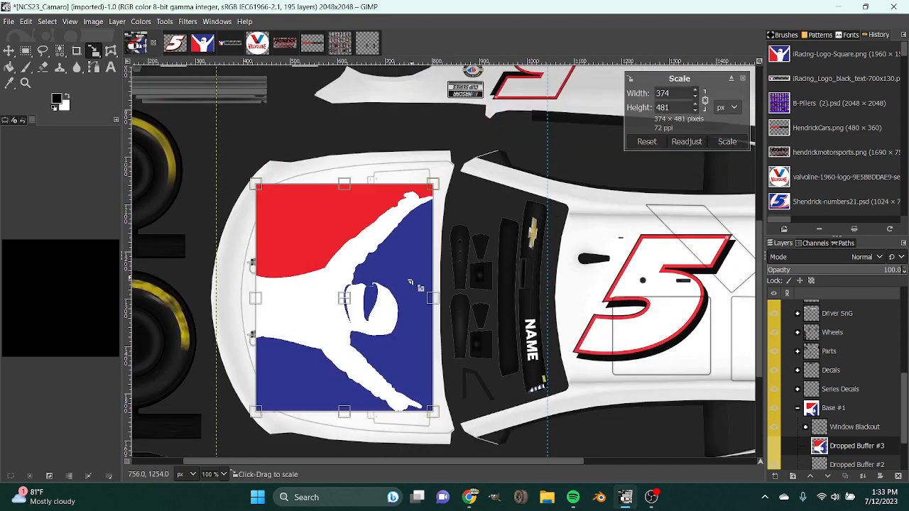
{"action": "left_click_drag", "start_coordinate": [436, 298], "coordinate": [433, 300]}
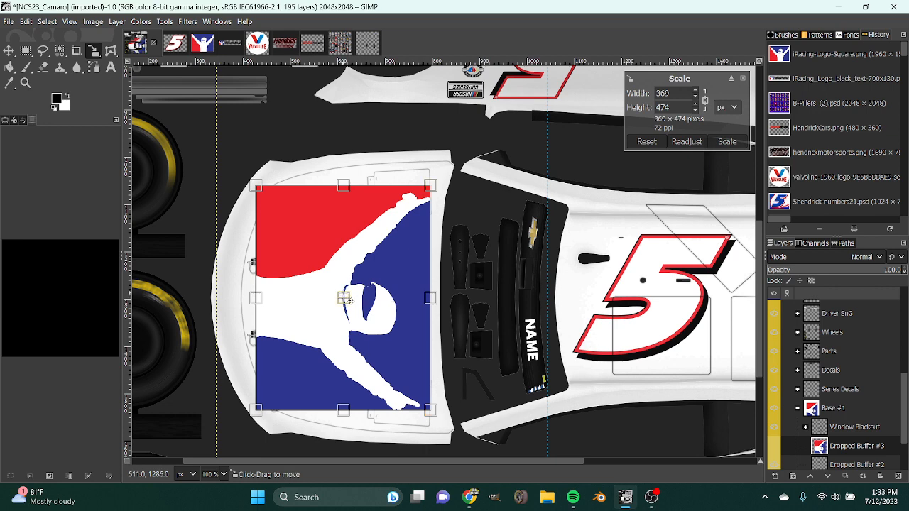
{"action": "left_click_drag", "start_coordinate": [349, 303], "coordinate": [344, 297]}
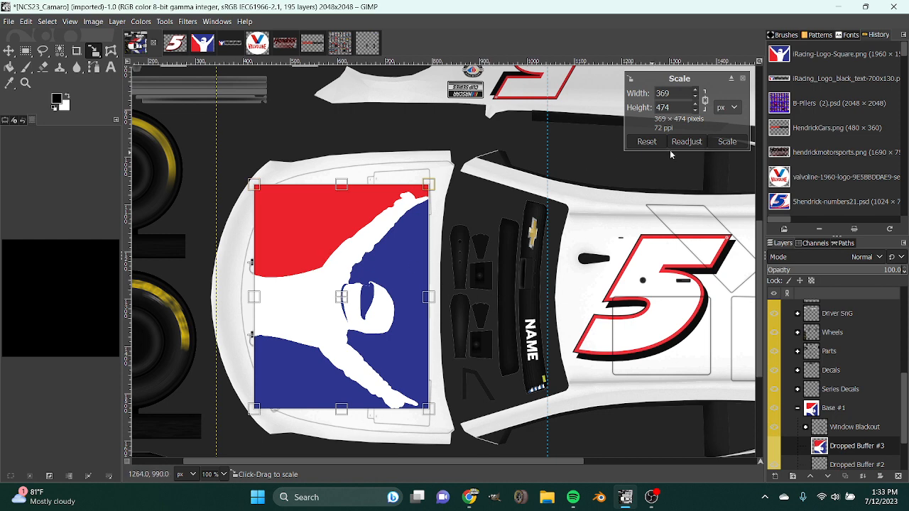
{"action": "left_click", "coordinate": [727, 141]}
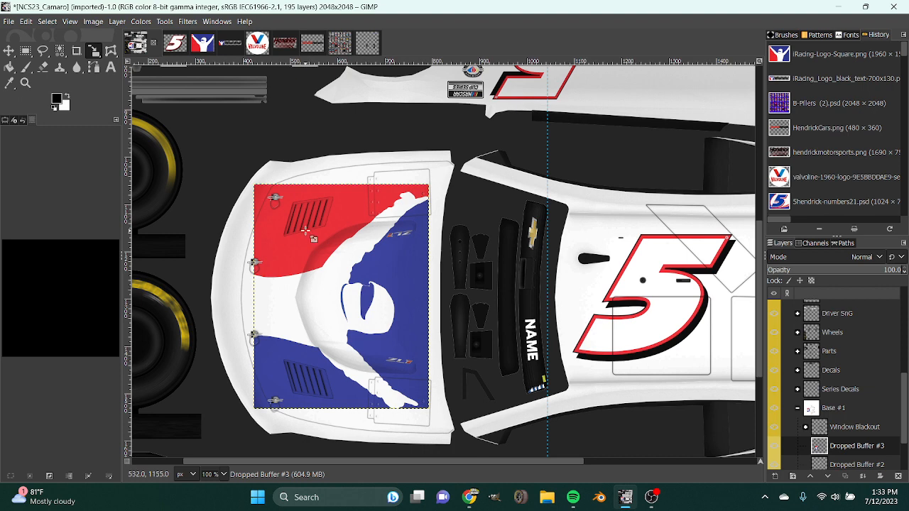
{"action": "scroll", "coordinate": [305, 230], "scroll_direction": "down", "scroll_amount": 5}
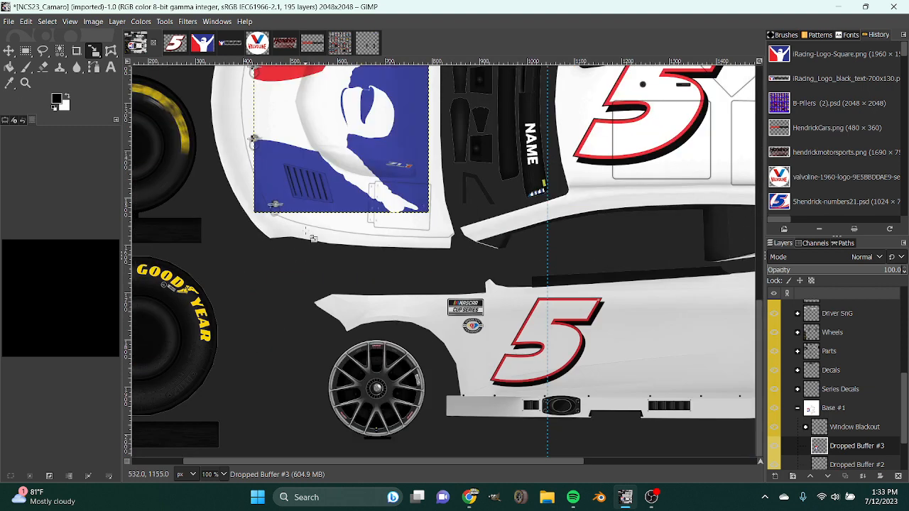
{"action": "scroll", "coordinate": [307, 233], "scroll_direction": "up", "scroll_amount": 5}
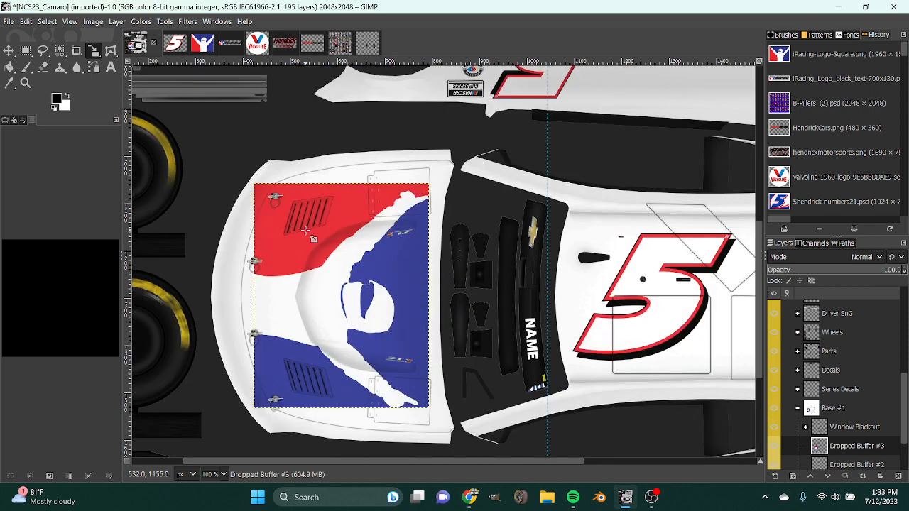
{"action": "key", "text": "ctrl+z"}
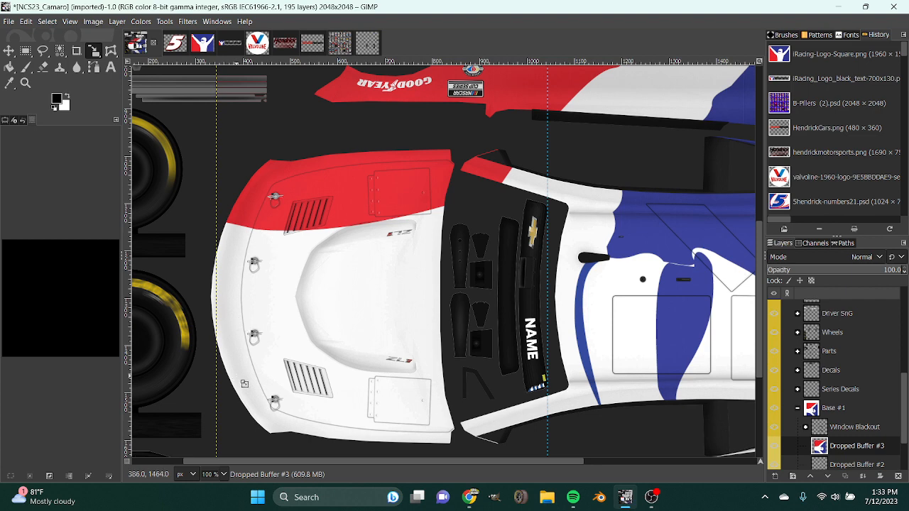
Try scaling the iRacing logo to 524 × 674 pixels so it covers the whole hood, and undo the applied scaling.
{"action": "scroll", "coordinate": [213, 474], "scroll_direction": "down", "scroll_amount": 2}
{"action": "left_click", "coordinate": [508, 312]}
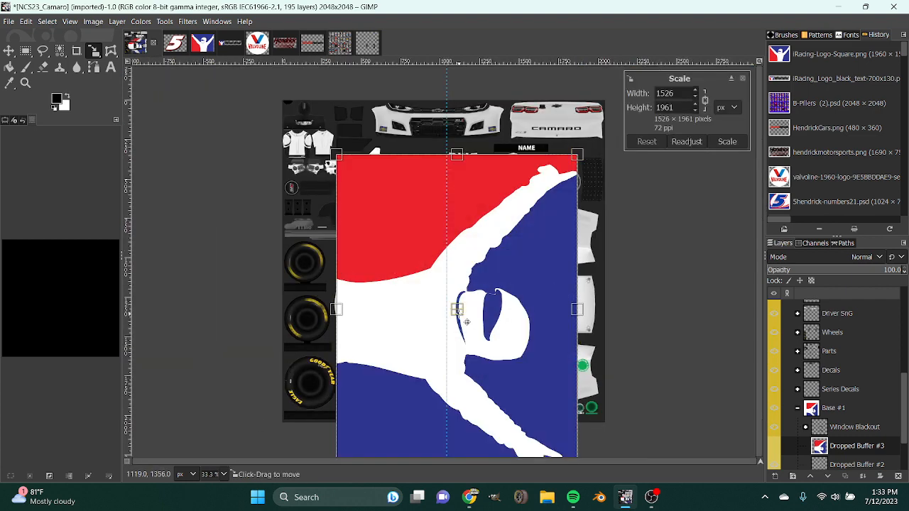
{"action": "mouse_move", "coordinate": [459, 313]}
{"action": "left_mouse_down"}
{"action": "mouse_move", "coordinate": [484, 308]}
{"action": "mouse_move", "coordinate": [457, 306]}
{"action": "left_mouse_up"}
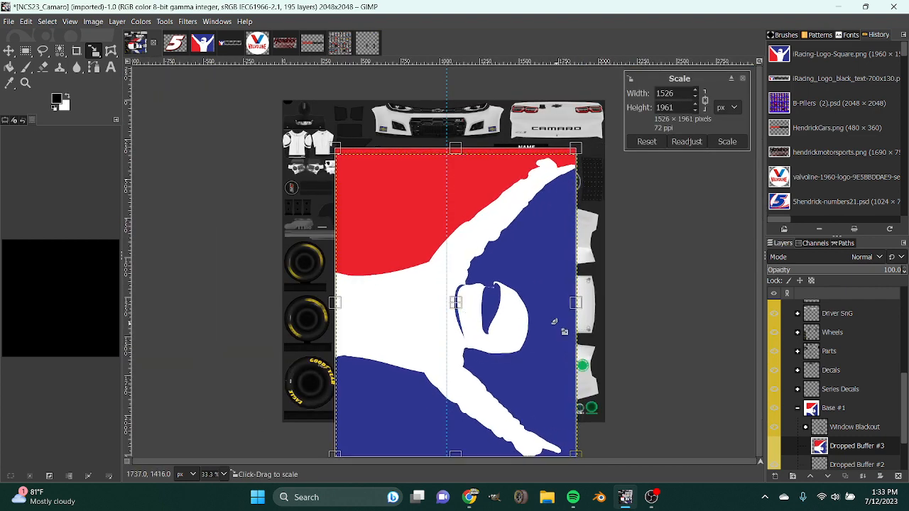
{"action": "left_click_drag", "start_coordinate": [573, 303], "coordinate": [417, 303]}
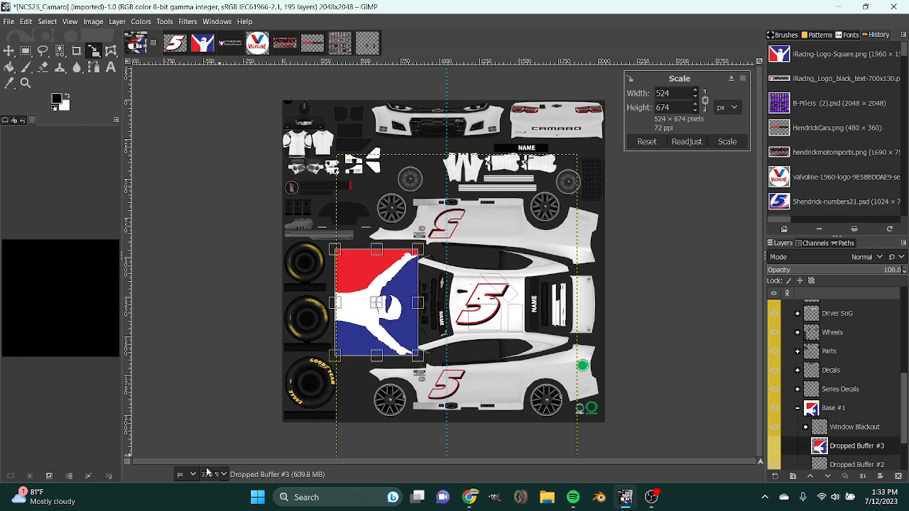
{"action": "scroll", "coordinate": [207, 472], "scroll_direction": "up", "scroll_amount": 2}
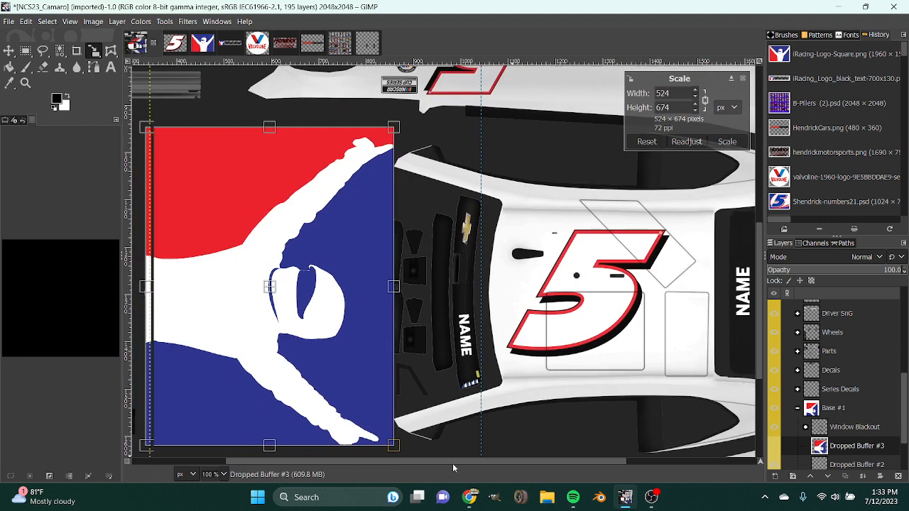
{"action": "left_click_drag", "start_coordinate": [452, 463], "coordinate": [392, 463]}
{"action": "left_click", "coordinate": [727, 141]}
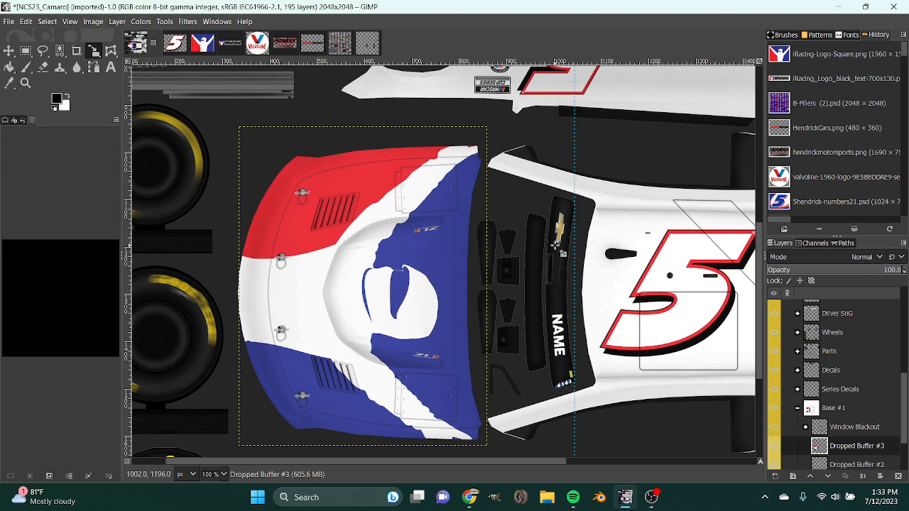
{"action": "key", "text": "ctrl+z"}
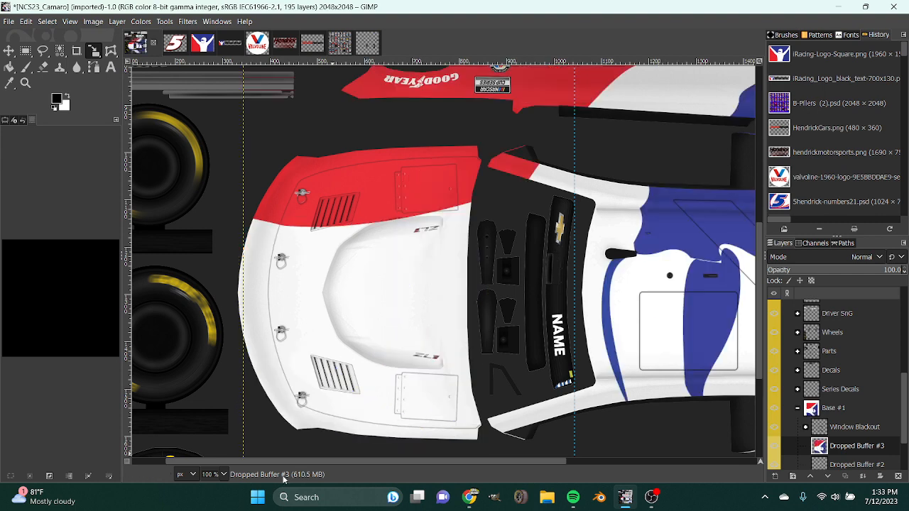
Scale the iRacing logo to about 503 × 647 pixels so it just covers the hood, apply it and check the fit.
{"action": "scroll", "coordinate": [209, 468], "scroll_direction": "down", "scroll_amount": 2}
{"action": "left_click", "coordinate": [454, 333]}
{"action": "left_click_drag", "start_coordinate": [577, 306], "coordinate": [335, 307]}
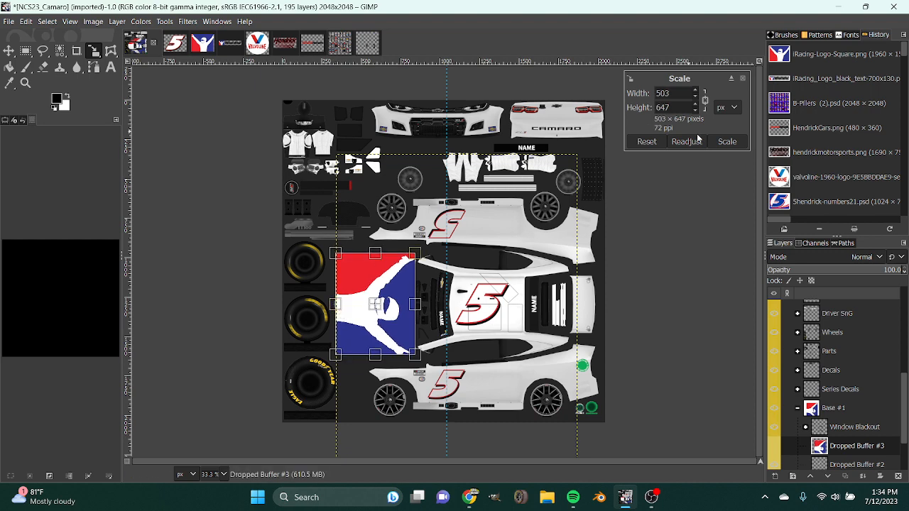
{"action": "left_click", "coordinate": [722, 143]}
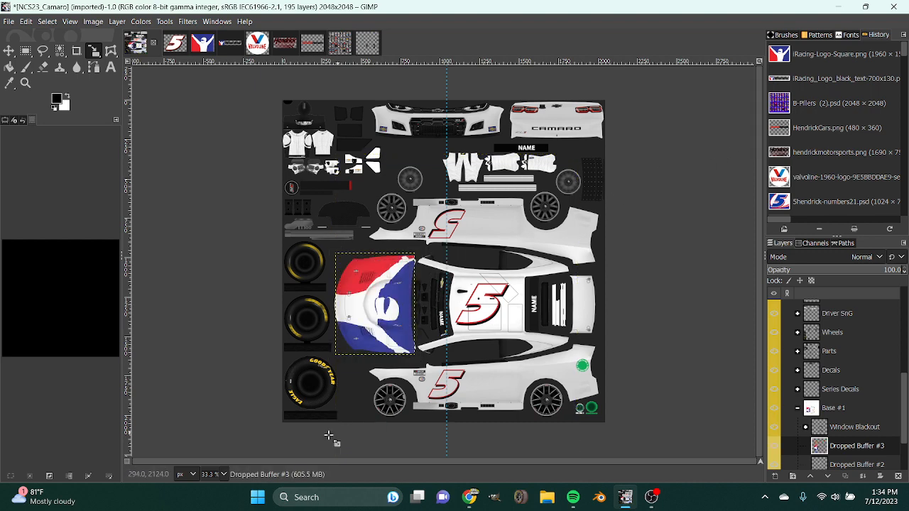
{"action": "scroll", "coordinate": [202, 478], "scroll_direction": "up", "scroll_amount": 1}
{"action": "scroll", "coordinate": [298, 431], "scroll_direction": "down", "scroll_amount": 1}
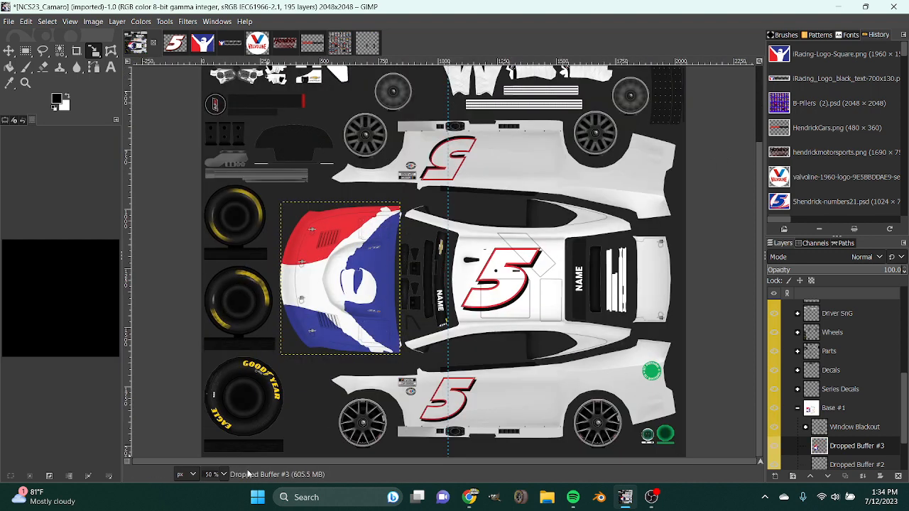
{"action": "scroll", "coordinate": [209, 474], "scroll_direction": "up", "scroll_amount": 1}
{"action": "scroll", "coordinate": [247, 446], "scroll_direction": "down", "scroll_amount": 1}
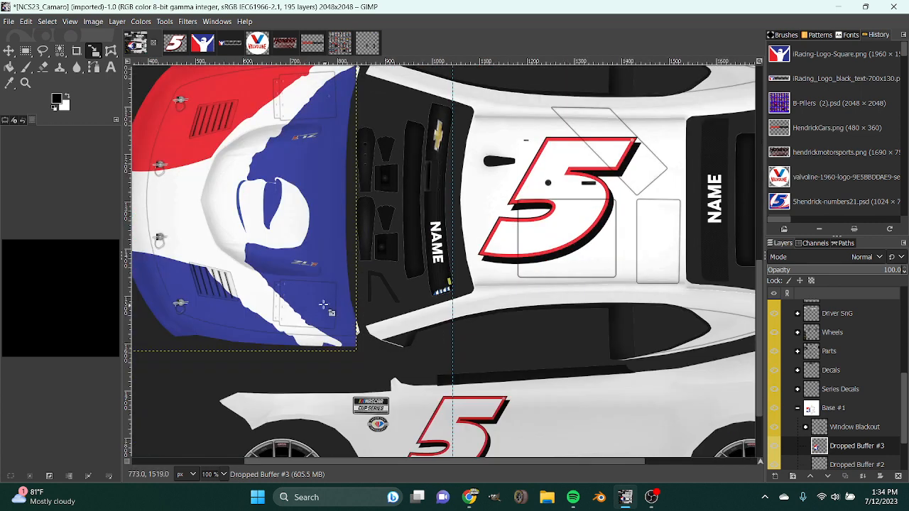
Nudge the scaled iRacing logo up 2 pixels on the hood and review the fit across the car.
{"action": "scroll", "coordinate": [327, 304], "scroll_direction": "up", "scroll_amount": 1}
{"action": "left_click", "coordinate": [9, 51]}
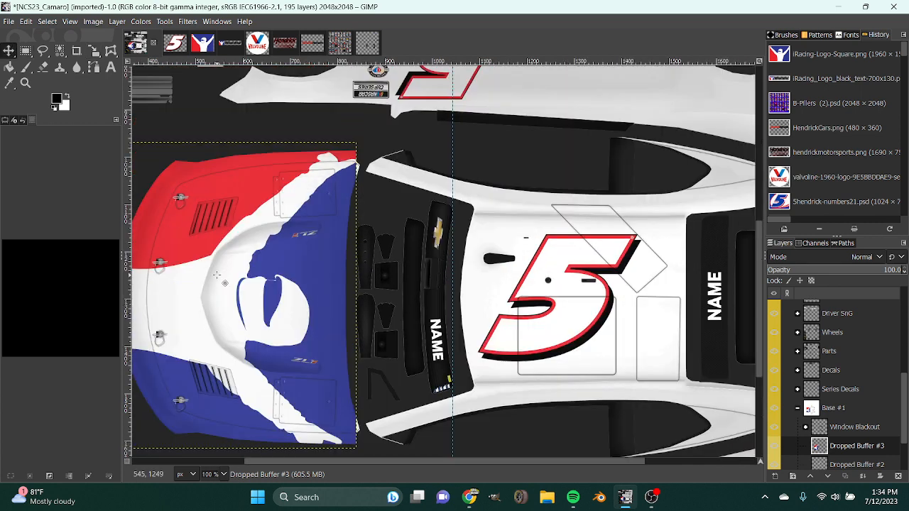
{"action": "left_click_drag", "start_coordinate": [216, 274], "coordinate": [216, 274]}
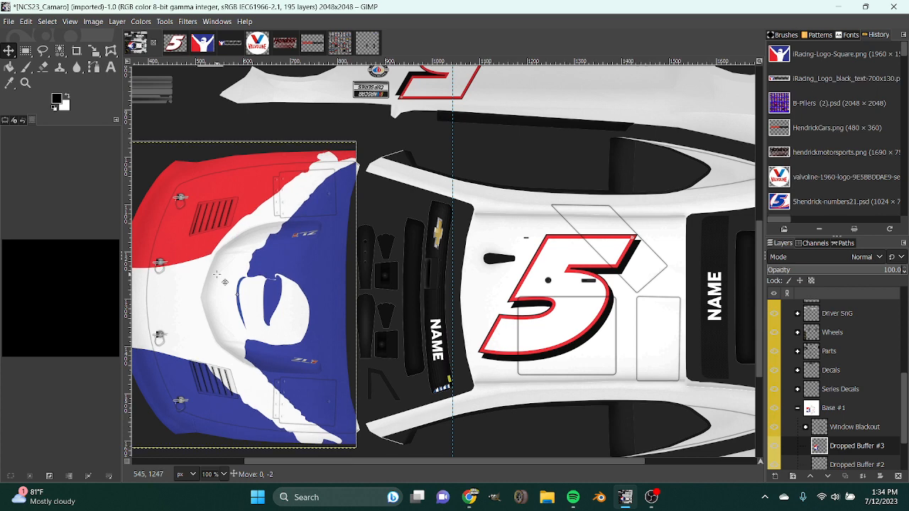
{"action": "scroll", "coordinate": [365, 285], "scroll_direction": "down", "scroll_amount": 5}
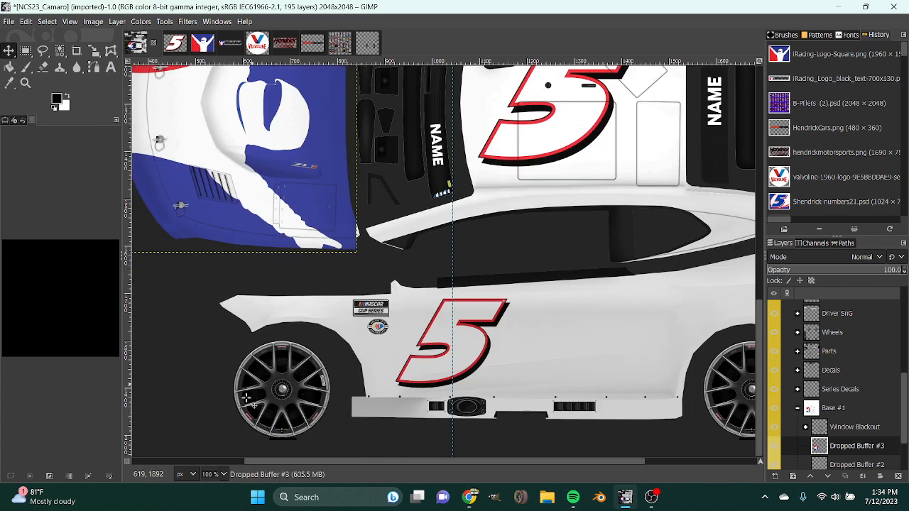
{"action": "scroll", "coordinate": [305, 298], "scroll_direction": "down", "scroll_amount": 3}
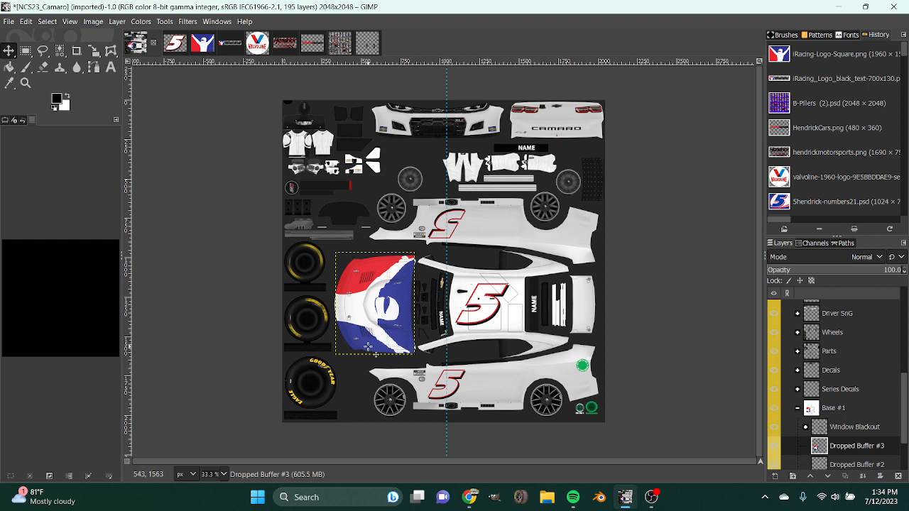
Undo the logo's last nudge and scaling, and delete its layer from the car template.
{"action": "key", "text": "ctrl+z"}
{"action": "key", "text": "ctrl+z"}
{"action": "key", "text": "ctrl+z"}
{"action": "key", "text": "ctrl+z"}
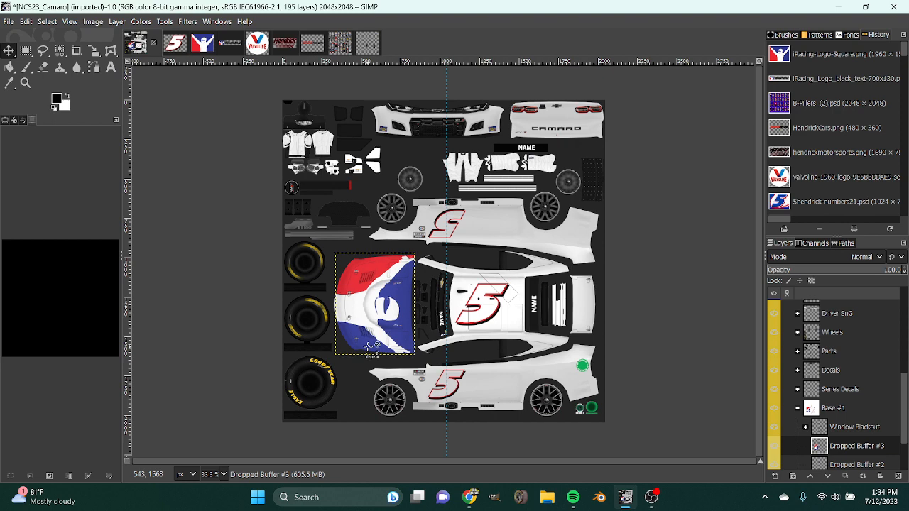
{"action": "right_click", "coordinate": [823, 451]}
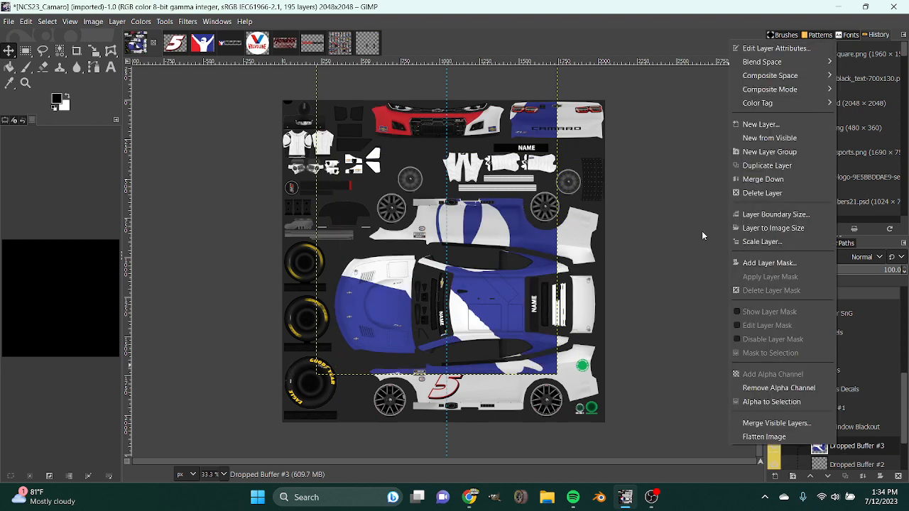
{"action": "left_click", "coordinate": [767, 193]}
Isolate the white figure in the square iRacing logo by selecting it by colour, inverting the selection, cutting the background and deselecting.
{"action": "left_click", "coordinate": [206, 43]}
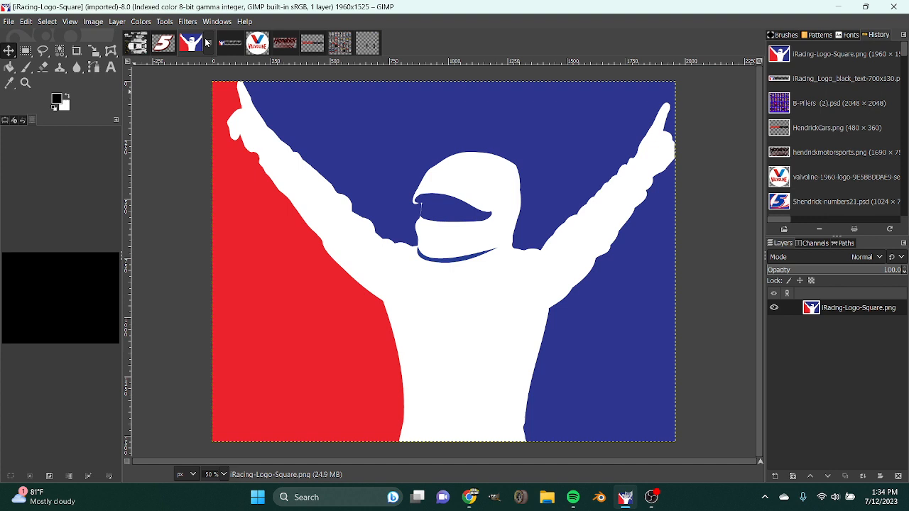
{"action": "left_click", "coordinate": [63, 52]}
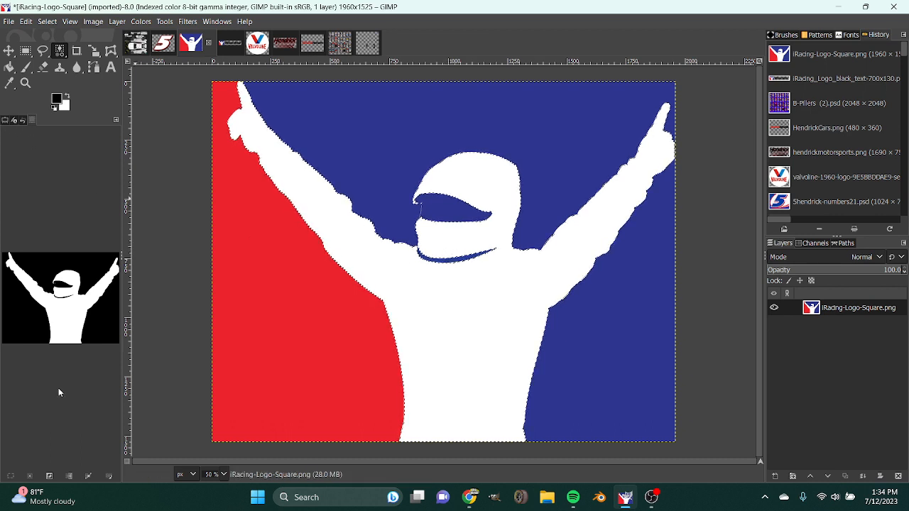
{"action": "left_click", "coordinate": [54, 478]}
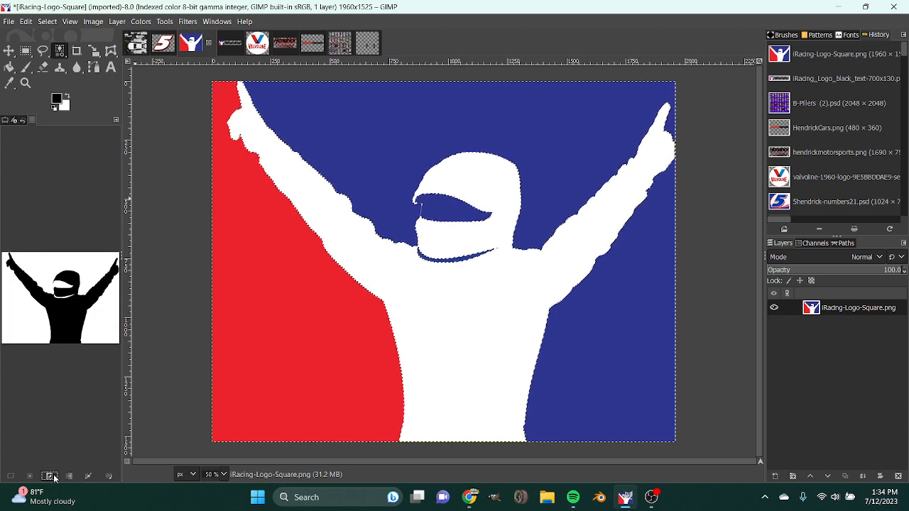
{"action": "key", "text": "ctrl+x"}
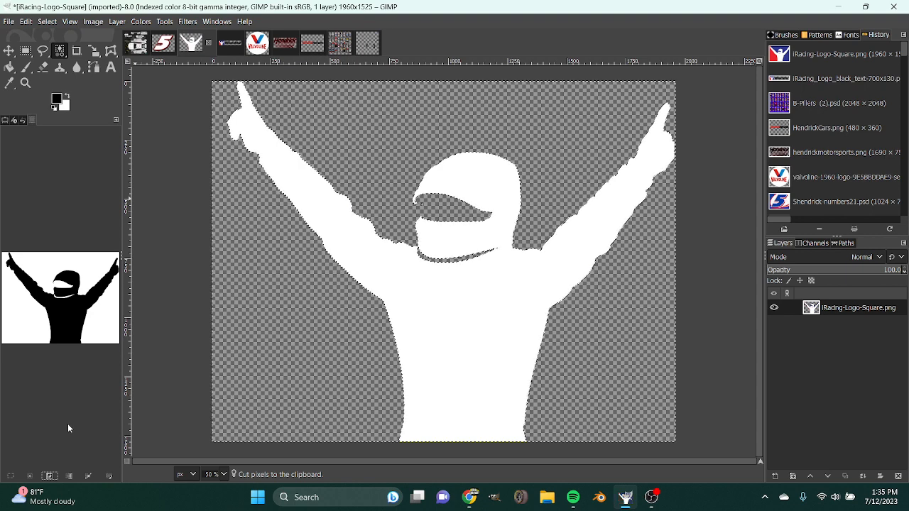
{"action": "left_click", "coordinate": [29, 476]}
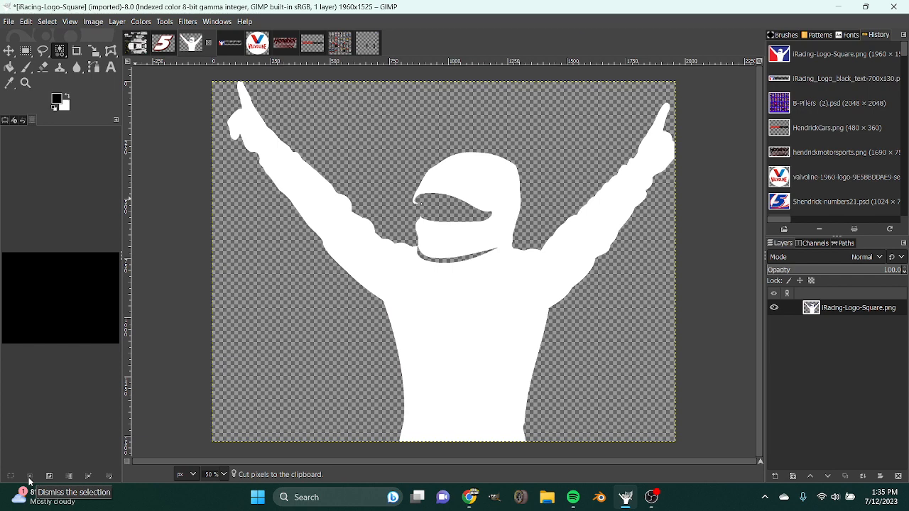
{"action": "left_click", "coordinate": [118, 21]}
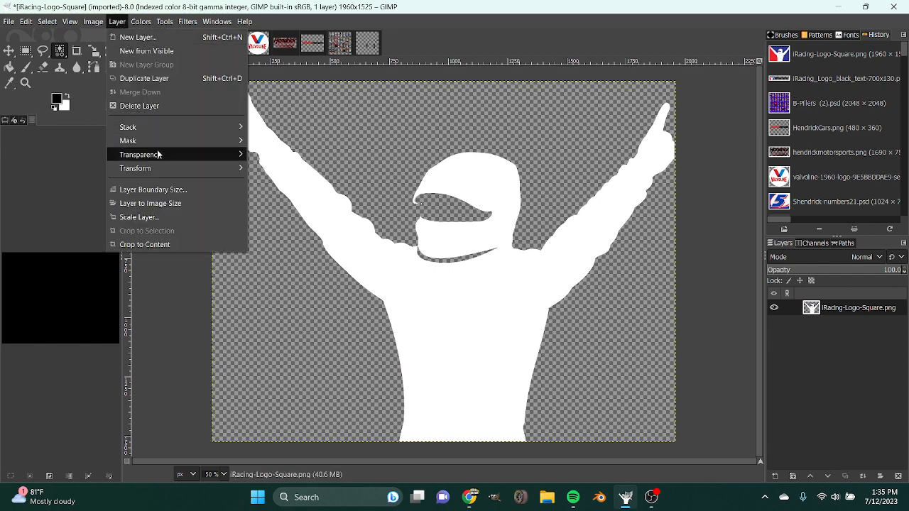
{"action": "mouse_move", "coordinate": [158, 155]}
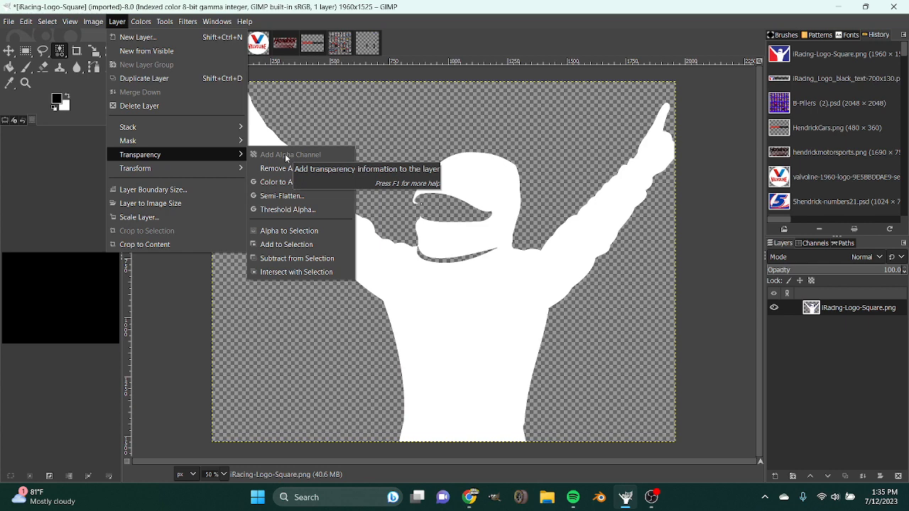
{"action": "left_click", "coordinate": [694, 301]}
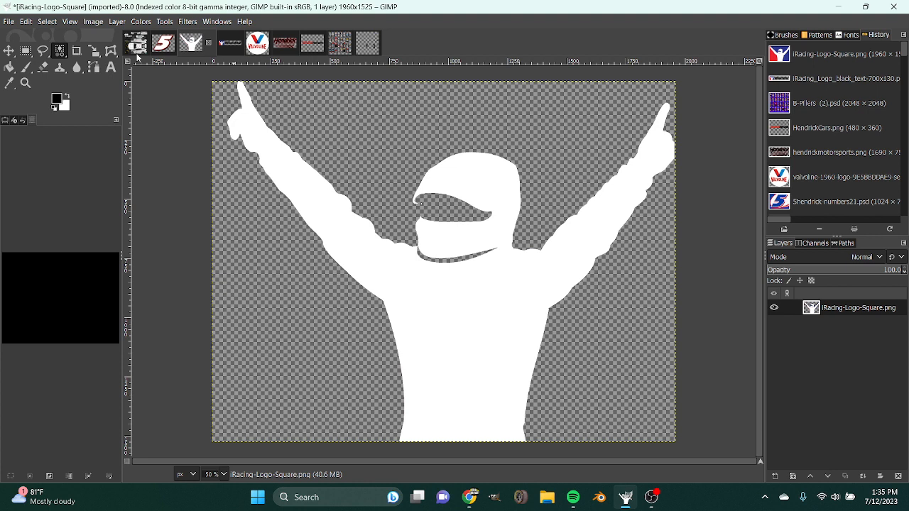
Try filling the isolated figure with the red sampled from the iRacing wordmark logo, and undo the fill.
{"action": "left_click", "coordinate": [226, 47]}
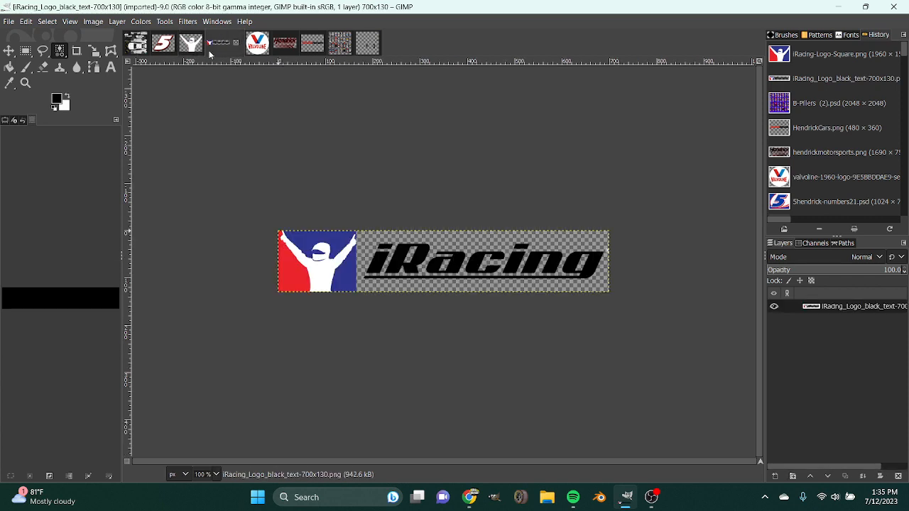
{"action": "left_click", "coordinate": [9, 83]}
{"action": "left_click", "coordinate": [285, 265]}
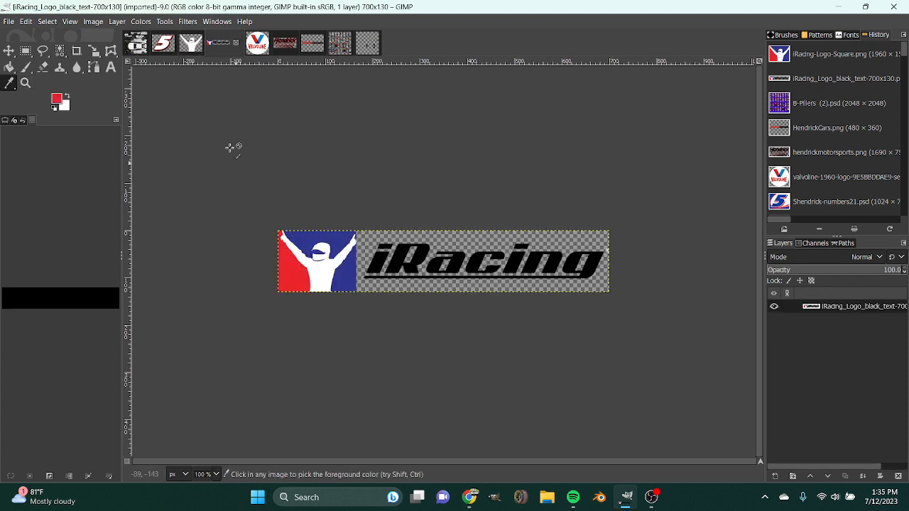
{"action": "left_click", "coordinate": [190, 44]}
{"action": "right_click", "coordinate": [817, 307]}
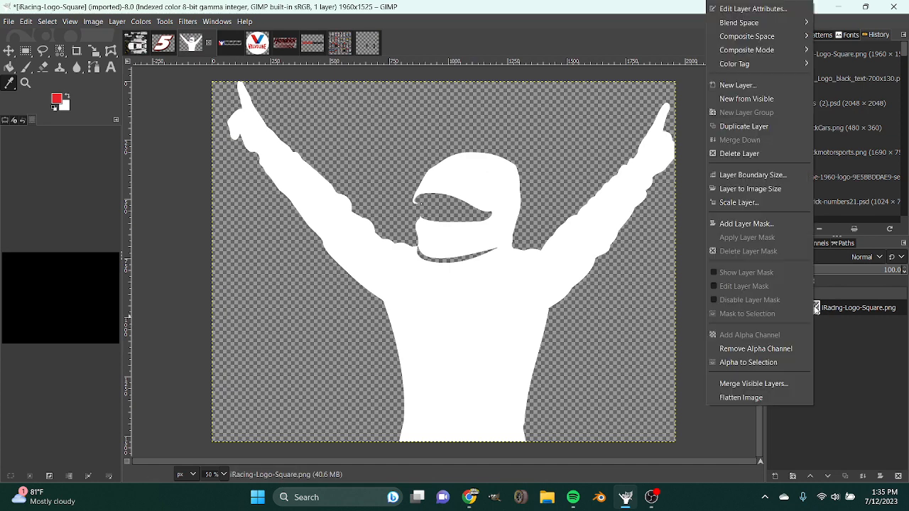
{"action": "left_click", "coordinate": [752, 362]}
{"action": "key", "text": "shift+b"}
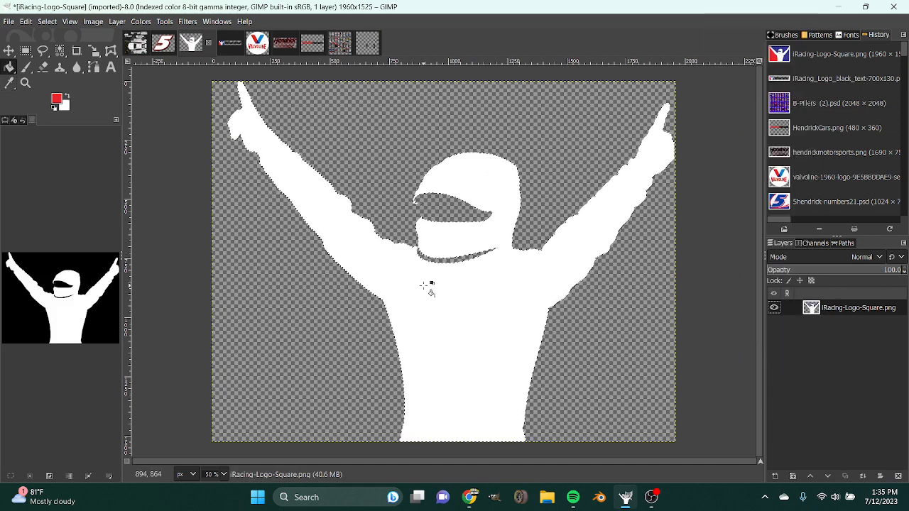
{"action": "left_click", "coordinate": [424, 286]}
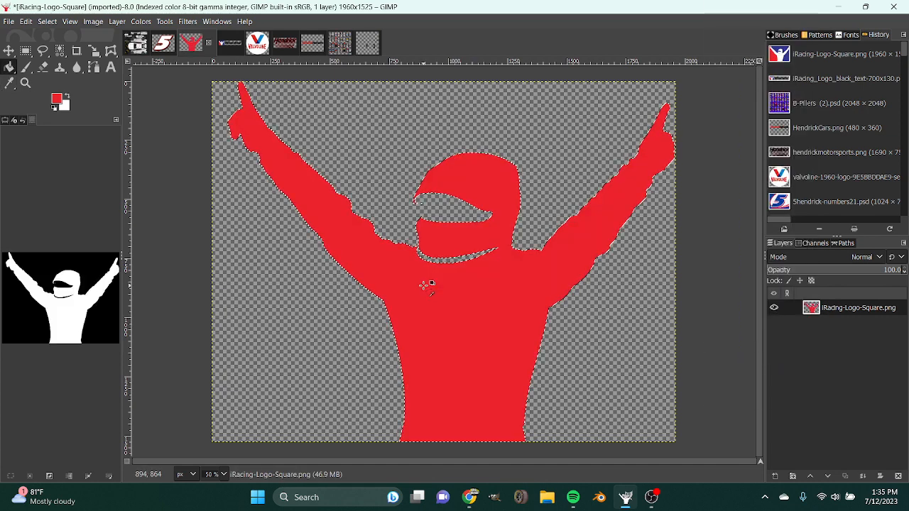
{"action": "key", "text": "ctrl+z"}
Reset the drawing colours to default and sample the blue from the iRacing wordmark logo as the foreground colour.
{"action": "left_click", "coordinate": [136, 44]}
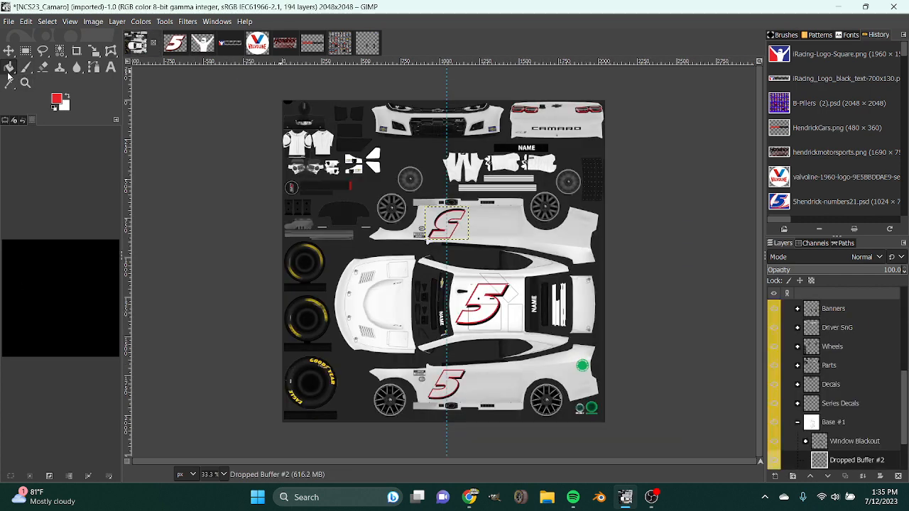
{"action": "left_click", "coordinate": [51, 108]}
{"action": "left_click", "coordinate": [229, 43]}
{"action": "left_click", "coordinate": [9, 84]}
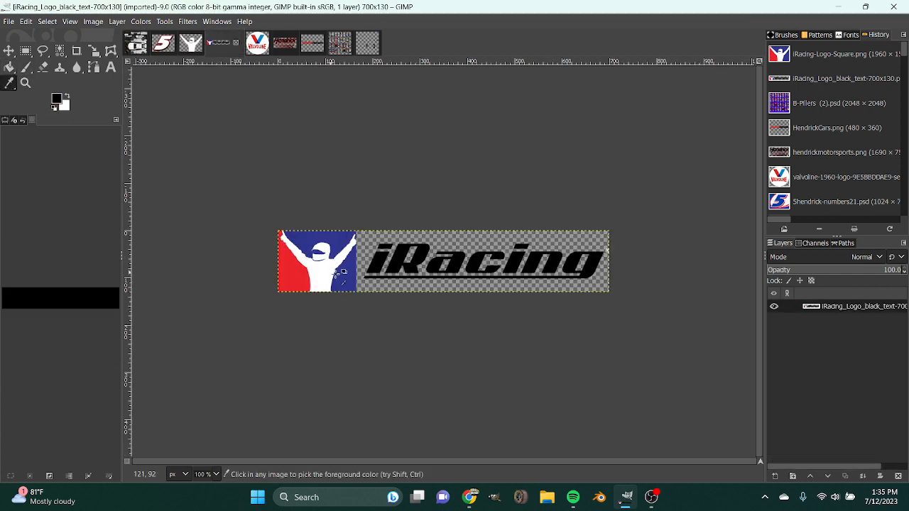
{"action": "left_click", "coordinate": [346, 276]}
{"action": "left_click", "coordinate": [57, 99]}
{"action": "left_click", "coordinate": [88, 121]}
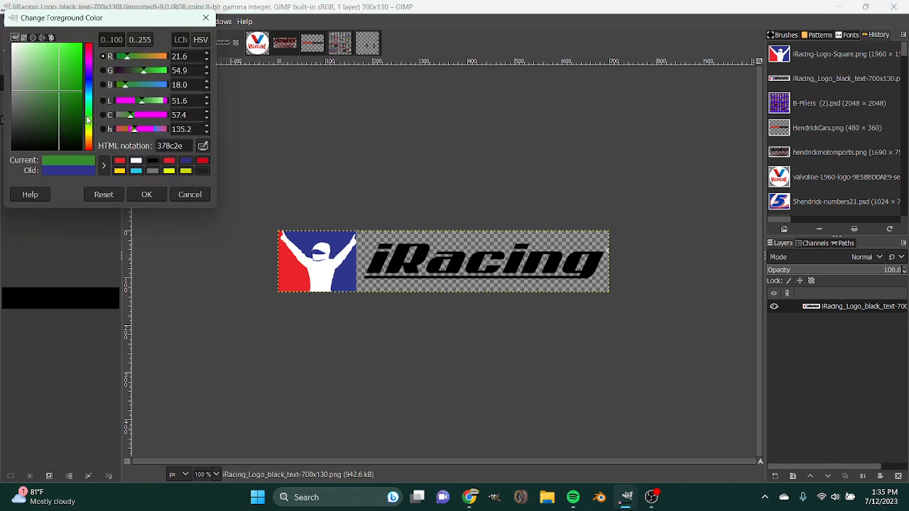
{"action": "left_click", "coordinate": [174, 195]}
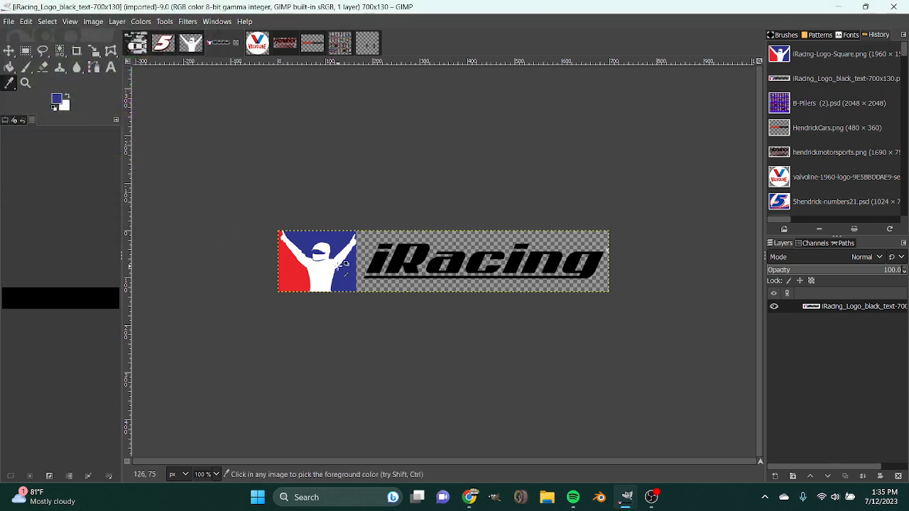
Darken the sampled blue foreground colour to a very dark navy.
{"action": "left_click", "coordinate": [59, 101]}
{"action": "left_click_drag", "start_coordinate": [63, 131], "coordinate": [97, 144]}
{"action": "left_click", "coordinate": [147, 194]}
Fill the Base layer of the NCS23 Camaro template with the dark navy foreground colour.
{"action": "left_click", "coordinate": [136, 43]}
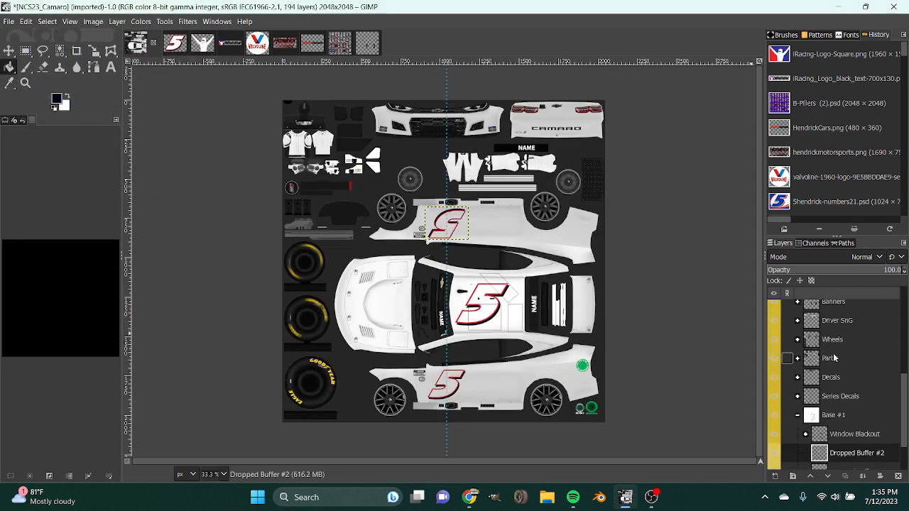
{"action": "scroll", "coordinate": [786, 360], "scroll_direction": "down", "scroll_amount": 2}
{"action": "left_click", "coordinate": [830, 460]}
{"action": "left_click", "coordinate": [526, 291]}
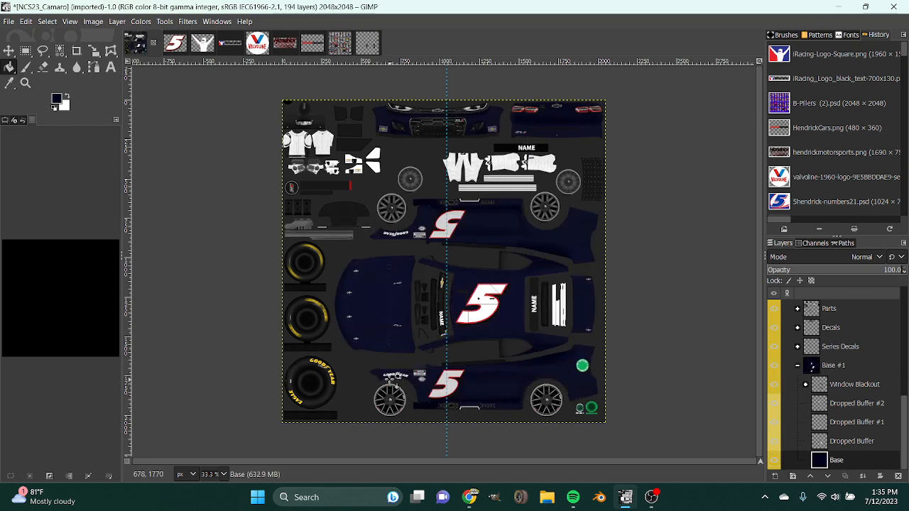
Remove the vertical guide from the car template.
{"action": "scroll", "coordinate": [215, 472], "scroll_direction": "up", "scroll_amount": 2}
{"action": "scroll", "coordinate": [367, 405], "scroll_direction": "down", "scroll_amount": 5}
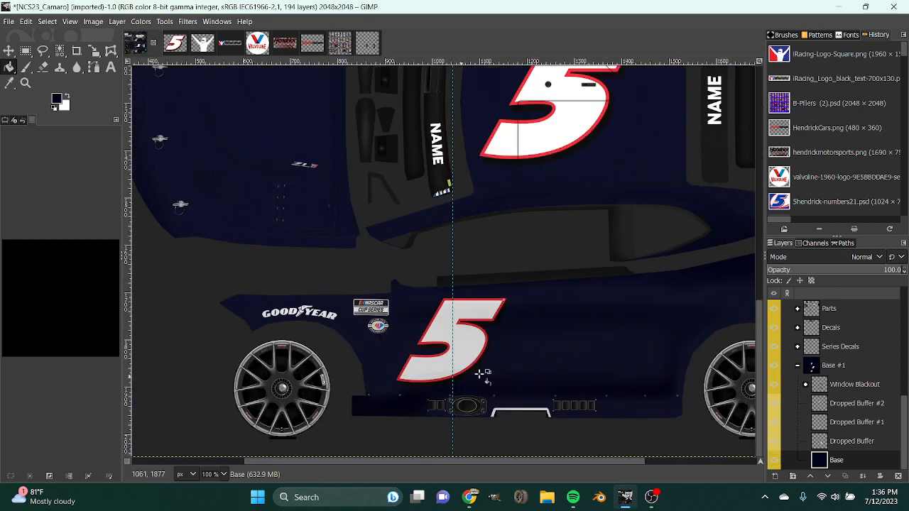
{"action": "key", "text": "m"}
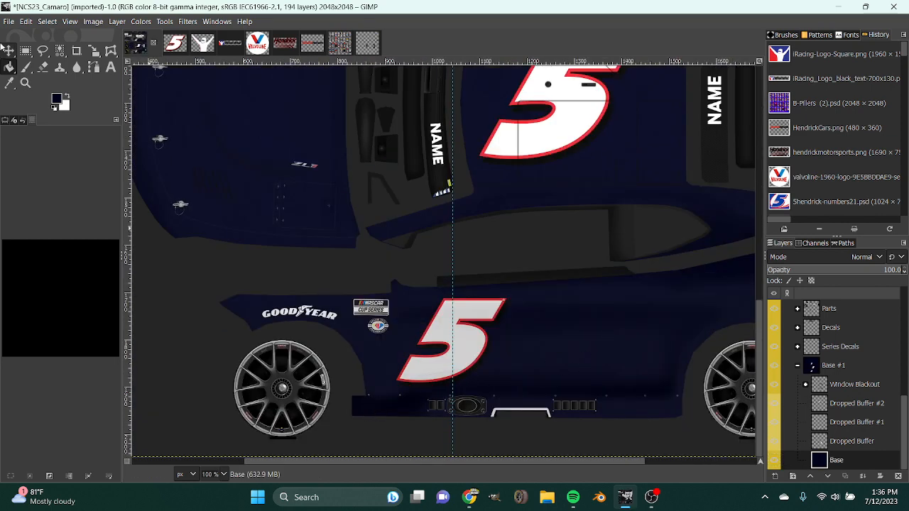
{"action": "left_click_drag", "start_coordinate": [452, 151], "coordinate": [61, 152]}
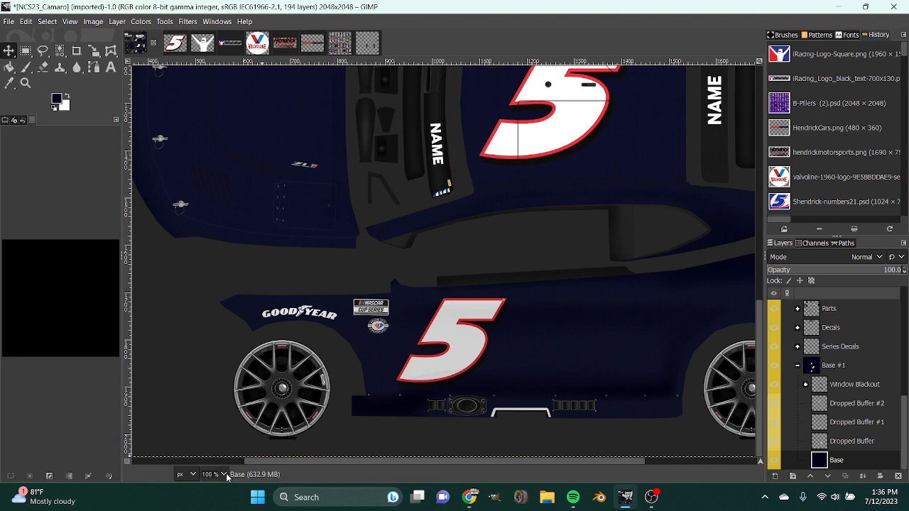
Add the isolated white iRacing figure to the car template as a new layer directly above the Base layer.
{"action": "scroll", "coordinate": [245, 275], "scroll_direction": "down", "scroll_amount": 2}
{"action": "scroll", "coordinate": [185, 153], "scroll_direction": "down", "scroll_amount": 2}
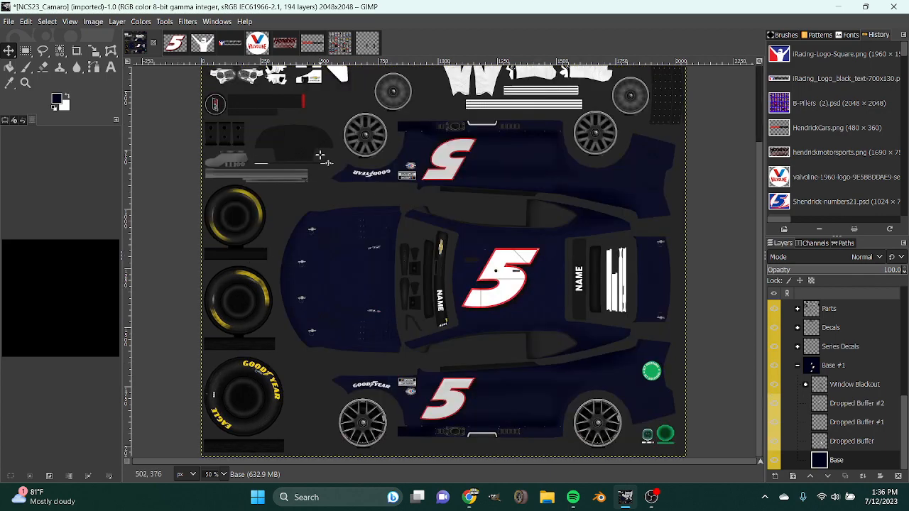
{"action": "left_click", "coordinate": [203, 42]}
{"action": "left_click_drag", "start_coordinate": [158, 44], "coordinate": [839, 458]}
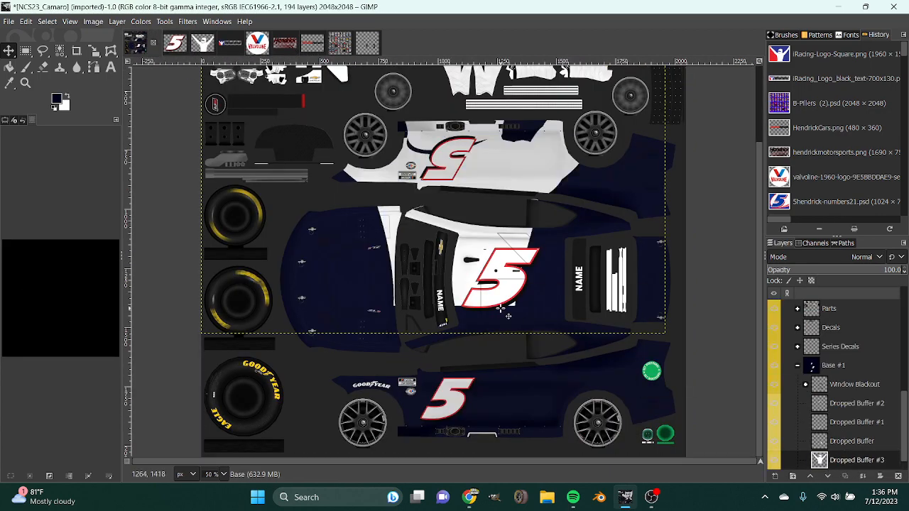
Rotate the white iRacing figure 90 degrees clockwise.
{"action": "key", "text": "shift+r"}
{"action": "left_click", "coordinate": [737, 106]}
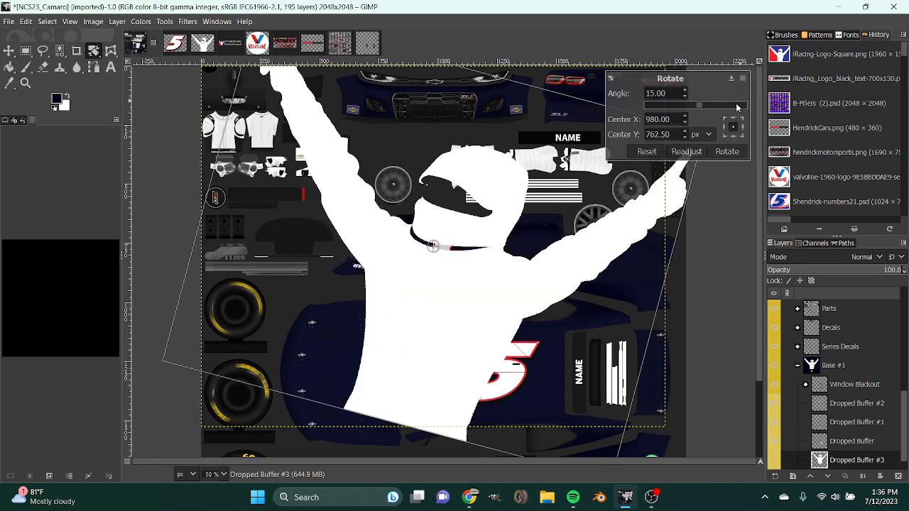
{"action": "left_click", "coordinate": [737, 106]}
{"action": "left_click", "coordinate": [737, 106]}
{"action": "left_click", "coordinate": [737, 107]}
{"action": "left_click", "coordinate": [737, 107]}
{"action": "left_click", "coordinate": [736, 106]}
{"action": "left_click", "coordinate": [727, 152]}
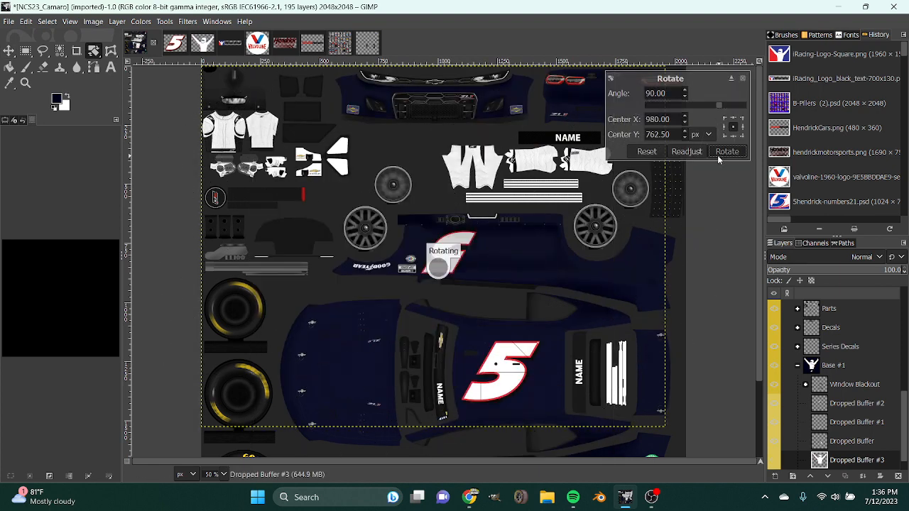
Scale the white iRacing figure to 469 × 603 px and position it across the car's hood.
{"action": "key", "text": "m"}
{"action": "scroll", "coordinate": [413, 213], "scroll_direction": "down", "scroll_amount": 2}
{"action": "left_click_drag", "start_coordinate": [430, 132], "coordinate": [469, 299]}
{"action": "key", "text": "shift+s"}
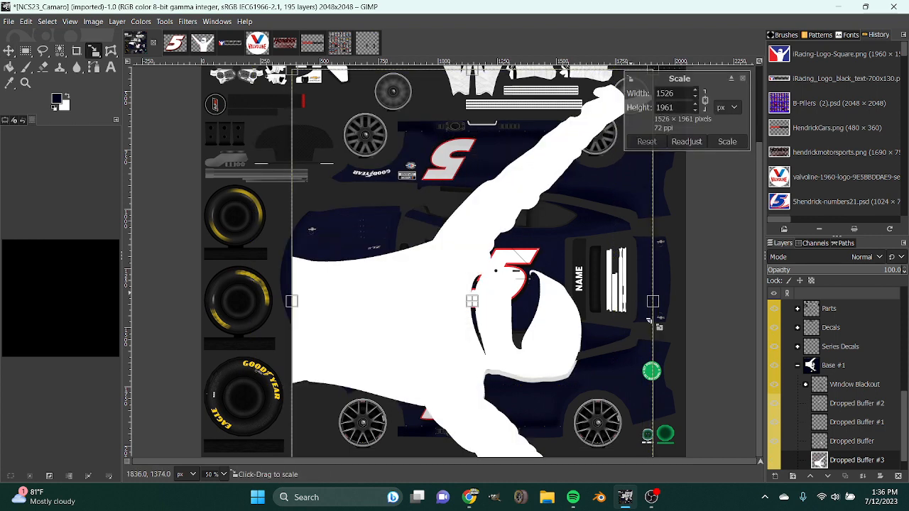
{"action": "left_click_drag", "start_coordinate": [653, 303], "coordinate": [382, 295]}
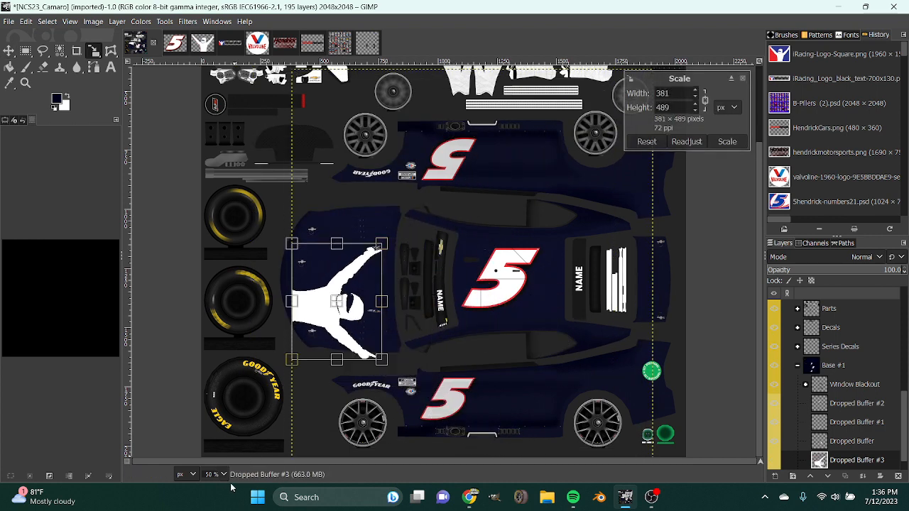
{"action": "key", "text": "1"}
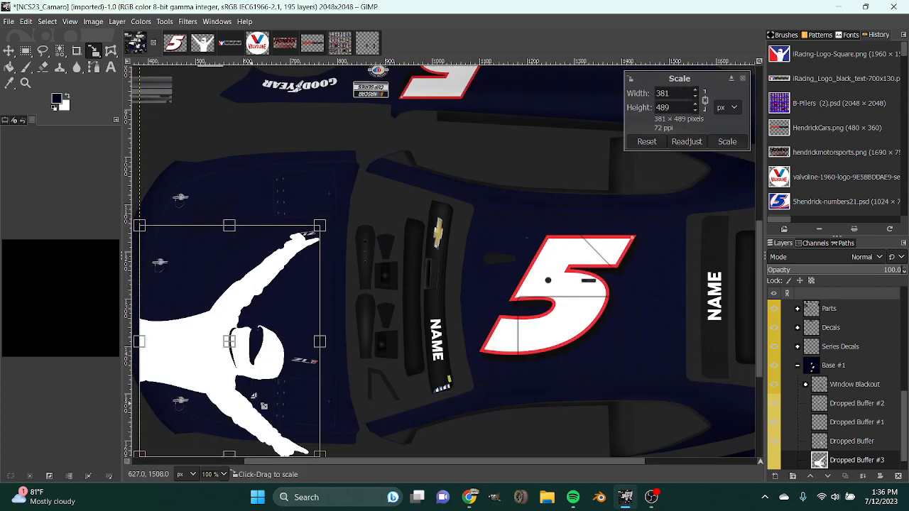
{"action": "left_click_drag", "start_coordinate": [499, 463], "coordinate": [393, 463]}
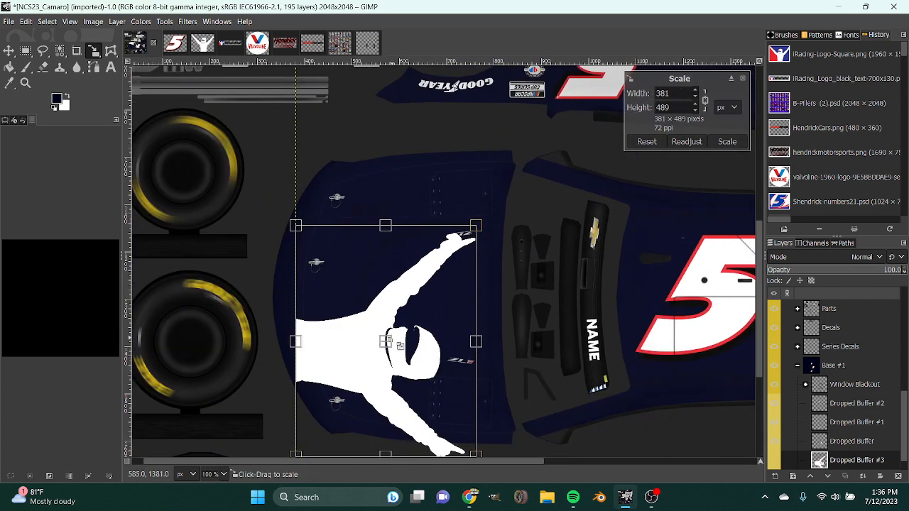
{"action": "left_click_drag", "start_coordinate": [389, 345], "coordinate": [372, 296]}
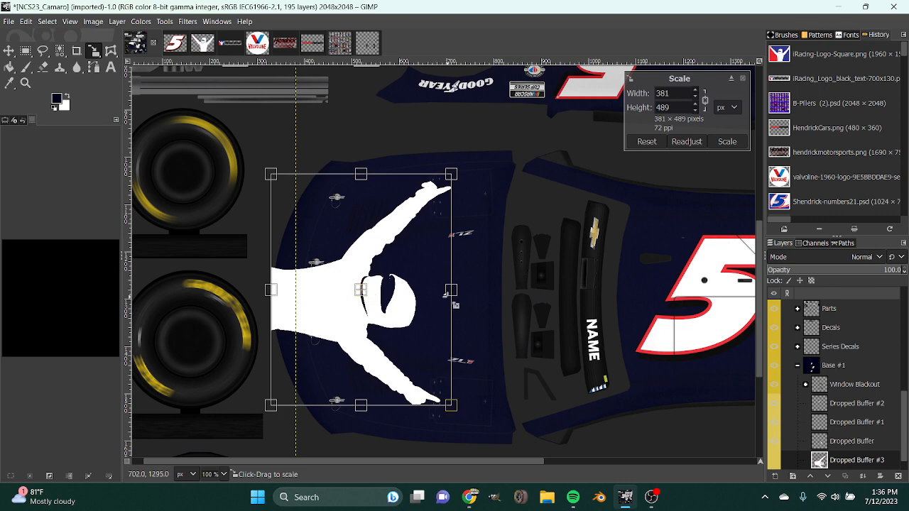
{"action": "left_click_drag", "start_coordinate": [451, 292], "coordinate": [493, 292]}
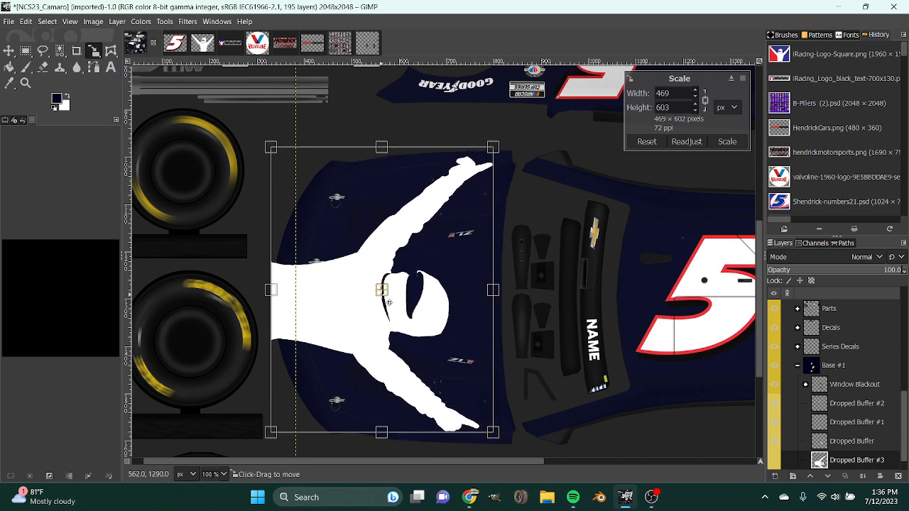
{"action": "left_click_drag", "start_coordinate": [389, 302], "coordinate": [388, 305]}
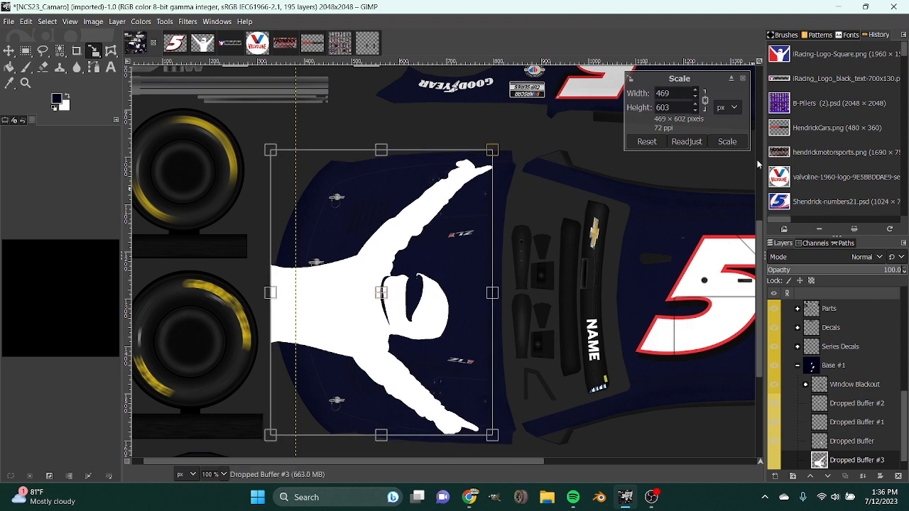
{"action": "left_click", "coordinate": [727, 141]}
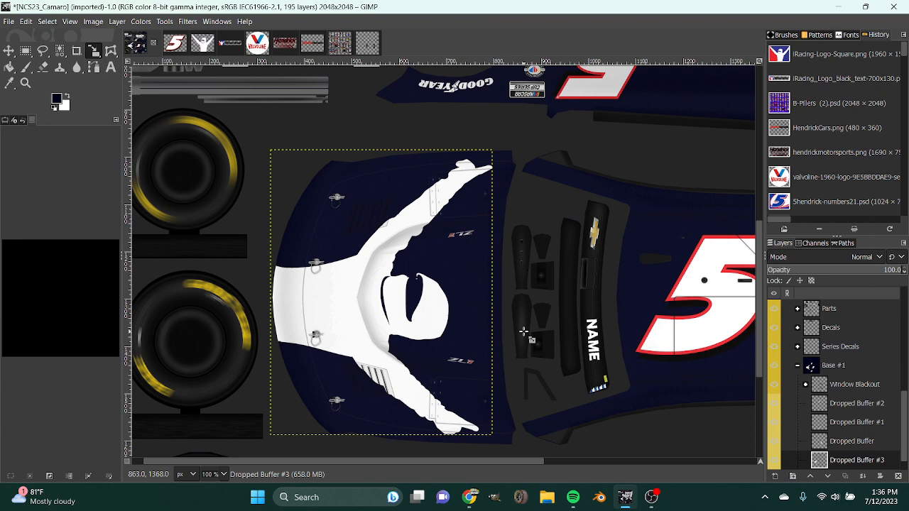
Select the roof number's layer and examine the front end, hood, roof and sides of the car template.
{"action": "scroll", "coordinate": [398, 298], "scroll_direction": "up", "scroll_amount": 9}
{"action": "scroll", "coordinate": [330, 304], "scroll_direction": "down", "scroll_amount": 9}
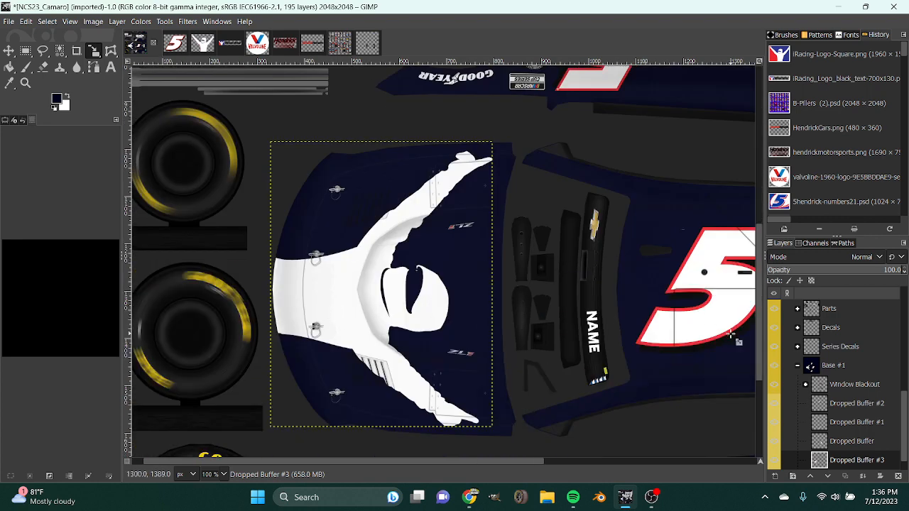
{"action": "left_click", "coordinate": [788, 441]}
{"action": "scroll", "coordinate": [522, 385], "scroll_direction": "up", "scroll_amount": 5}
{"action": "scroll", "coordinate": [522, 386], "scroll_direction": "up", "scroll_amount": 7}
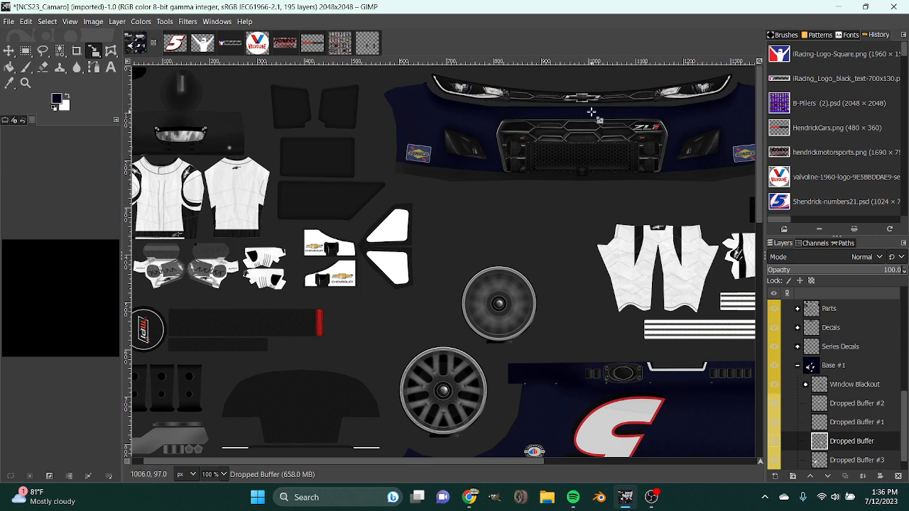
{"action": "scroll", "coordinate": [438, 263], "scroll_direction": "down", "scroll_amount": 5}
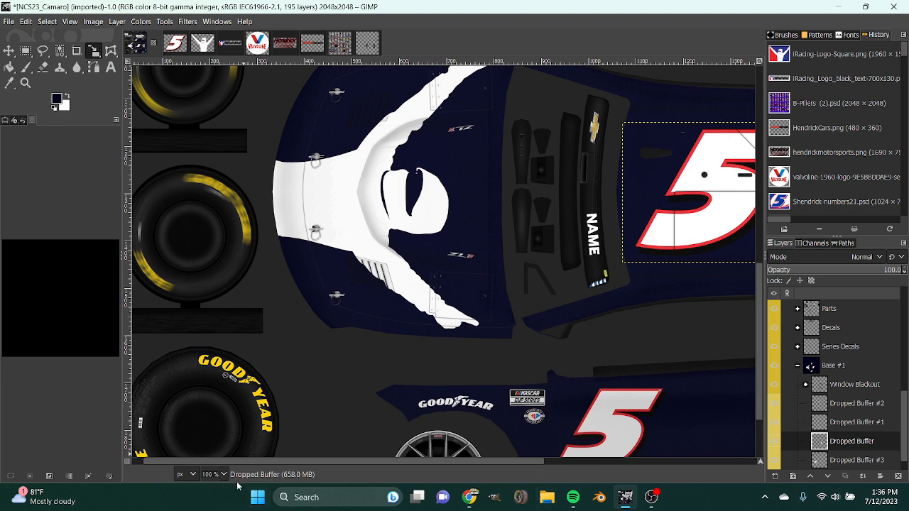
{"action": "scroll", "coordinate": [214, 472], "scroll_direction": "down", "scroll_amount": 1}
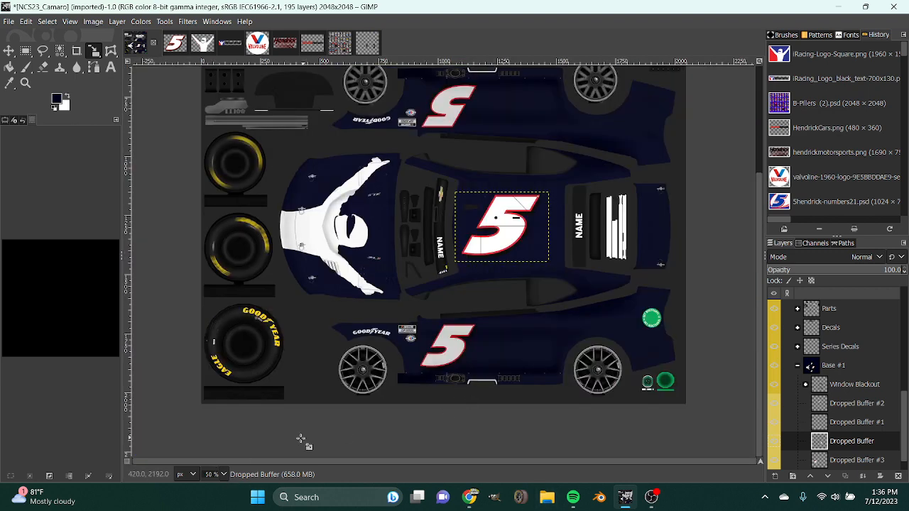
{"action": "scroll", "coordinate": [222, 475], "scroll_direction": "up", "scroll_amount": 1}
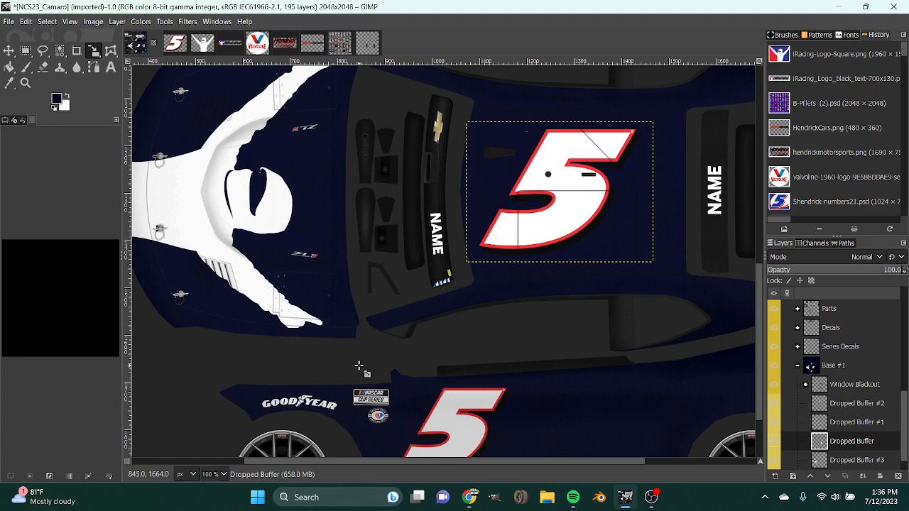
{"action": "scroll", "coordinate": [693, 346], "scroll_direction": "down", "scroll_amount": 2}
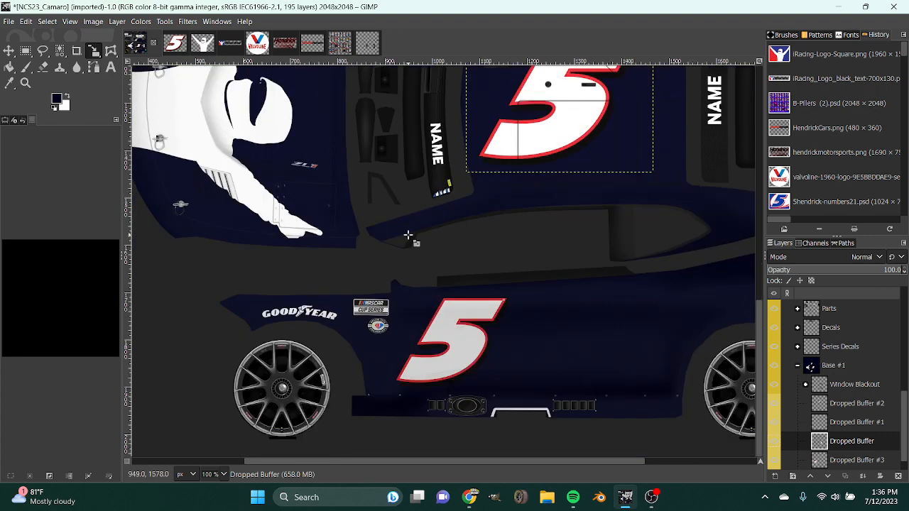
Try the iRacing logo with black text on the car's side behind the number 5, and delete its layer.
{"action": "left_click", "coordinate": [237, 44]}
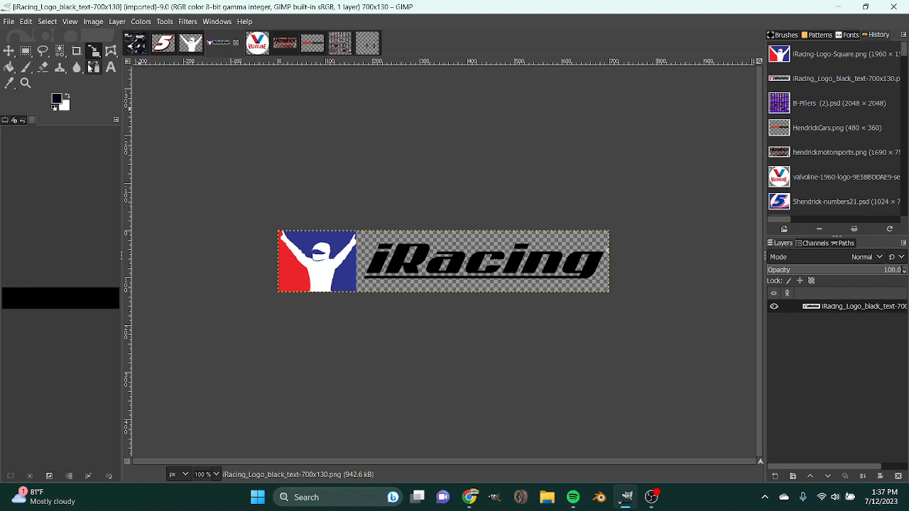
{"action": "left_click_drag", "start_coordinate": [218, 46], "coordinate": [826, 443]}
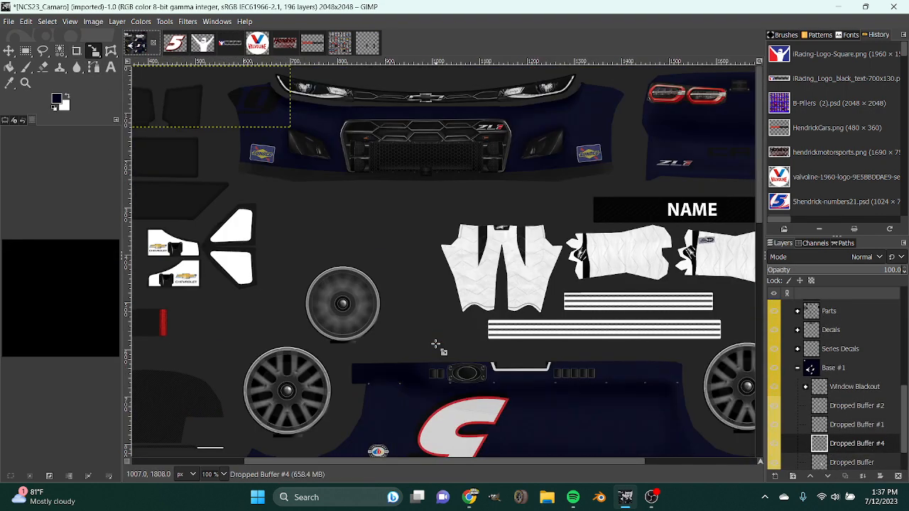
{"action": "key", "text": "m"}
{"action": "left_click_drag", "start_coordinate": [181, 76], "coordinate": [516, 278]}
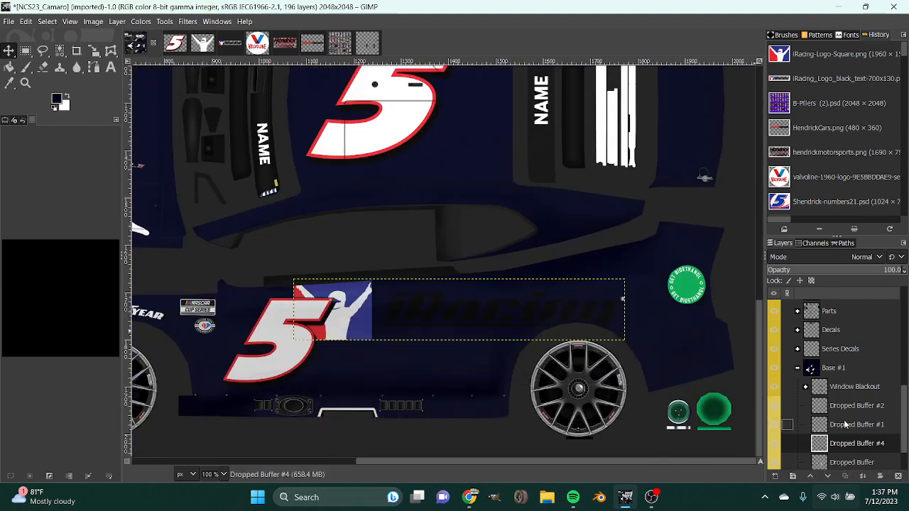
{"action": "right_click", "coordinate": [844, 443]}
{"action": "left_click", "coordinate": [778, 188]}
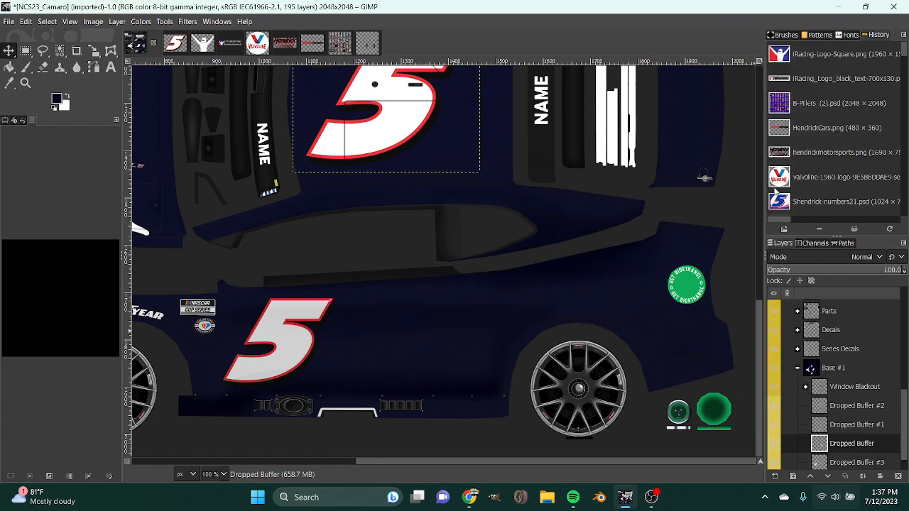
Switch to File Explorer, search the Logos folder for "ira" and open iRacing_Logo in GIMP.
{"action": "left_click", "coordinate": [548, 500]}
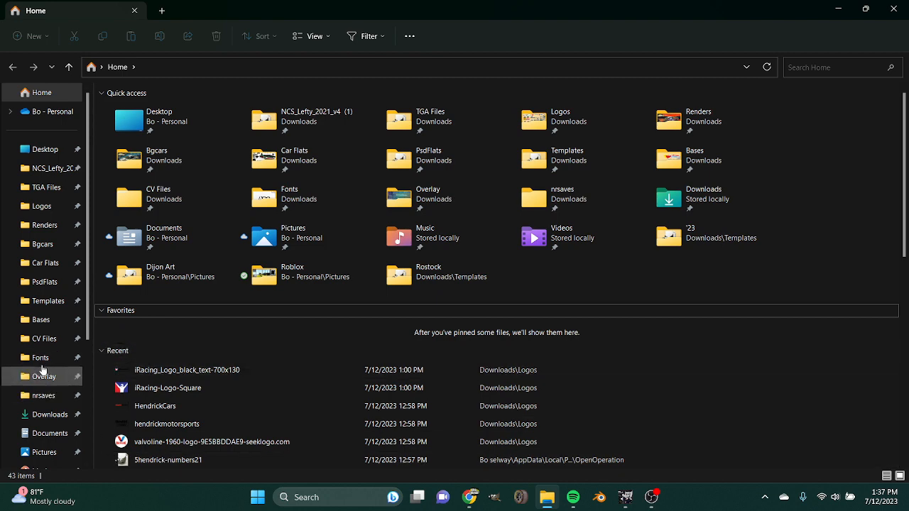
{"action": "left_click", "coordinate": [38, 208]}
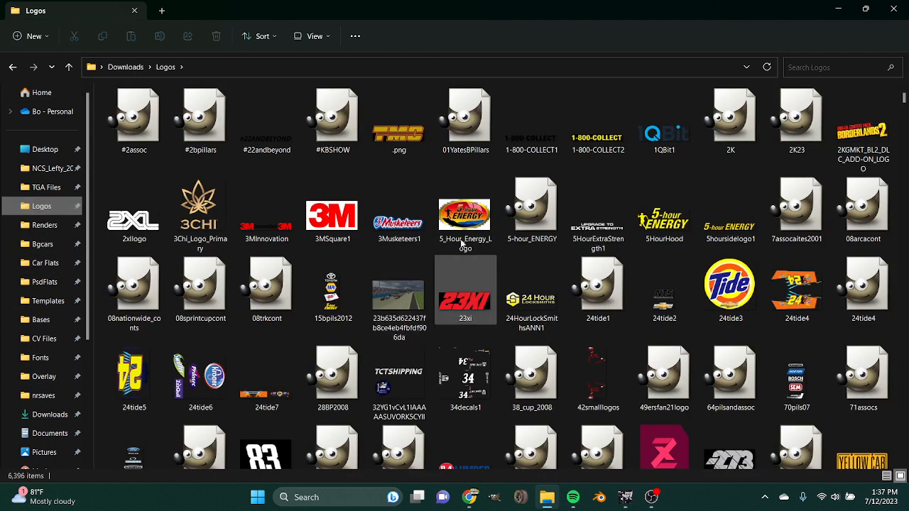
{"action": "left_click", "coordinate": [824, 67]}
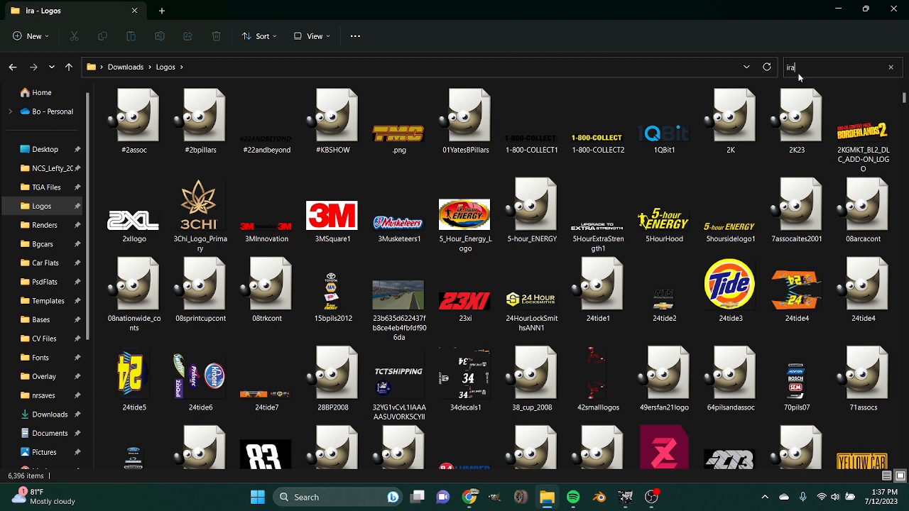
{"action": "left_click", "coordinate": [144, 130]}
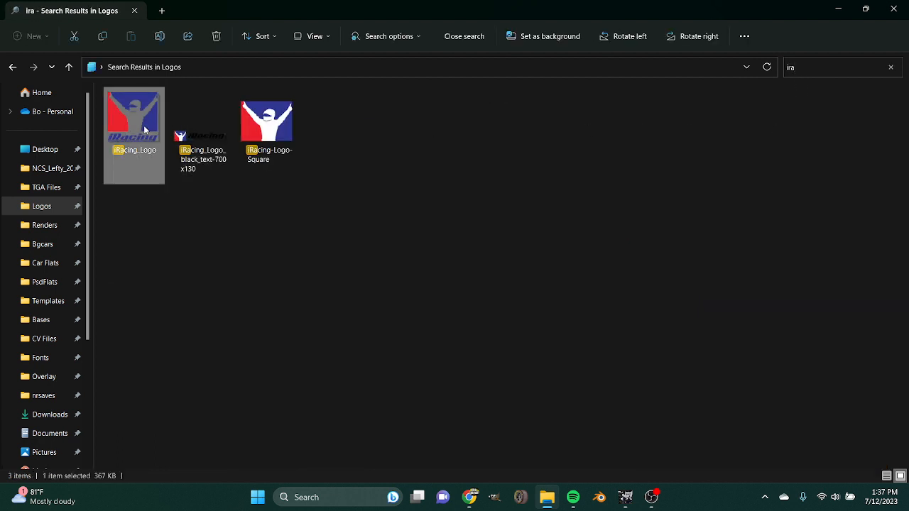
{"action": "double_click", "coordinate": [144, 129]}
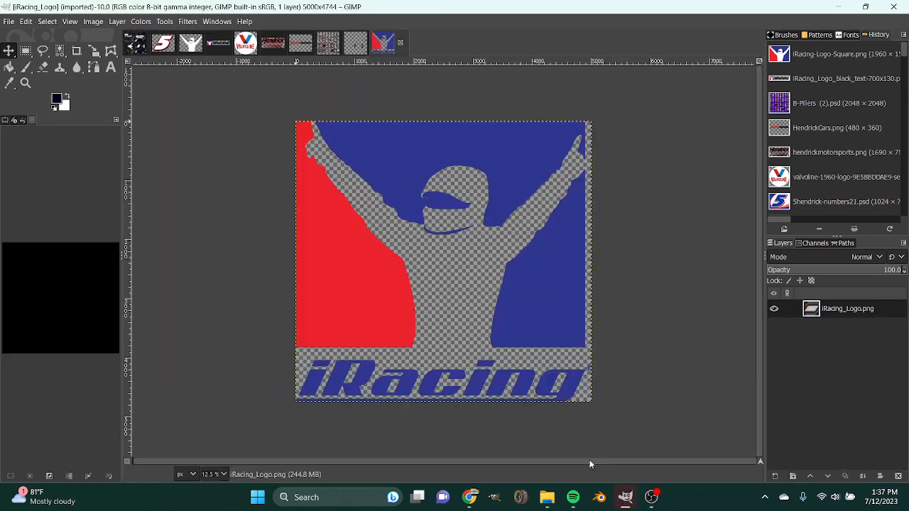
Crop the logo image to only the iRacing wordmark strip below the figure, about 5000 × 760 px.
{"action": "left_click", "coordinate": [76, 50]}
{"action": "left_click_drag", "start_coordinate": [604, 365], "coordinate": [188, 458]}
{"action": "left_click_drag", "start_coordinate": [502, 370], "coordinate": [501, 363]}
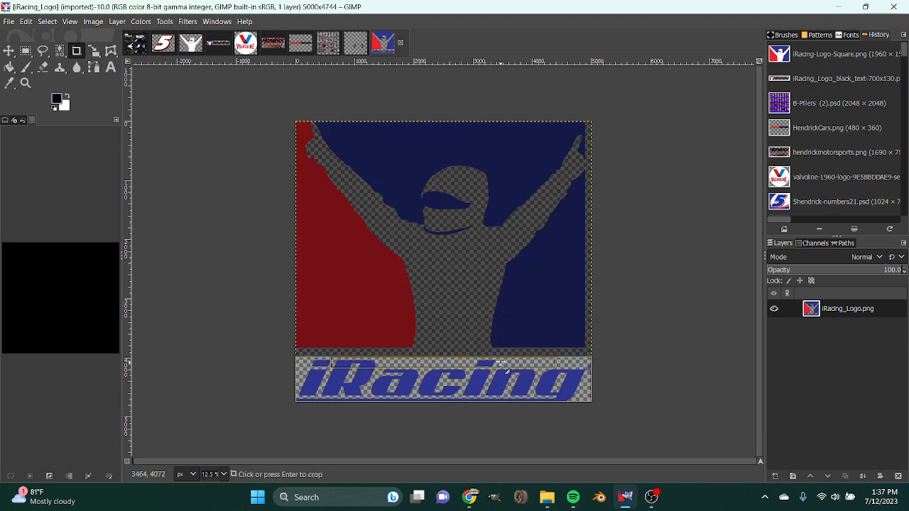
{"action": "left_click", "coordinate": [500, 363]}
Make white the foreground colour, select the iRacing lettering from its alpha and fill it with white.
{"action": "right_click", "coordinate": [861, 307]}
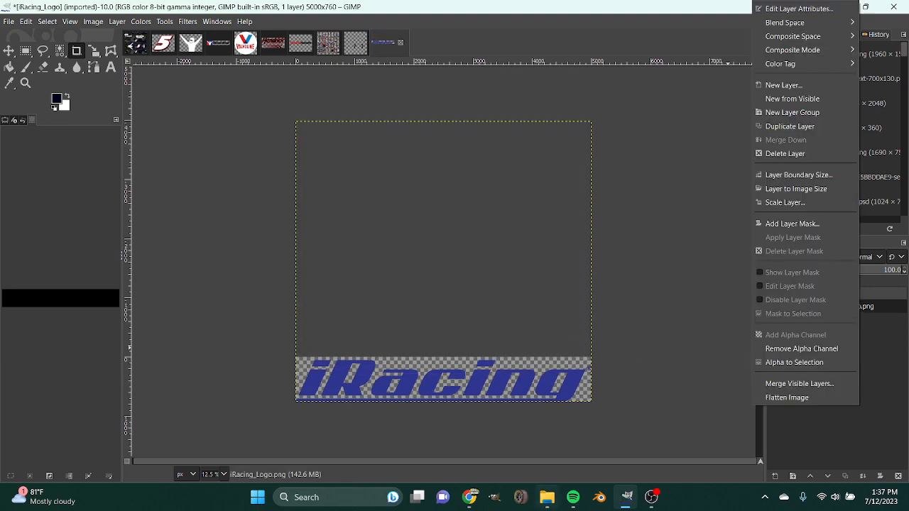
{"action": "mouse_move", "coordinate": [547, 502]}
{"action": "left_click", "coordinate": [597, 397]}
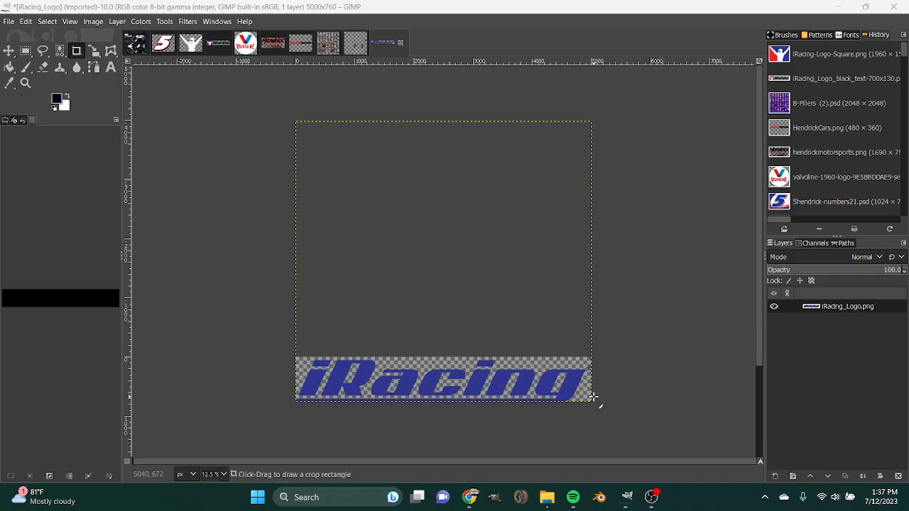
{"action": "right_click", "coordinate": [858, 348]}
{"action": "left_click", "coordinate": [803, 363]}
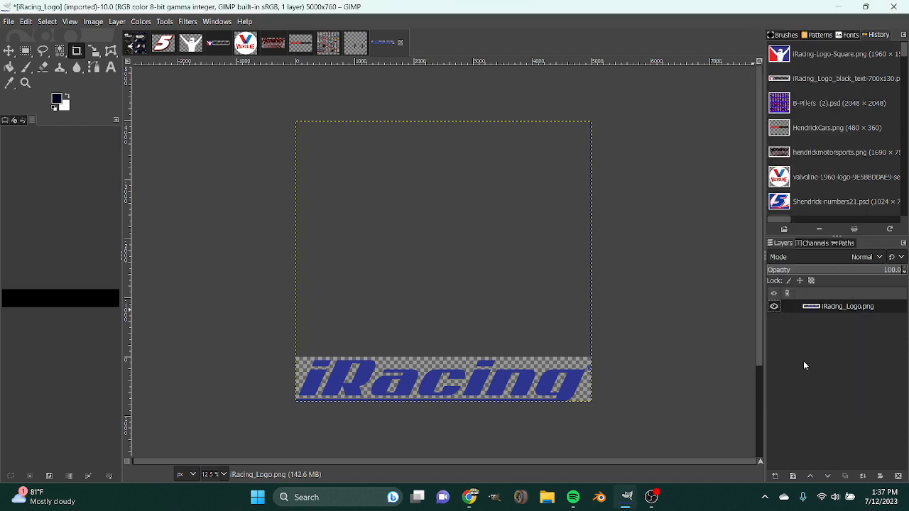
{"action": "key", "text": "x"}
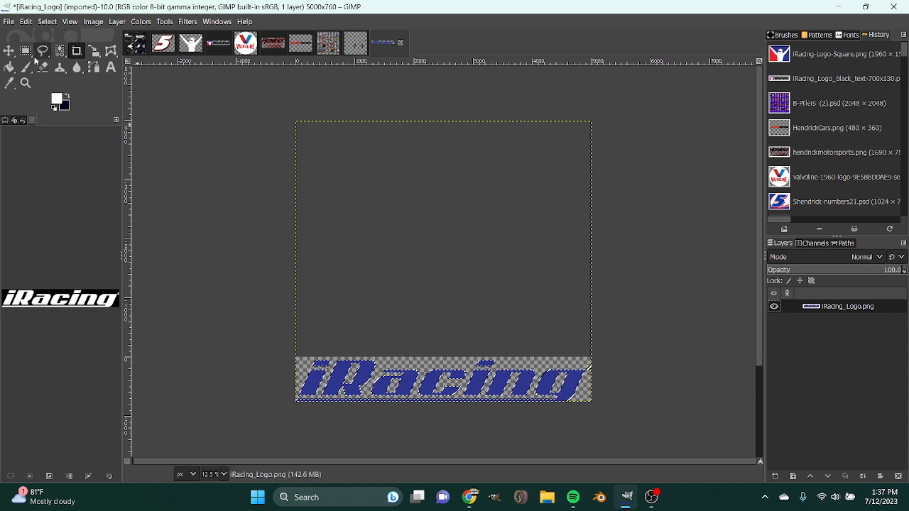
{"action": "key", "text": "u"}
{"action": "left_click", "coordinate": [313, 357]}
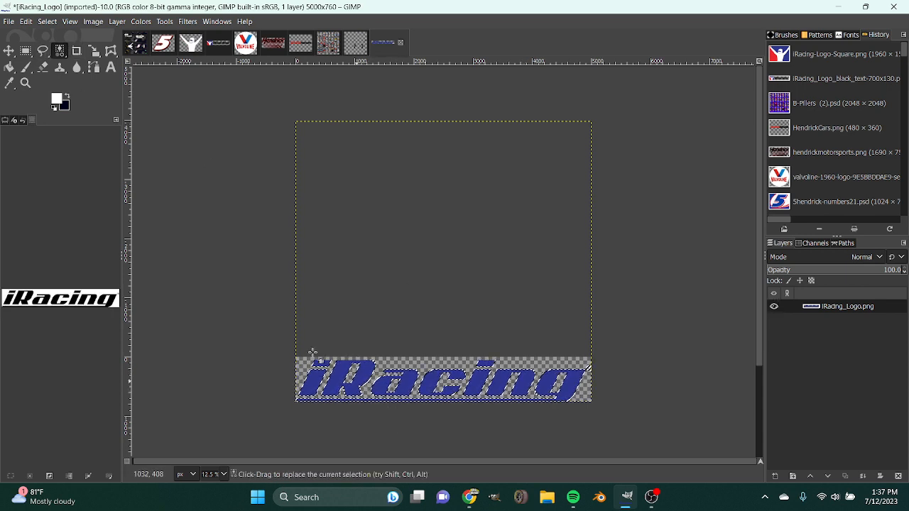
{"action": "key", "text": "ctrl+i"}
{"action": "key", "text": "shift+b"}
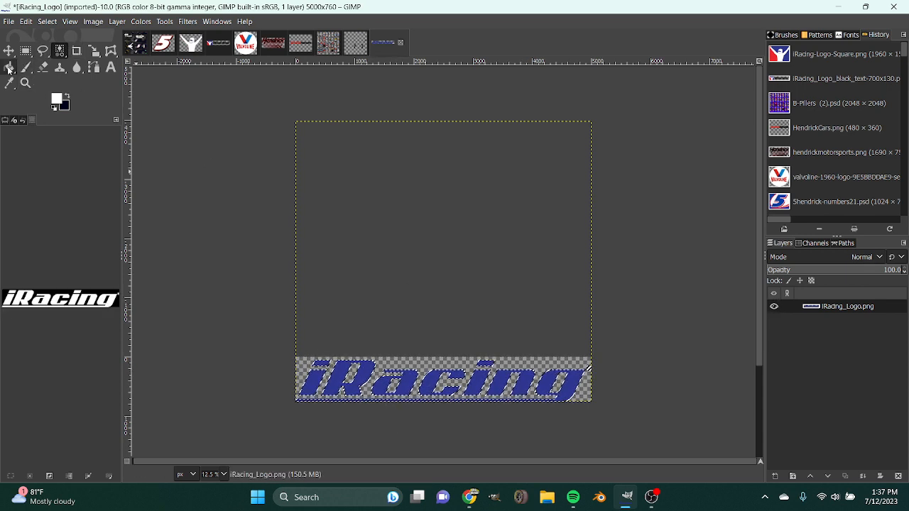
{"action": "left_click", "coordinate": [407, 383]}
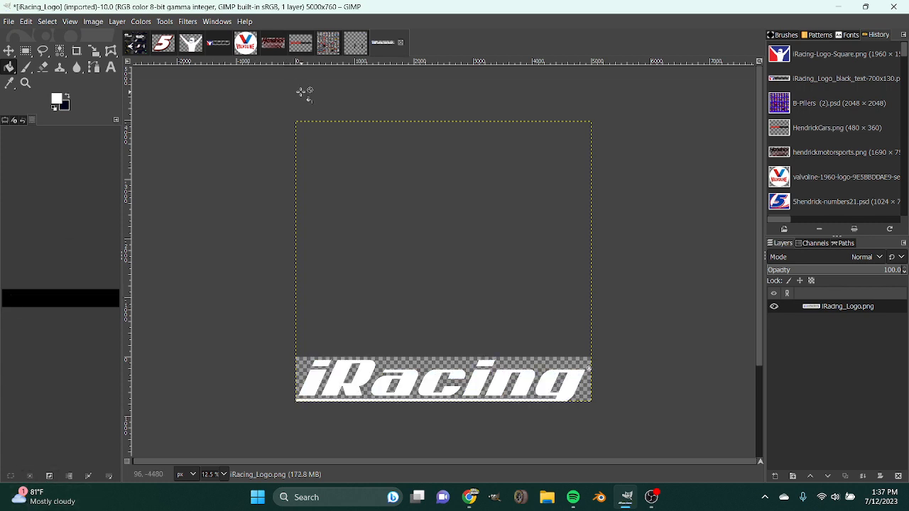
Crop the wordmark image to its content to remove the empty margin around the lettering.
{"action": "right_click", "coordinate": [388, 329]}
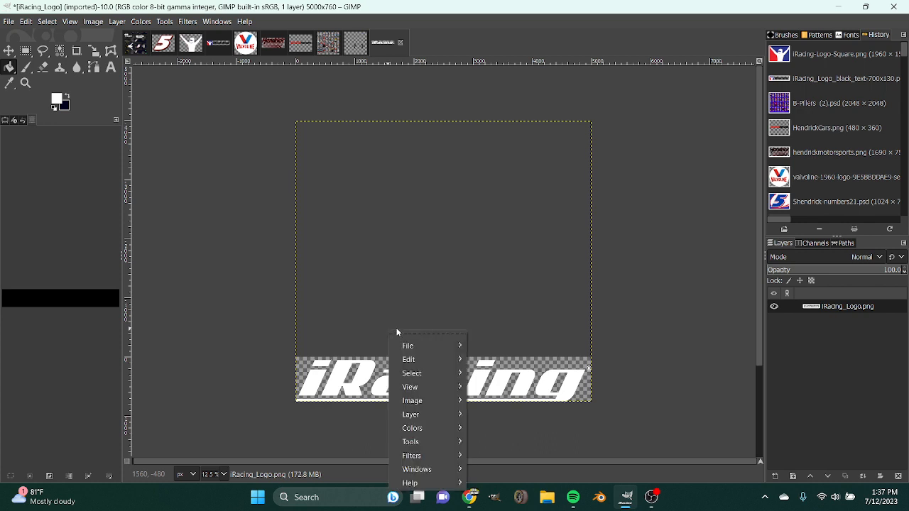
{"action": "left_click", "coordinate": [366, 297]}
{"action": "right_click", "coordinate": [459, 238]}
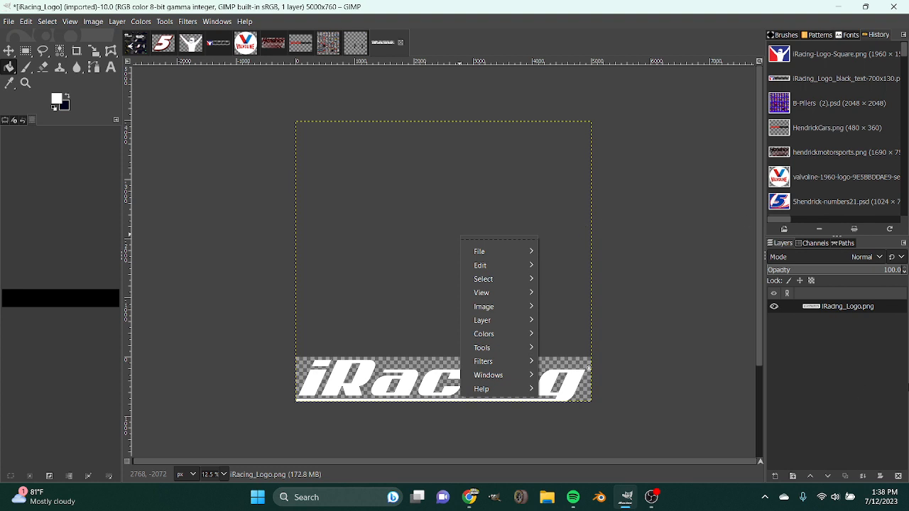
{"action": "mouse_move", "coordinate": [479, 283]}
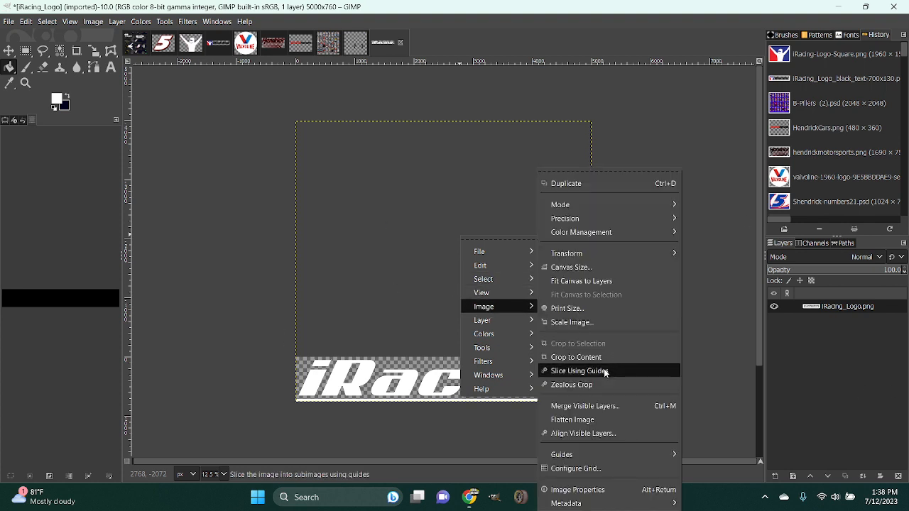
{"action": "left_click", "coordinate": [597, 359]}
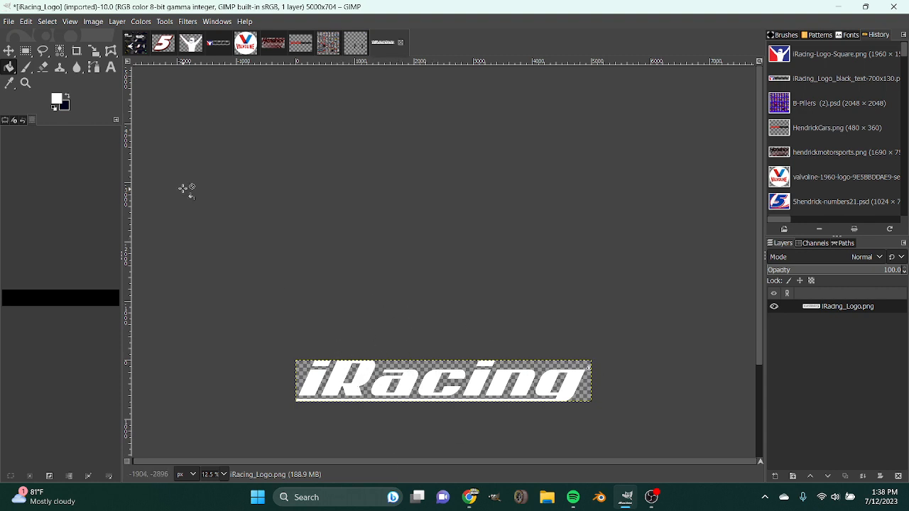
Copy the white iRacing wordmark into the Camaro template as a new layer and place it over the lower half of the car.
{"action": "left_click_drag", "start_coordinate": [389, 47], "coordinate": [200, 101]}
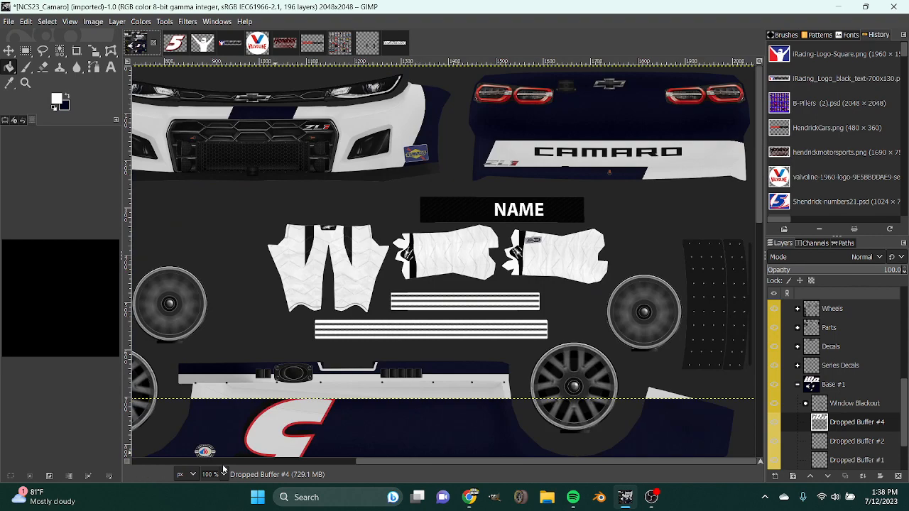
{"action": "scroll", "coordinate": [217, 473], "scroll_direction": "down", "scroll_amount": 2}
{"action": "left_click", "coordinate": [9, 51]}
{"action": "left_click_drag", "start_coordinate": [575, 99], "coordinate": [449, 289]}
Scale the iRacing wordmark to 640 × 90 px and position it on the lower car side between the number 5 and the green Bioethanol decal.
{"action": "key", "text": "shift+s"}
{"action": "left_click", "coordinate": [448, 288]}
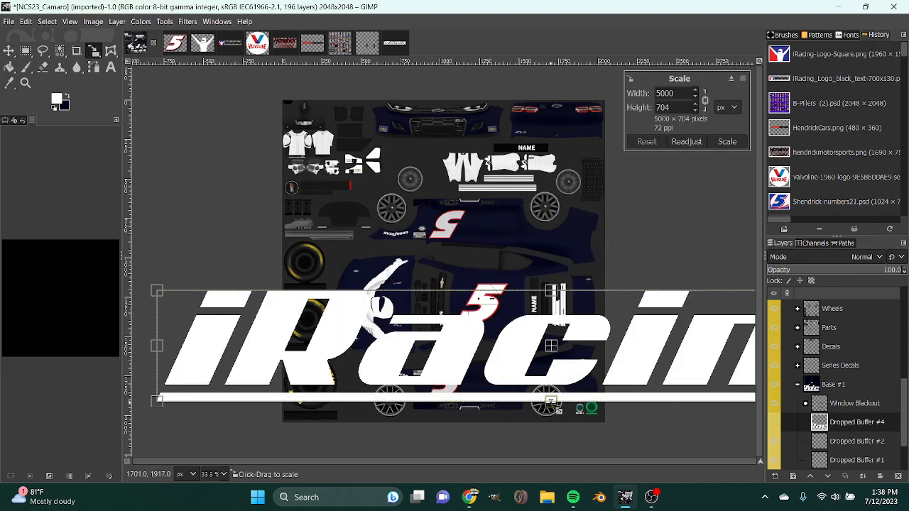
{"action": "left_click_drag", "start_coordinate": [556, 408], "coordinate": [572, 315]}
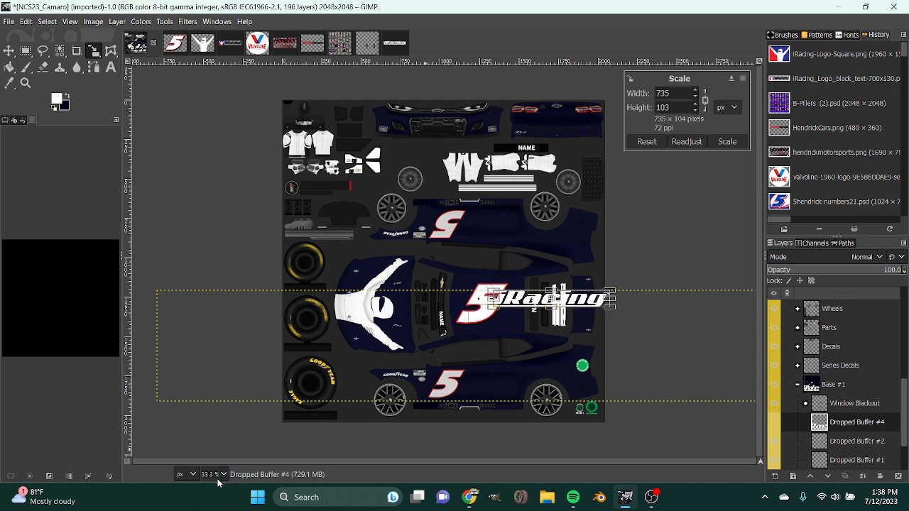
{"action": "scroll", "coordinate": [217, 479], "scroll_direction": "up", "scroll_amount": 2}
{"action": "scroll", "coordinate": [441, 437], "scroll_direction": "down", "scroll_amount": 3}
{"action": "scroll", "coordinate": [479, 462], "scroll_direction": "down", "scroll_amount": 4}
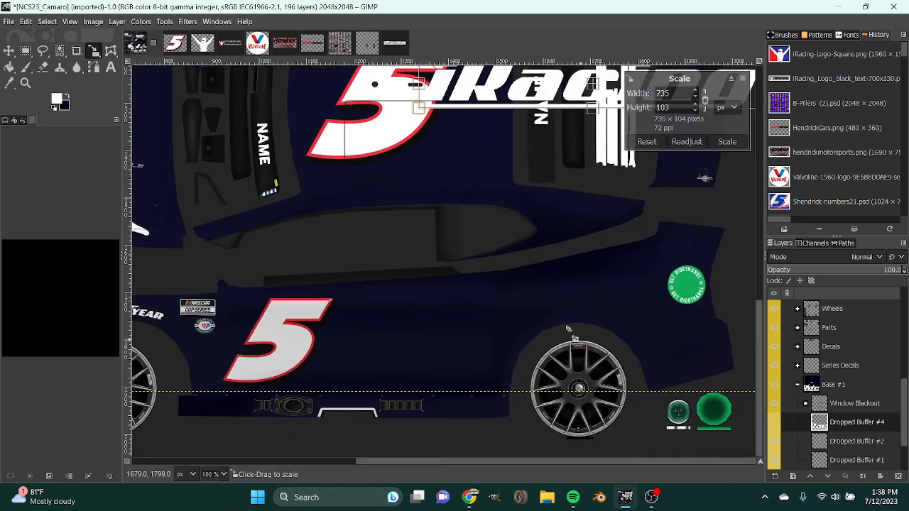
{"action": "scroll", "coordinate": [568, 327], "scroll_direction": "up", "scroll_amount": 5}
{"action": "scroll", "coordinate": [576, 308], "scroll_direction": "down", "scroll_amount": 5}
{"action": "left_click_drag", "start_coordinate": [591, 276], "coordinate": [521, 292]}
{"action": "left_click_drag", "start_coordinate": [690, 273], "coordinate": [656, 279]}
{"action": "left_click_drag", "start_coordinate": [502, 299], "coordinate": [509, 300]}
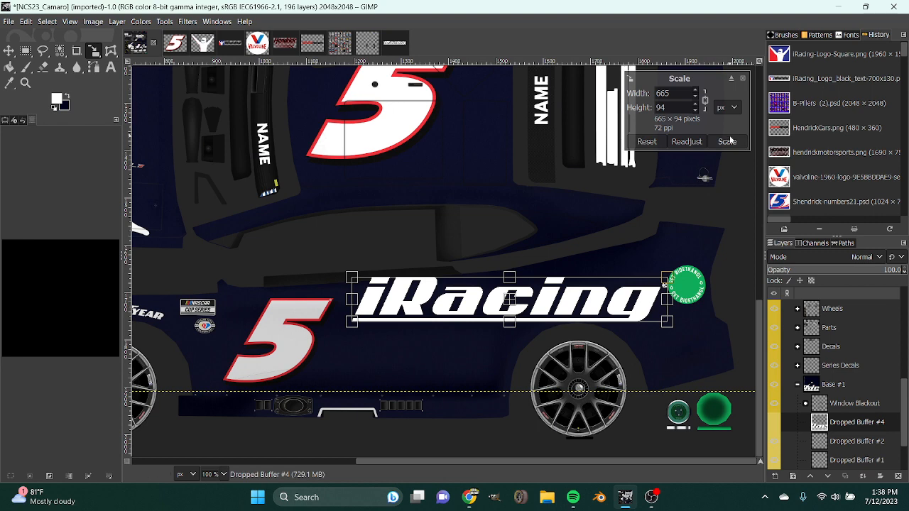
{"action": "left_click_drag", "start_coordinate": [666, 279], "coordinate": [653, 280]}
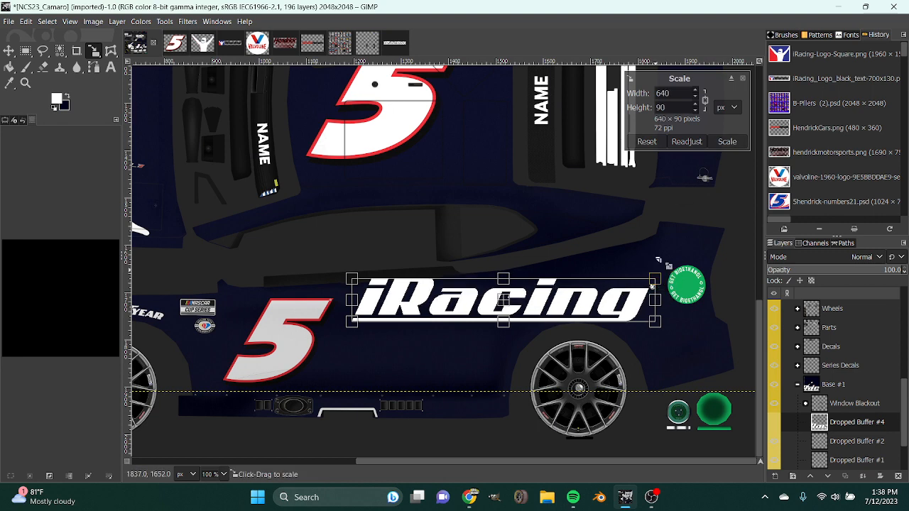
{"action": "left_click", "coordinate": [720, 144]}
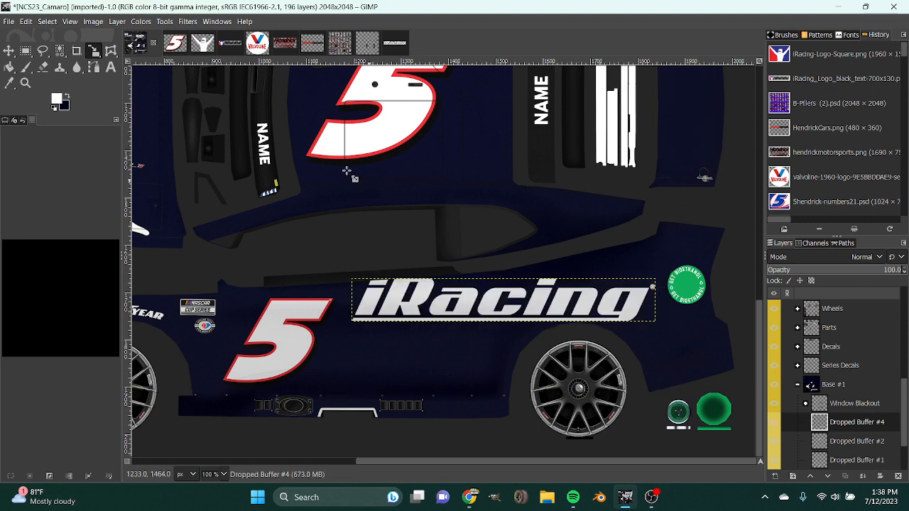
Rotate the iRacing wordmark a few degrees counterclockwise so it rises toward the rear, and move it slightly down toward the rear wheel arch.
{"action": "left_click", "coordinate": [397, 155]}
{"action": "scroll", "coordinate": [709, 106], "scroll_direction": "down", "scroll_amount": 4}
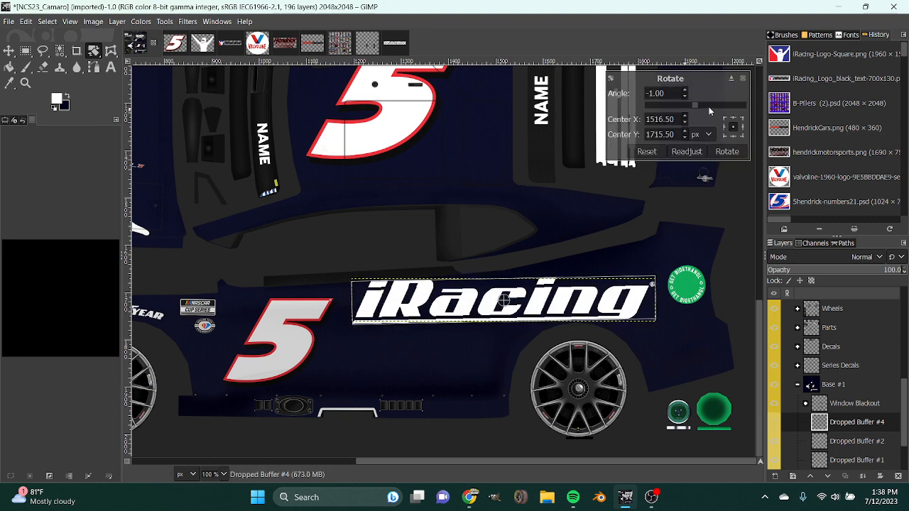
{"action": "left_click", "coordinate": [727, 151]}
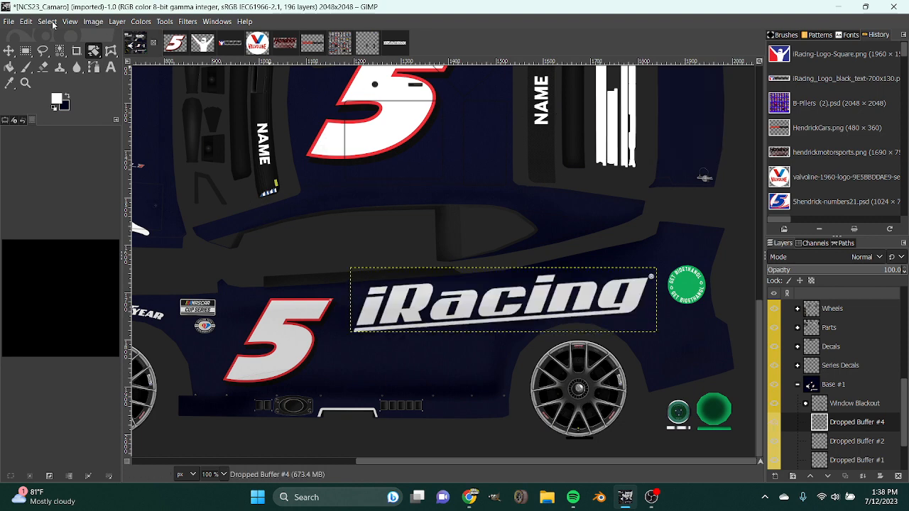
{"action": "left_click", "coordinate": [8, 50]}
{"action": "mouse_move", "coordinate": [572, 297]}
{"action": "left_mouse_down"}
{"action": "mouse_move", "coordinate": [573, 322]}
{"action": "mouse_move", "coordinate": [589, 302]}
{"action": "left_mouse_up"}
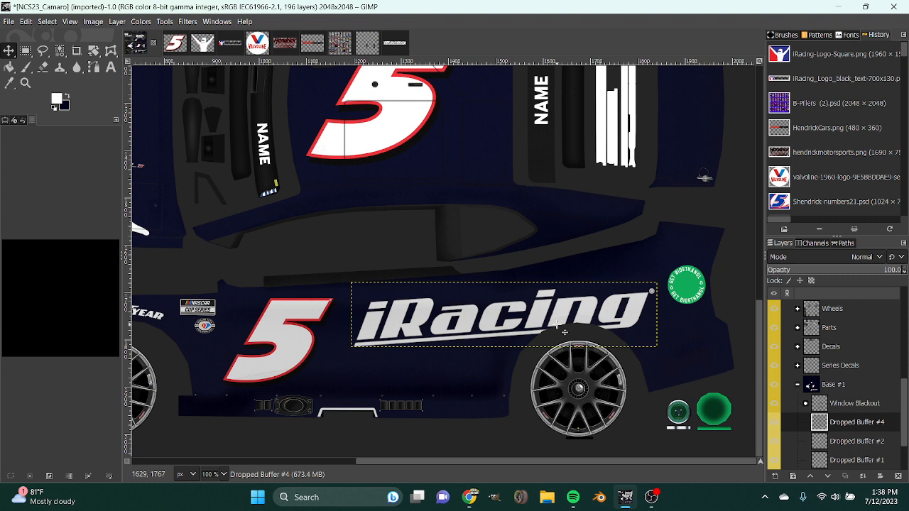
Undo the iRacing wordmark's rotation and the moves made since on the lower car side.
{"action": "left_click_drag", "start_coordinate": [507, 338], "coordinate": [508, 326]}
{"action": "left_click_drag", "start_coordinate": [642, 323], "coordinate": [642, 322]}
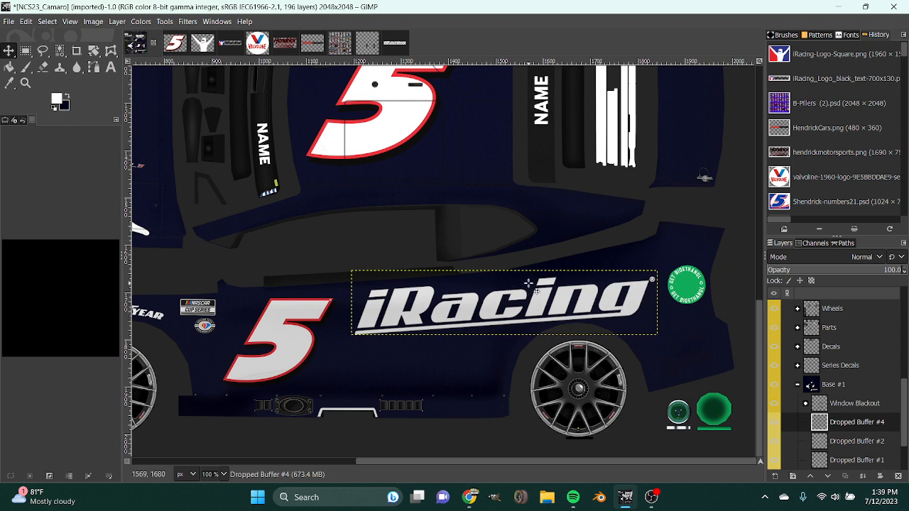
{"action": "key", "text": "ctrl+z"}
{"action": "key", "text": "ctrl+z"}
{"action": "key", "text": "ctrl+z"}
{"action": "key", "text": "ctrl+z"}
{"action": "key", "text": "ctrl+z"}
{"action": "key", "text": "ctrl+z"}
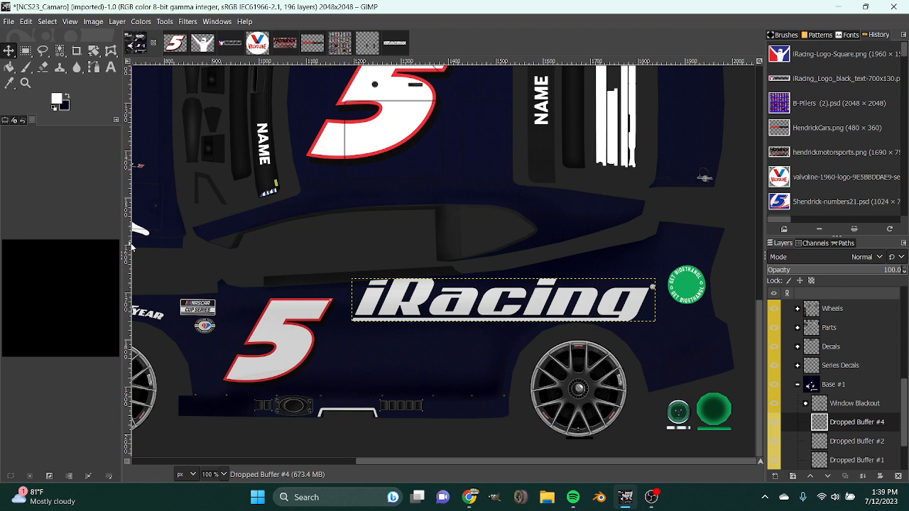
Add a vertical guide through the middle of the iRacing wordmark to line up both car sides.
{"action": "left_click_drag", "start_coordinate": [129, 248], "coordinate": [507, 213]}
{"action": "mouse_move", "coordinate": [512, 260]}
{"action": "left_mouse_down"}
{"action": "mouse_move", "coordinate": [503, 263]}
{"action": "mouse_move", "coordinate": [509, 279]}
{"action": "mouse_move", "coordinate": [503, 269]}
{"action": "mouse_move", "coordinate": [511, 270]}
{"action": "left_mouse_up"}
{"action": "key", "text": "ctrl+z"}
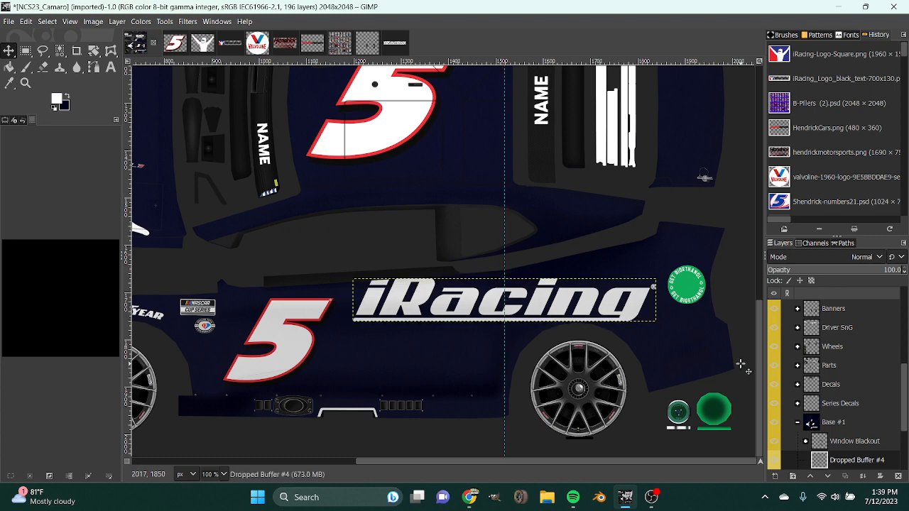
Duplicate the level iRacing wordmark layer and move the copy up to the upper car side.
{"action": "right_click", "coordinate": [848, 465]}
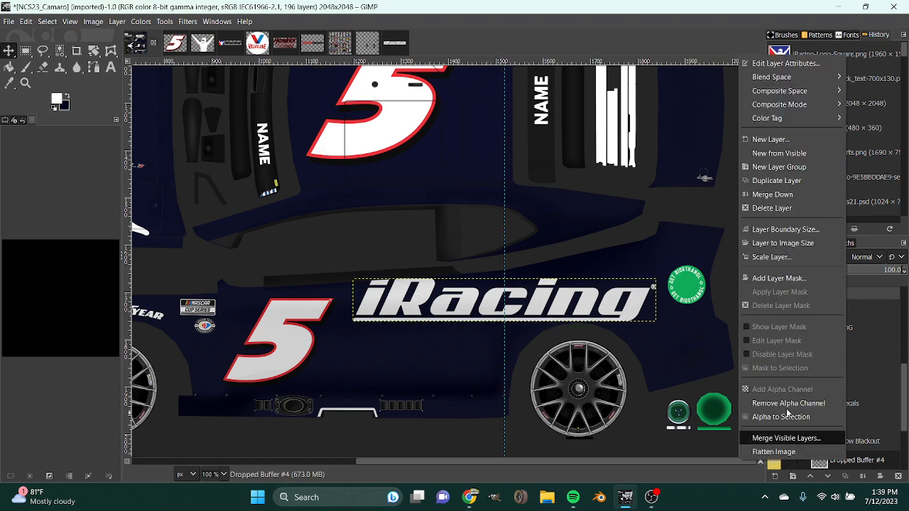
{"action": "left_click", "coordinate": [776, 181]}
{"action": "mouse_move", "coordinate": [551, 292]}
{"action": "left_mouse_down"}
{"action": "mouse_move", "coordinate": [551, 238]}
{"action": "mouse_move", "coordinate": [551, 295]}
{"action": "mouse_move", "coordinate": [557, 289]}
{"action": "left_mouse_up"}
{"action": "scroll", "coordinate": [551, 238], "scroll_direction": "up", "scroll_amount": 4}
{"action": "scroll", "coordinate": [558, 289], "scroll_direction": "up", "scroll_amount": 5}
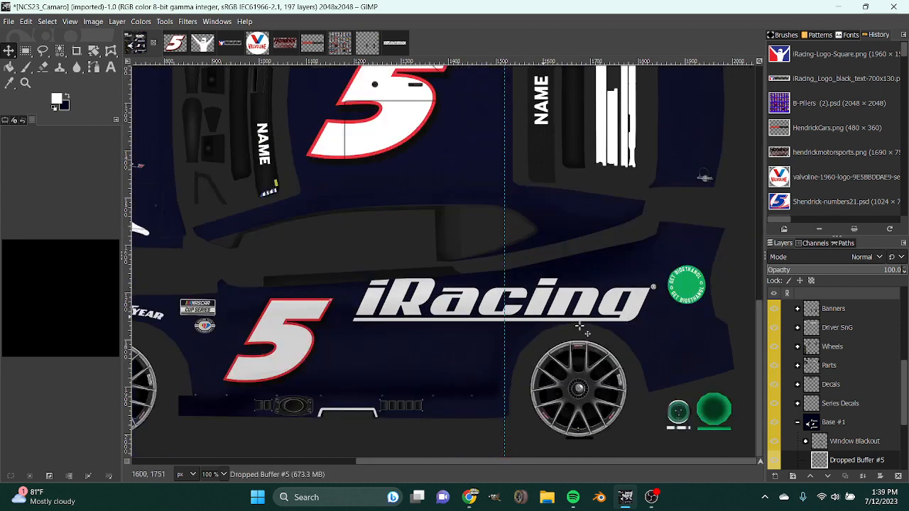
{"action": "scroll", "coordinate": [864, 444], "scroll_direction": "down", "scroll_amount": 2}
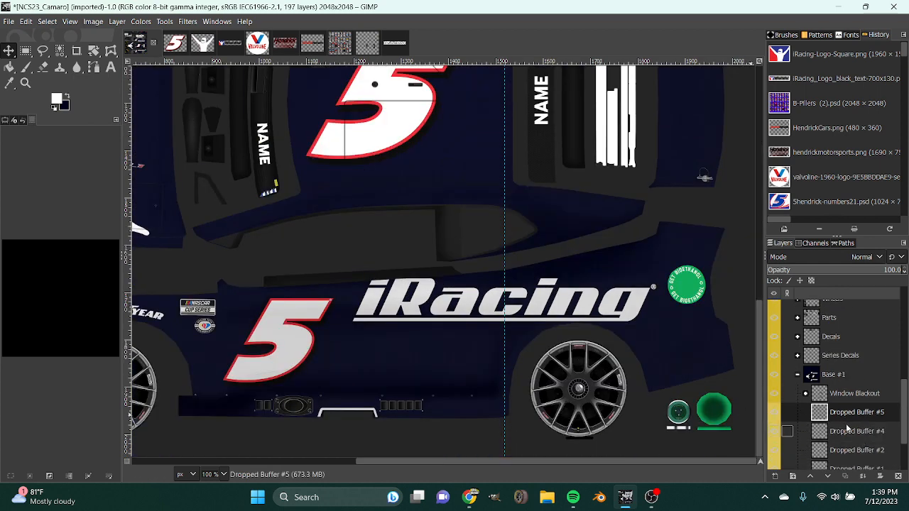
Try rotating the original iRacing wordmark on the lower car side by -3.20 degrees and nudging it slightly down.
{"action": "left_click", "coordinate": [849, 430]}
{"action": "key", "text": "shift+r"}
{"action": "left_click", "coordinate": [645, 183]}
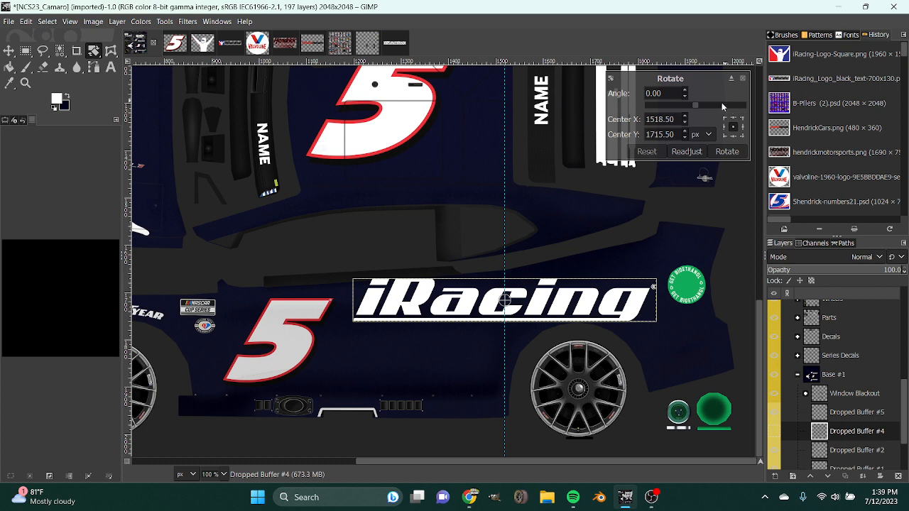
{"action": "scroll", "coordinate": [720, 102], "scroll_direction": "down", "scroll_amount": 2}
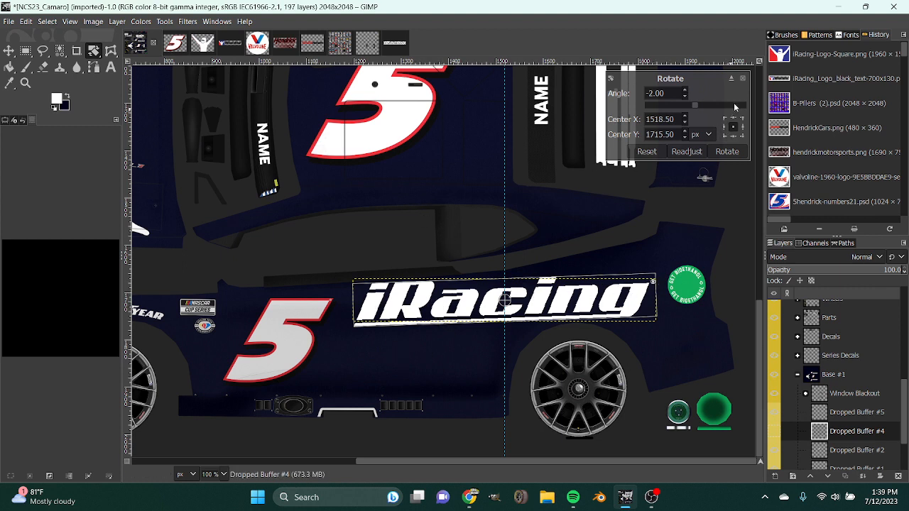
{"action": "scroll", "coordinate": [728, 105], "scroll_direction": "down", "scroll_amount": 1}
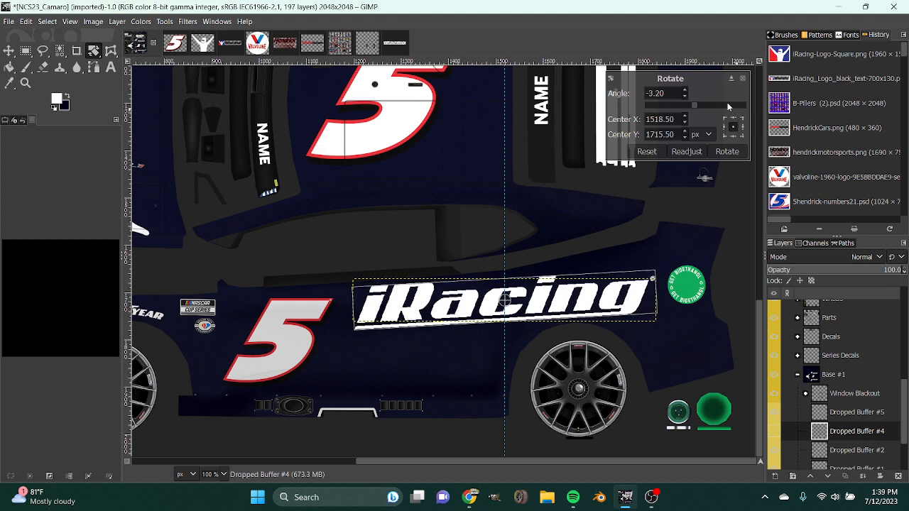
{"action": "left_click", "coordinate": [725, 151]}
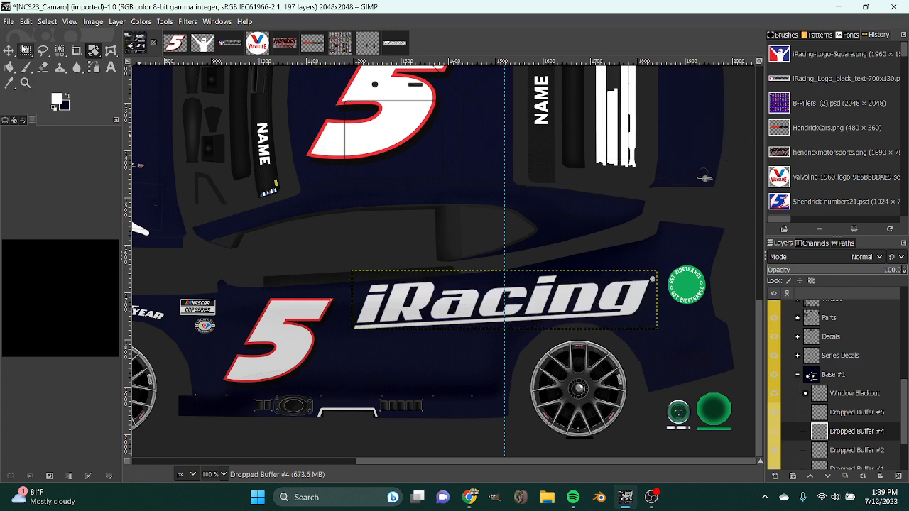
{"action": "left_click", "coordinate": [8, 51]}
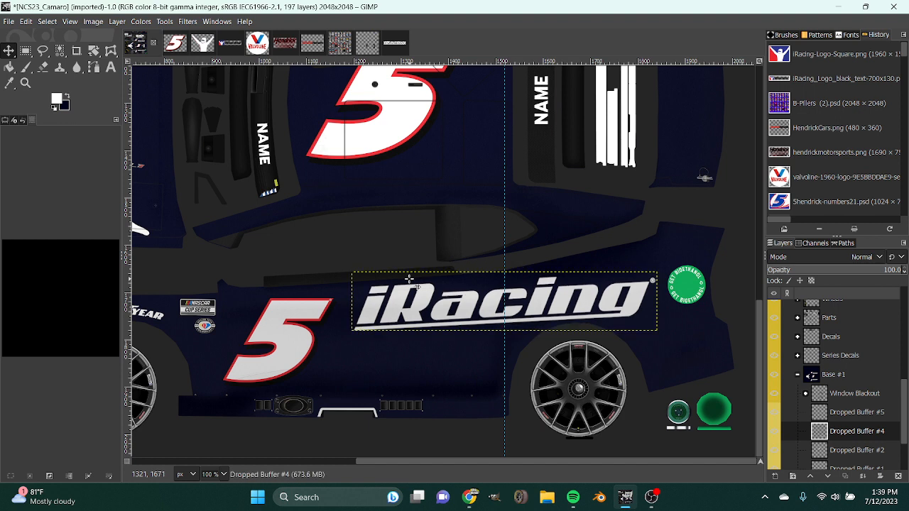
Rotate the duplicated iRacing wordmark by -3.40 degrees on the lower car side.
{"action": "left_click", "coordinate": [872, 414]}
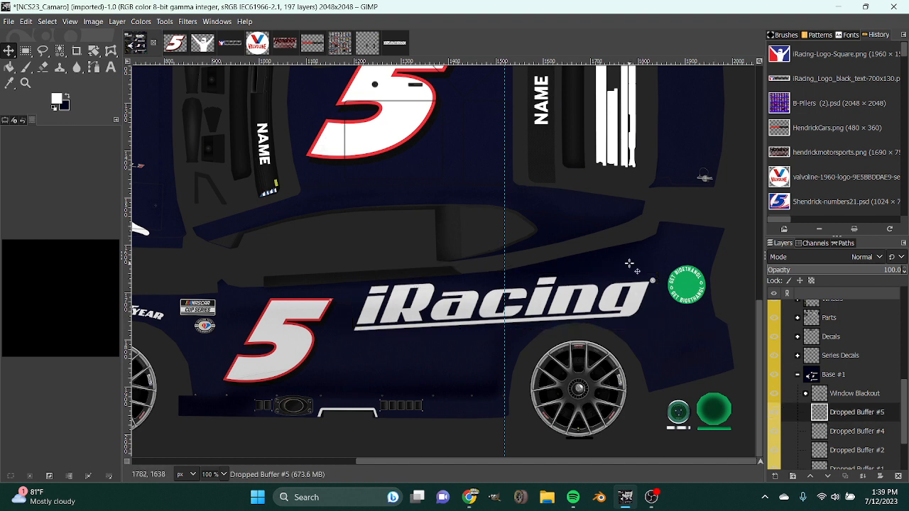
{"action": "key", "text": "shift+r"}
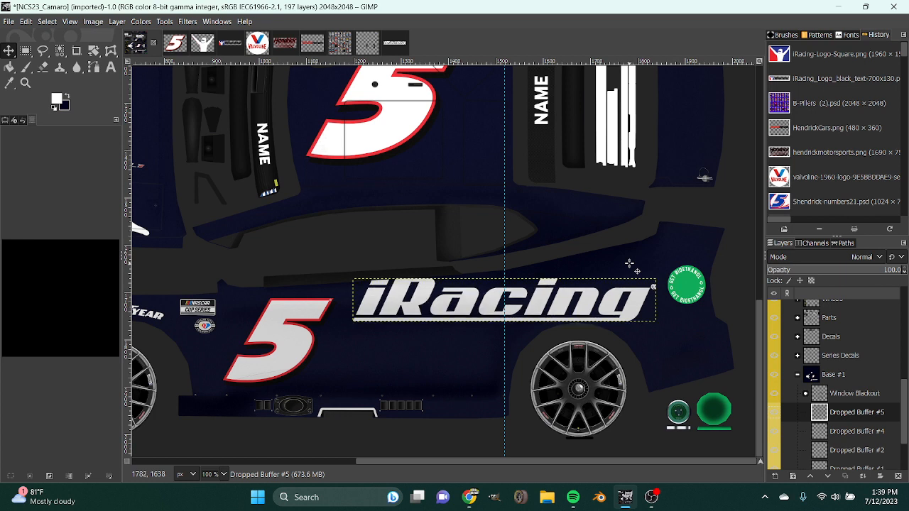
{"action": "left_click", "coordinate": [637, 261]}
{"action": "left_click_drag", "start_coordinate": [744, 107], "coordinate": [738, 108]}
{"action": "left_click", "coordinate": [727, 151]}
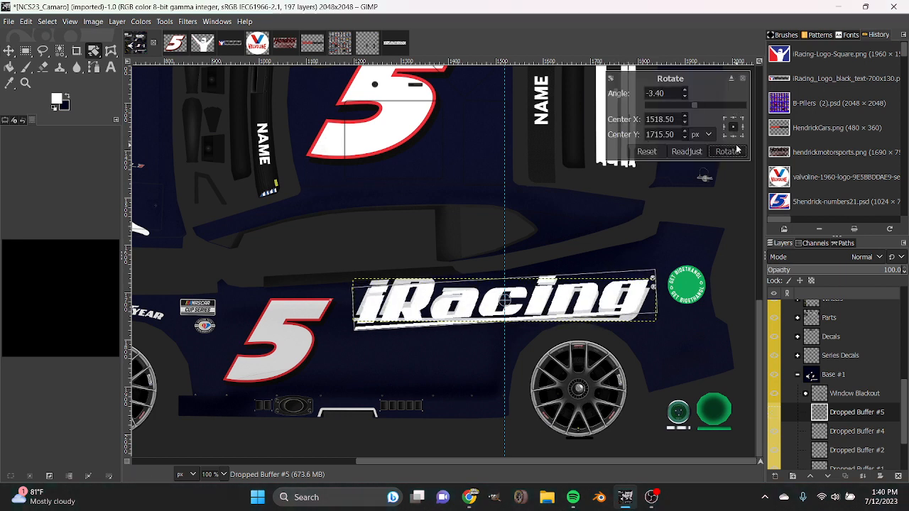
Move the original, unrotated iRacing wordmark up to the upper car side, centered on the vertical guide.
{"action": "left_click", "coordinate": [847, 433]}
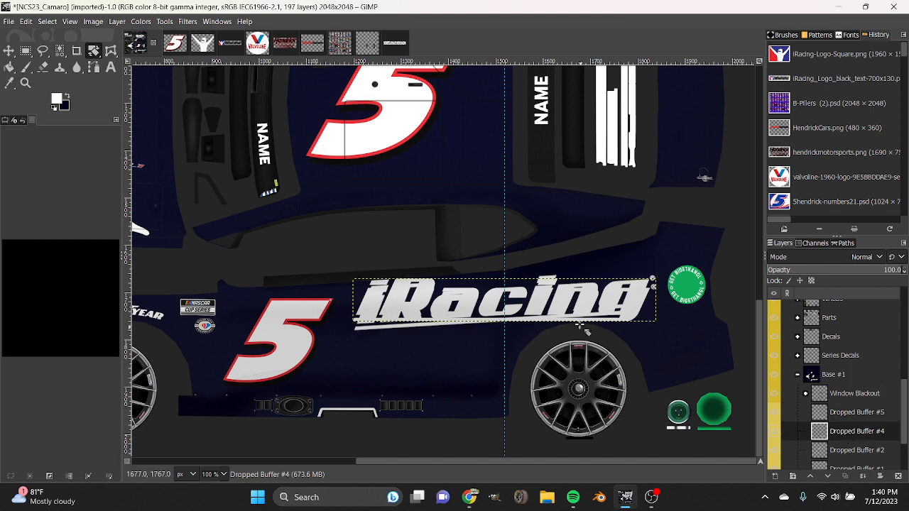
{"action": "left_click_drag", "start_coordinate": [581, 300], "coordinate": [565, 222]}
{"action": "scroll", "coordinate": [584, 254], "scroll_direction": "up", "scroll_amount": 4}
{"action": "left_click", "coordinate": [9, 50]}
{"action": "scroll", "coordinate": [440, 233], "scroll_direction": "down", "scroll_amount": 4}
{"action": "left_click_drag", "start_coordinate": [561, 187], "coordinate": [549, 191]}
{"action": "scroll", "coordinate": [548, 190], "scroll_direction": "down", "scroll_amount": 5}
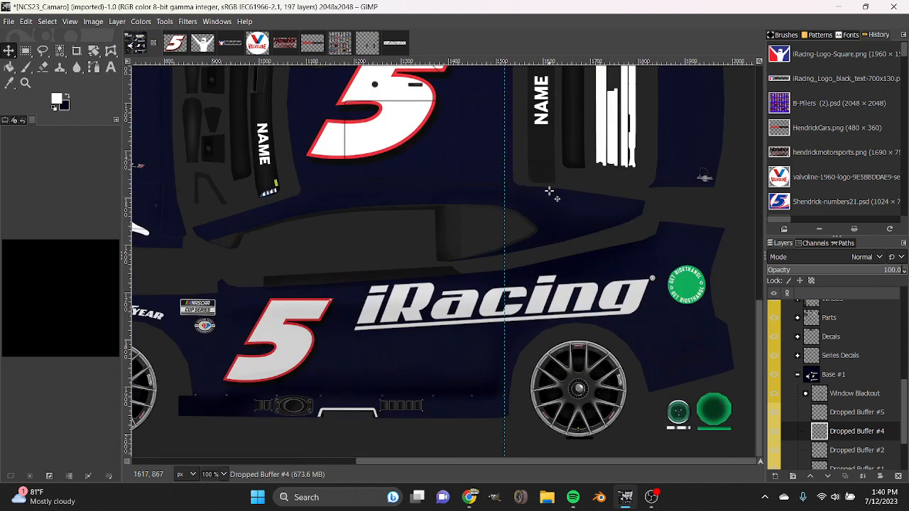
Check the first wordmark's rotation angle in the undo history and rotate the upper wordmark just short of 180 degrees with a matching tilt.
{"action": "left_click", "coordinate": [23, 120]}
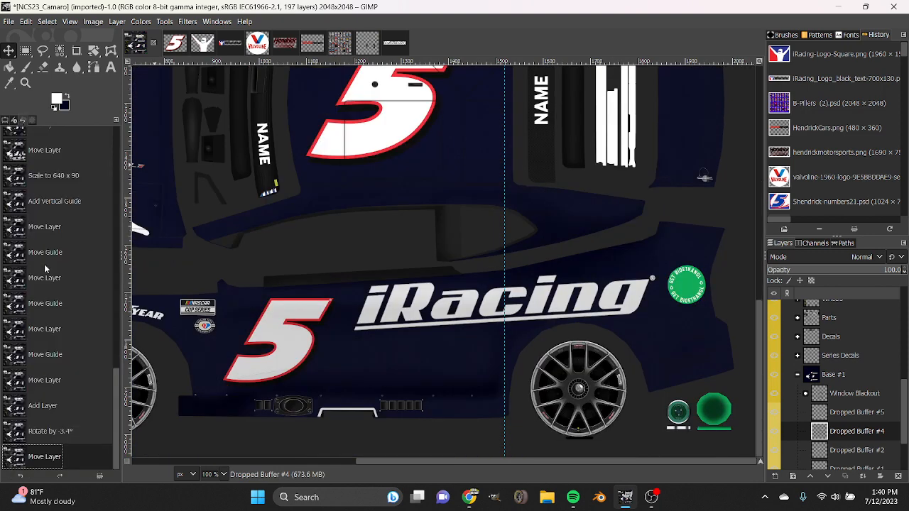
{"action": "left_click", "coordinate": [32, 120]}
{"action": "left_click", "coordinate": [842, 418]}
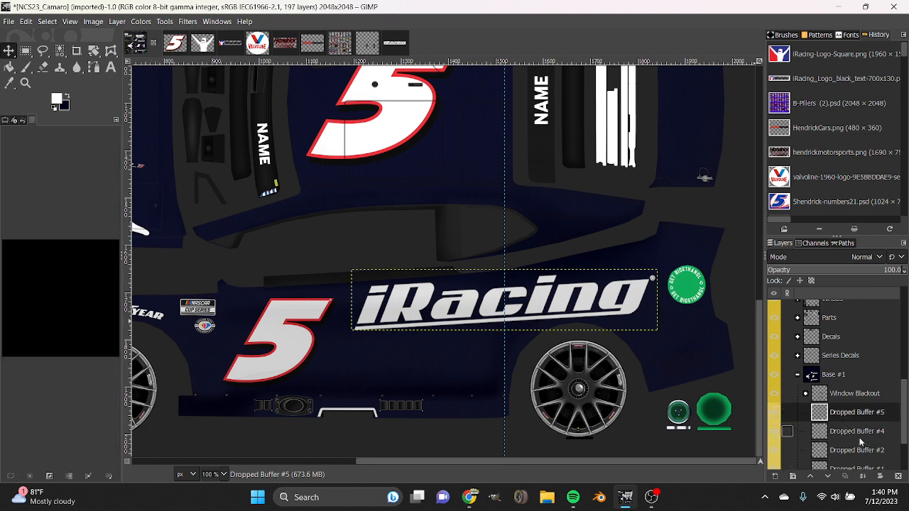
{"action": "left_click", "coordinate": [857, 433]}
{"action": "scroll", "coordinate": [591, 384], "scroll_direction": "up", "scroll_amount": 4}
{"action": "key", "text": "shift+r"}
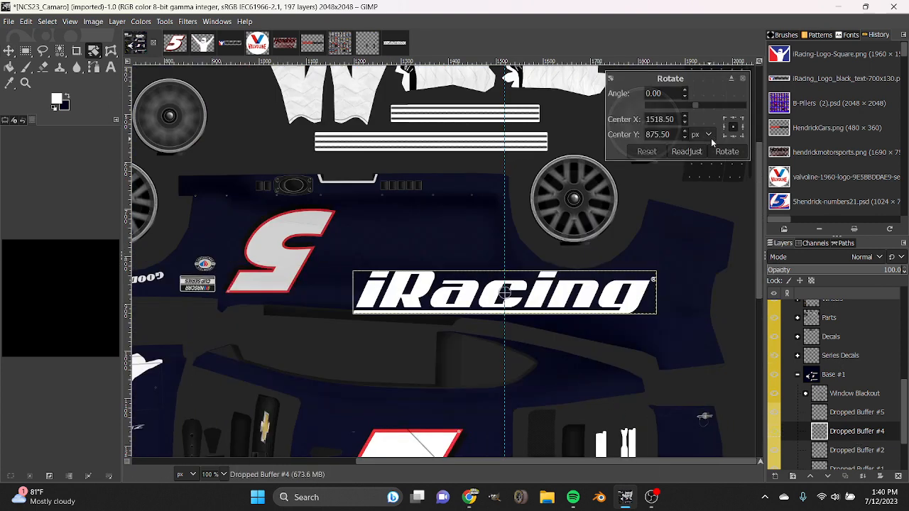
{"action": "left_click_drag", "start_coordinate": [696, 107], "coordinate": [680, 111]}
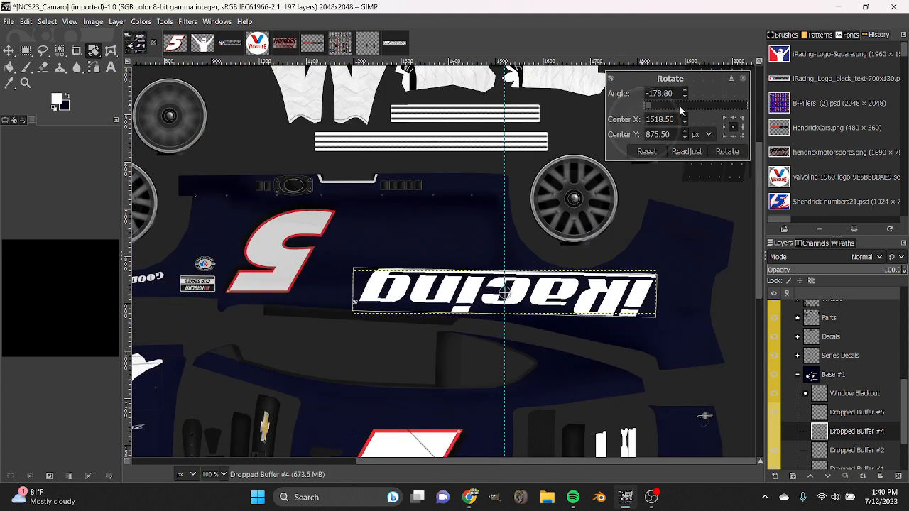
{"action": "left_click", "coordinate": [652, 108]}
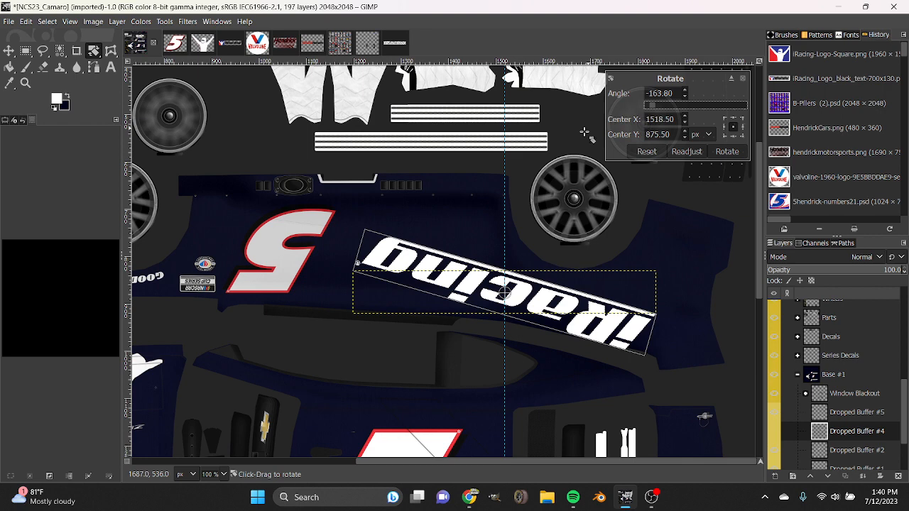
{"action": "left_click", "coordinate": [648, 106]}
{"action": "left_click_drag", "start_coordinate": [673, 108], "coordinate": [675, 108]}
{"action": "left_click", "coordinate": [727, 151]}
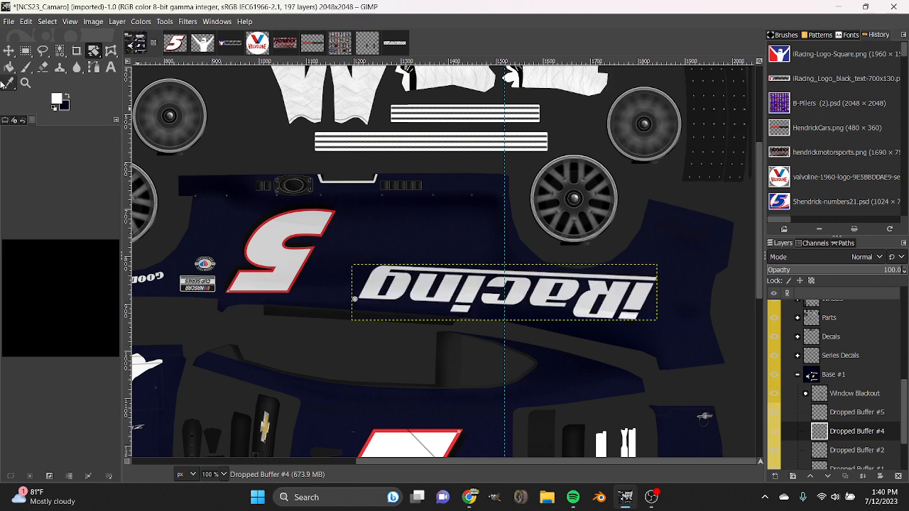
Compare the iRacing wordmark's placement on both car sides and remove the vertical guide.
{"action": "left_click", "coordinate": [8, 53]}
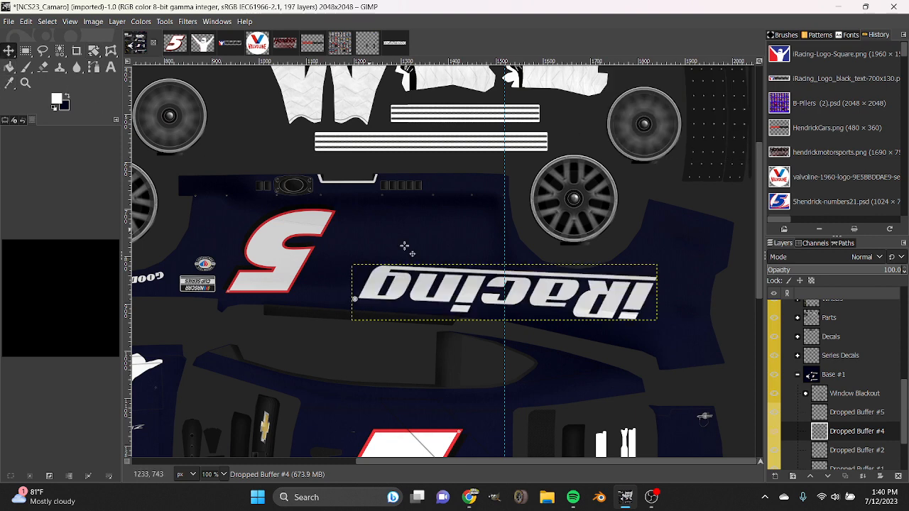
{"action": "scroll", "coordinate": [403, 248], "scroll_direction": "down", "scroll_amount": 9}
{"action": "scroll", "coordinate": [551, 339], "scroll_direction": "up", "scroll_amount": 5}
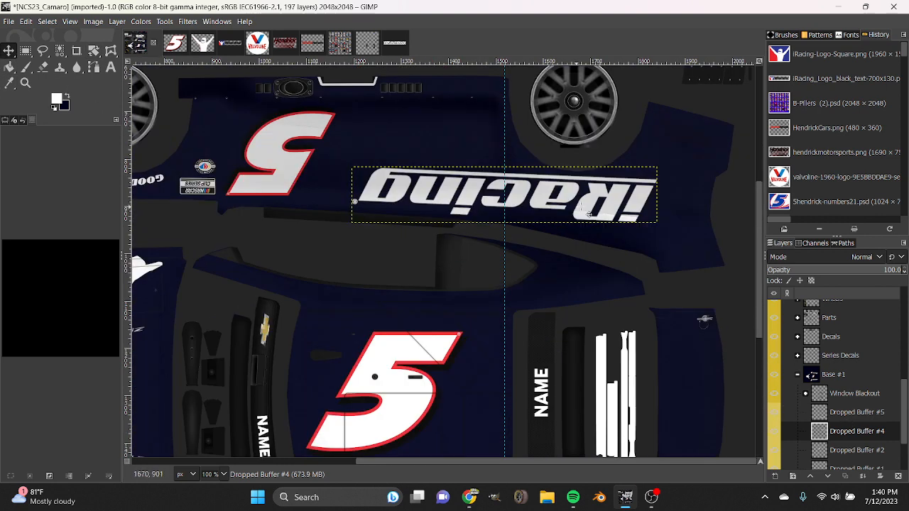
{"action": "scroll", "coordinate": [586, 293], "scroll_direction": "down", "scroll_amount": 5}
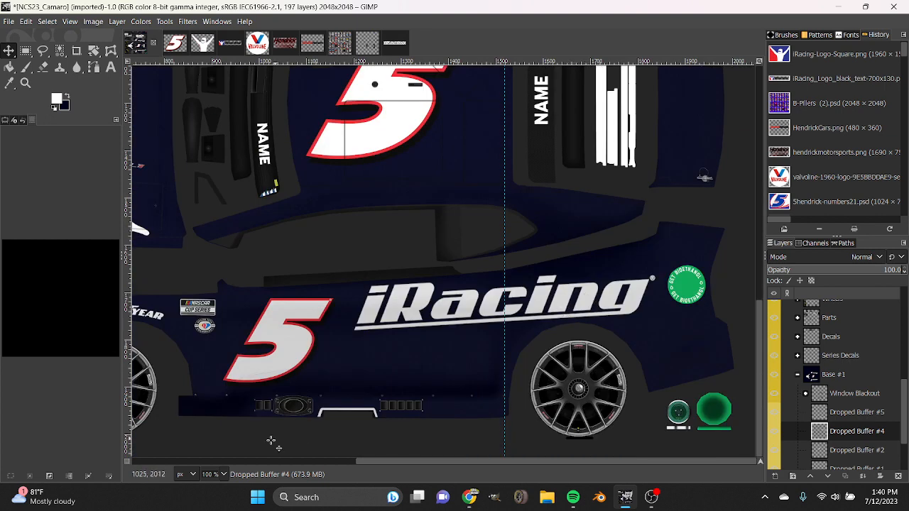
{"action": "scroll", "coordinate": [225, 476], "scroll_direction": "down", "scroll_amount": 2}
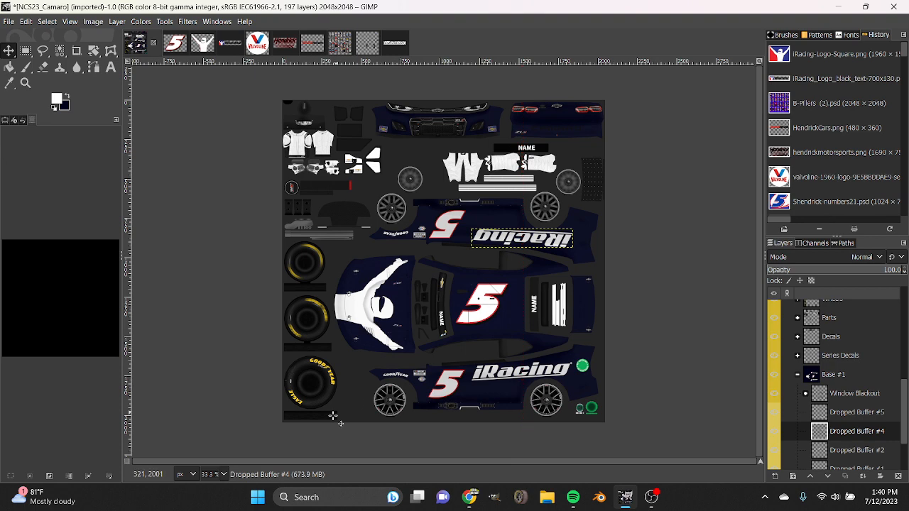
Merge the wordmark, number and hood figure layers down one after another into a single layer directly above the Base layer.
{"action": "left_click", "coordinate": [224, 475]}
{"action": "left_click", "coordinate": [216, 429]}
{"action": "scroll", "coordinate": [428, 362], "scroll_direction": "down", "scroll_amount": 7}
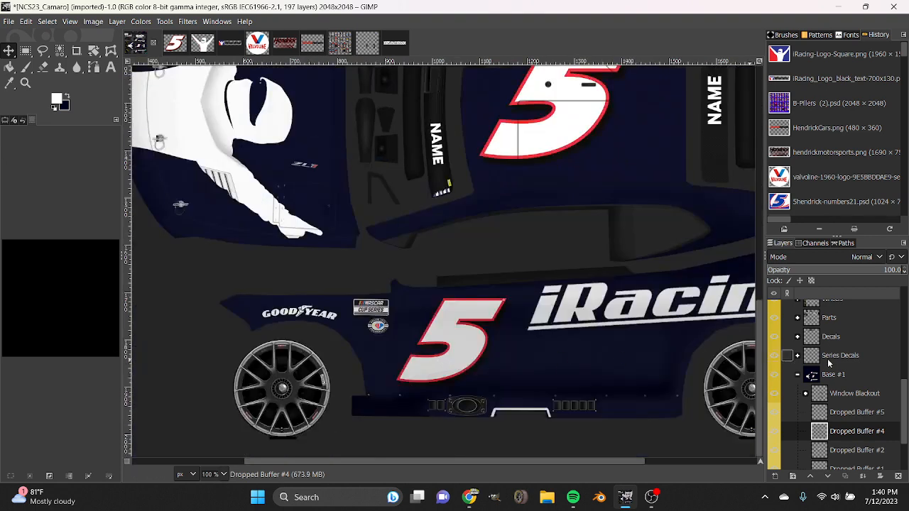
{"action": "right_click", "coordinate": [837, 414]}
{"action": "left_click", "coordinate": [788, 147]}
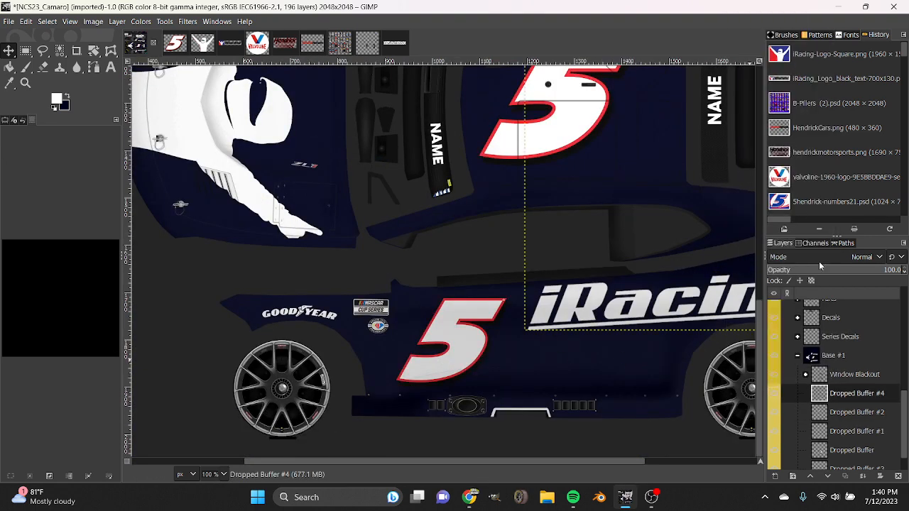
{"action": "right_click", "coordinate": [835, 396]}
{"action": "left_click", "coordinate": [770, 140]}
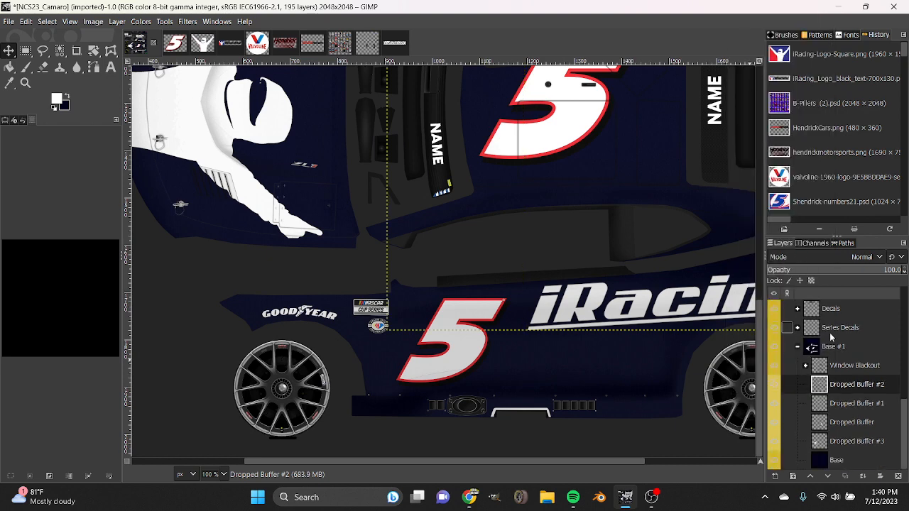
{"action": "right_click", "coordinate": [840, 383]}
{"action": "left_click", "coordinate": [784, 142]}
{"action": "right_click", "coordinate": [839, 404]}
{"action": "left_click", "coordinate": [784, 147]}
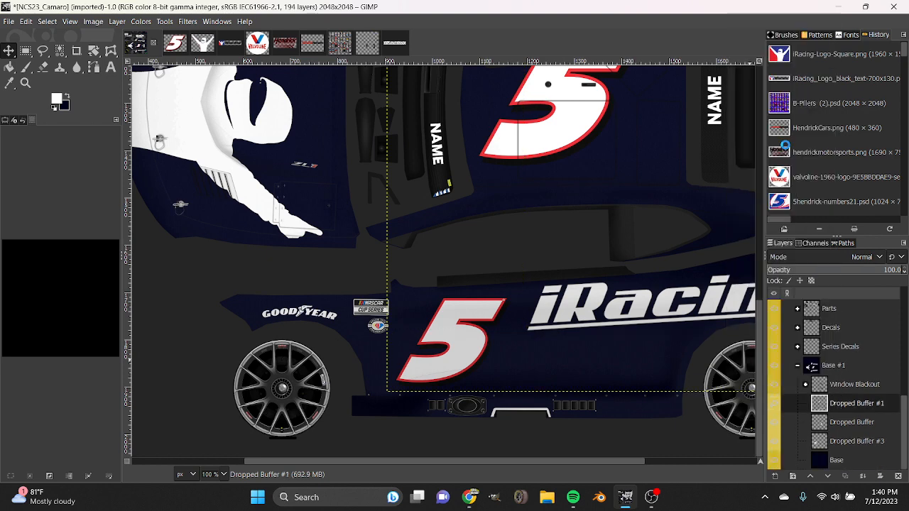
{"action": "right_click", "coordinate": [848, 429]}
{"action": "left_click", "coordinate": [781, 153]}
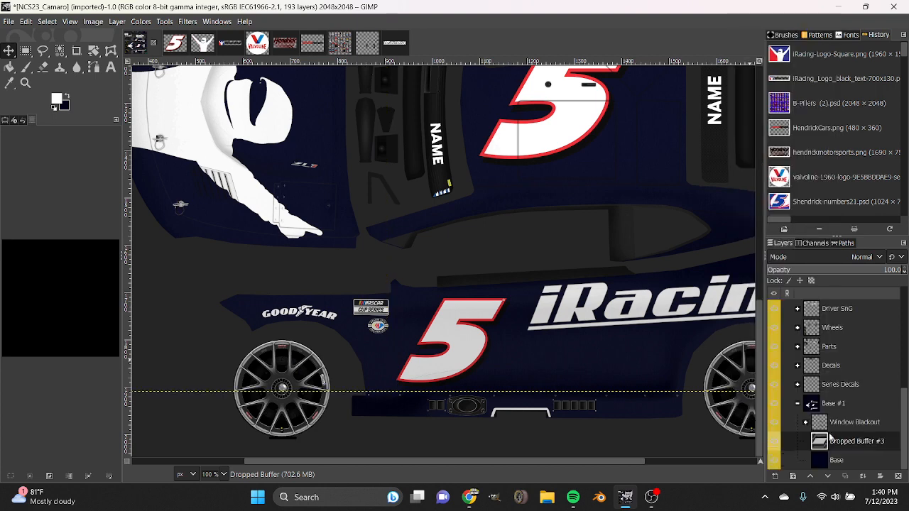
Toggle the merged decal layer's visibility to check what it contains, and select the Base layer.
{"action": "scroll", "coordinate": [502, 409], "scroll_direction": "down", "scroll_amount": 3}
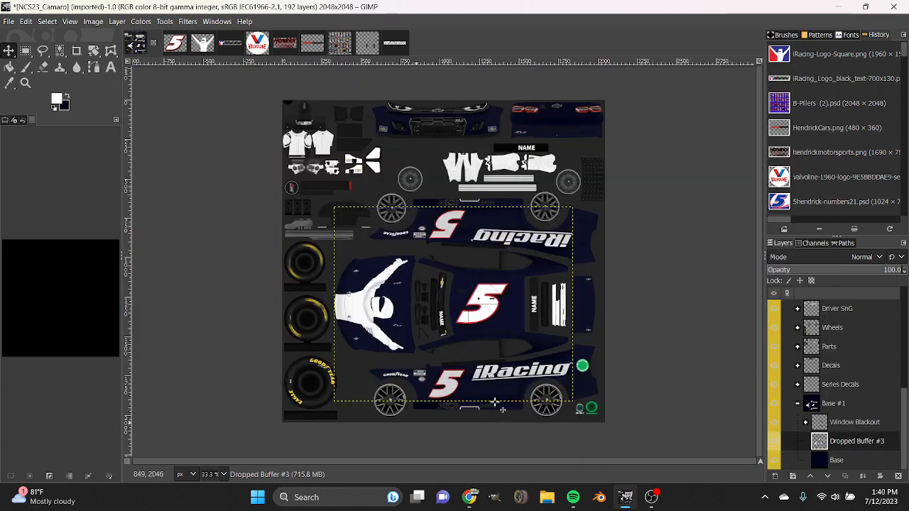
{"action": "left_click", "coordinate": [774, 441]}
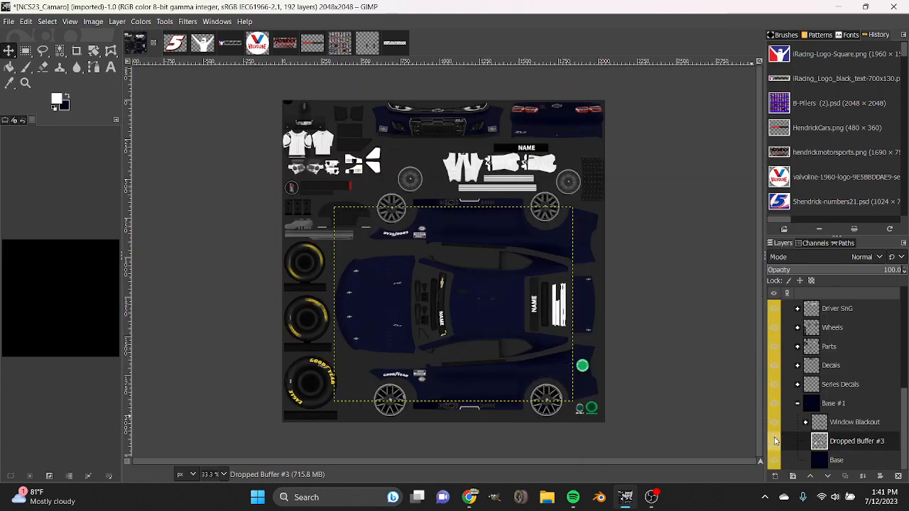
{"action": "left_click", "coordinate": [774, 440]}
{"action": "left_click", "coordinate": [774, 441]}
{"action": "left_click", "coordinate": [774, 441]}
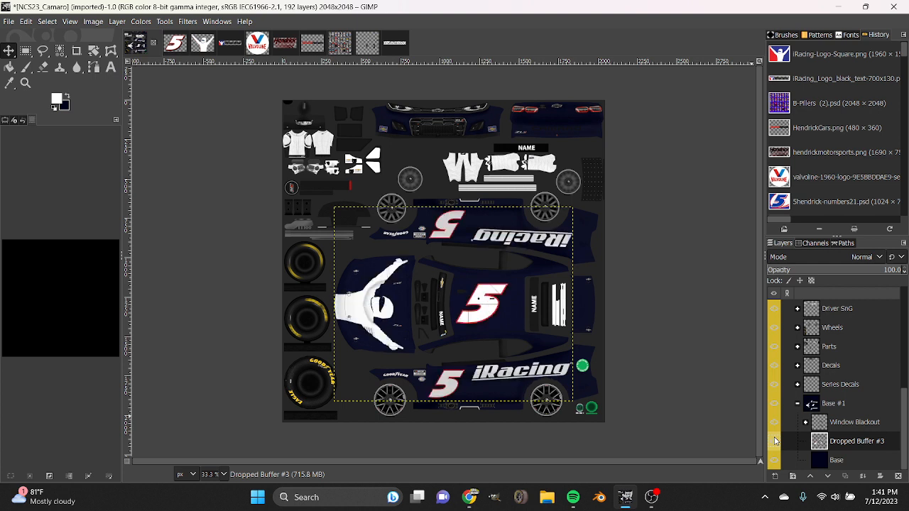
{"action": "left_click", "coordinate": [774, 441]}
{"action": "left_click", "coordinate": [774, 441]}
{"action": "left_click", "coordinate": [828, 460]}
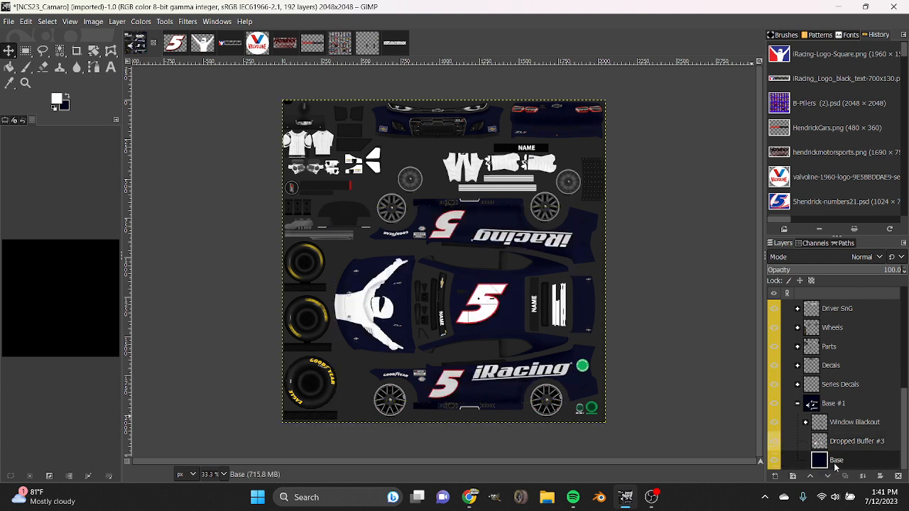
Add a transparent 2048 × 2048 px layer named Design directly above the Base layer.
{"action": "left_click", "coordinate": [774, 475]}
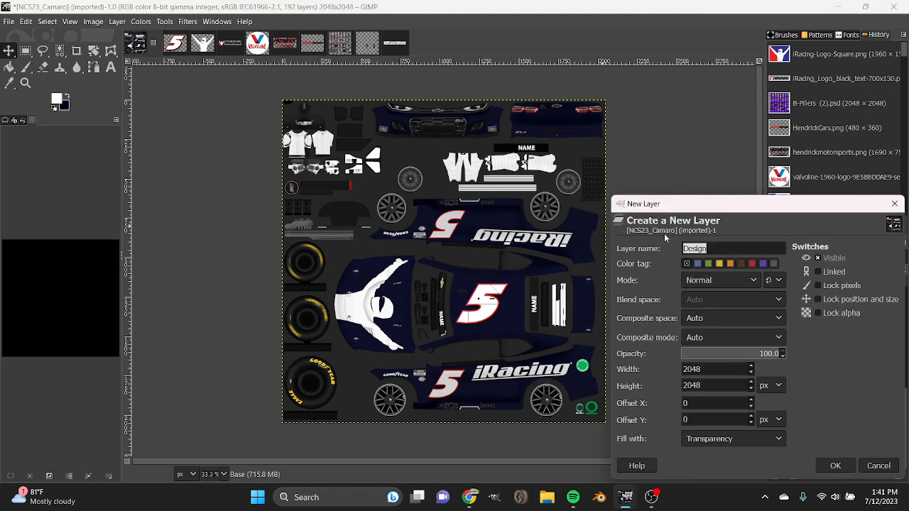
{"action": "left_click", "coordinate": [835, 467]}
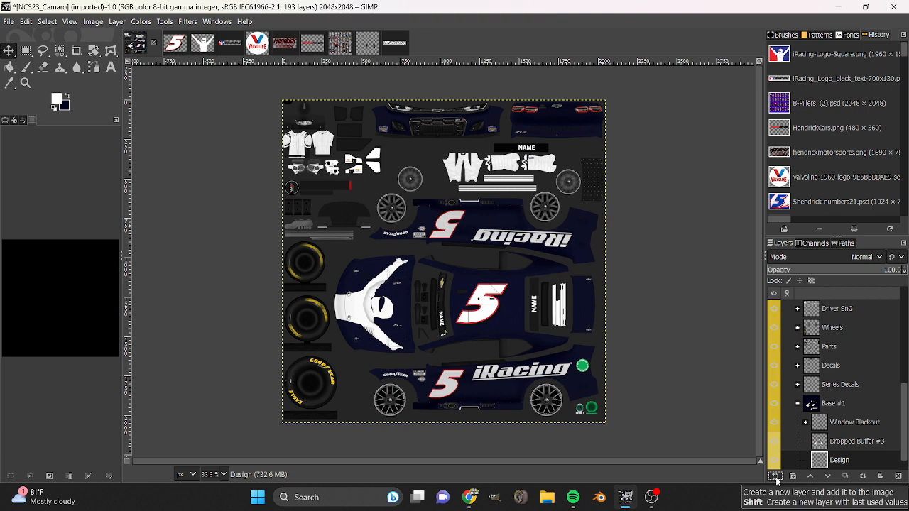
{"action": "left_click", "coordinate": [775, 476]}
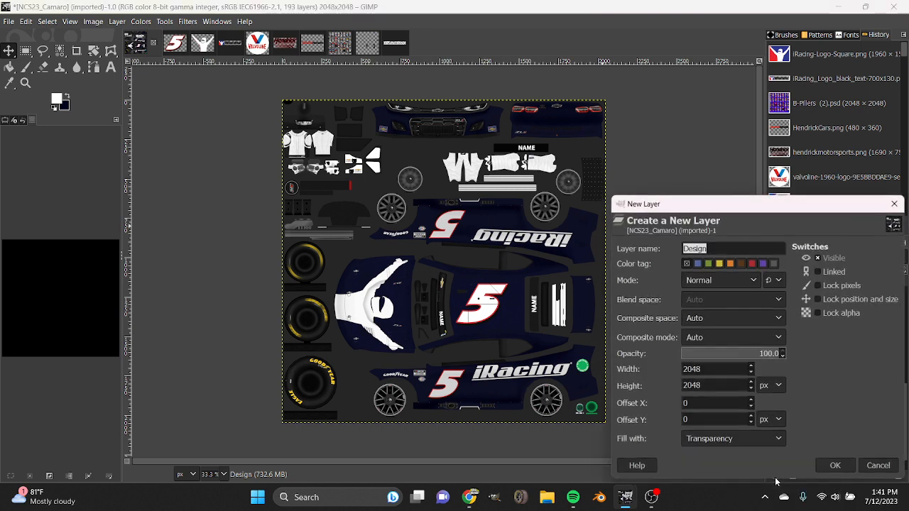
{"action": "left_click", "coordinate": [876, 464]}
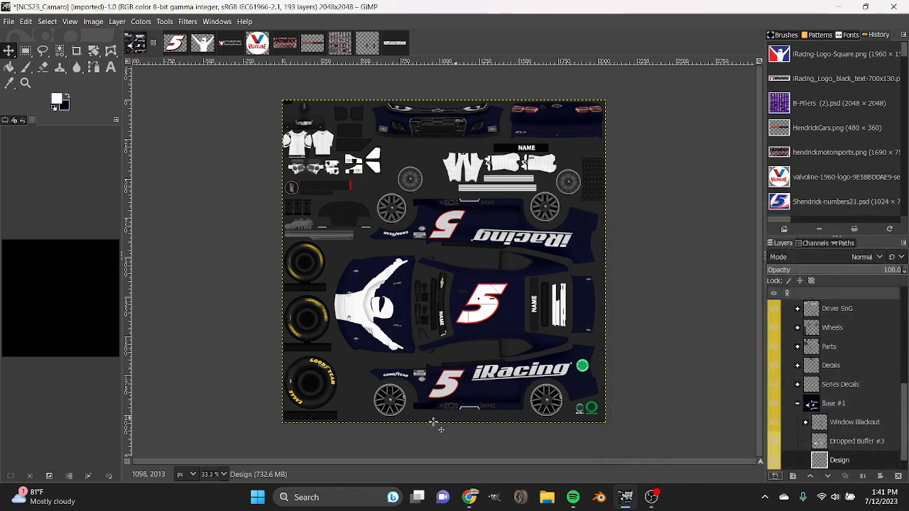
Sample the red of the iRacing logo image as the foreground colour and return to the Camaro template with Free Select active.
{"action": "key", "text": "1"}
{"action": "scroll", "coordinate": [377, 414], "scroll_direction": "down", "scroll_amount": 5}
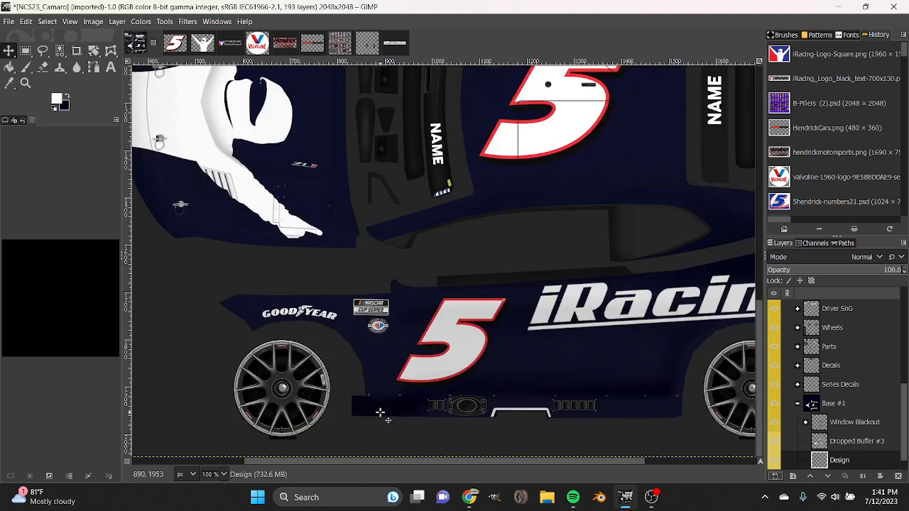
{"action": "left_click", "coordinate": [228, 42]}
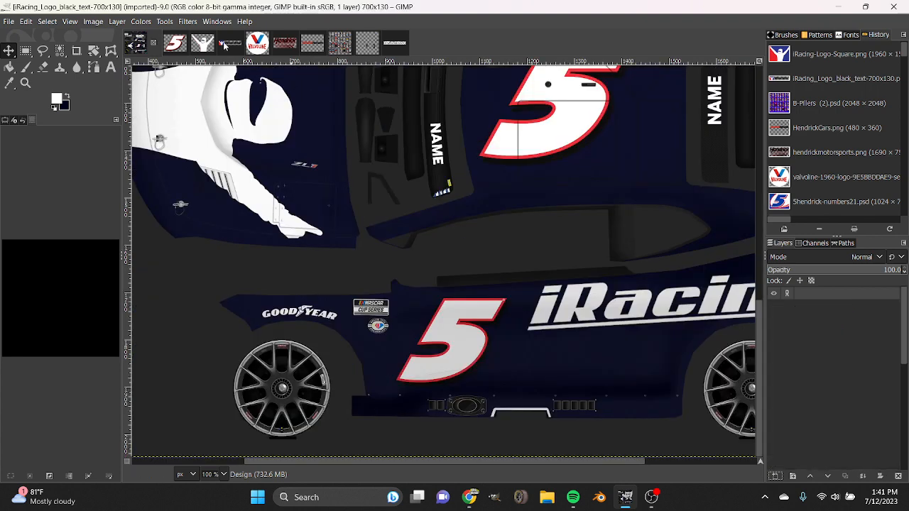
{"action": "left_click", "coordinate": [9, 83]}
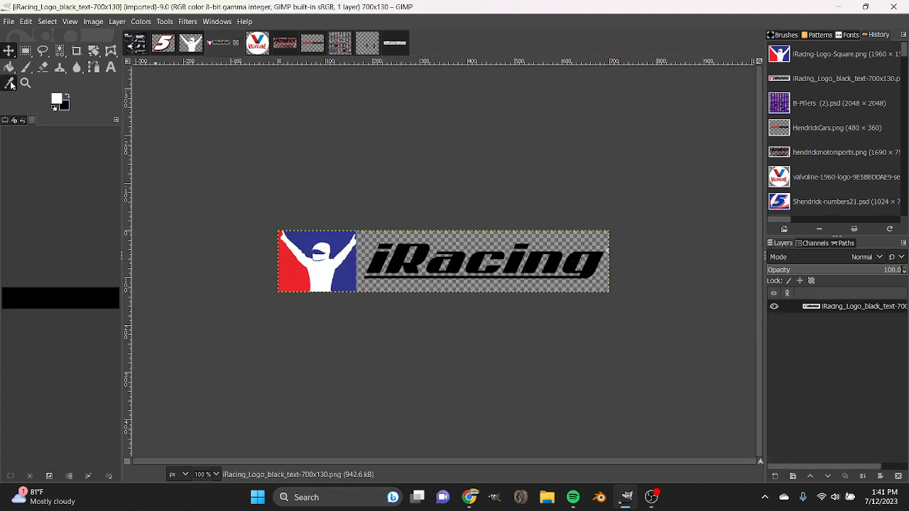
{"action": "left_click", "coordinate": [299, 273]}
{"action": "left_click", "coordinate": [163, 43]}
{"action": "left_click", "coordinate": [136, 43]}
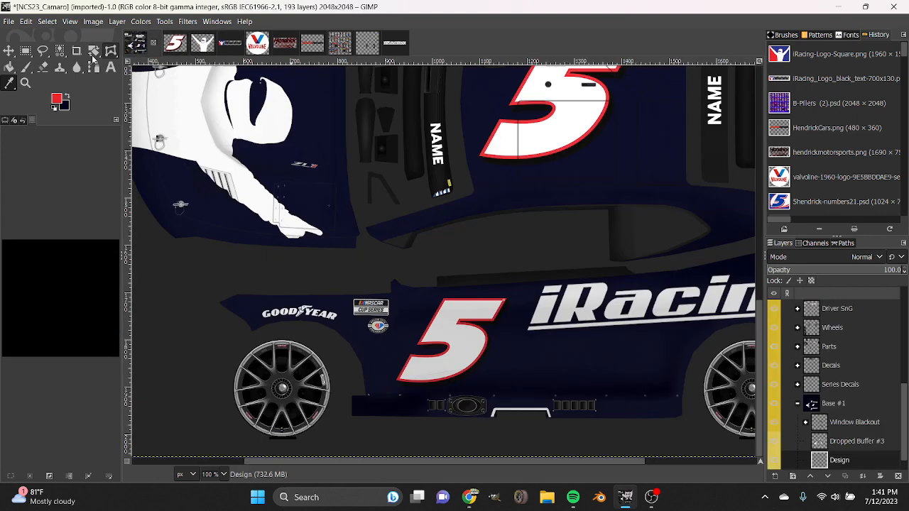
{"action": "left_click", "coordinate": [43, 51]}
{"action": "left_click_drag", "start_coordinate": [487, 461], "coordinate": [551, 481]}
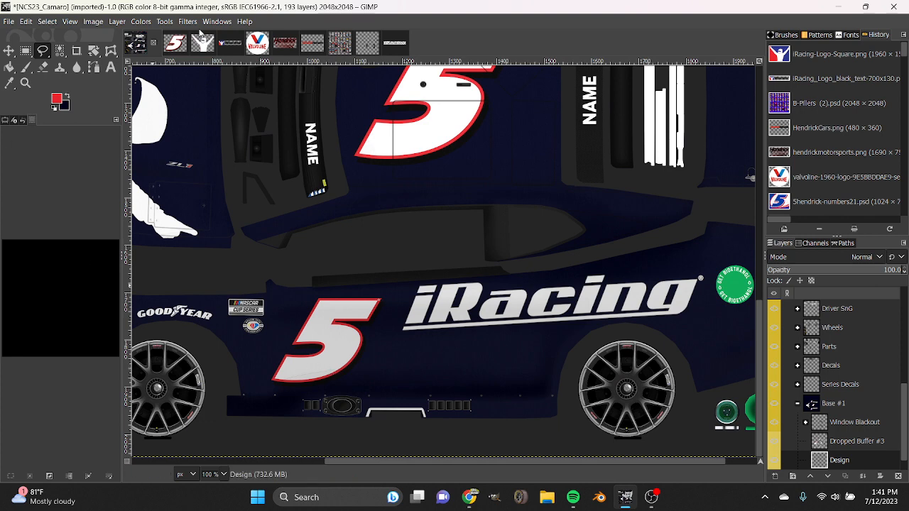
Sample the blue of the iRacing logo image as the foreground colour and return to the Camaro template.
{"action": "left_click", "coordinate": [228, 43]}
{"action": "left_click", "coordinate": [10, 83]}
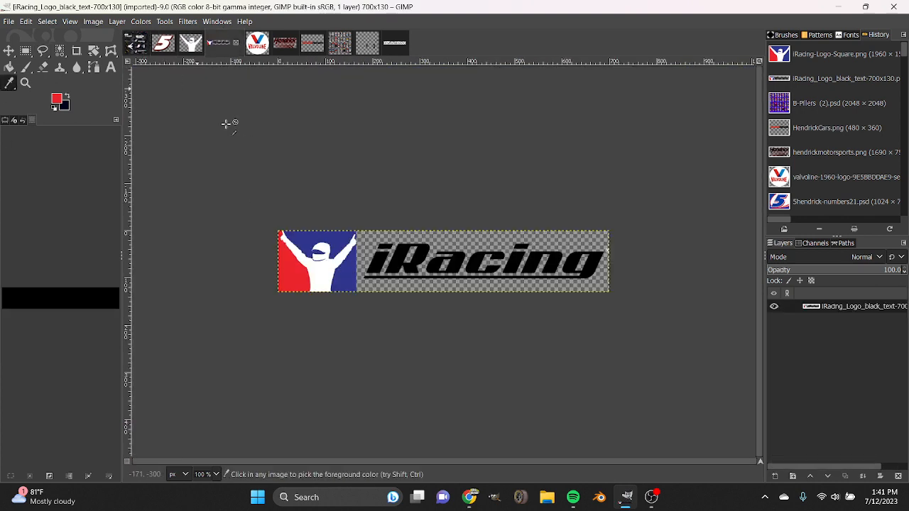
{"action": "left_click", "coordinate": [136, 43]}
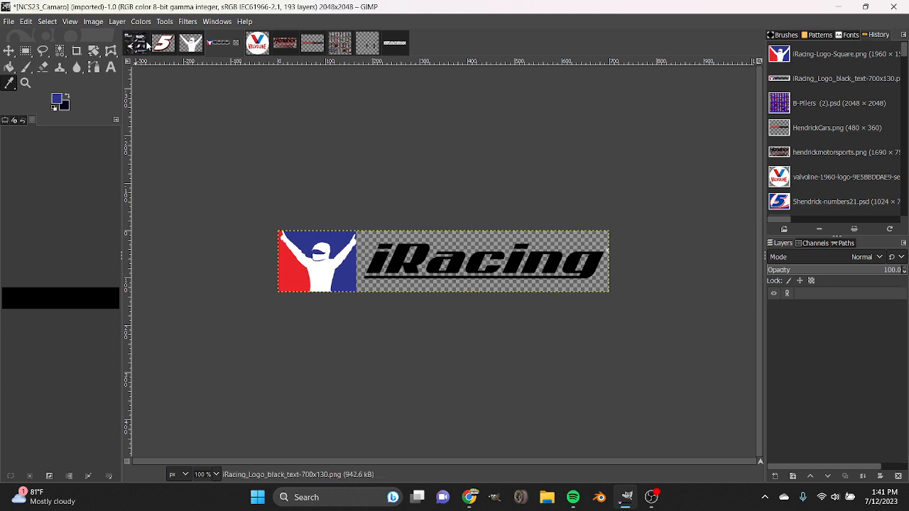
{"action": "key", "text": "f"}
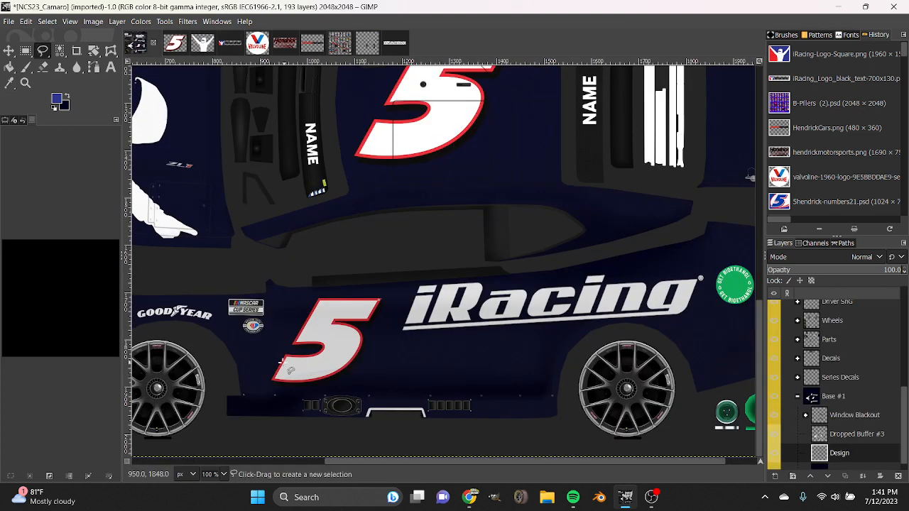
Try an angular blue stripe along the lower car side from the front wheel arch to the rear fender, and undo the fill and selection.
{"action": "left_click", "coordinate": [225, 372]}
{"action": "left_click", "coordinate": [451, 359]}
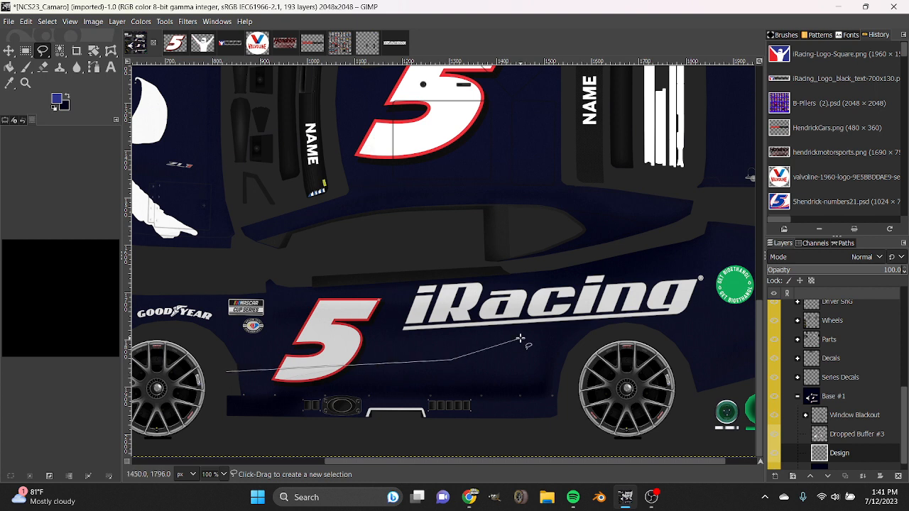
{"action": "left_click", "coordinate": [745, 324]}
{"action": "left_click", "coordinate": [578, 372]}
{"action": "left_click", "coordinate": [373, 394]}
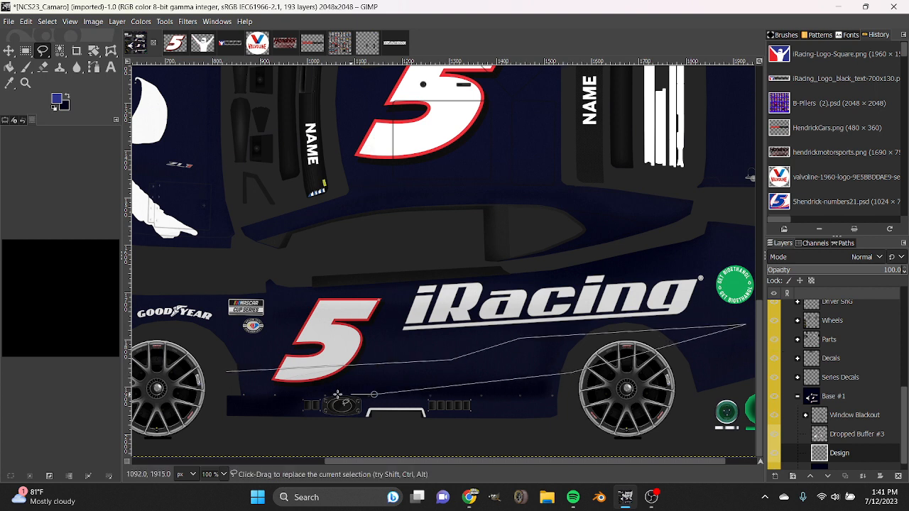
{"action": "left_click", "coordinate": [226, 372]}
{"action": "key", "text": "Return"}
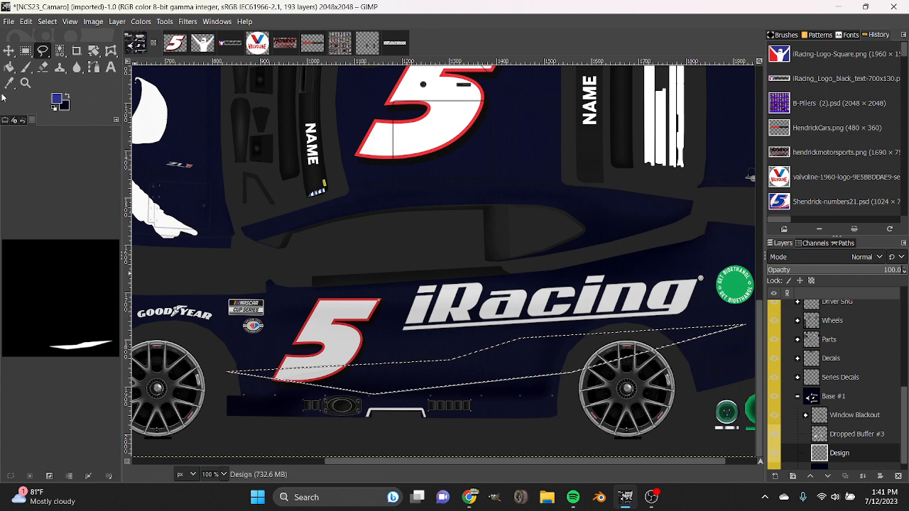
{"action": "left_click", "coordinate": [9, 69]}
{"action": "left_click", "coordinate": [495, 369]}
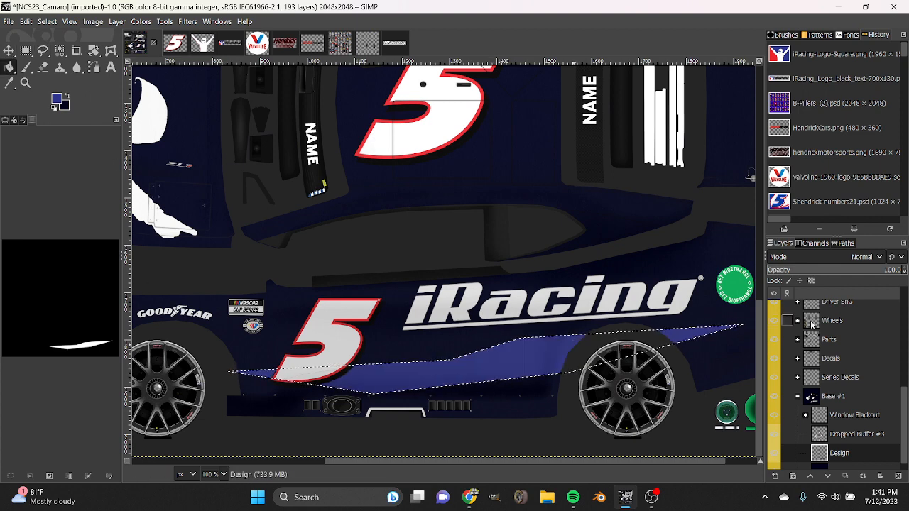
{"action": "key", "text": "ctrl+z"}
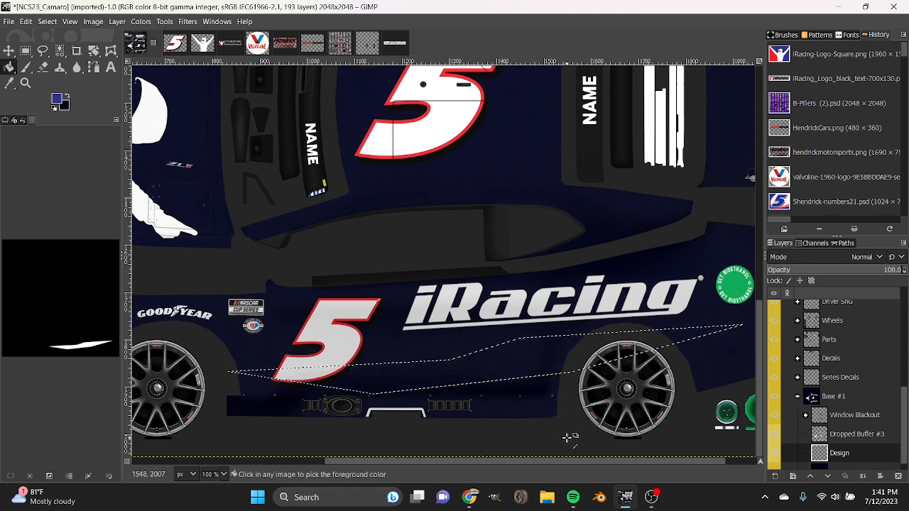
{"action": "key", "text": "ctrl+shift+a"}
Set the foreground colour to white.
{"action": "left_click", "coordinate": [58, 101]}
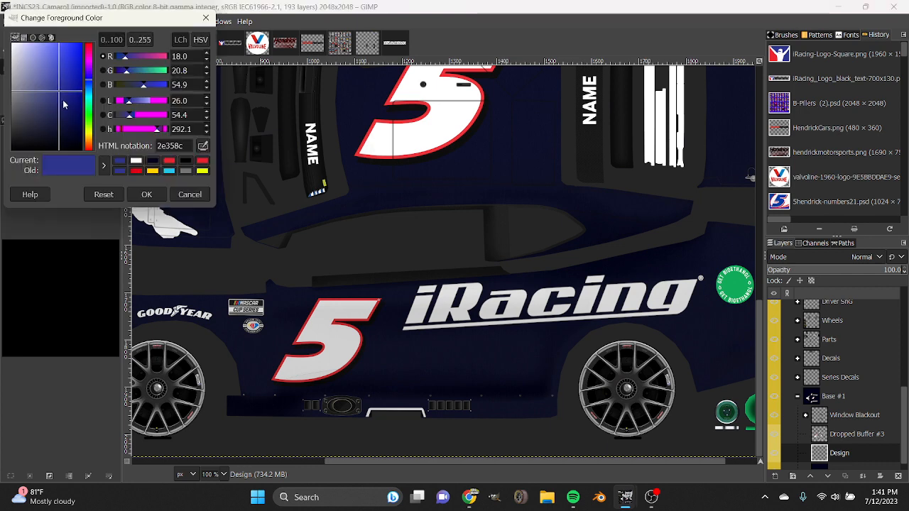
{"action": "left_click_drag", "start_coordinate": [76, 117], "coordinate": [2, 2]}
{"action": "left_click", "coordinate": [160, 191]}
Try a narrow straight white stripe across the lower door between the two wheel arches, and undo its fill and selection.
{"action": "left_click", "coordinate": [42, 51]}
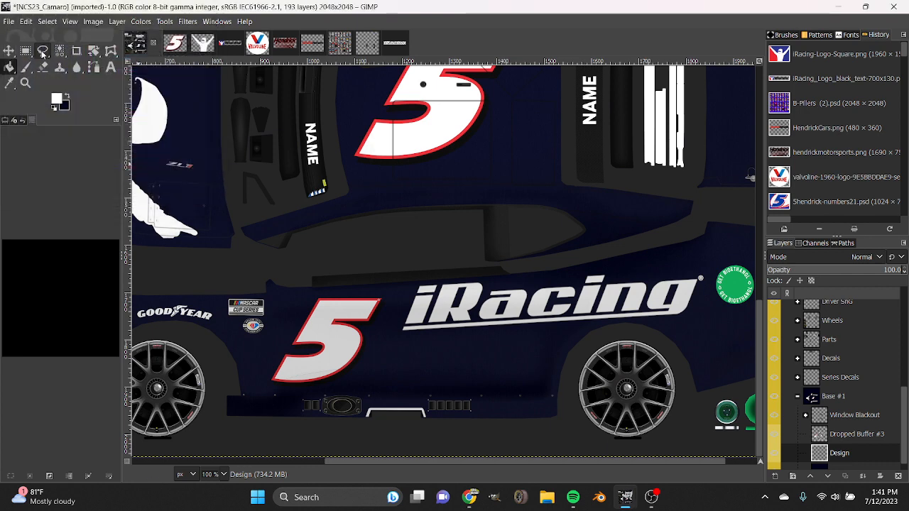
{"action": "left_click", "coordinate": [221, 361]}
{"action": "left_click", "coordinate": [607, 342]}
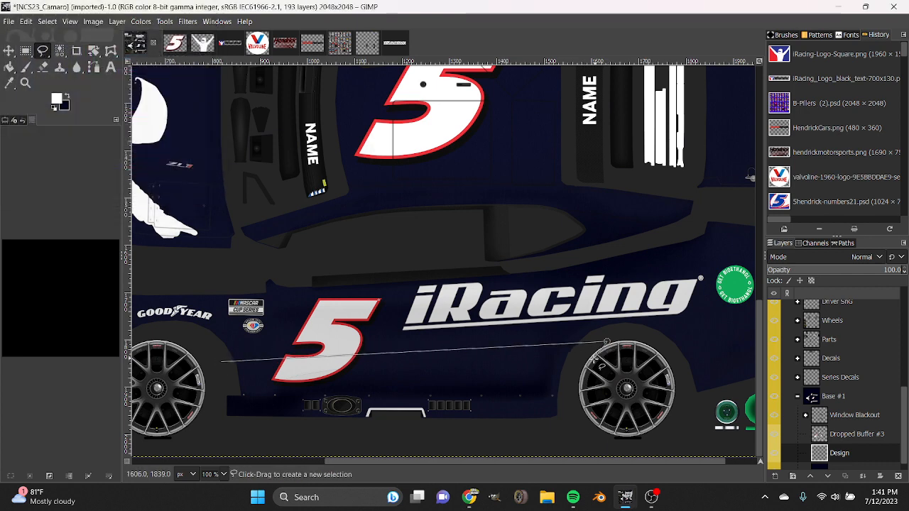
{"action": "left_click", "coordinate": [594, 358]}
{"action": "left_click", "coordinate": [221, 372]}
{"action": "left_click", "coordinate": [222, 362]}
{"action": "left_click", "coordinate": [9, 66]}
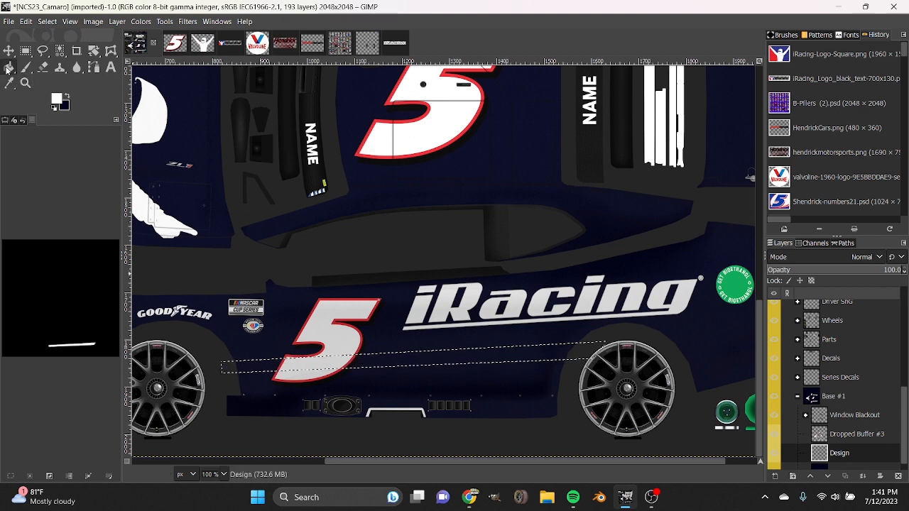
{"action": "left_click", "coordinate": [488, 362]}
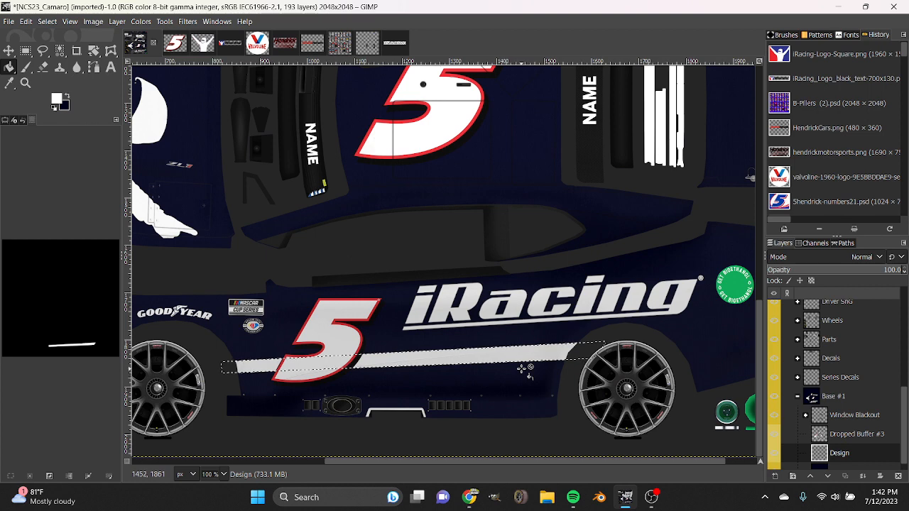
{"action": "key", "text": "ctrl+z"}
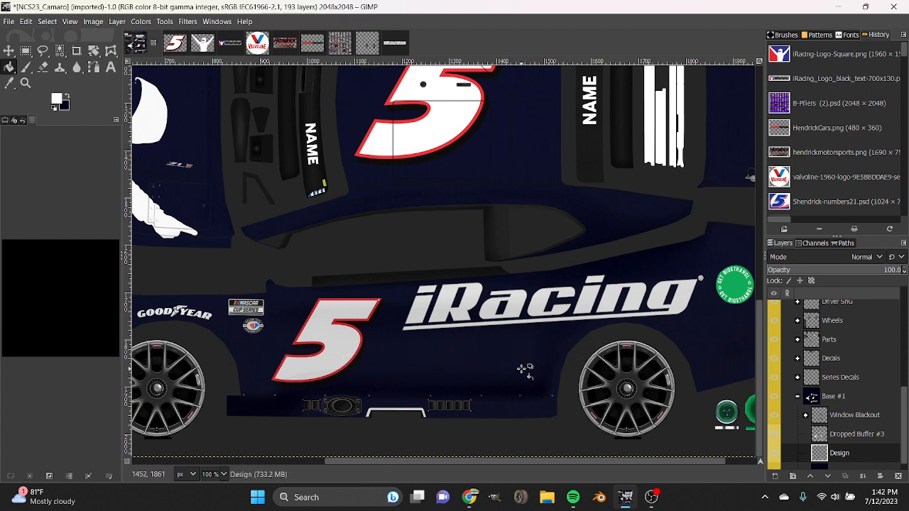
{"action": "key", "text": "ctrl+z"}
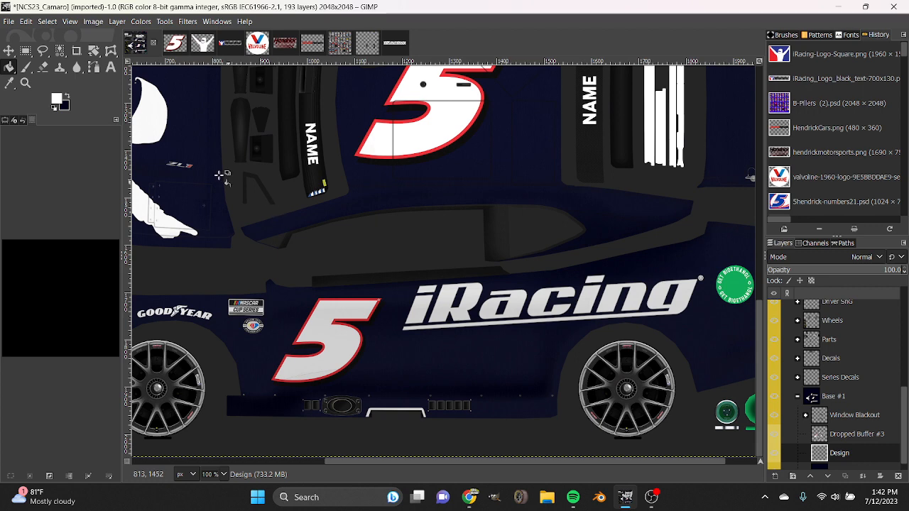
Set the foreground colour to the red sampled from the iRacing logo image and return to the Camaro template.
{"action": "left_click", "coordinate": [230, 44]}
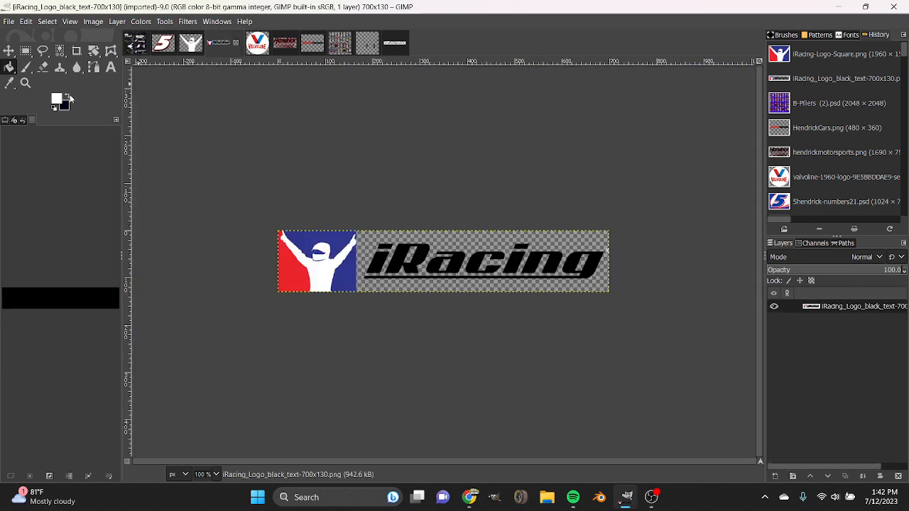
{"action": "left_click", "coordinate": [10, 83]}
{"action": "left_click", "coordinate": [283, 267]}
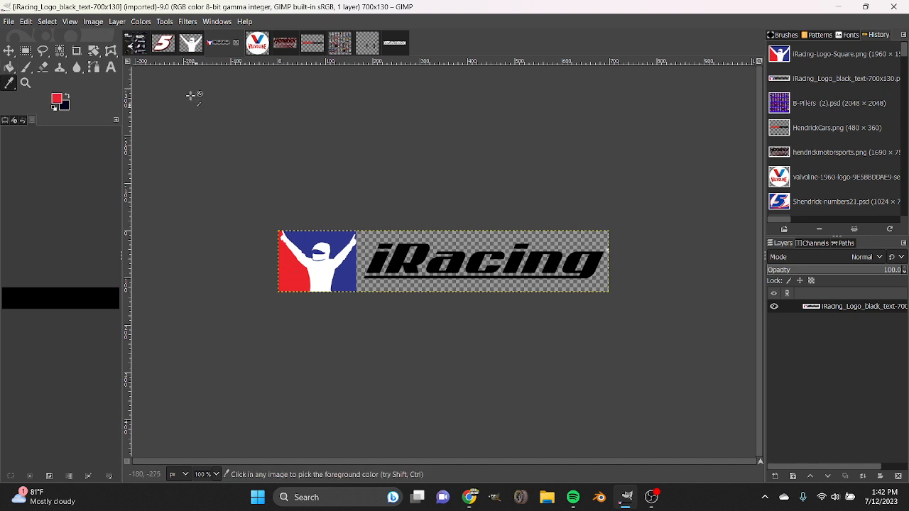
{"action": "left_click", "coordinate": [147, 48]}
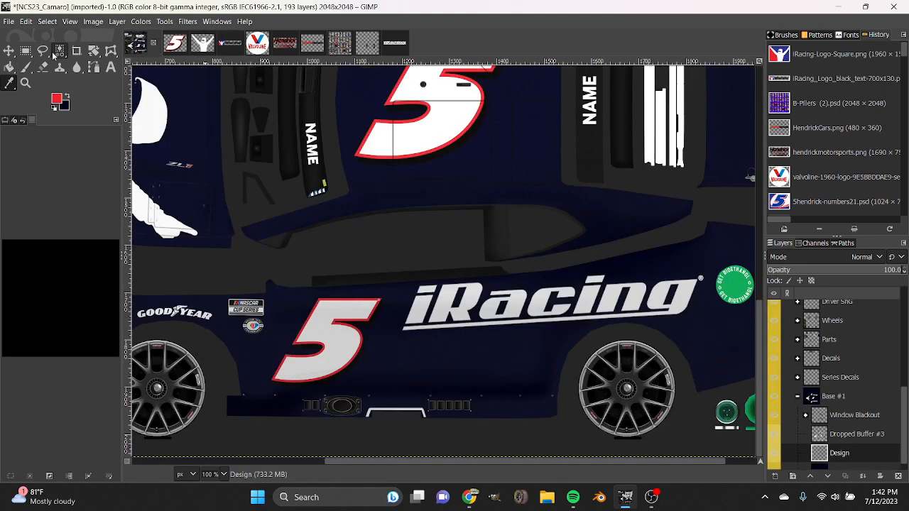
{"action": "left_click", "coordinate": [42, 50]}
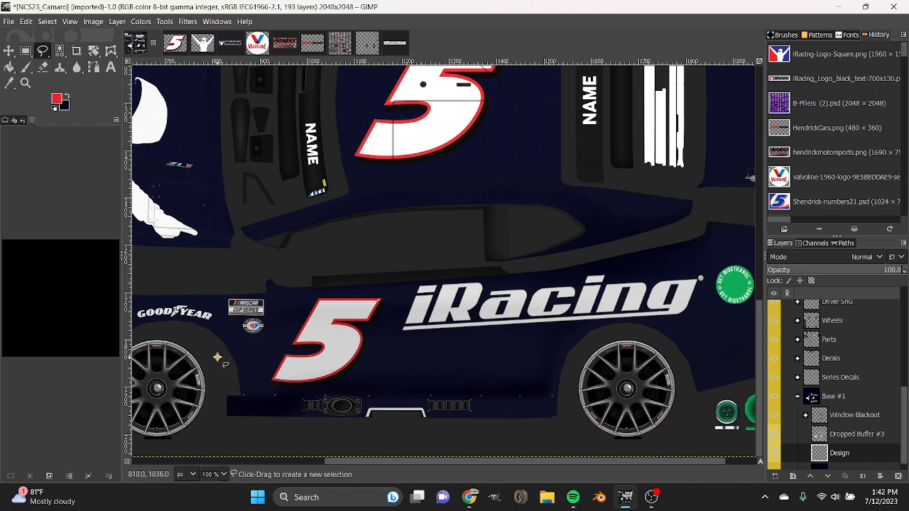
{"action": "left_click", "coordinate": [218, 357]}
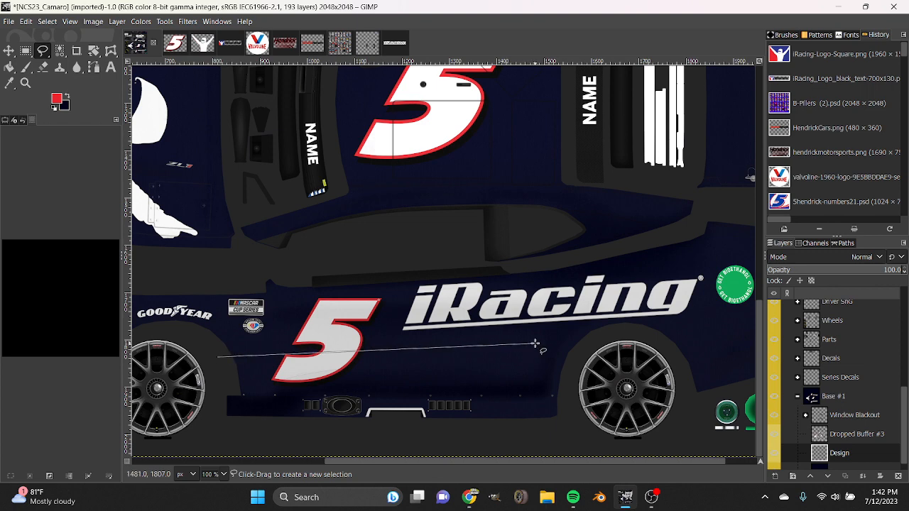
{"action": "left_click_drag", "start_coordinate": [472, 462], "coordinate": [502, 459]}
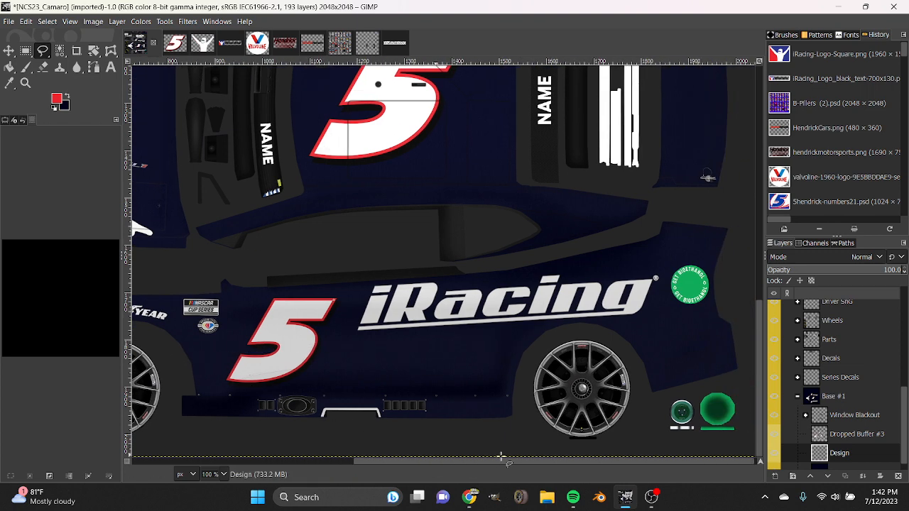
{"action": "left_click", "coordinate": [174, 357]}
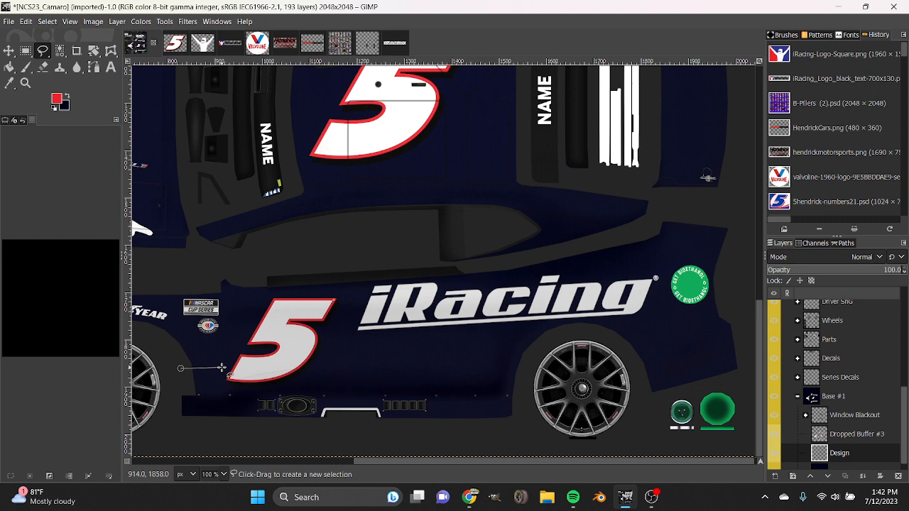
{"action": "key", "text": "Escape"}
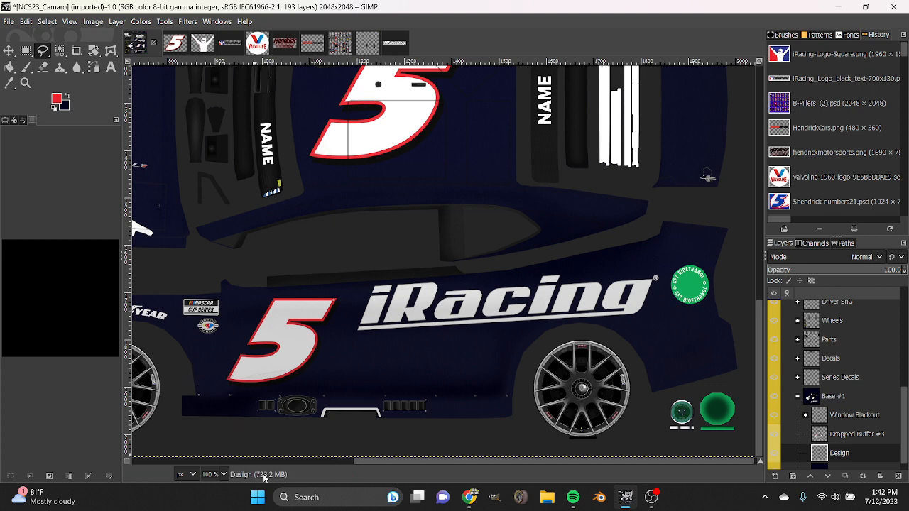
{"action": "scroll", "coordinate": [206, 471], "scroll_direction": "up", "scroll_amount": 1}
{"action": "scroll", "coordinate": [288, 409], "scroll_direction": "down", "scroll_amount": 5}
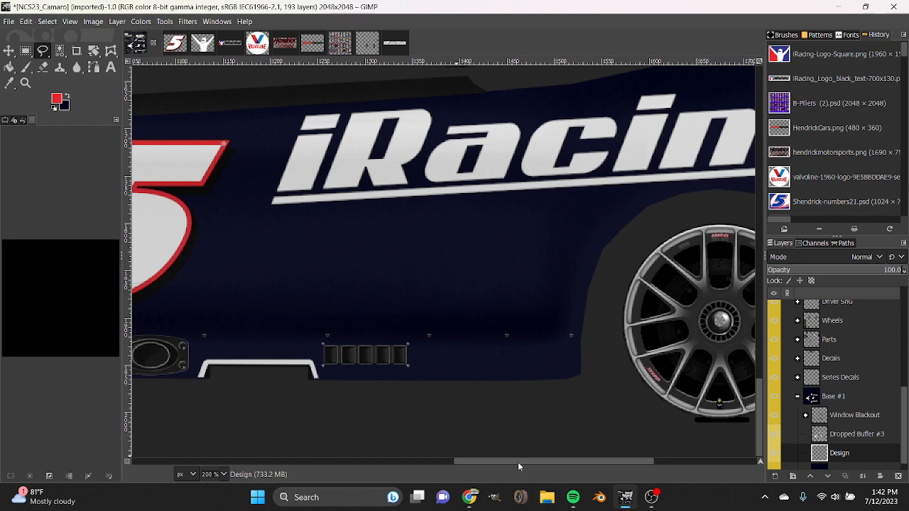
{"action": "left_click_drag", "start_coordinate": [517, 461], "coordinate": [442, 460]}
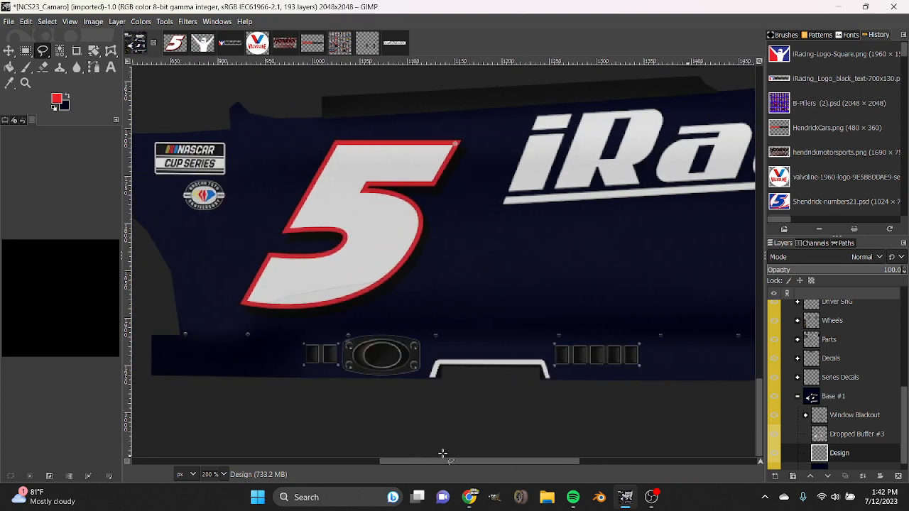
{"action": "left_click", "coordinate": [148, 280]}
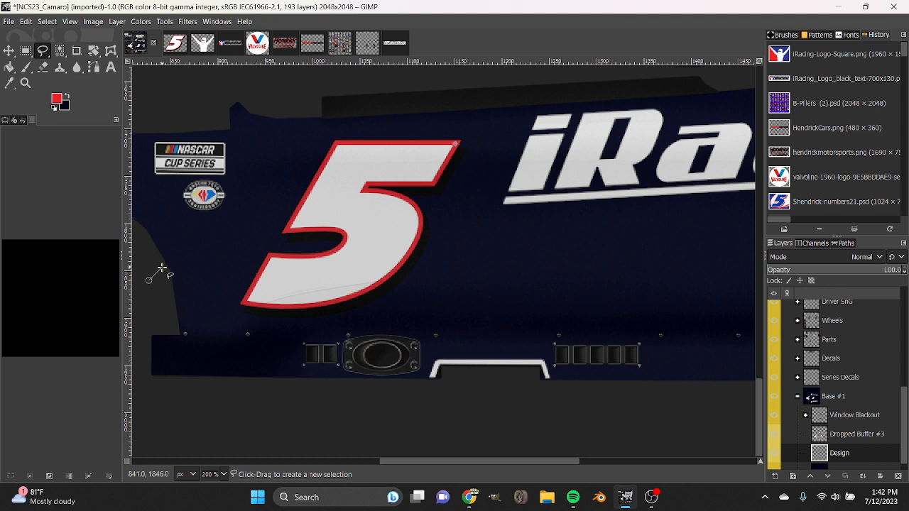
{"action": "scroll", "coordinate": [219, 473], "scroll_direction": "down", "scroll_amount": 1}
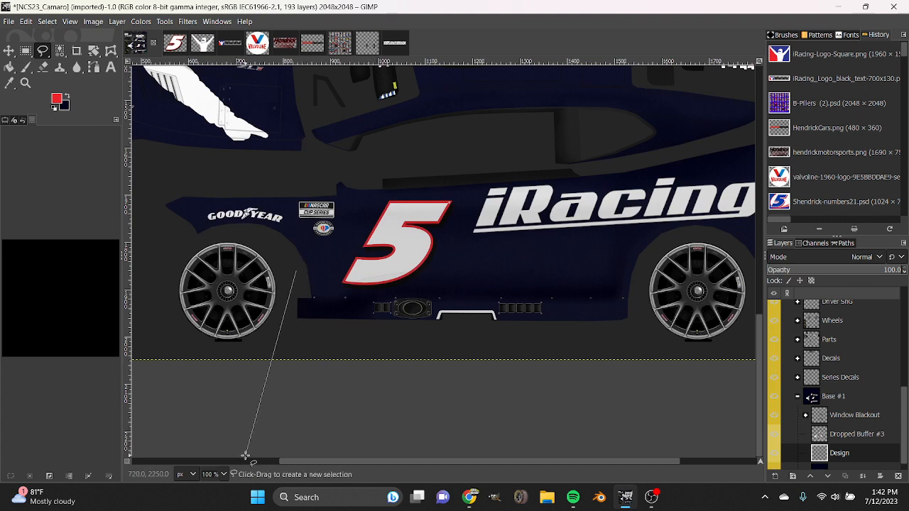
{"action": "scroll", "coordinate": [217, 475], "scroll_direction": "up", "scroll_amount": 1}
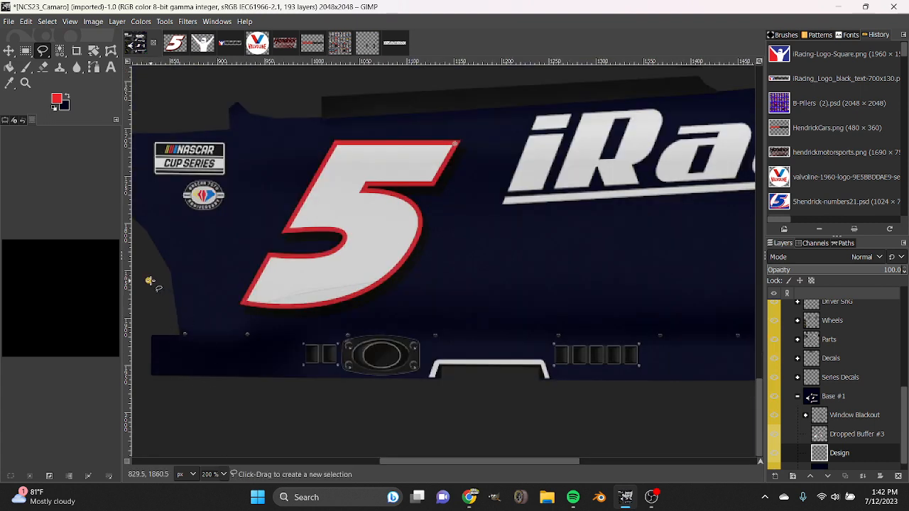
Reset the colours to black and white, with white as the foreground colour.
{"action": "left_click", "coordinate": [54, 108]}
{"action": "left_click", "coordinate": [68, 96]}
{"action": "left_click", "coordinate": [145, 255]}
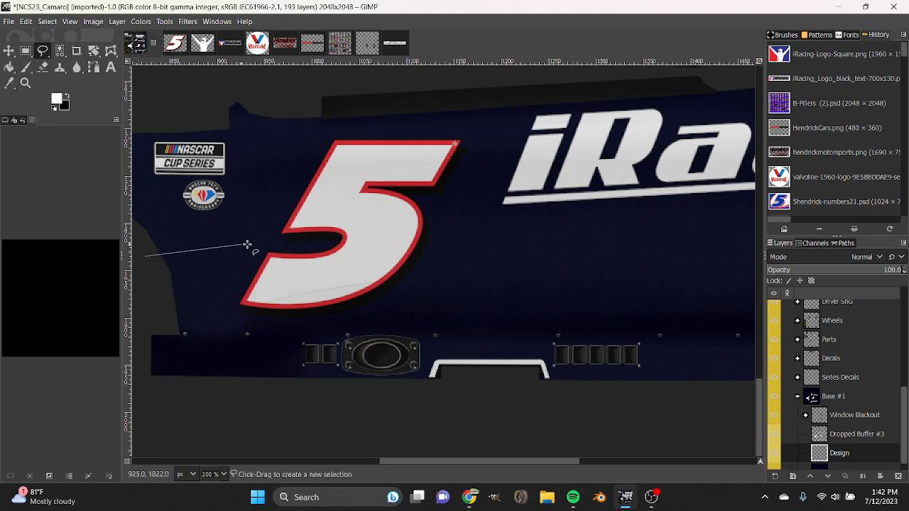
{"action": "left_click", "coordinate": [289, 239]}
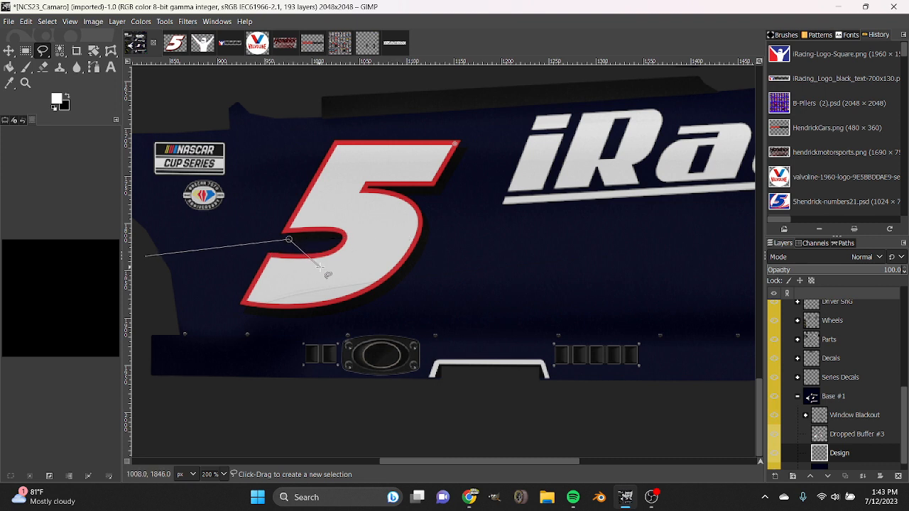
{"action": "left_click", "coordinate": [326, 268]}
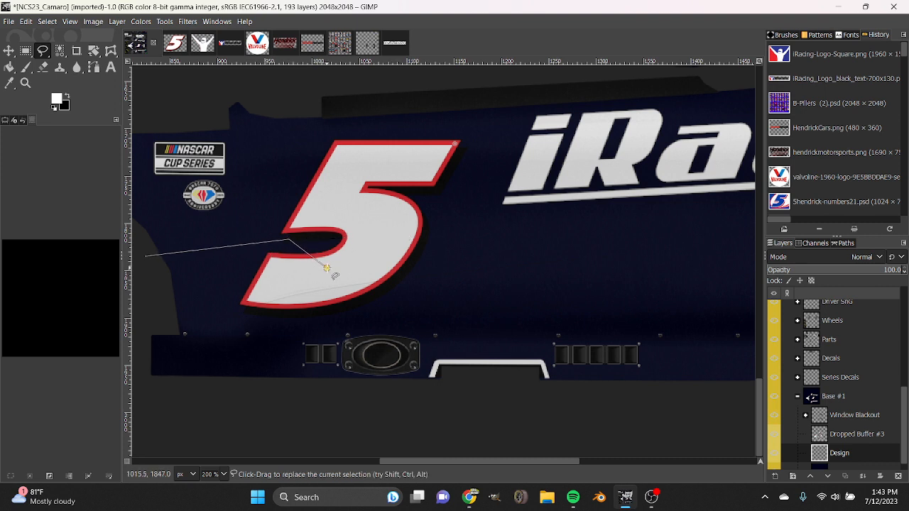
{"action": "left_click", "coordinate": [462, 248]}
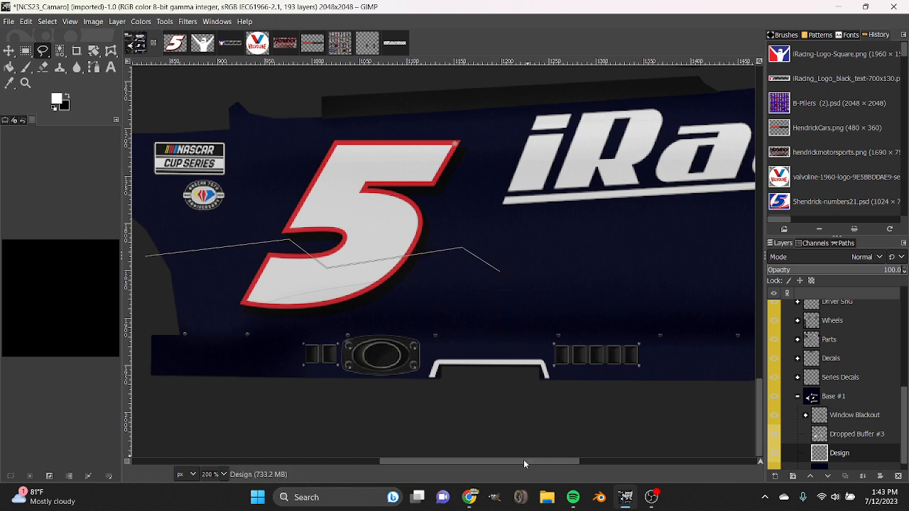
{"action": "left_click_drag", "start_coordinate": [524, 459], "coordinate": [556, 463]}
{"action": "key", "text": "1"}
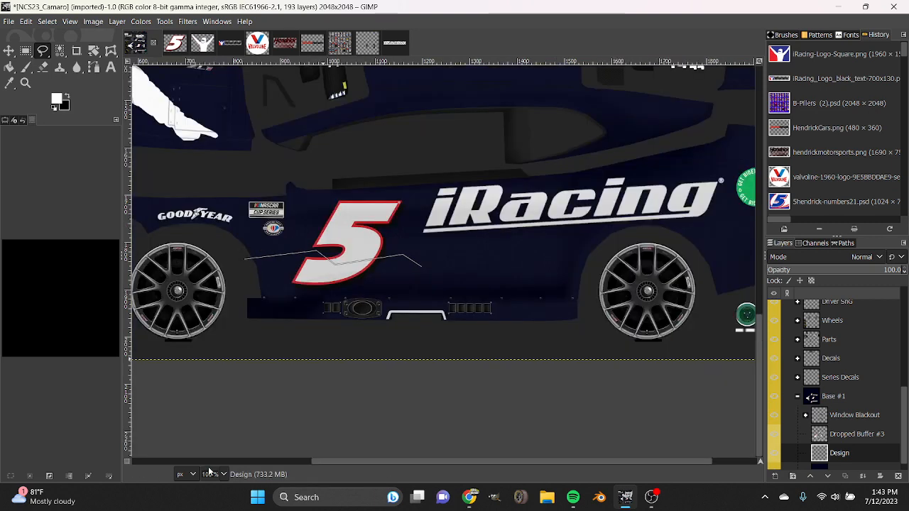
{"action": "left_click_drag", "start_coordinate": [244, 260], "coordinate": [236, 256]}
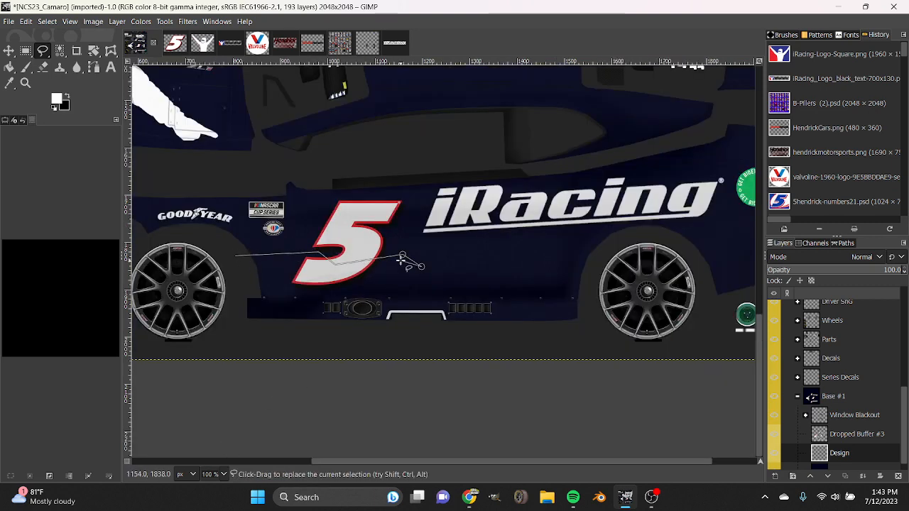
{"action": "left_click_drag", "start_coordinate": [404, 254], "coordinate": [405, 259]}
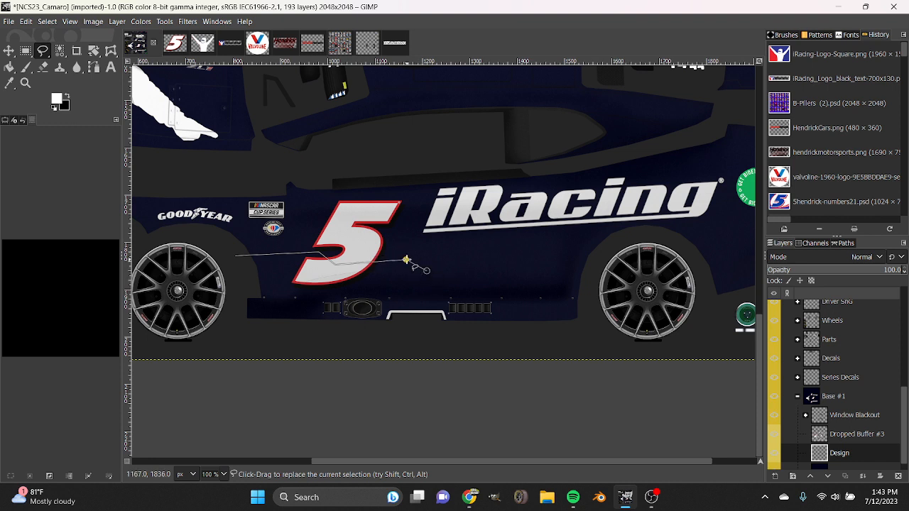
{"action": "left_click", "coordinate": [467, 455]}
{"action": "left_click", "coordinate": [505, 451]}
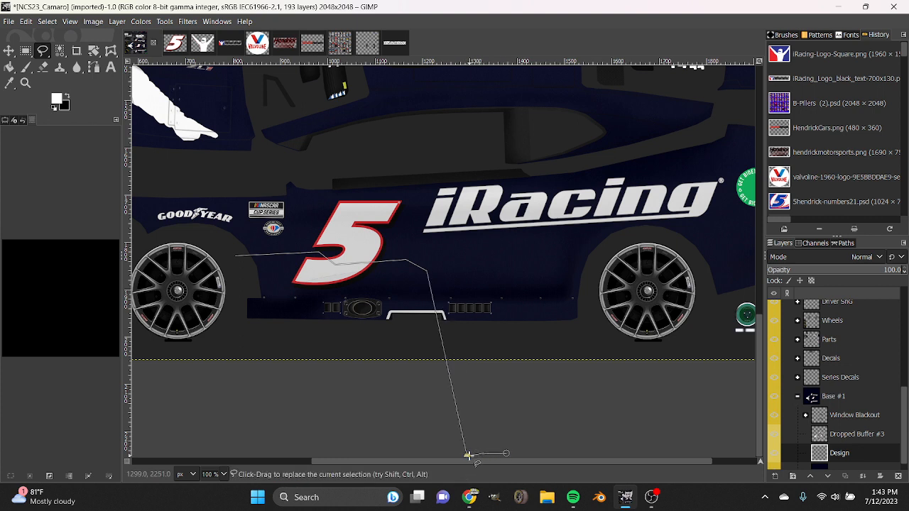
{"action": "left_click", "coordinate": [560, 398]}
{"action": "left_click", "coordinate": [236, 255]}
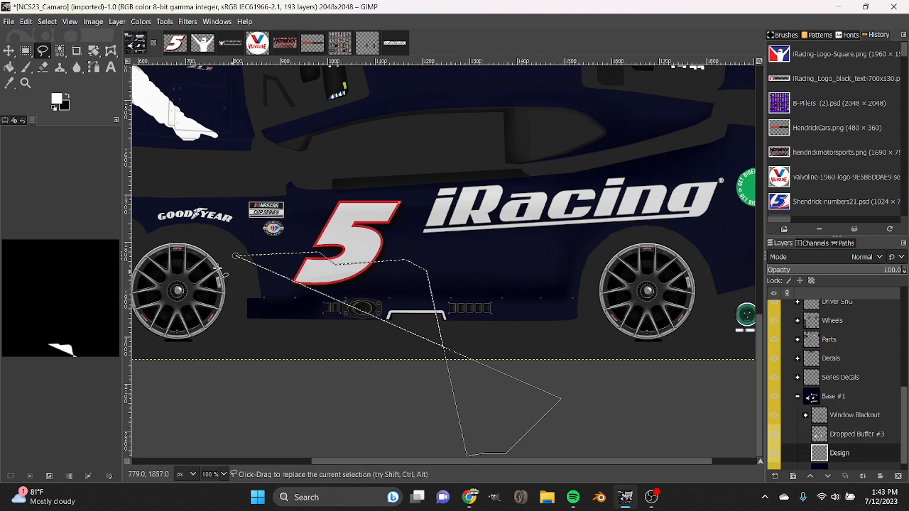
{"action": "key", "text": "Escape"}
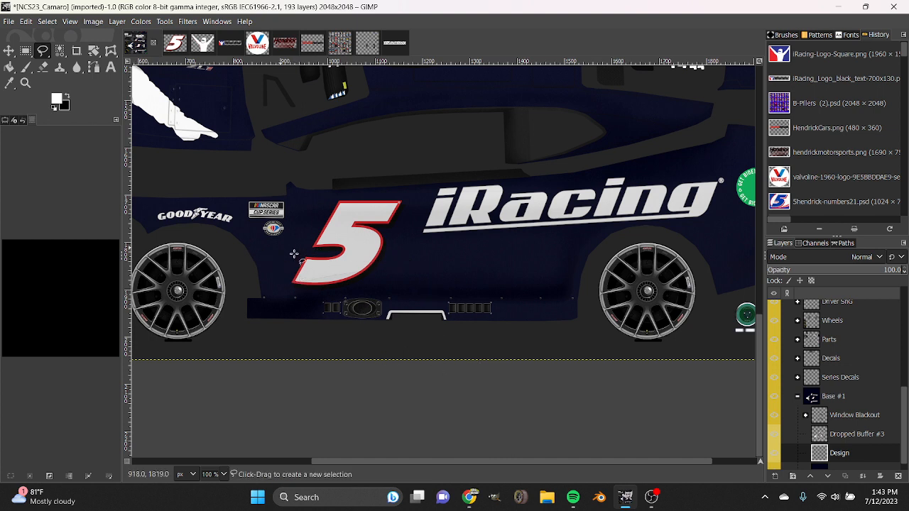
Select the lower car side with a closed Free Select outline, its upper edge stepping down twice before the rear wheel and sloping down at the rear fender.
{"action": "left_click", "coordinate": [237, 254]}
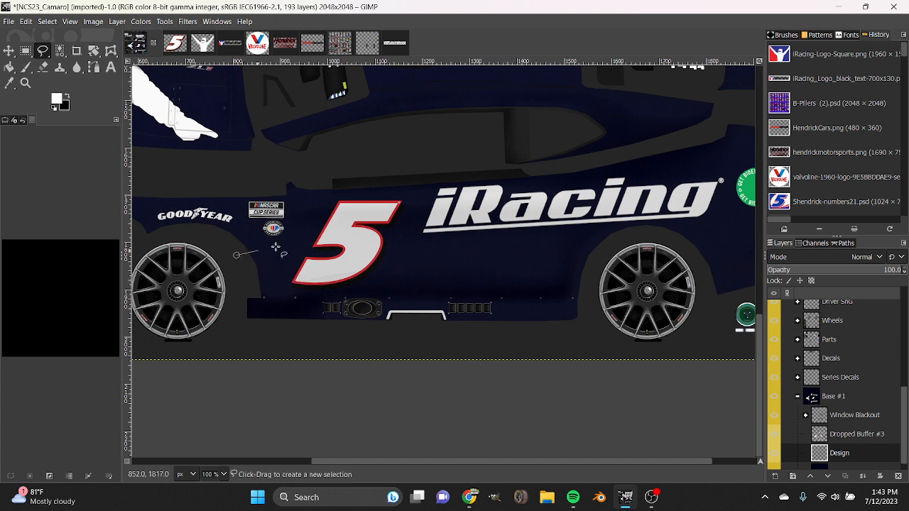
{"action": "left_click", "coordinate": [347, 260]}
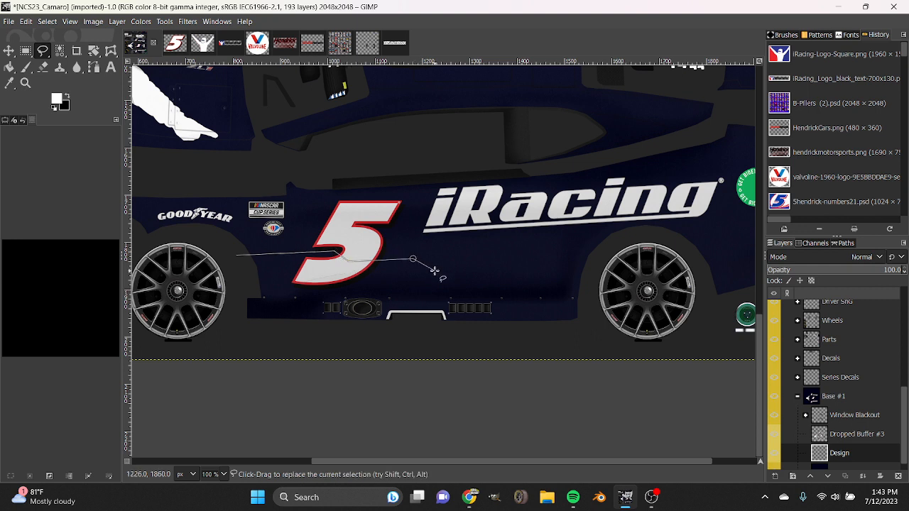
{"action": "left_click", "coordinate": [435, 270]}
{"action": "scroll", "coordinate": [690, 442], "scroll_direction": "right", "scroll_amount": 3}
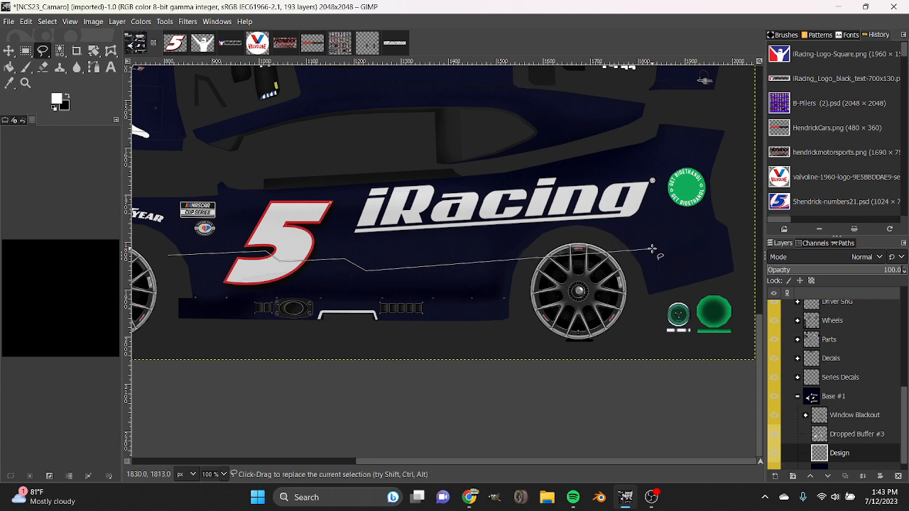
{"action": "left_click", "coordinate": [627, 254]}
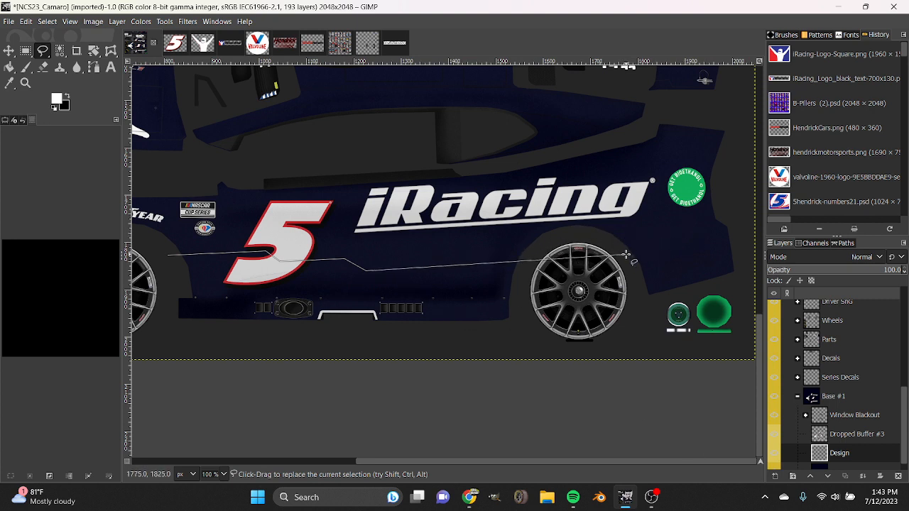
{"action": "left_click", "coordinate": [703, 239]}
{"action": "left_click", "coordinate": [743, 276]}
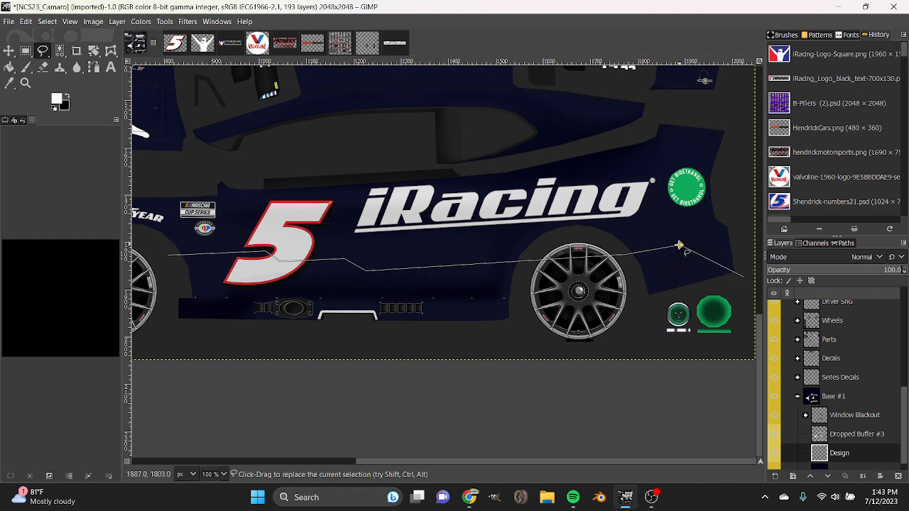
{"action": "left_click_drag", "start_coordinate": [679, 245], "coordinate": [651, 251]}
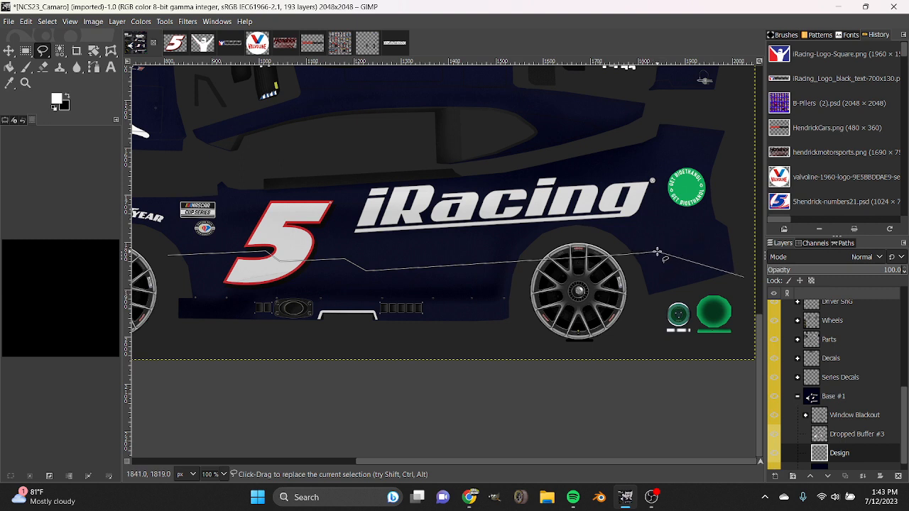
{"action": "left_click_drag", "start_coordinate": [746, 278], "coordinate": [700, 262]}
{"action": "left_click", "coordinate": [710, 291]}
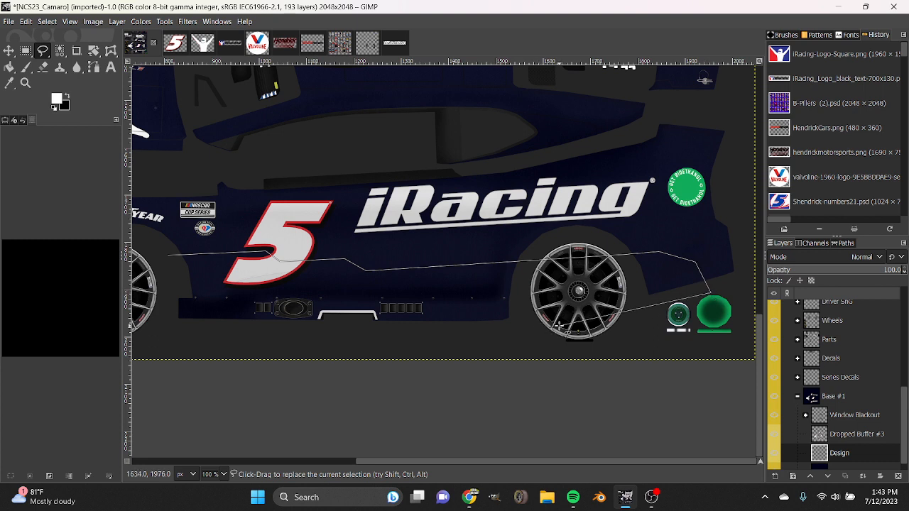
{"action": "left_click", "coordinate": [152, 326]}
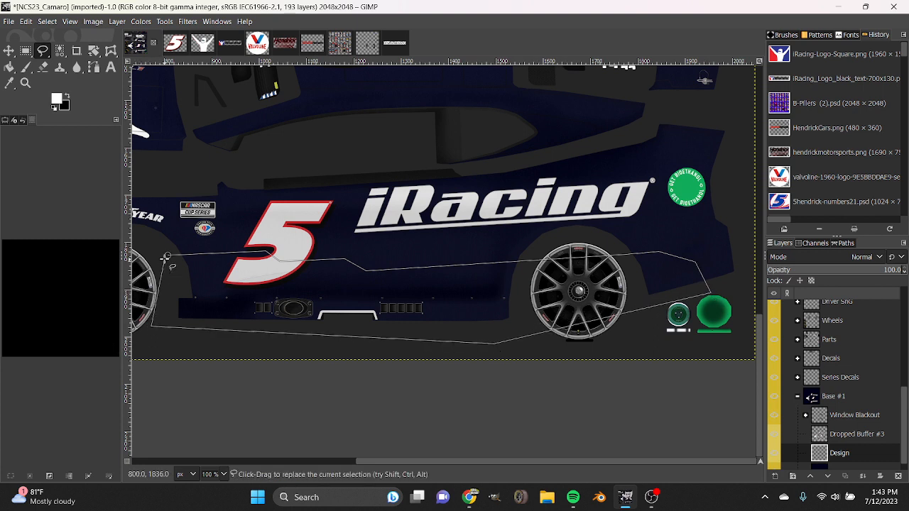
{"action": "double_click", "coordinate": [168, 254]}
Fill the selected lower side area with white on the Design layer and clear the selection.
{"action": "left_click", "coordinate": [8, 67]}
{"action": "left_click", "coordinate": [334, 301]}
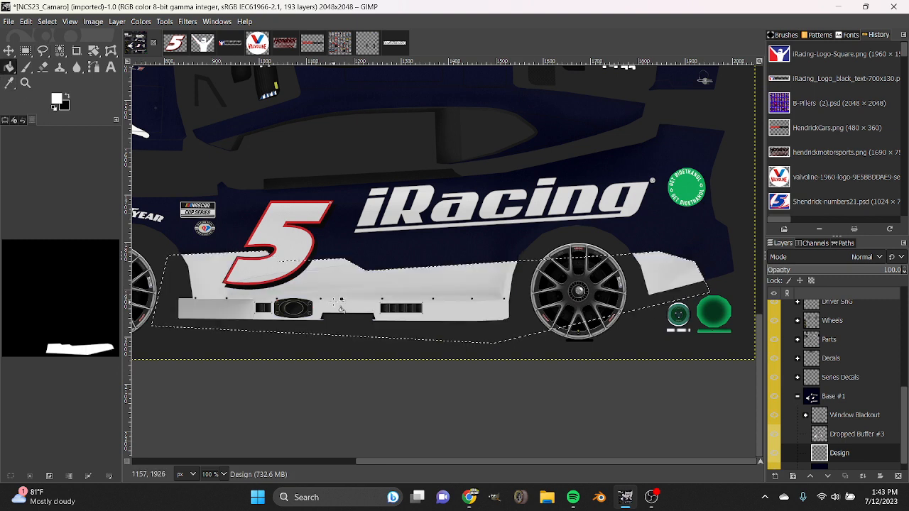
{"action": "left_click", "coordinate": [30, 476]}
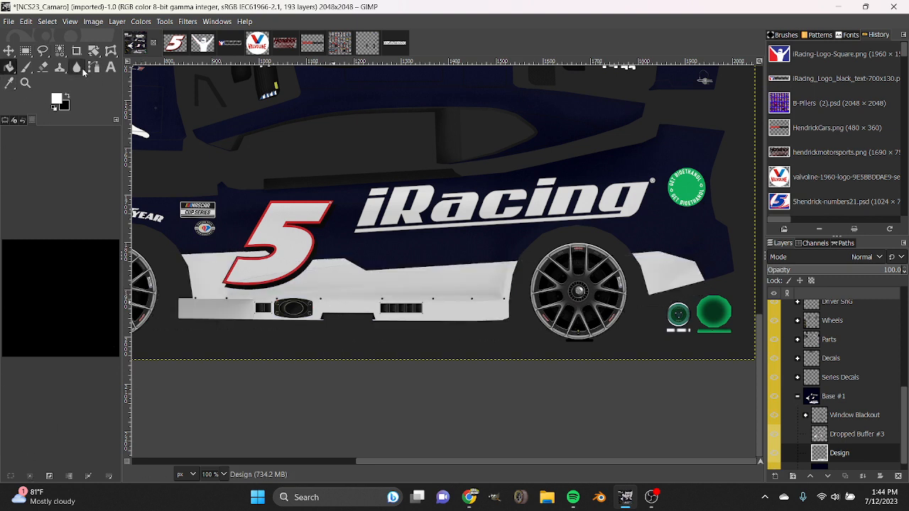
Set the background colour to the saved blue 2e358c and the foreground colour to the saved red.
{"action": "left_click", "coordinate": [56, 98]}
{"action": "left_click", "coordinate": [139, 163]}
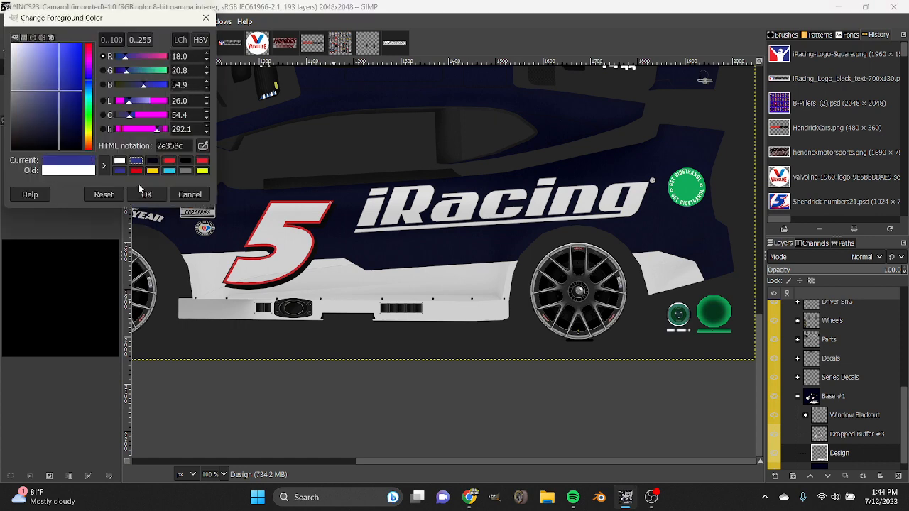
{"action": "left_click", "coordinate": [147, 194]}
{"action": "left_click", "coordinate": [55, 99]}
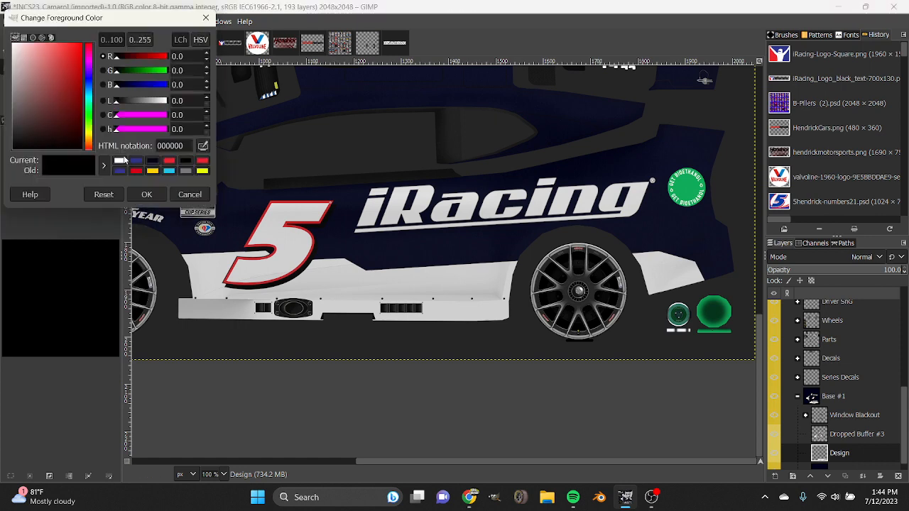
{"action": "left_click", "coordinate": [169, 162]}
{"action": "left_click", "coordinate": [146, 194]}
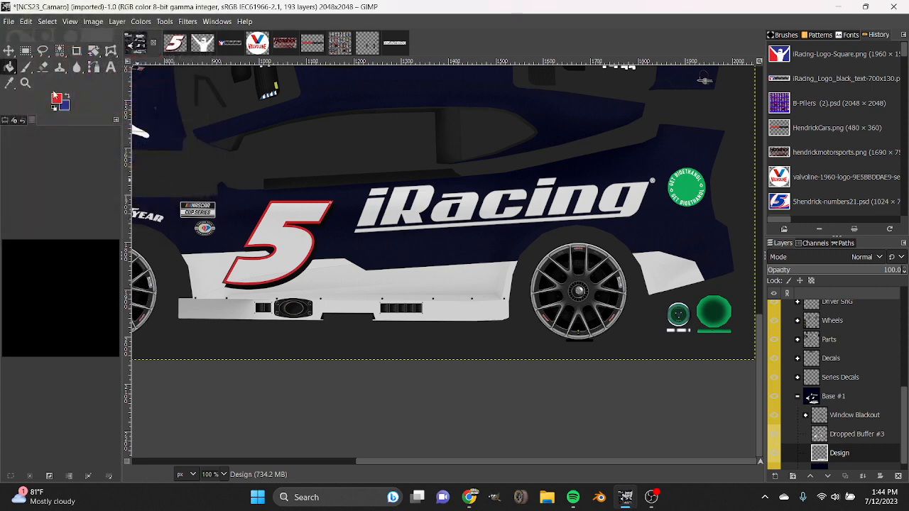
Hide the Dropped Buffer #3 layer with the number and logo decals to uncover the white panel's stepped edge.
{"action": "left_click", "coordinate": [43, 50]}
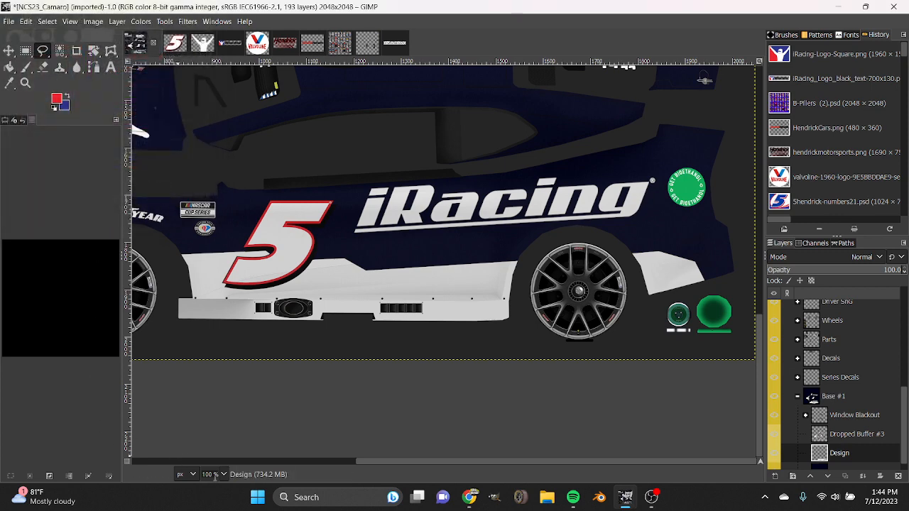
{"action": "key", "text": "2"}
{"action": "left_click_drag", "start_coordinate": [480, 461], "coordinate": [363, 460]}
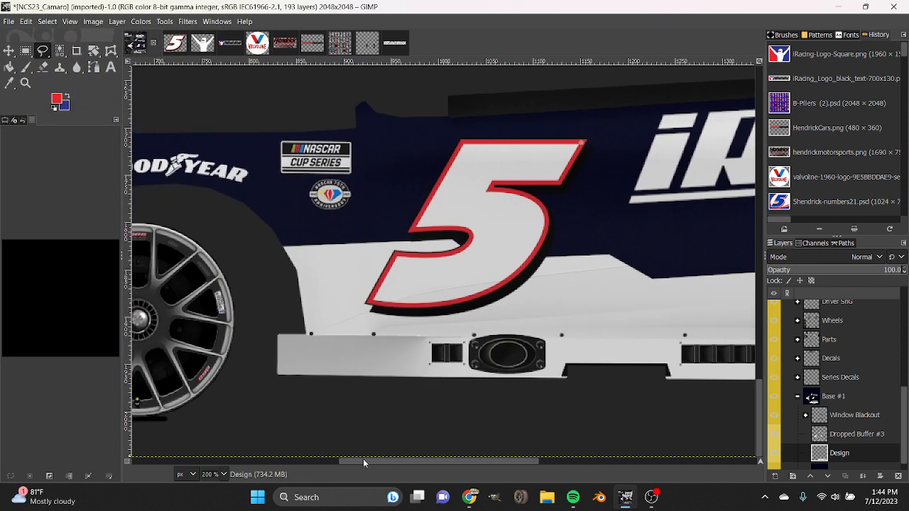
{"action": "left_click", "coordinate": [771, 435]}
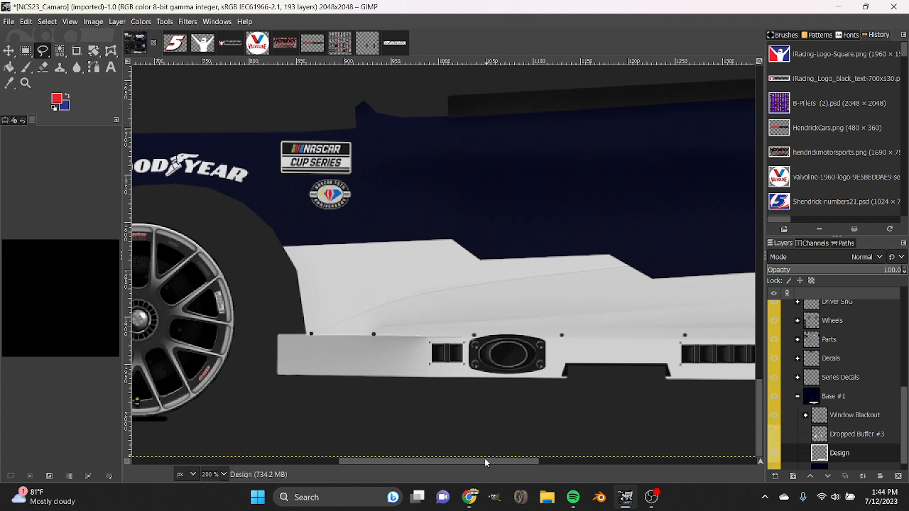
{"action": "mouse_move", "coordinate": [485, 461]}
{"action": "left_mouse_down"}
{"action": "mouse_move", "coordinate": [709, 462]}
{"action": "mouse_move", "coordinate": [484, 463]}
{"action": "left_mouse_up"}
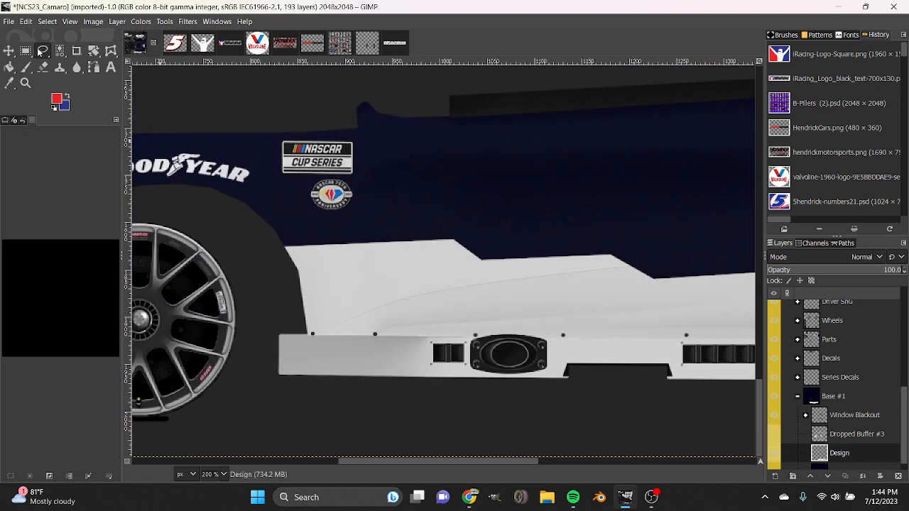
Select a stepped stripe with a closed Free Select outline inside the white panel's upper edge, running from behind the front wheel to the second step's point.
{"action": "left_click", "coordinate": [283, 252]}
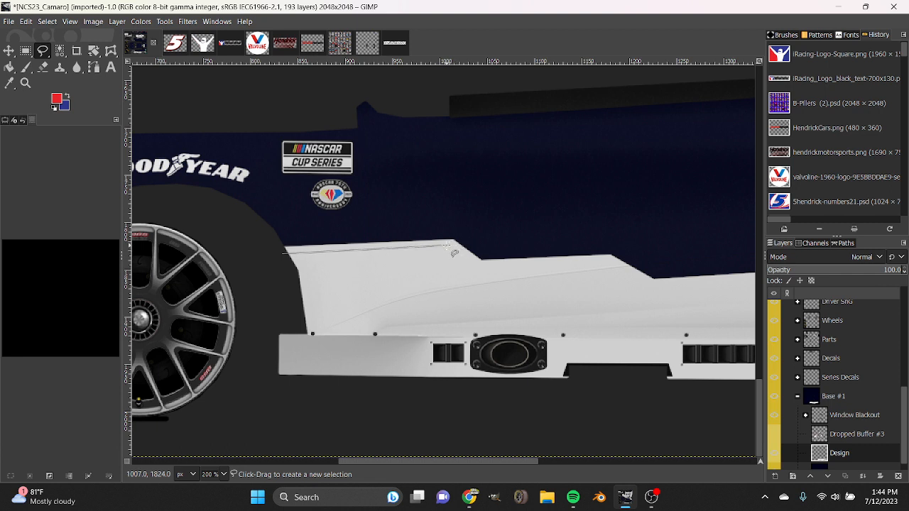
{"action": "left_click", "coordinate": [446, 245]}
{"action": "left_click", "coordinate": [474, 268]}
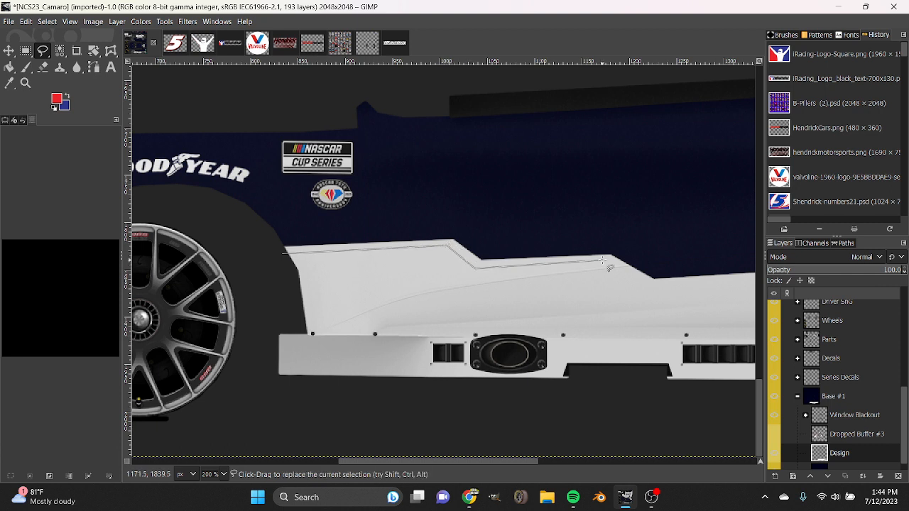
{"action": "left_click", "coordinate": [610, 261]}
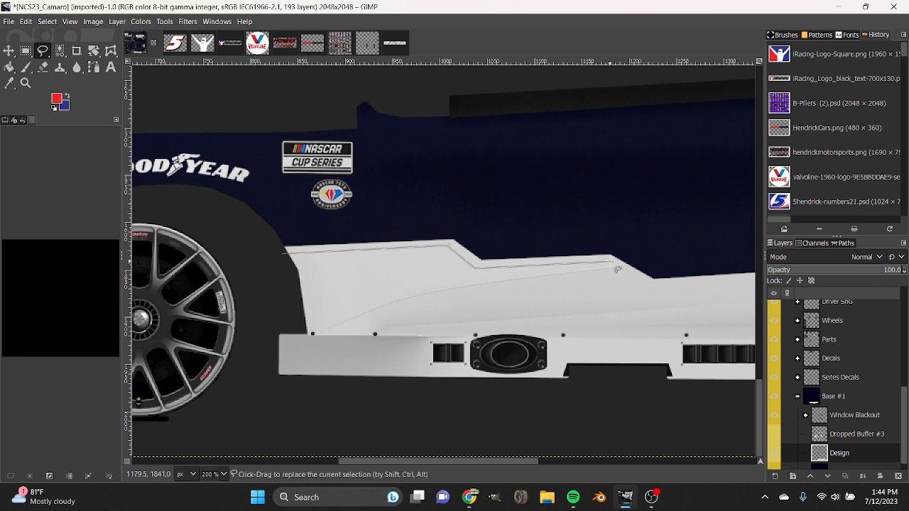
{"action": "left_click", "coordinate": [642, 281]}
{"action": "left_click", "coordinate": [401, 297]}
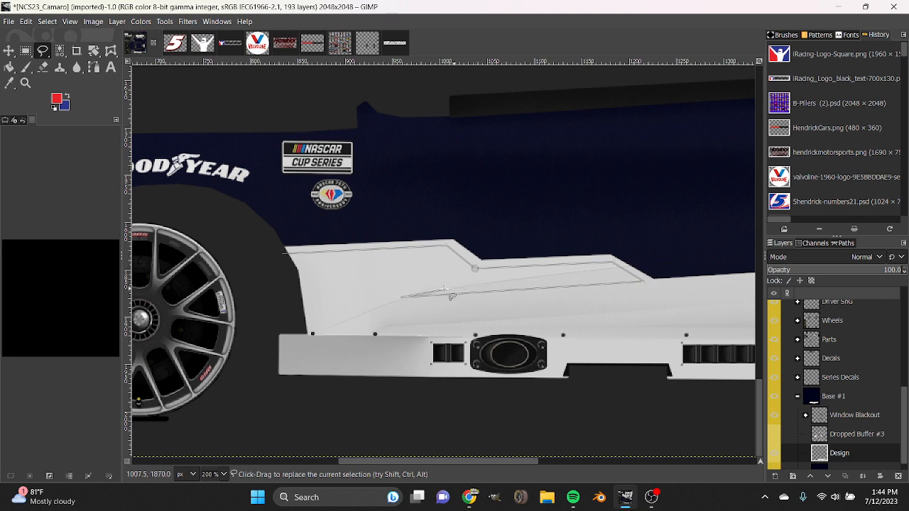
{"action": "left_click_drag", "start_coordinate": [401, 296], "coordinate": [376, 295]}
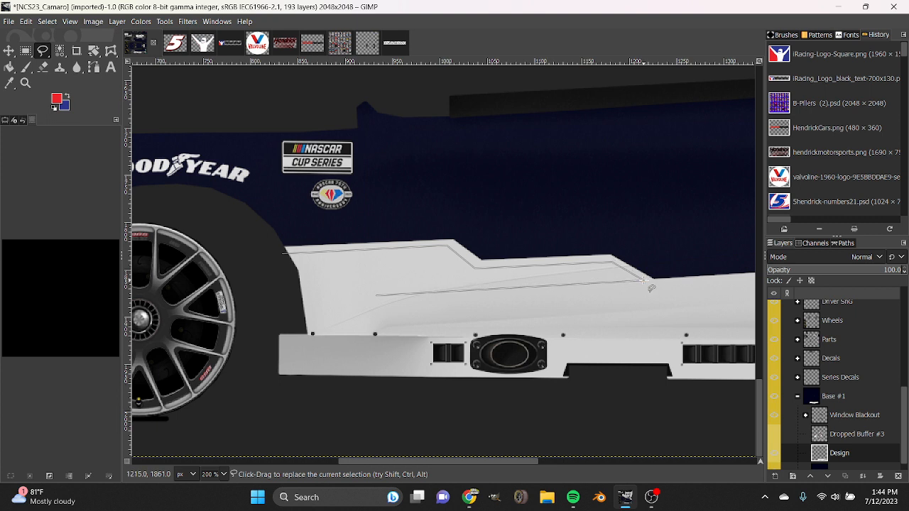
{"action": "left_click", "coordinate": [361, 279]}
{"action": "left_click", "coordinate": [284, 281]}
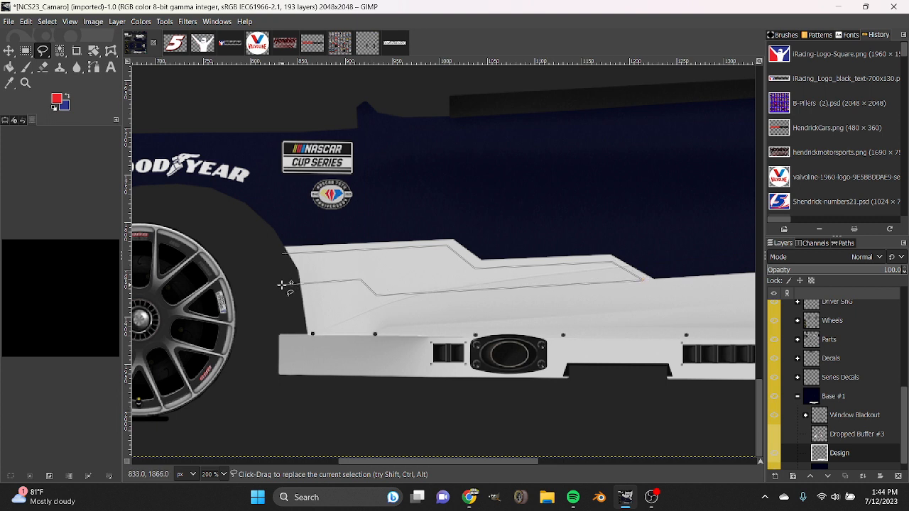
{"action": "left_click", "coordinate": [281, 254]}
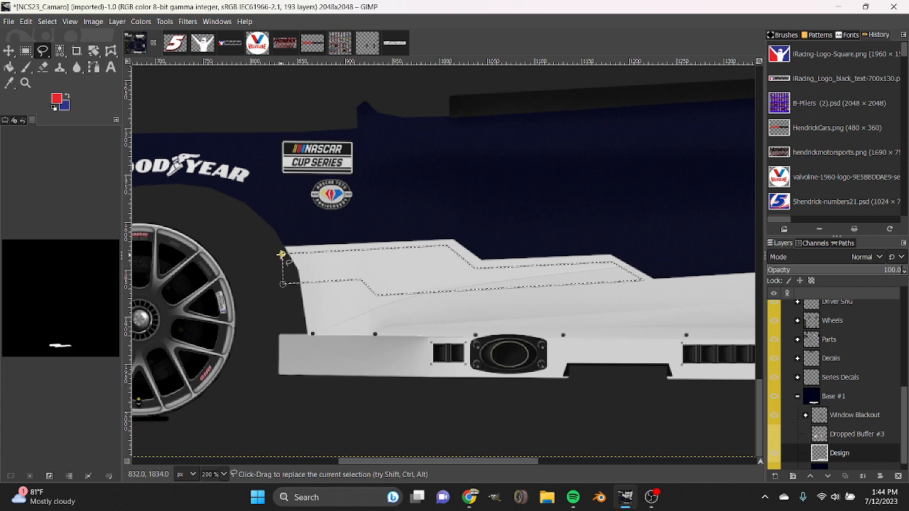
Fill the selected stepped stripe with red on the Design layer and clear the selection.
{"action": "key", "text": "shift+b"}
{"action": "left_click", "coordinate": [216, 414]}
{"action": "key", "text": "ctrl+shift+a"}
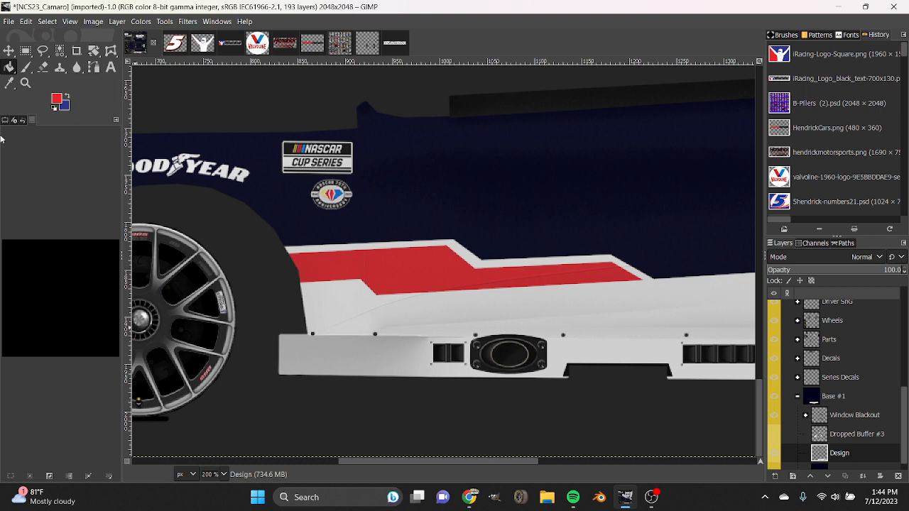
Swap the colours so blue is foreground, and outline a long Free Select stripe below the red one from the front wheel to the rear fender's lower edge.
{"action": "left_click", "coordinate": [43, 50]}
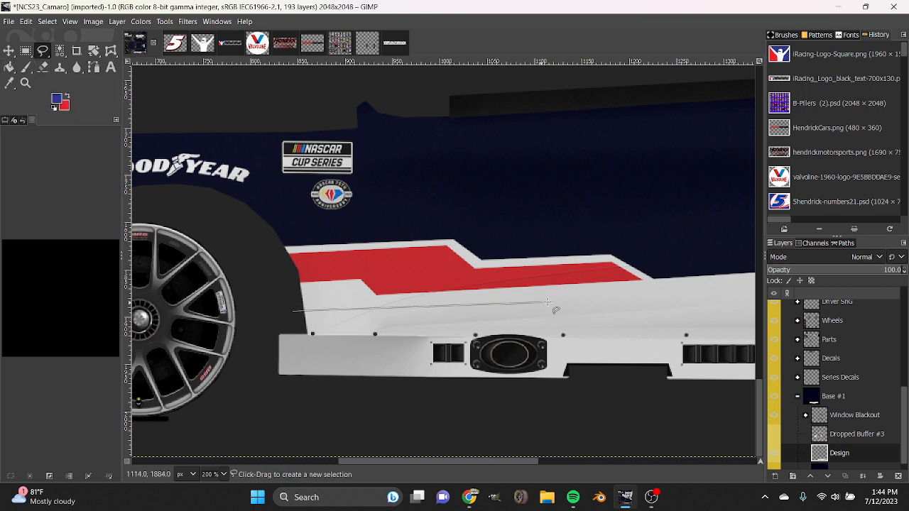
{"action": "left_click_drag", "start_coordinate": [512, 461], "coordinate": [605, 465]}
{"action": "key", "text": "1"}
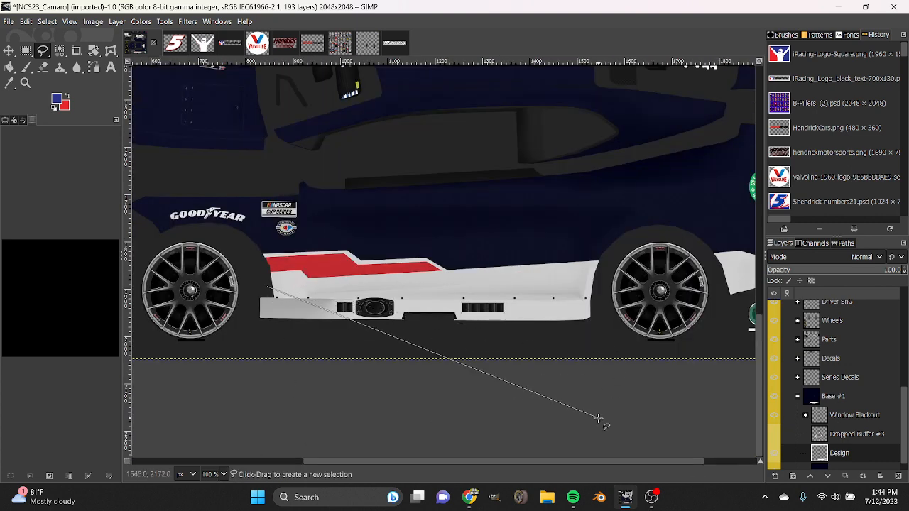
{"action": "left_click_drag", "start_coordinate": [562, 461], "coordinate": [590, 461]}
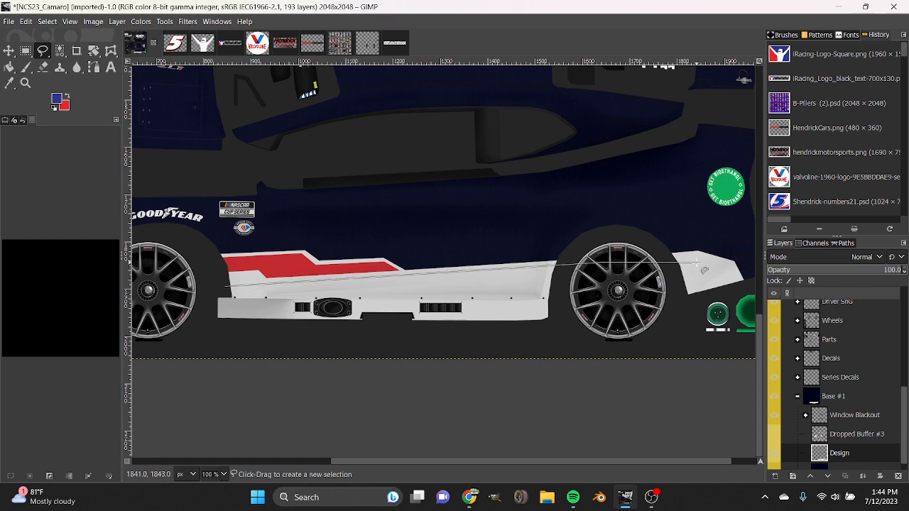
{"action": "left_click", "coordinate": [669, 258]}
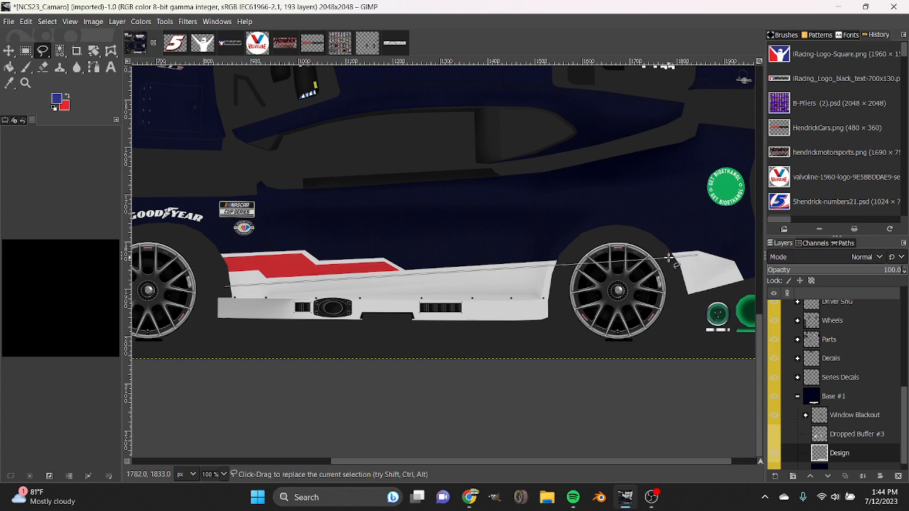
{"action": "left_click", "coordinate": [696, 254]}
{"action": "left_click", "coordinate": [726, 290]}
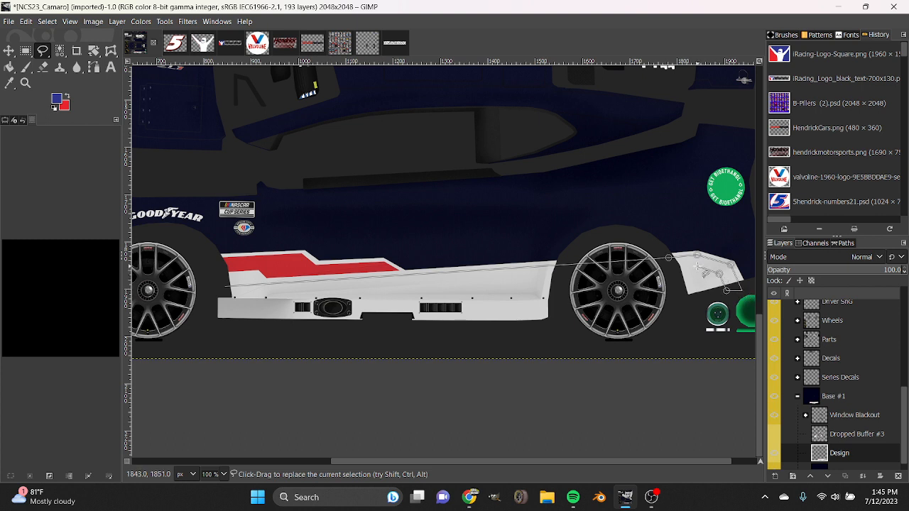
{"action": "left_click", "coordinate": [433, 284]}
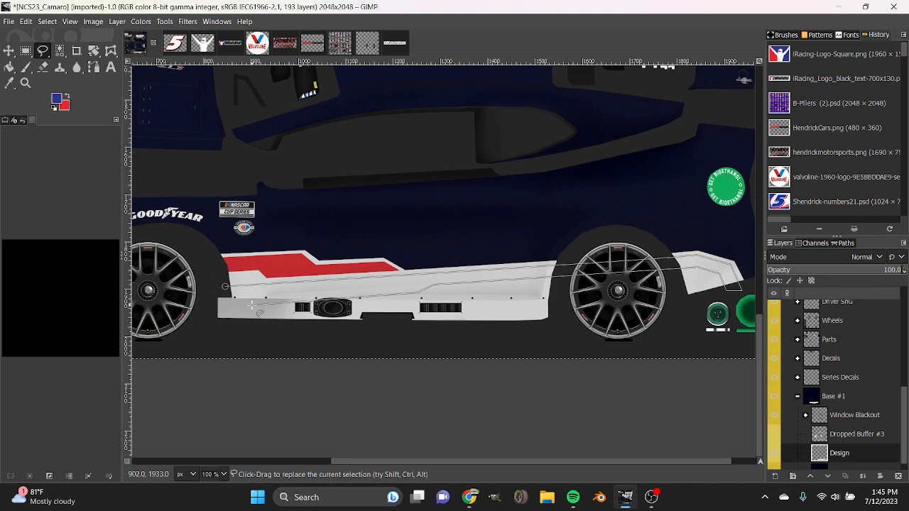
{"action": "left_click", "coordinate": [217, 323]}
{"action": "left_click", "coordinate": [191, 323]}
{"action": "left_click", "coordinate": [224, 287]}
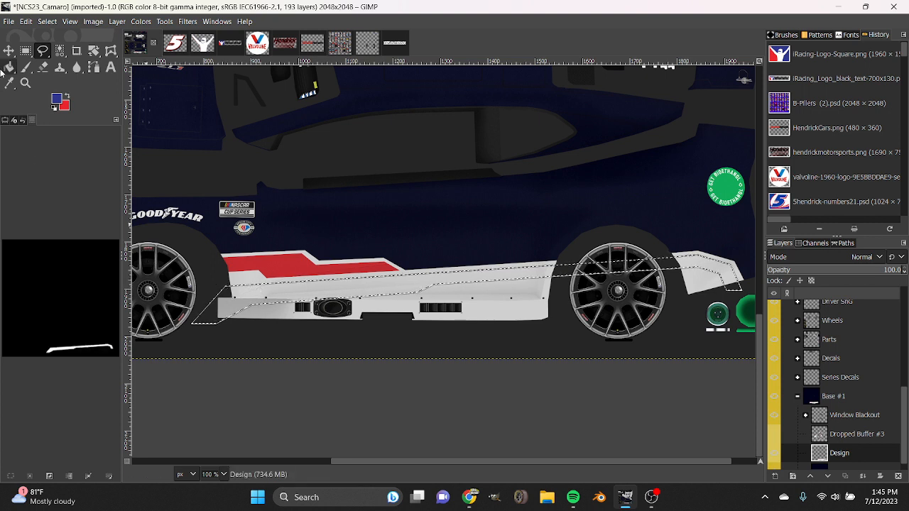
{"action": "key", "text": "Return"}
Fill the selected long stripe with blue on the Design layer and clear the selection.
{"action": "key", "text": "shift+b"}
{"action": "left_click", "coordinate": [302, 291]}
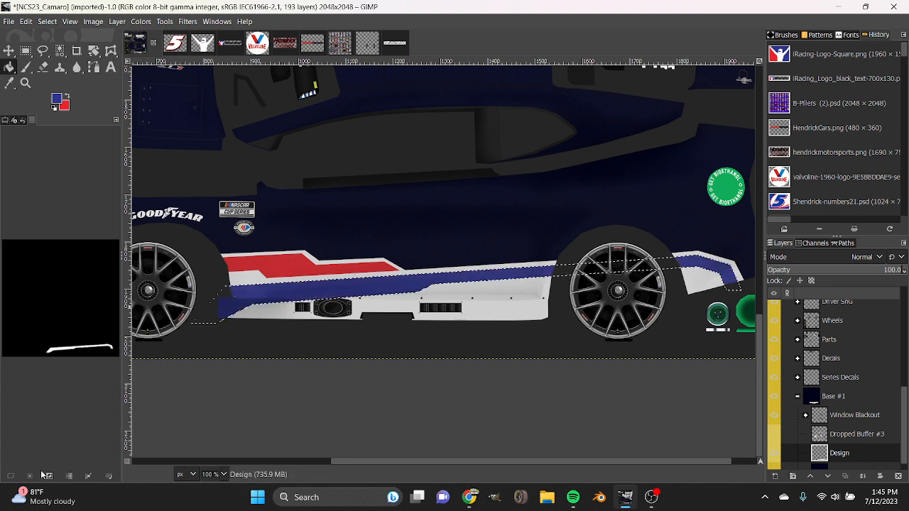
{"action": "left_click", "coordinate": [33, 472]}
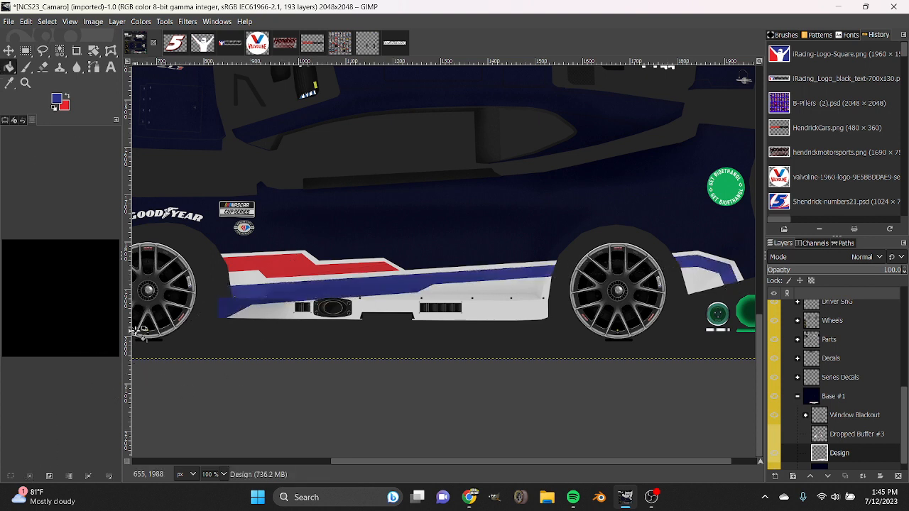
Show the Dropped Buffer #3 layer briefly to check the stripes against the number and logo decals, and hide it again.
{"action": "left_click", "coordinate": [774, 433]}
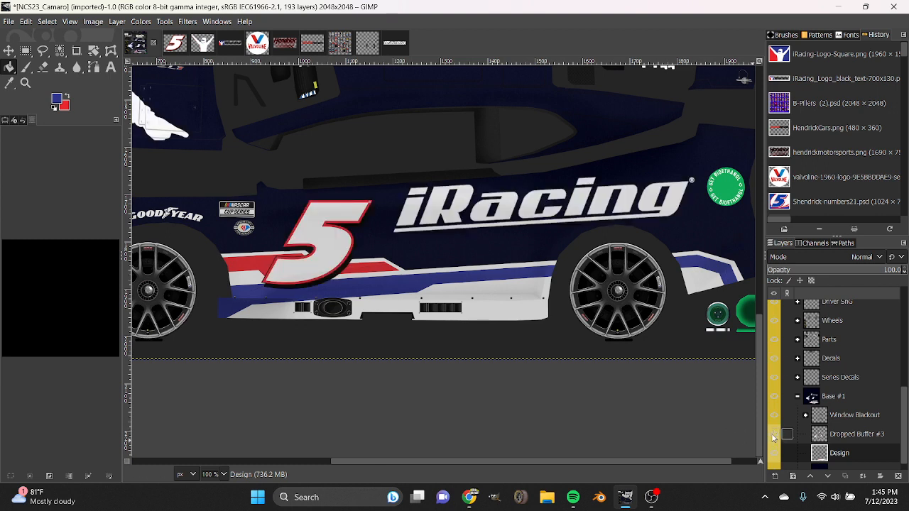
{"action": "left_click", "coordinate": [774, 434]}
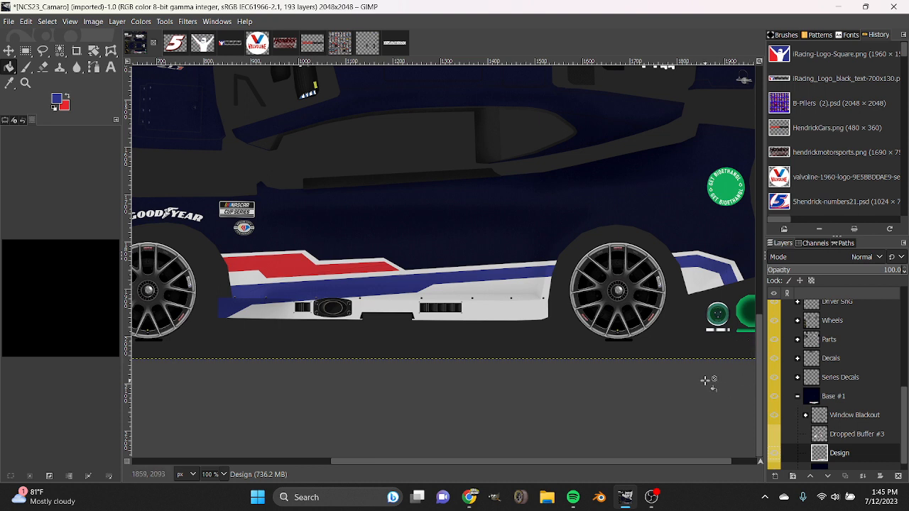
Create a new 2048 × 2048 px transparent layer above the Design layer.
{"action": "left_click", "coordinate": [223, 475]}
{"action": "left_click", "coordinate": [221, 415]}
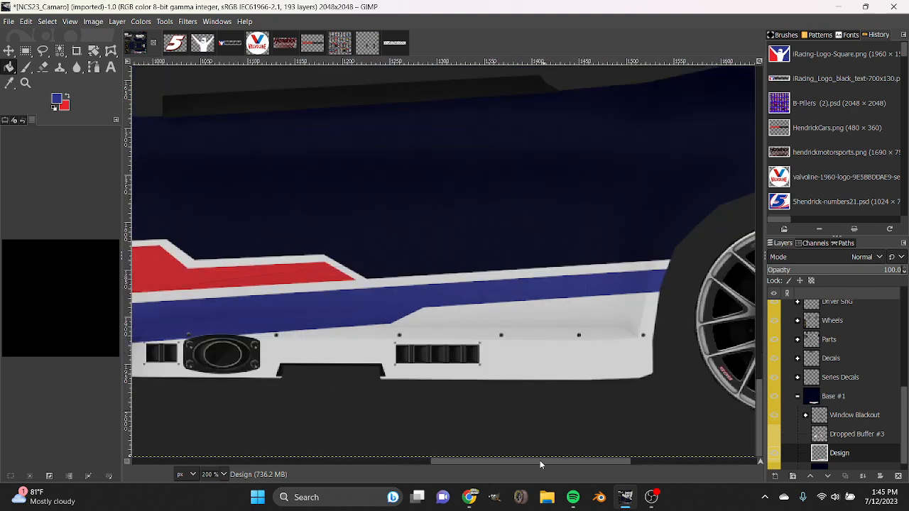
{"action": "left_click_drag", "start_coordinate": [540, 461], "coordinate": [491, 461]}
{"action": "left_click", "coordinate": [774, 476]}
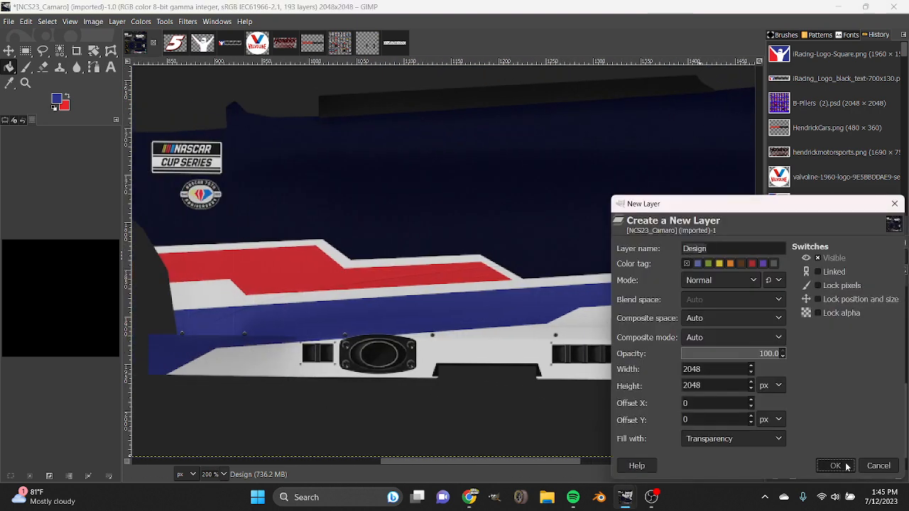
{"action": "left_click", "coordinate": [833, 463]}
Select the area under the blue stripe with a closed Free Select outline following the stripe's lower edge to the rear fender and returning below the side skirt.
{"action": "left_click", "coordinate": [43, 51]}
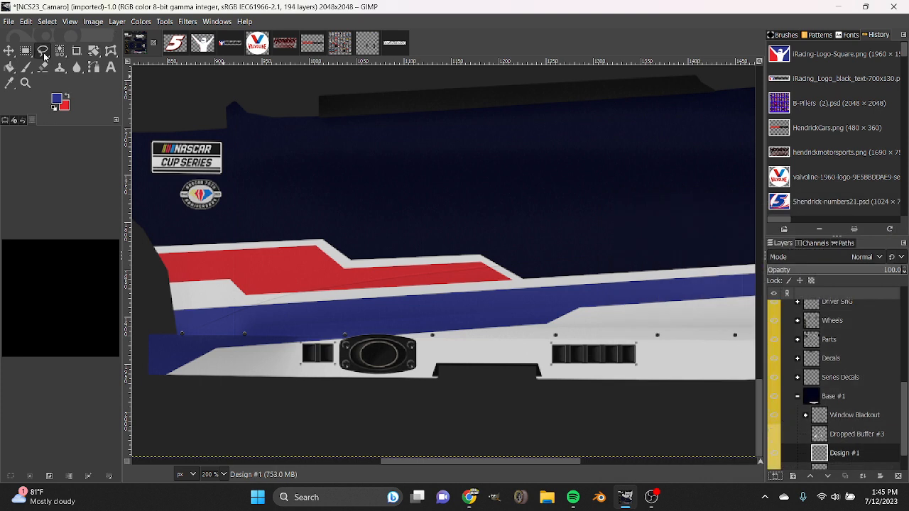
{"action": "left_click", "coordinate": [161, 378]}
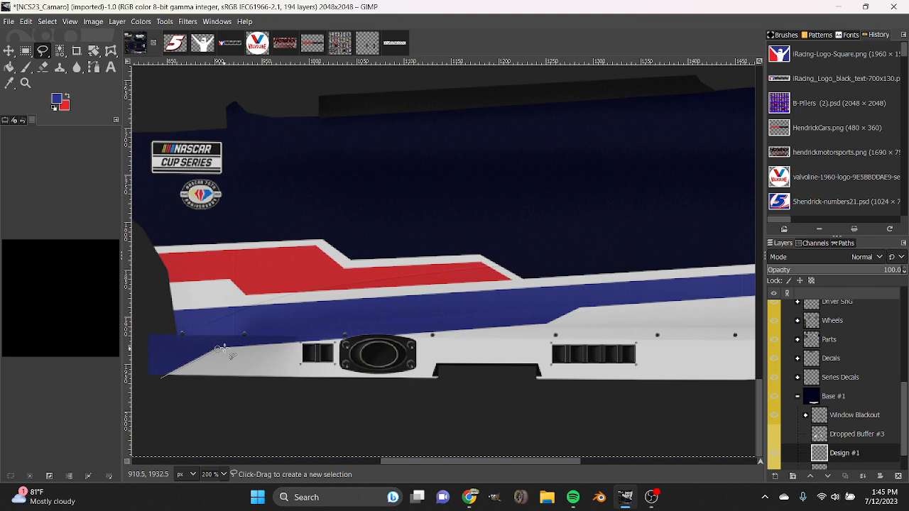
{"action": "left_click", "coordinate": [555, 325]}
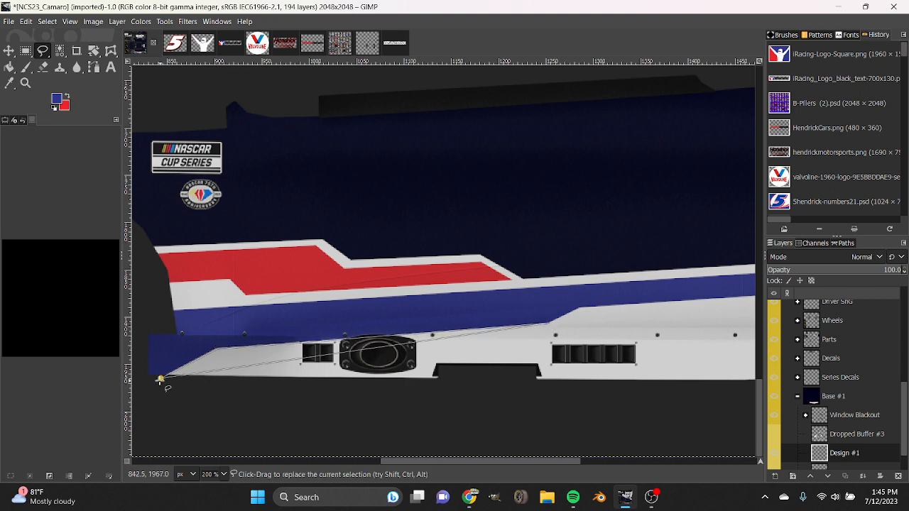
{"action": "left_click", "coordinate": [579, 308]}
{"action": "left_click_drag", "start_coordinate": [536, 461], "coordinate": [720, 461]}
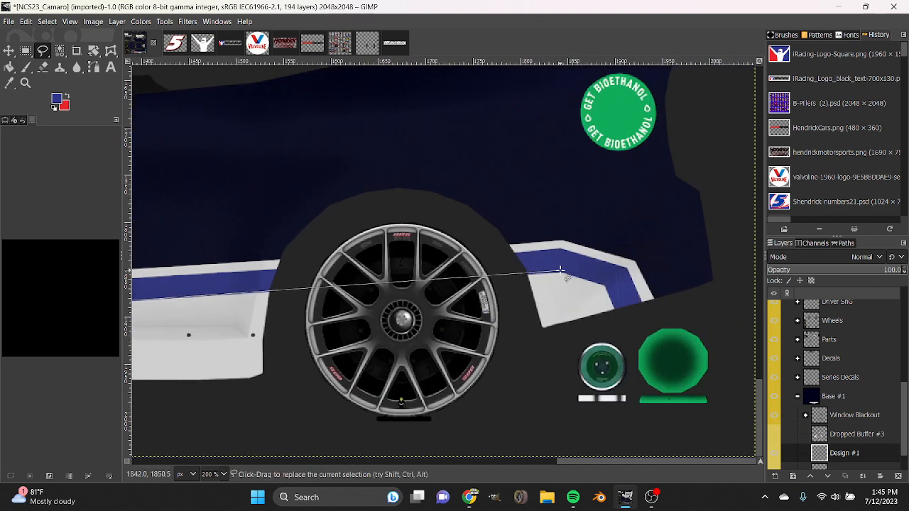
{"action": "left_click", "coordinate": [560, 271]}
{"action": "left_click", "coordinate": [604, 285]}
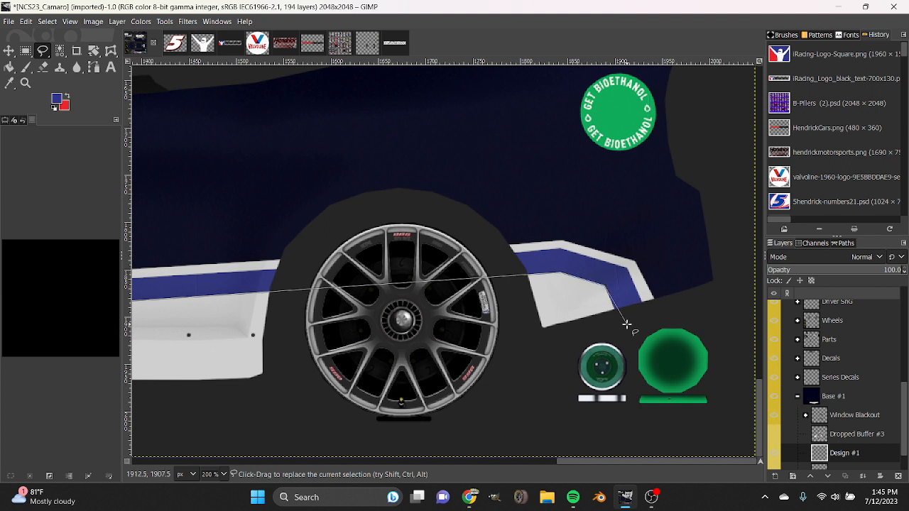
{"action": "left_click", "coordinate": [623, 326]}
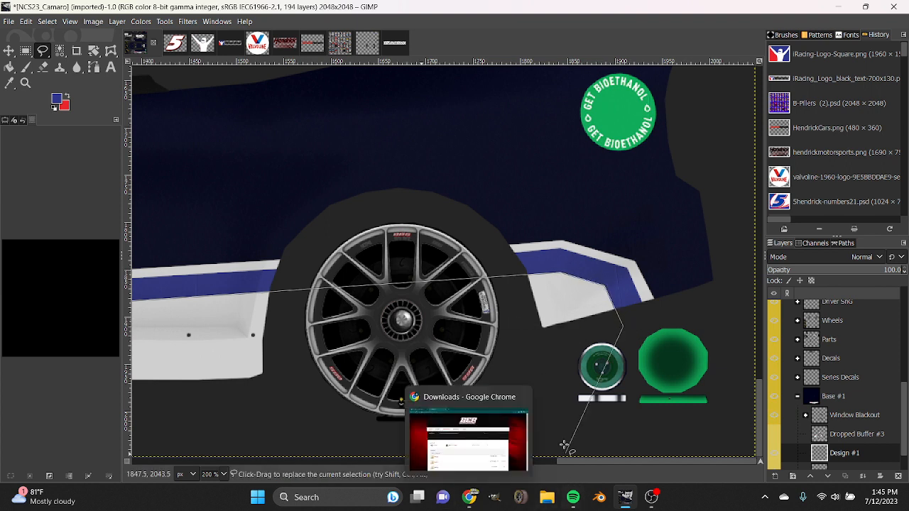
{"action": "left_click_drag", "start_coordinate": [590, 461], "coordinate": [419, 462]}
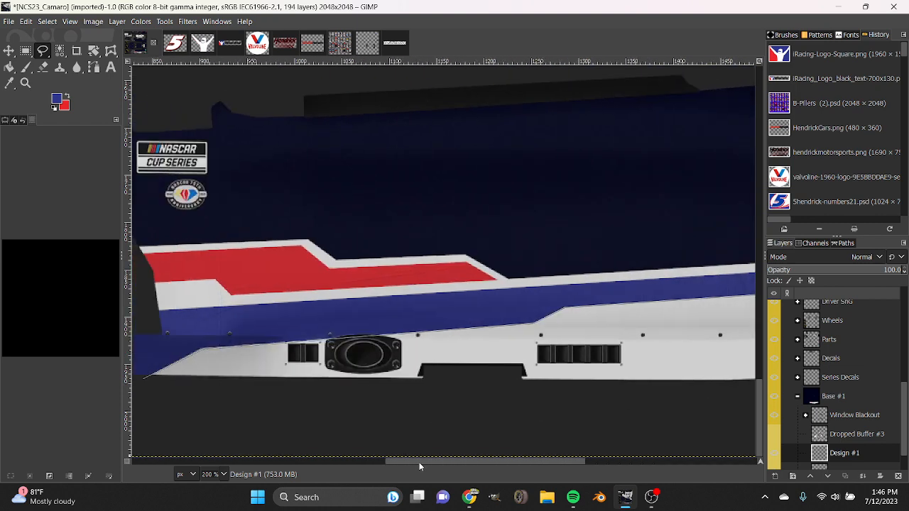
{"action": "left_click_drag", "start_coordinate": [522, 460], "coordinate": [604, 462]}
{"action": "left_click", "coordinate": [486, 398]}
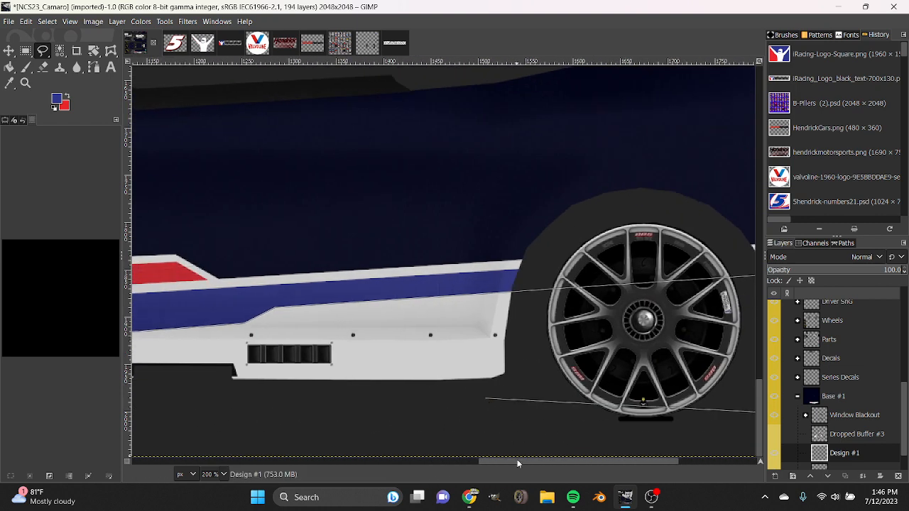
{"action": "left_click_drag", "start_coordinate": [517, 463], "coordinate": [379, 463]}
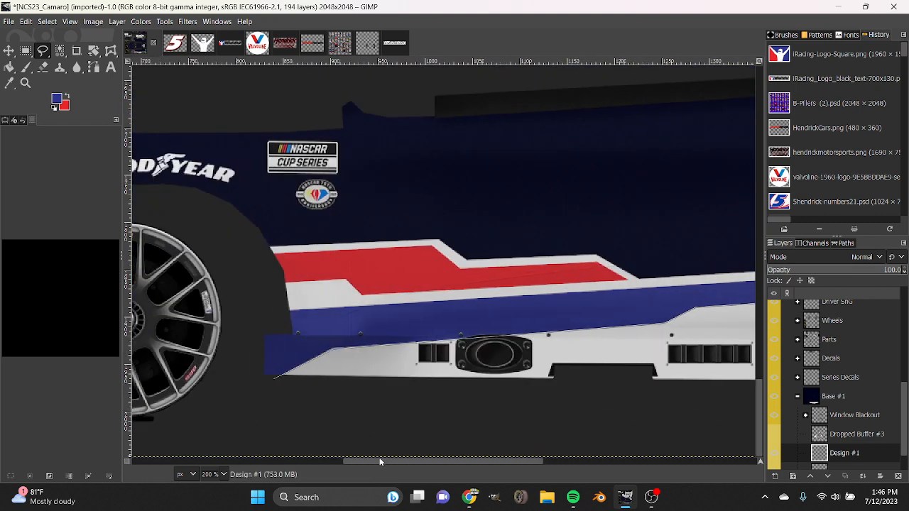
{"action": "double_click", "coordinate": [274, 380]}
Reset the colours to white foreground and black background, and fill the selected lower area with white on the new layer.
{"action": "key", "text": "shift+b"}
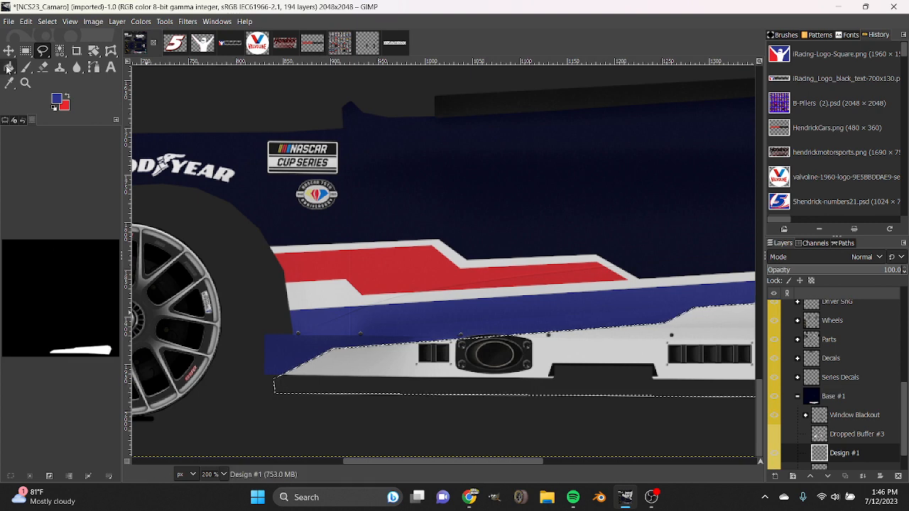
{"action": "left_click_drag", "start_coordinate": [433, 462], "coordinate": [561, 462]}
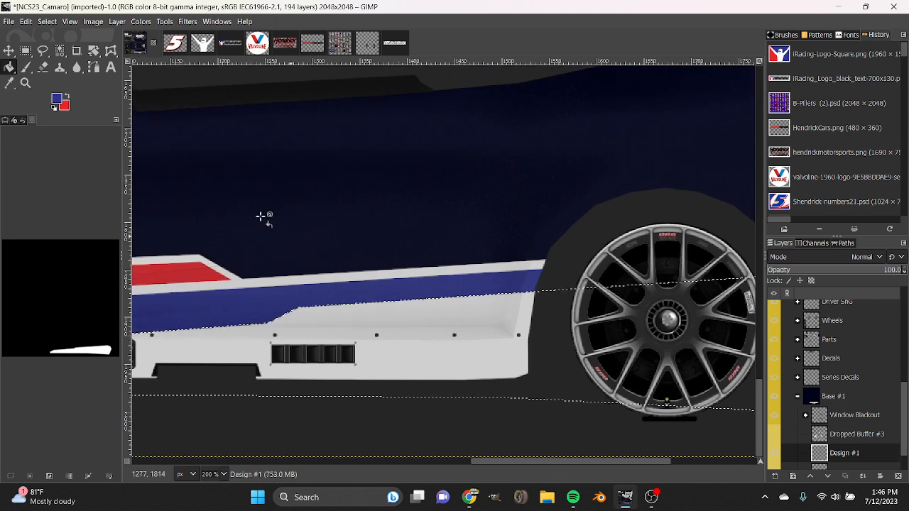
{"action": "left_click", "coordinate": [54, 107]}
{"action": "left_click", "coordinate": [68, 96]}
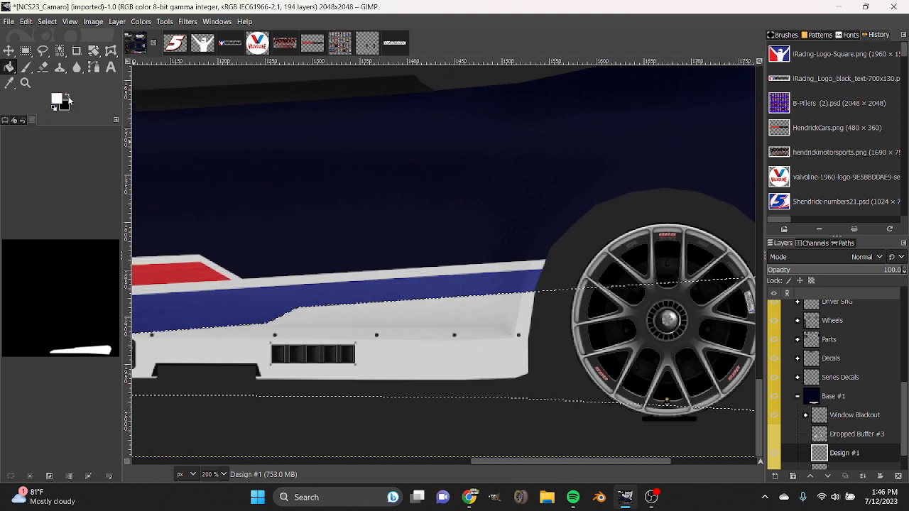
Shrink the lower side selection by 4 px.
{"action": "right_click", "coordinate": [409, 325]}
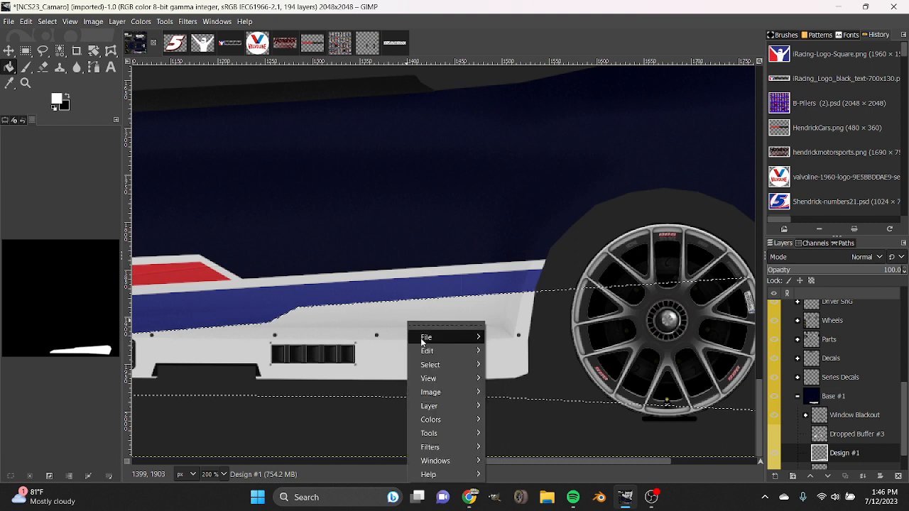
{"action": "mouse_move", "coordinate": [440, 365]}
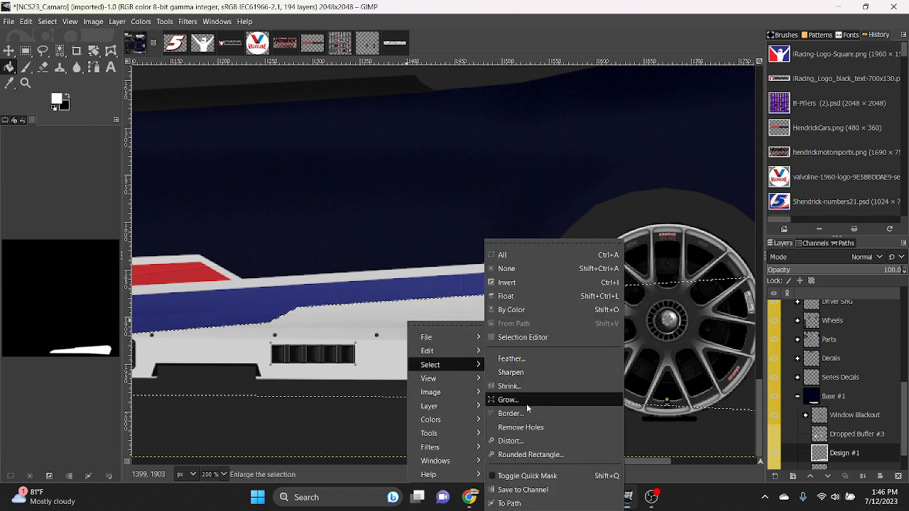
{"action": "left_click", "coordinate": [508, 386]}
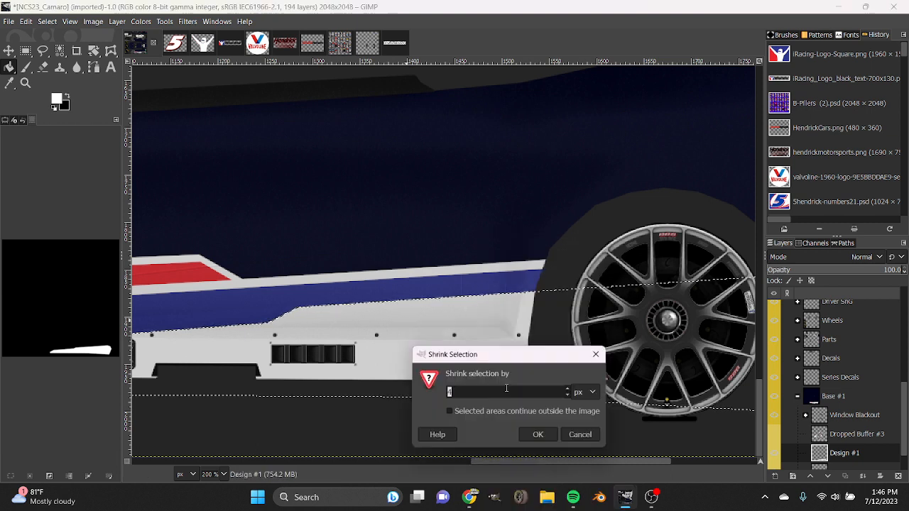
{"action": "left_click", "coordinate": [529, 435]}
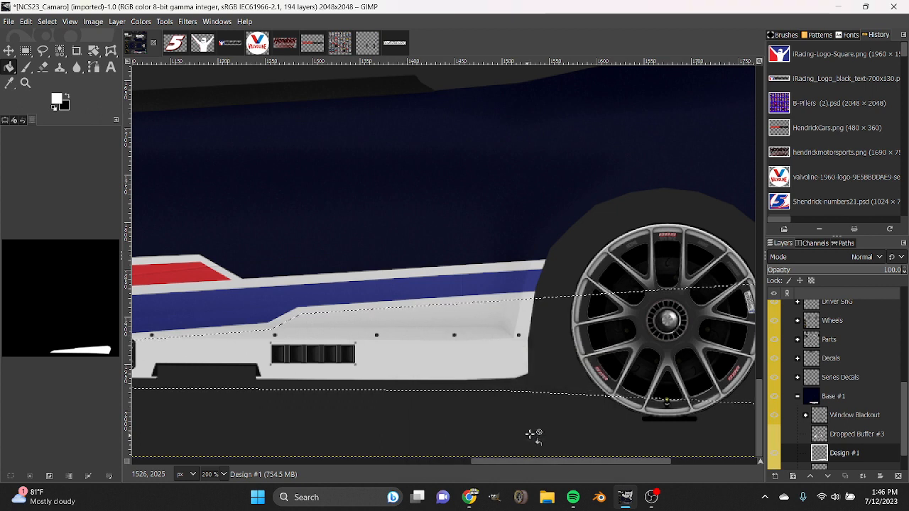
Fill the shrunken lower side selection with black on Design #1, and add a new transparent layer above it.
{"action": "left_click", "coordinate": [68, 95]}
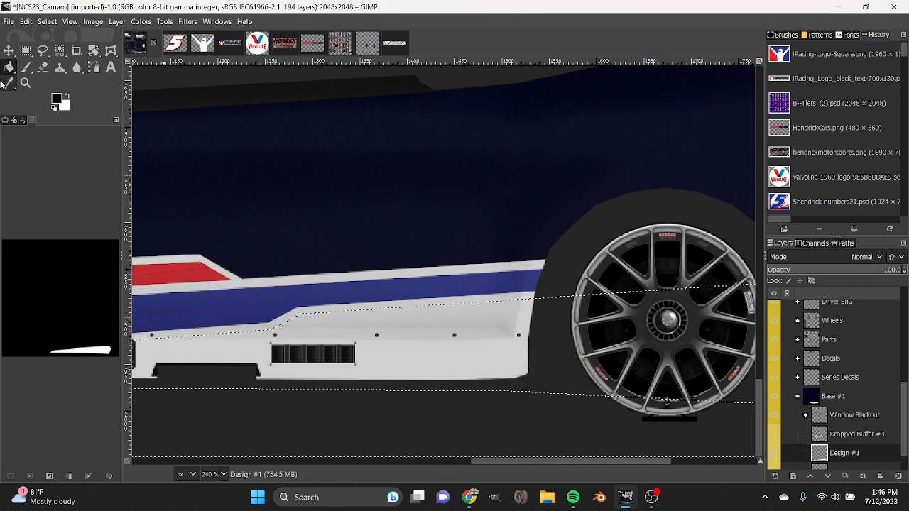
{"action": "left_click", "coordinate": [445, 365]}
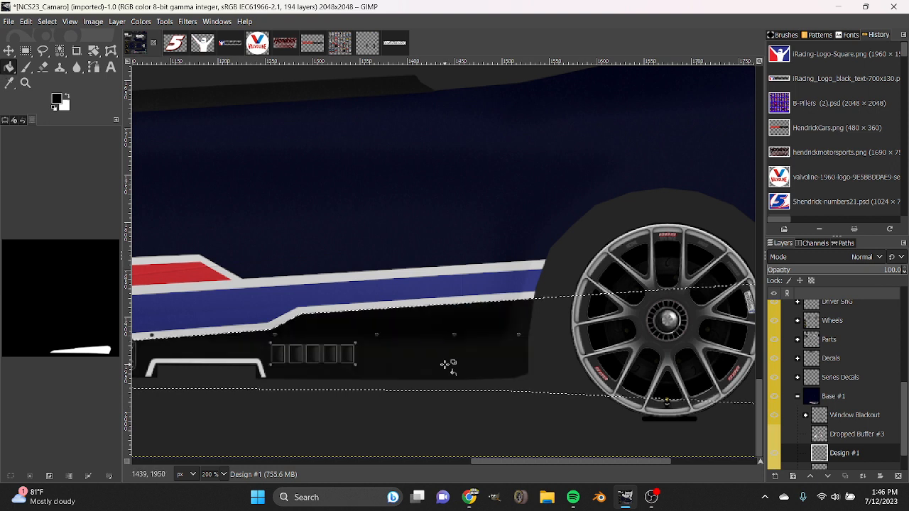
{"action": "right_click", "coordinate": [432, 348]}
{"action": "mouse_move", "coordinate": [478, 387]}
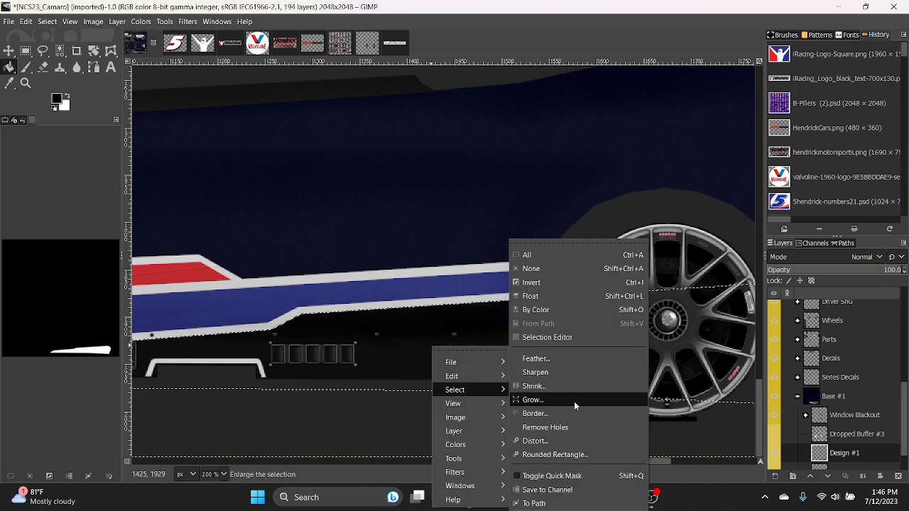
{"action": "left_click", "coordinate": [711, 449]}
{"action": "scroll", "coordinate": [866, 446], "scroll_direction": "down", "scroll_amount": 1}
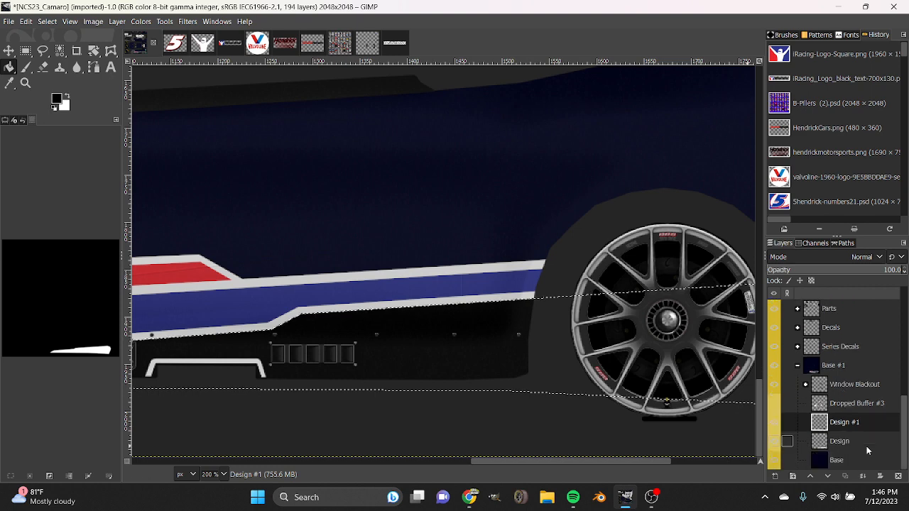
{"action": "left_click", "coordinate": [775, 477]}
{"action": "left_click", "coordinate": [829, 465]}
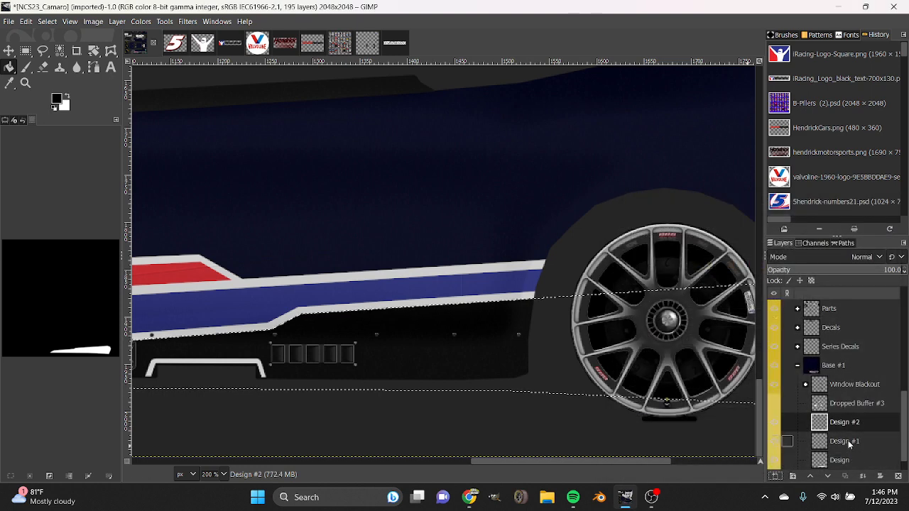
Undo the new layer, the black fill and the shrinking of the lower side selection.
{"action": "right_click", "coordinate": [491, 328]}
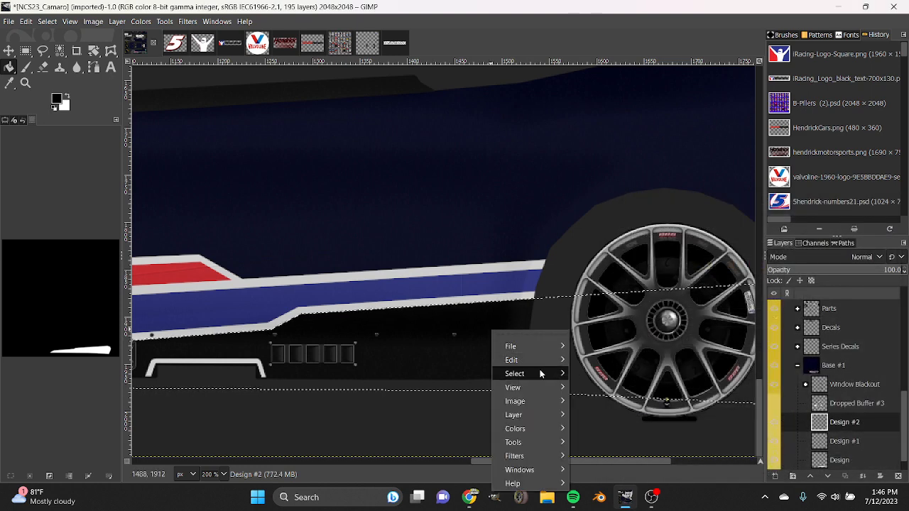
{"action": "mouse_move", "coordinate": [539, 373]}
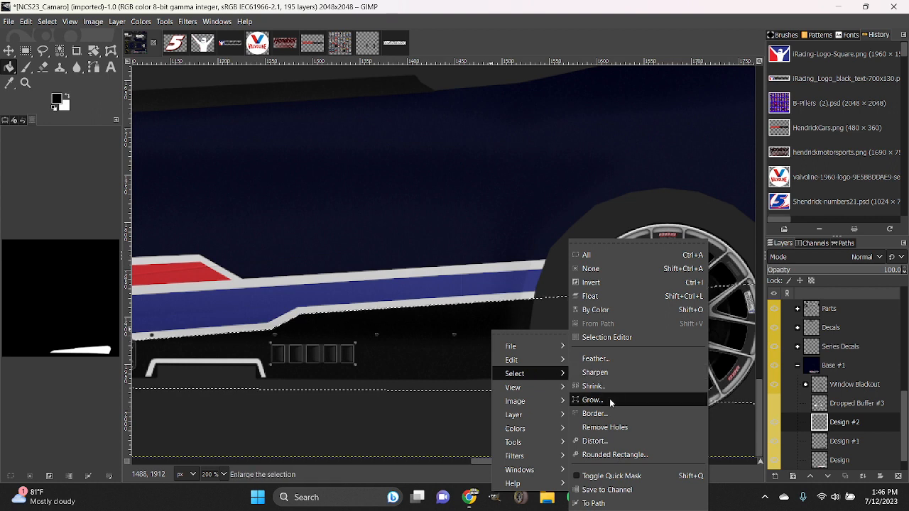
{"action": "left_click", "coordinate": [723, 447]}
{"action": "key", "text": "ctrl+z"}
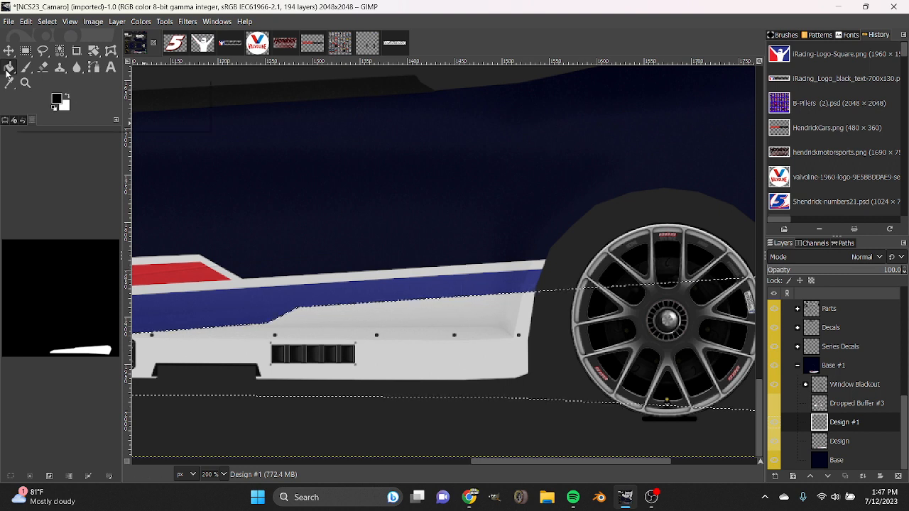
Make white the foreground colour, add a new transparent layer directly above Base, and place Design #1 below Design.
{"action": "right_click", "coordinate": [432, 319]}
{"action": "mouse_move", "coordinate": [463, 359]}
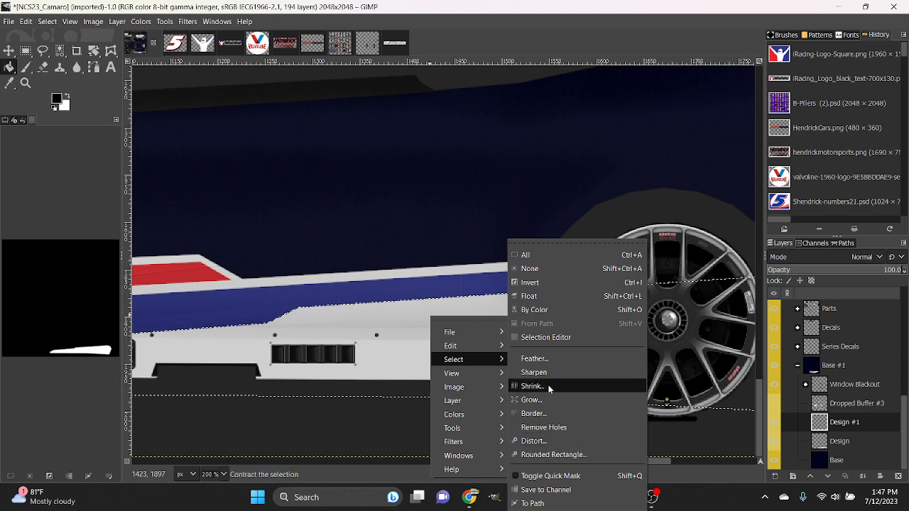
{"action": "left_click", "coordinate": [68, 98]}
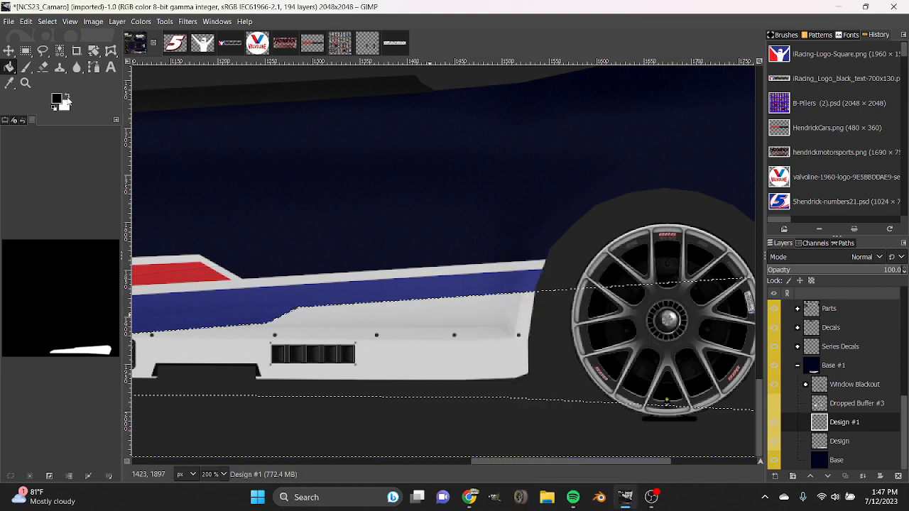
{"action": "left_click", "coordinate": [775, 476]}
{"action": "left_click", "coordinate": [837, 465]}
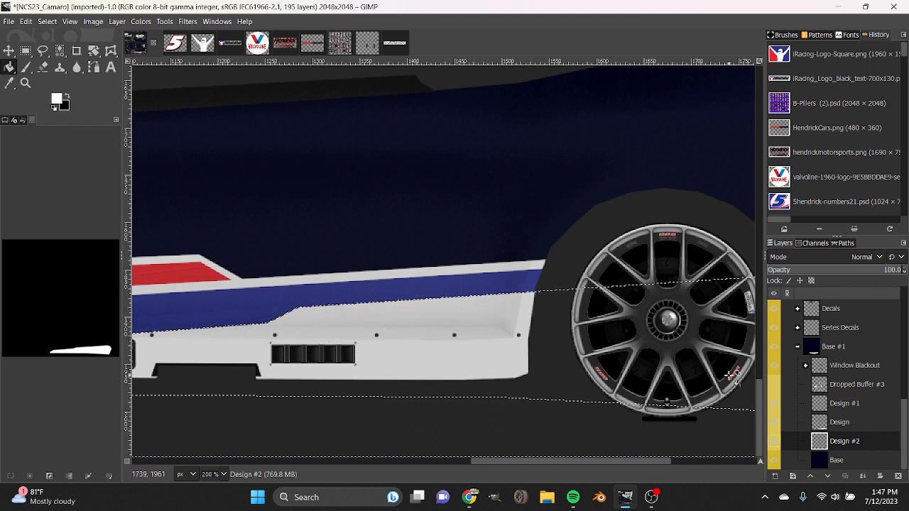
{"action": "left_click_drag", "start_coordinate": [844, 404], "coordinate": [844, 425]}
Cut the selected lower side area out of the Design layer and refill it with white on Design #1, keeping the selection.
{"action": "left_click", "coordinate": [840, 403]}
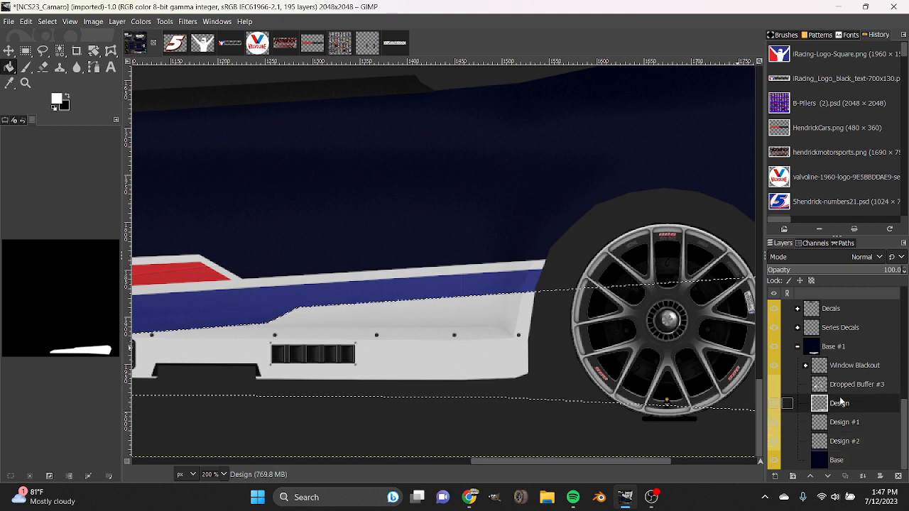
{"action": "key", "text": "ctrl+x"}
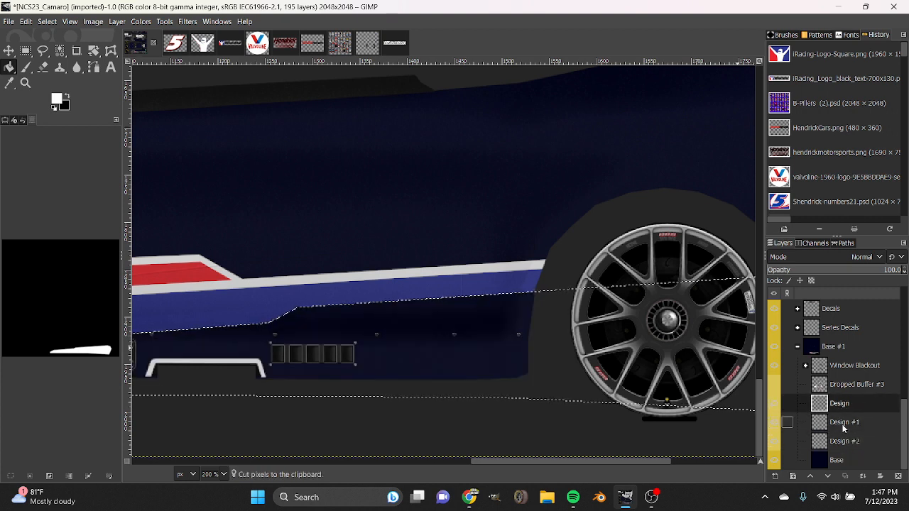
{"action": "left_click", "coordinate": [844, 422]}
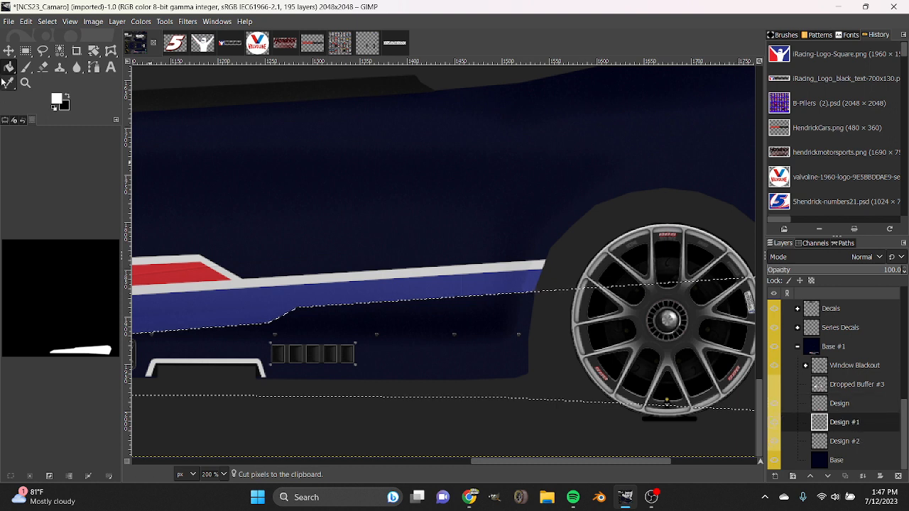
{"action": "left_click", "coordinate": [391, 320]}
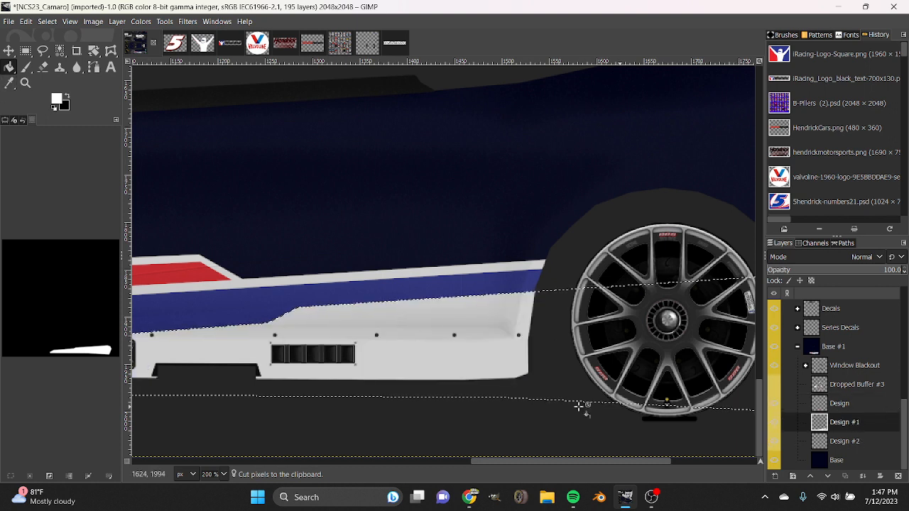
{"action": "left_click", "coordinate": [30, 474]}
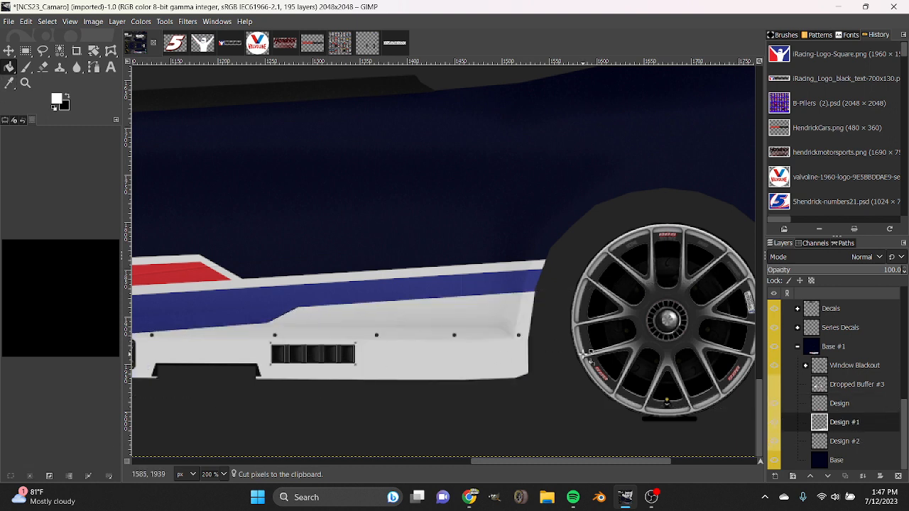
{"action": "key", "text": "ctrl+z"}
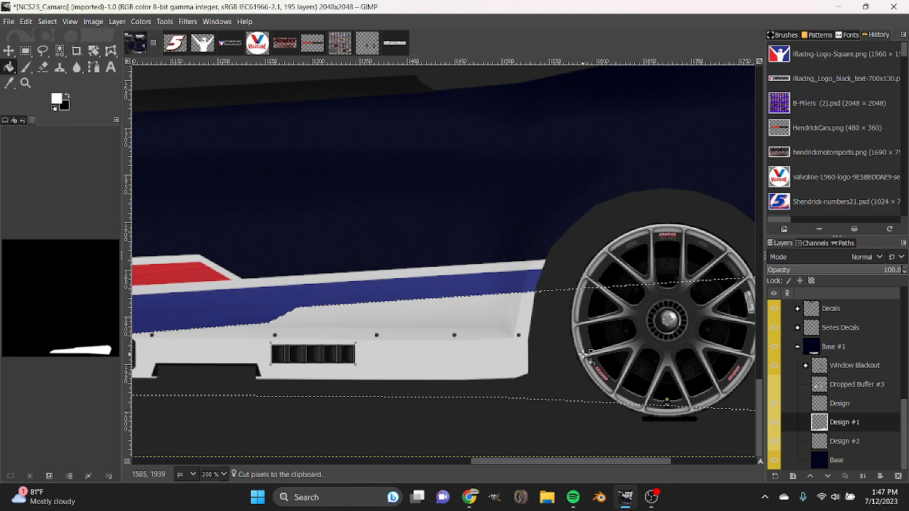
Make Design #2 the active layer and shrink the lower side selection by 7 px.
{"action": "left_click", "coordinate": [845, 441]}
{"action": "right_click", "coordinate": [424, 303]}
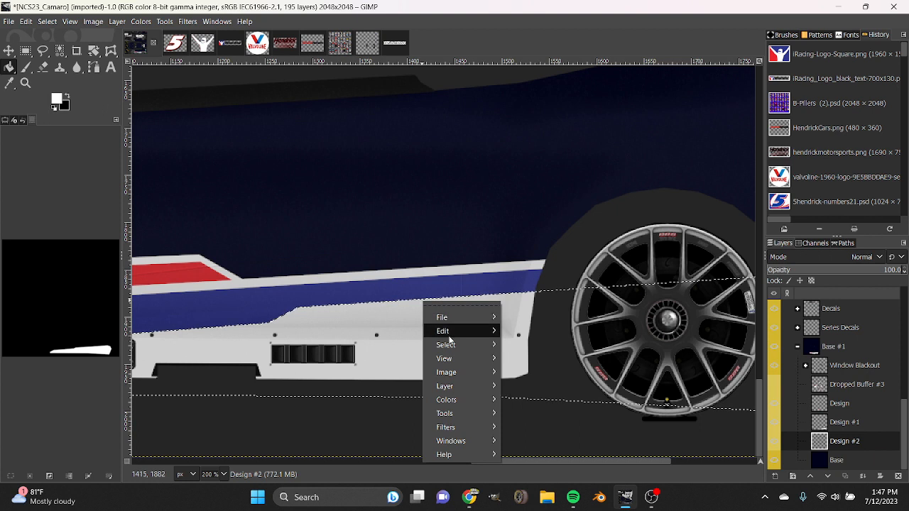
{"action": "mouse_move", "coordinate": [446, 344]}
{"action": "left_click", "coordinate": [558, 399]}
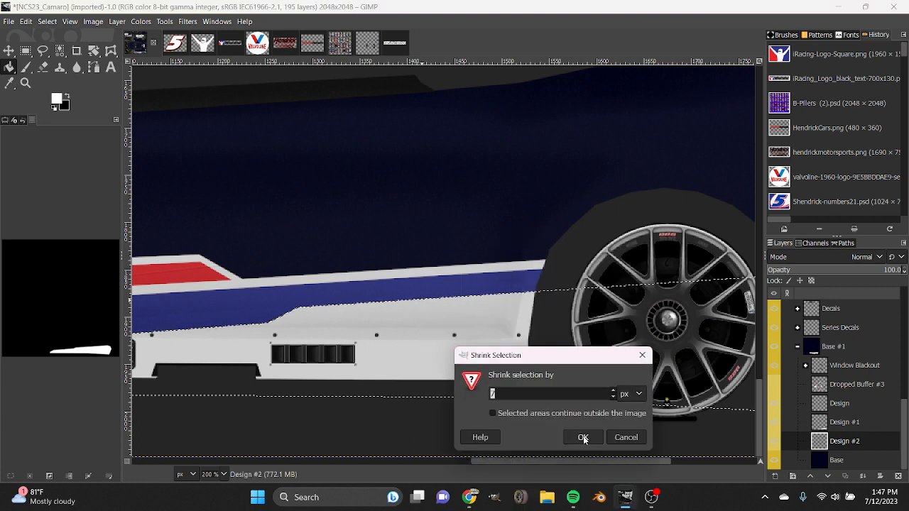
{"action": "left_click", "coordinate": [584, 436]}
Cut the shrunken lower side area out of Design #1 and fill it with black on Design #2.
{"action": "left_click", "coordinate": [844, 425]}
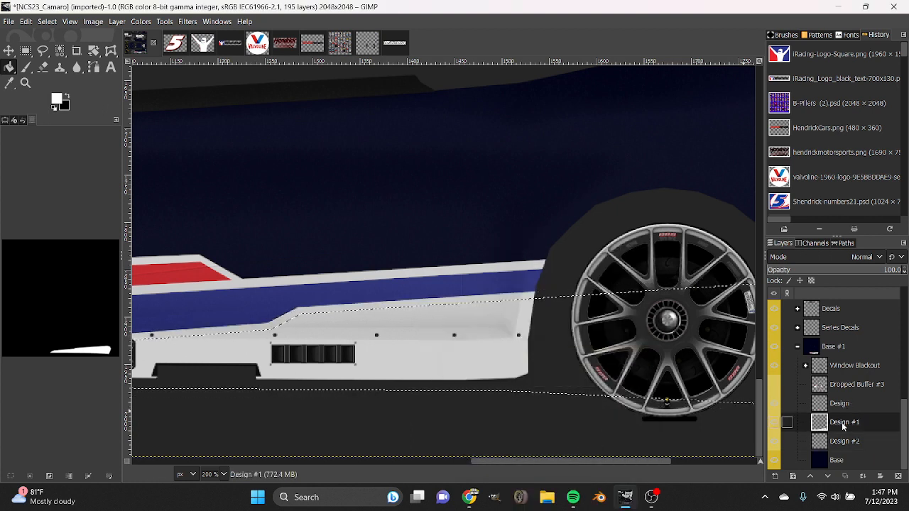
{"action": "key", "text": "ctrl+x"}
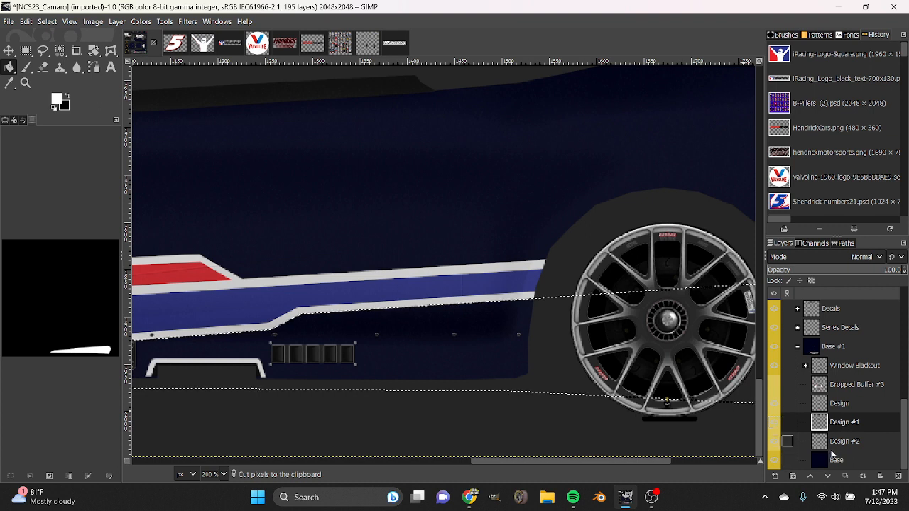
{"action": "left_click", "coordinate": [835, 447]}
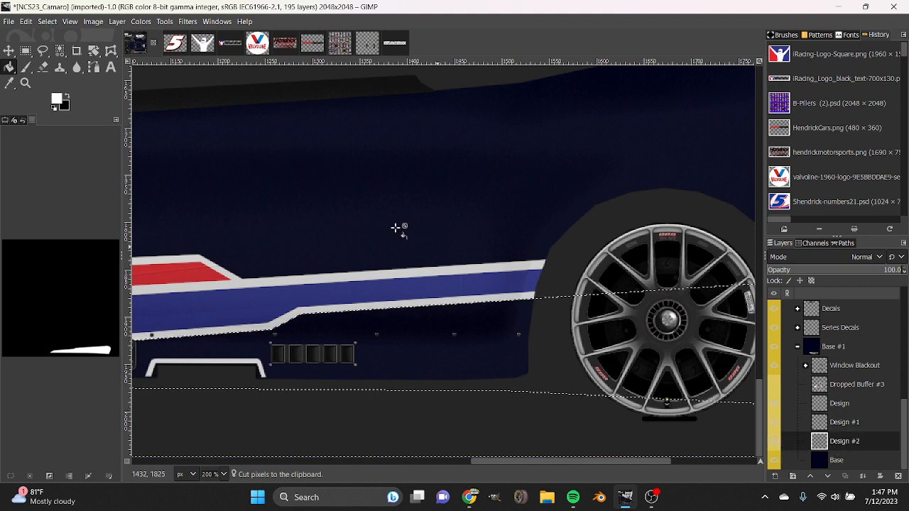
{"action": "left_click", "coordinate": [68, 97]}
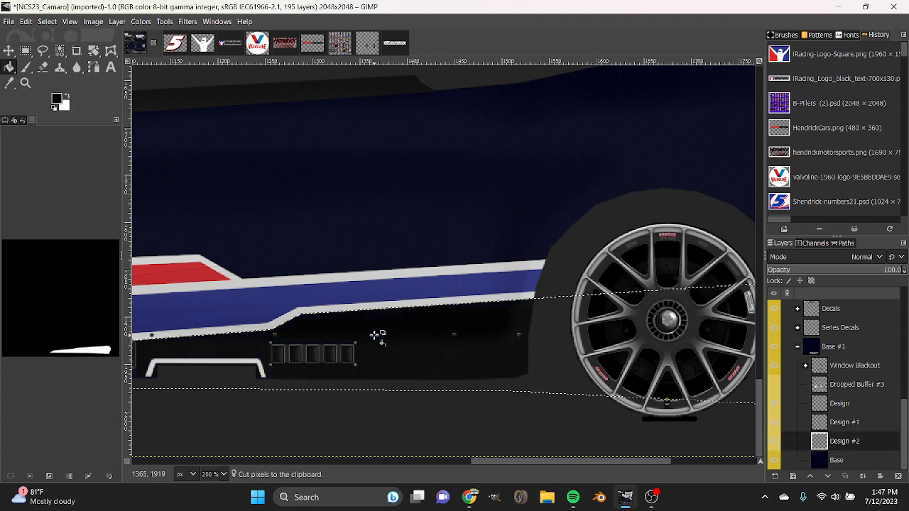
Create a new 2048 × 2048 px transparent layer between Design #2 and Base, and shrink the lower side selection by 5 px.
{"action": "left_click", "coordinate": [774, 476]}
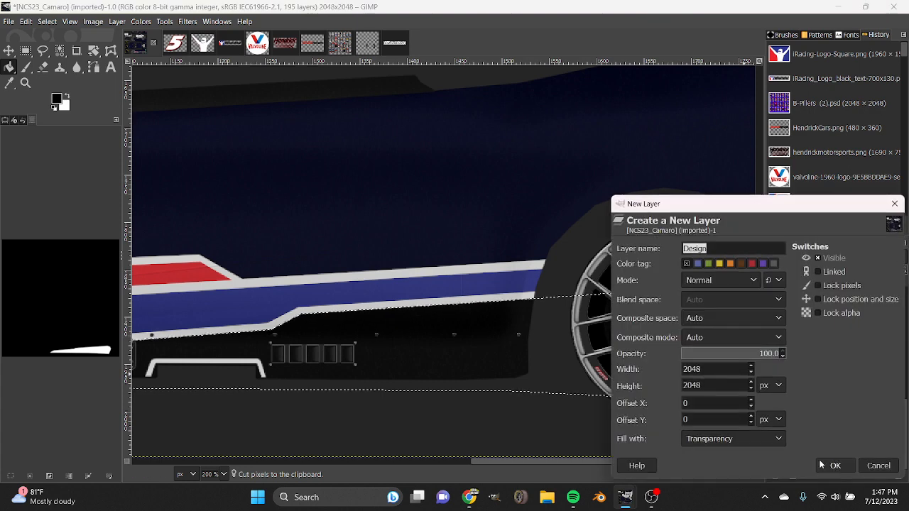
{"action": "left_click", "coordinate": [842, 470]}
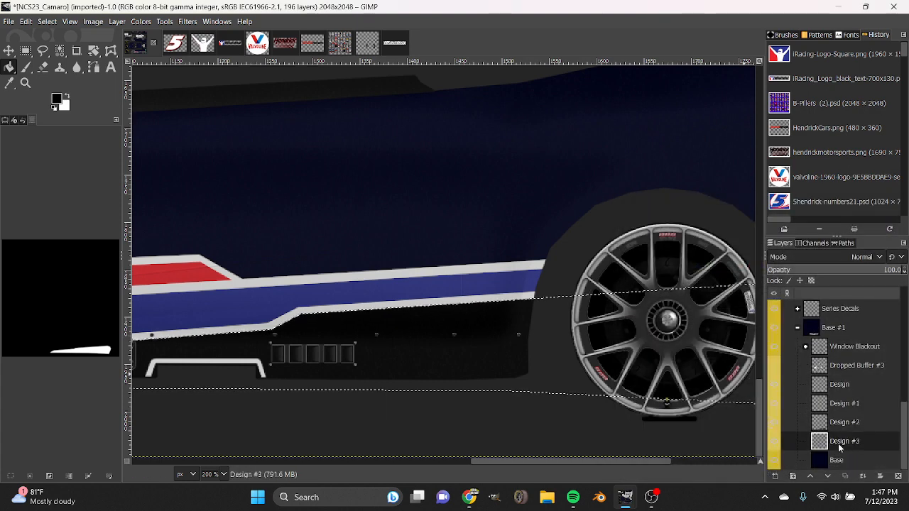
{"action": "right_click", "coordinate": [458, 324]}
{"action": "mouse_move", "coordinate": [487, 367]}
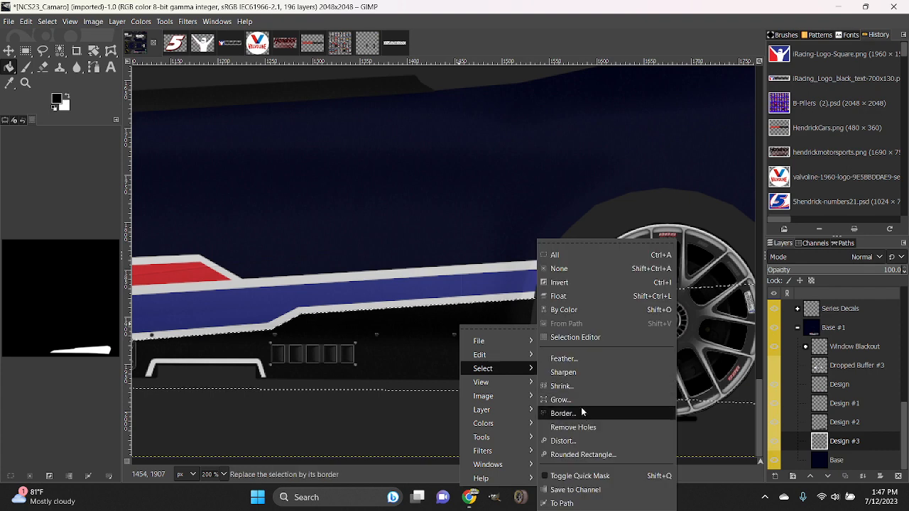
{"action": "left_click", "coordinate": [585, 412]}
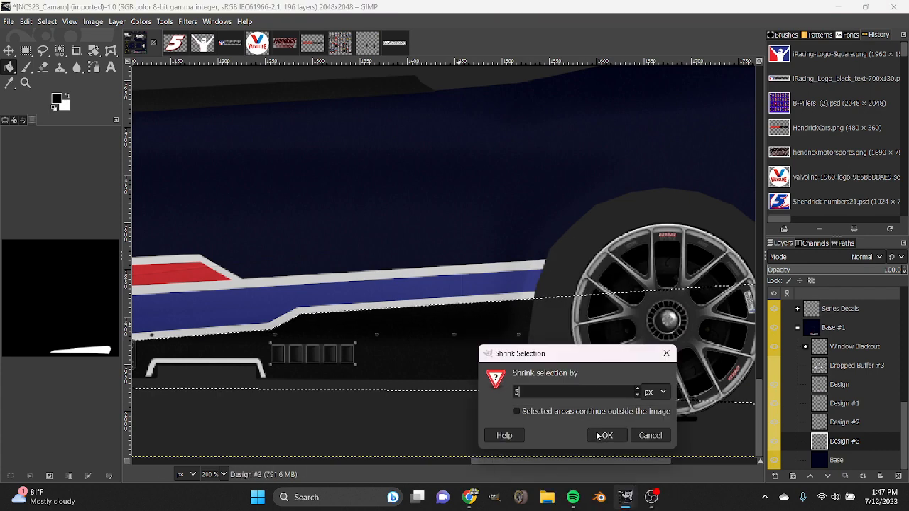
{"action": "left_click", "coordinate": [598, 435]}
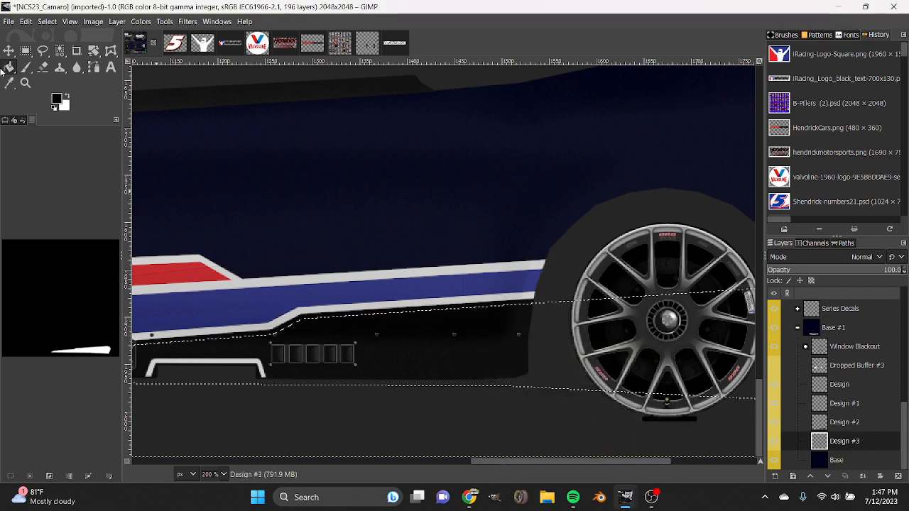
Replace the black inside the shrunken selection with white, cutting that area from Design #2 first, and clear the selection.
{"action": "mouse_move", "coordinate": [846, 442]}
{"action": "left_mouse_down"}
{"action": "mouse_move", "coordinate": [827, 430]}
{"action": "mouse_move", "coordinate": [843, 377]}
{"action": "mouse_move", "coordinate": [888, 434]}
{"action": "mouse_move", "coordinate": [880, 450]}
{"action": "mouse_move", "coordinate": [852, 447]}
{"action": "left_mouse_up"}
{"action": "left_click", "coordinate": [845, 428]}
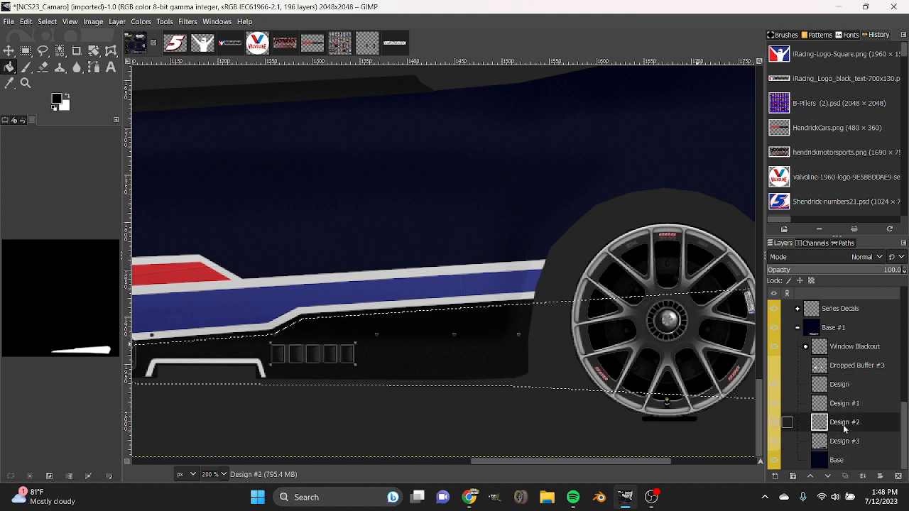
{"action": "key", "text": "ctrl+x"}
{"action": "left_click", "coordinate": [68, 98]}
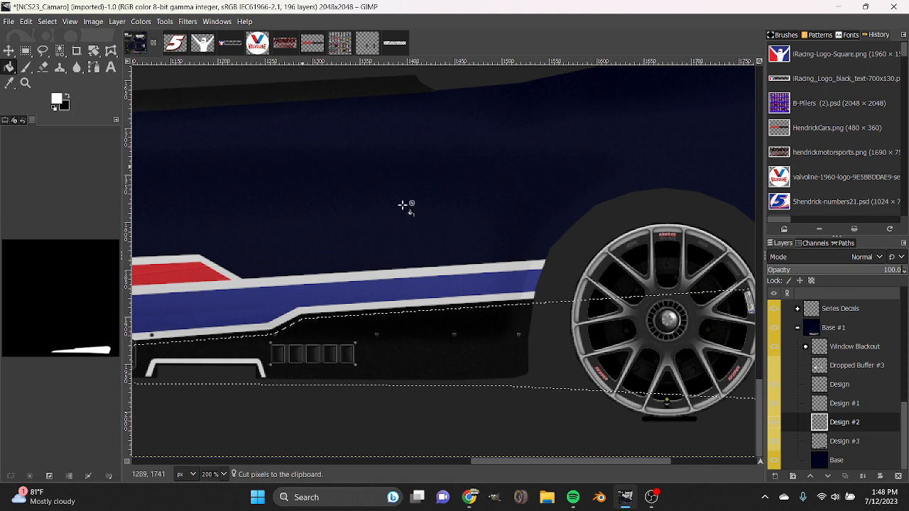
{"action": "left_click", "coordinate": [849, 441]}
{"action": "left_click", "coordinate": [864, 424]}
{"action": "left_click", "coordinate": [478, 348]}
{"action": "mouse_move", "coordinate": [853, 422]}
{"action": "left_mouse_down"}
{"action": "mouse_move", "coordinate": [852, 448]}
{"action": "mouse_move", "coordinate": [853, 423]}
{"action": "left_mouse_up"}
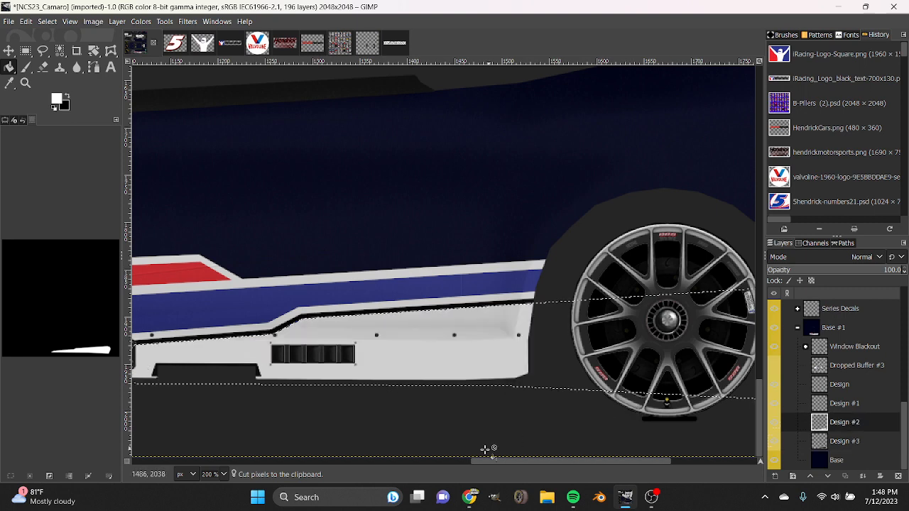
{"action": "left_click_drag", "start_coordinate": [486, 461], "coordinate": [392, 462]}
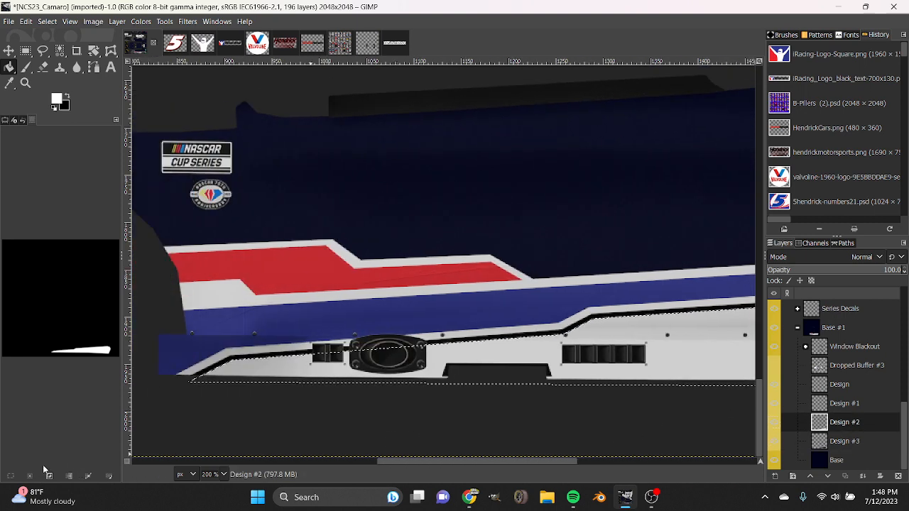
Hide and show Design #1, Design #2 and Design #3 in turn to examine which part of the lower side each holds.
{"action": "left_click", "coordinate": [857, 442]}
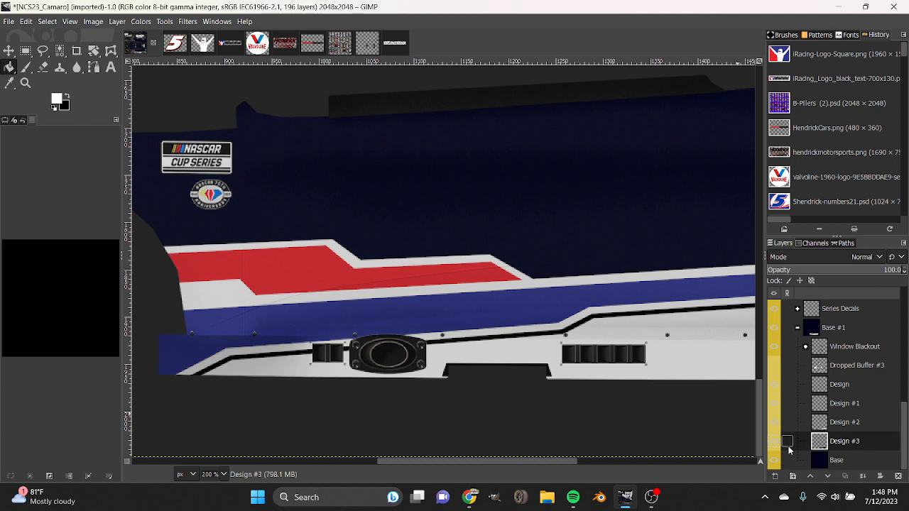
{"action": "left_click", "coordinate": [776, 407]}
{"action": "left_click", "coordinate": [775, 406]}
{"action": "left_click", "coordinate": [776, 406]}
{"action": "left_click", "coordinate": [776, 406]}
{"action": "left_click", "coordinate": [774, 422]}
{"action": "left_click", "coordinate": [775, 423]}
{"action": "left_click", "coordinate": [773, 442]}
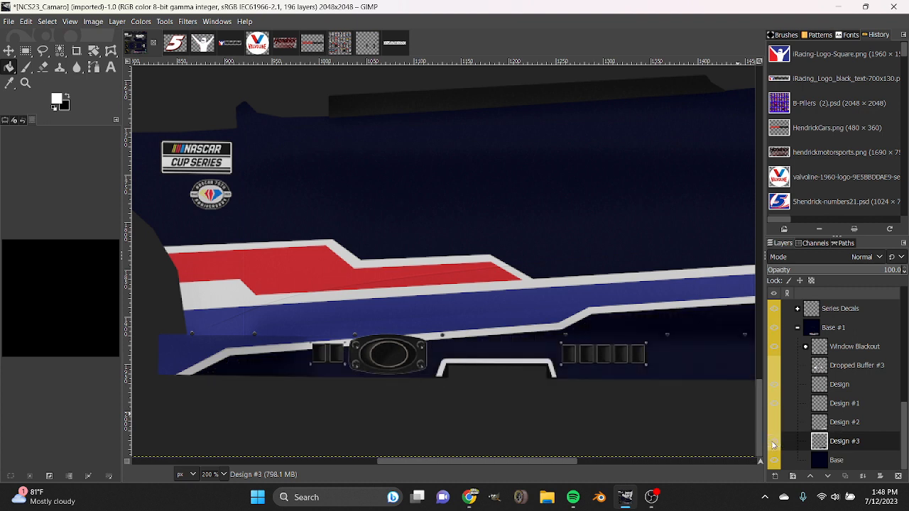
{"action": "left_click", "coordinate": [774, 441]}
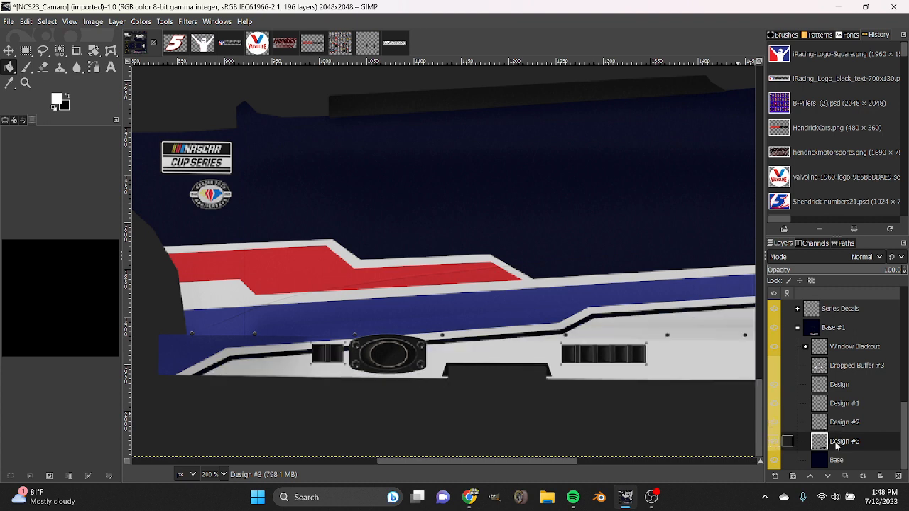
{"action": "left_click", "coordinate": [76, 69]}
{"action": "left_click", "coordinate": [4, 122]}
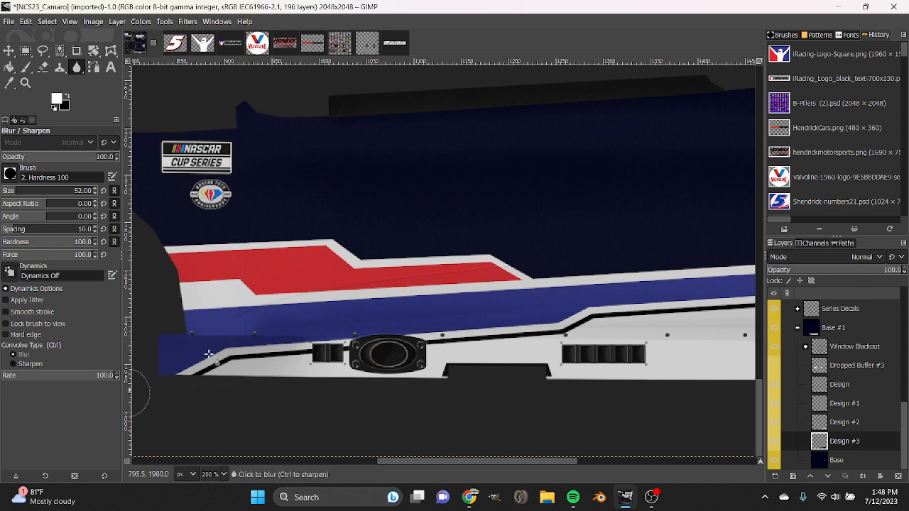
{"action": "left_click", "coordinate": [839, 426]}
{"action": "left_click", "coordinate": [8, 50]}
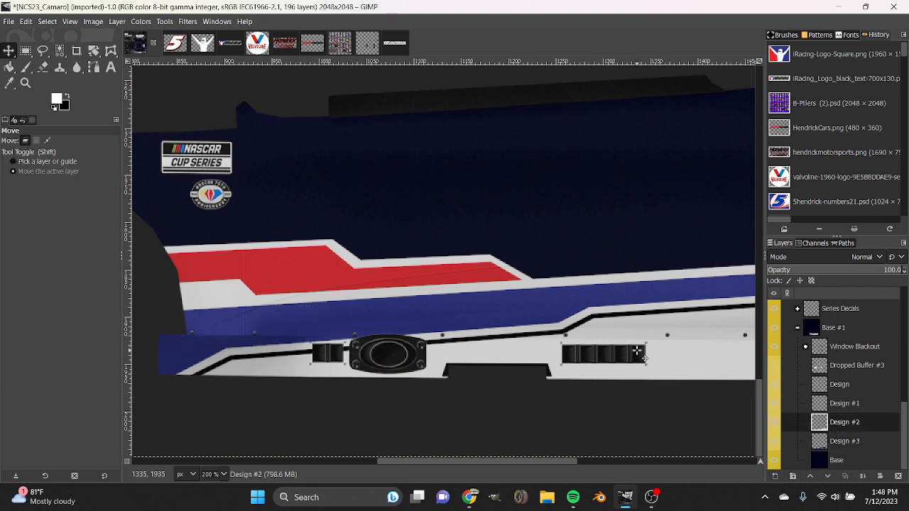
{"action": "left_click_drag", "start_coordinate": [637, 351], "coordinate": [546, 471]}
{"action": "key", "text": "ctrl+z"}
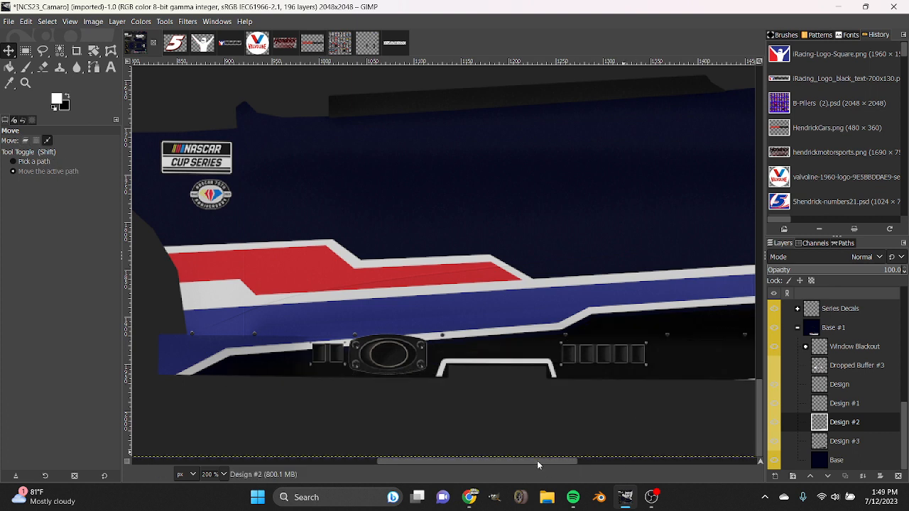
{"action": "key", "text": "ctrl+y"}
{"action": "key", "text": "ctrl+z"}
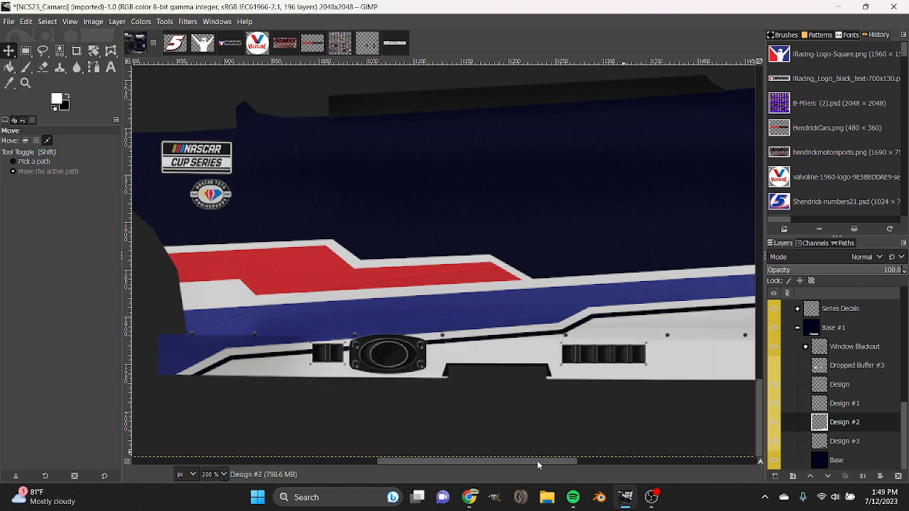
Cut the selected lower side area on Design #3 and move that layer directly above Design #2.
{"action": "left_click", "coordinate": [850, 441]}
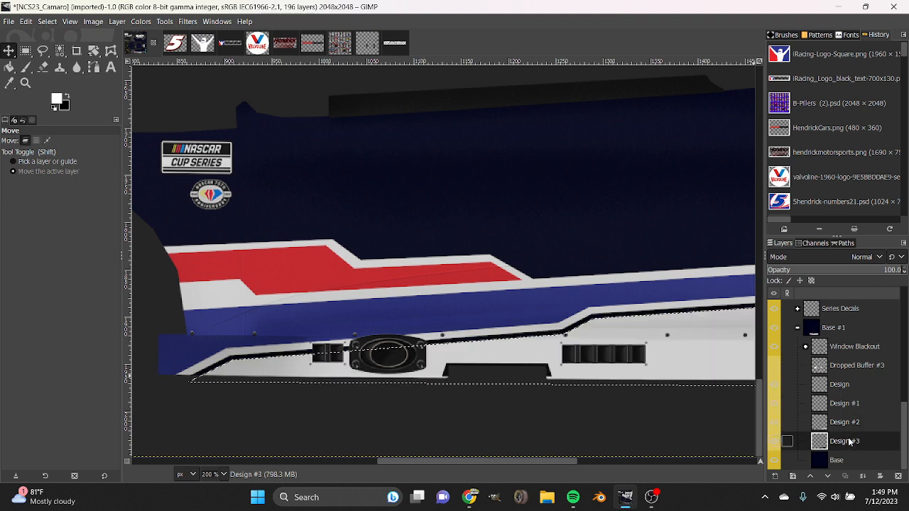
{"action": "key", "text": "ctrl+x"}
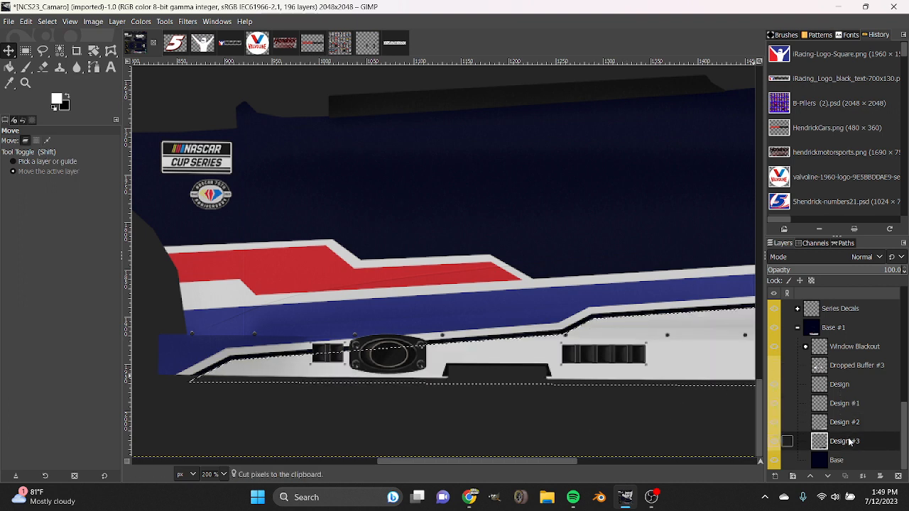
{"action": "left_click", "coordinate": [32, 120]}
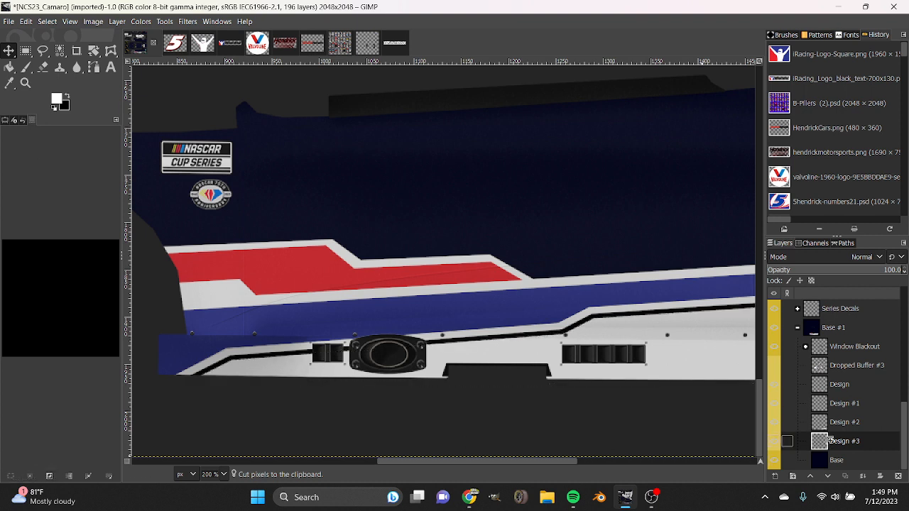
{"action": "left_click_drag", "start_coordinate": [830, 441], "coordinate": [828, 415]}
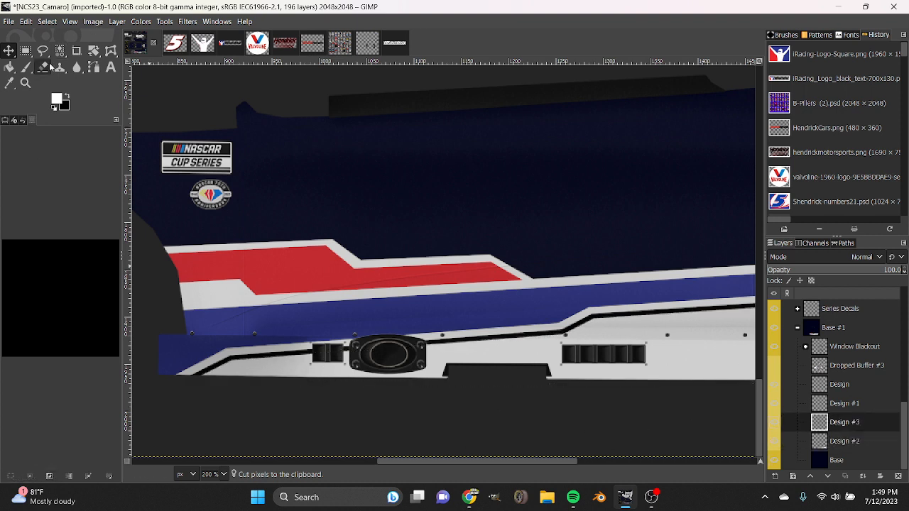
Try to blur the borders of the black line along the lower side on Design #1, checking Design #2's visibility first.
{"action": "left_click", "coordinate": [76, 67]}
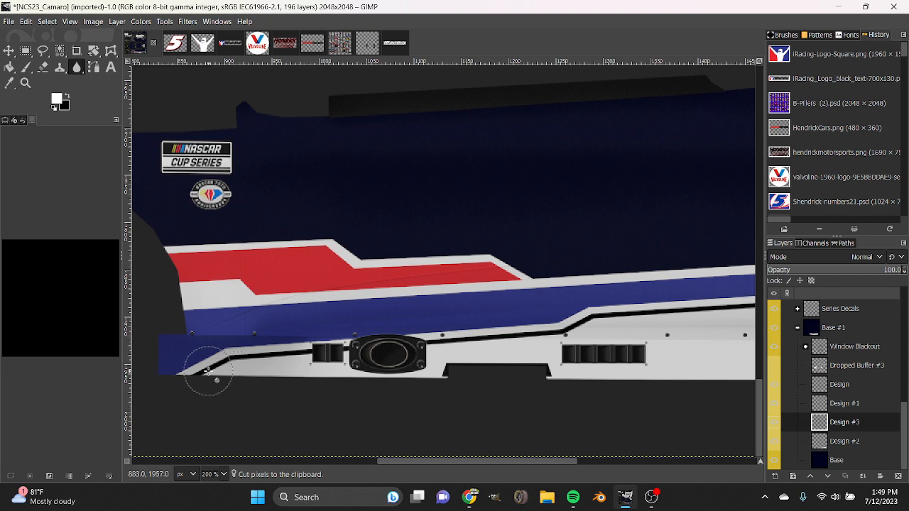
{"action": "left_click", "coordinate": [774, 445]}
{"action": "left_click", "coordinate": [774, 445]}
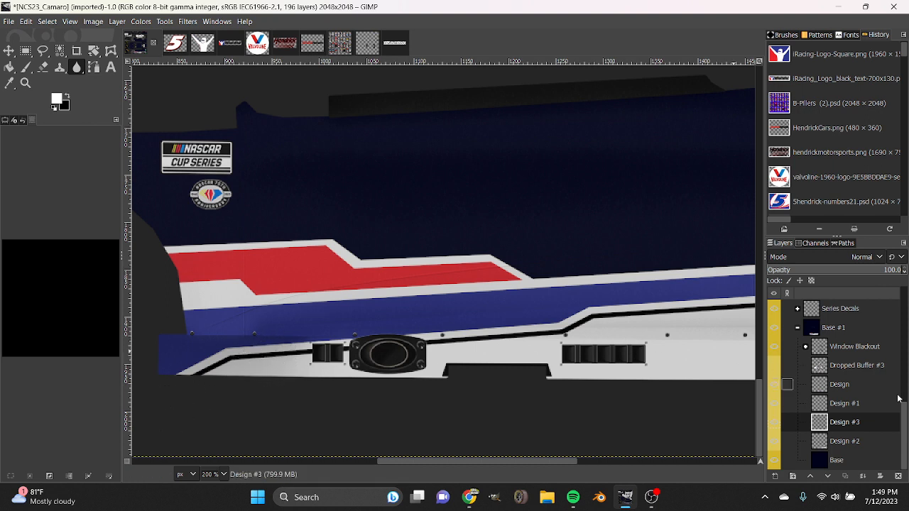
{"action": "left_click", "coordinate": [829, 408]}
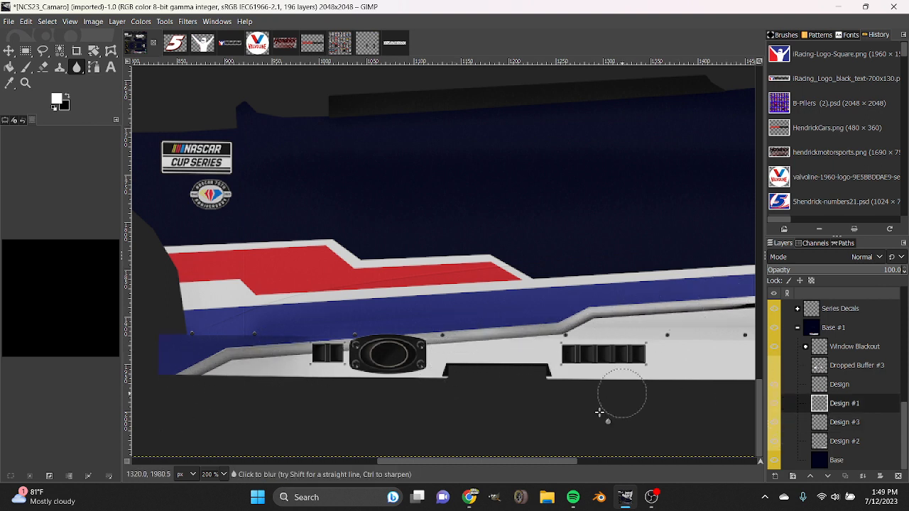
{"action": "left_click_drag", "start_coordinate": [559, 464], "coordinate": [701, 463]}
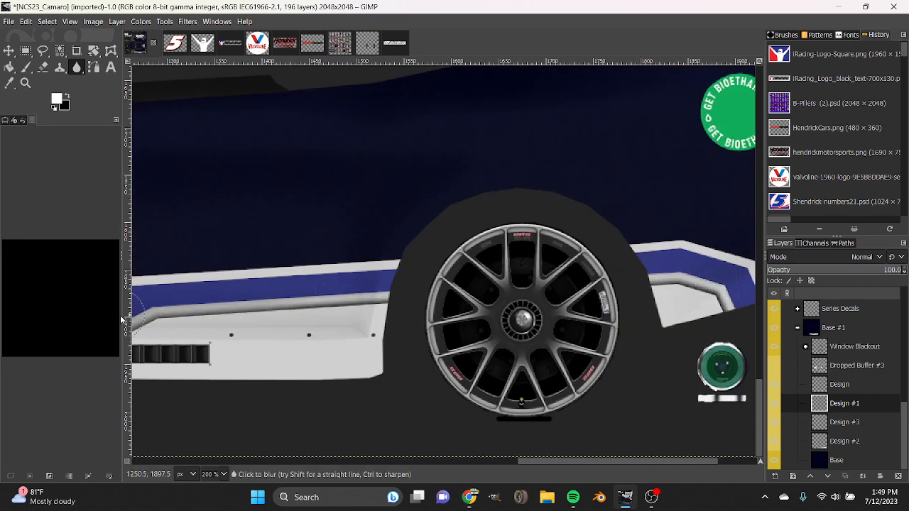
Blur the edges along the black line on Design #1, from the panel behind the rear wheel to the front of the lower side.
{"action": "scroll", "coordinate": [220, 475], "scroll_direction": "down", "scroll_amount": 2}
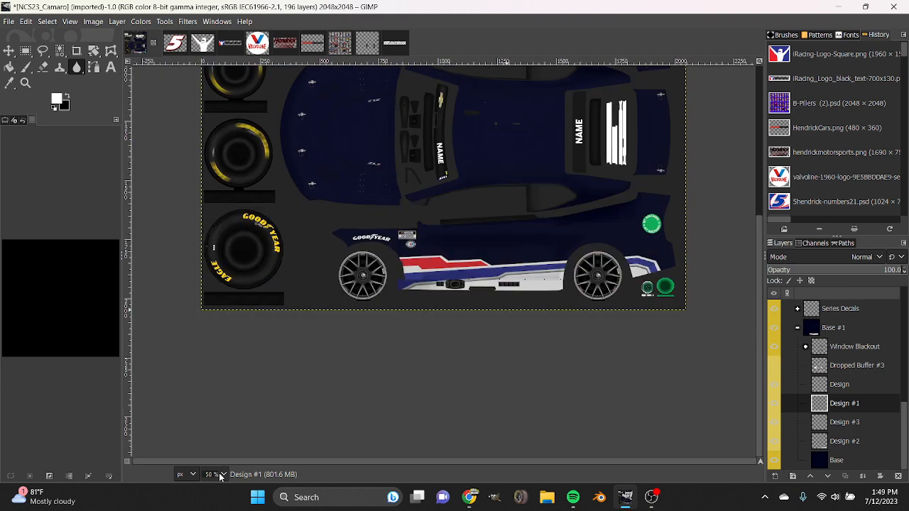
{"action": "scroll", "coordinate": [219, 476], "scroll_direction": "up", "scroll_amount": 1}
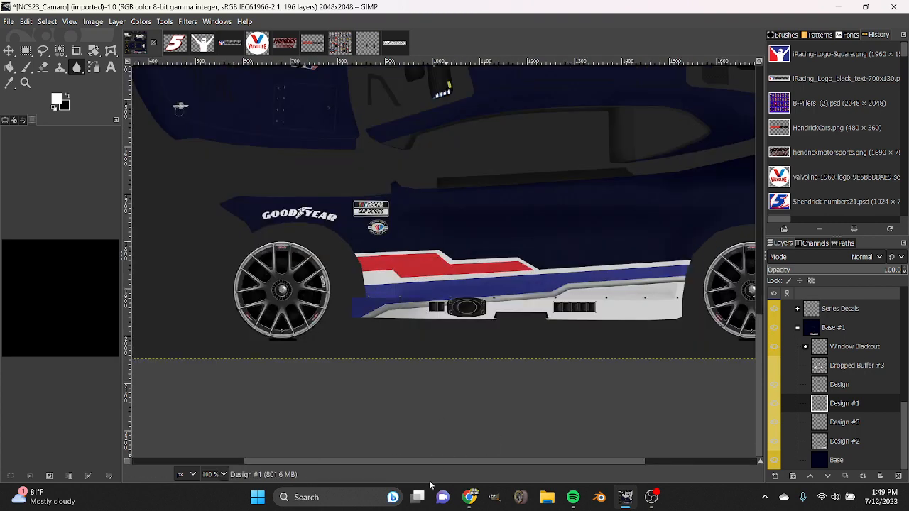
{"action": "left_click_drag", "start_coordinate": [505, 465], "coordinate": [641, 465]}
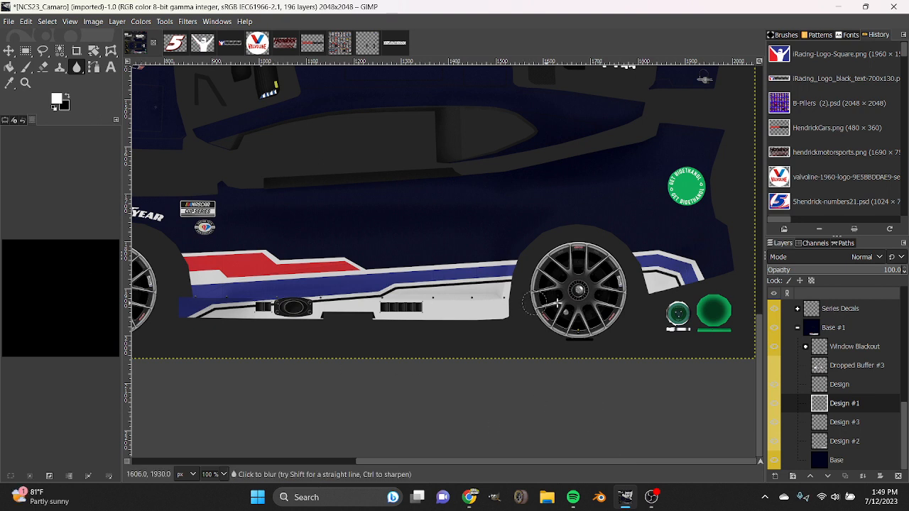
{"action": "mouse_move", "coordinate": [672, 292]}
{"action": "left_mouse_down"}
{"action": "mouse_move", "coordinate": [658, 266]}
{"action": "mouse_move", "coordinate": [596, 269]}
{"action": "mouse_move", "coordinate": [230, 305]}
{"action": "mouse_move", "coordinate": [192, 330]}
{"action": "left_mouse_up"}
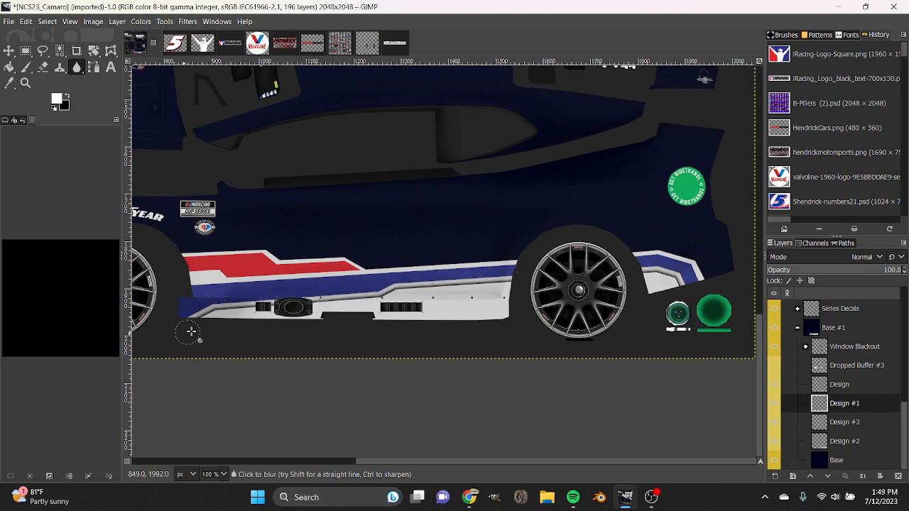
Merge Design, Design #1 and Design #3 down one after another into the Design #2 layer.
{"action": "right_click", "coordinate": [836, 385]}
{"action": "left_click", "coordinate": [793, 143]}
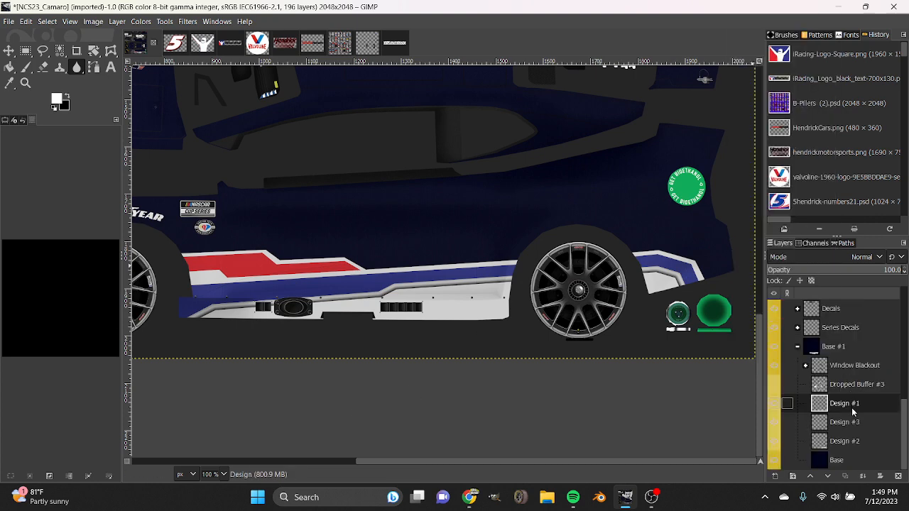
{"action": "right_click", "coordinate": [839, 406]}
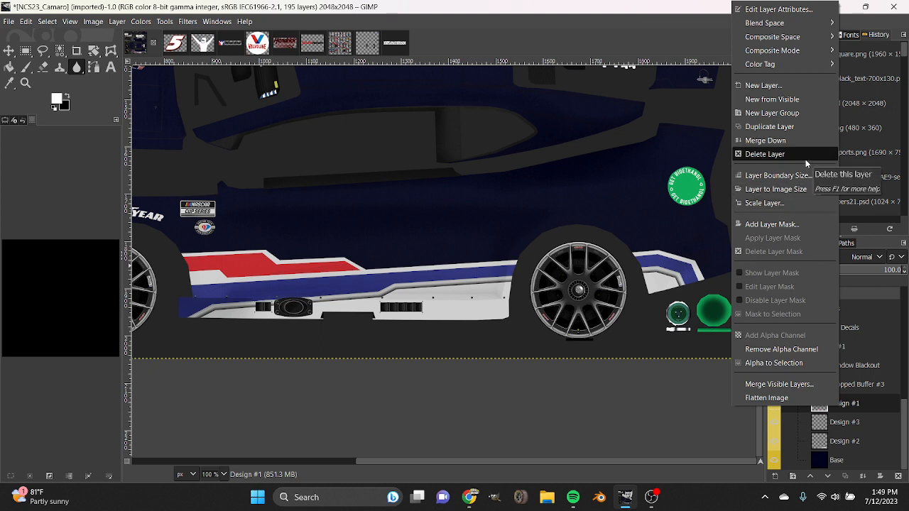
{"action": "left_click", "coordinate": [794, 142]}
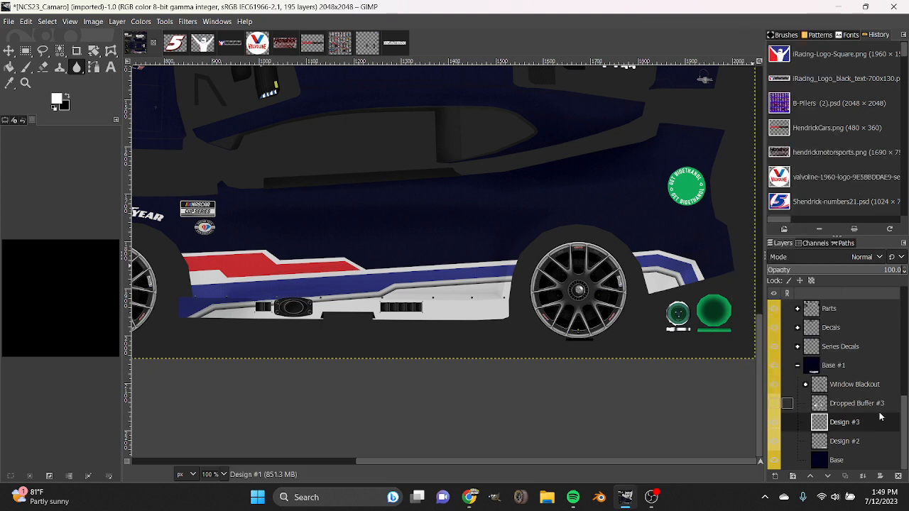
{"action": "right_click", "coordinate": [859, 425]}
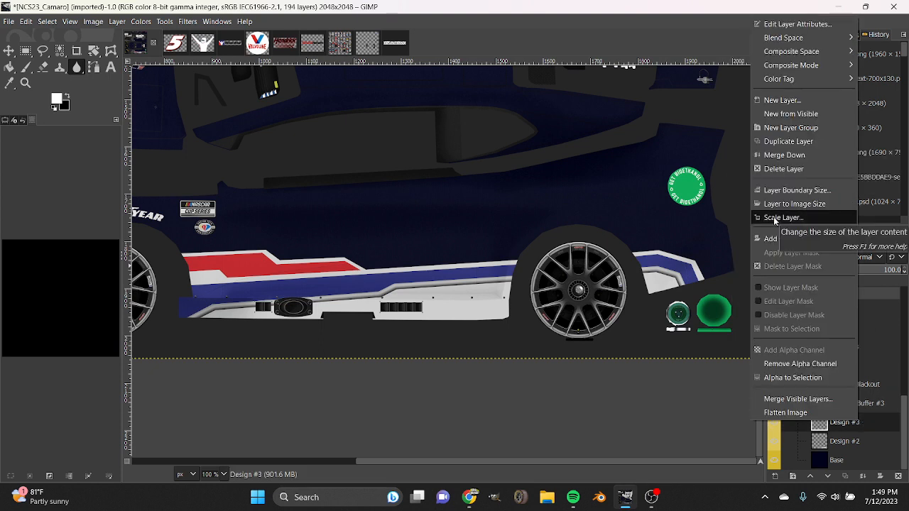
{"action": "left_click", "coordinate": [790, 156]}
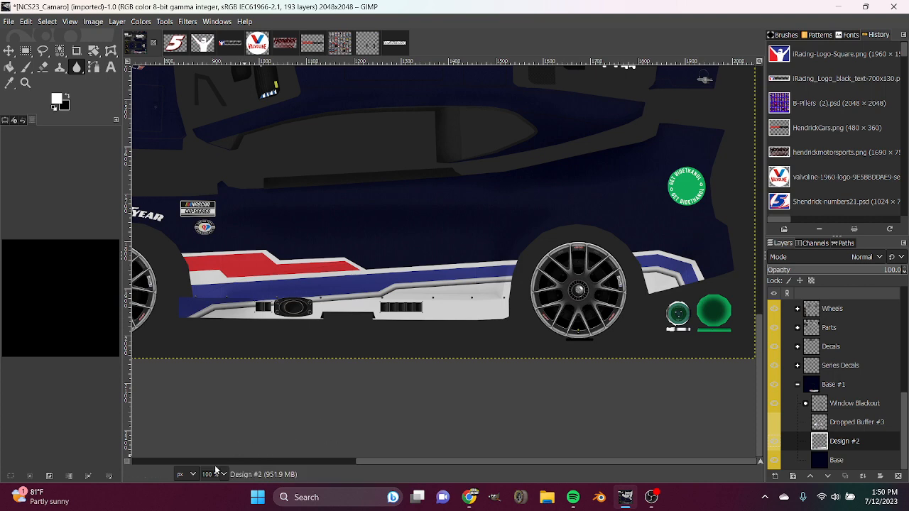
{"action": "scroll", "coordinate": [217, 472], "scroll_direction": "up", "scroll_amount": 1}
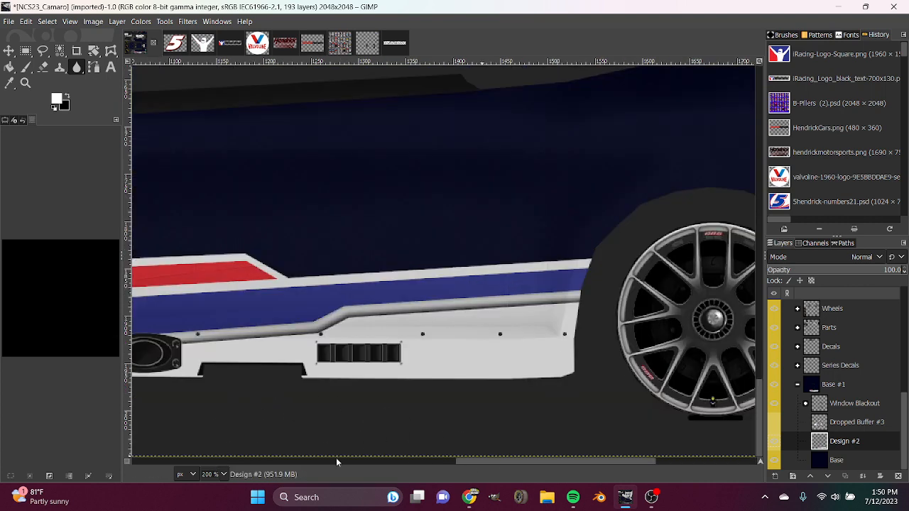
{"action": "left_click_drag", "start_coordinate": [461, 465], "coordinate": [417, 465]}
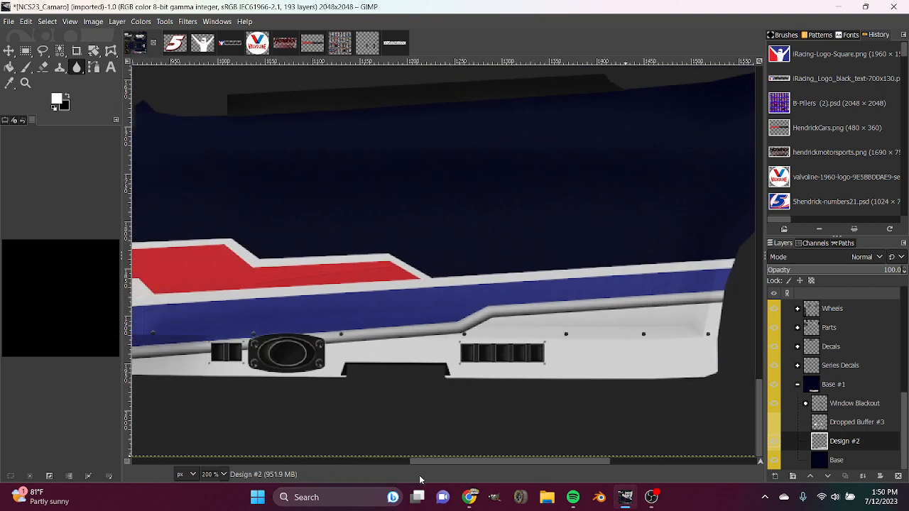
{"action": "left_click", "coordinate": [57, 101]}
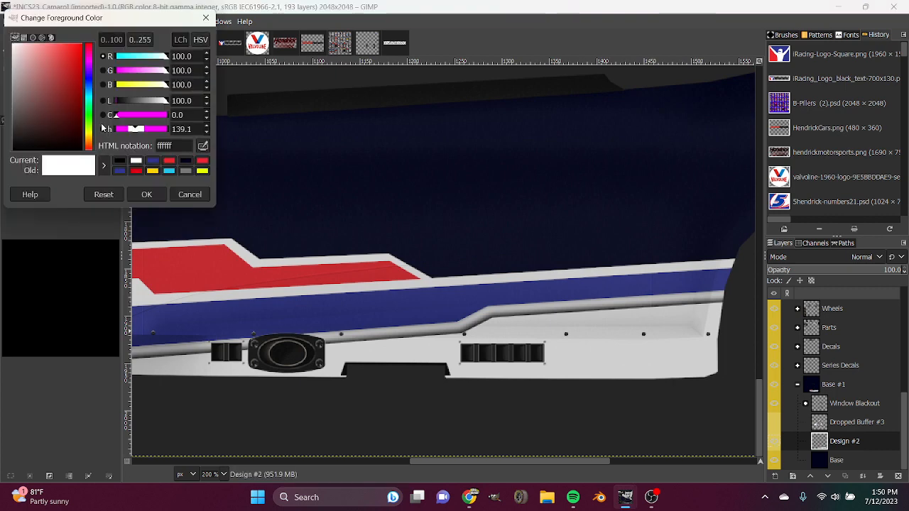
{"action": "left_click", "coordinate": [153, 161]}
{"action": "left_click", "coordinate": [146, 194]}
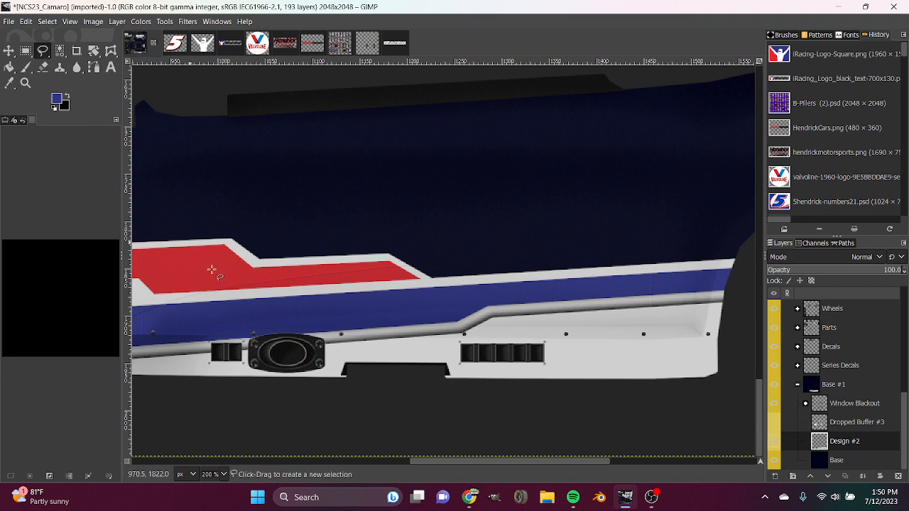
Set the foreground color to the bright red from the saved colors.
{"action": "left_click", "coordinate": [57, 99]}
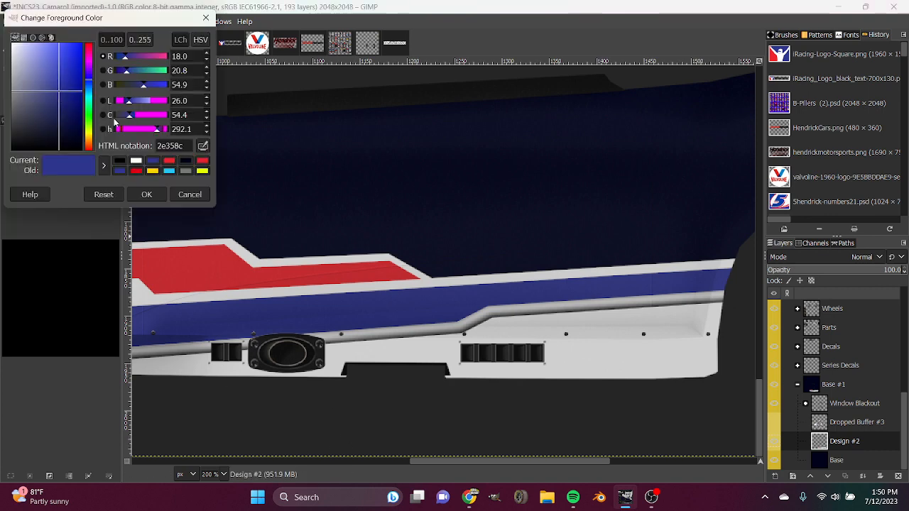
{"action": "left_click", "coordinate": [169, 162]}
{"action": "left_click", "coordinate": [146, 194]}
Show and hide Dropped Buffer #3 to examine how the number and iRacing decals sit over the side stripes.
{"action": "key", "text": "shift+2"}
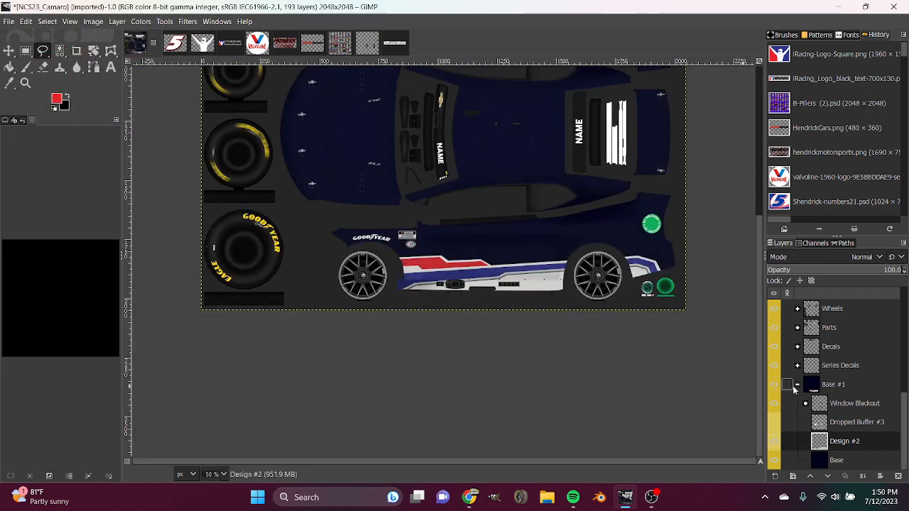
{"action": "left_click", "coordinate": [773, 430]}
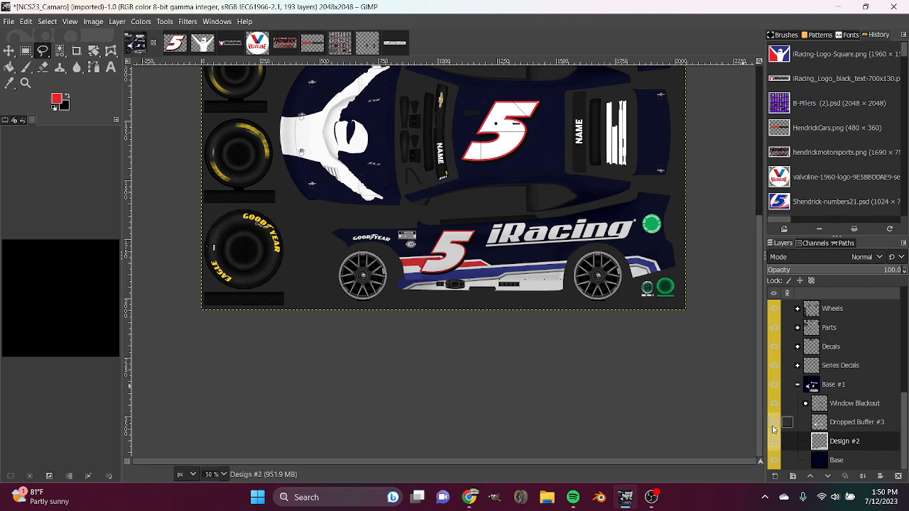
{"action": "left_click", "coordinate": [773, 429]}
{"action": "left_click", "coordinate": [773, 430]}
{"action": "left_click", "coordinate": [773, 429]}
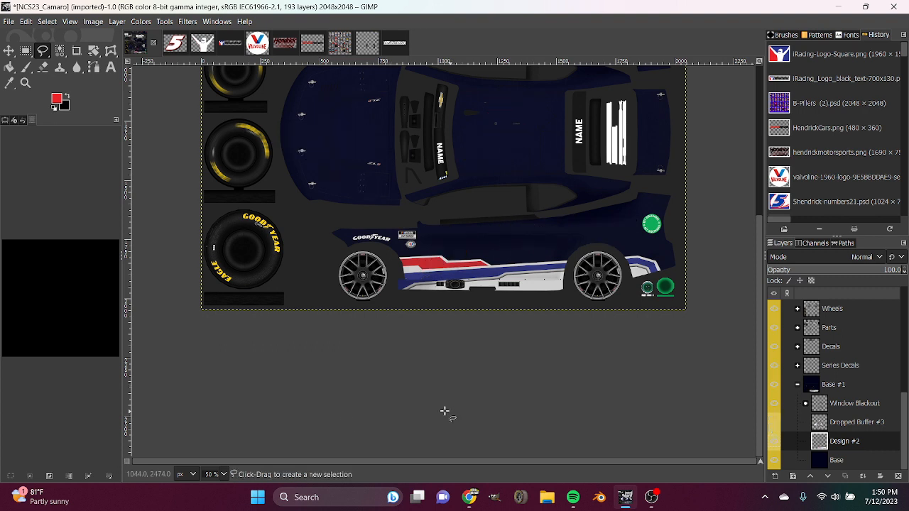
Start a free selection below the lower side's cutout and create a 2048 × 2048 px transparent layer named Design above Design #2.
{"action": "key", "text": "2"}
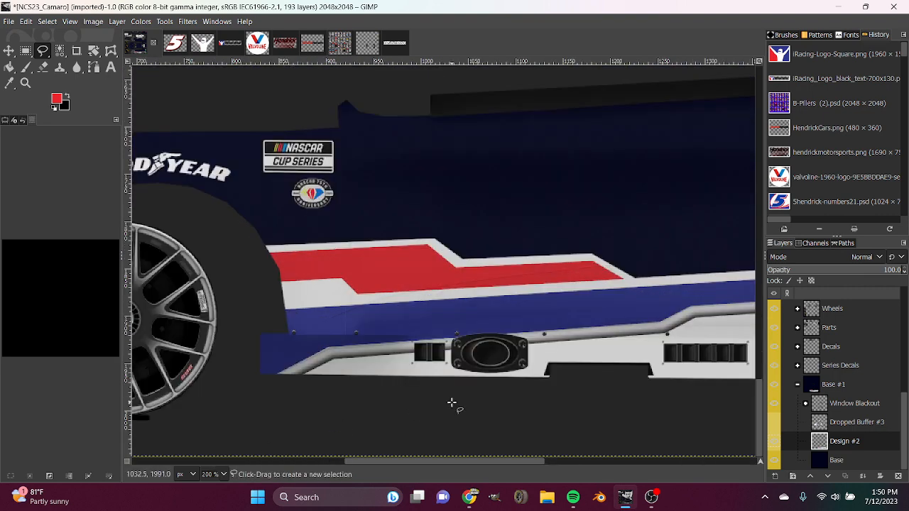
{"action": "left_click_drag", "start_coordinate": [480, 460], "coordinate": [554, 479]}
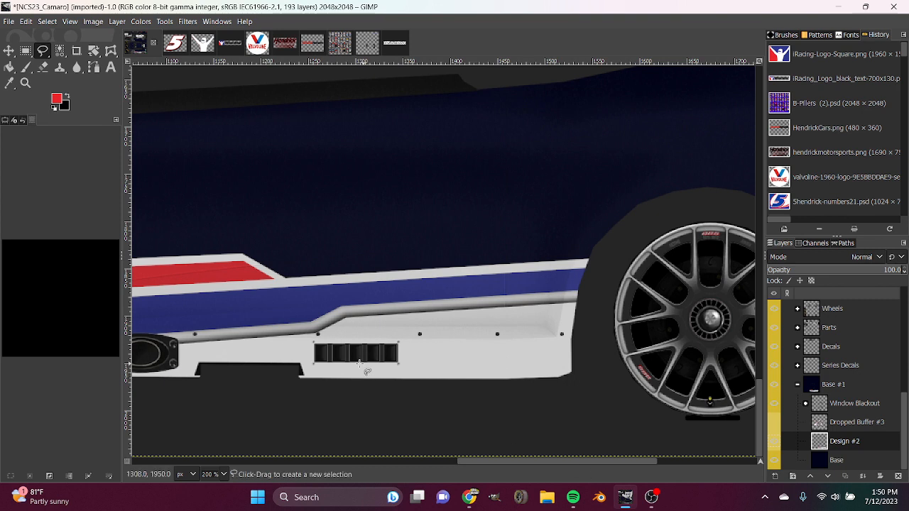
{"action": "left_click", "coordinate": [298, 383]}
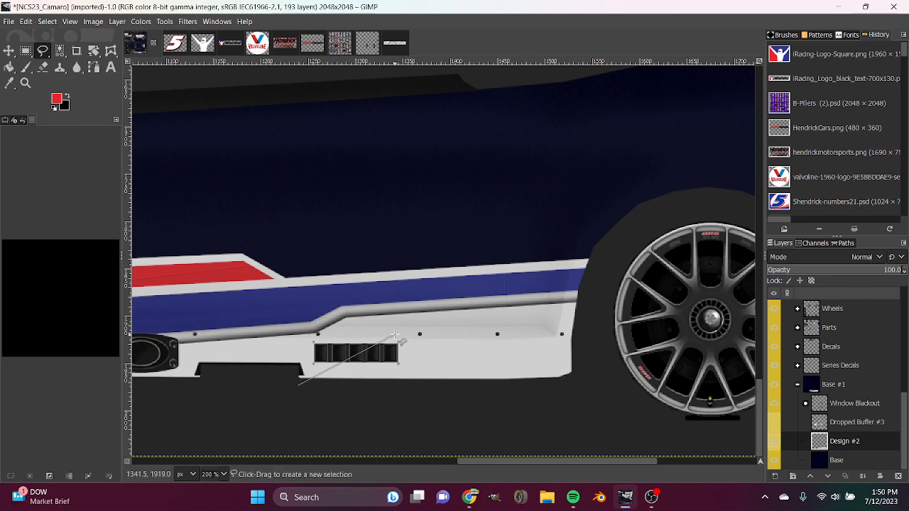
{"action": "left_click", "coordinate": [775, 475]}
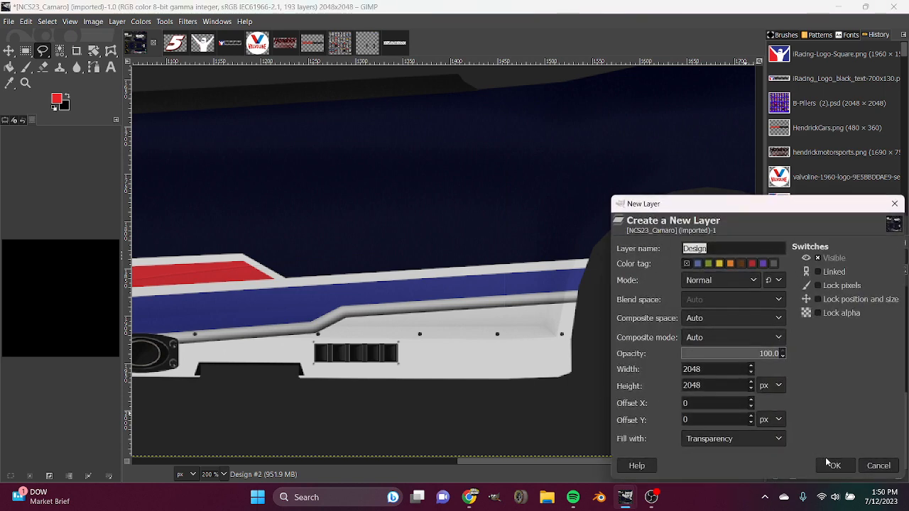
{"action": "left_click", "coordinate": [835, 466]}
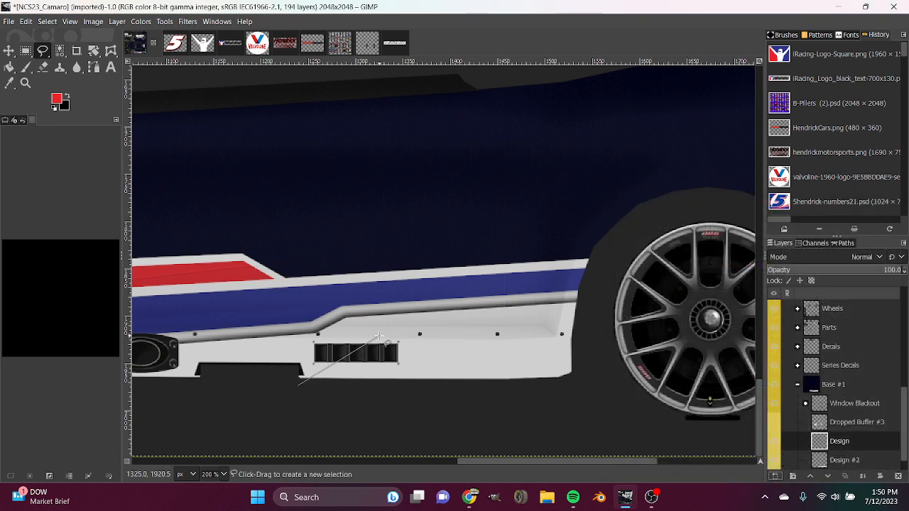
Complete the free selection over the rear part of the white lower side, including behind the rear wheel, and fill it with red.
{"action": "left_click", "coordinate": [550, 459]}
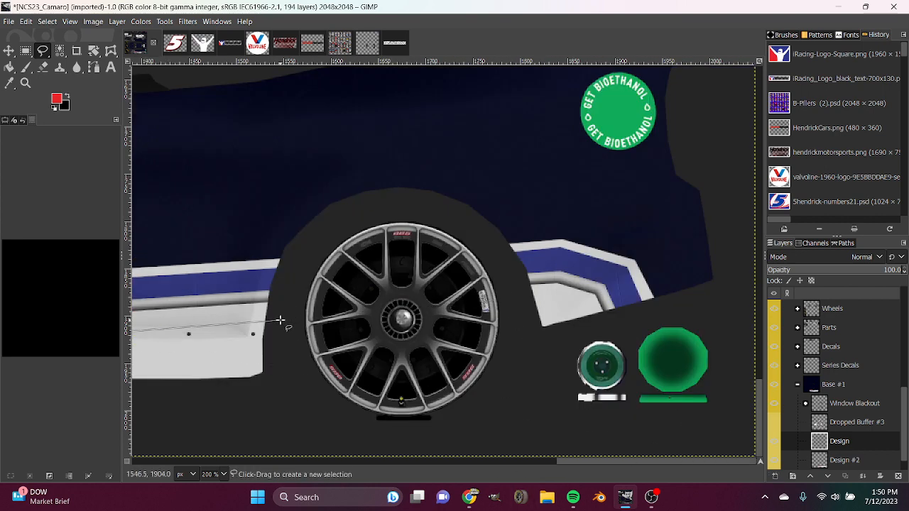
{"action": "left_click", "coordinate": [519, 304]}
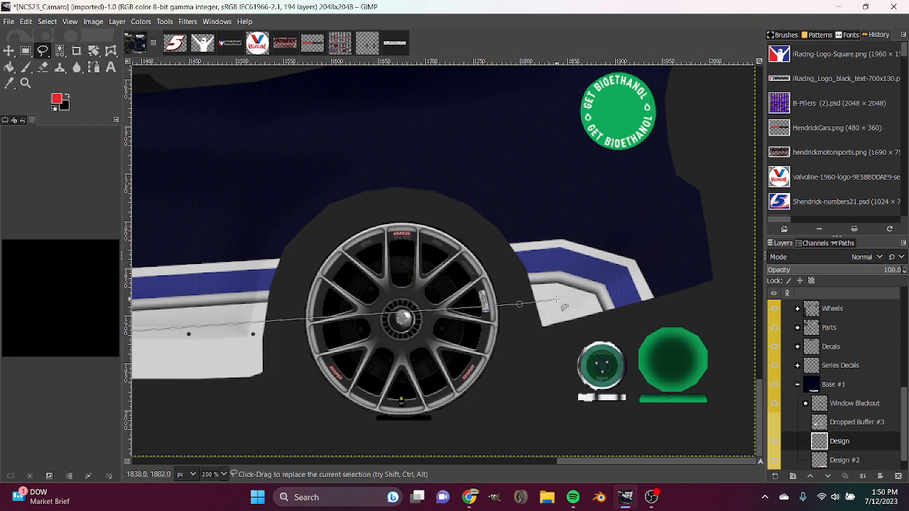
{"action": "left_click", "coordinate": [557, 300]}
{"action": "left_click", "coordinate": [575, 306]}
{"action": "left_click", "coordinate": [585, 326]}
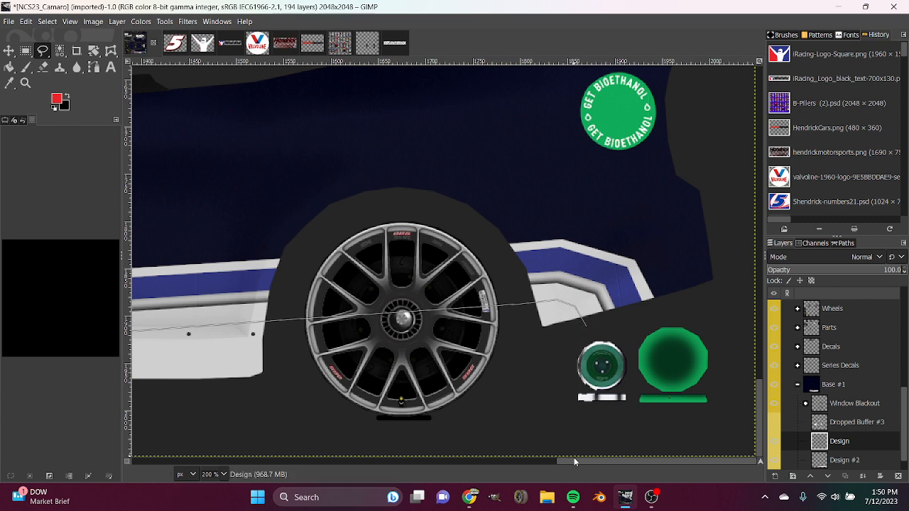
{"action": "left_click_drag", "start_coordinate": [573, 461], "coordinate": [465, 465]}
{"action": "left_click", "coordinate": [625, 383]}
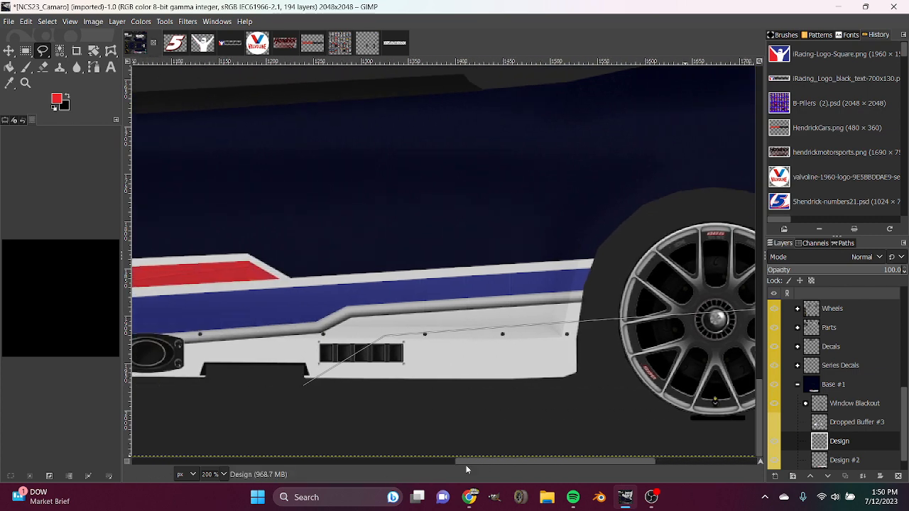
{"action": "left_click", "coordinate": [304, 386]}
{"action": "key", "text": "Return"}
{"action": "key", "text": "shift+b"}
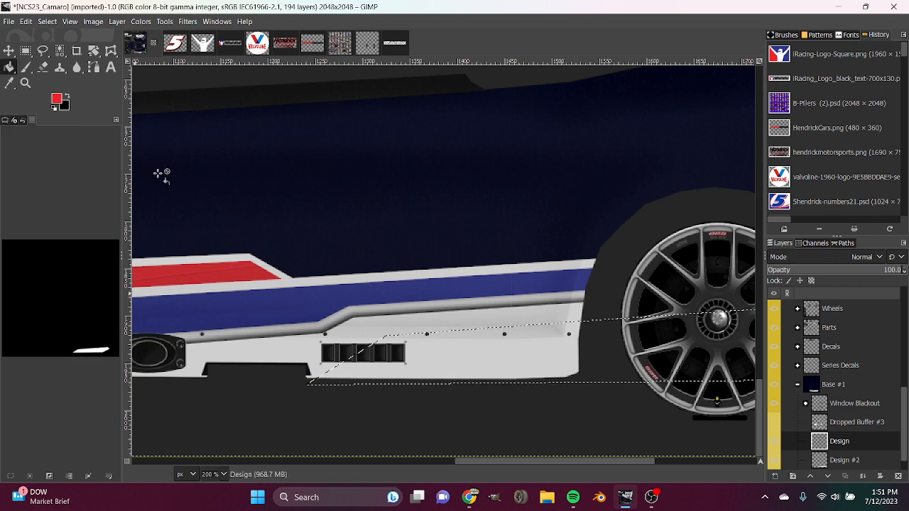
{"action": "left_click", "coordinate": [506, 361]}
Create a 2048 × 2048 px transparent layer named Design and move it directly beneath the layer with the new red fill.
{"action": "scroll", "coordinate": [788, 403], "scroll_direction": "down", "scroll_amount": 1}
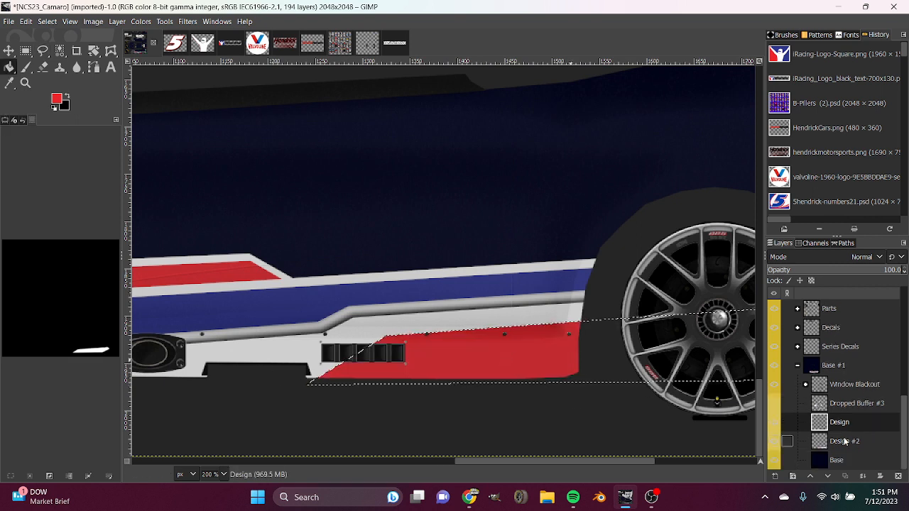
{"action": "left_click", "coordinate": [845, 441]}
{"action": "right_click", "coordinate": [845, 441]}
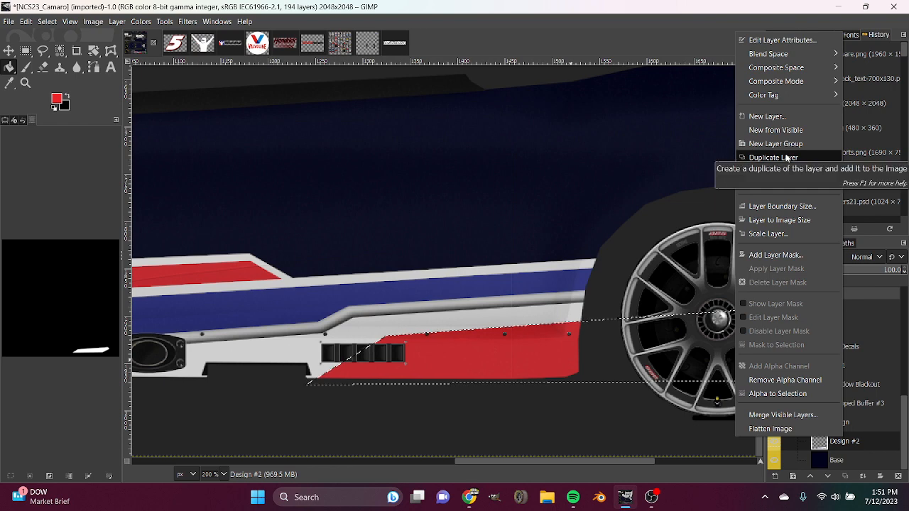
{"action": "left_click", "coordinate": [901, 358]}
{"action": "left_click", "coordinate": [835, 428]}
{"action": "left_click", "coordinate": [775, 476]}
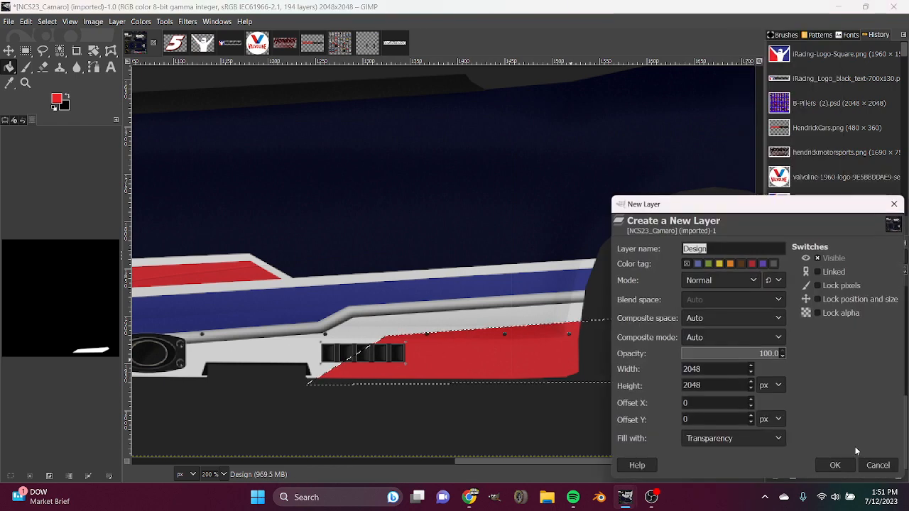
{"action": "left_click", "coordinate": [844, 466]}
{"action": "left_click_drag", "start_coordinate": [877, 418], "coordinate": [845, 447]}
Try to outline the red lower panel by growing its selection and filling it with black on the layer beneath.
{"action": "right_click", "coordinate": [491, 333]}
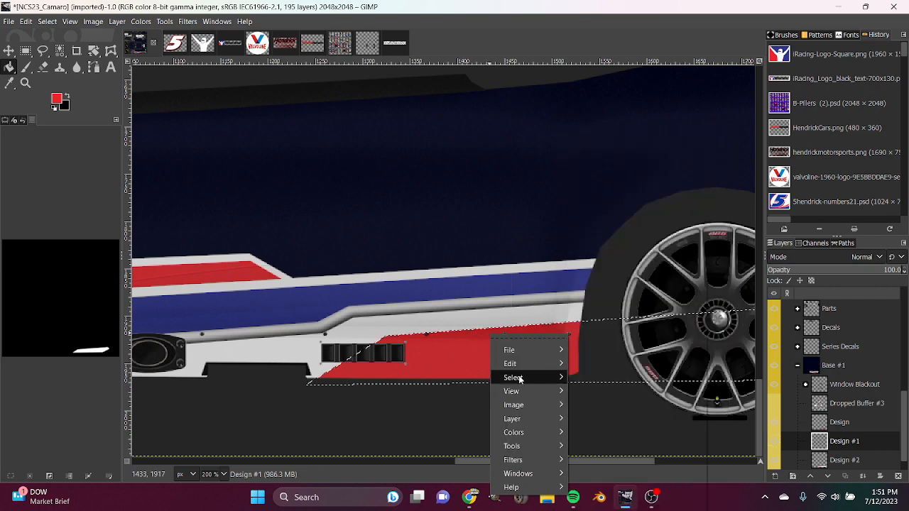
{"action": "mouse_move", "coordinate": [525, 377]}
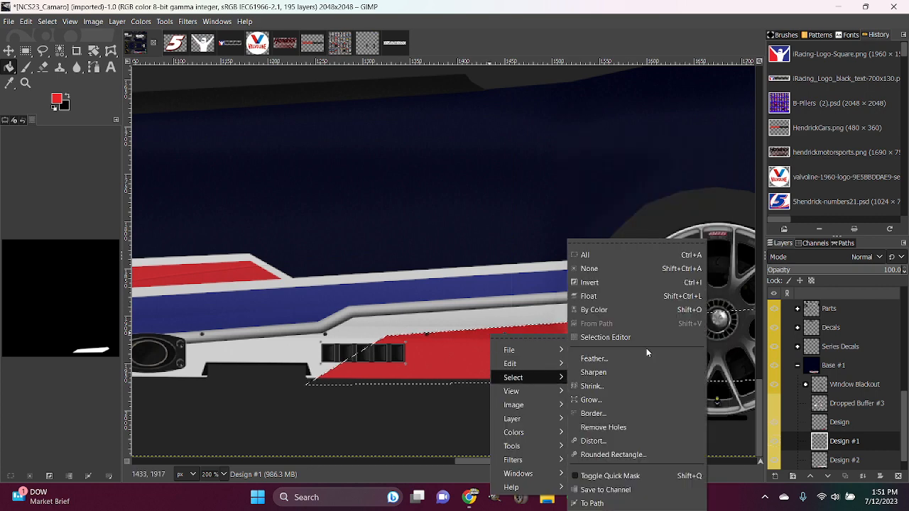
{"action": "left_click", "coordinate": [604, 399]}
{"action": "left_click", "coordinate": [602, 438]}
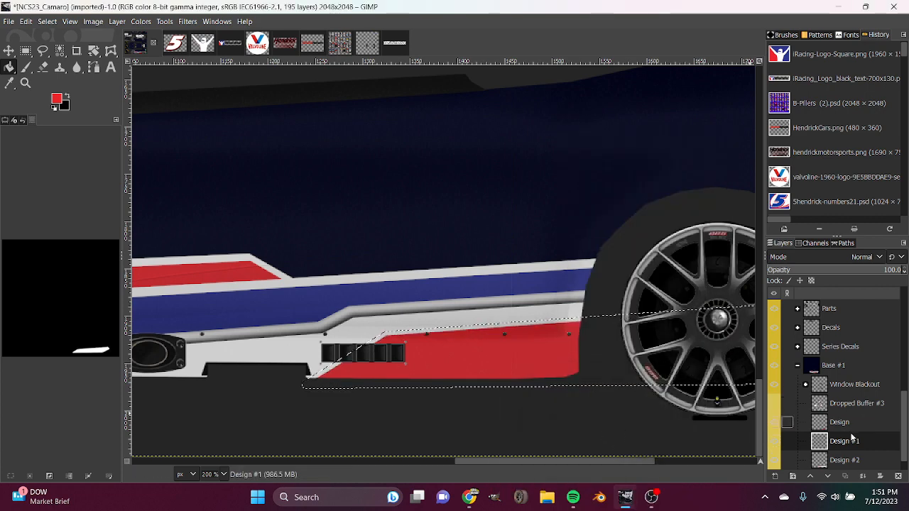
{"action": "scroll", "coordinate": [785, 440], "scroll_direction": "down", "scroll_amount": 1}
{"action": "left_click", "coordinate": [67, 95]}
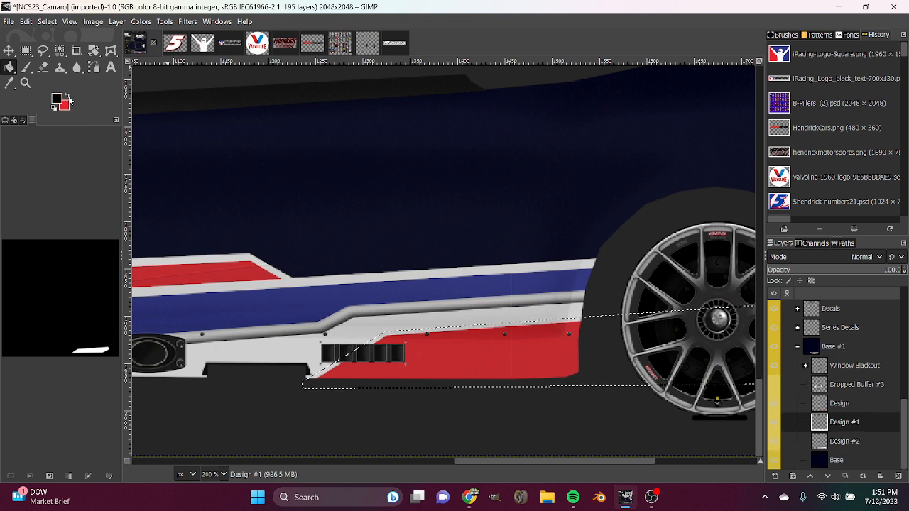
{"action": "left_click", "coordinate": [432, 355]}
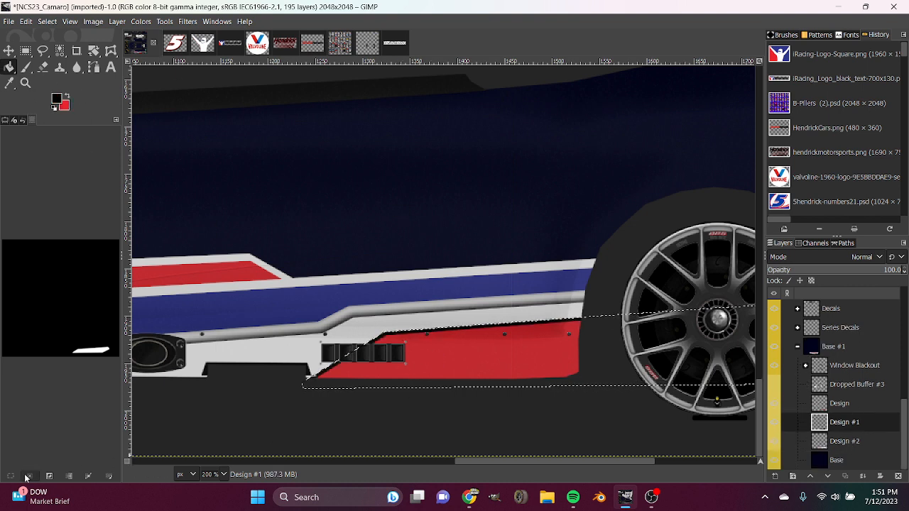
Try to blur the black outline without an active selection, and undo back to before the selection was grown.
{"action": "key", "text": "ctrl+shift+a"}
{"action": "left_click", "coordinate": [83, 68]}
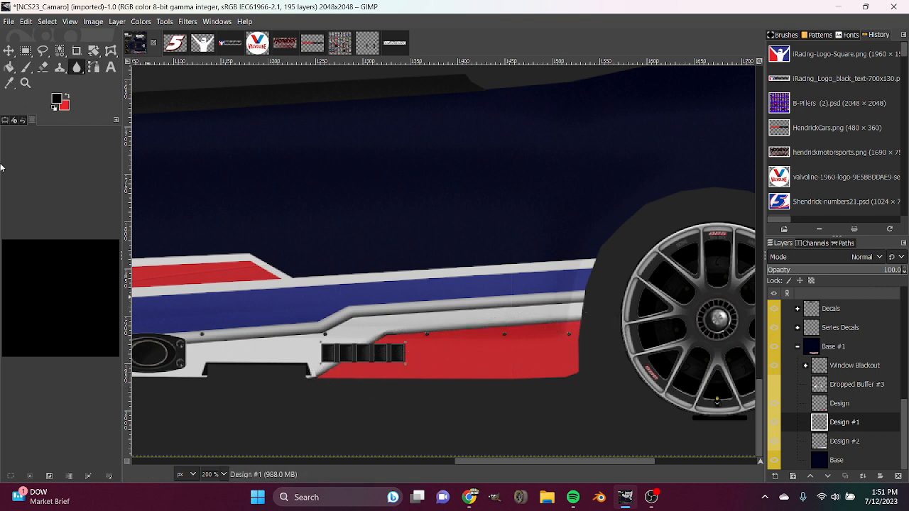
{"action": "key", "text": "ctrl+z"}
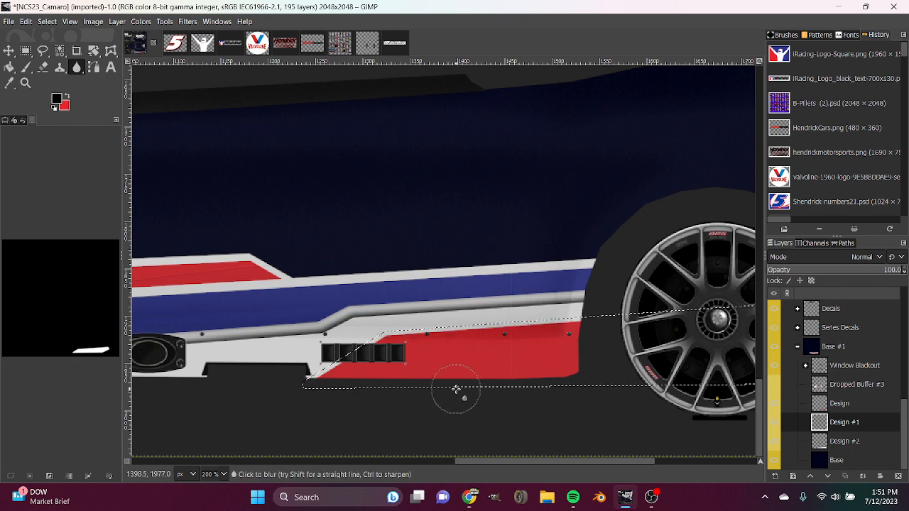
Grow the red panel's selection slightly more than before and fill it with black on the layer beneath the red.
{"action": "right_click", "coordinate": [435, 361]}
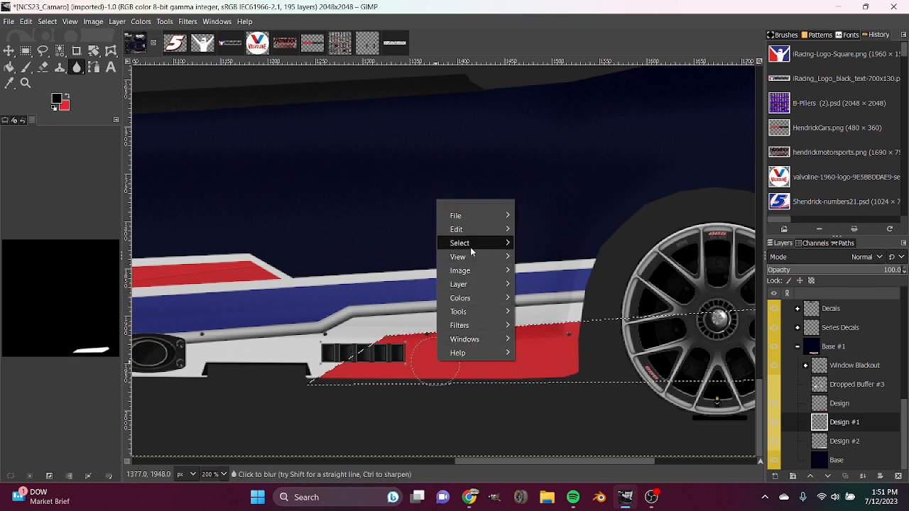
{"action": "mouse_move", "coordinate": [470, 245]}
{"action": "left_click", "coordinate": [554, 396]}
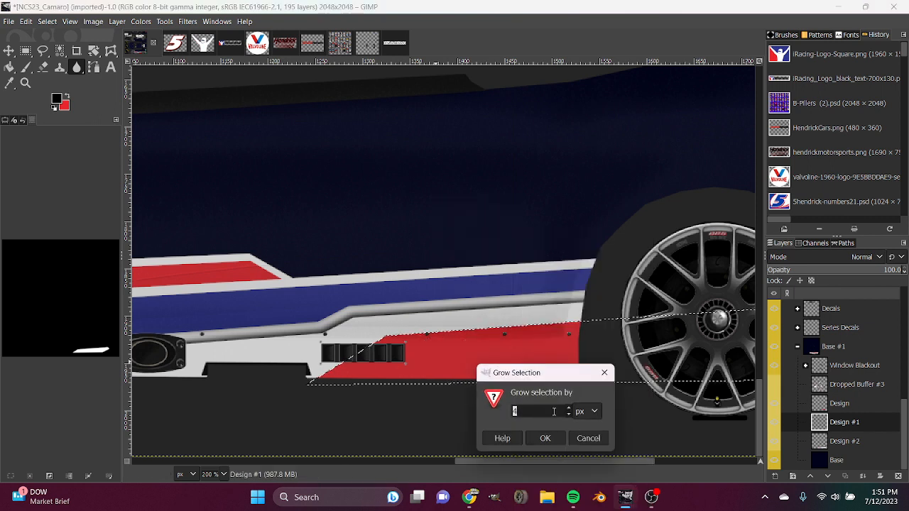
{"action": "left_click", "coordinate": [545, 439]}
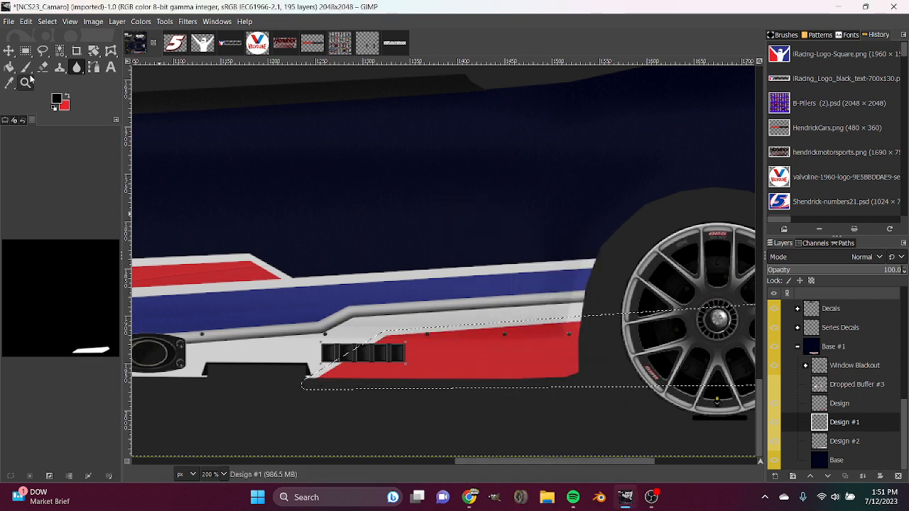
{"action": "left_click", "coordinate": [10, 67]}
{"action": "left_click", "coordinate": [450, 348]}
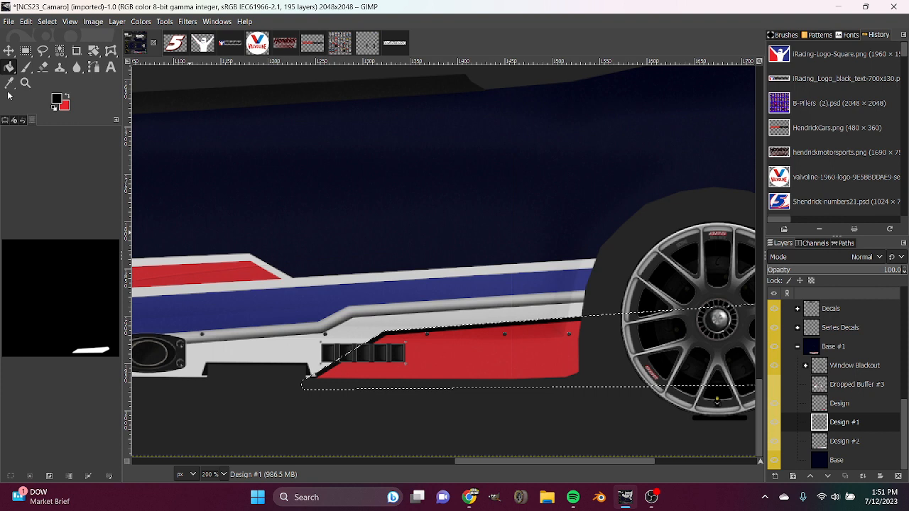
Clear the selection and blur the black outline along the red panel's slanted front edge and upper edge.
{"action": "left_click", "coordinate": [44, 67]}
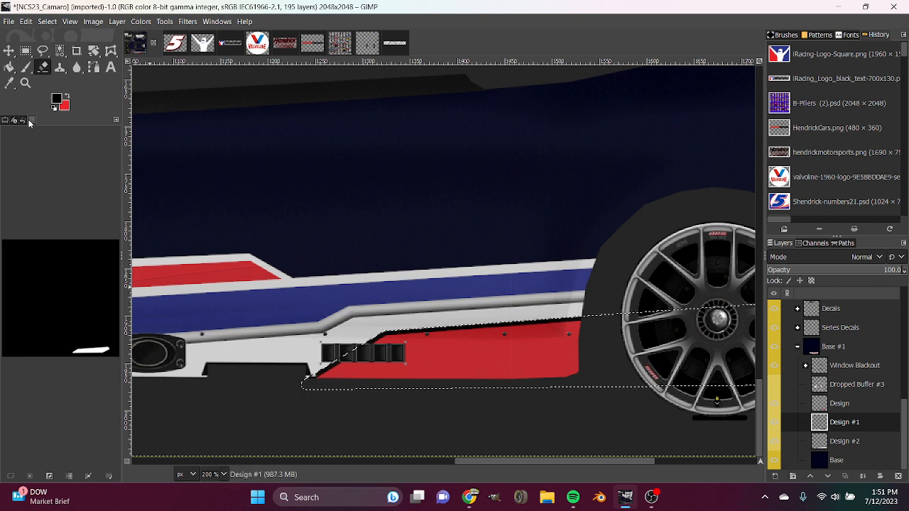
{"action": "key", "text": "shift+ctrl+a"}
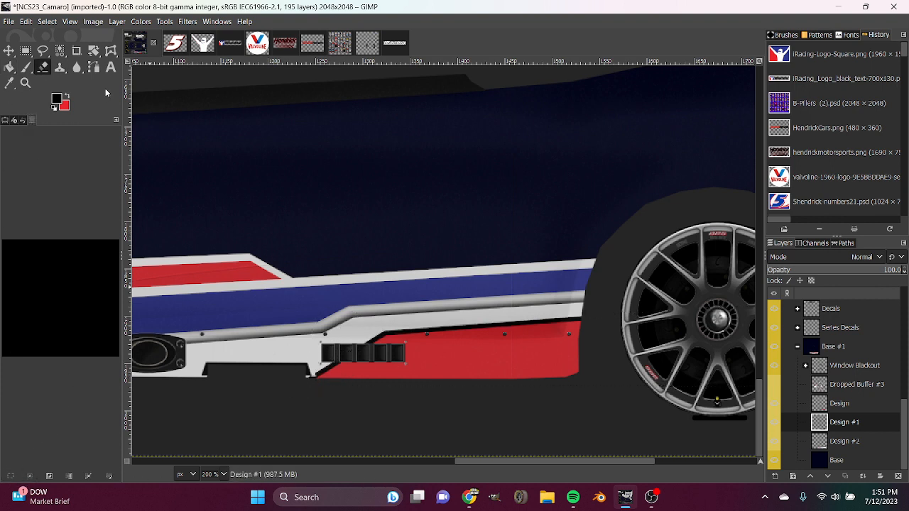
{"action": "left_click", "coordinate": [77, 67]}
{"action": "left_click_drag", "start_coordinate": [397, 346], "coordinate": [305, 388]}
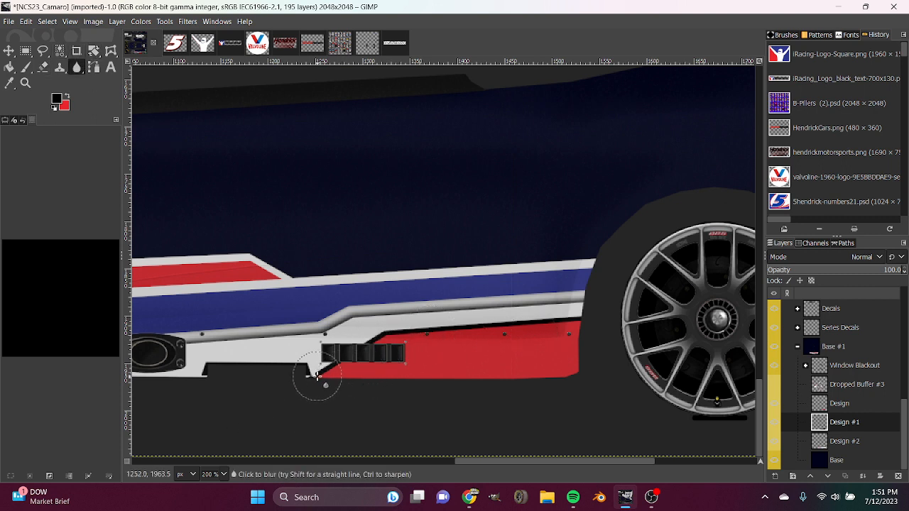
{"action": "mouse_move", "coordinate": [317, 376]}
{"action": "left_mouse_down"}
{"action": "mouse_move", "coordinate": [439, 340]}
{"action": "mouse_move", "coordinate": [608, 319]}
{"action": "left_mouse_up"}
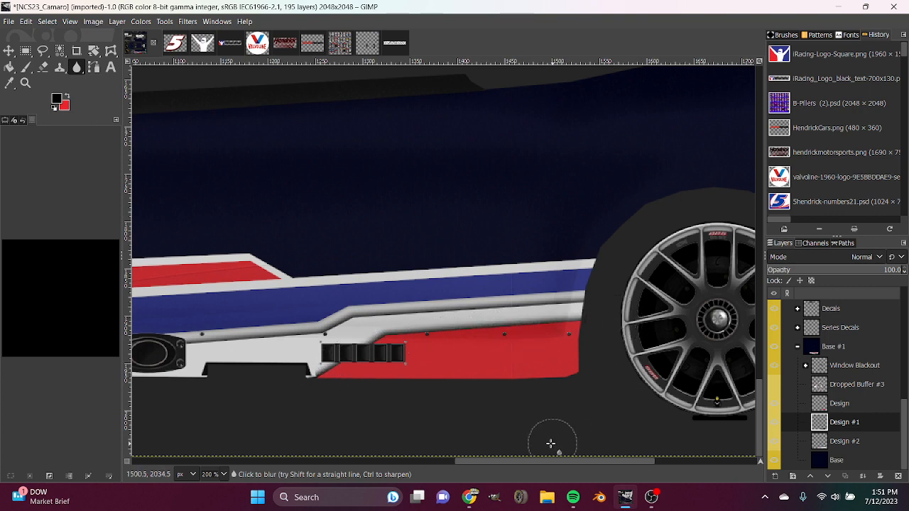
Inspect the outlined red panel along the side, and undo the blur, black fill, selection growth and layer move.
{"action": "left_click_drag", "start_coordinate": [485, 461], "coordinate": [588, 461]}
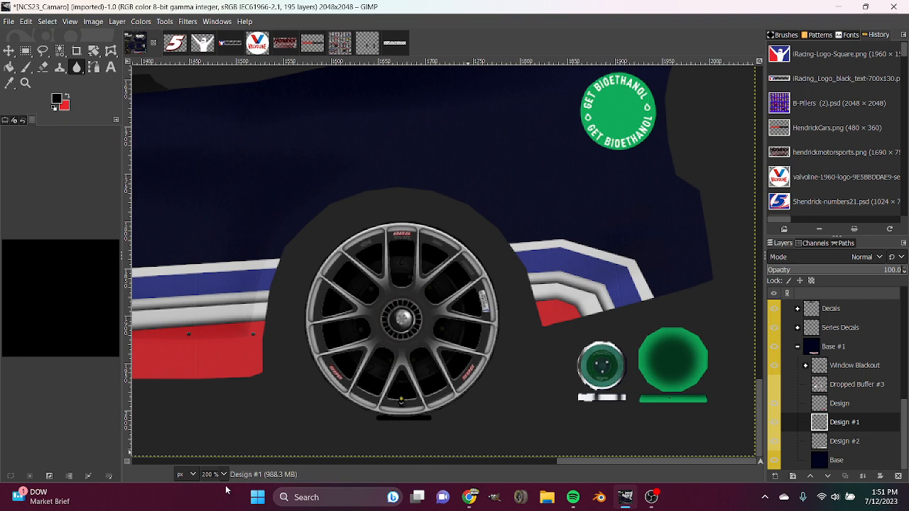
{"action": "scroll", "coordinate": [220, 478], "scroll_direction": "down", "scroll_amount": 2}
{"action": "scroll", "coordinate": [221, 478], "scroll_direction": "up", "scroll_amount": 2}
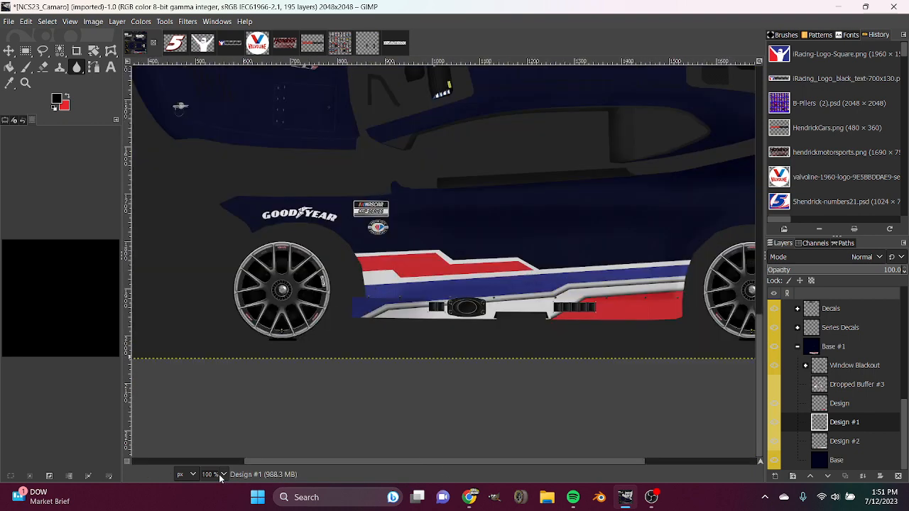
{"action": "left_click_drag", "start_coordinate": [475, 464], "coordinate": [623, 464]}
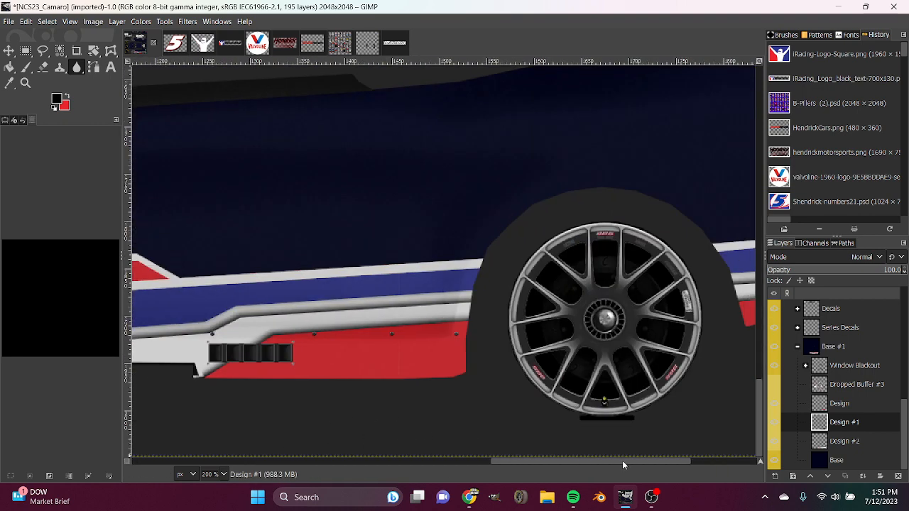
{"action": "key", "text": "ctrl+z"}
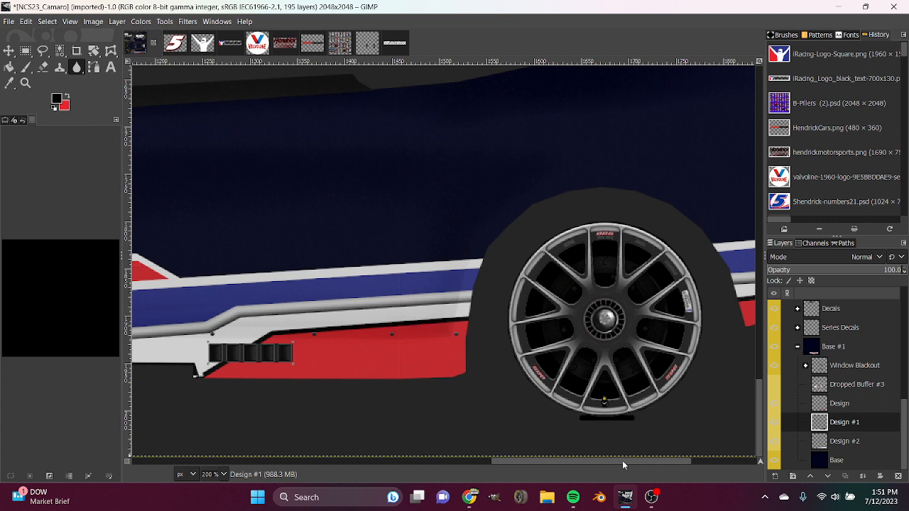
{"action": "key", "text": "ctrl+z"}
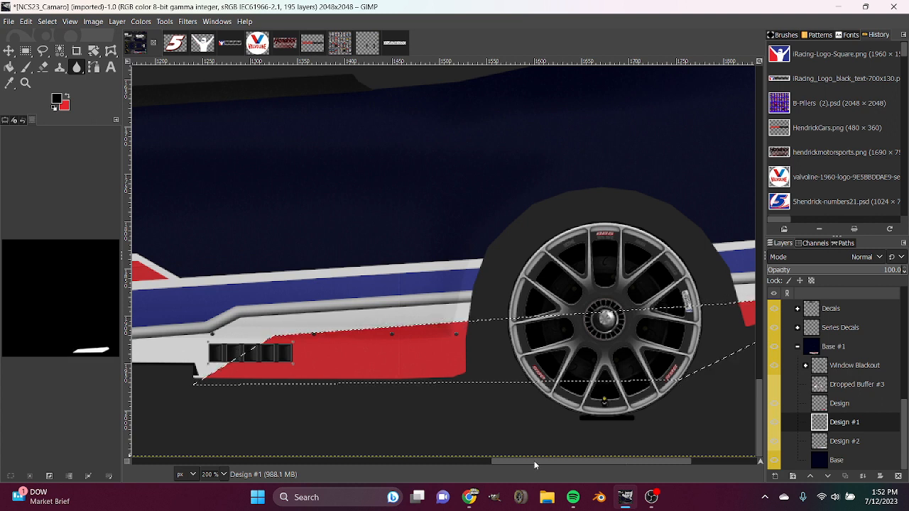
{"action": "key", "text": "ctrl+z"}
{"action": "key", "text": "ctrl+z"}
{"action": "key", "text": "ctrl+z"}
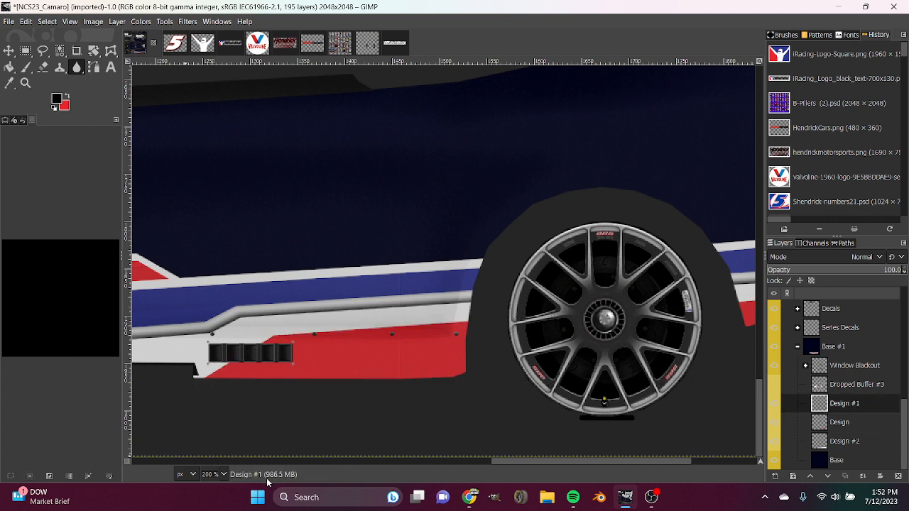
Show Dropped Buffer #3 and examine the number and iRacing decals together with the red rear lower side.
{"action": "scroll", "coordinate": [209, 476], "scroll_direction": "down", "scroll_amount": 1}
{"action": "scroll", "coordinate": [209, 476], "scroll_direction": "down", "scroll_amount": 1}
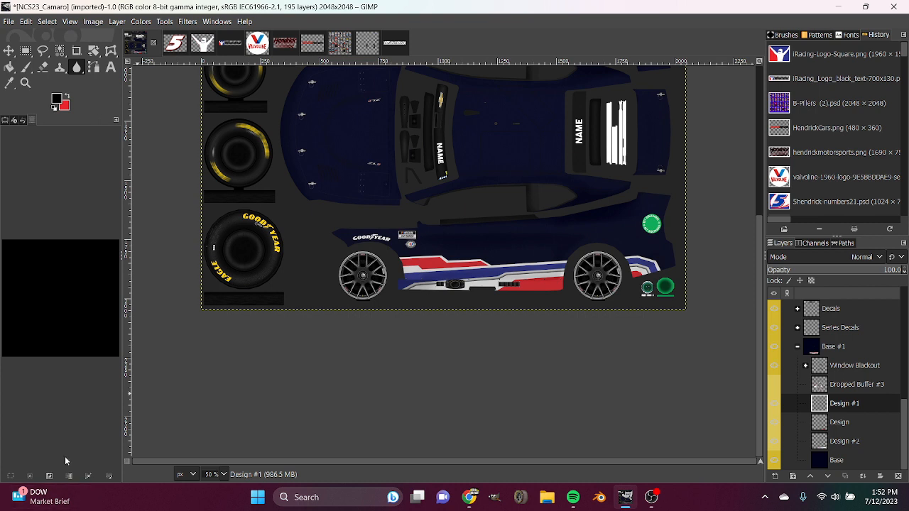
{"action": "left_click", "coordinate": [773, 384]}
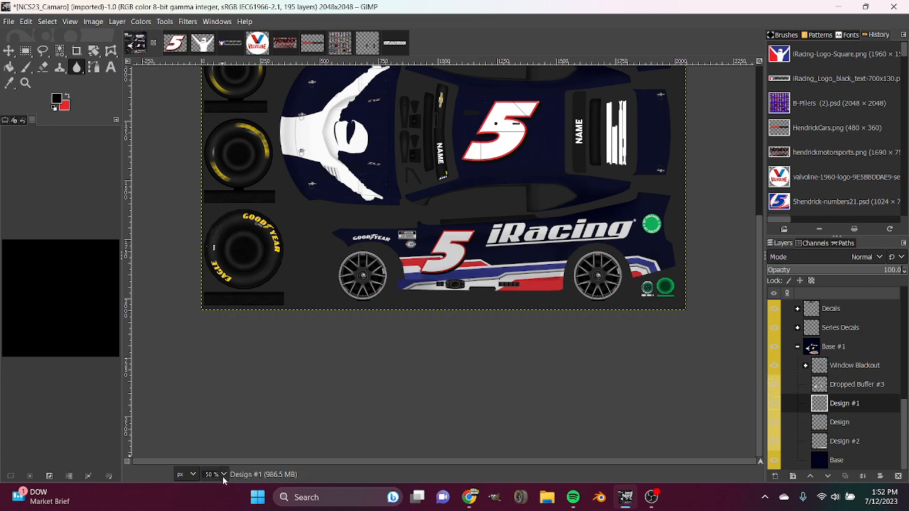
{"action": "scroll", "coordinate": [222, 479], "scroll_direction": "up", "scroll_amount": 1}
{"action": "left_click_drag", "start_coordinate": [537, 462], "coordinate": [618, 463]}
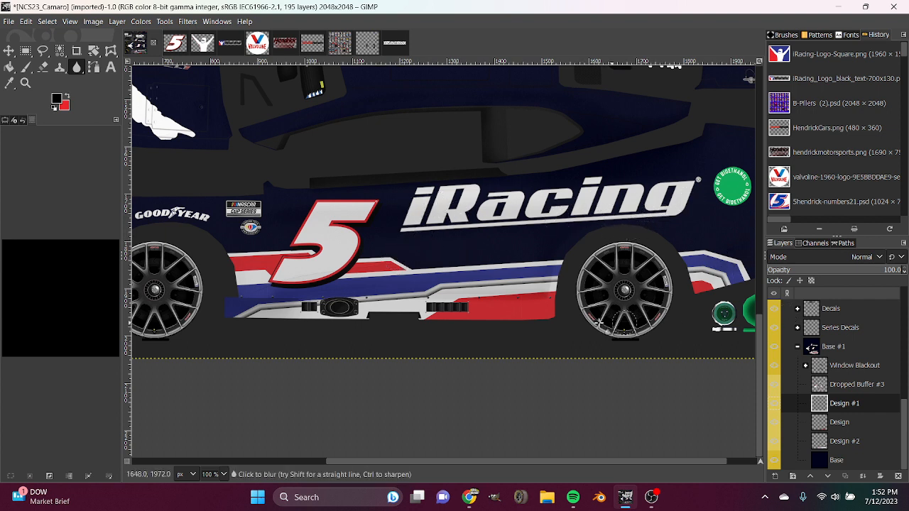
Start a freehand selection from the rear roof pillar along the lower window line, across the side number 5 to the front fender.
{"action": "scroll", "coordinate": [547, 316], "scroll_direction": "up", "scroll_amount": 3}
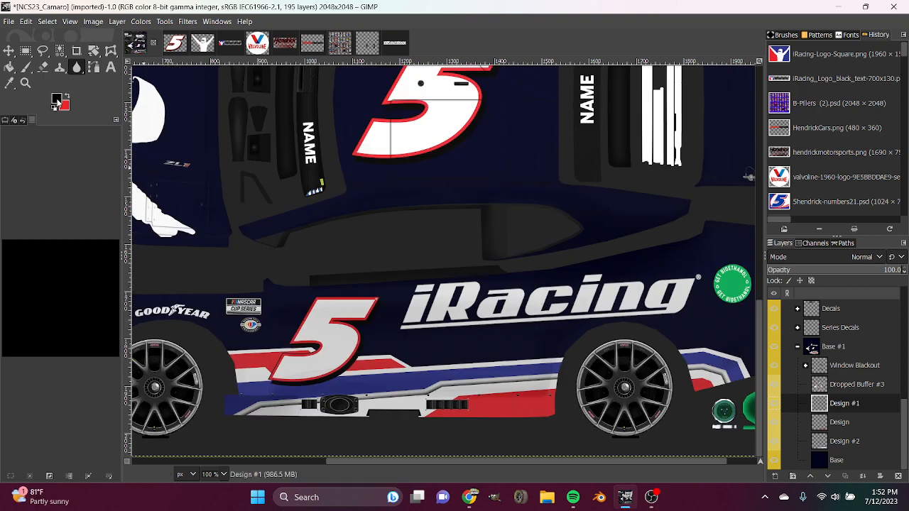
{"action": "left_click", "coordinate": [43, 52]}
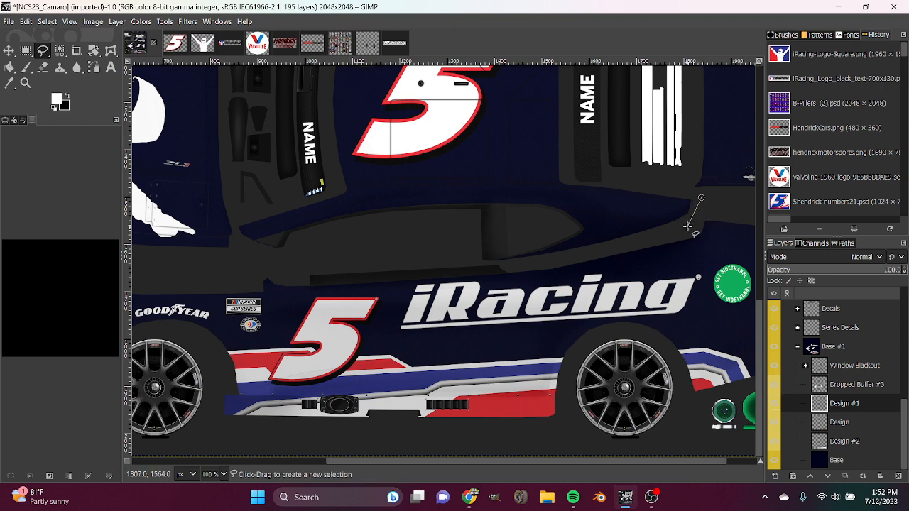
{"action": "left_click", "coordinate": [687, 226]}
{"action": "left_click", "coordinate": [576, 255]}
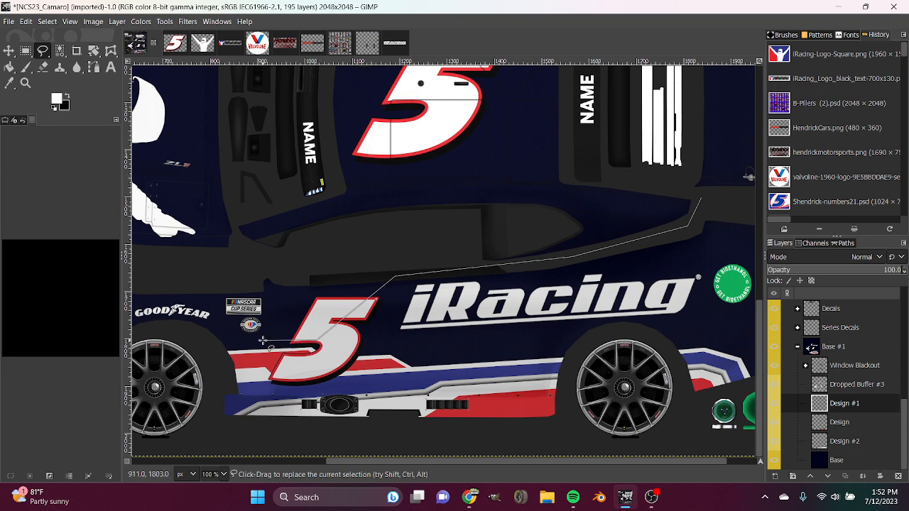
{"action": "left_click", "coordinate": [214, 345]}
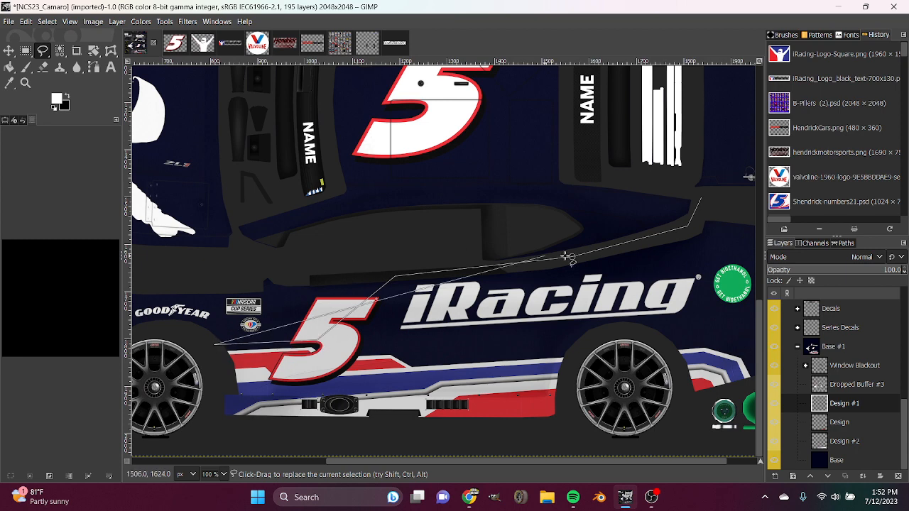
{"action": "left_click", "coordinate": [158, 321]}
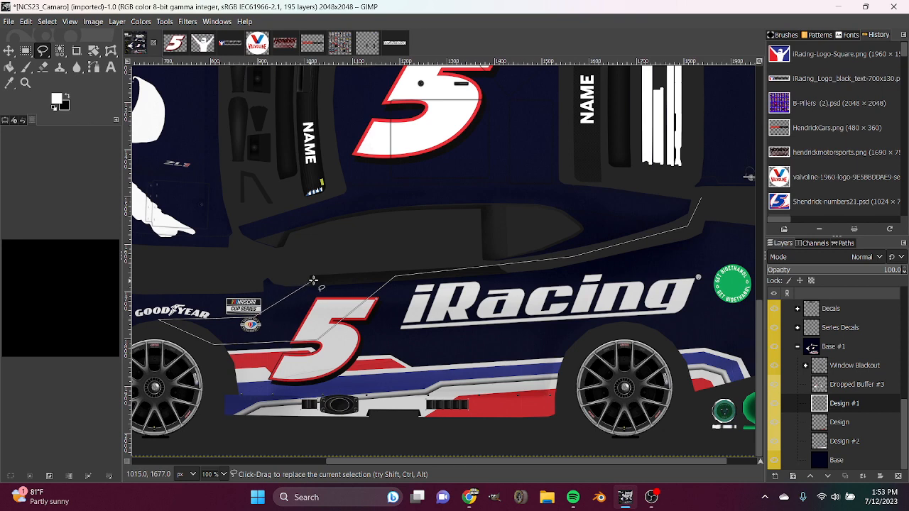
{"action": "left_click", "coordinate": [334, 274]}
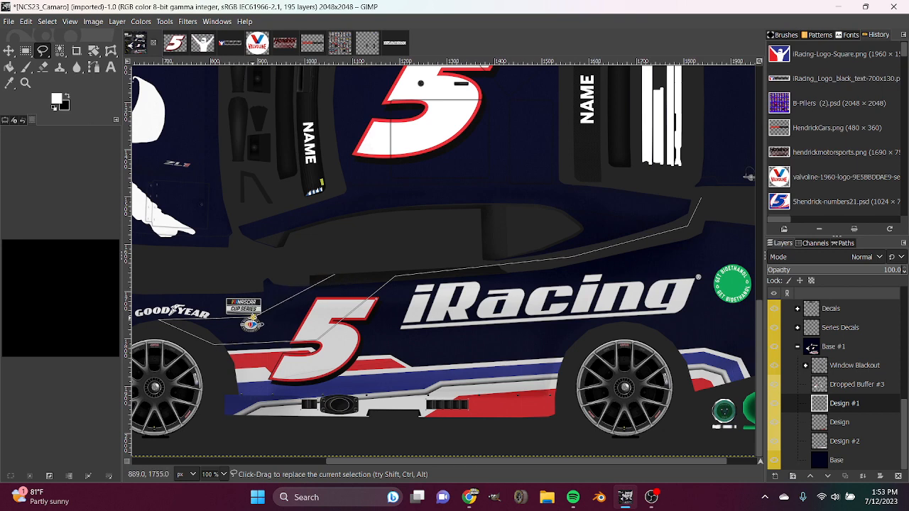
{"action": "left_click_drag", "start_coordinate": [274, 318], "coordinate": [291, 319]}
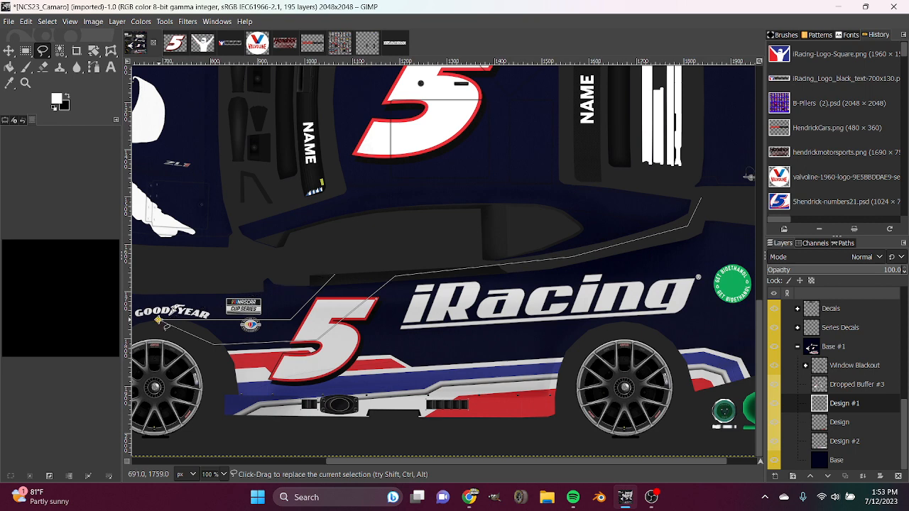
{"action": "left_click_drag", "start_coordinate": [157, 319], "coordinate": [163, 325]}
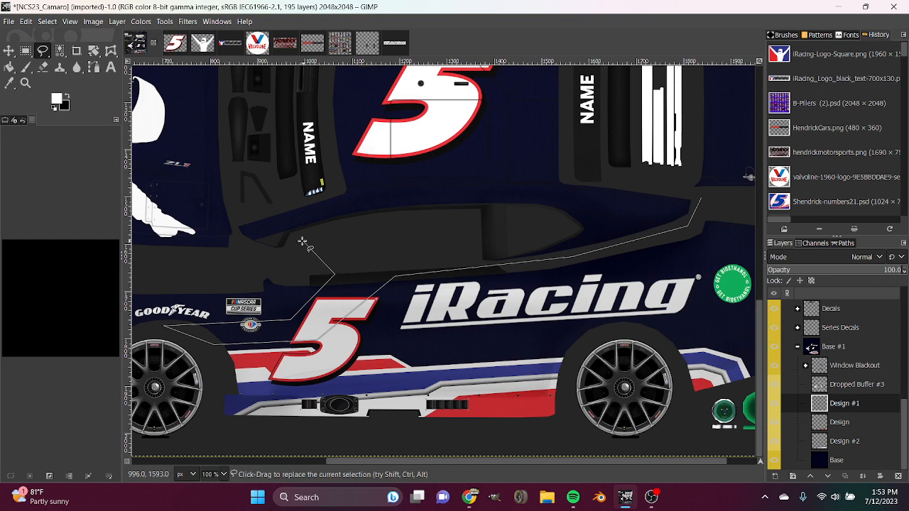
Close the selection around the windshield pillar and along the roofline, and fill it with white on Design #1.
{"action": "left_click", "coordinate": [416, 218]}
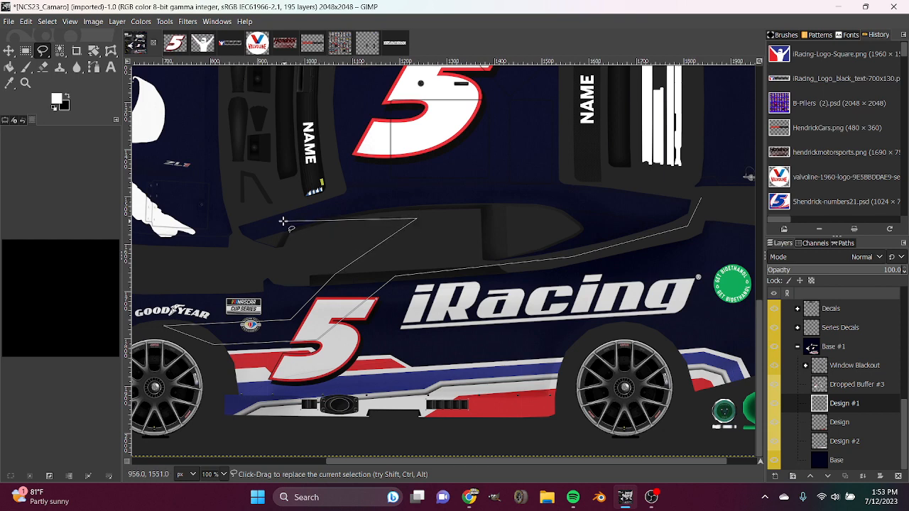
{"action": "left_click", "coordinate": [324, 229]}
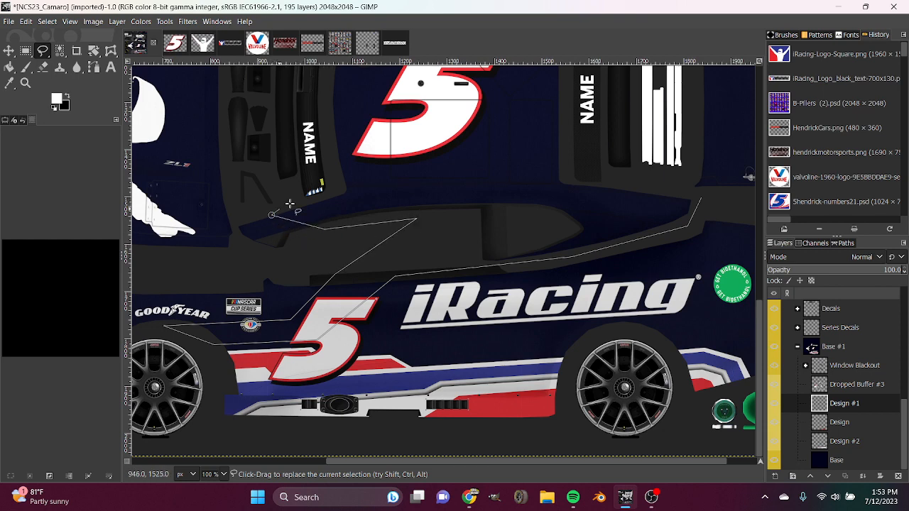
{"action": "left_click", "coordinate": [335, 188]}
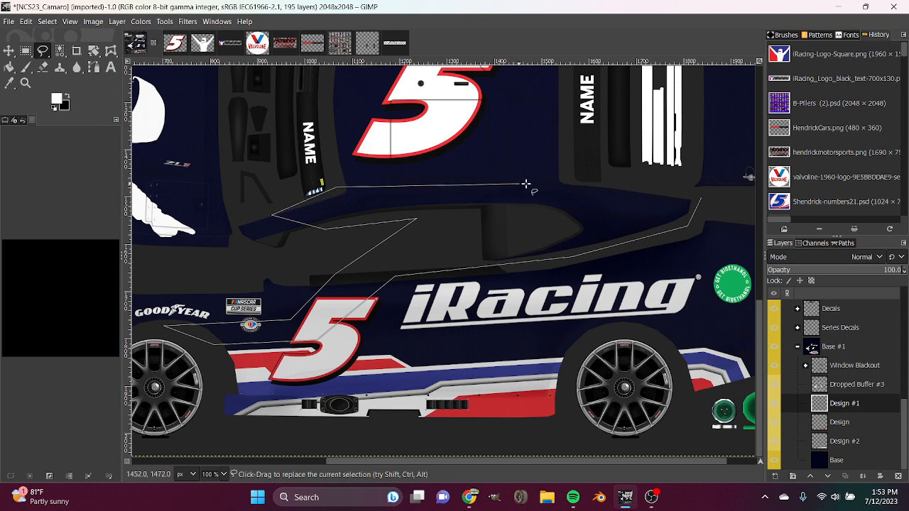
{"action": "left_click", "coordinate": [584, 184]}
{"action": "double_click", "coordinate": [701, 198]}
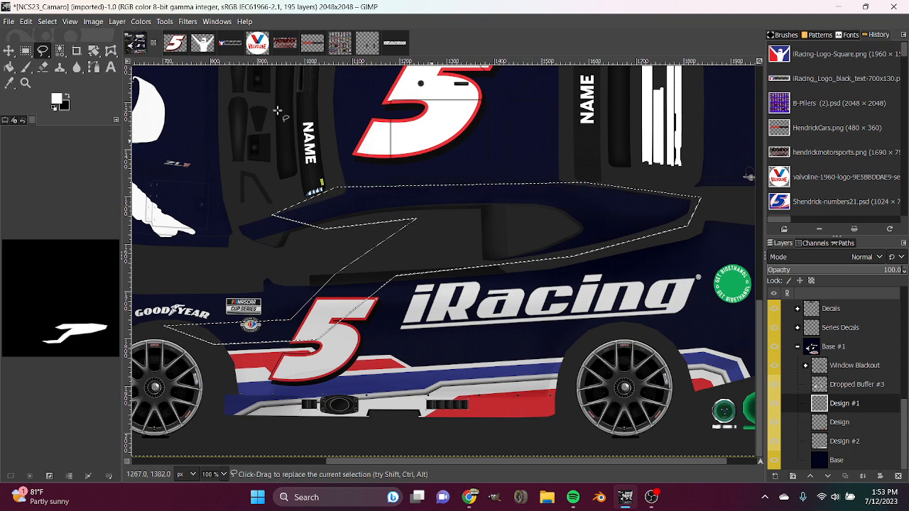
{"action": "left_click", "coordinate": [9, 67]}
{"action": "left_click", "coordinate": [493, 259]}
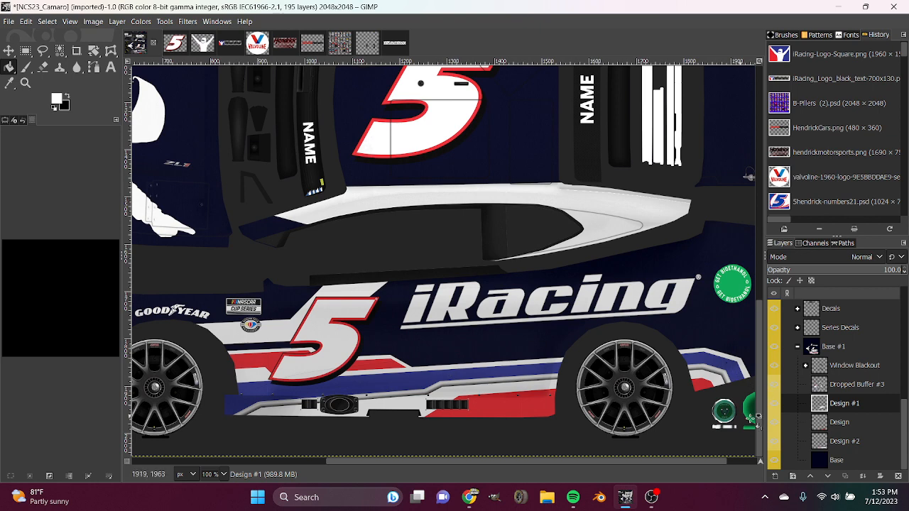
Merge the Design #1 and Design layers down into Design #2, and add a new transparent 2048 x 2048 px layer named Design.
{"action": "right_click", "coordinate": [844, 406]}
{"action": "left_click", "coordinate": [774, 139]}
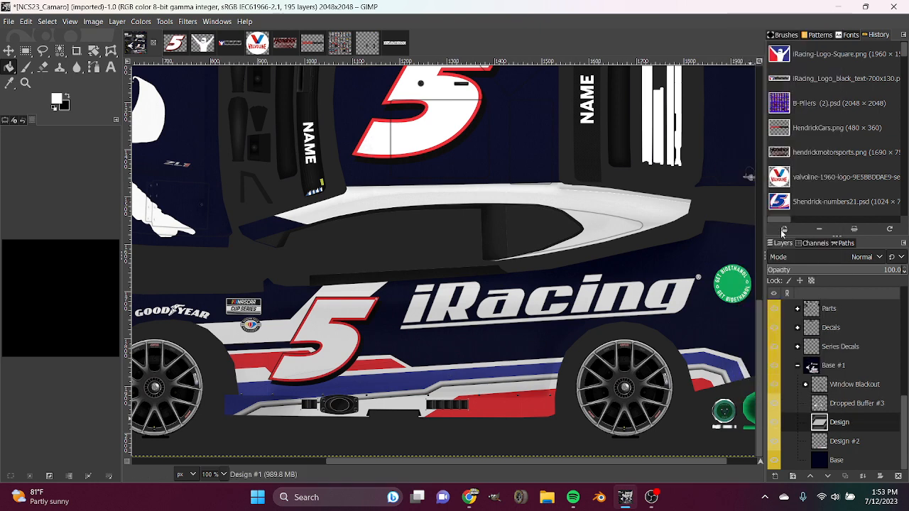
{"action": "right_click", "coordinate": [863, 424]}
{"action": "left_click", "coordinate": [796, 160]}
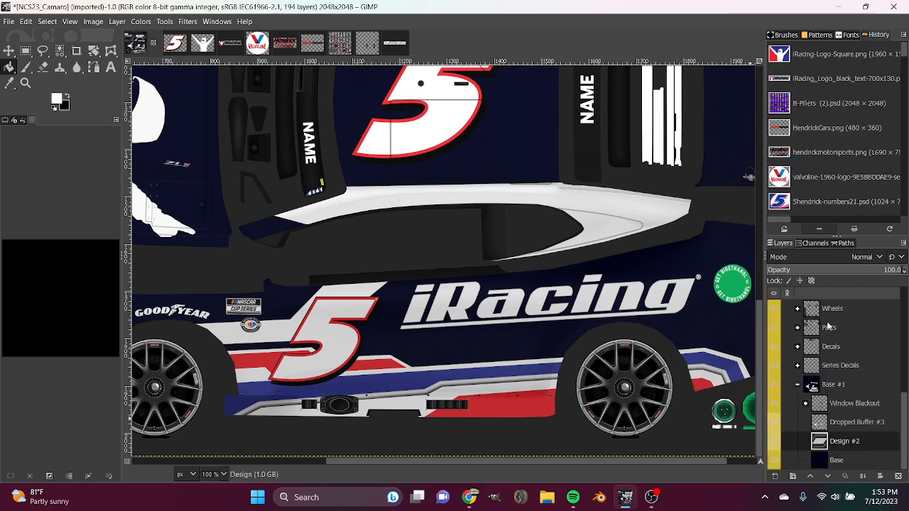
{"action": "left_click", "coordinate": [775, 477]}
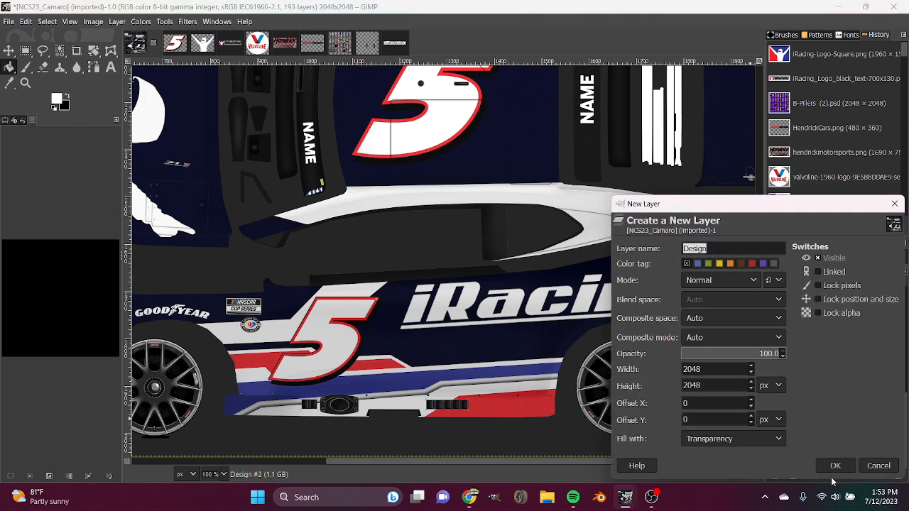
{"action": "left_click", "coordinate": [834, 465]}
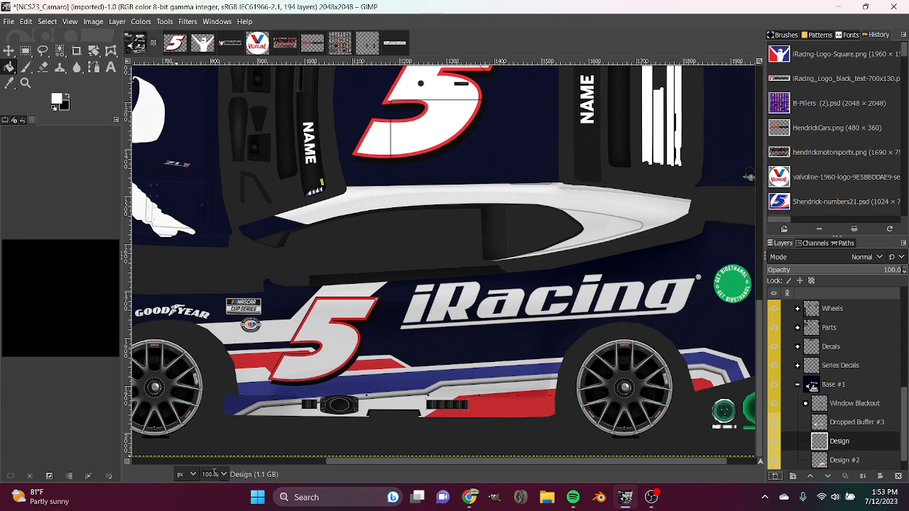
Set the foreground colour to red and outline a stripe's lower edge from the rear roof pillar across the windows to the windshield pillar.
{"action": "scroll", "coordinate": [216, 474], "scroll_direction": "up", "scroll_amount": 1}
{"action": "scroll", "coordinate": [216, 475], "scroll_direction": "down", "scroll_amount": 1}
{"action": "left_click", "coordinate": [58, 101]}
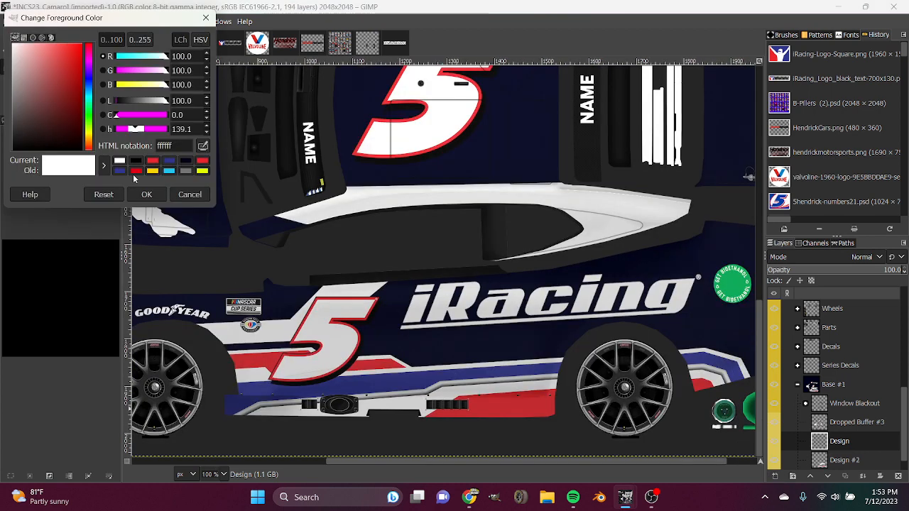
{"action": "left_click", "coordinate": [153, 162]}
{"action": "left_click", "coordinate": [147, 195]}
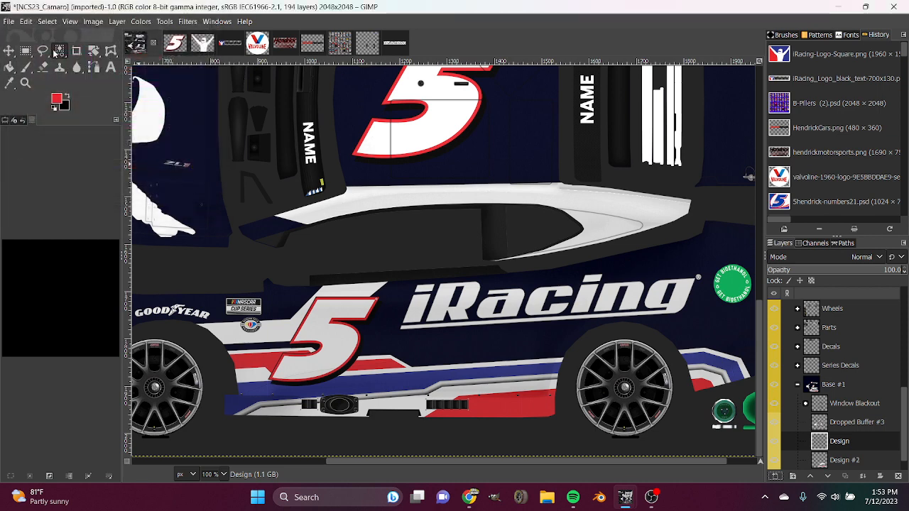
{"action": "left_click", "coordinate": [43, 51]}
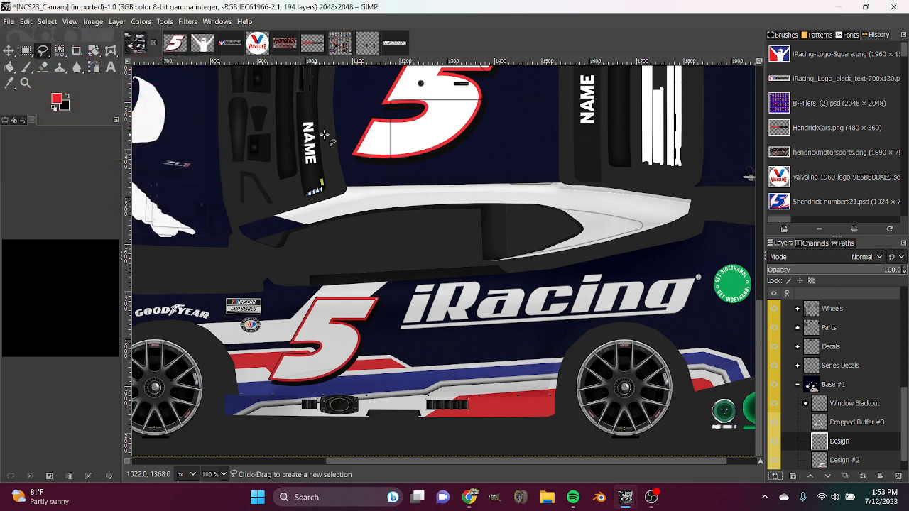
{"action": "left_click", "coordinate": [690, 195]}
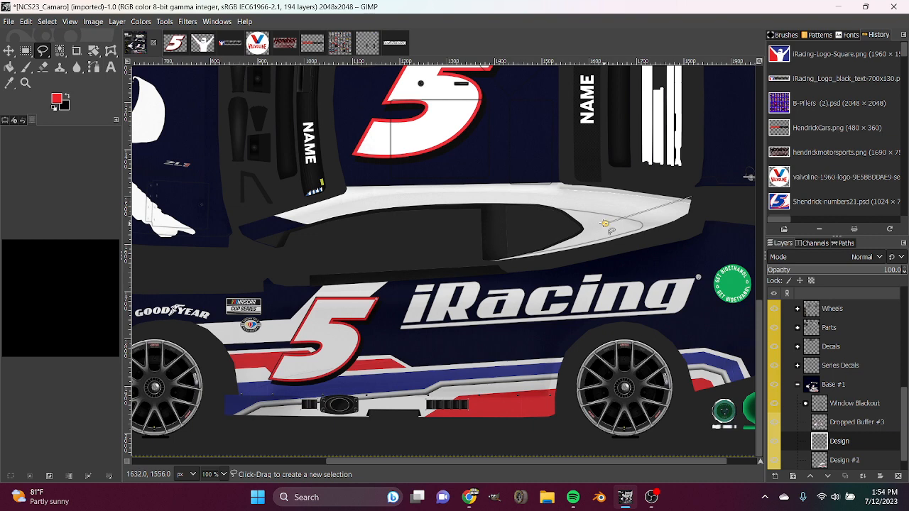
{"action": "left_click", "coordinate": [586, 224]}
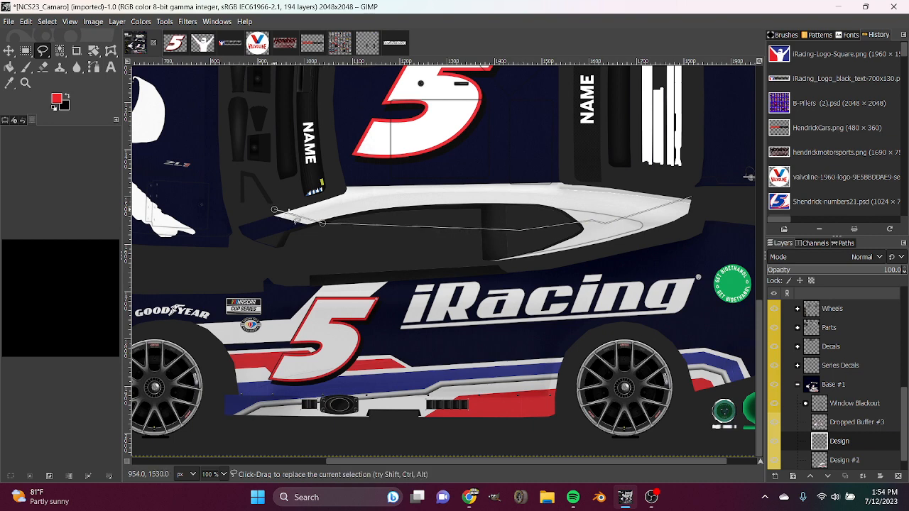
{"action": "left_click", "coordinate": [317, 200]}
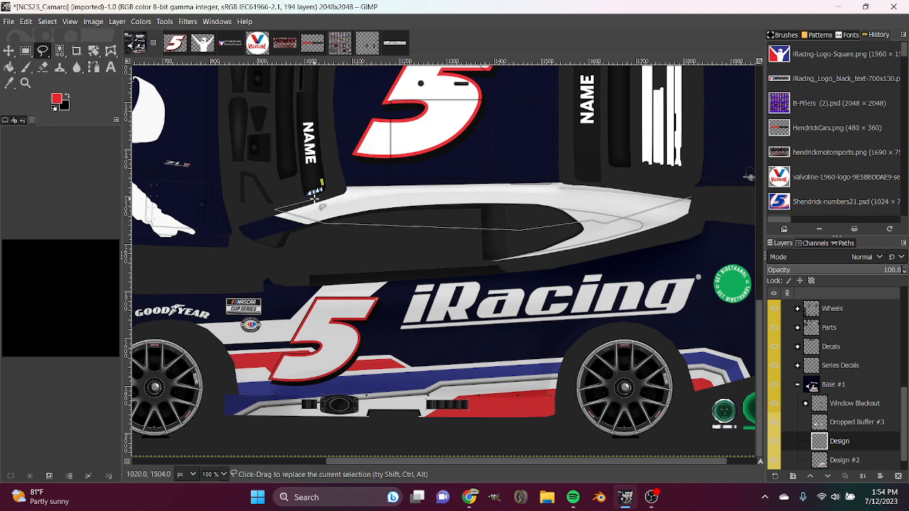
Close the stripe outline back across the windows to the rear roof pillar, fill it with red and clear the selection.
{"action": "left_click", "coordinate": [358, 213]}
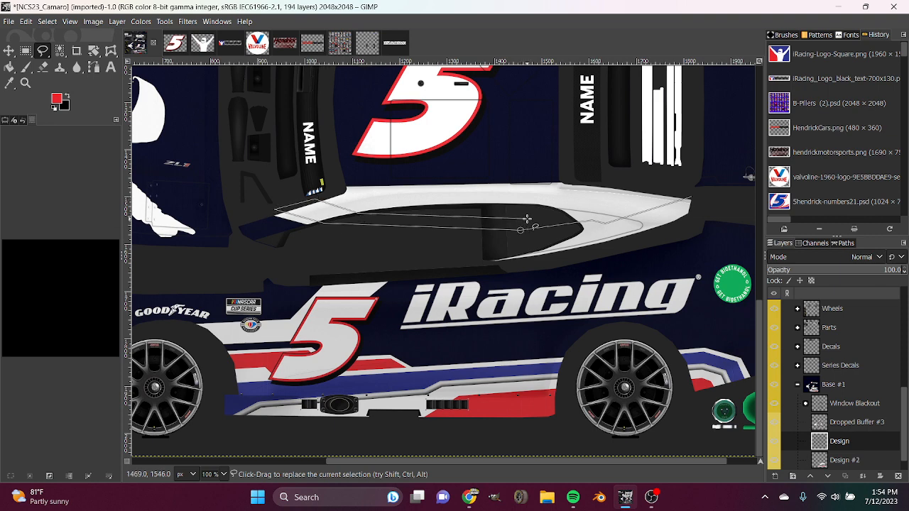
{"action": "left_click", "coordinate": [536, 219]}
{"action": "left_click", "coordinate": [559, 214]}
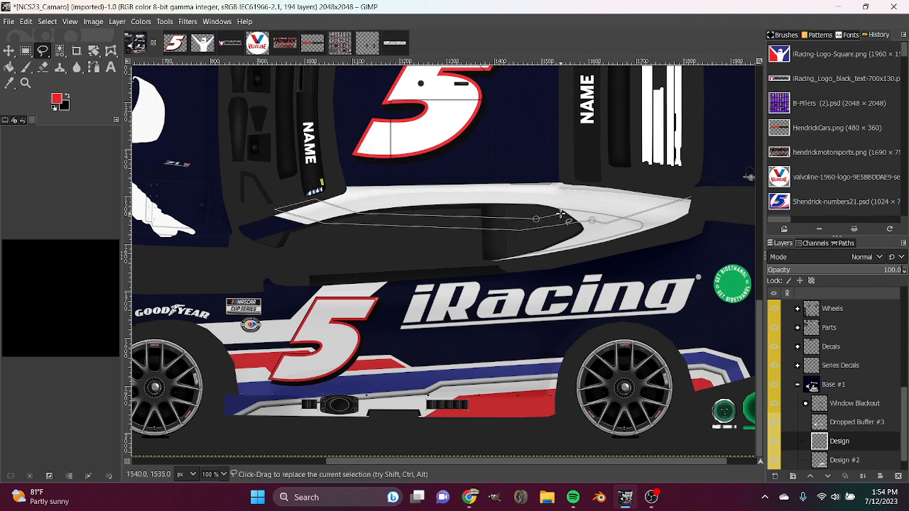
{"action": "left_click", "coordinate": [607, 208]}
{"action": "left_click", "coordinate": [674, 186]}
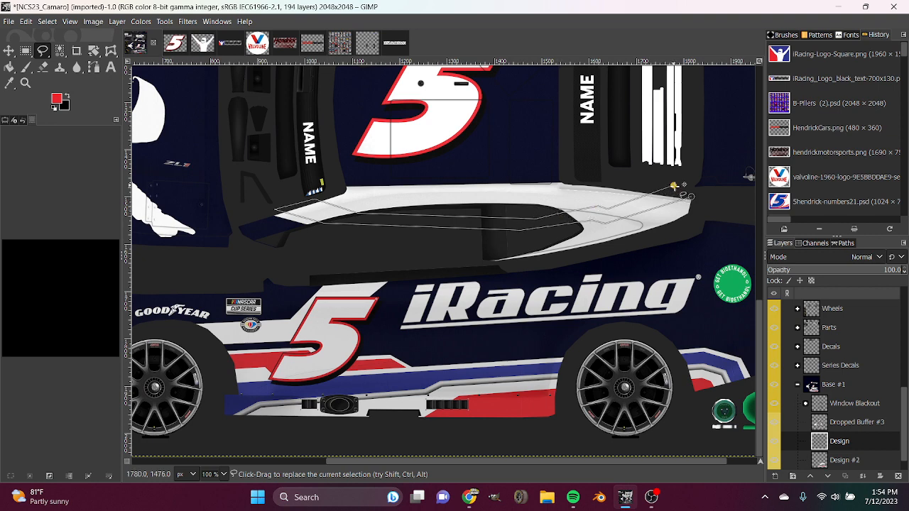
{"action": "left_click", "coordinate": [691, 196]}
{"action": "key", "text": "Return"}
{"action": "key", "text": "shift+b"}
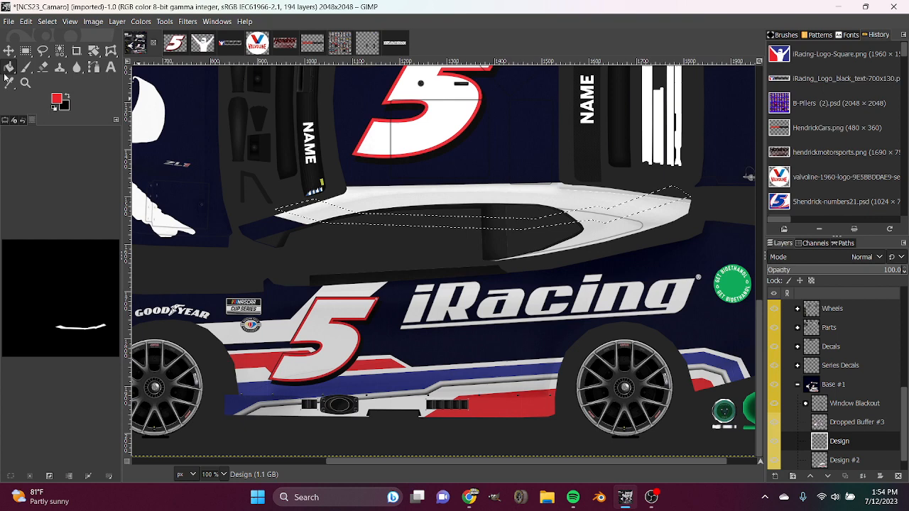
{"action": "left_click", "coordinate": [449, 224]}
{"action": "left_click", "coordinate": [27, 475]}
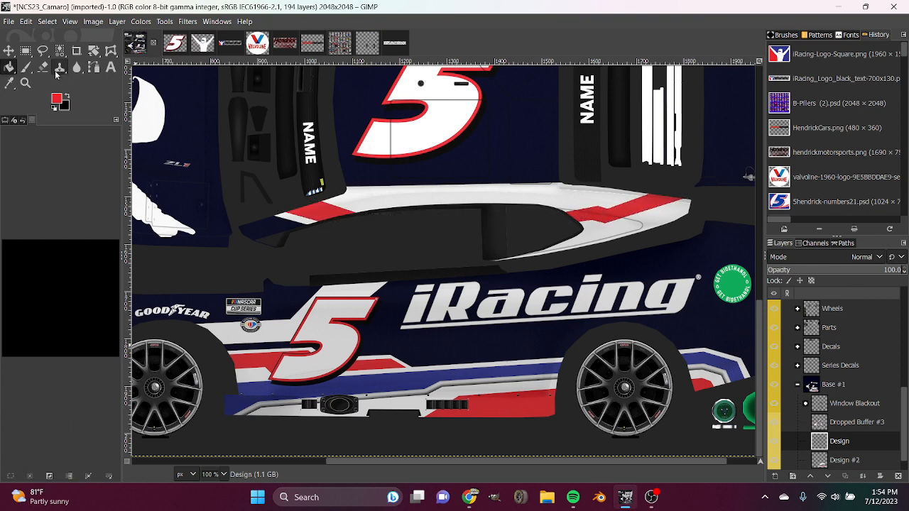
Set the foreground to white and try to fill a thin sliver along the front edge of the red windshield-pillar stripe.
{"action": "left_click", "coordinate": [53, 108]}
{"action": "left_click", "coordinate": [68, 95]}
{"action": "left_click", "coordinate": [42, 51]}
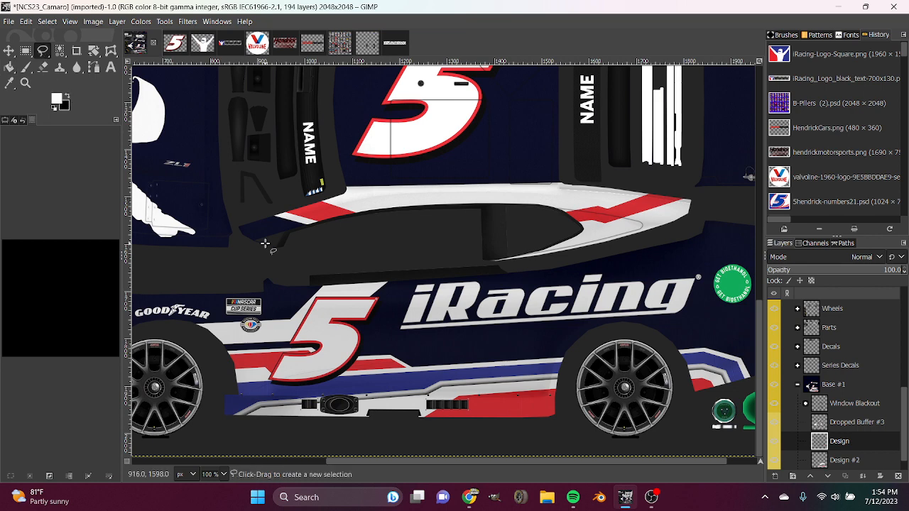
{"action": "left_click", "coordinate": [324, 222]}
{"action": "key", "text": "Return"}
{"action": "key", "text": "shift+b"}
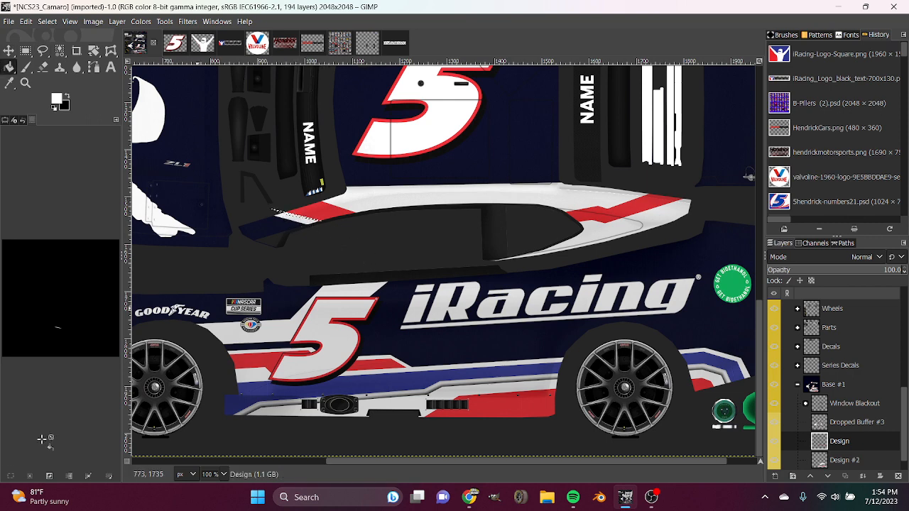
{"action": "left_click", "coordinate": [30, 474]}
Replace the sliver selection with an outline around the white band along the front edge of the red windshield-pillar stripe.
{"action": "scroll", "coordinate": [221, 473], "scroll_direction": "up", "scroll_amount": 2}
{"action": "left_click_drag", "start_coordinate": [500, 462], "coordinate": [403, 462]}
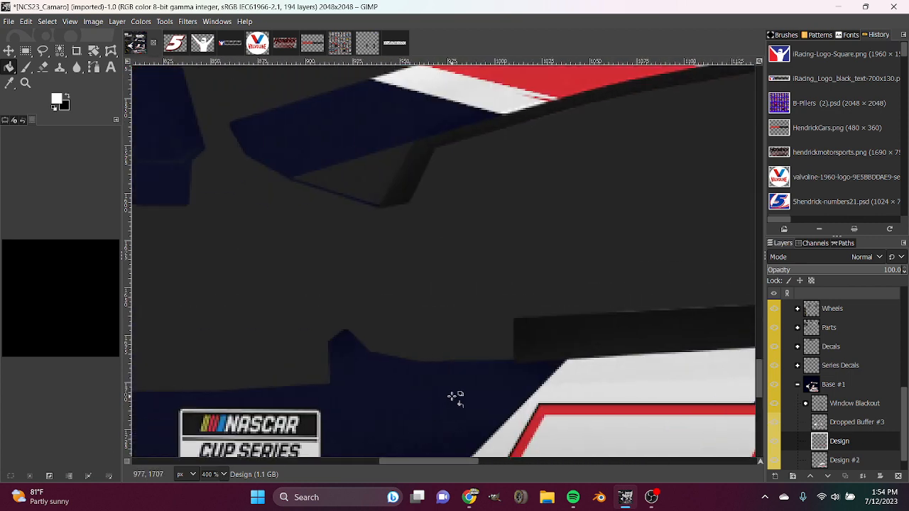
{"action": "scroll", "coordinate": [453, 397], "scroll_direction": "up", "scroll_amount": 2}
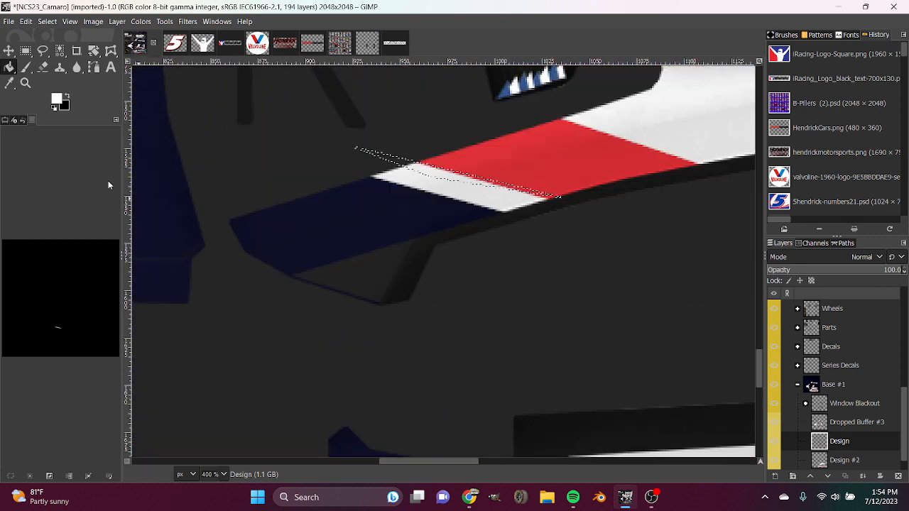
{"action": "left_click", "coordinate": [43, 50]}
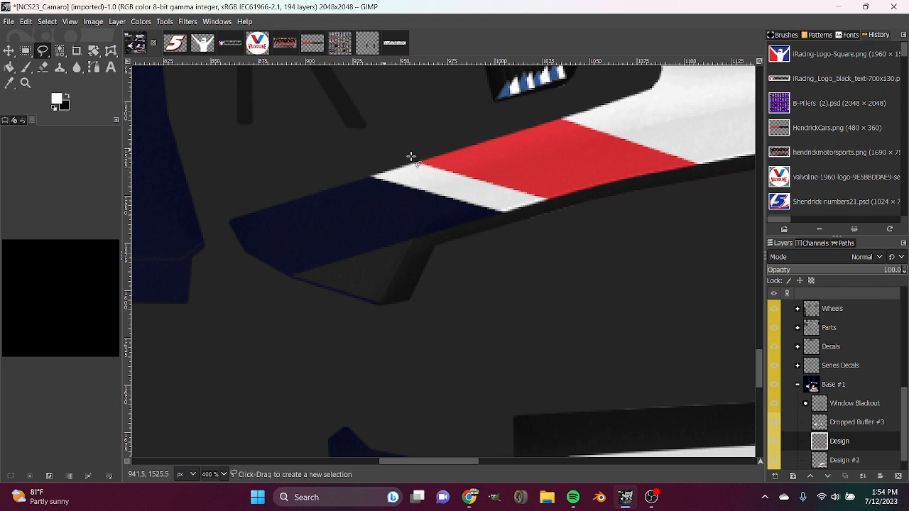
{"action": "left_click", "coordinate": [561, 199]}
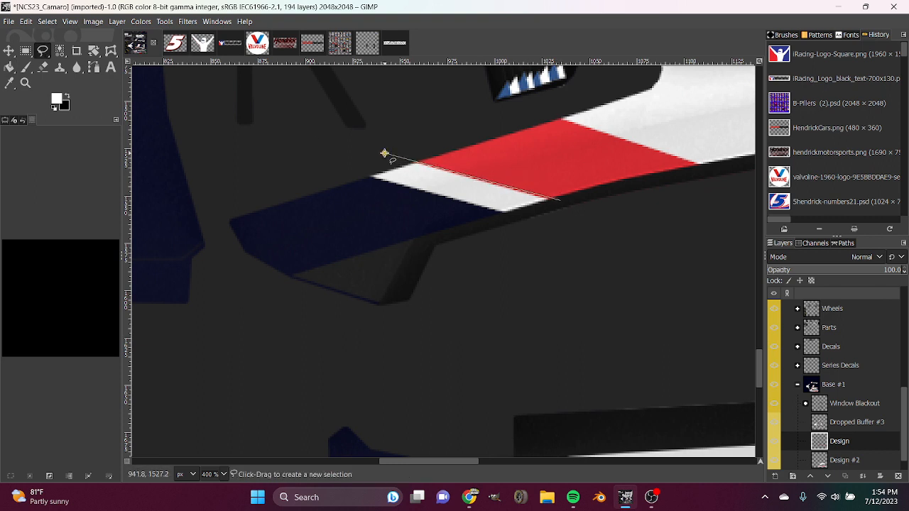
{"action": "left_click_drag", "start_coordinate": [561, 200], "coordinate": [566, 200]}
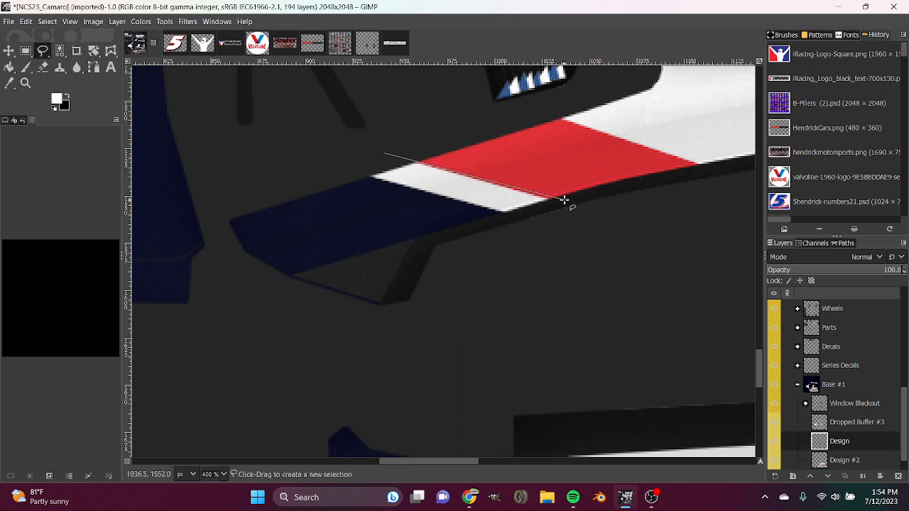
{"action": "left_click", "coordinate": [392, 168]}
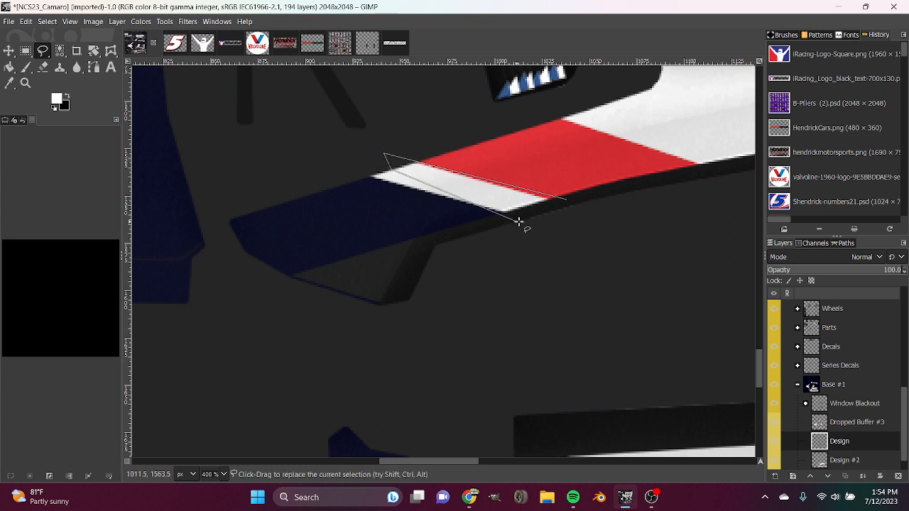
{"action": "left_click", "coordinate": [559, 222]}
{"action": "left_click", "coordinate": [567, 200]}
Fill the outlined windshield-pillar band with white and clear the selection.
{"action": "key", "text": "Return"}
{"action": "left_click", "coordinate": [10, 67]}
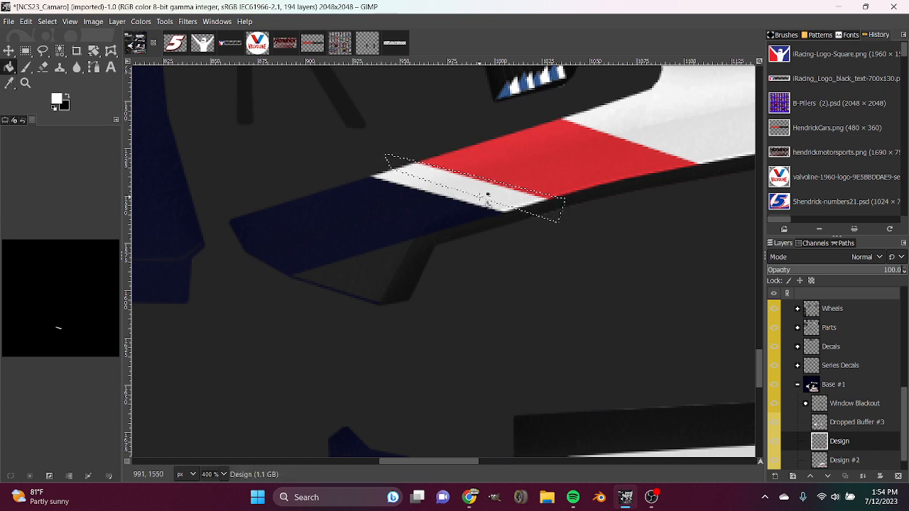
{"action": "key", "text": "ctrl+shift+a"}
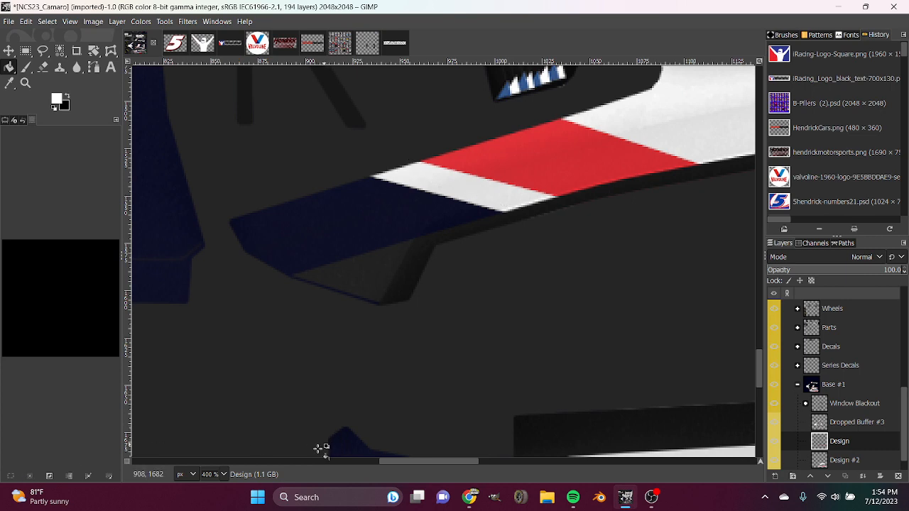
Set the foreground to black and outline a thin stripe above the lower side's white edge line, from the red stripe's tip to the rear wheel arch.
{"action": "key", "text": "1"}
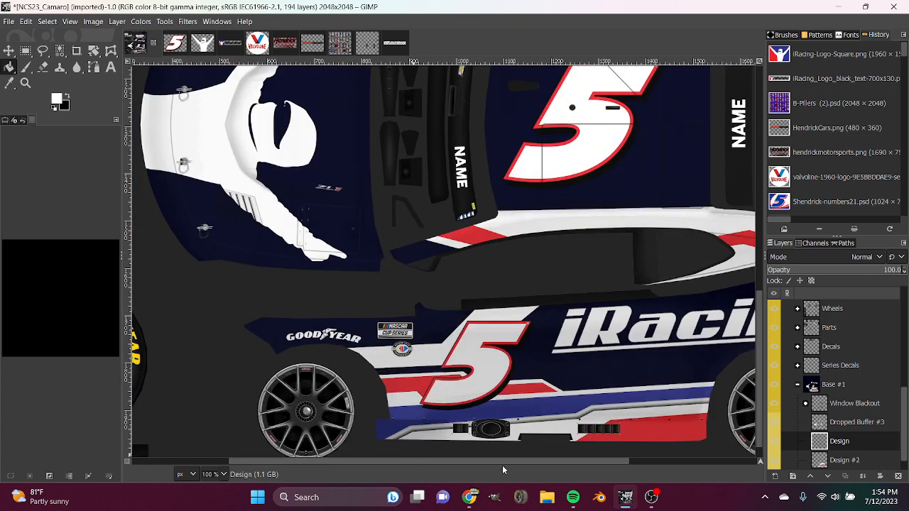
{"action": "left_click_drag", "start_coordinate": [486, 462], "coordinate": [568, 462]}
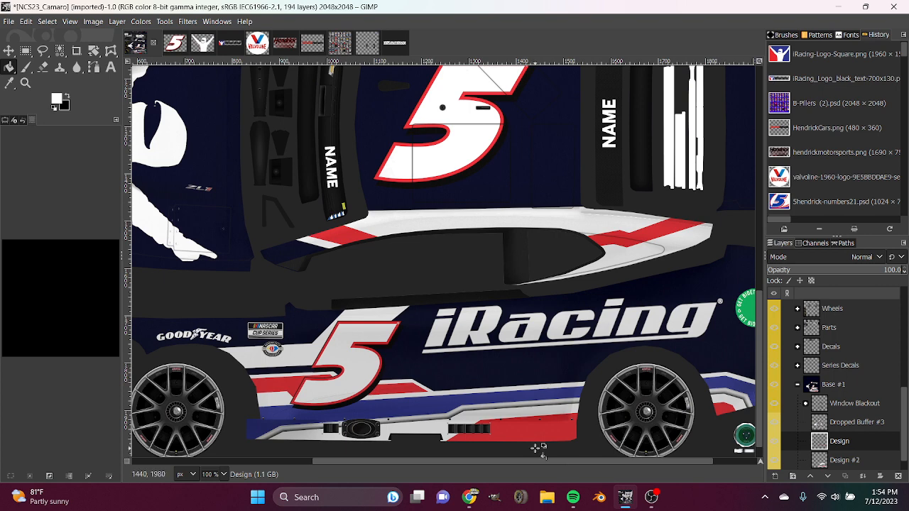
{"action": "scroll", "coordinate": [219, 471], "scroll_direction": "up", "scroll_amount": 1}
{"action": "scroll", "coordinate": [311, 412], "scroll_direction": "down", "scroll_amount": 5}
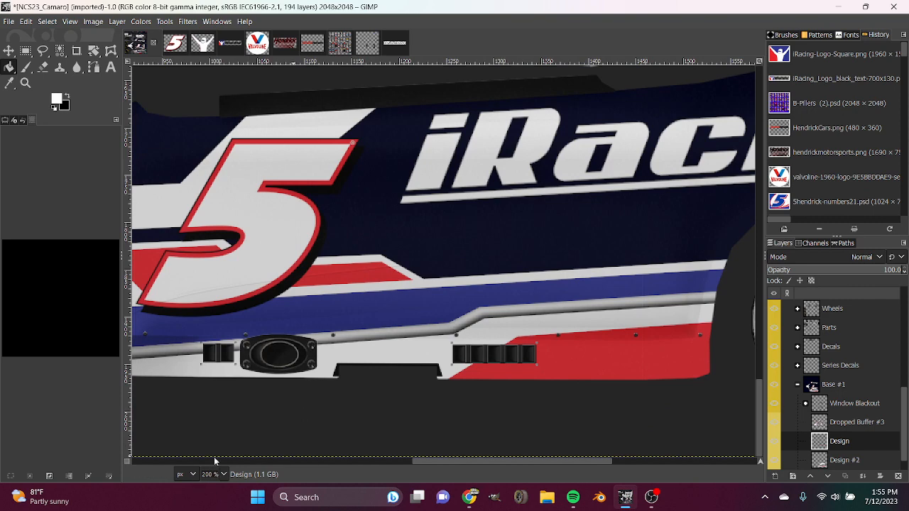
{"action": "left_click", "coordinate": [64, 97]}
{"action": "key", "text": "f"}
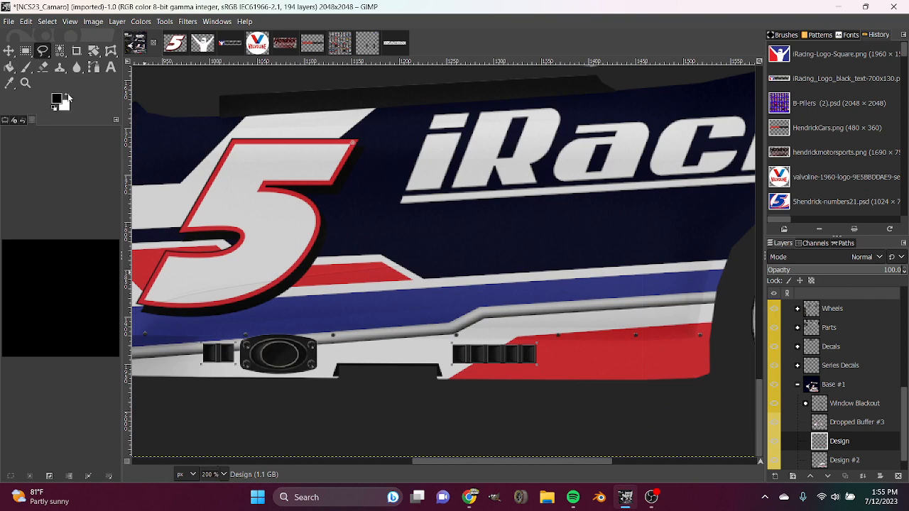
{"action": "left_click_drag", "start_coordinate": [539, 460], "coordinate": [607, 458]}
{"action": "left_click", "coordinate": [540, 251]}
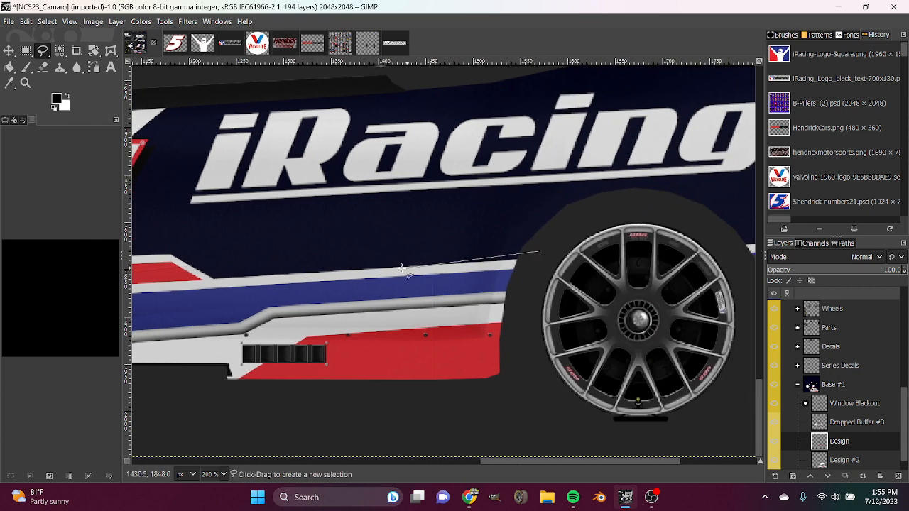
{"action": "left_click", "coordinate": [177, 251]}
{"action": "left_click", "coordinate": [216, 261]}
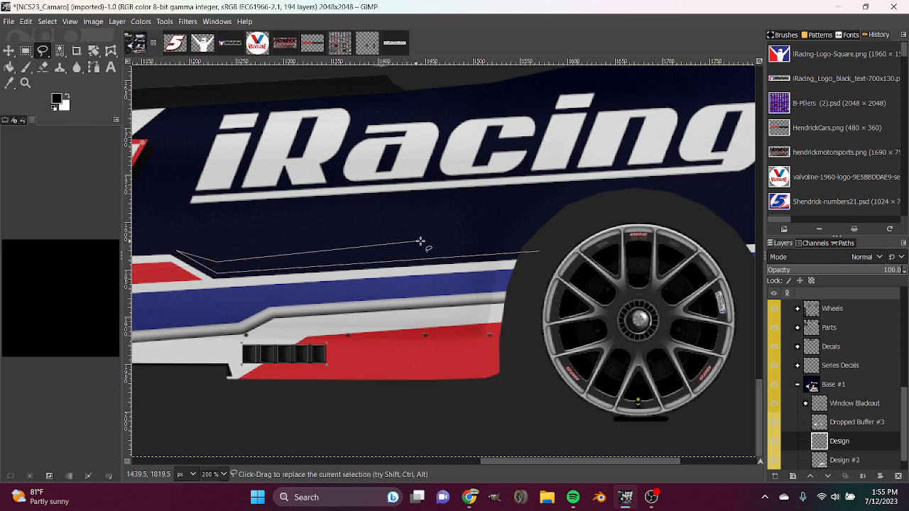
{"action": "left_click", "coordinate": [516, 235]}
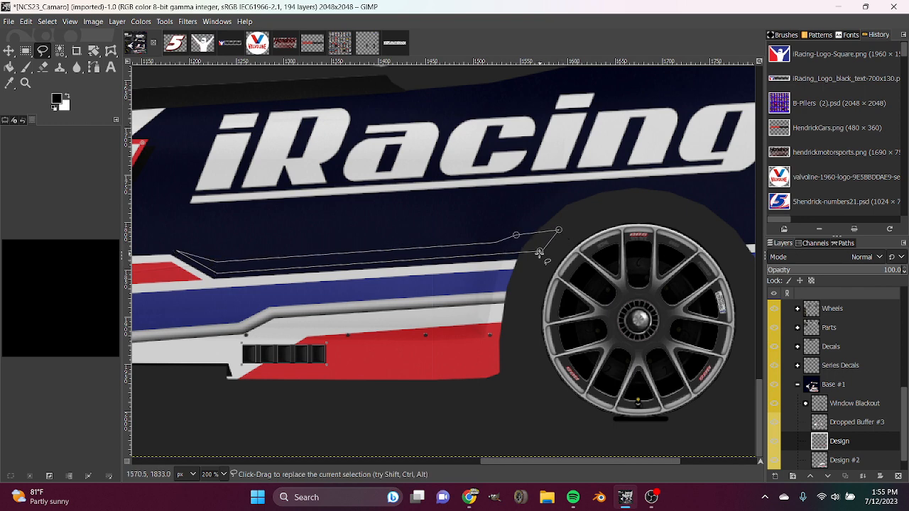
{"action": "left_click", "coordinate": [539, 252]}
Try filling the outlined side stripe with black, clear the selection and undo the stripe.
{"action": "left_click", "coordinate": [9, 66]}
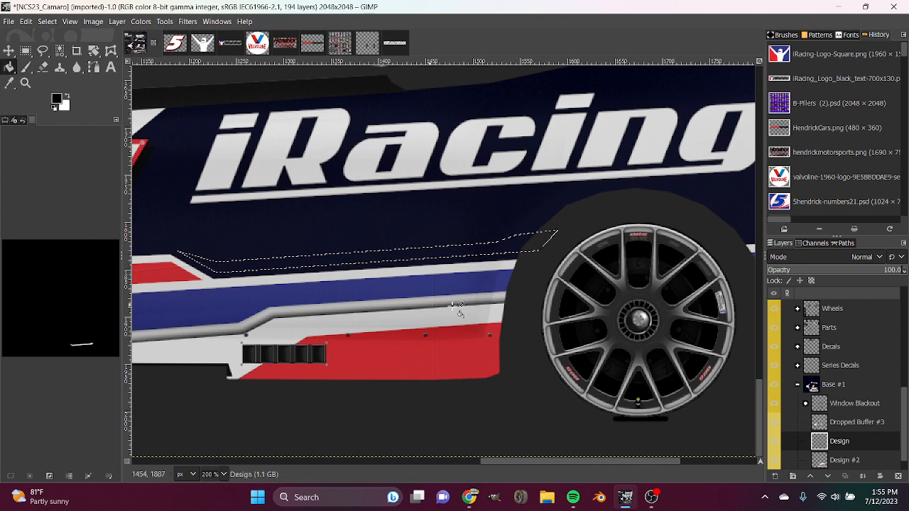
{"action": "left_click", "coordinate": [29, 476]}
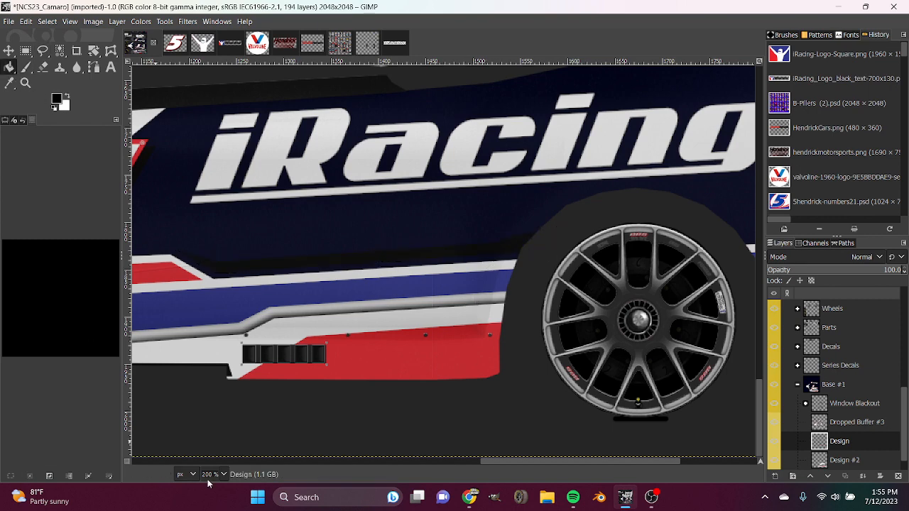
{"action": "scroll", "coordinate": [215, 479], "scroll_direction": "down", "scroll_amount": 2}
{"action": "scroll", "coordinate": [216, 479], "scroll_direction": "up", "scroll_amount": 3}
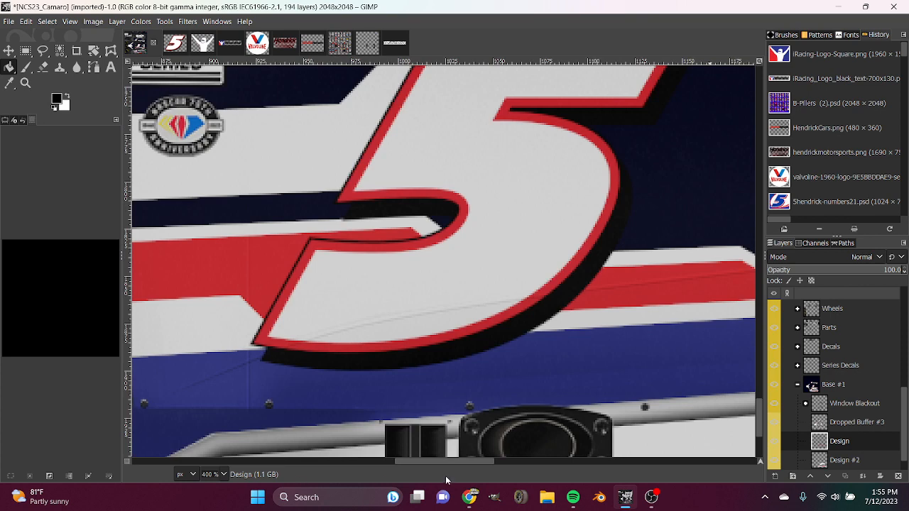
{"action": "left_click_drag", "start_coordinate": [472, 458], "coordinate": [565, 454]}
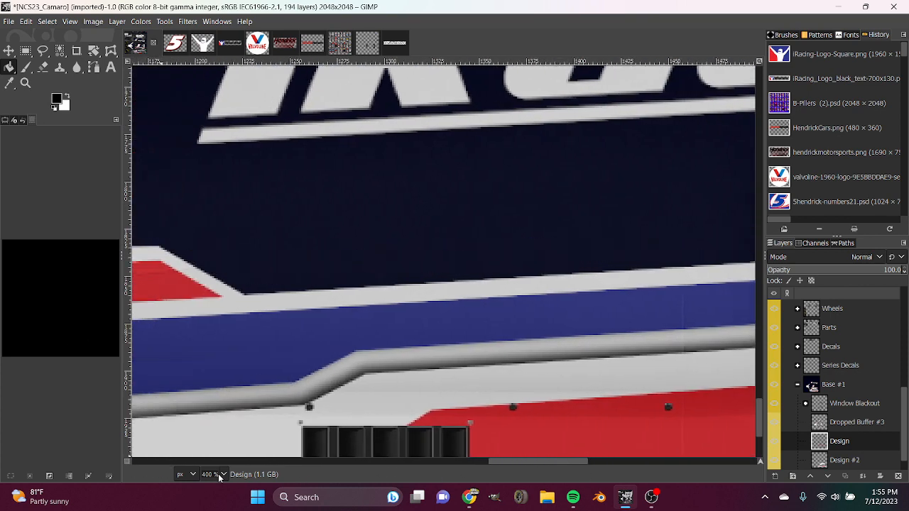
Select the Base layer, set the foreground to the lighter navy 00032e and fill the car's base with it.
{"action": "scroll", "coordinate": [217, 475], "scroll_direction": "down", "scroll_amount": 3}
{"action": "scroll", "coordinate": [560, 392], "scroll_direction": "up", "scroll_amount": 3}
{"action": "scroll", "coordinate": [786, 403], "scroll_direction": "down", "scroll_amount": 1}
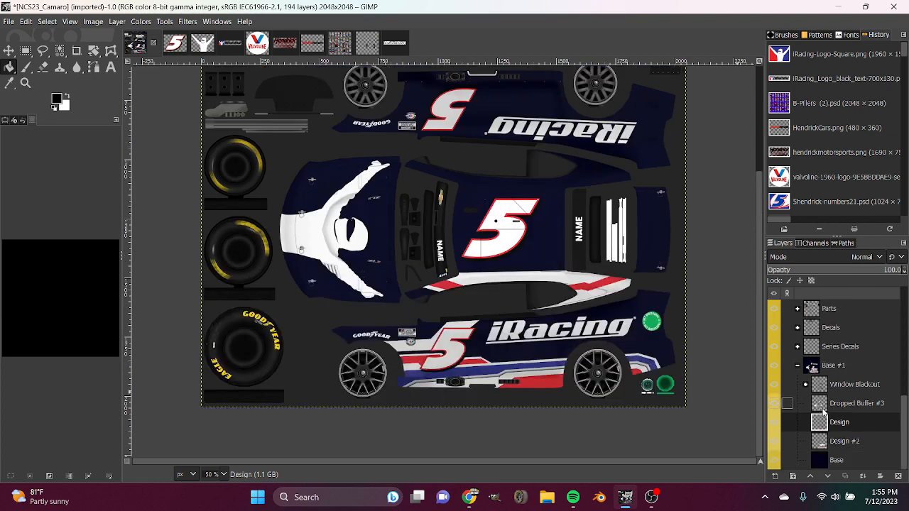
{"action": "left_click", "coordinate": [830, 458]}
{"action": "left_click", "coordinate": [57, 99]}
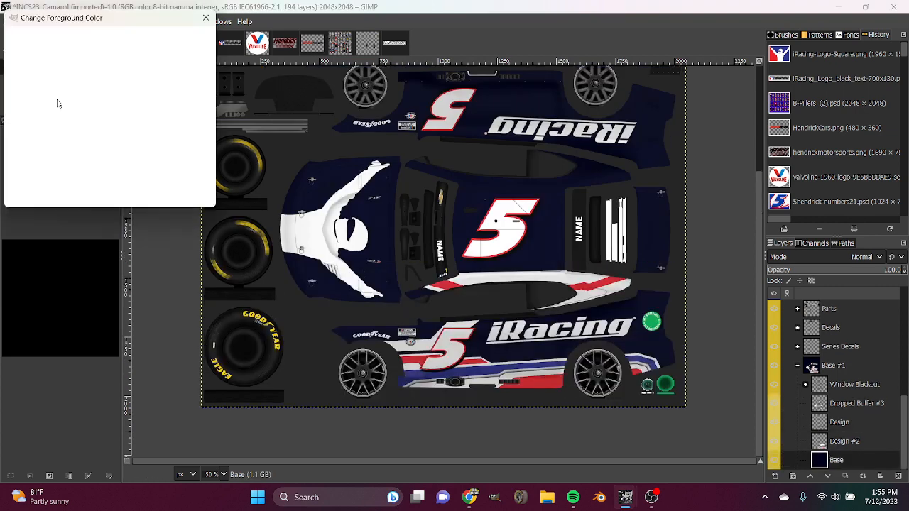
{"action": "left_click", "coordinate": [184, 162]}
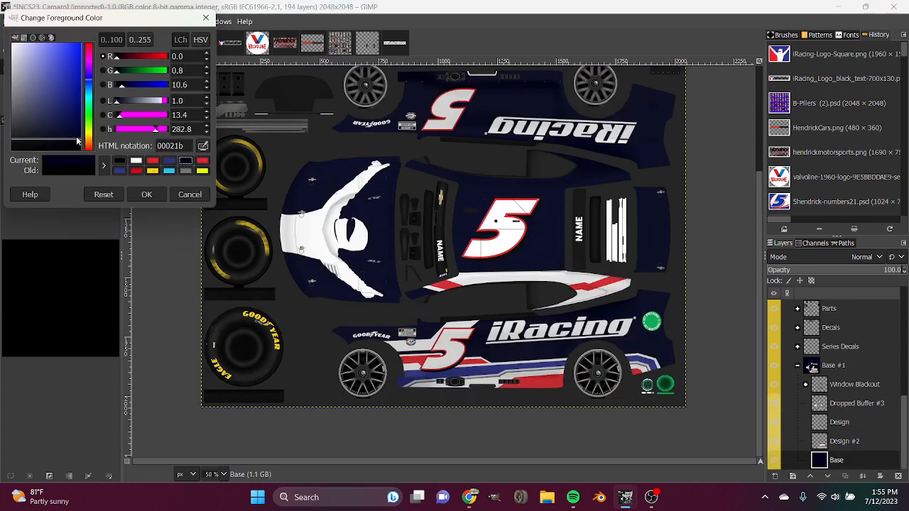
{"action": "left_click_drag", "start_coordinate": [78, 142], "coordinate": [89, 134]}
{"action": "left_click", "coordinate": [146, 194]}
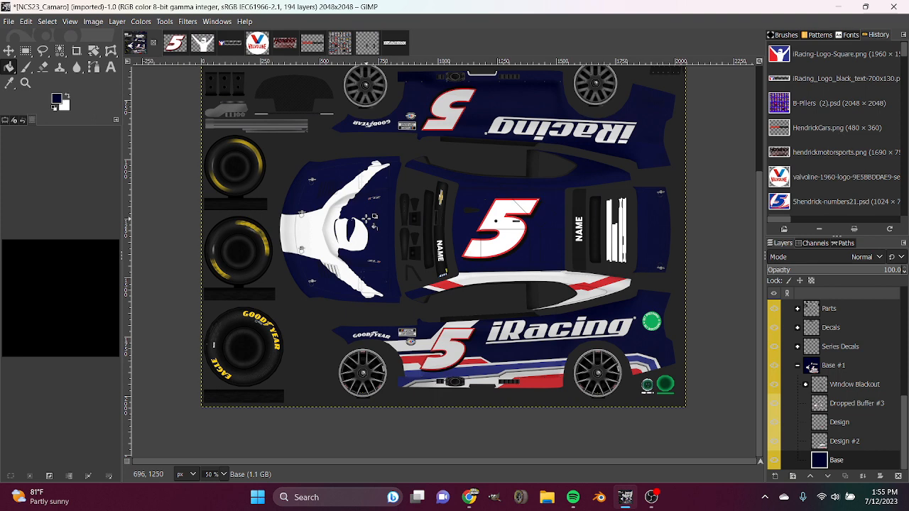
Merge the Design layer down into Design #2 and hide the Dropped Buffer #3 layer.
{"action": "scroll", "coordinate": [333, 359], "scroll_direction": "up", "scroll_amount": 5}
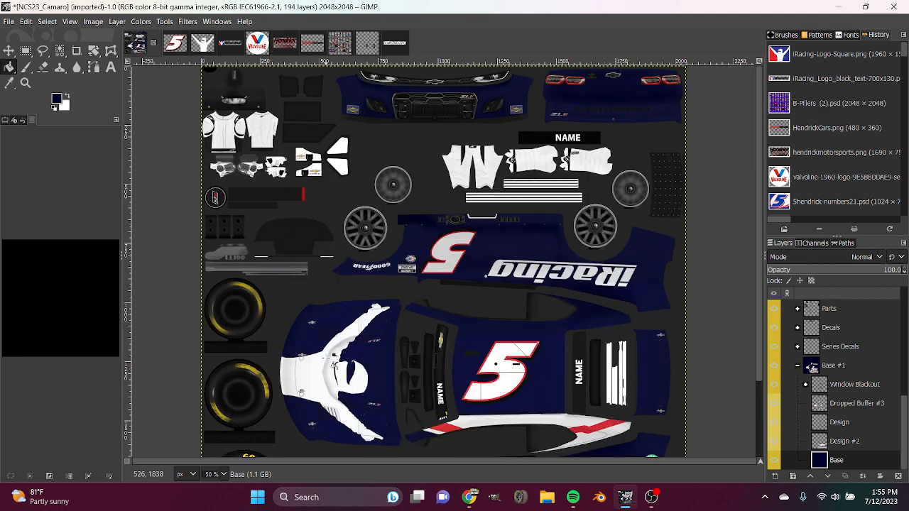
{"action": "scroll", "coordinate": [333, 360], "scroll_direction": "down", "scroll_amount": 3}
{"action": "scroll", "coordinate": [217, 474], "scroll_direction": "up", "scroll_amount": 1}
{"action": "scroll", "coordinate": [424, 381], "scroll_direction": "down", "scroll_amount": 5}
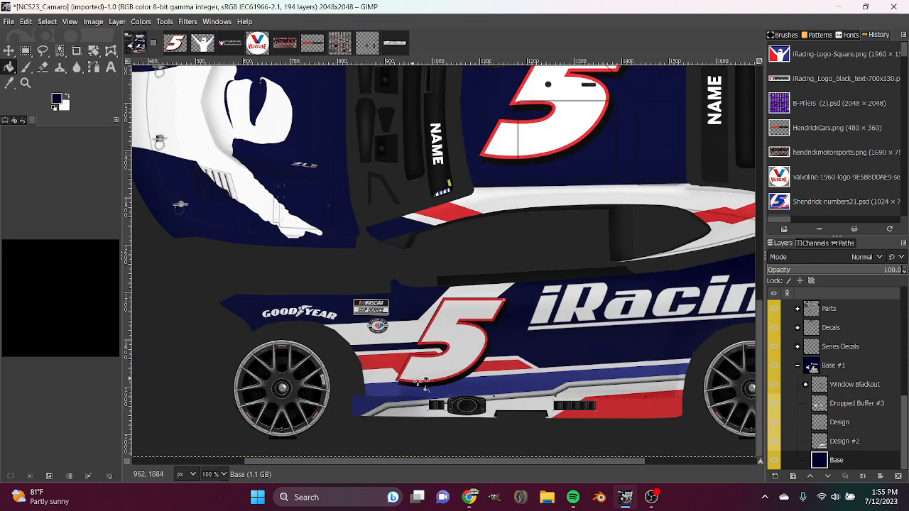
{"action": "left_click_drag", "start_coordinate": [494, 461], "coordinate": [612, 459]}
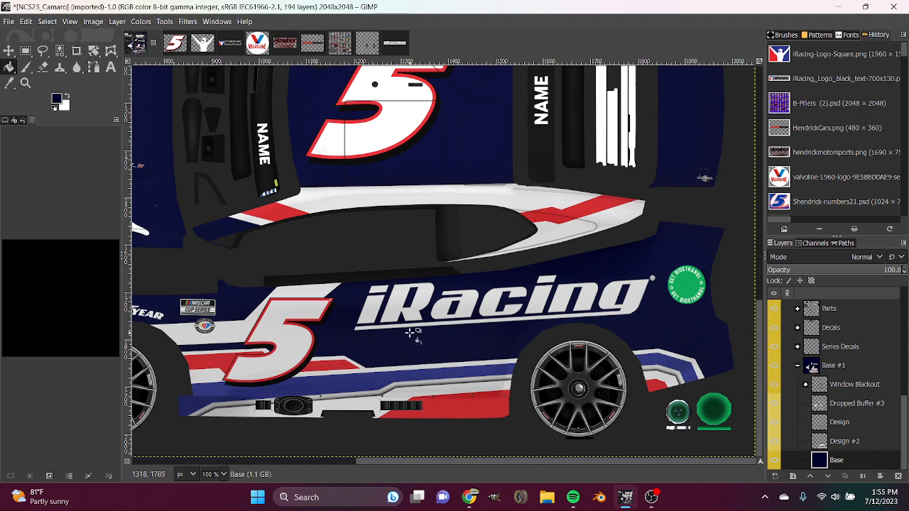
{"action": "left_click", "coordinate": [773, 424]}
{"action": "left_click", "coordinate": [774, 422]}
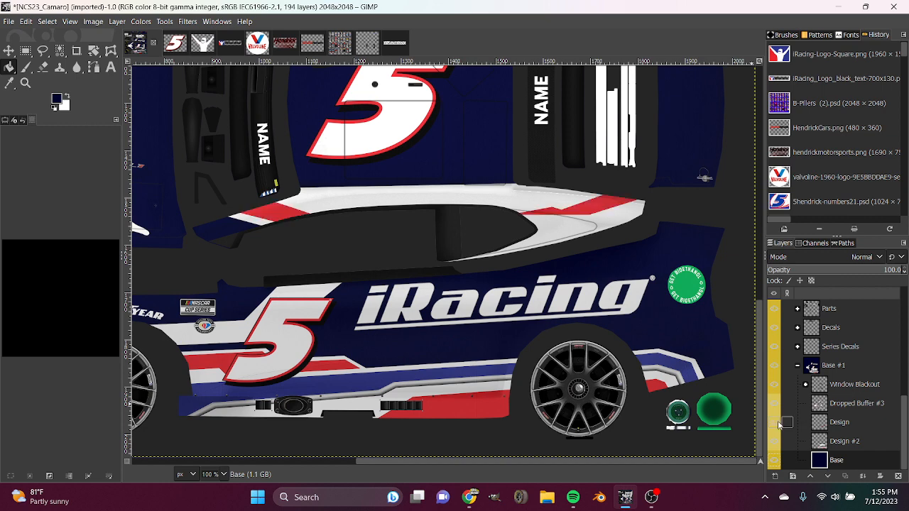
{"action": "right_click", "coordinate": [824, 422]}
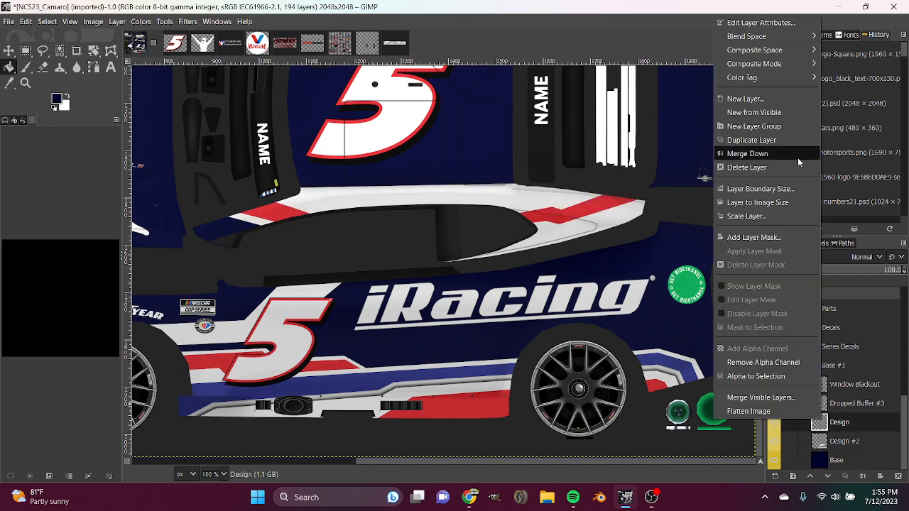
{"action": "left_click", "coordinate": [788, 151]}
{"action": "left_click", "coordinate": [774, 423]}
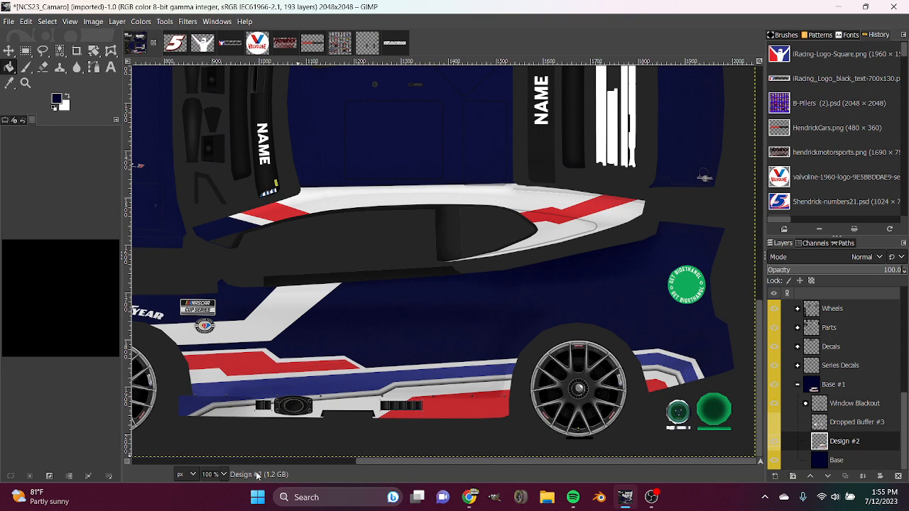
Set the foreground colour to the medium blue already used on the lower side stripe.
{"action": "key", "text": "2"}
{"action": "scroll", "coordinate": [497, 463], "scroll_direction": "left", "scroll_amount": 5}
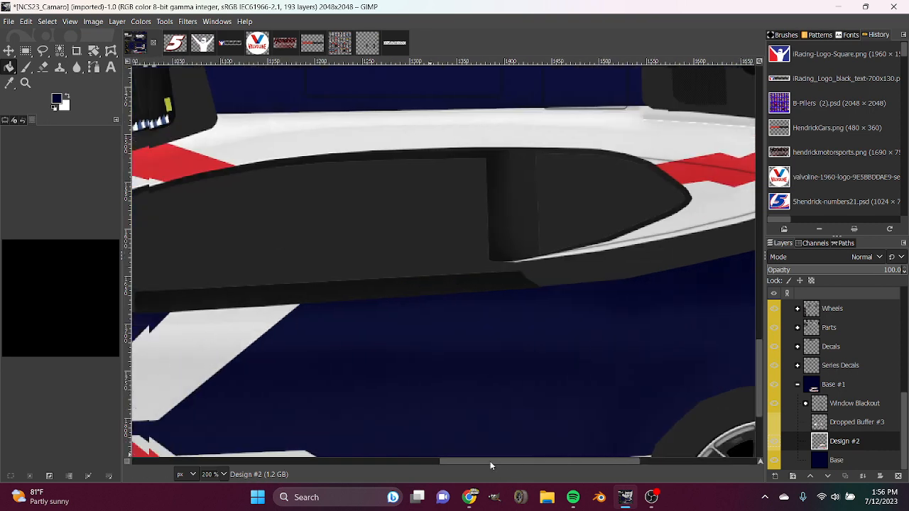
{"action": "scroll", "coordinate": [461, 353], "scroll_direction": "down", "scroll_amount": 3}
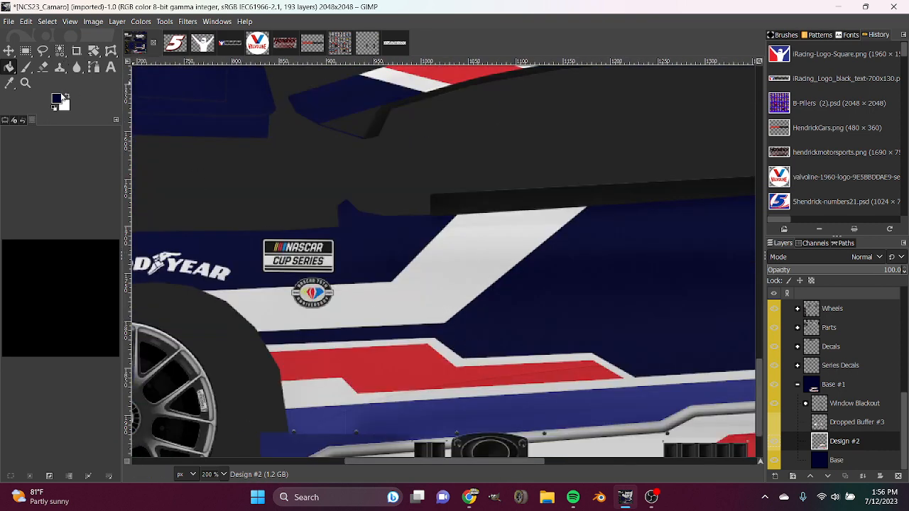
{"action": "left_click", "coordinate": [59, 99]}
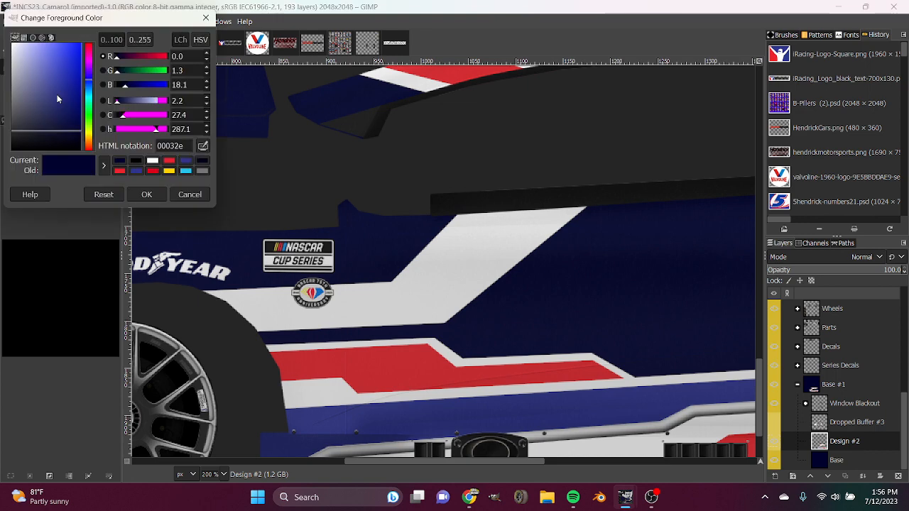
{"action": "left_click", "coordinate": [185, 162]}
{"action": "left_click", "coordinate": [147, 194]}
Outline a bent band inside the white stripe behind the front wheel and fill it with the blue, clearing the selection.
{"action": "left_click", "coordinate": [43, 51]}
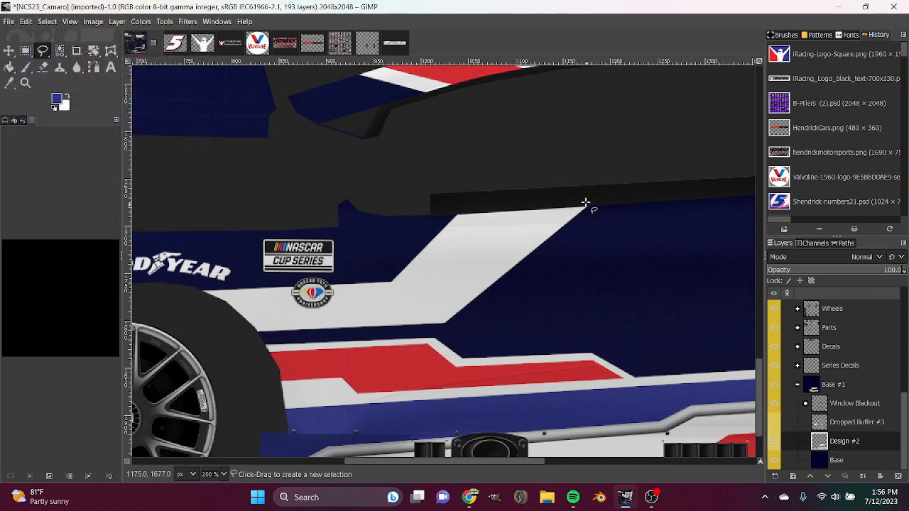
{"action": "left_click", "coordinate": [458, 302]}
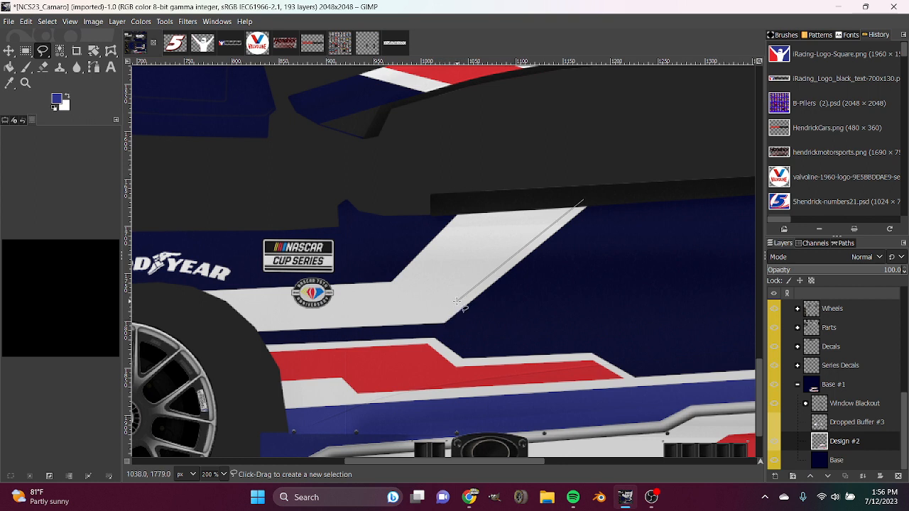
{"action": "left_click", "coordinate": [211, 301]}
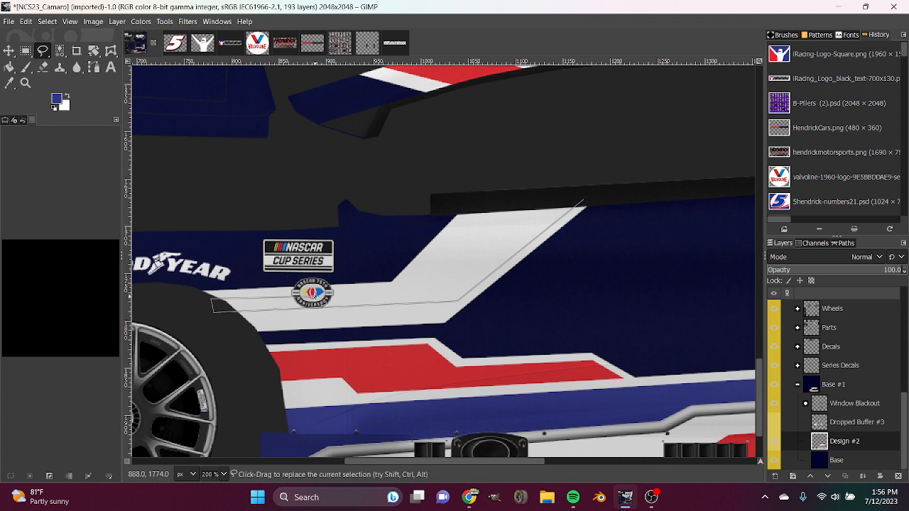
{"action": "left_click", "coordinate": [395, 291]}
{"action": "left_click", "coordinate": [479, 205]}
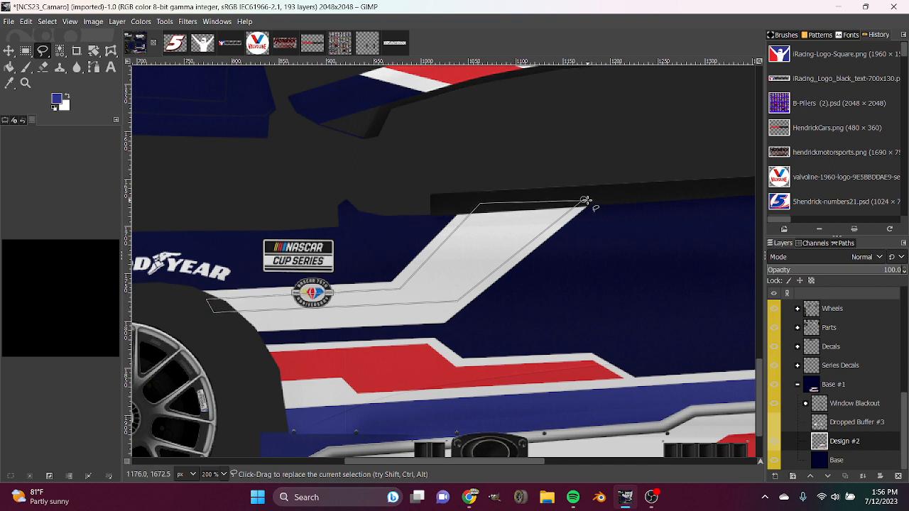
{"action": "left_click_drag", "start_coordinate": [584, 201], "coordinate": [552, 202]}
{"action": "key", "text": "Return"}
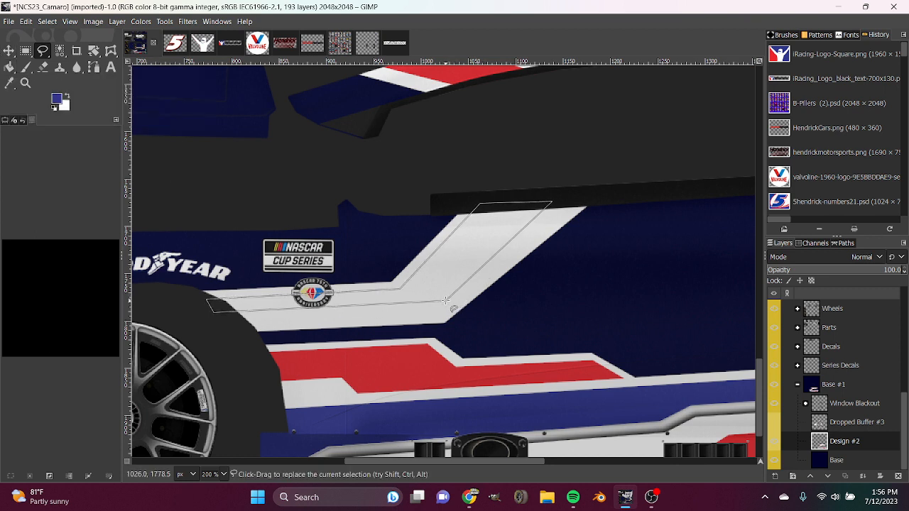
{"action": "key", "text": "shift+b"}
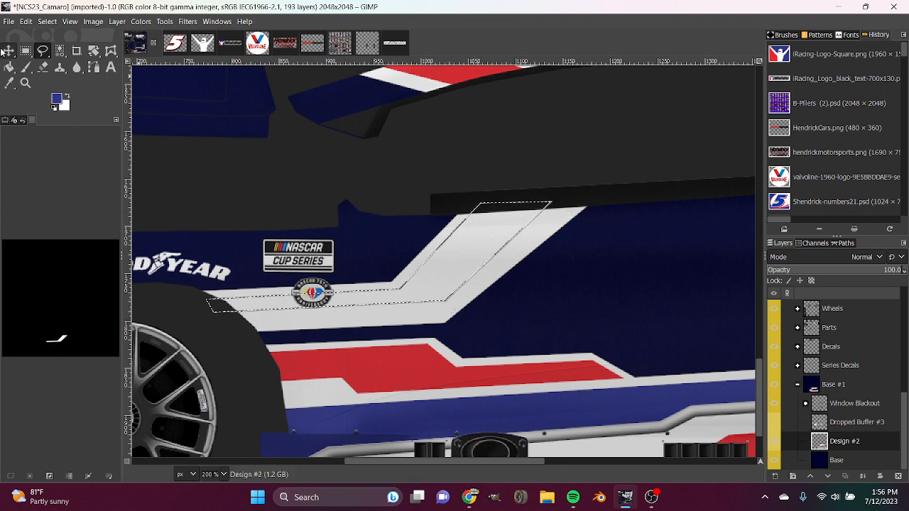
{"action": "left_click", "coordinate": [504, 226]}
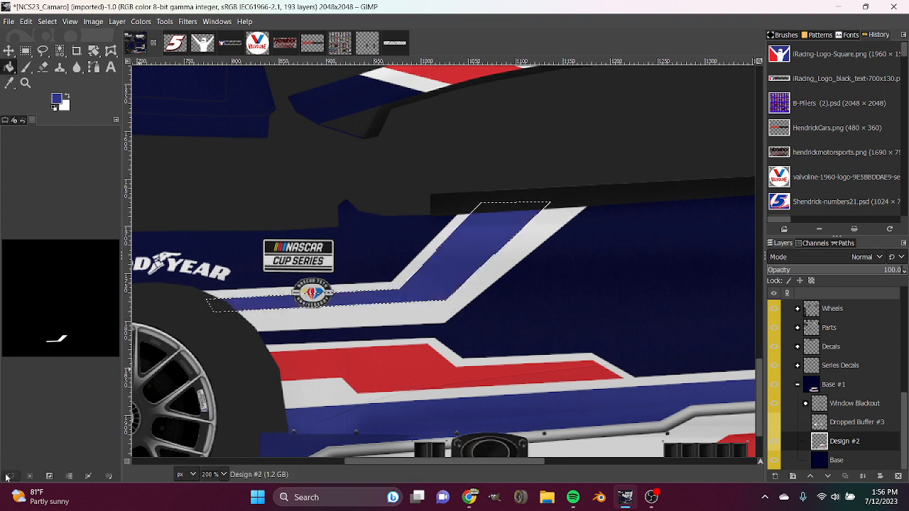
Outline a wedge along the rear edge of the white diagonal stripe and cut it away so the border narrows evenly.
{"action": "left_click", "coordinate": [43, 51]}
{"action": "left_click", "coordinate": [441, 328]}
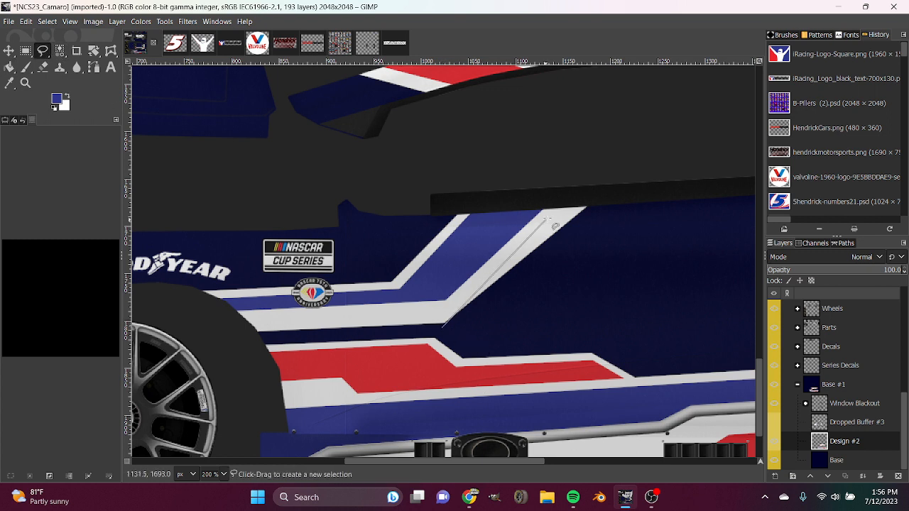
{"action": "left_click", "coordinate": [580, 191]}
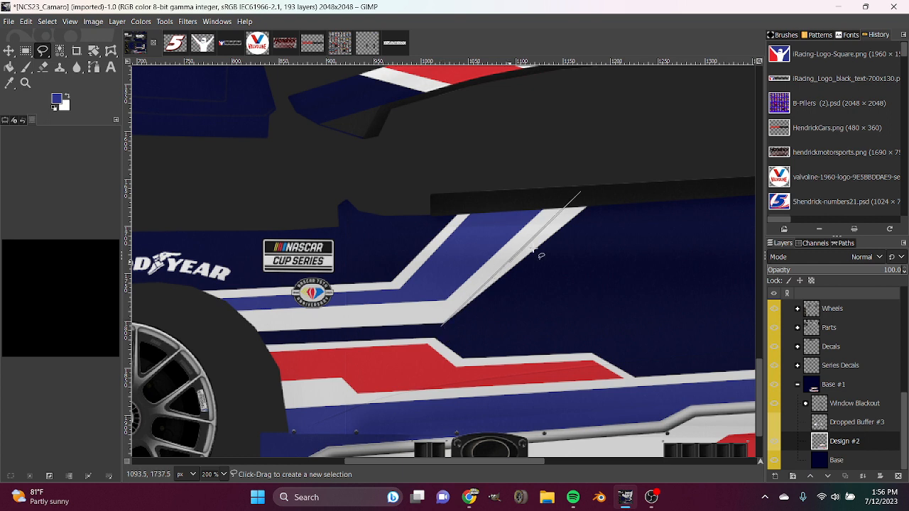
{"action": "left_click", "coordinate": [627, 200]}
{"action": "left_click", "coordinate": [441, 327]}
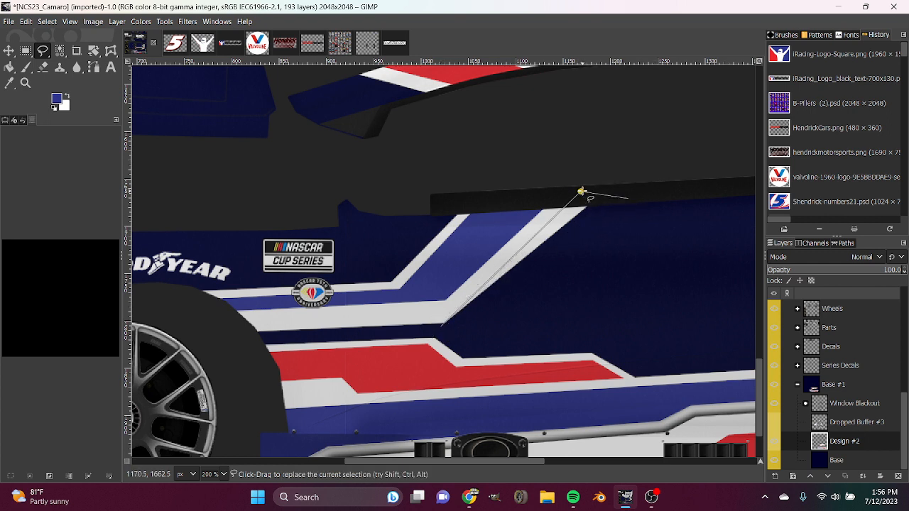
{"action": "left_click_drag", "start_coordinate": [581, 192], "coordinate": [585, 190]}
{"action": "left_click", "coordinate": [457, 324]}
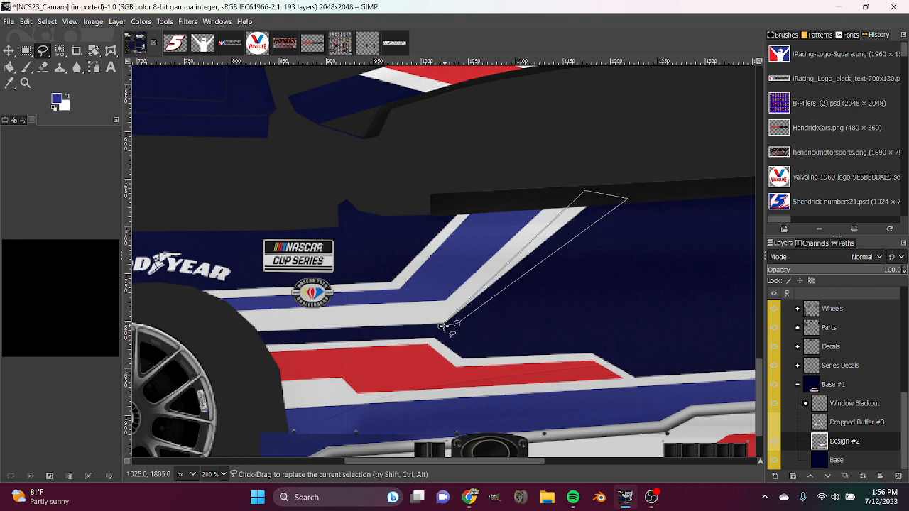
{"action": "left_click", "coordinate": [439, 329]}
{"action": "key", "text": "Return"}
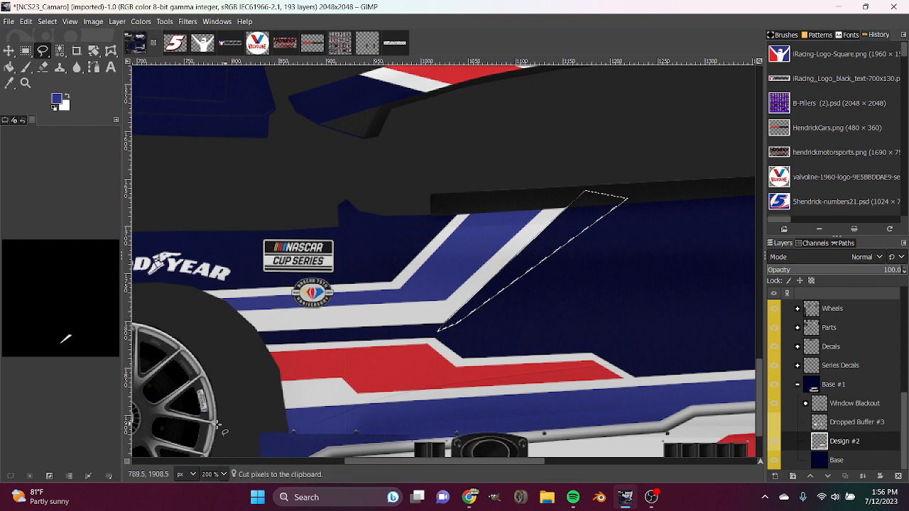
{"action": "key", "text": "ctrl+x"}
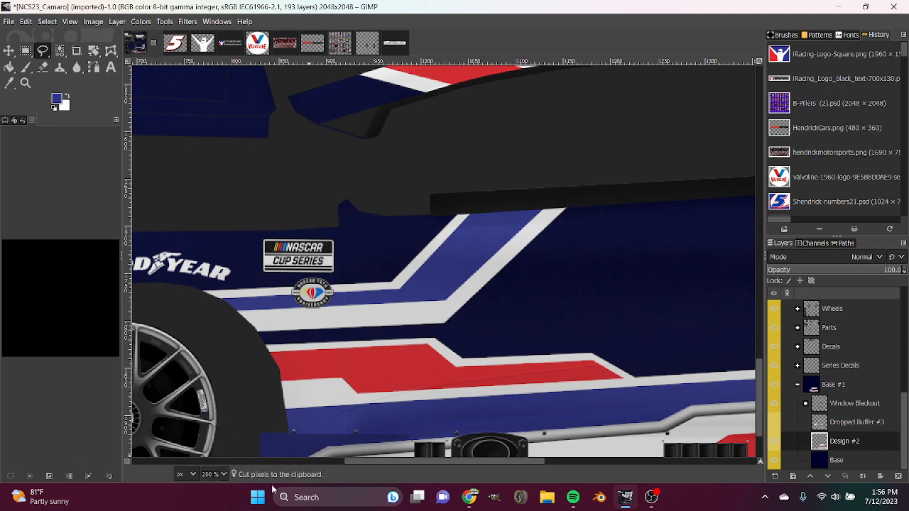
Show the Dropped Buffer #3 layer briefly to check the stripes against the number and logos, and hide it again.
{"action": "scroll", "coordinate": [217, 474], "scroll_direction": "down", "scroll_amount": 3}
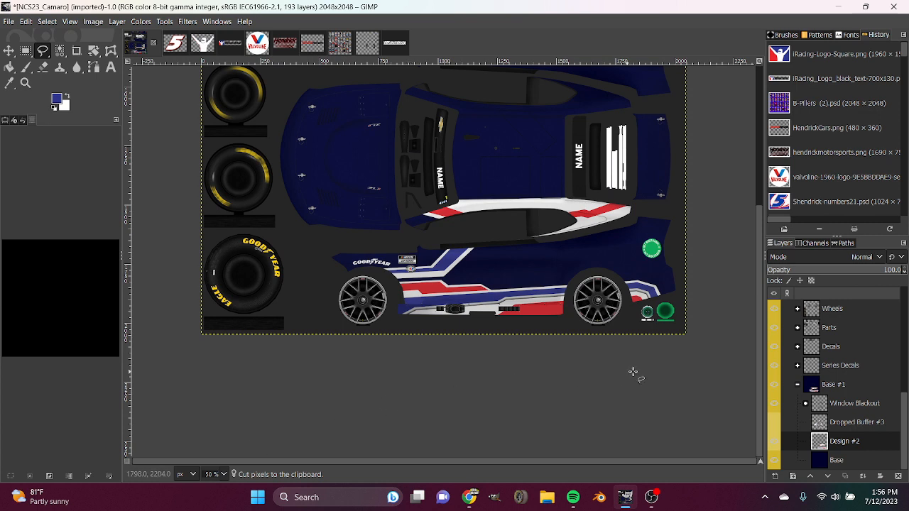
{"action": "left_click", "coordinate": [777, 423]}
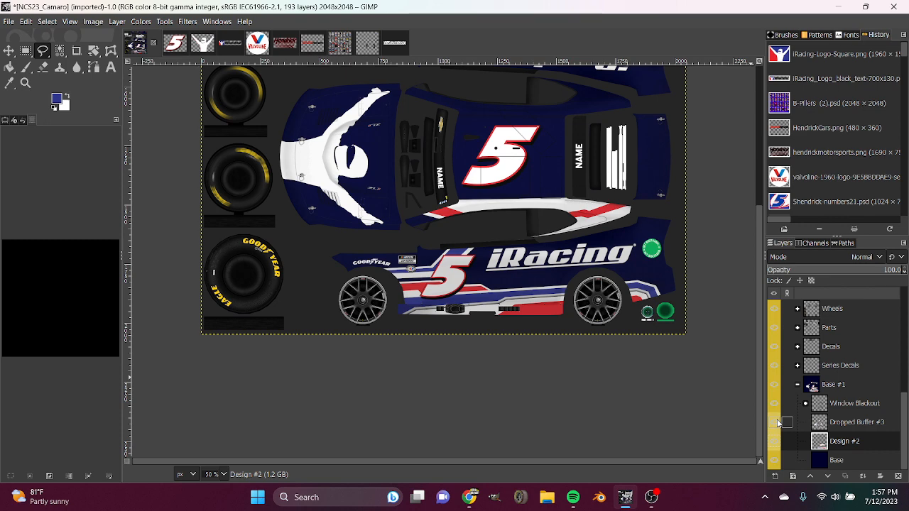
{"action": "left_click", "coordinate": [776, 421]}
Swap the foreground colour to white and turn the Dropped Buffer #3 layer back on.
{"action": "scroll", "coordinate": [219, 475], "scroll_direction": "up", "scroll_amount": 2}
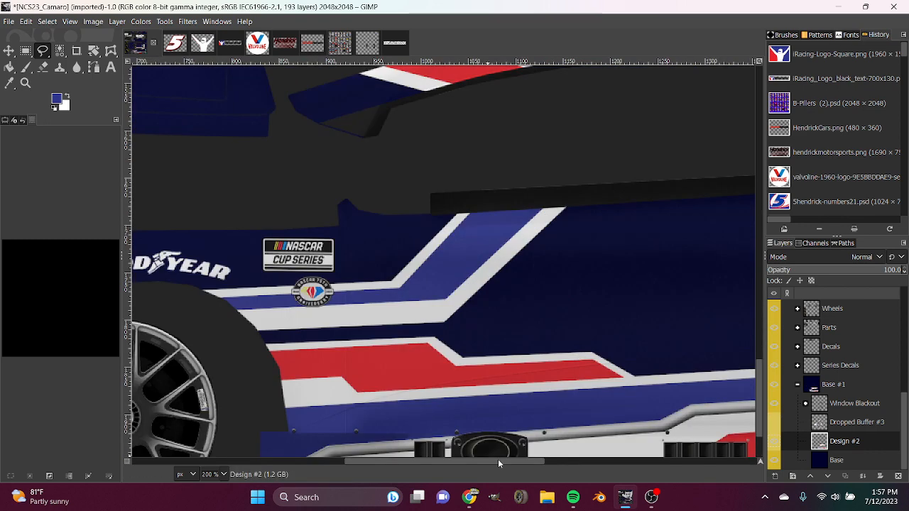
{"action": "mouse_move", "coordinate": [498, 458]}
{"action": "left_mouse_down"}
{"action": "mouse_move", "coordinate": [621, 458]}
{"action": "mouse_move", "coordinate": [576, 463]}
{"action": "left_mouse_up"}
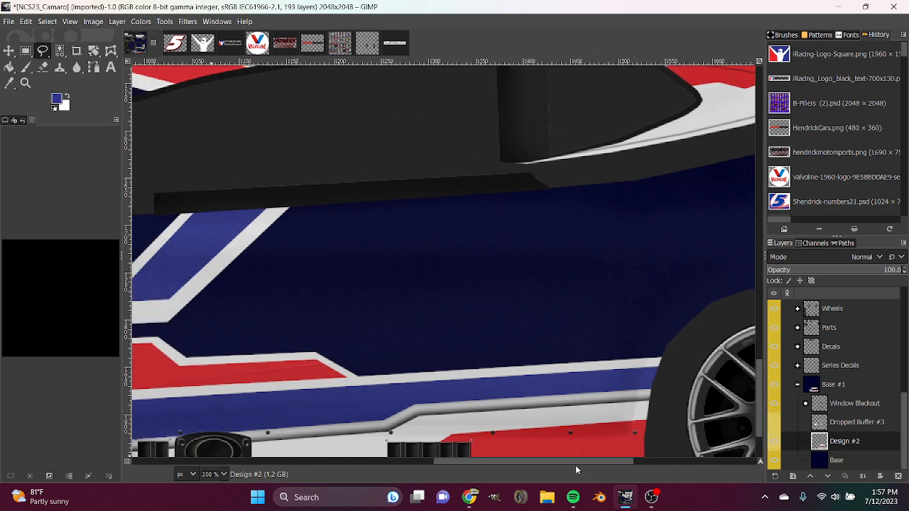
{"action": "left_click", "coordinate": [42, 50]}
{"action": "scroll", "coordinate": [220, 474], "scroll_direction": "down", "scroll_amount": 1}
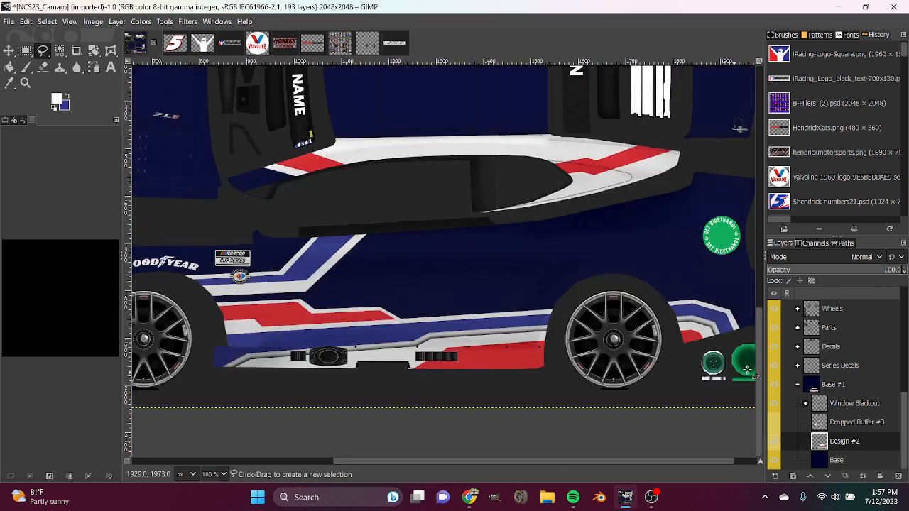
{"action": "left_click", "coordinate": [775, 423]}
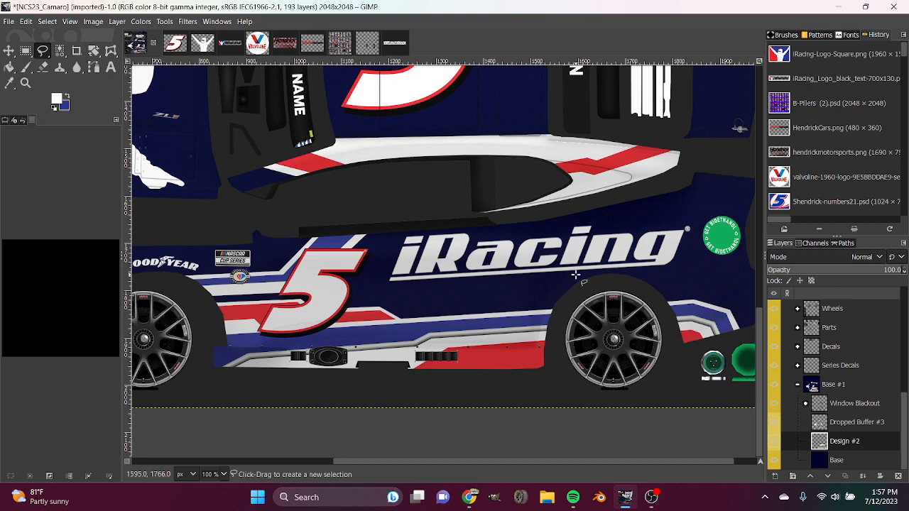
Outline a fork-tipped stripe below the iRacing logo, running across the rear wheel arch and tapering down at the rear bumper.
{"action": "left_click", "coordinate": [564, 304]}
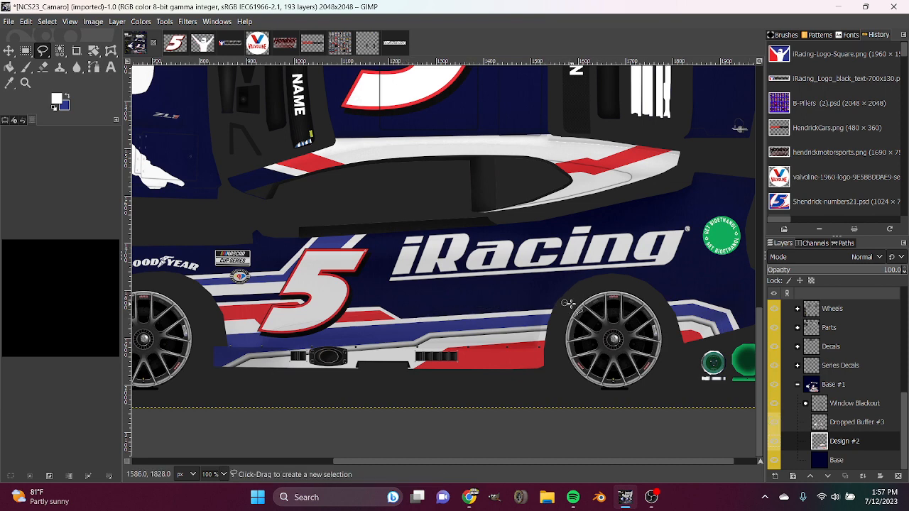
{"action": "left_click", "coordinate": [389, 305]}
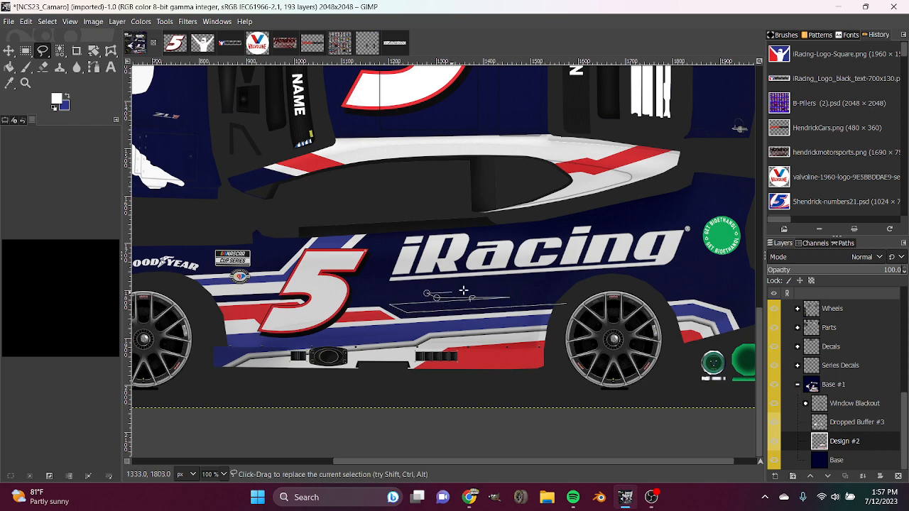
{"action": "left_click", "coordinate": [630, 281]}
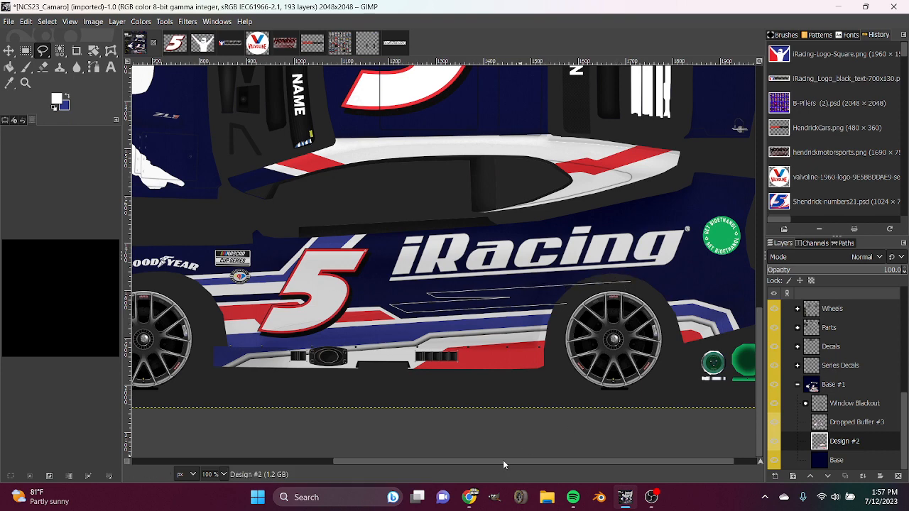
{"action": "left_click_drag", "start_coordinate": [504, 461], "coordinate": [526, 463]}
{"action": "scroll", "coordinate": [222, 475], "scroll_direction": "up", "scroll_amount": 1}
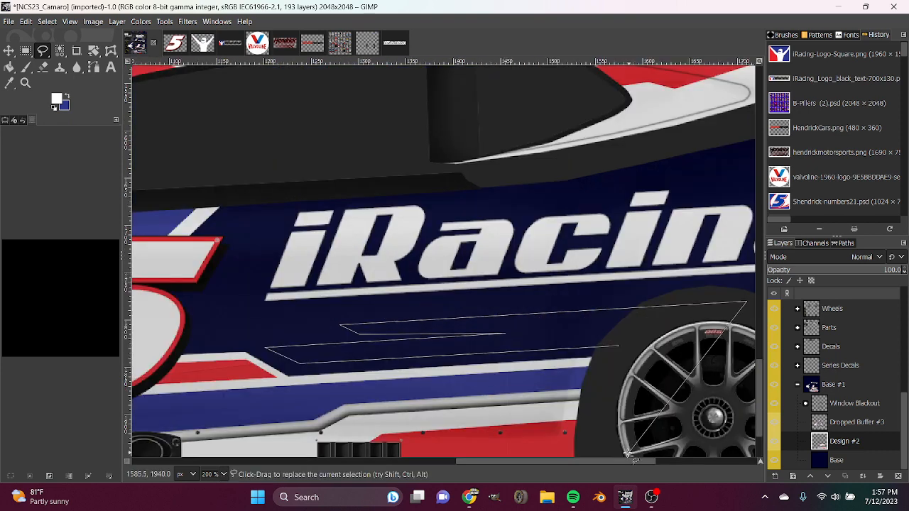
{"action": "left_click_drag", "start_coordinate": [608, 462], "coordinate": [710, 460]}
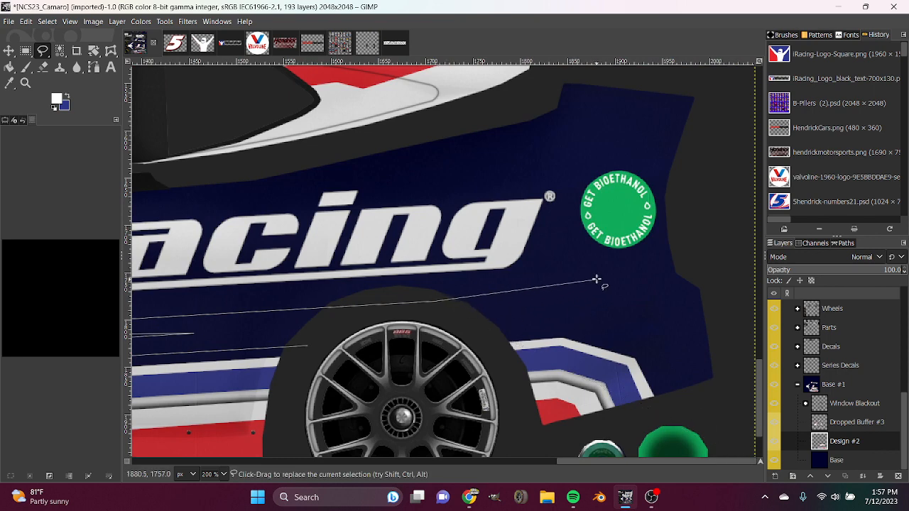
{"action": "left_click", "coordinate": [702, 371]}
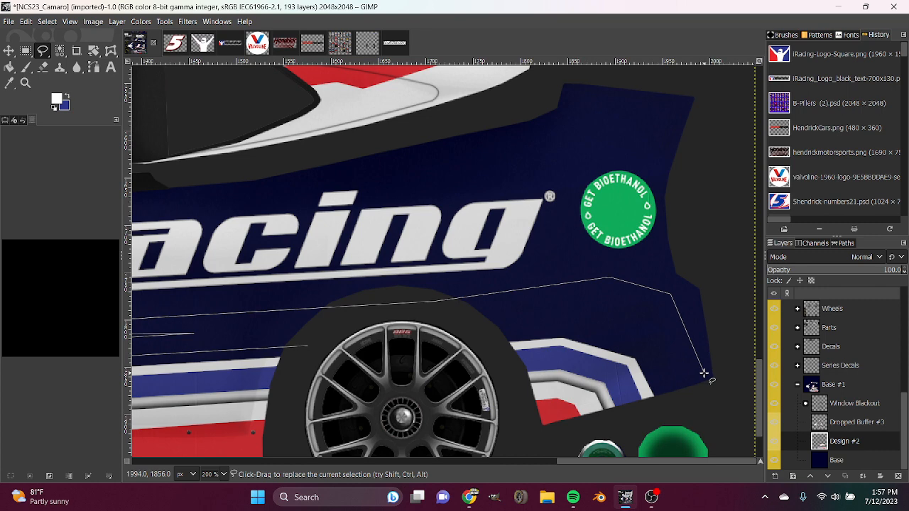
{"action": "left_click", "coordinate": [611, 303]}
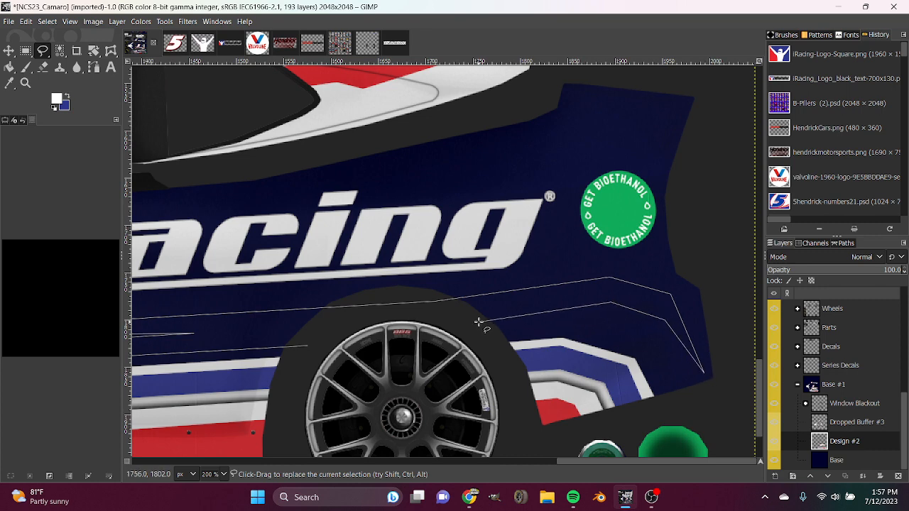
{"action": "left_click", "coordinate": [306, 345]}
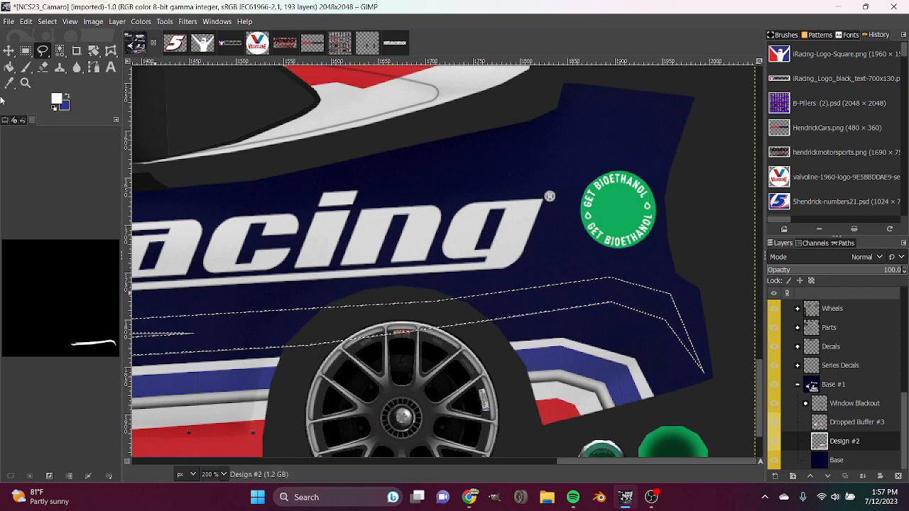
Fill the outlined fork-tipped stripe with white on the Design #2 layer and clear the selection.
{"action": "key", "text": "shift+b"}
{"action": "left_click", "coordinate": [422, 308]}
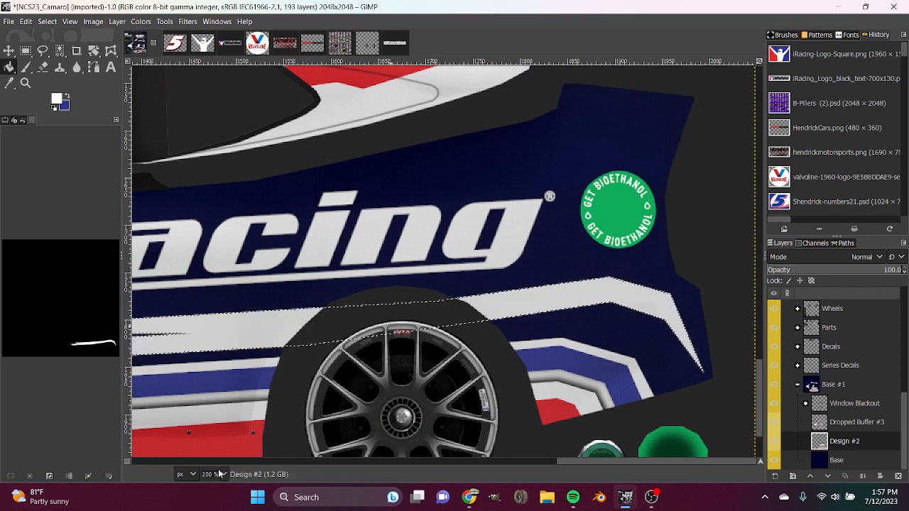
{"action": "key", "text": "1"}
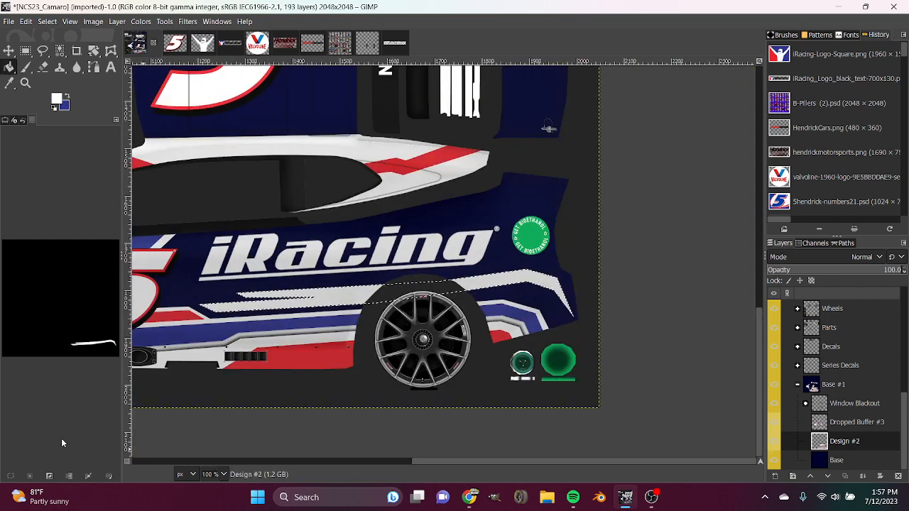
{"action": "left_click", "coordinate": [30, 476]}
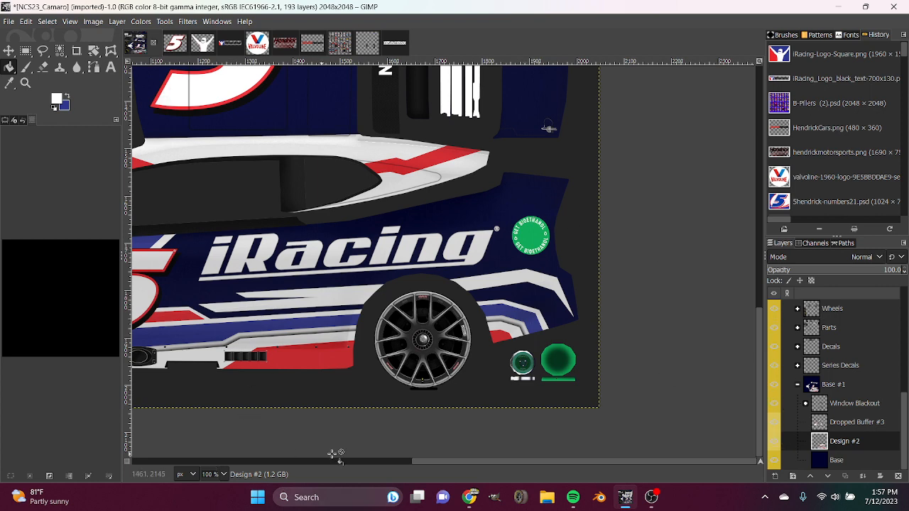
{"action": "key", "text": "2"}
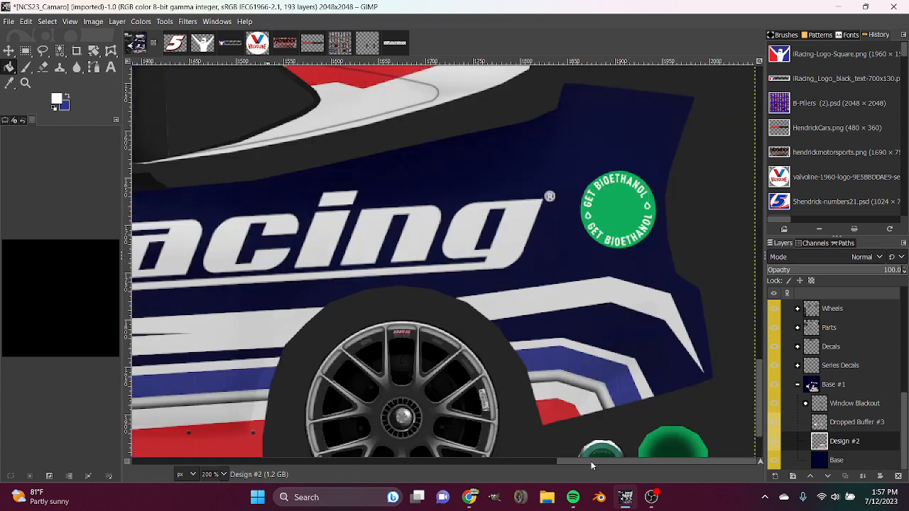
{"action": "left_click_drag", "start_coordinate": [591, 465], "coordinate": [527, 466]}
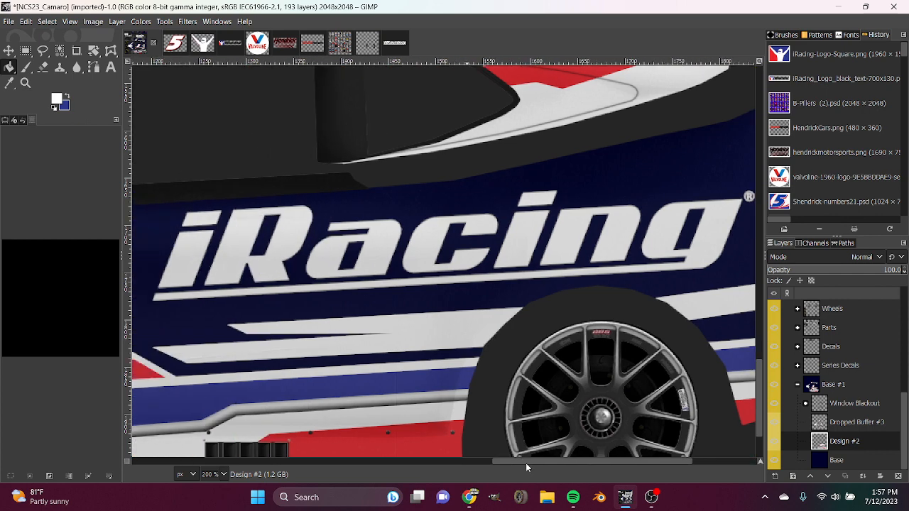
Undo the fork-tipped stripe's fill, refill it with white on a new transparent layer named Design, and clear the selection.
{"action": "key", "text": "ctrl+z"}
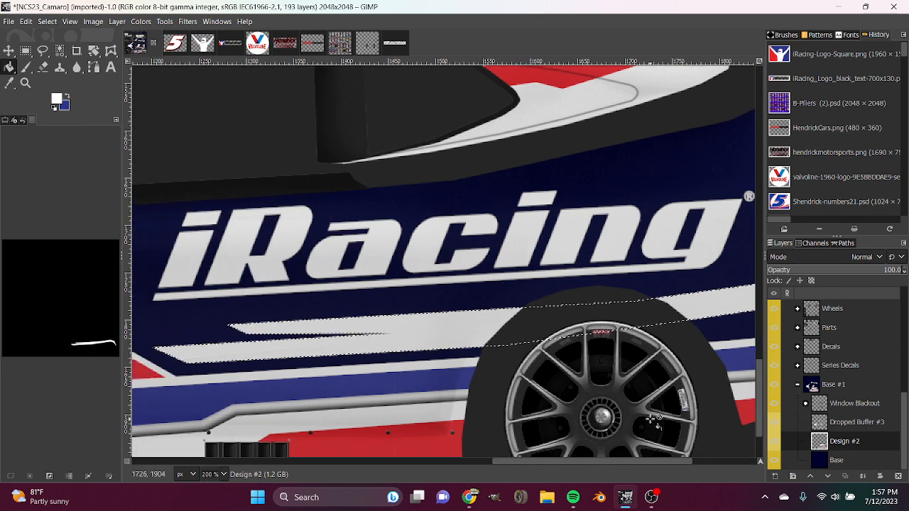
{"action": "key", "text": "ctrl+z"}
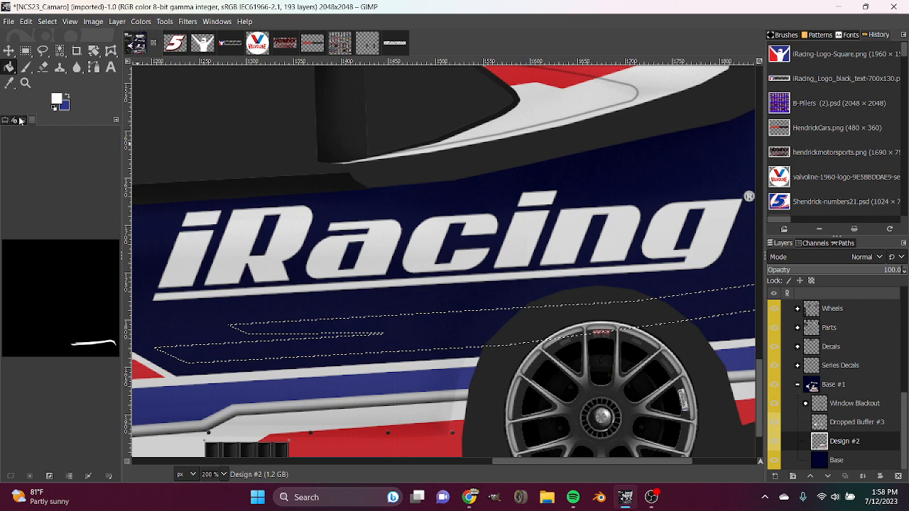
{"action": "left_click", "coordinate": [775, 476]}
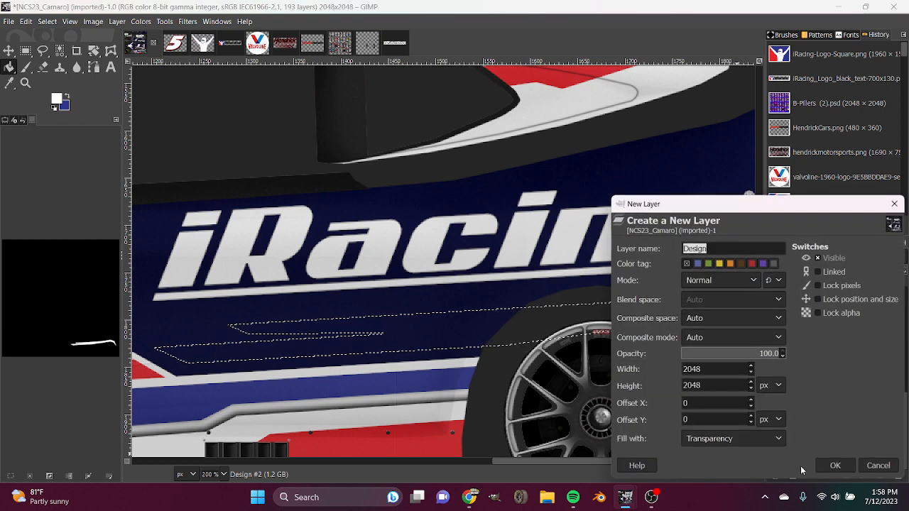
{"action": "left_click", "coordinate": [831, 466]}
{"action": "left_click", "coordinate": [426, 335]}
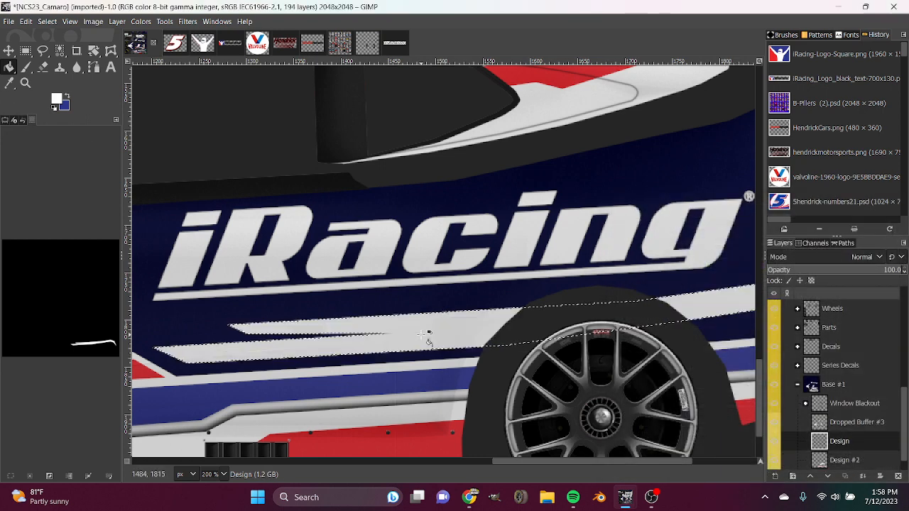
{"action": "key", "text": "ctrl+shift+a"}
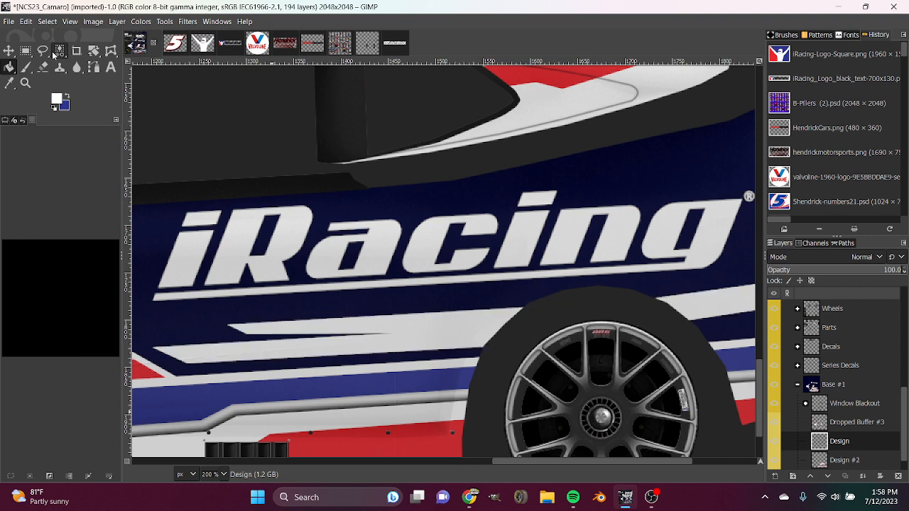
Outline a thin sliver along the white stripe's lower edge ahead of the rear wheel and cut it from the Design layer.
{"action": "left_click", "coordinate": [42, 51]}
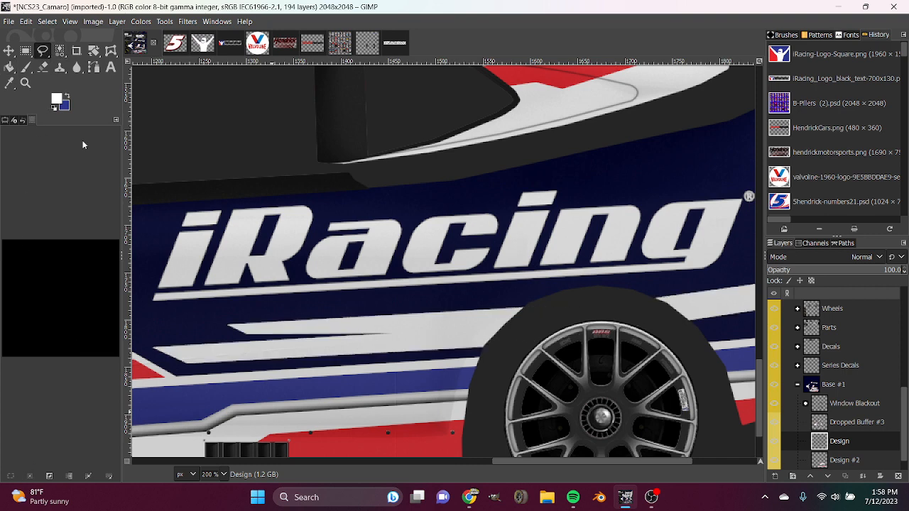
{"action": "left_click", "coordinate": [183, 363]}
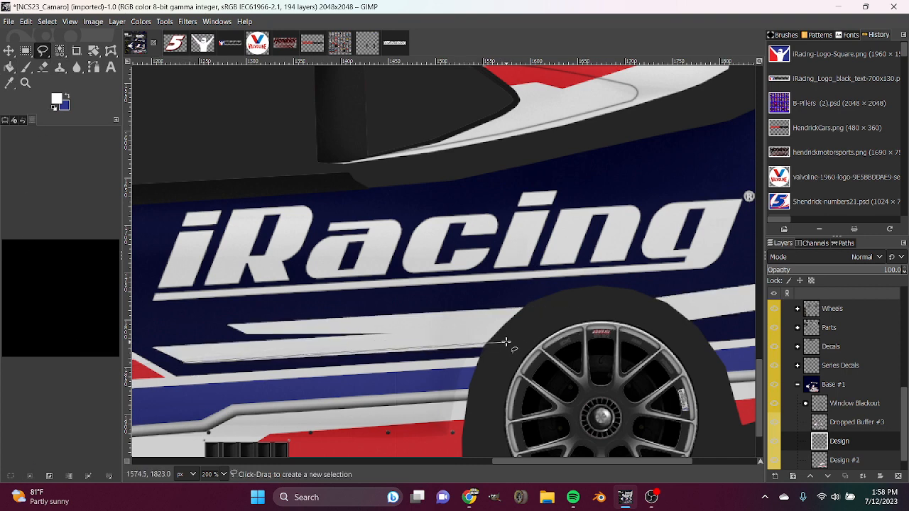
{"action": "left_click", "coordinate": [506, 342]}
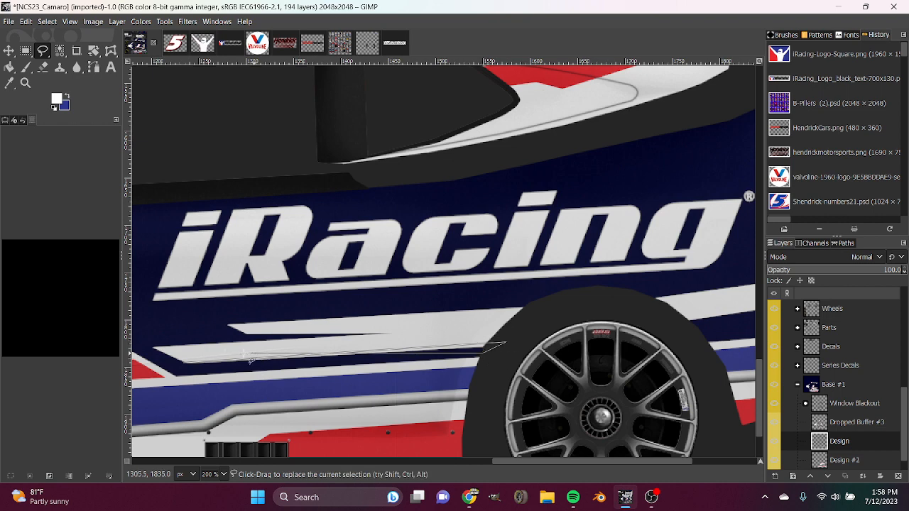
{"action": "double_click", "coordinate": [183, 363]}
{"action": "key", "text": "ctrl+x"}
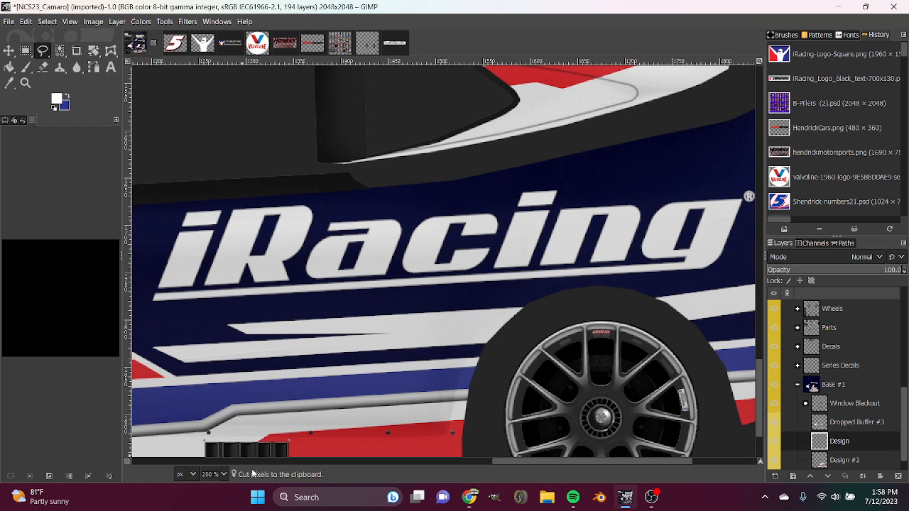
Toggle the visibility of the Dropped Buffer #3 layer to compare the car side with and without it.
{"action": "scroll", "coordinate": [208, 474], "scroll_direction": "down", "scroll_amount": 2}
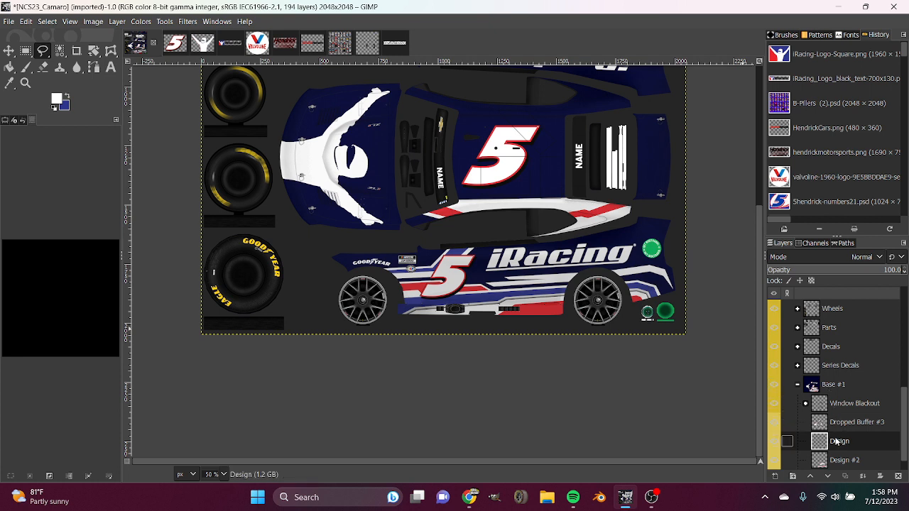
{"action": "left_click", "coordinate": [779, 423]}
{"action": "left_click", "coordinate": [779, 423]}
{"action": "left_click", "coordinate": [777, 424]}
{"action": "left_click", "coordinate": [777, 423]}
Select the fork-tipped stripe from the Design layer's alpha and grow the selection slightly beyond its edges.
{"action": "left_click", "coordinate": [833, 460]}
{"action": "right_click", "coordinate": [835, 459]}
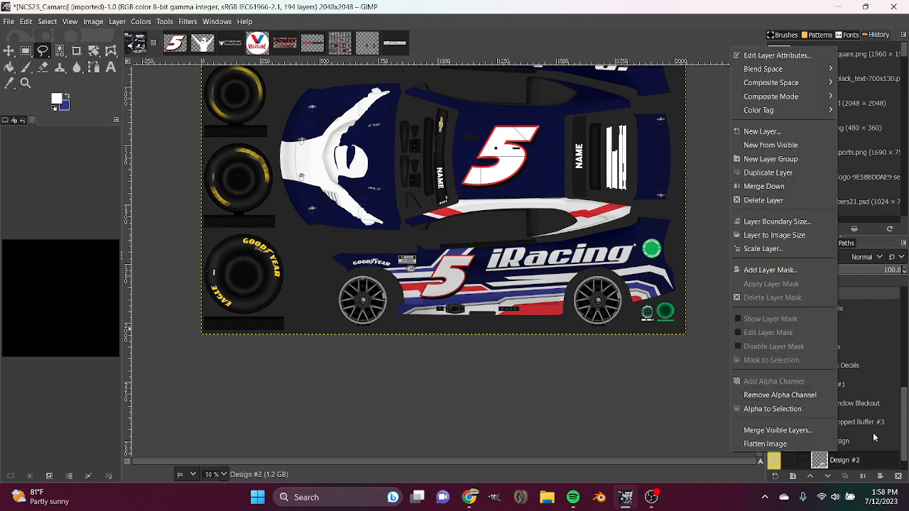
{"action": "left_click", "coordinate": [874, 438]}
{"action": "right_click", "coordinate": [843, 443]}
{"action": "left_click", "coordinate": [781, 397]}
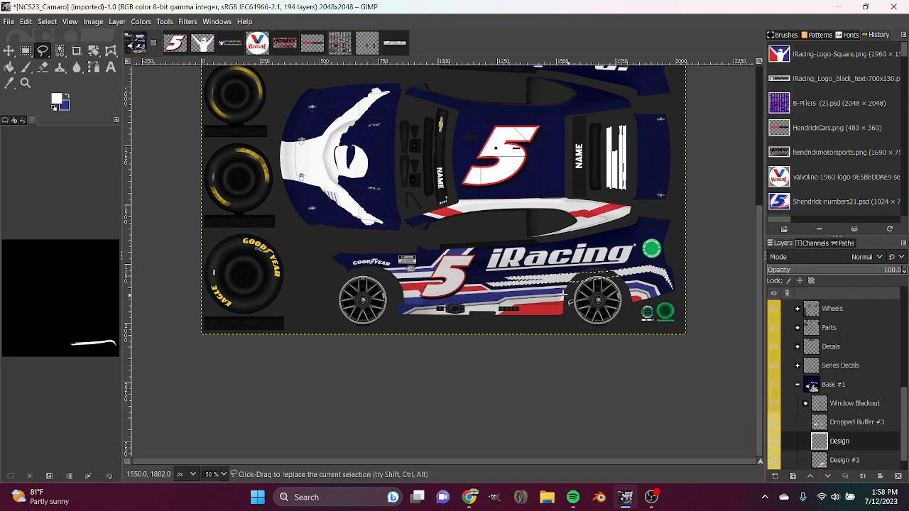
{"action": "key", "text": "2"}
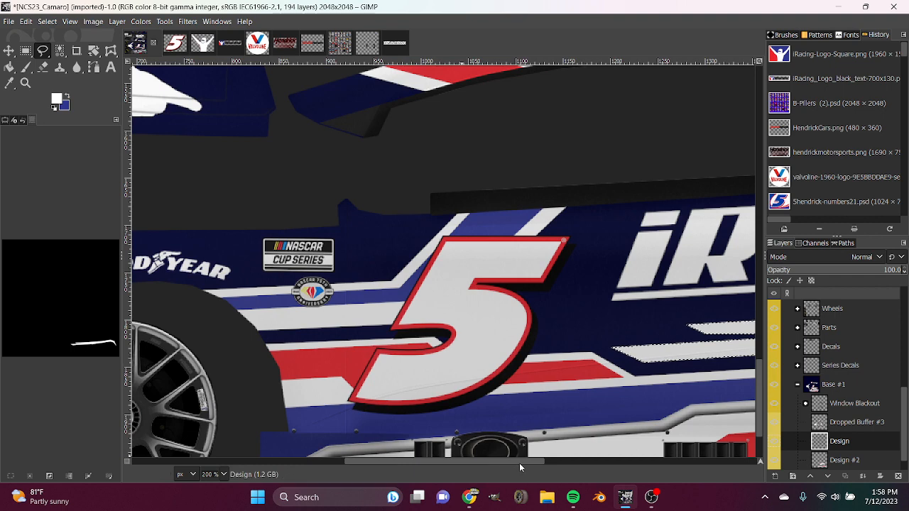
{"action": "left_click_drag", "start_coordinate": [519, 463], "coordinate": [663, 460]}
{"action": "right_click", "coordinate": [544, 329]}
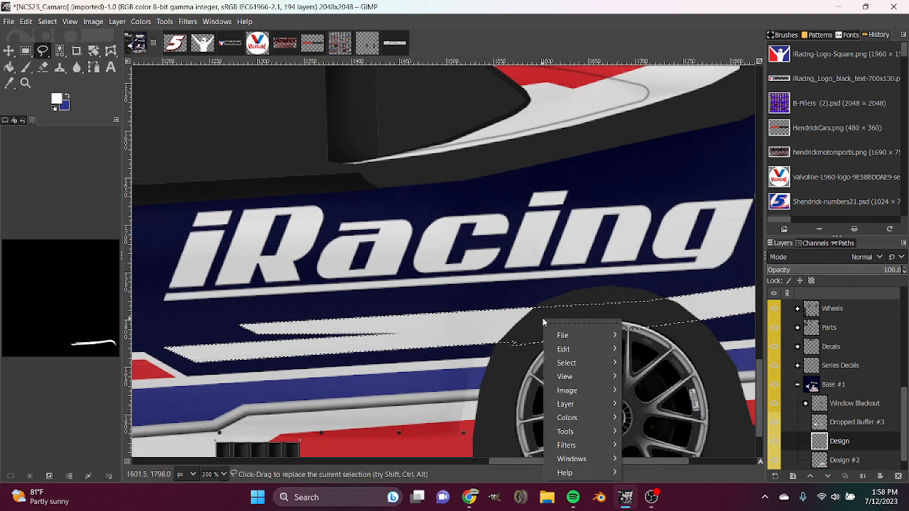
{"action": "mouse_move", "coordinate": [574, 363]}
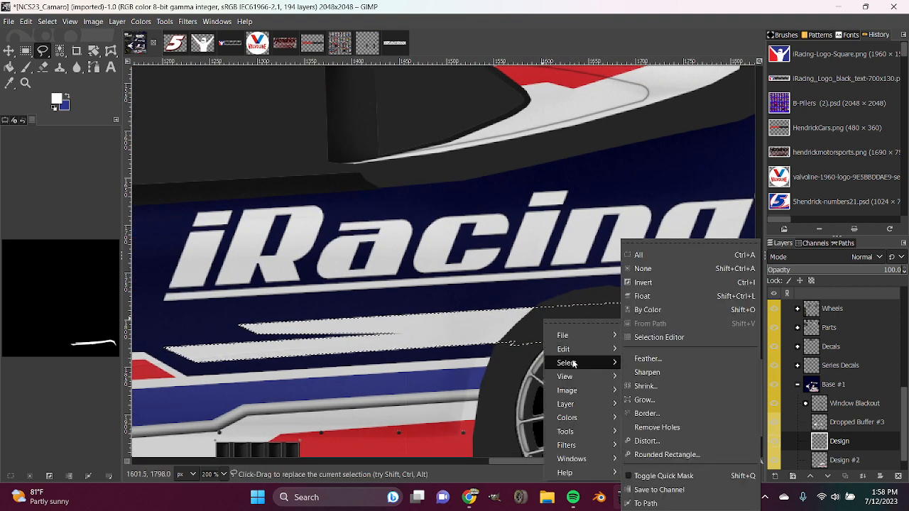
{"action": "left_click", "coordinate": [659, 401]}
{"action": "left_click", "coordinate": [661, 441]}
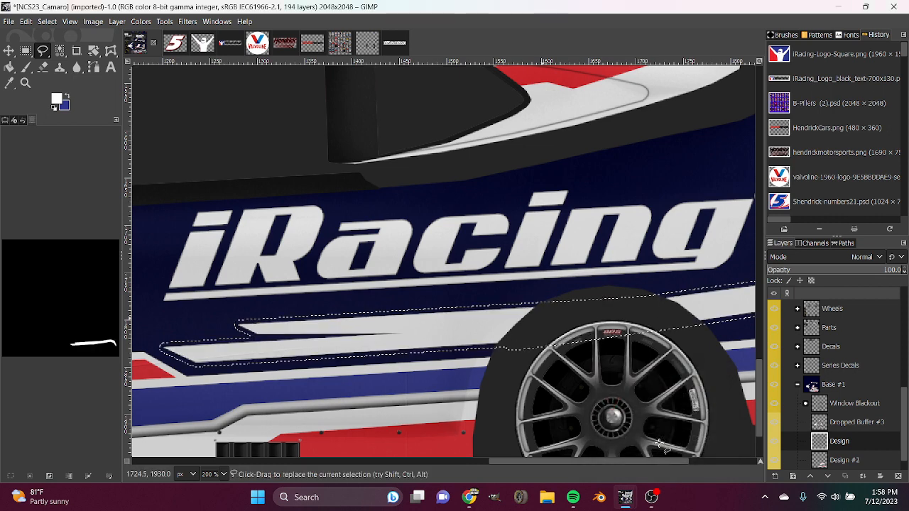
Fill the grown selection with black on a new layer directly above Design #2 and clear the selection.
{"action": "left_click", "coordinate": [55, 108]}
{"action": "left_click", "coordinate": [9, 67]}
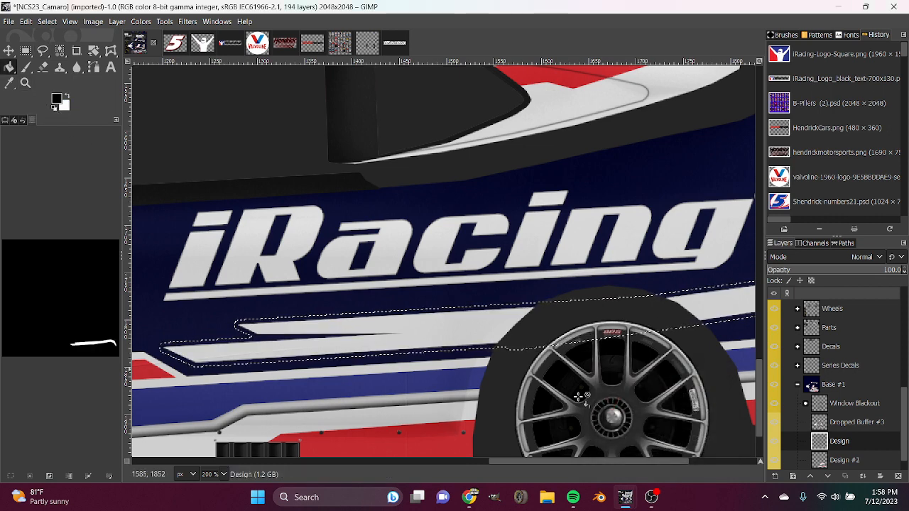
{"action": "scroll", "coordinate": [844, 460], "scroll_direction": "down", "scroll_amount": 1}
{"action": "left_click", "coordinate": [845, 441]}
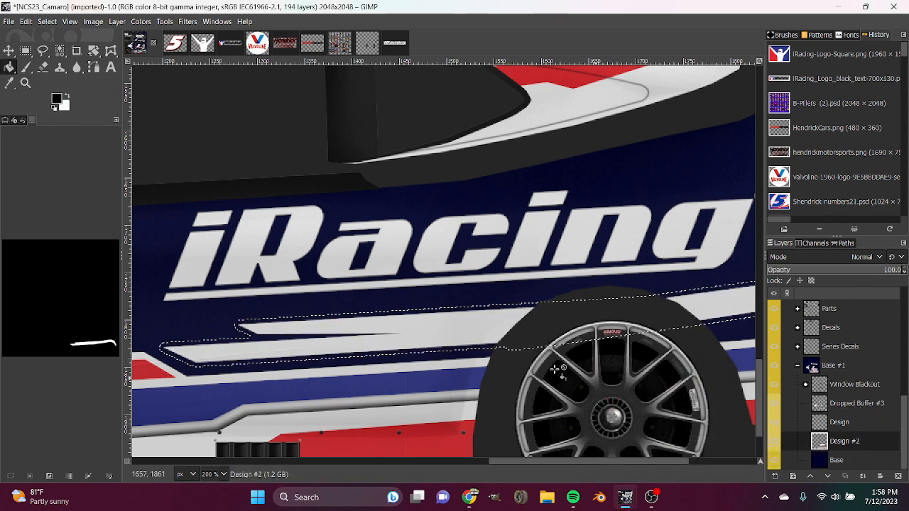
{"action": "left_click", "coordinate": [775, 476]}
{"action": "left_click", "coordinate": [844, 469]}
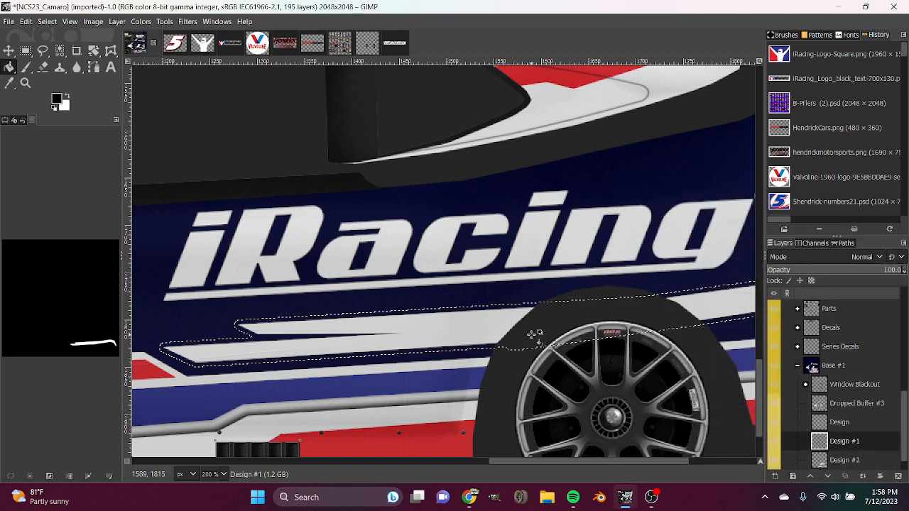
{"action": "left_click", "coordinate": [30, 476]}
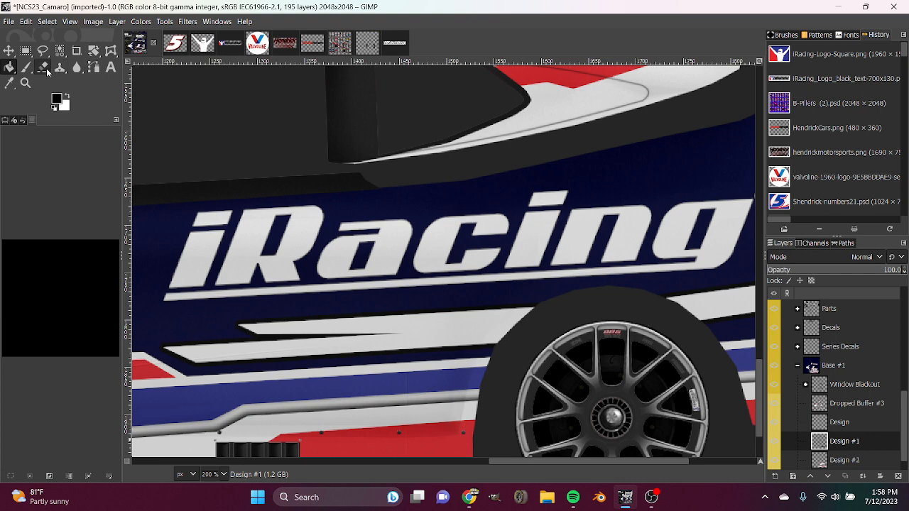
Blur the black outline around the fork-tipped stripe, continuing to its tapered end at the rear bumper.
{"action": "left_click", "coordinate": [79, 68]}
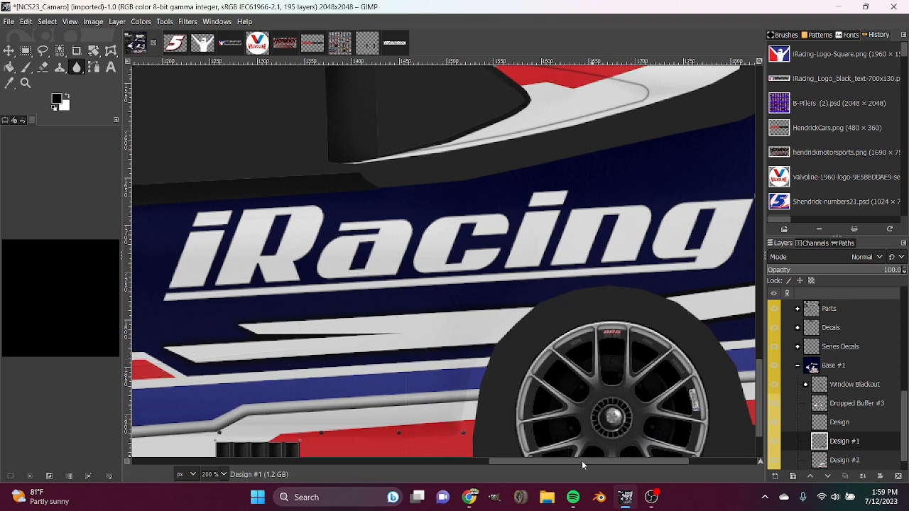
{"action": "left_click_drag", "start_coordinate": [582, 462], "coordinate": [650, 461]}
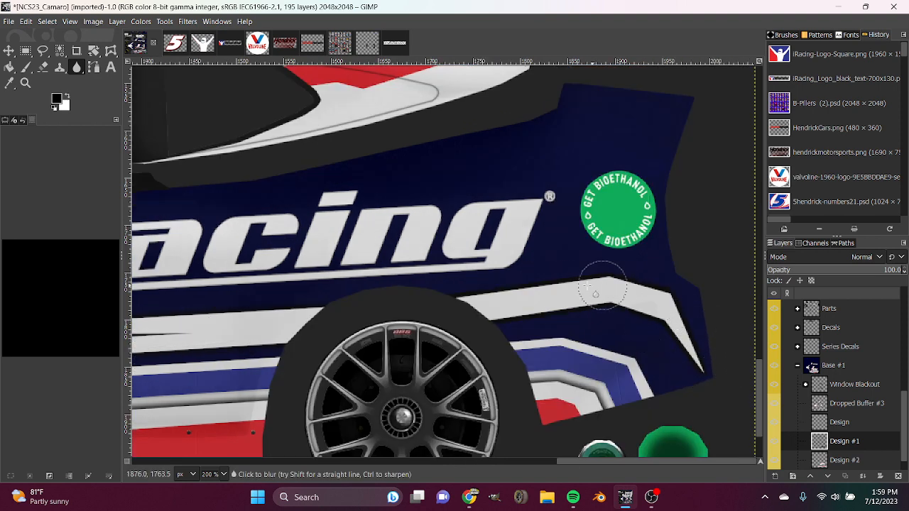
{"action": "key", "text": "ctrl"}
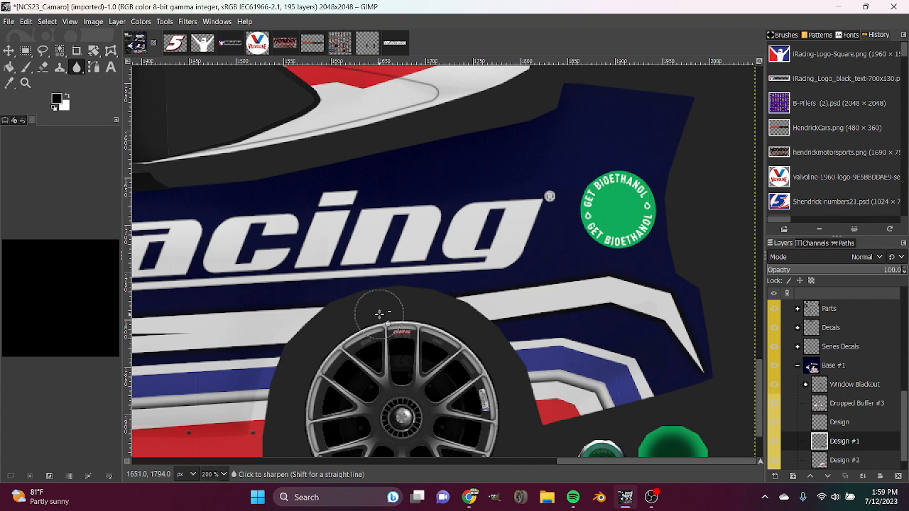
Undo the black outline and its layer, and add a fresh transparent layer above Design #2.
{"action": "key", "text": "ctrl+z"}
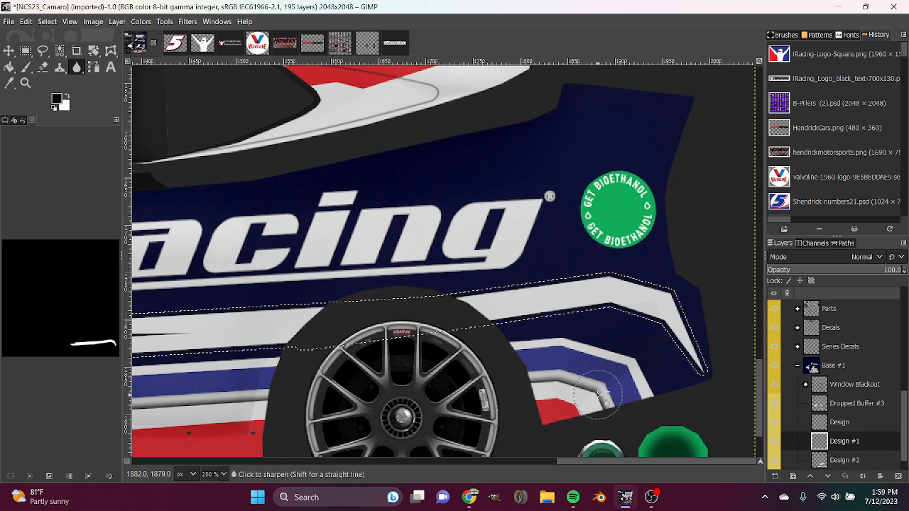
{"action": "key", "text": "ctrl+z"}
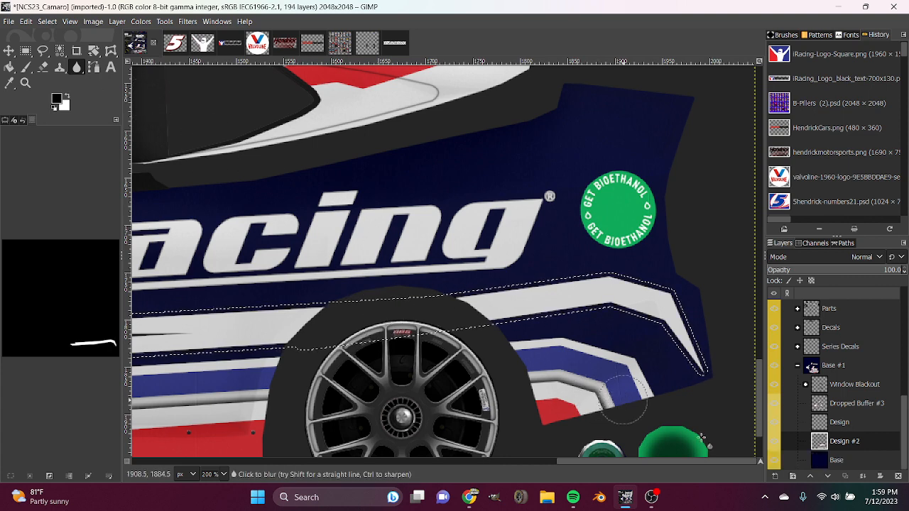
{"action": "key", "text": "shift+ctrl+n"}
{"action": "key", "text": "Return"}
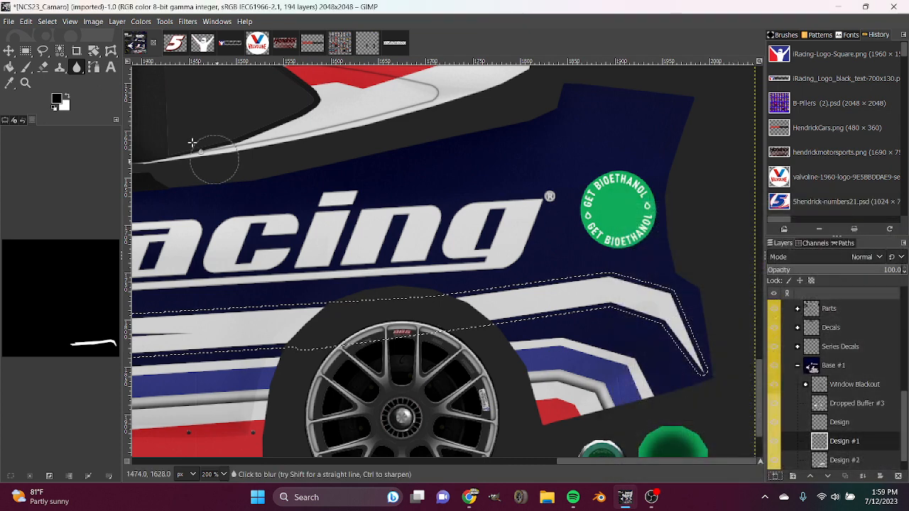
Set the foreground colour to grey and fill the grown stripe selection on the Design #1 layer.
{"action": "left_click", "coordinate": [67, 95]}
{"action": "left_click", "coordinate": [56, 98]}
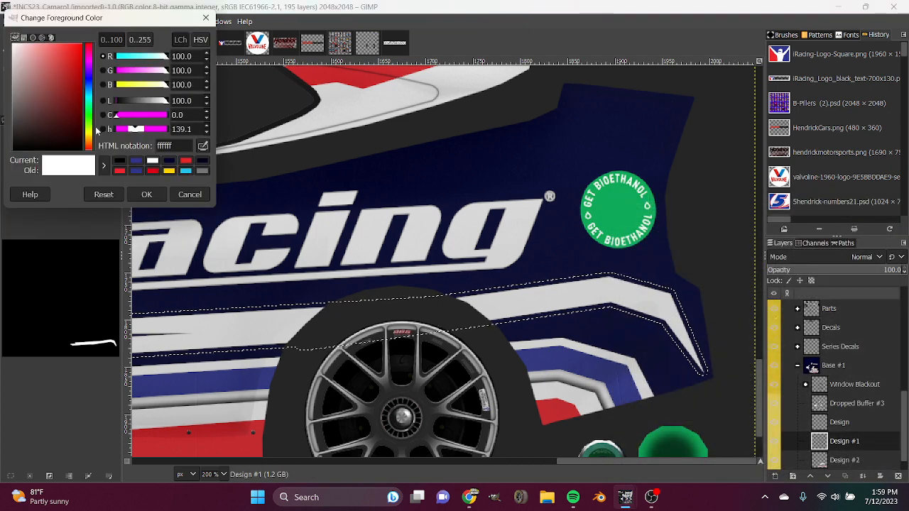
{"action": "left_click_drag", "start_coordinate": [49, 128], "coordinate": [0, 109]}
{"action": "left_click", "coordinate": [145, 194]}
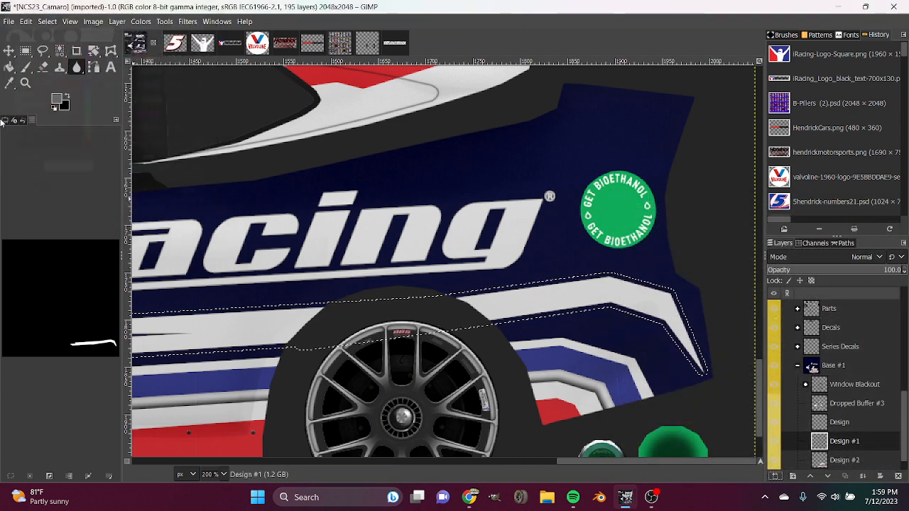
{"action": "left_click", "coordinate": [9, 67]}
{"action": "left_click", "coordinate": [586, 284]}
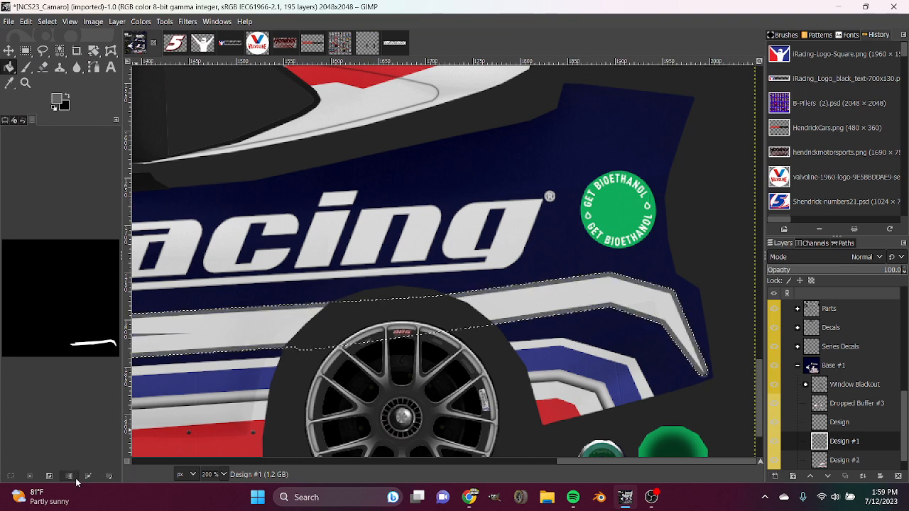
Clear the selection and blur the grey outline around the stripe's rear section.
{"action": "left_click", "coordinate": [30, 475]}
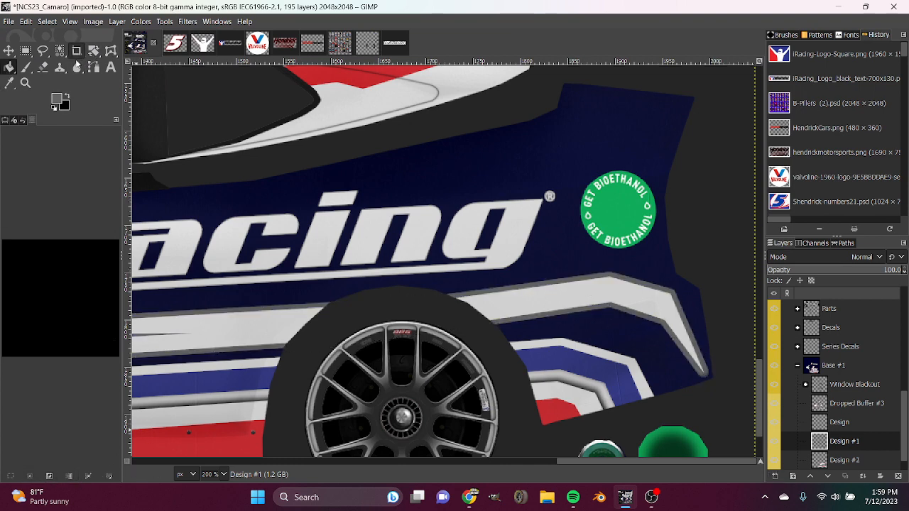
{"action": "left_click", "coordinate": [76, 67]}
{"action": "mouse_move", "coordinate": [716, 372]}
{"action": "left_mouse_down"}
{"action": "mouse_move", "coordinate": [661, 316]}
{"action": "mouse_move", "coordinate": [582, 277]}
{"action": "mouse_move", "coordinate": [443, 301]}
{"action": "mouse_move", "coordinate": [703, 303]}
{"action": "left_mouse_up"}
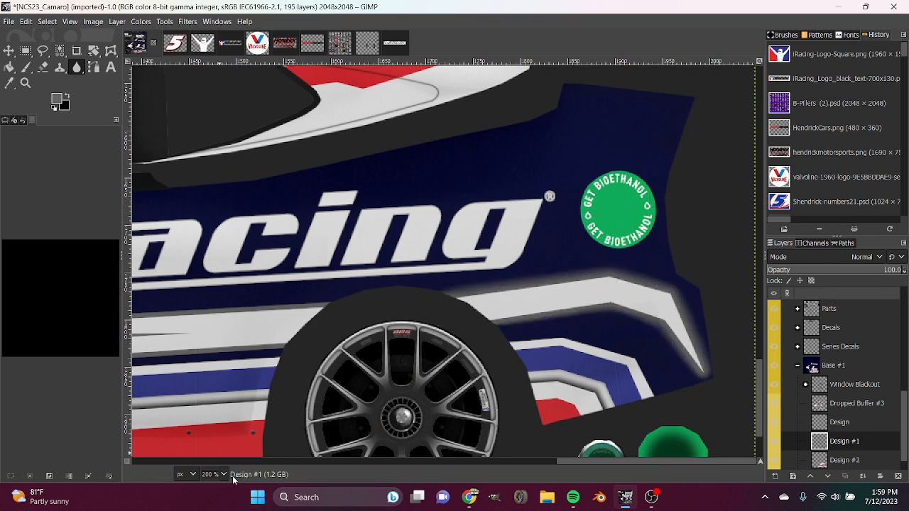
Undo the blurred grey outline, its new layer and the stripe selection.
{"action": "scroll", "coordinate": [226, 475], "scroll_direction": "down", "scroll_amount": 1}
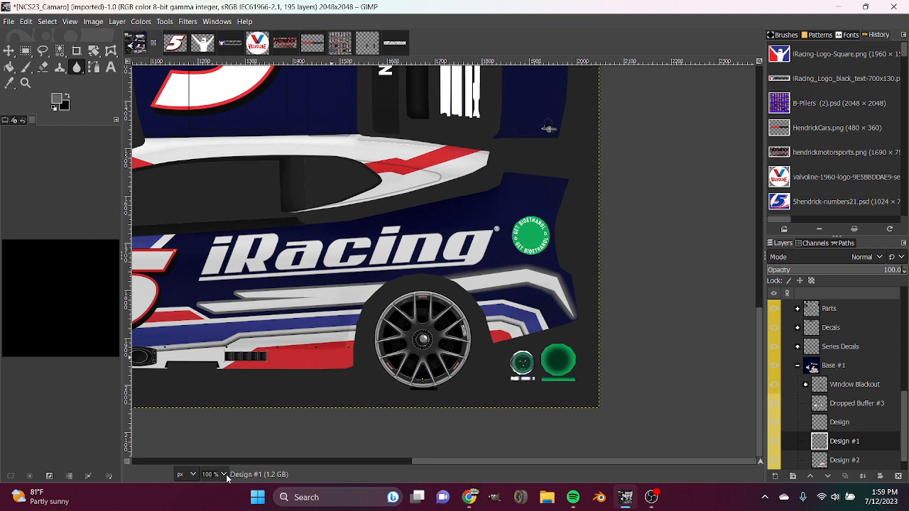
{"action": "key", "text": "ctrl+z"}
{"action": "key", "text": "ctrl+z"}
{"action": "key", "text": "ctrl+z"}
{"action": "key", "text": "ctrl+z"}
{"action": "key", "text": "ctrl+z"}
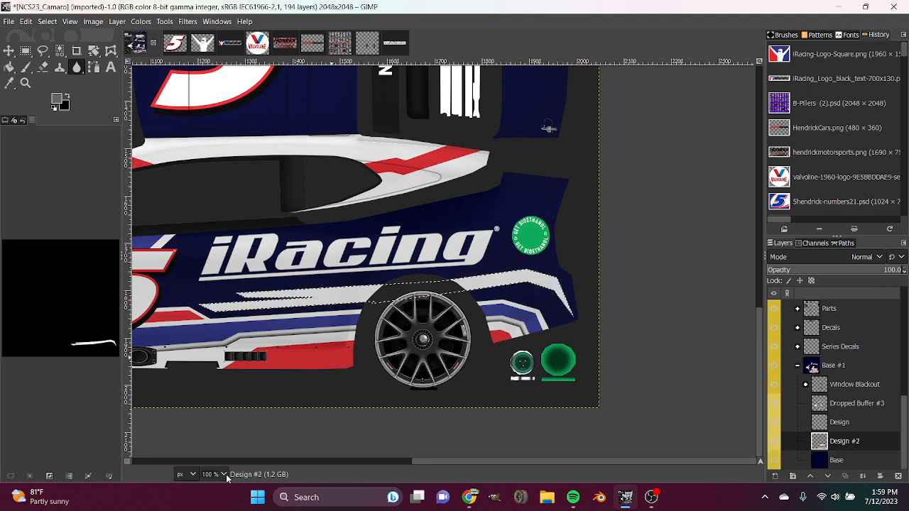
{"action": "key", "text": "ctrl+z"}
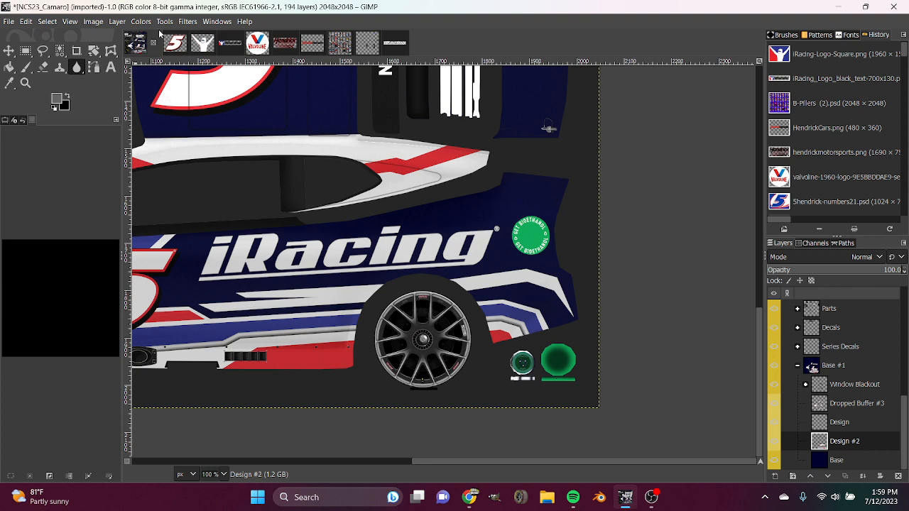
{"action": "left_click", "coordinate": [186, 22]}
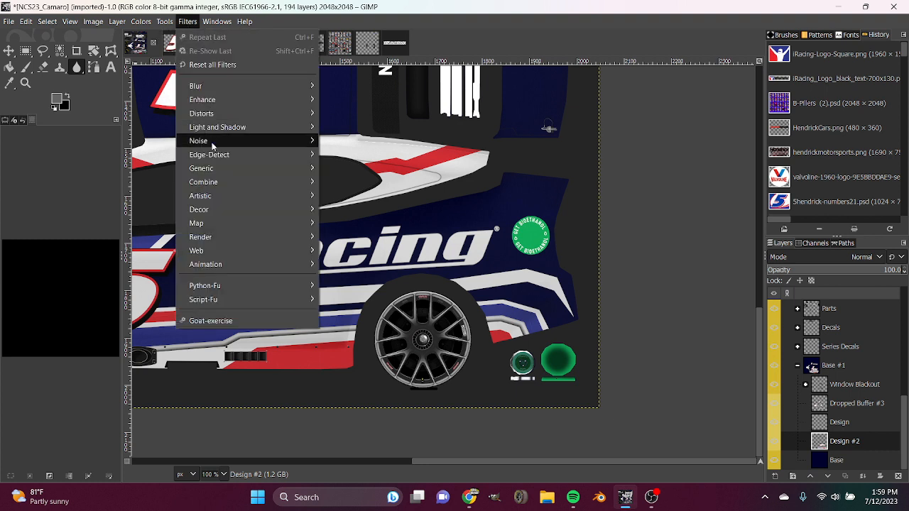
{"action": "mouse_move", "coordinate": [217, 129]}
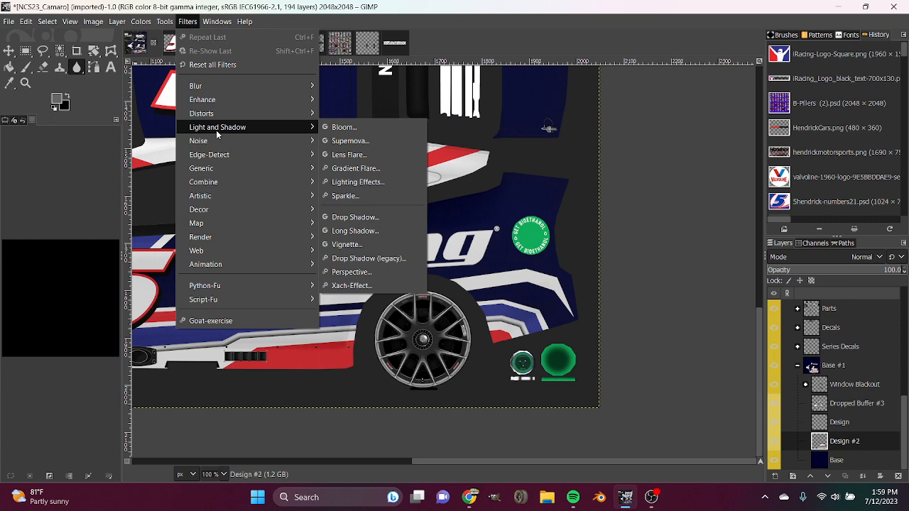
{"action": "left_click", "coordinate": [365, 219]}
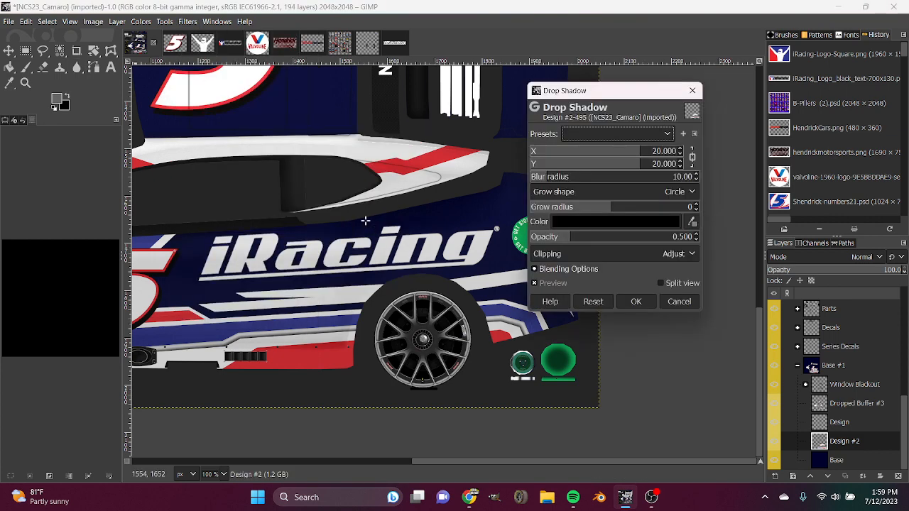
{"action": "left_click", "coordinate": [617, 241]}
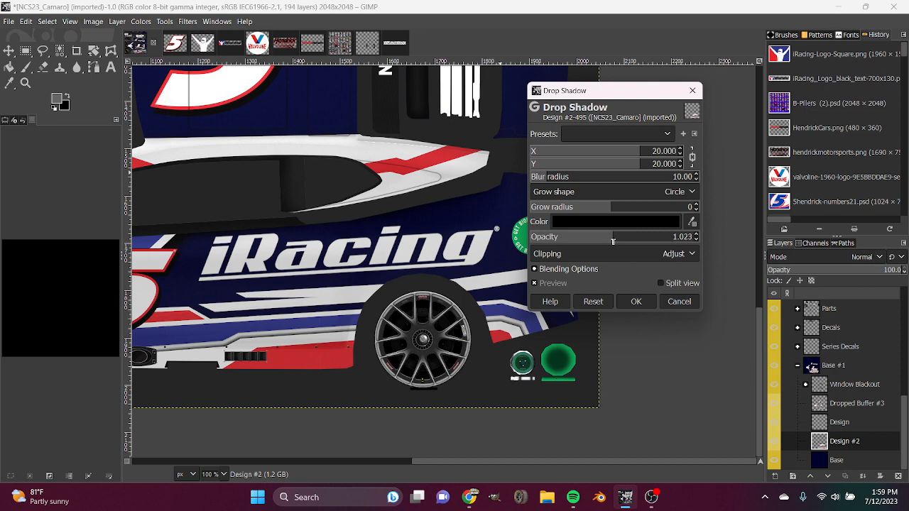
{"action": "left_click", "coordinate": [615, 221]}
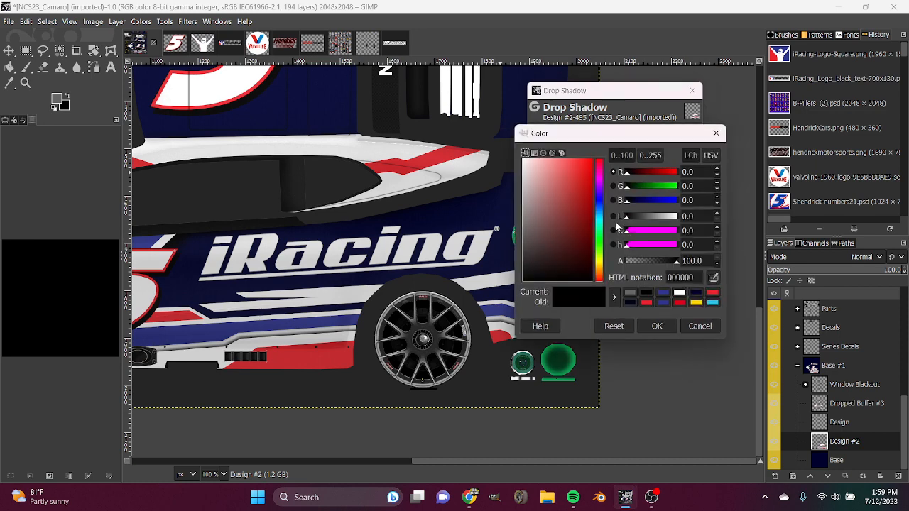
{"action": "left_click_drag", "start_coordinate": [561, 262], "coordinate": [489, 122]}
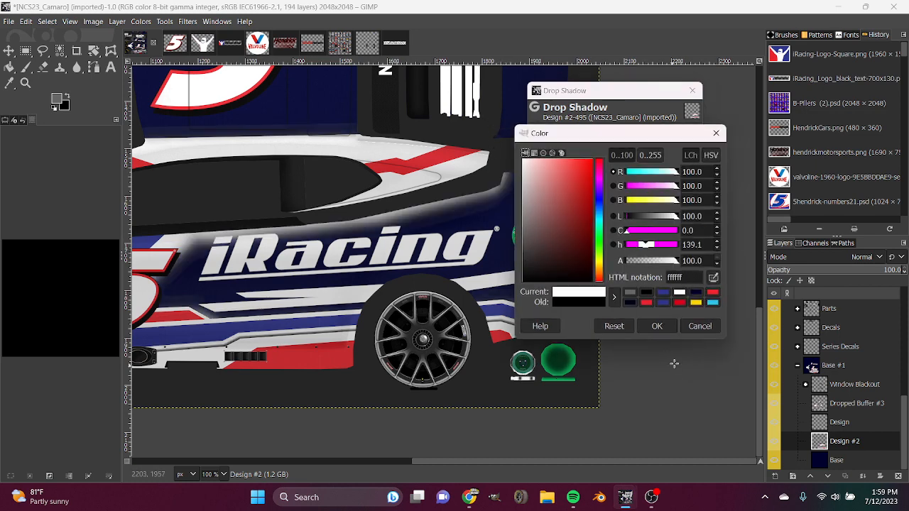
{"action": "left_click", "coordinate": [689, 328]}
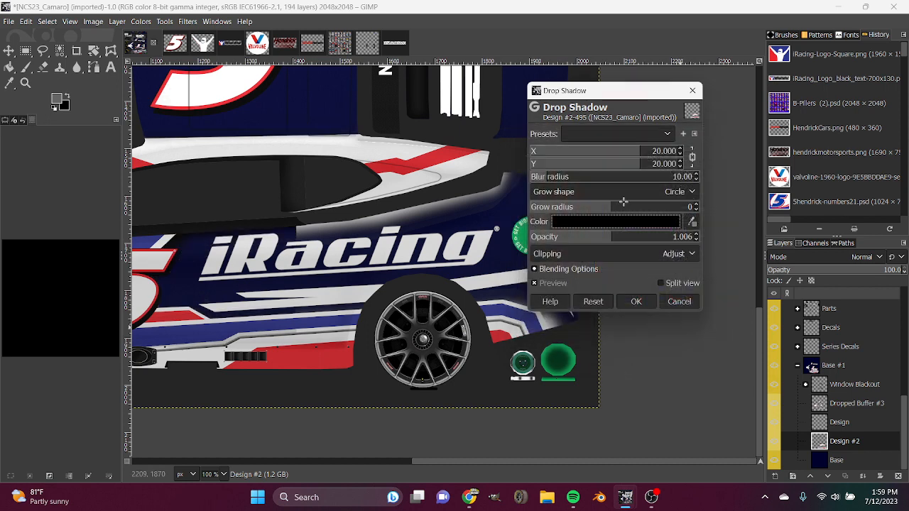
{"action": "left_click", "coordinate": [696, 91]}
{"action": "left_click", "coordinate": [838, 424]}
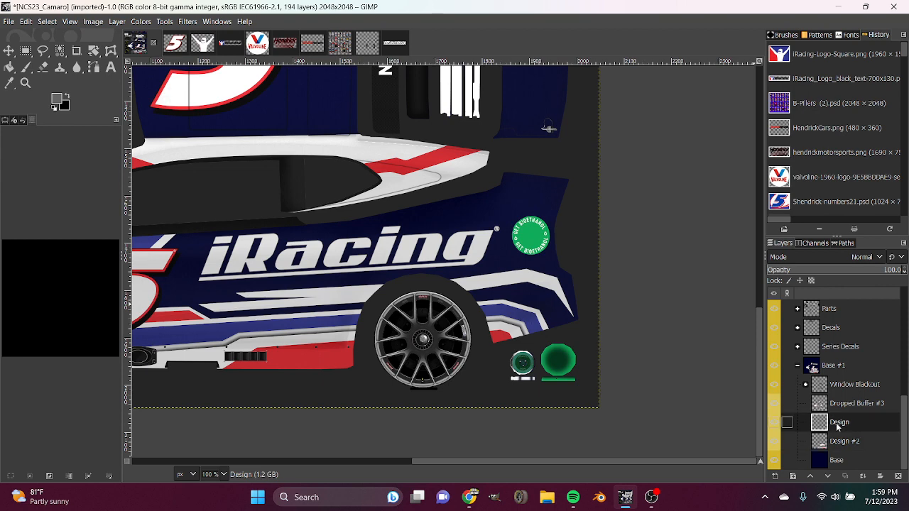
{"action": "key", "text": "ctrl+shift+f"}
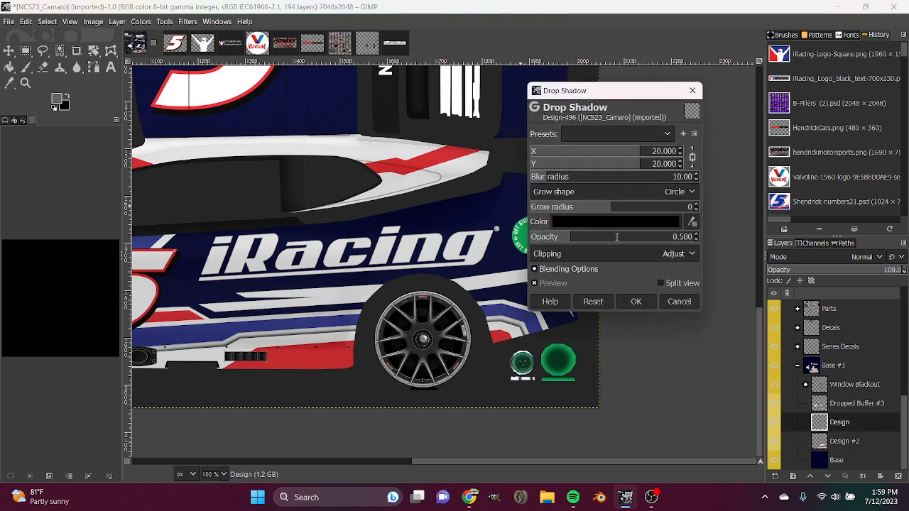
{"action": "left_click", "coordinate": [612, 238]}
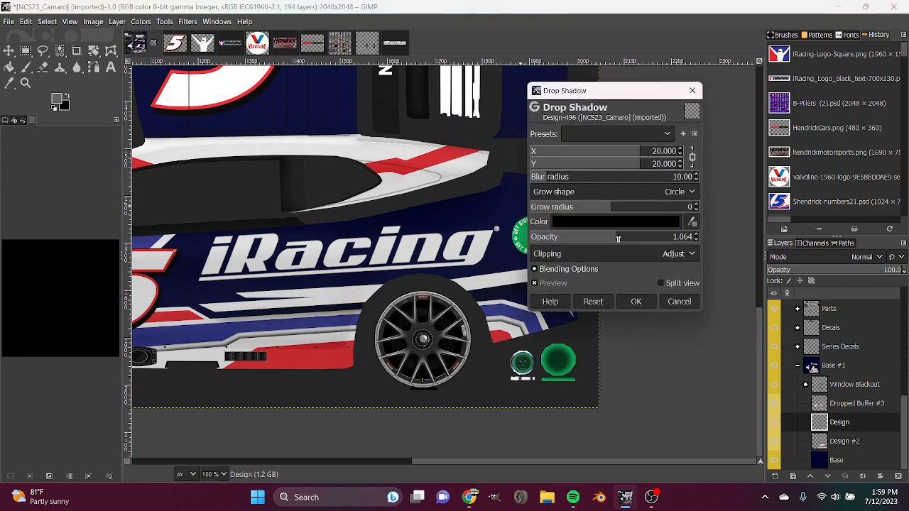
{"action": "left_click_drag", "start_coordinate": [612, 240], "coordinate": [611, 239]}
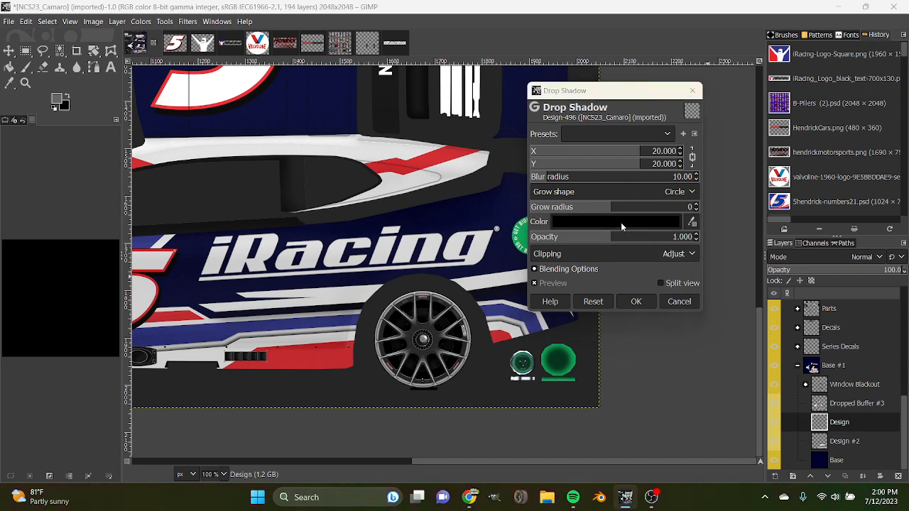
{"action": "left_click", "coordinate": [621, 222]}
{"action": "left_click_drag", "start_coordinate": [541, 200], "coordinate": [504, 305]}
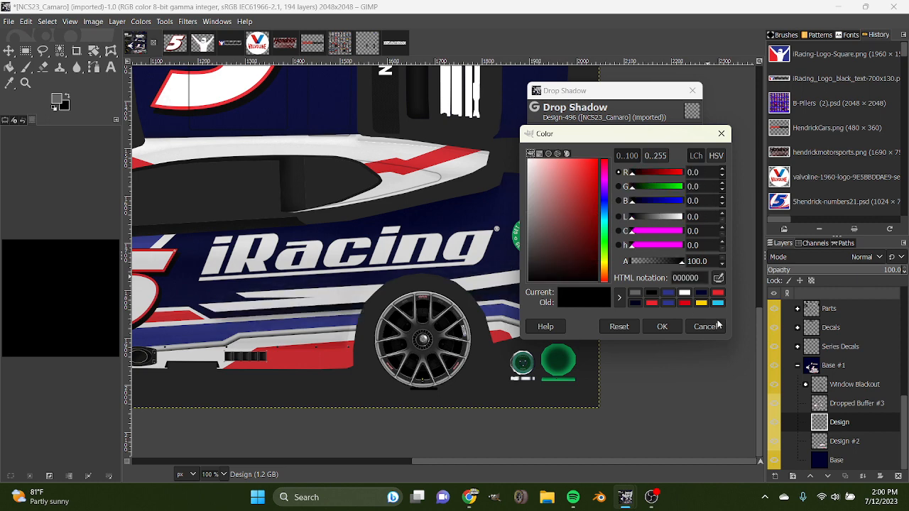
{"action": "left_click", "coordinate": [711, 328]}
{"action": "left_click", "coordinate": [680, 305]}
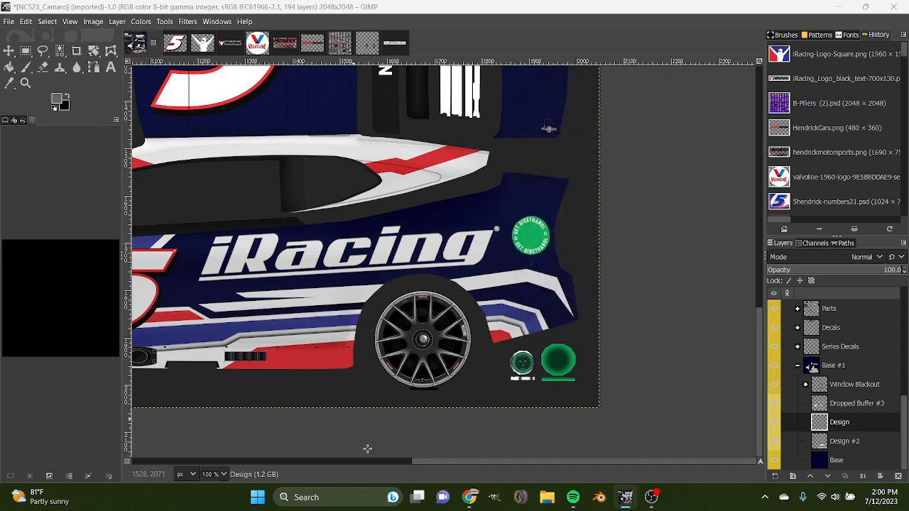
Compare the car side with the Design layer's white stripes shown and hidden, and delete that layer.
{"action": "scroll", "coordinate": [213, 478], "scroll_direction": "down", "scroll_amount": 1}
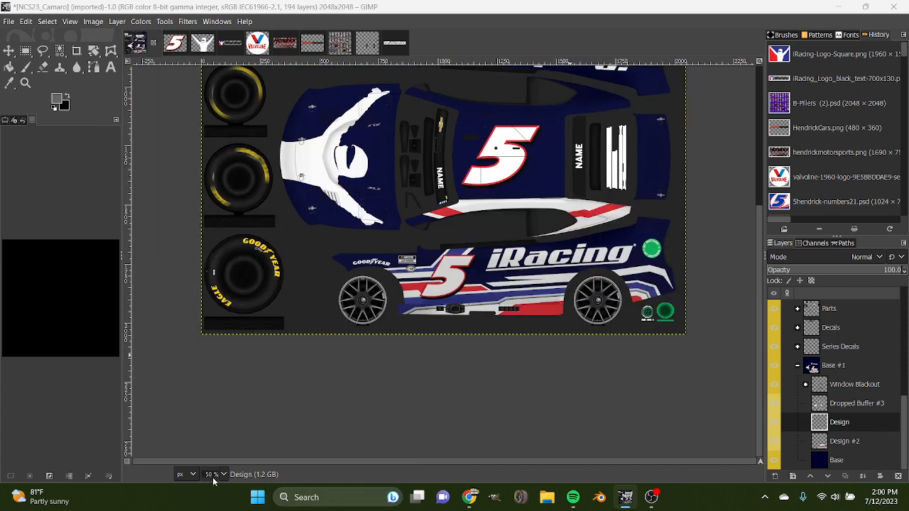
{"action": "left_click", "coordinate": [776, 423]}
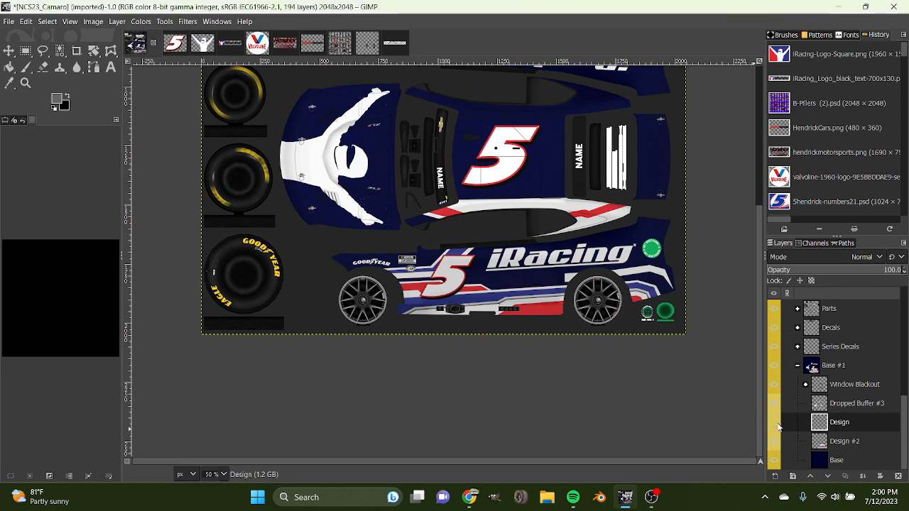
{"action": "left_click", "coordinate": [778, 426]}
{"action": "left_click", "coordinate": [778, 426]}
{"action": "left_click", "coordinate": [778, 426]}
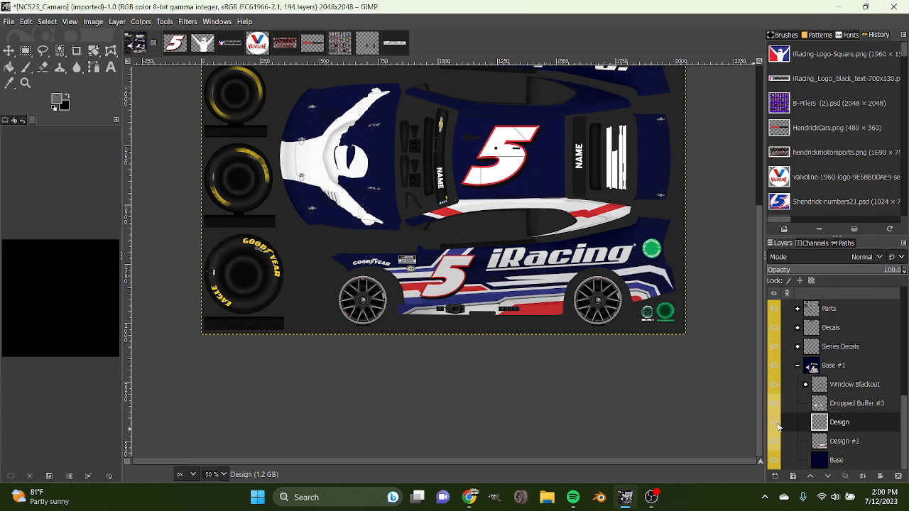
{"action": "left_click", "coordinate": [779, 426]}
{"action": "left_click", "coordinate": [778, 426]}
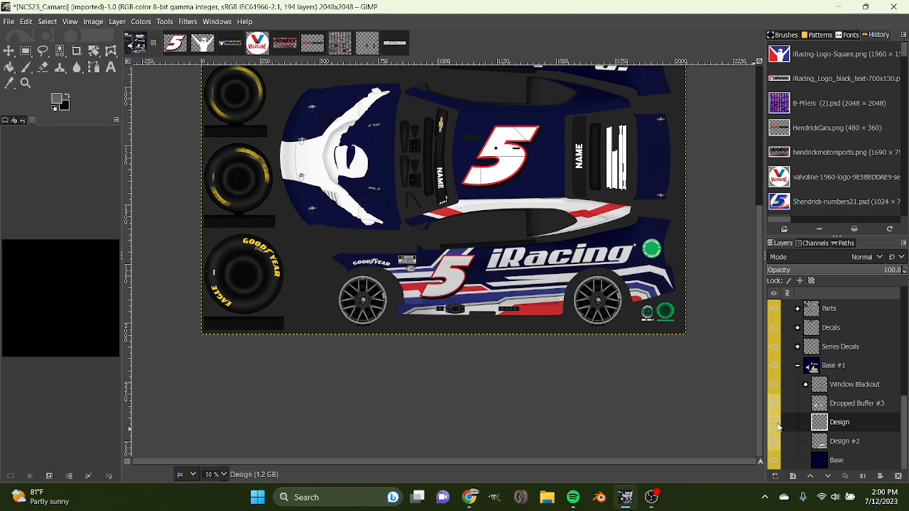
{"action": "left_click", "coordinate": [778, 426]}
{"action": "left_click", "coordinate": [778, 426]}
{"action": "left_click", "coordinate": [778, 426]}
{"action": "left_click", "coordinate": [778, 426]}
{"action": "left_click", "coordinate": [778, 426]}
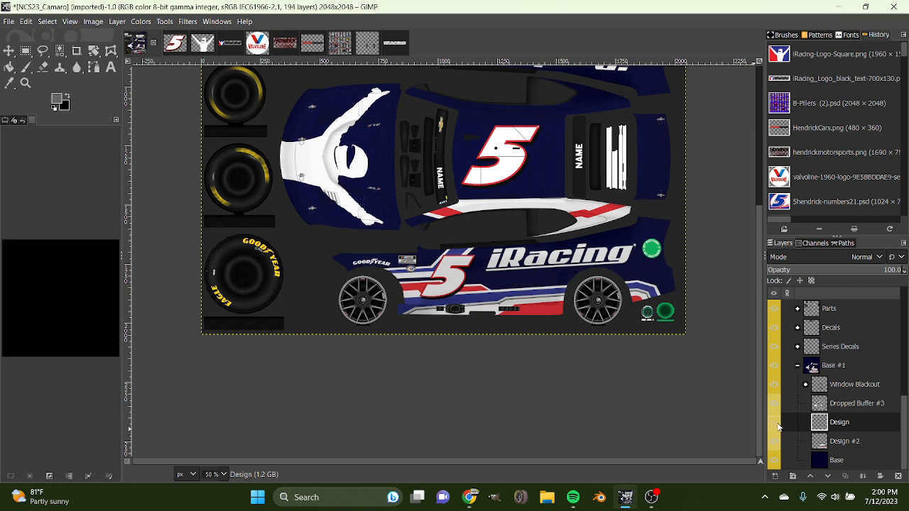
{"action": "left_click", "coordinate": [778, 426]}
{"action": "left_click", "coordinate": [778, 426]}
{"action": "right_click", "coordinate": [836, 429]}
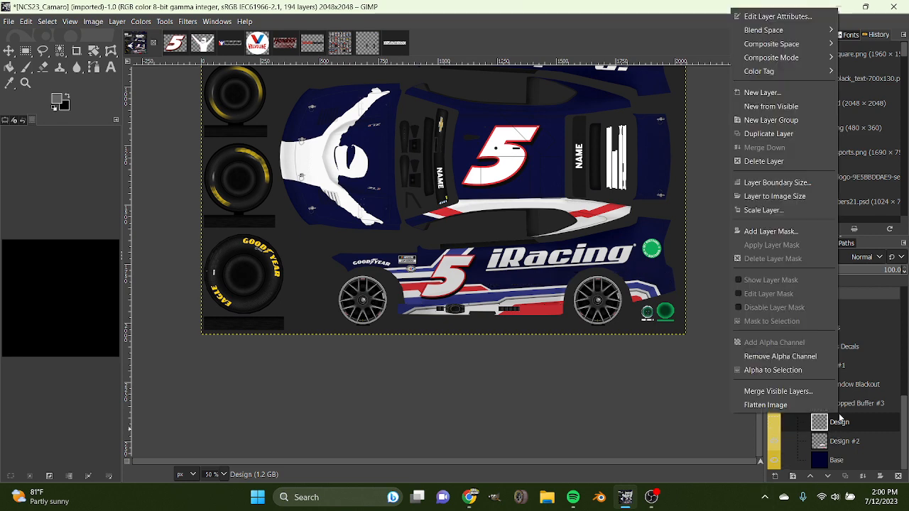
{"action": "left_click", "coordinate": [795, 162]}
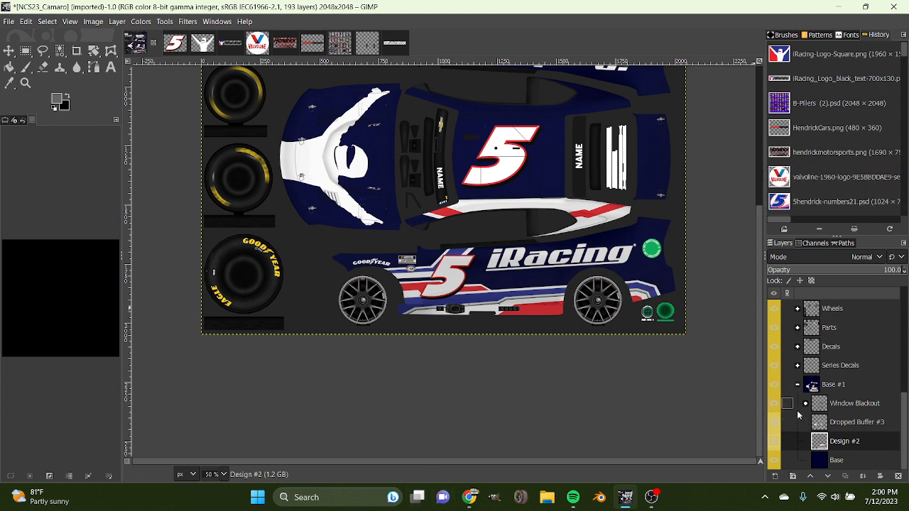
Set the foreground colour to white and outline a tapered freehand selection along the lower side stripe, running into the rear wheel arch.
{"action": "scroll", "coordinate": [223, 477], "scroll_direction": "up", "scroll_amount": 2}
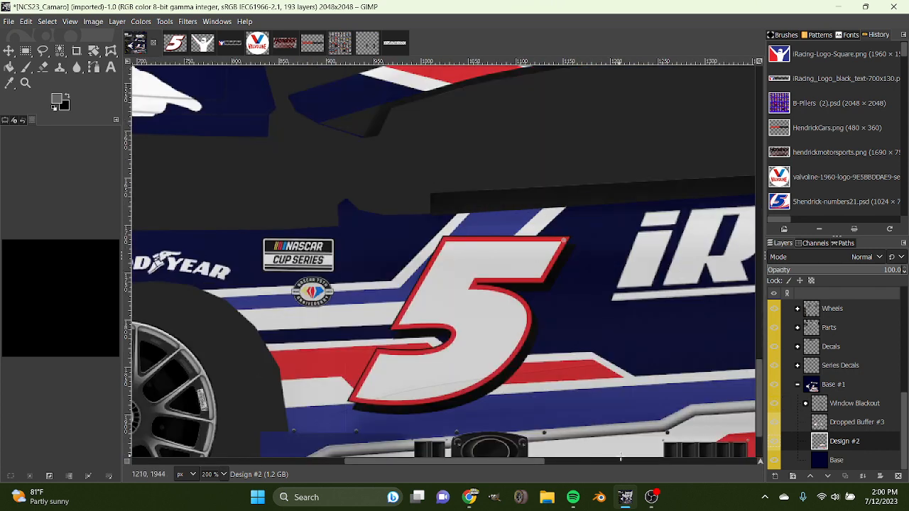
{"action": "left_click_drag", "start_coordinate": [508, 461], "coordinate": [629, 466]}
{"action": "left_click", "coordinate": [56, 99]}
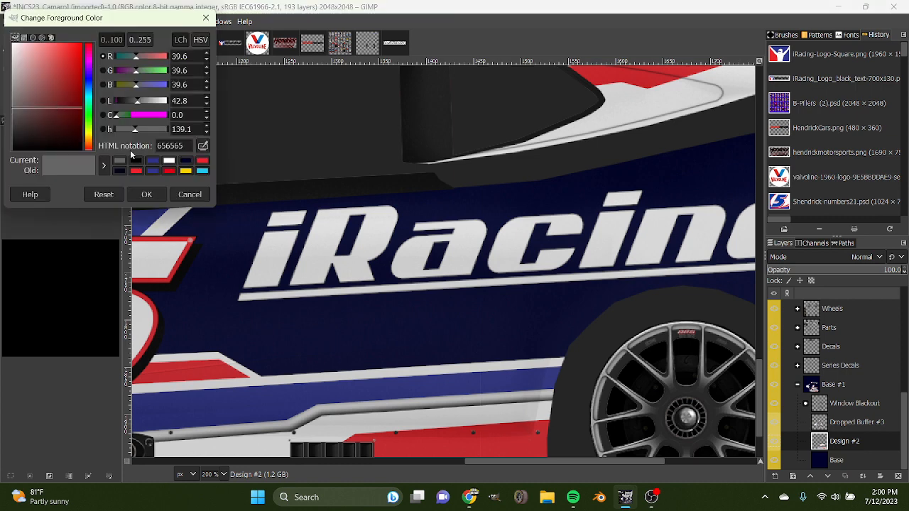
{"action": "left_click", "coordinate": [168, 161]}
{"action": "left_click", "coordinate": [147, 194]}
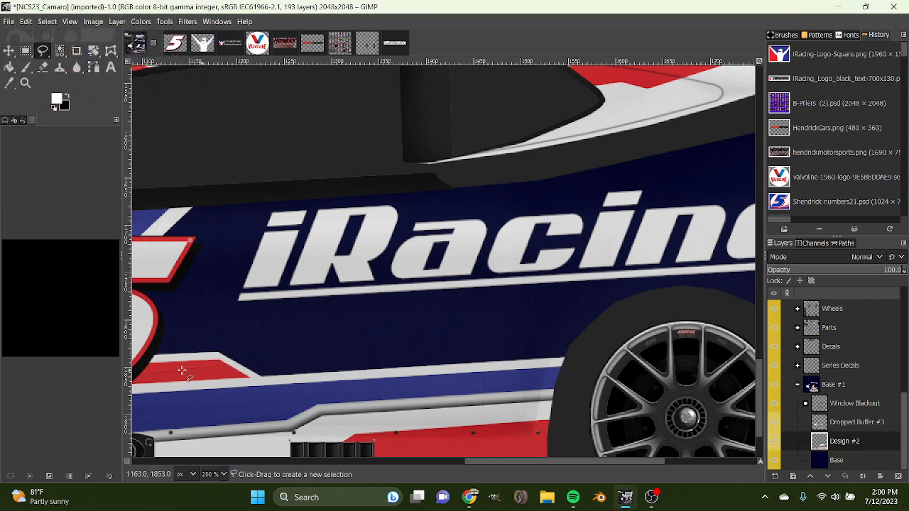
{"action": "left_click", "coordinate": [376, 370]}
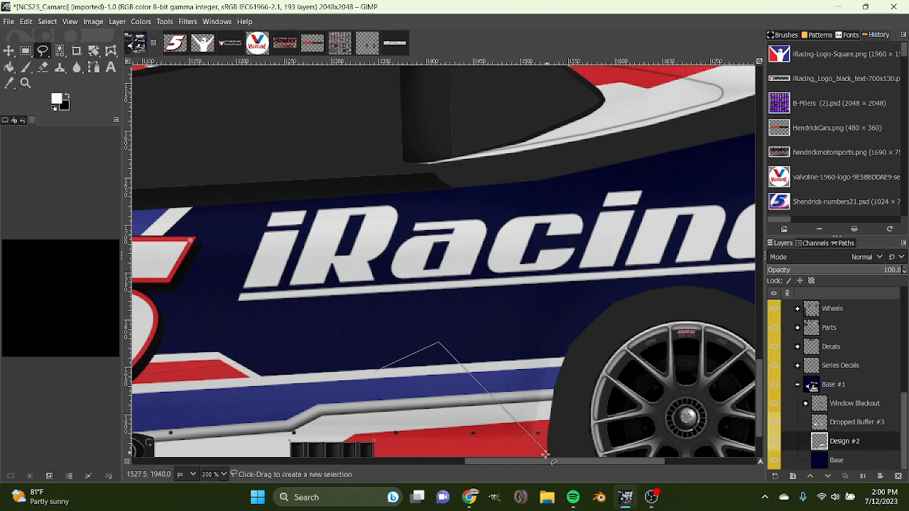
{"action": "left_click_drag", "start_coordinate": [540, 459], "coordinate": [607, 460]}
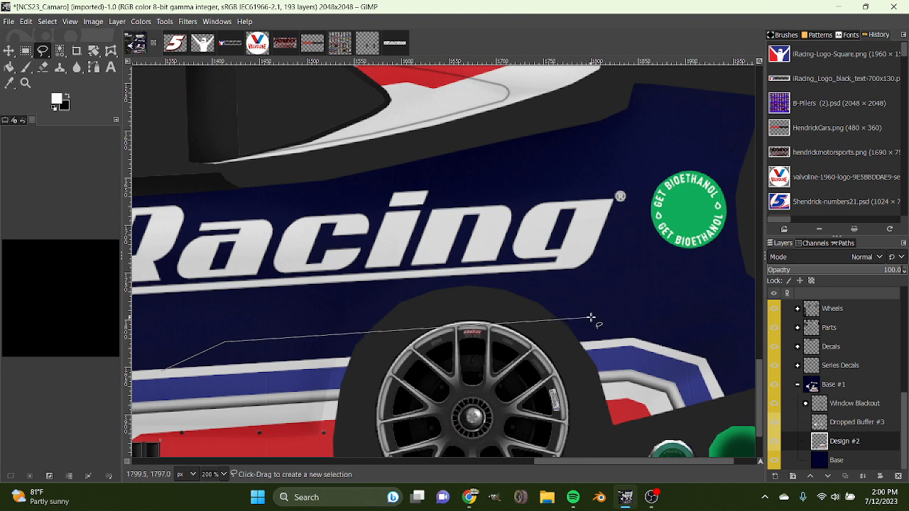
{"action": "left_click", "coordinate": [532, 318]}
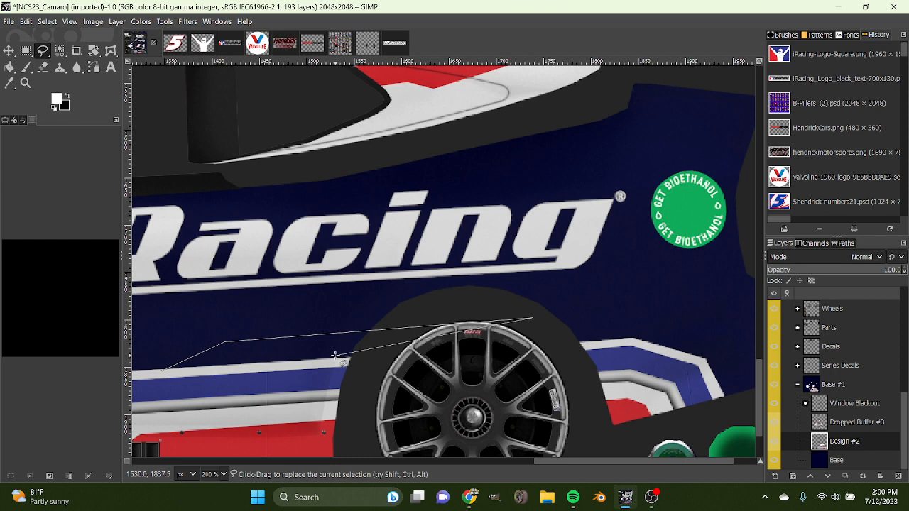
{"action": "left_click", "coordinate": [347, 362]}
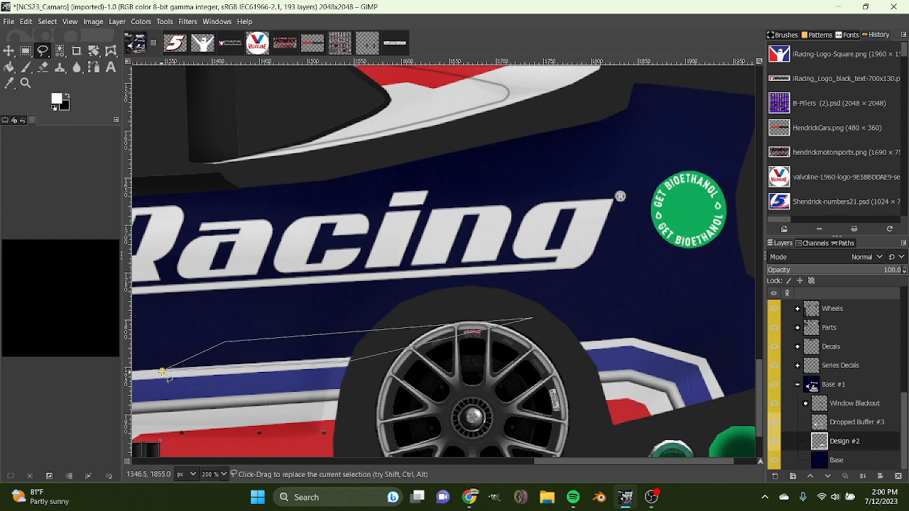
{"action": "left_click", "coordinate": [161, 371]}
Fill the tapered selection with white on the Design #2 layer and clear the selection.
{"action": "left_click", "coordinate": [8, 68]}
{"action": "left_click", "coordinate": [292, 343]}
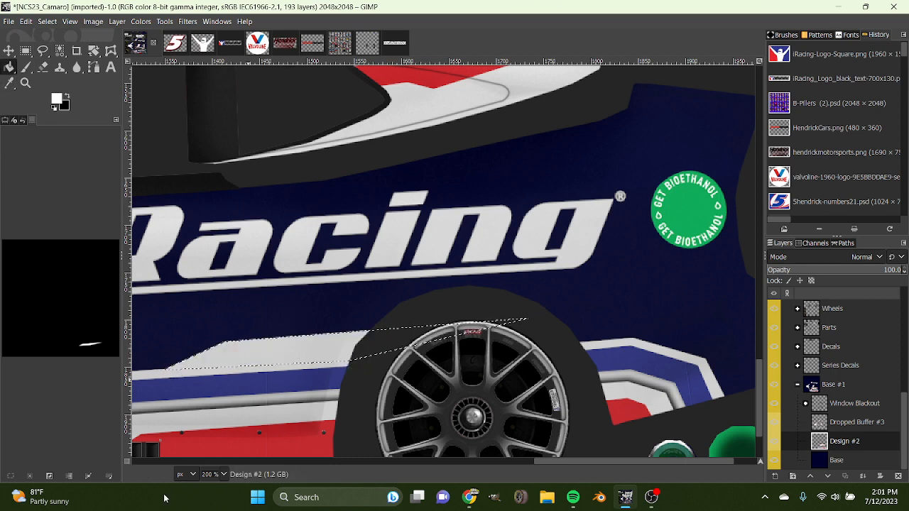
{"action": "left_click", "coordinate": [30, 476]}
{"action": "scroll", "coordinate": [211, 472], "scroll_direction": "down", "scroll_amount": 1}
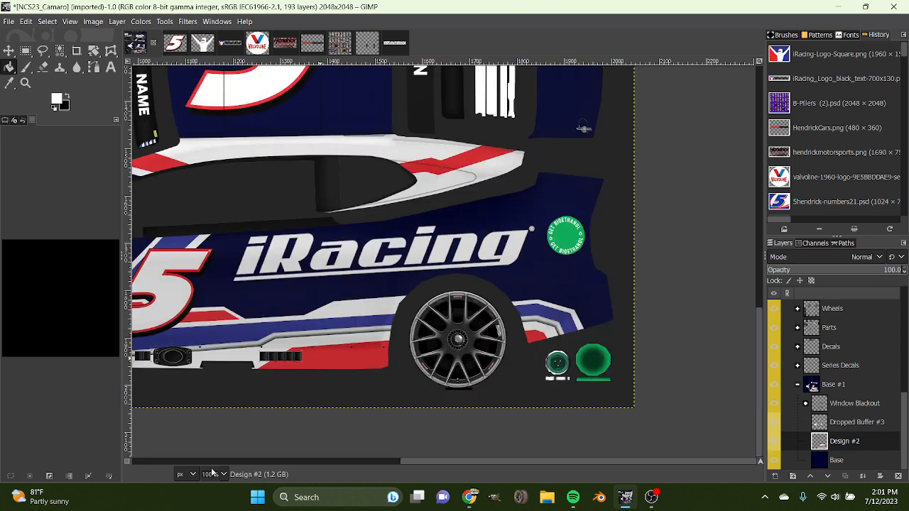
{"action": "scroll", "coordinate": [211, 473], "scroll_direction": "down", "scroll_amount": 3}
Select a wedge along the sloped front edge of the new white shape and fill it white to extend the slope forward.
{"action": "scroll", "coordinate": [211, 473], "scroll_direction": "up", "scroll_amount": 4}
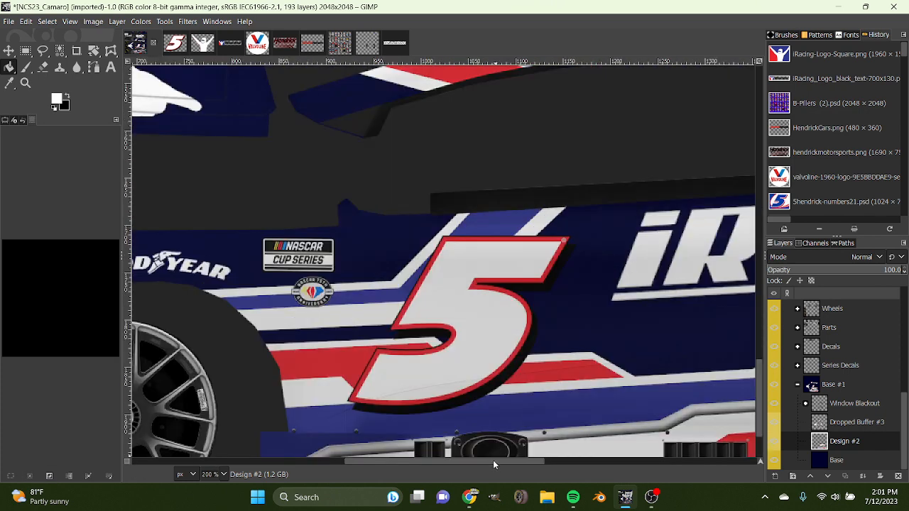
{"action": "scroll", "coordinate": [493, 460], "scroll_direction": "right", "scroll_amount": 5}
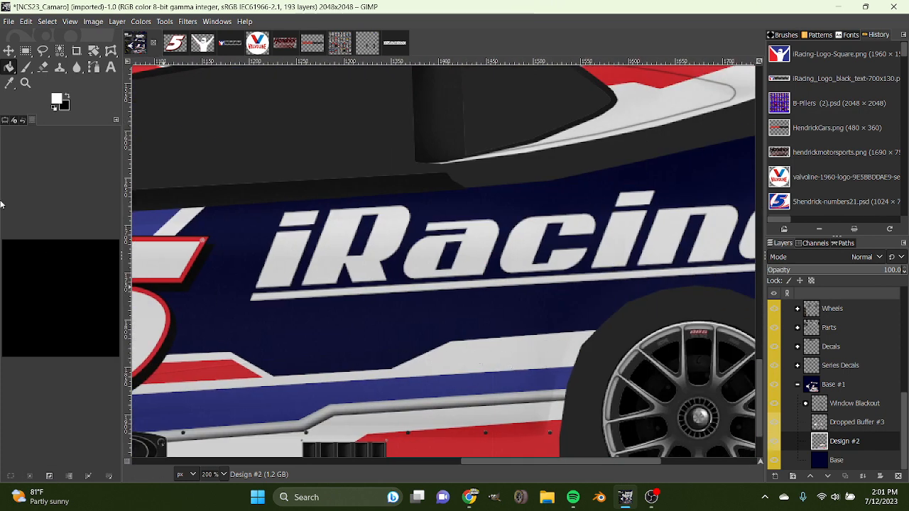
{"action": "key", "text": "f"}
{"action": "left_click", "coordinate": [354, 370]}
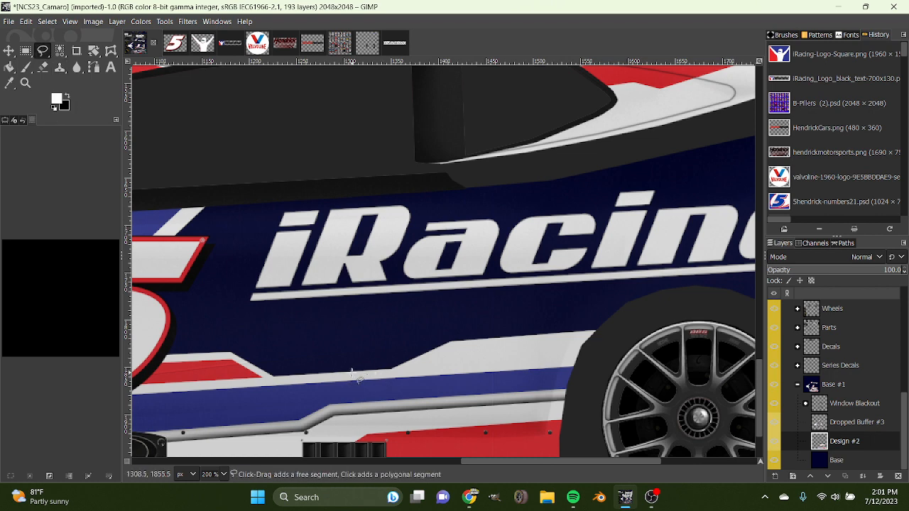
{"action": "left_click", "coordinate": [608, 329]}
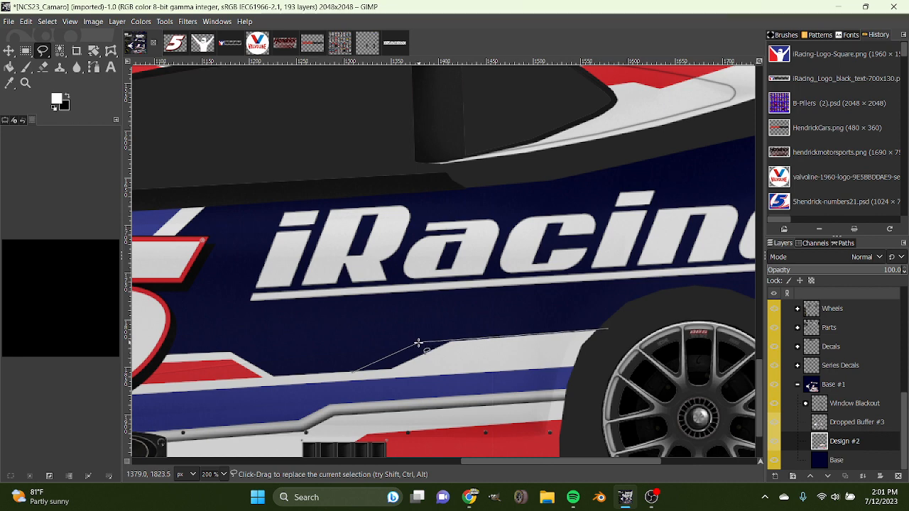
{"action": "left_click", "coordinate": [419, 344]}
{"action": "double_click", "coordinate": [354, 370]}
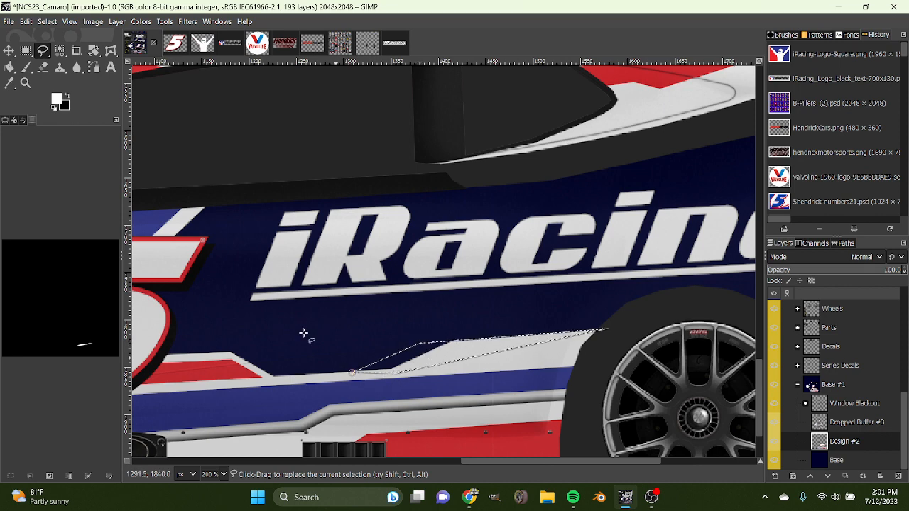
{"action": "key", "text": "shift+b"}
{"action": "left_click", "coordinate": [418, 354]}
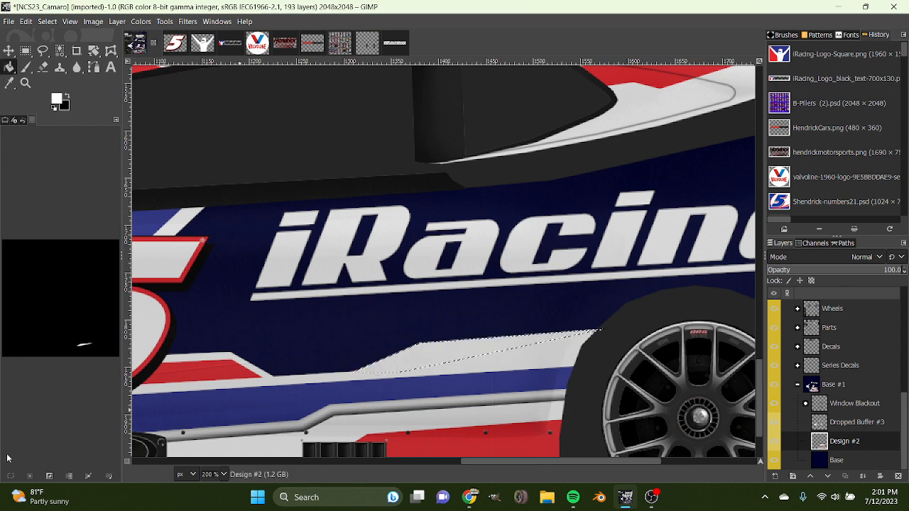
Duplicate the Design #2 layer and rotate the copy by -180 degrees about the image centre.
{"action": "scroll", "coordinate": [215, 474], "scroll_direction": "down", "scroll_amount": 2}
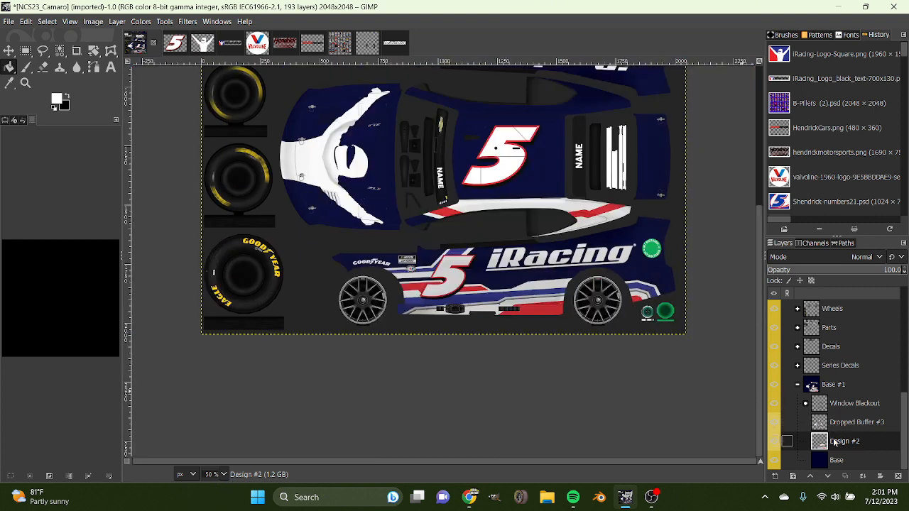
{"action": "scroll", "coordinate": [639, 306], "scroll_direction": "up", "scroll_amount": 4}
{"action": "scroll", "coordinate": [639, 305], "scroll_direction": "down", "scroll_amount": 1}
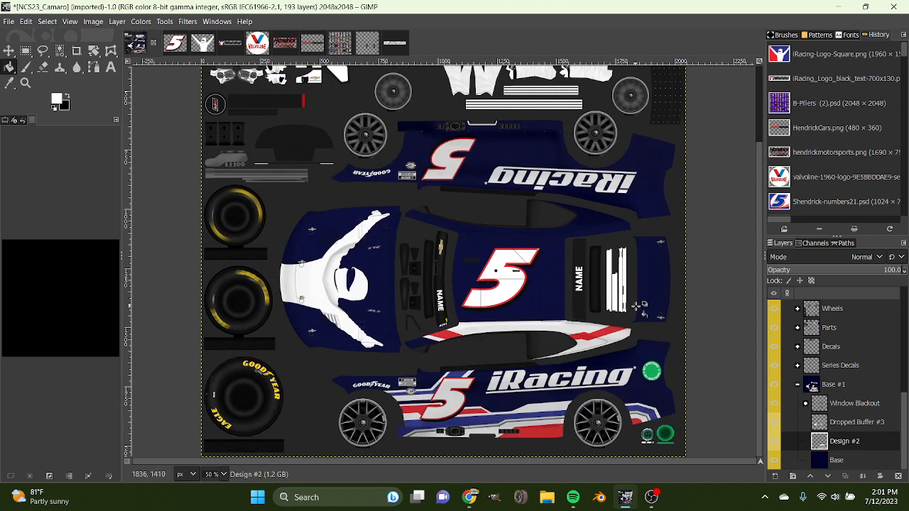
{"action": "right_click", "coordinate": [842, 445]}
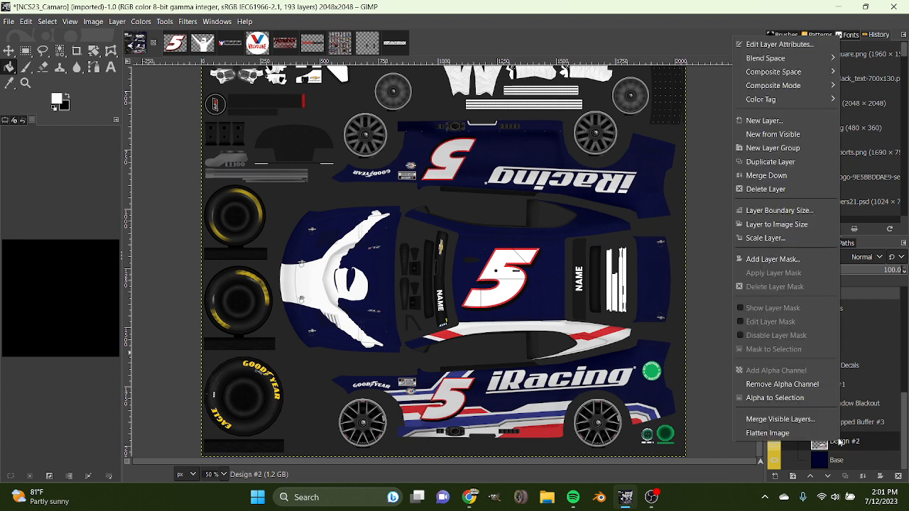
{"action": "left_click", "coordinate": [781, 162]}
{"action": "key", "text": "shift+r"}
{"action": "left_click", "coordinate": [566, 278]}
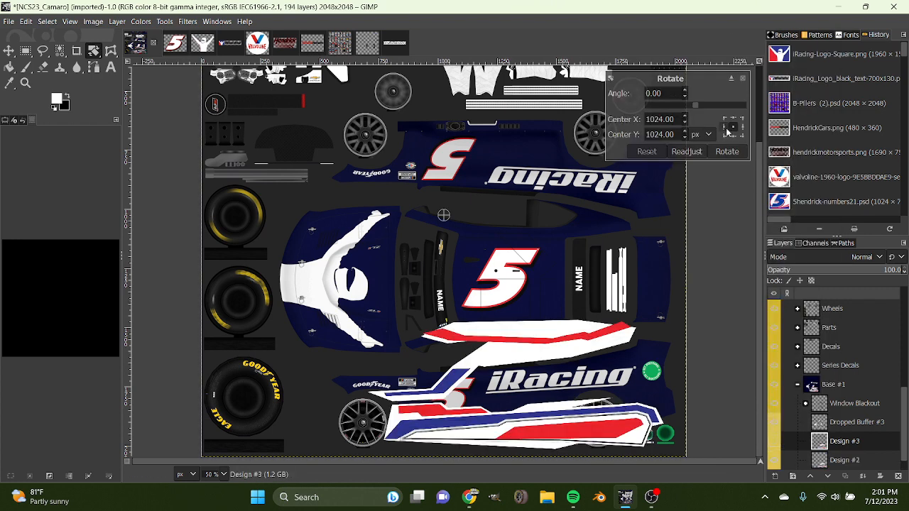
{"action": "left_click_drag", "start_coordinate": [692, 106], "coordinate": [682, 122]}
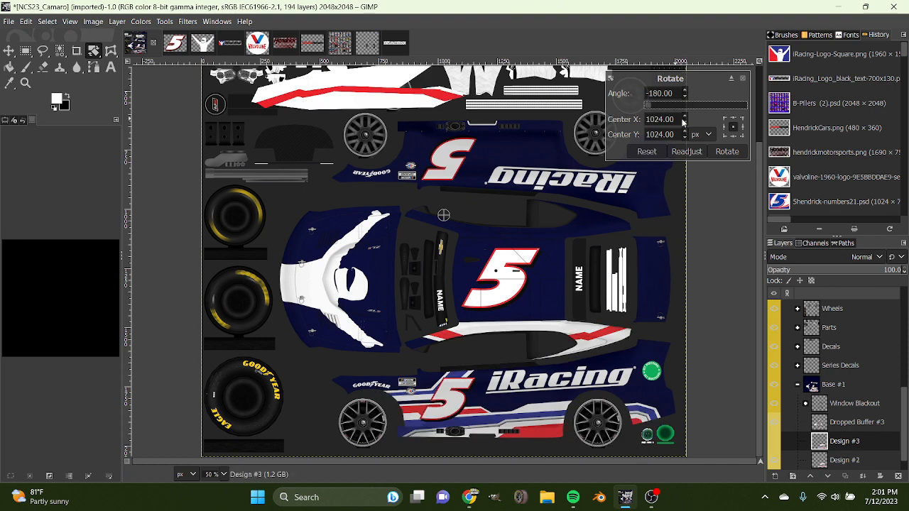
{"action": "left_click", "coordinate": [725, 152]}
Flip the rotated Design #3 copy horizontally and move it down onto the car's opposite side and roofline.
{"action": "key", "text": "shift+f"}
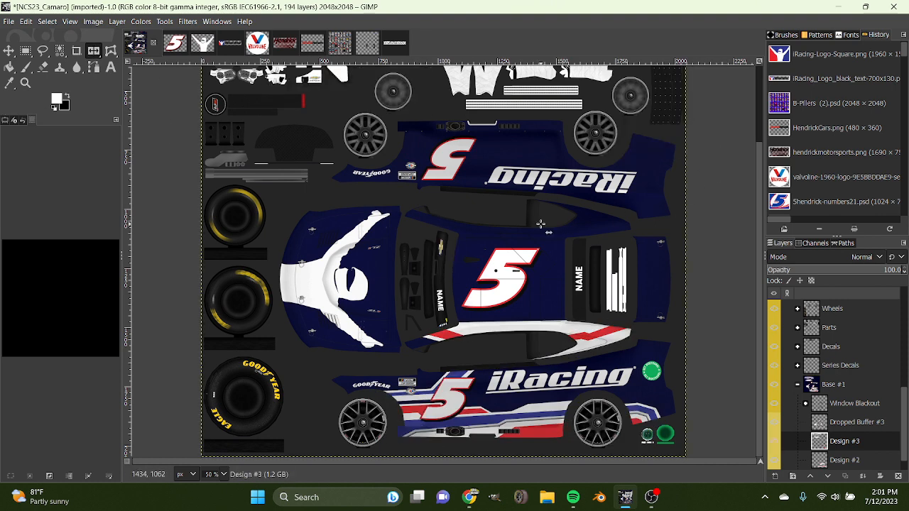
{"action": "scroll", "coordinate": [540, 225], "scroll_direction": "up", "scroll_amount": 2}
{"action": "left_click", "coordinate": [8, 51]}
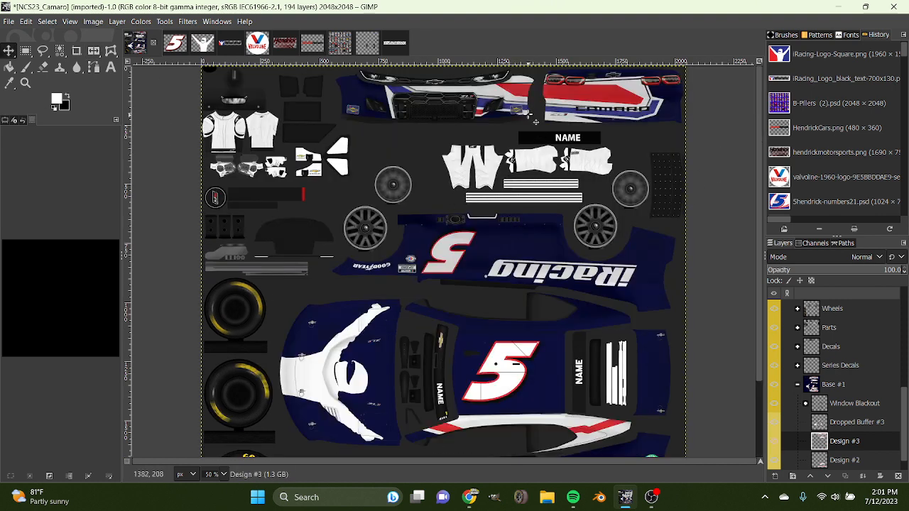
{"action": "left_click_drag", "start_coordinate": [528, 116], "coordinate": [526, 248]}
{"action": "left_click_drag", "start_coordinate": [560, 207], "coordinate": [565, 305]}
{"action": "scroll", "coordinate": [644, 323], "scroll_direction": "down", "scroll_amount": 3}
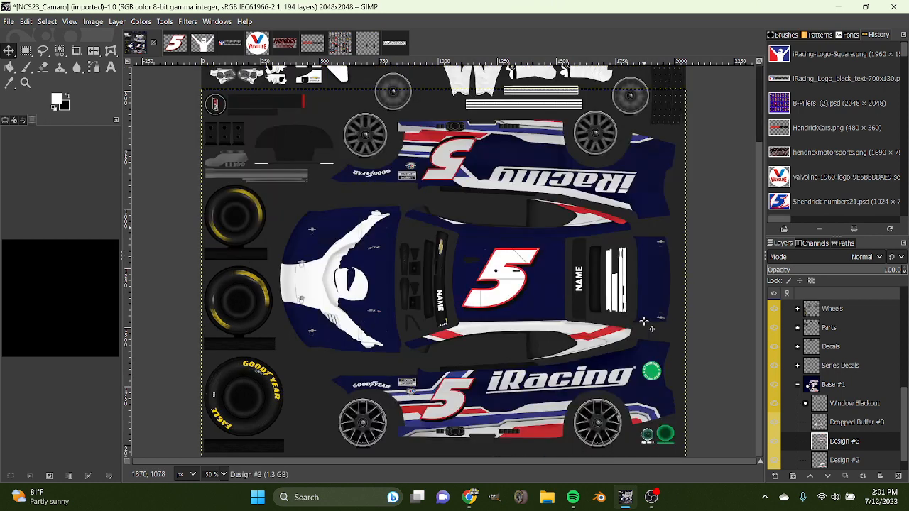
Fine-tune the vertical position of the Design #3 layer so its stripes fit the opposite side and roof edge.
{"action": "left_click", "coordinate": [220, 477]}
{"action": "scroll", "coordinate": [446, 353], "scroll_direction": "up", "scroll_amount": 7}
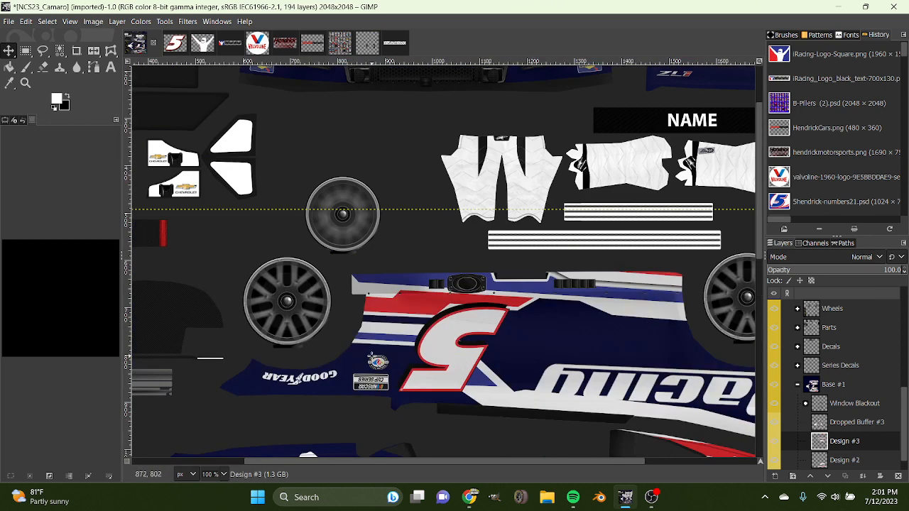
{"action": "scroll", "coordinate": [552, 367], "scroll_direction": "down", "scroll_amount": 1}
{"action": "left_click_drag", "start_coordinate": [538, 291], "coordinate": [538, 311]}
{"action": "scroll", "coordinate": [538, 310], "scroll_direction": "down", "scroll_amount": 5}
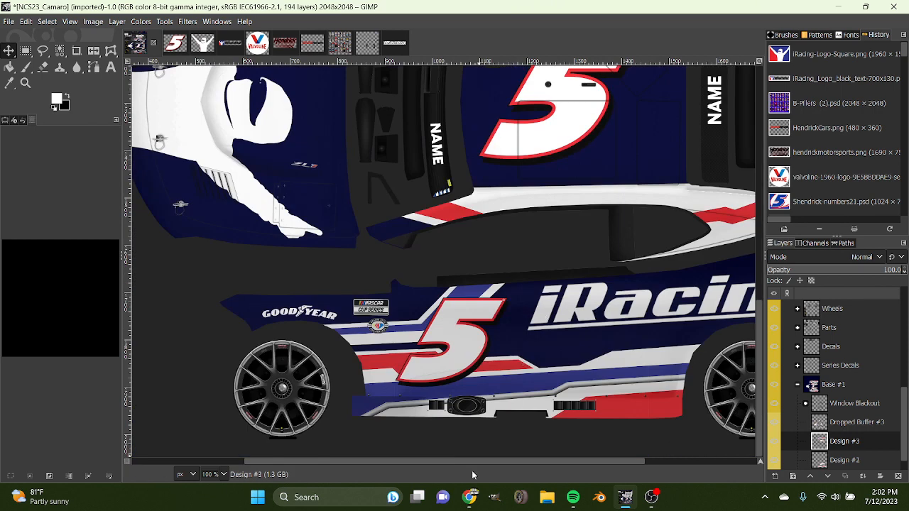
{"action": "scroll", "coordinate": [468, 461], "scroll_direction": "right", "scroll_amount": 3}
{"action": "scroll", "coordinate": [524, 336], "scroll_direction": "up", "scroll_amount": 6}
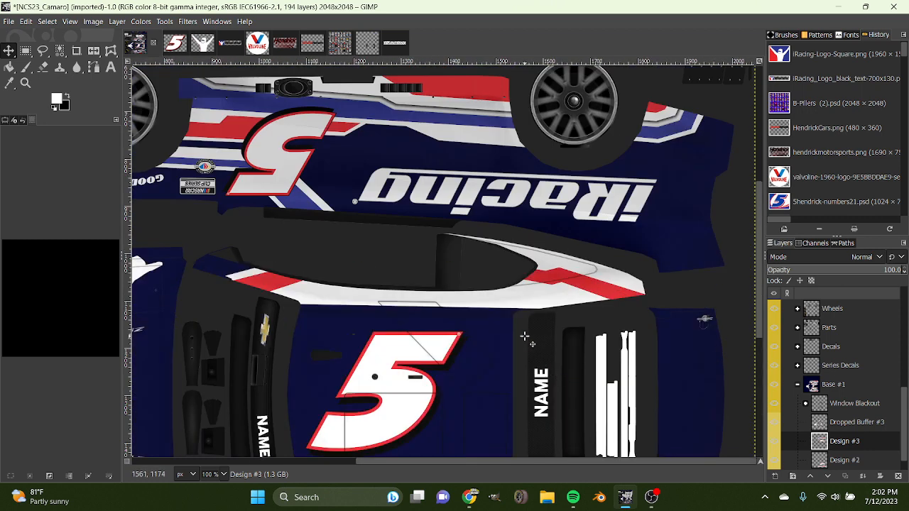
{"action": "scroll", "coordinate": [525, 336], "scroll_direction": "down", "scroll_amount": 5}
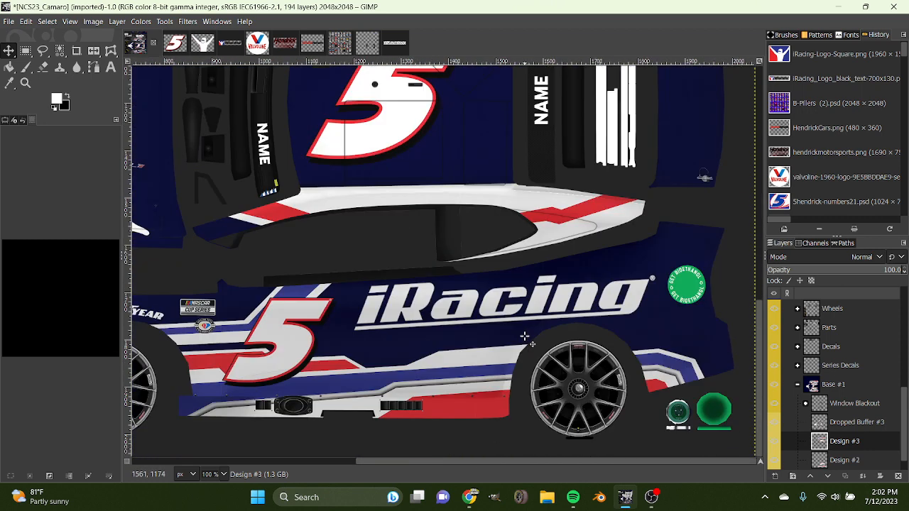
{"action": "scroll", "coordinate": [524, 336], "scroll_direction": "up", "scroll_amount": 4}
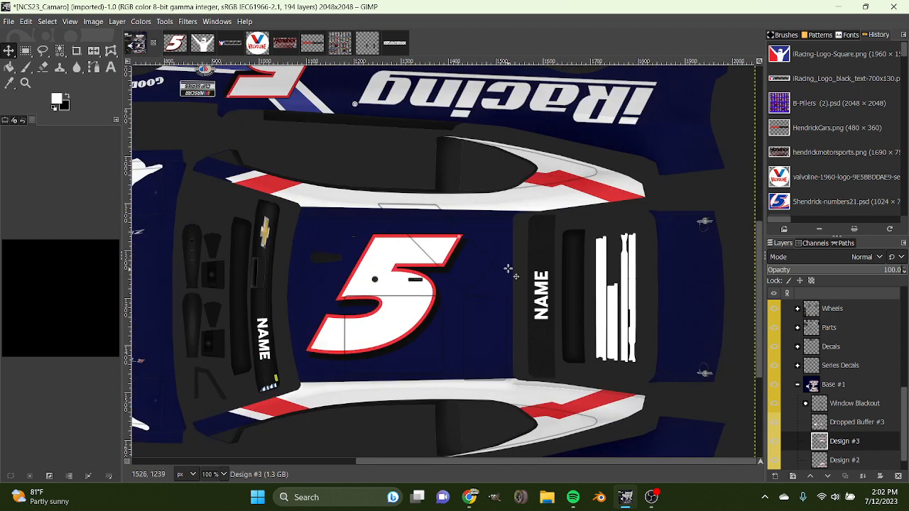
{"action": "left_click_drag", "start_coordinate": [508, 269], "coordinate": [509, 269]}
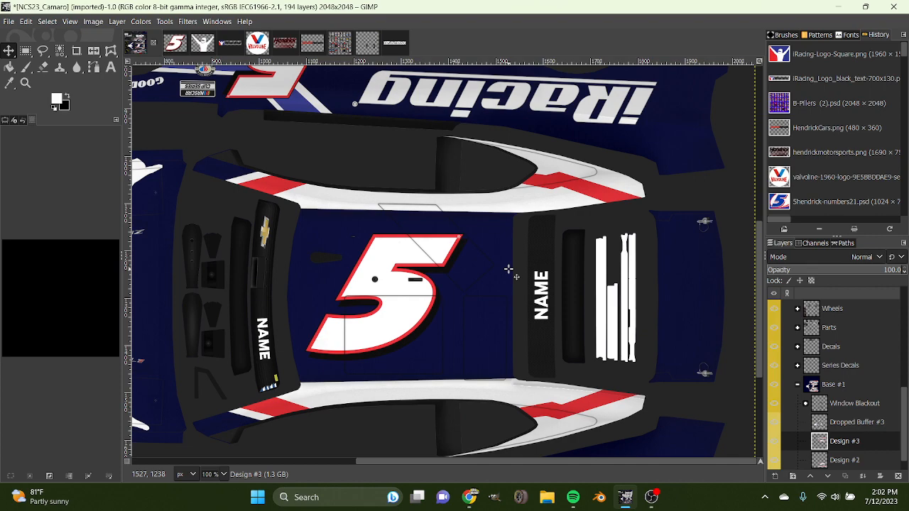
{"action": "left_click_drag", "start_coordinate": [508, 269], "coordinate": [508, 271]}
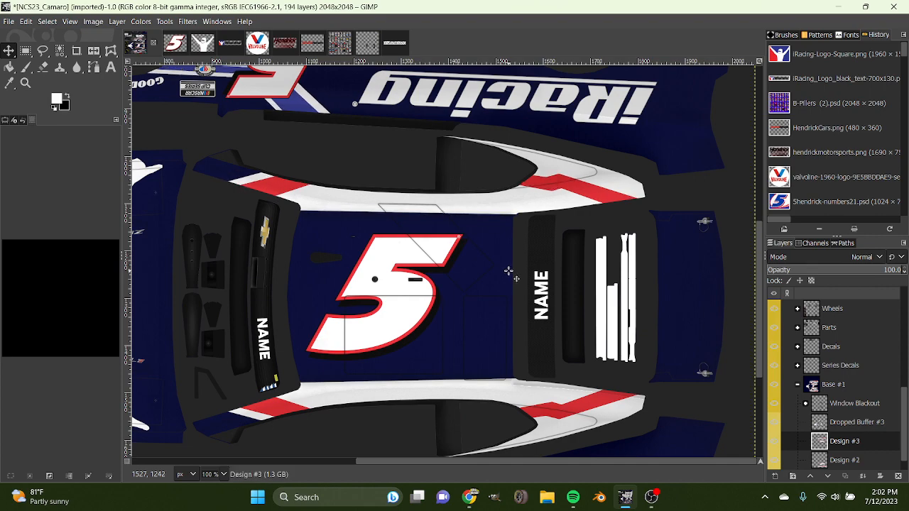
Compare the mirrored stripes with the original side and nudge the Design #3 layer slightly upward to match.
{"action": "scroll", "coordinate": [508, 271], "scroll_direction": "up", "scroll_amount": 6}
{"action": "scroll", "coordinate": [461, 305], "scroll_direction": "down", "scroll_amount": 9}
{"action": "scroll", "coordinate": [405, 343], "scroll_direction": "up", "scroll_amount": 5}
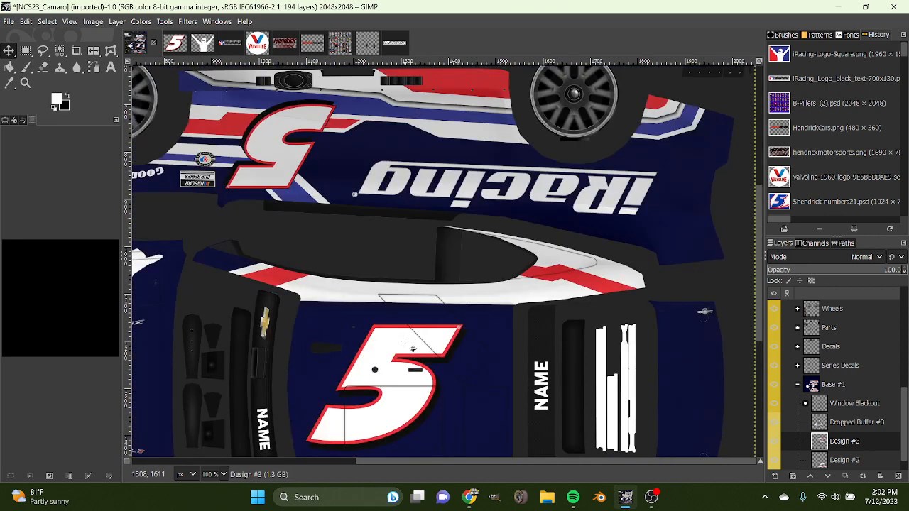
{"action": "scroll", "coordinate": [404, 342], "scroll_direction": "down", "scroll_amount": 5}
{"action": "scroll", "coordinate": [407, 333], "scroll_direction": "up", "scroll_amount": 15}
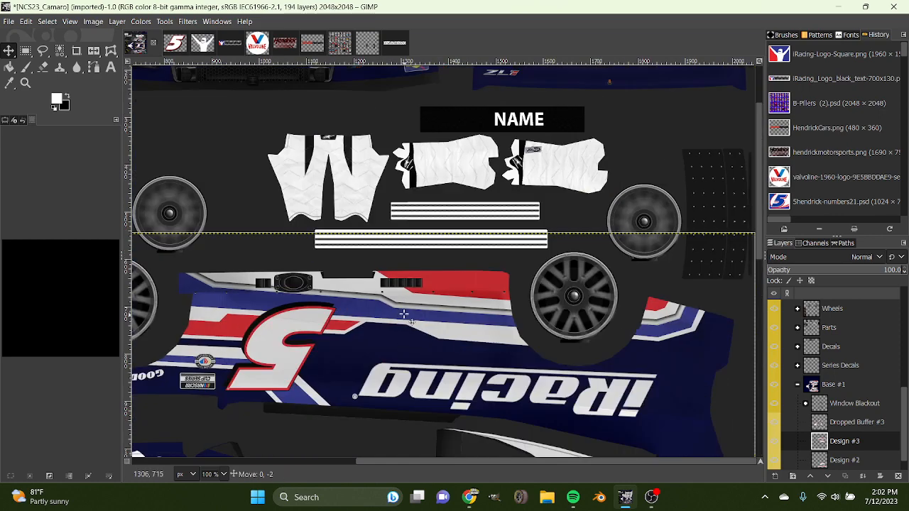
{"action": "scroll", "coordinate": [412, 321], "scroll_direction": "down", "scroll_amount": 5}
{"action": "scroll", "coordinate": [411, 321], "scroll_direction": "down", "scroll_amount": 3}
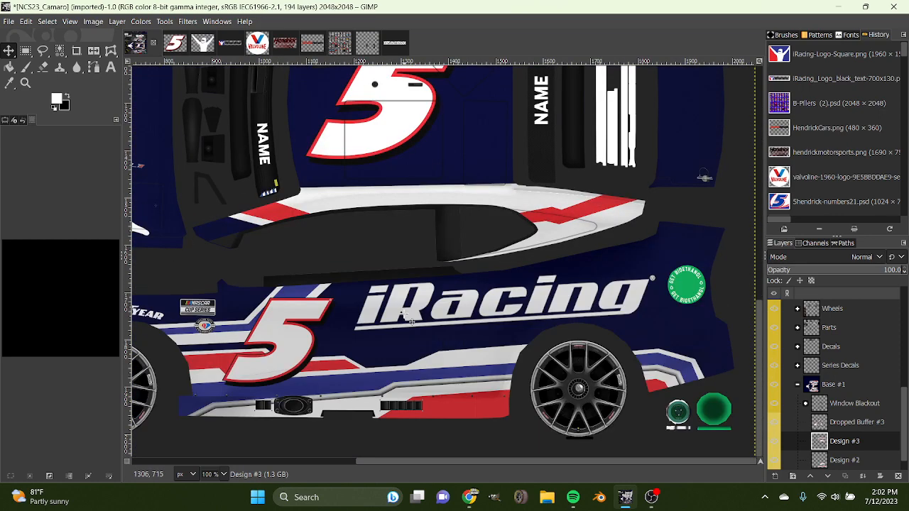
{"action": "scroll", "coordinate": [463, 257], "scroll_direction": "up", "scroll_amount": 4}
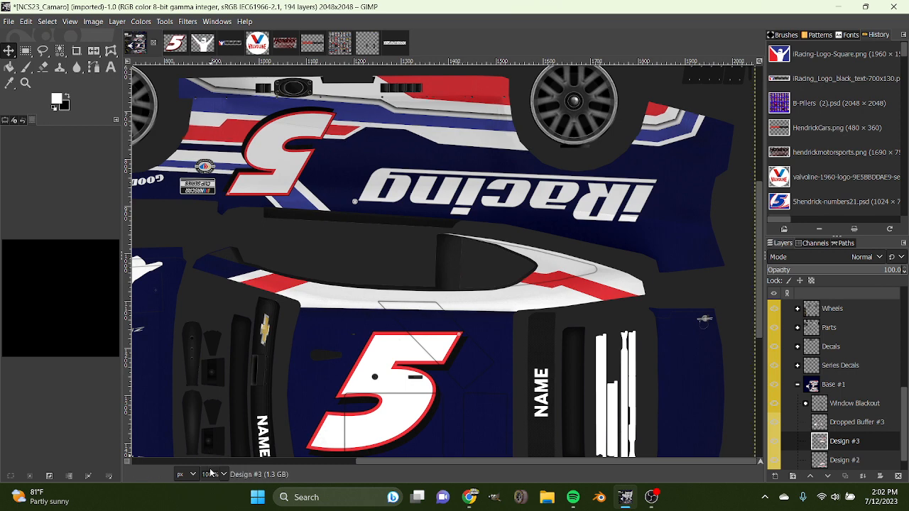
Merge the Design #3 layer down into Design #2.
{"action": "key", "text": "minus"}
{"action": "key", "text": "minus"}
{"action": "key", "text": "minus"}
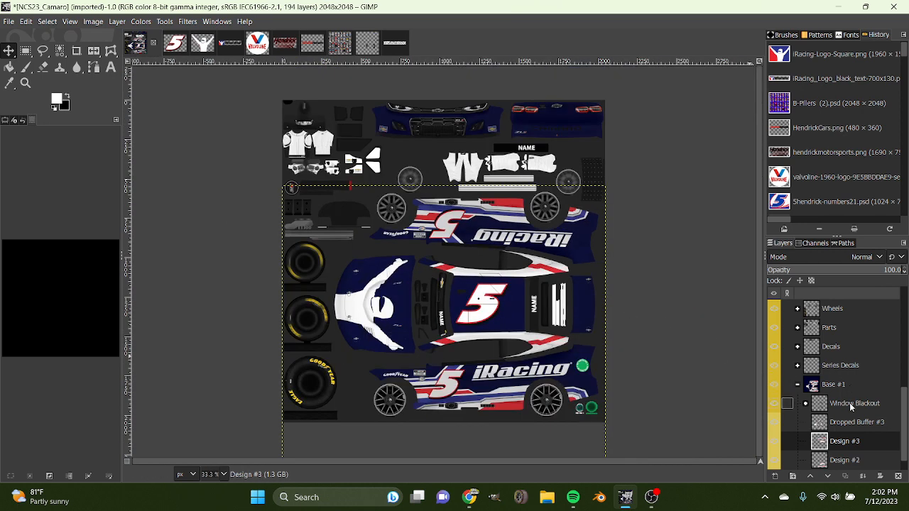
{"action": "right_click", "coordinate": [786, 441]}
{"action": "left_click", "coordinate": [740, 184]}
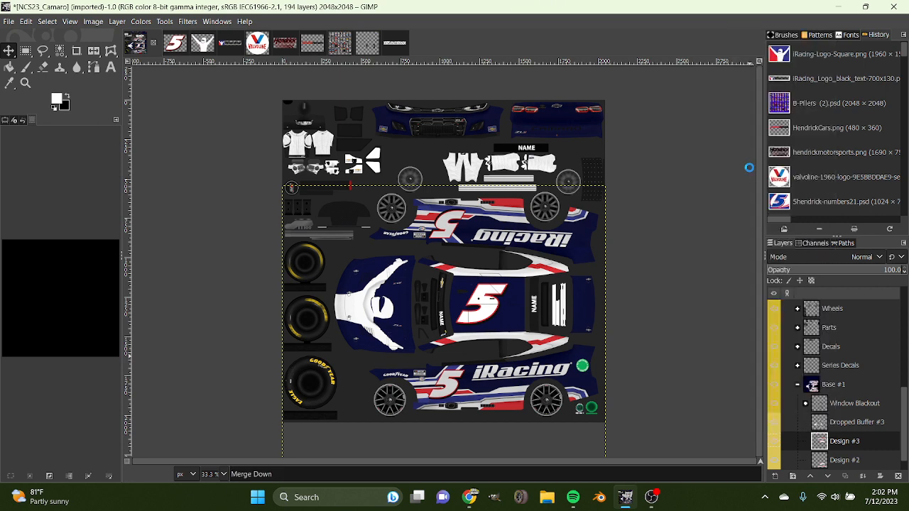
Paint the whole roof white on the Design #2 layer with the hard Paintbrush, enlarging the brush to size 144.
{"action": "key", "text": "1"}
{"action": "scroll", "coordinate": [442, 384], "scroll_direction": "down", "scroll_amount": 4}
{"action": "scroll", "coordinate": [441, 383], "scroll_direction": "up", "scroll_amount": 3}
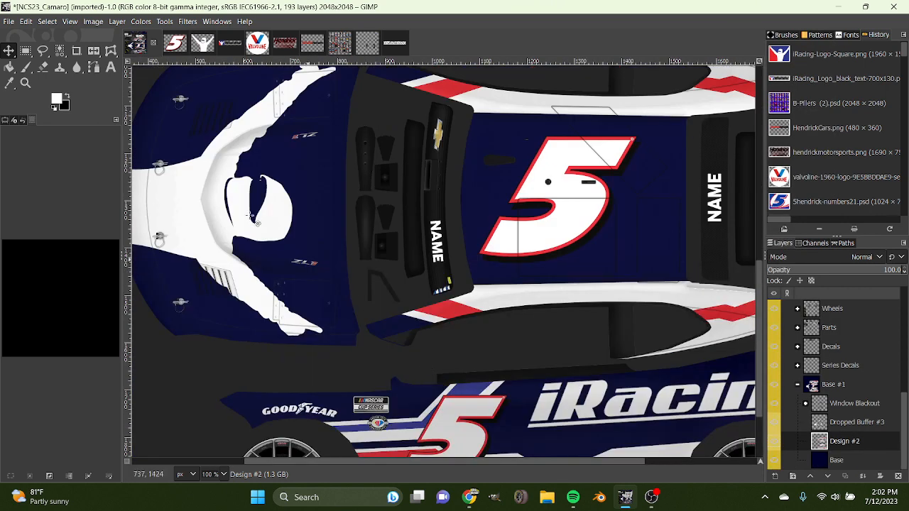
{"action": "left_click", "coordinate": [26, 67]}
{"action": "mouse_move", "coordinate": [481, 128]}
{"action": "left_mouse_down"}
{"action": "mouse_move", "coordinate": [507, 115]}
{"action": "mouse_move", "coordinate": [693, 120]}
{"action": "mouse_move", "coordinate": [460, 145]}
{"action": "mouse_move", "coordinate": [706, 129]}
{"action": "mouse_move", "coordinate": [691, 159]}
{"action": "mouse_move", "coordinate": [687, 247]}
{"action": "left_mouse_up"}
{"action": "left_click", "coordinate": [5, 121]}
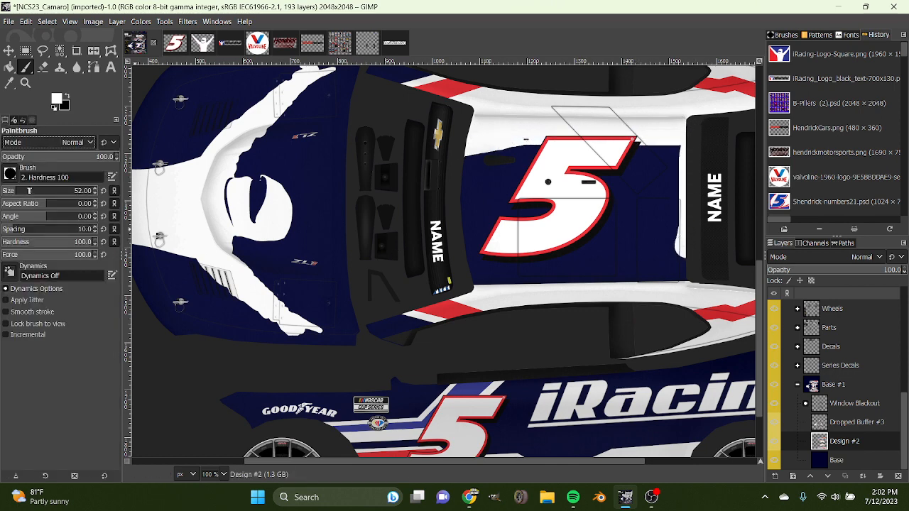
{"action": "mouse_move", "coordinate": [636, 171]}
{"action": "left_mouse_down"}
{"action": "mouse_move", "coordinate": [672, 155]}
{"action": "mouse_move", "coordinate": [484, 166]}
{"action": "mouse_move", "coordinate": [473, 194]}
{"action": "mouse_move", "coordinate": [489, 257]}
{"action": "mouse_move", "coordinate": [638, 236]}
{"action": "mouse_move", "coordinate": [680, 253]}
{"action": "mouse_move", "coordinate": [589, 263]}
{"action": "mouse_move", "coordinate": [565, 239]}
{"action": "mouse_move", "coordinate": [658, 194]}
{"action": "mouse_move", "coordinate": [498, 211]}
{"action": "mouse_move", "coordinate": [559, 210]}
{"action": "mouse_move", "coordinate": [720, 282]}
{"action": "left_mouse_up"}
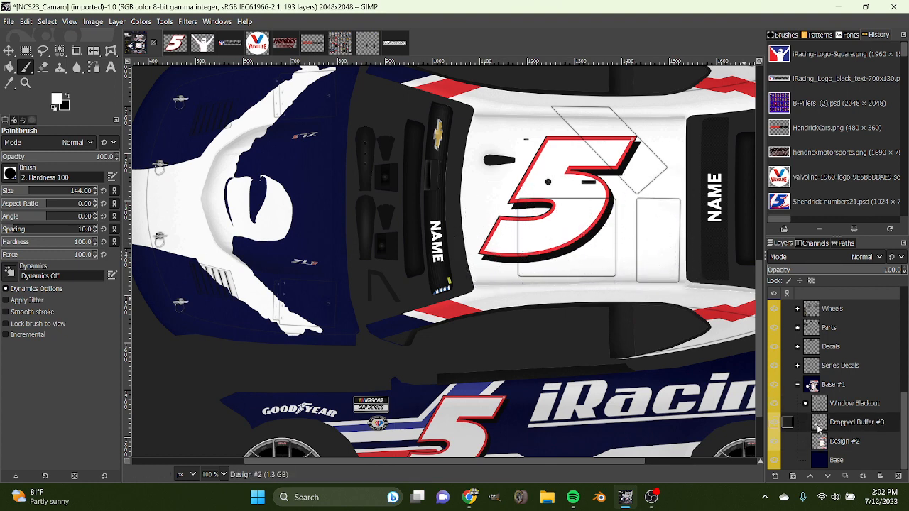
Erase the old number 5 on the roof from the Dropped Buffer #3 layer.
{"action": "left_click", "coordinate": [856, 422]}
{"action": "left_click", "coordinate": [42, 67]}
{"action": "mouse_move", "coordinate": [588, 171]}
{"action": "left_mouse_down"}
{"action": "mouse_move", "coordinate": [492, 174]}
{"action": "mouse_move", "coordinate": [567, 183]}
{"action": "mouse_move", "coordinate": [580, 220]}
{"action": "mouse_move", "coordinate": [487, 257]}
{"action": "left_mouse_up"}
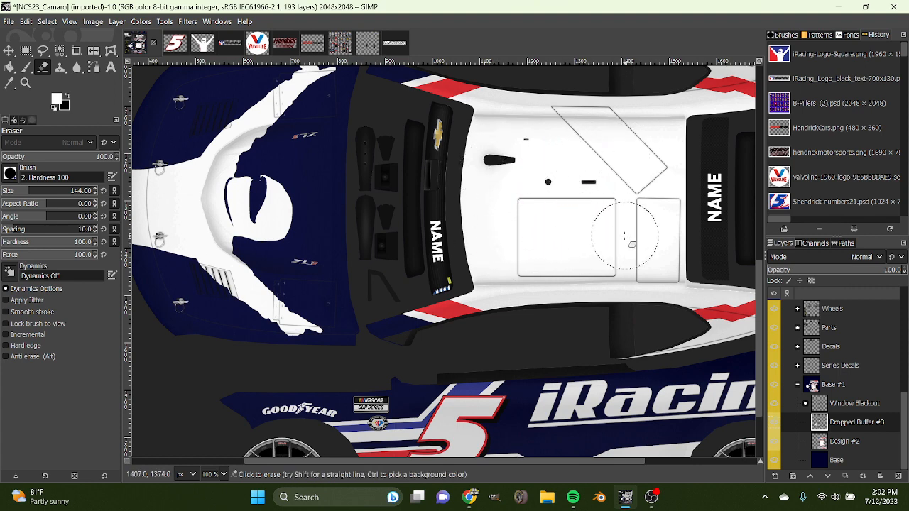
Select the Fill layer's shape in the number 5 image and fill it with the blue sampled from the iRacing logo.
{"action": "left_click", "coordinate": [175, 44]}
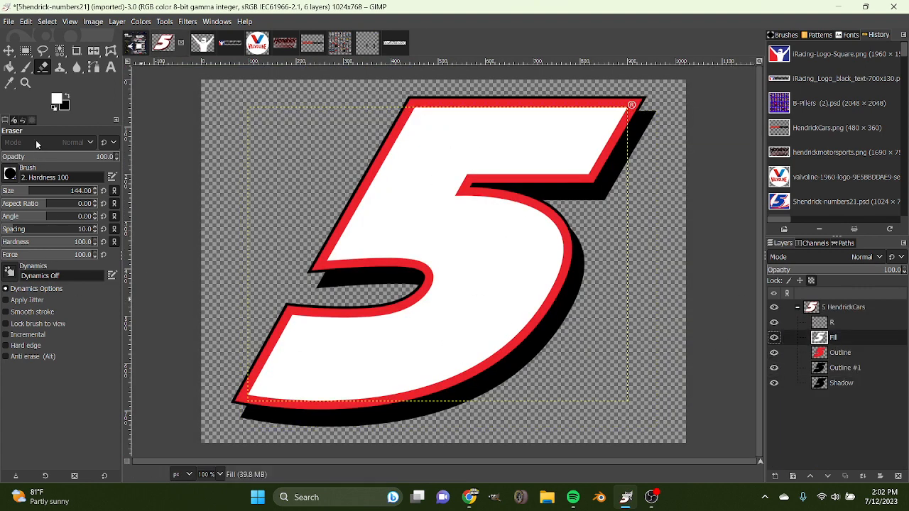
{"action": "left_click", "coordinate": [32, 121]}
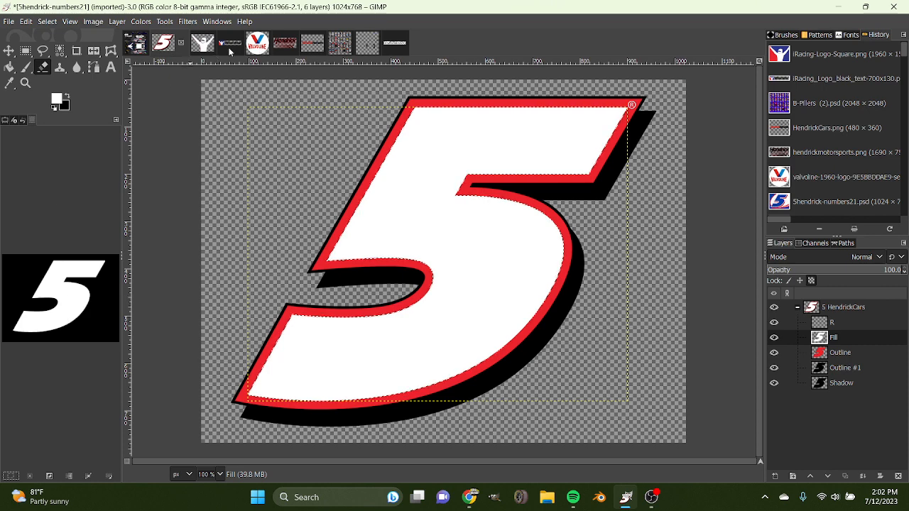
{"action": "left_click", "coordinate": [230, 50]}
{"action": "left_click", "coordinate": [9, 82]}
{"action": "left_click", "coordinate": [334, 246]}
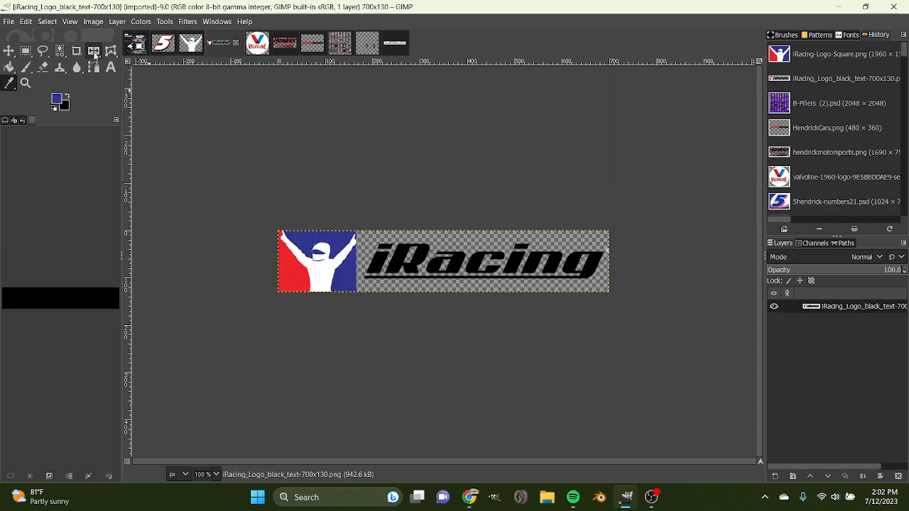
{"action": "left_click", "coordinate": [135, 44]}
{"action": "left_click", "coordinate": [9, 67]}
{"action": "left_click", "coordinate": [162, 44]}
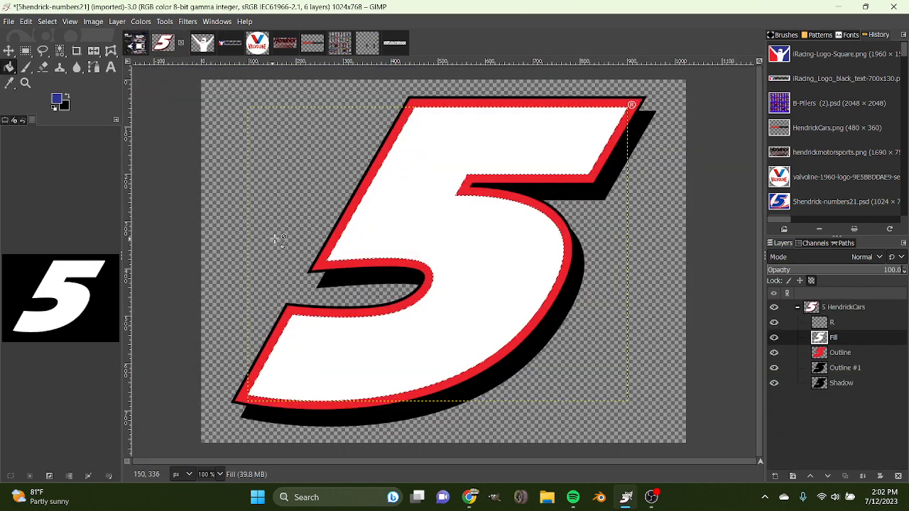
{"action": "left_click", "coordinate": [448, 252]}
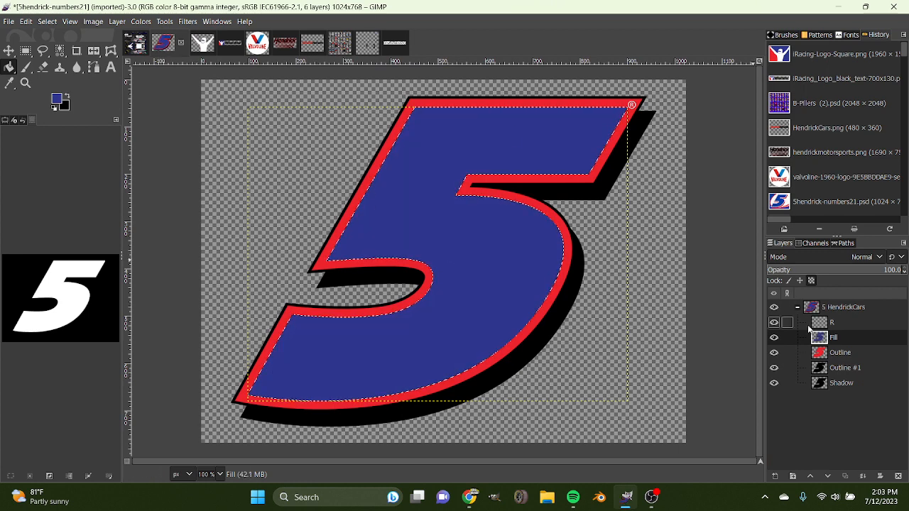
Select the shape of the number's Outline layer and fill it with white.
{"action": "left_click", "coordinate": [824, 352]}
{"action": "key", "text": "d"}
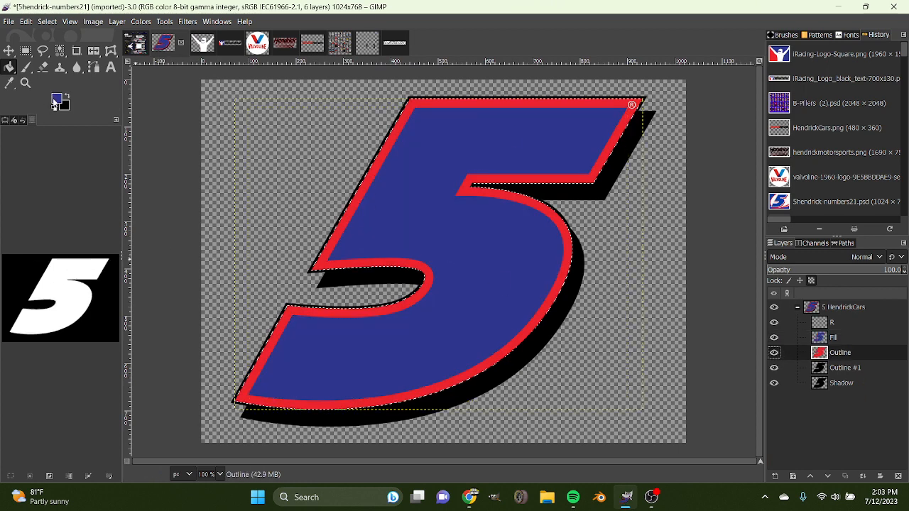
{"action": "key", "text": "x"}
{"action": "left_click", "coordinate": [431, 205]}
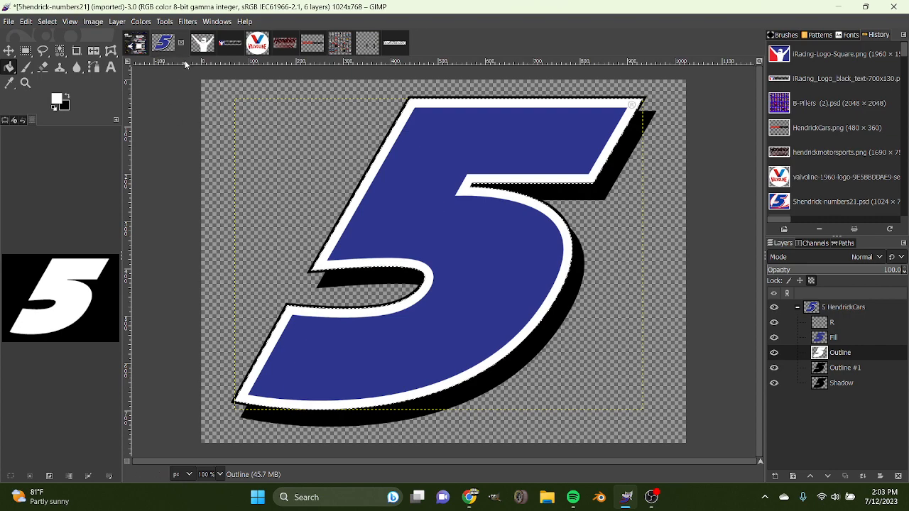
Copy the blue number 5 into the Camaro image and place it on the white roof, scaled to 396 × 297 px.
{"action": "left_click_drag", "start_coordinate": [165, 44], "coordinate": [834, 457]}
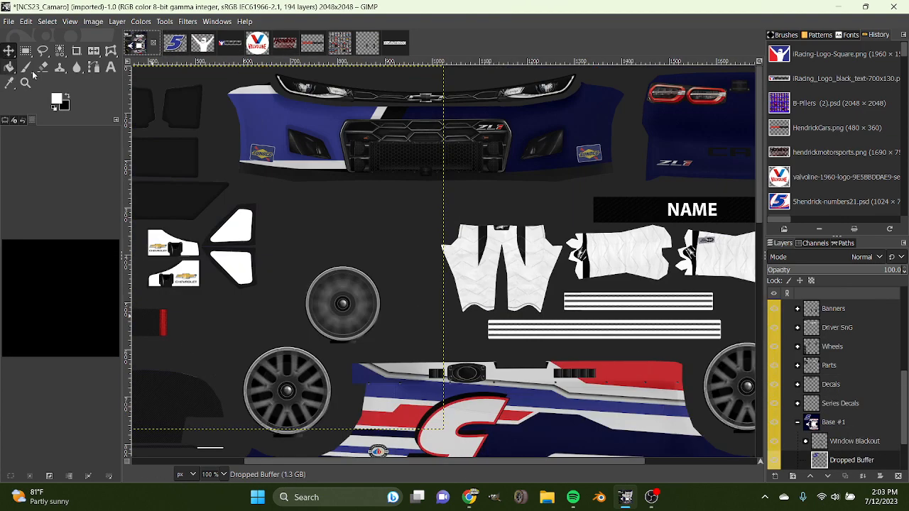
{"action": "left_click_drag", "start_coordinate": [231, 179], "coordinate": [436, 266]}
{"action": "key", "text": "shift+s"}
{"action": "left_click", "coordinate": [660, 243]}
{"action": "left_click_drag", "start_coordinate": [648, 291], "coordinate": [341, 291]}
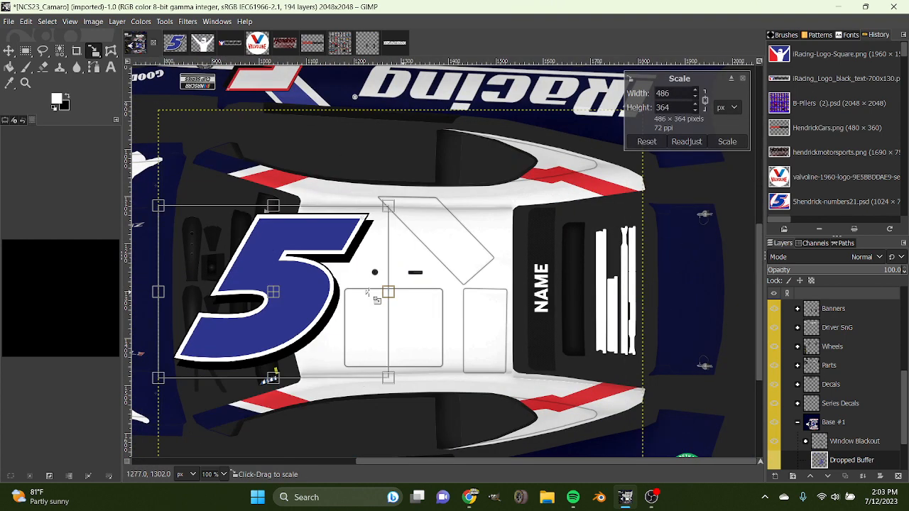
{"action": "left_click_drag", "start_coordinate": [249, 292], "coordinate": [380, 291]}
{"action": "left_click_drag", "start_coordinate": [471, 290], "coordinate": [475, 290]}
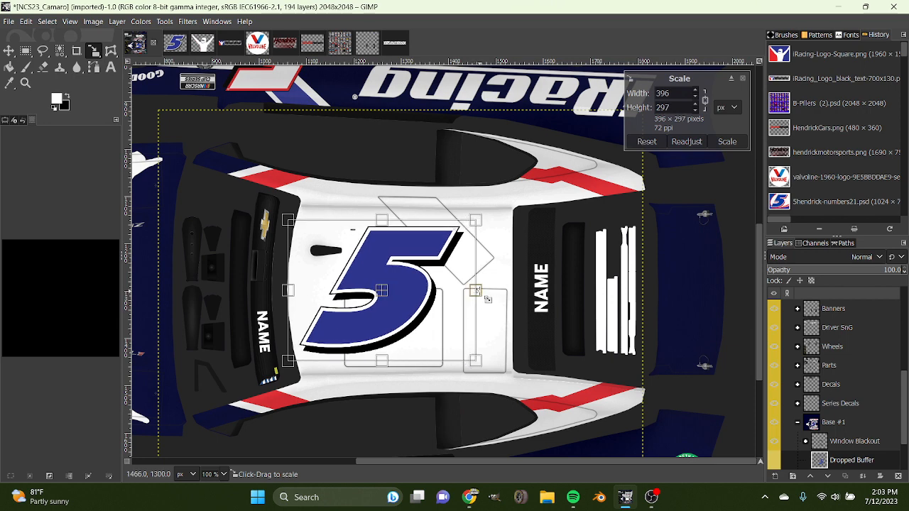
{"action": "left_click", "coordinate": [727, 144]}
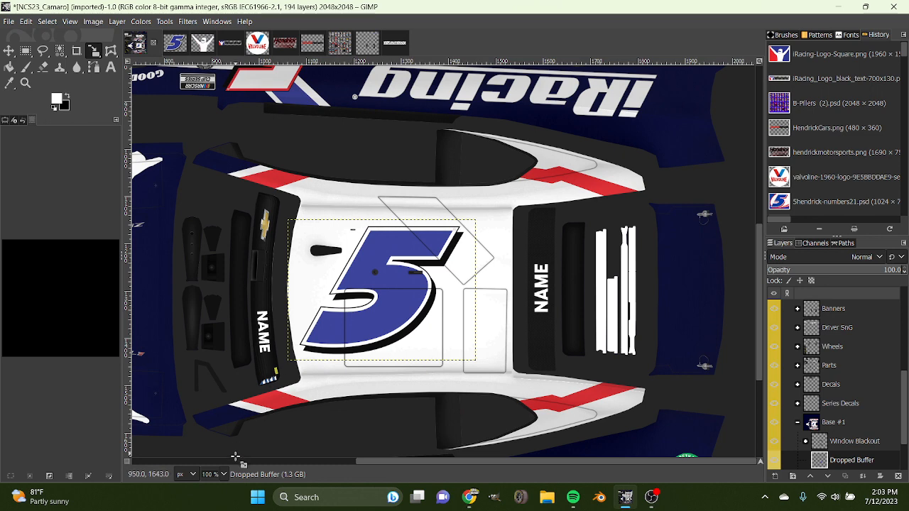
{"action": "scroll", "coordinate": [217, 473], "scroll_direction": "down", "scroll_amount": 1}
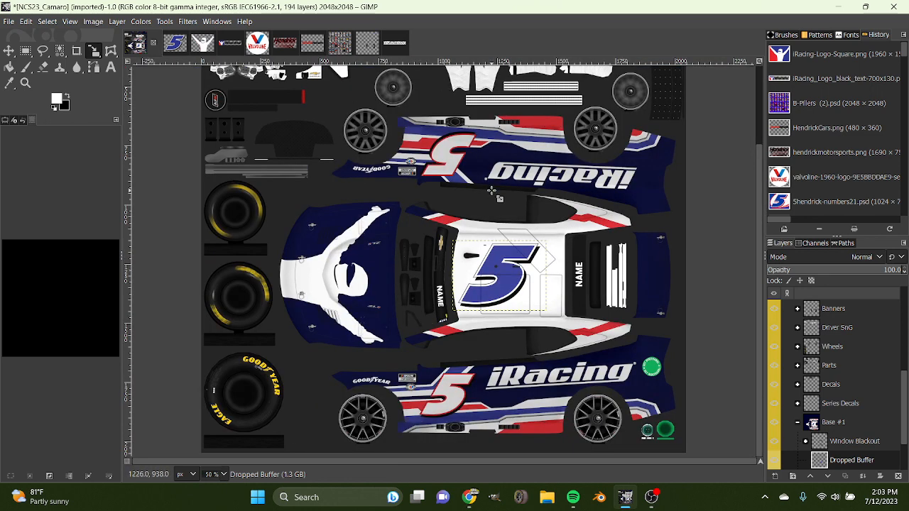
Hide the Banners layers in the #5 HendrickCarsComConcept image and copy its remaining decals into the Camaro image.
{"action": "scroll", "coordinate": [491, 191], "scroll_direction": "up", "scroll_amount": 3}
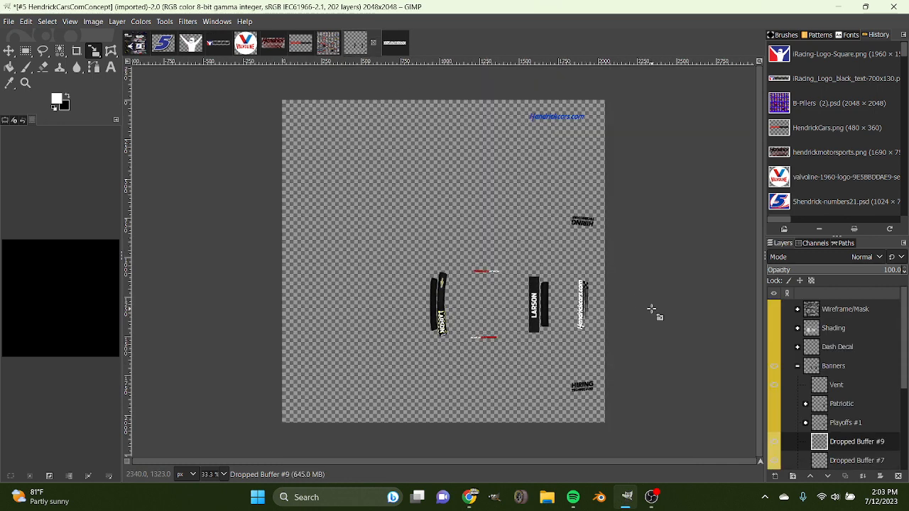
{"action": "left_click", "coordinate": [774, 366]}
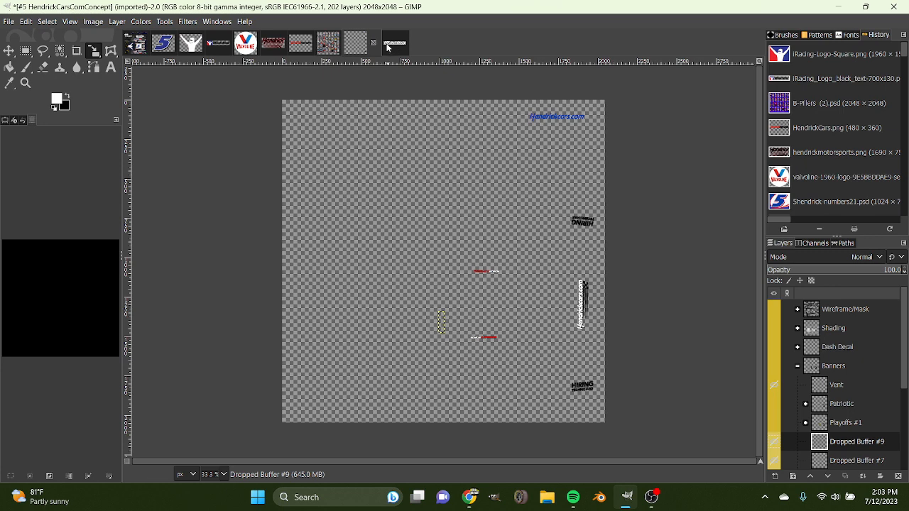
{"action": "left_click_drag", "start_coordinate": [358, 46], "coordinate": [844, 430]}
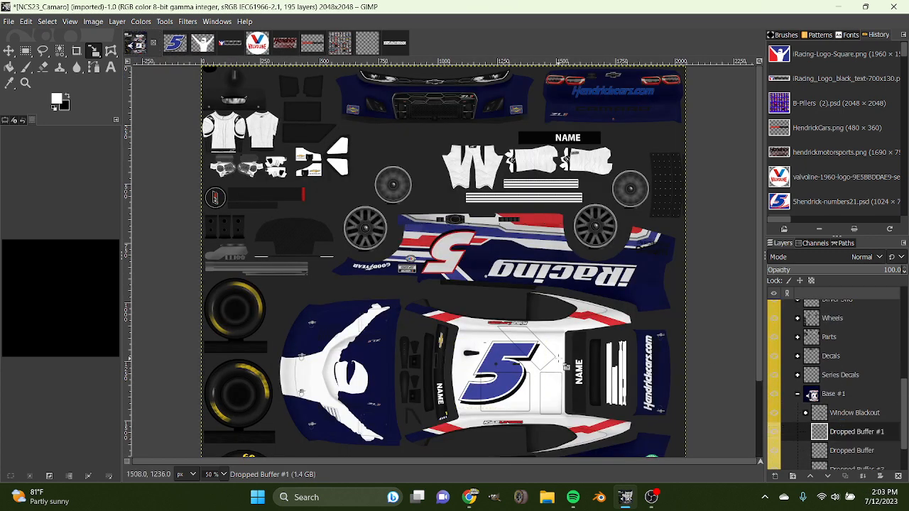
{"action": "scroll", "coordinate": [566, 367], "scroll_direction": "down", "scroll_amount": 3}
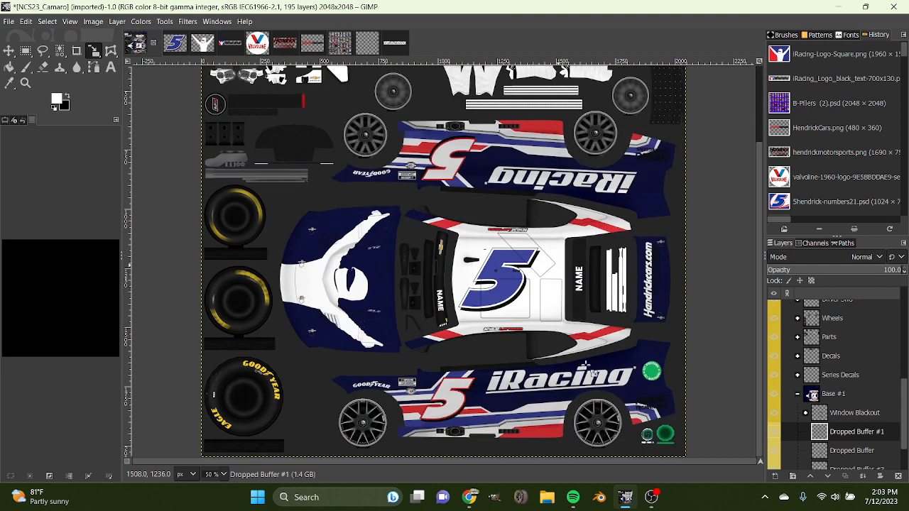
Select the shape of the Dropped Buffer #1 decals and paint the rear bumper Hendrickcars.com and both HIRING TECHNICIANS decals white.
{"action": "right_click", "coordinate": [788, 432]}
{"action": "left_click", "coordinate": [795, 391]}
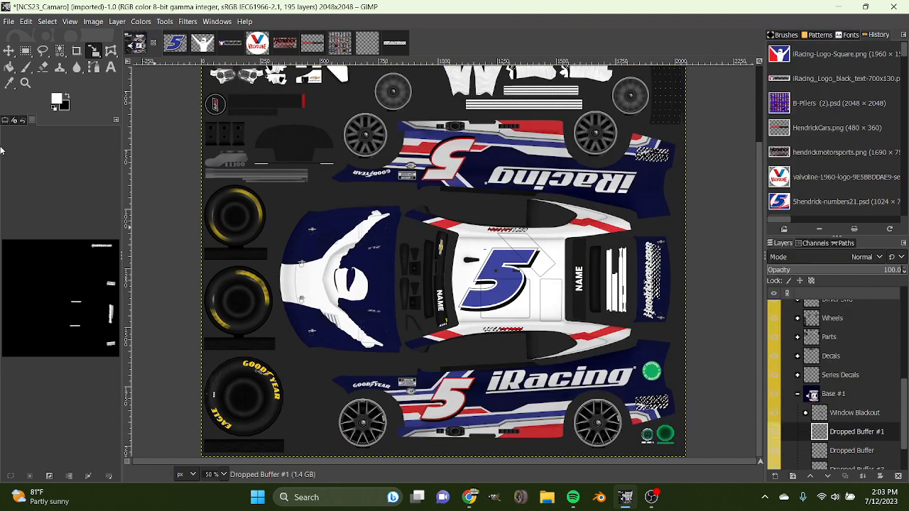
{"action": "left_click", "coordinate": [26, 66]}
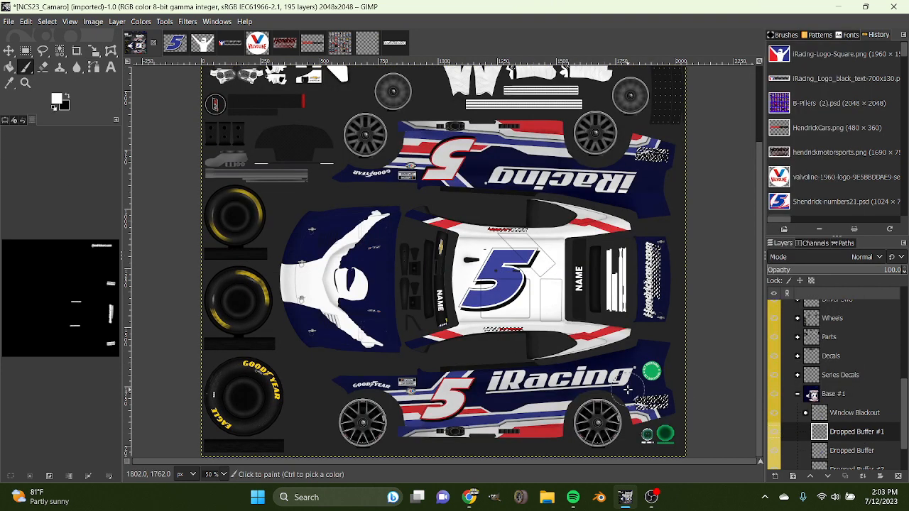
{"action": "scroll", "coordinate": [646, 323], "scroll_direction": "up", "scroll_amount": 3}
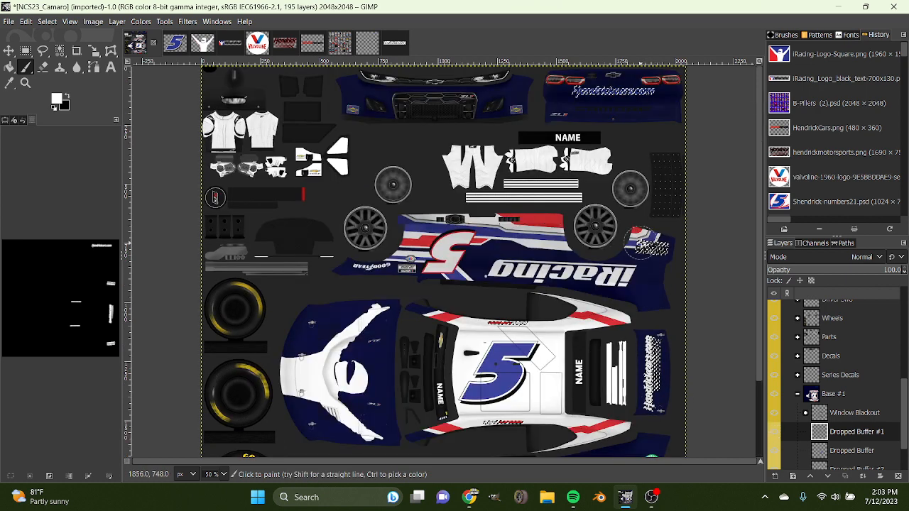
{"action": "key", "text": "ctrl+shift+a"}
{"action": "scroll", "coordinate": [195, 377], "scroll_direction": "down", "scroll_amount": 3}
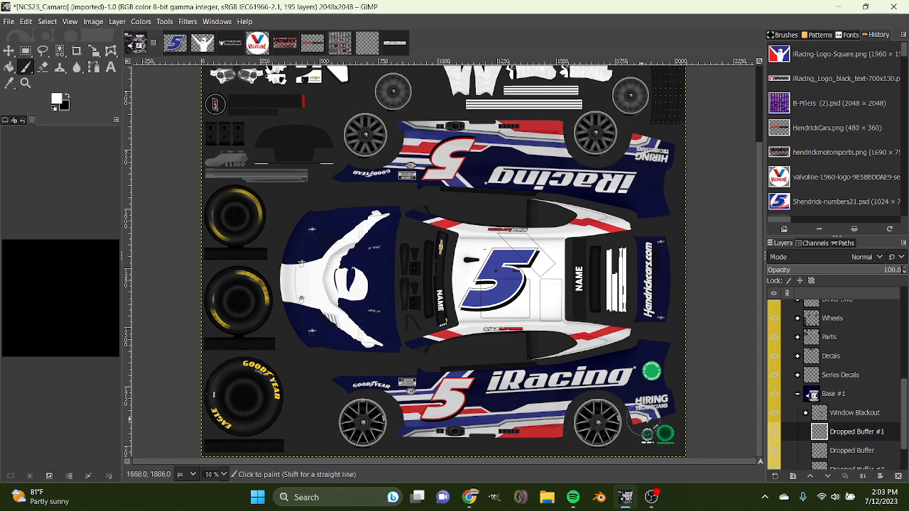
Restore the decal selection, paint the whole Hendrickcars.com logo on the rear deck white, and clear the selection.
{"action": "key", "text": "ctrl+z"}
{"action": "left_click", "coordinate": [32, 475]}
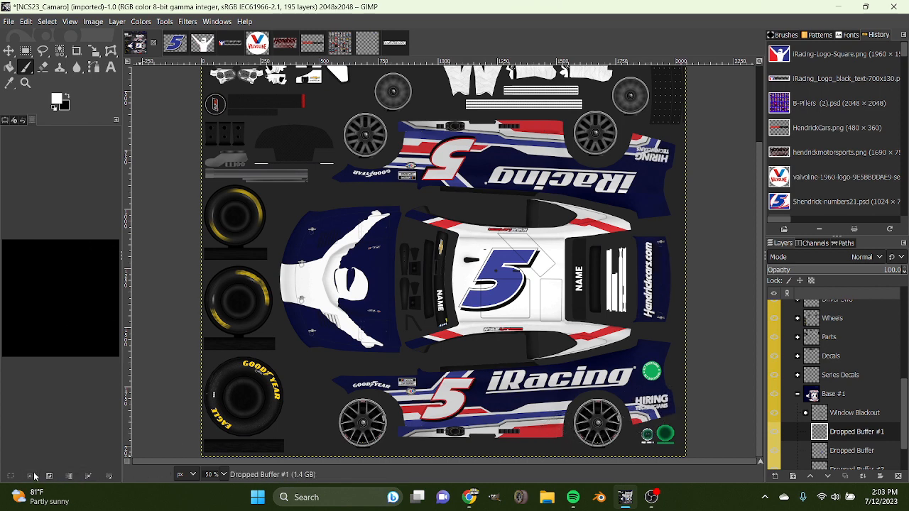
{"action": "key", "text": "ctrl+z"}
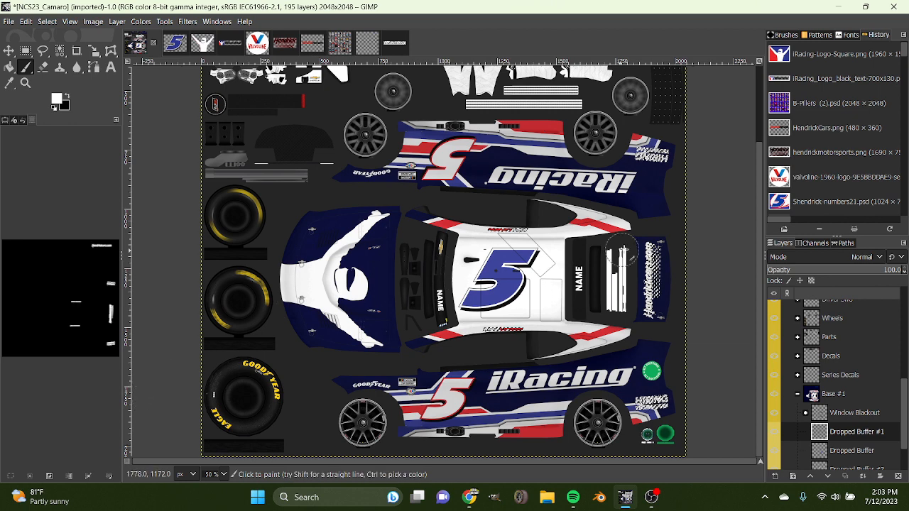
{"action": "scroll", "coordinate": [649, 334], "scroll_direction": "up", "scroll_amount": 3}
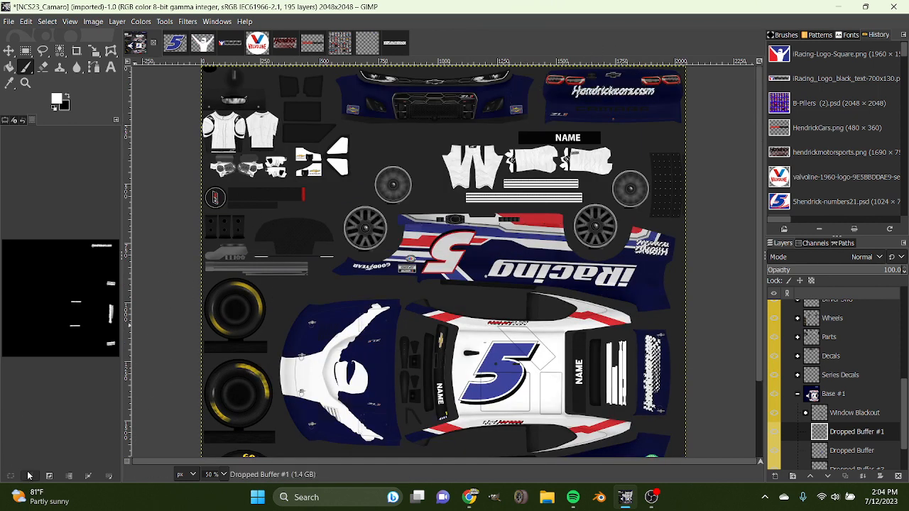
{"action": "key", "text": "ctrl+shift+a"}
{"action": "scroll", "coordinate": [188, 277], "scroll_direction": "down", "scroll_amount": 3}
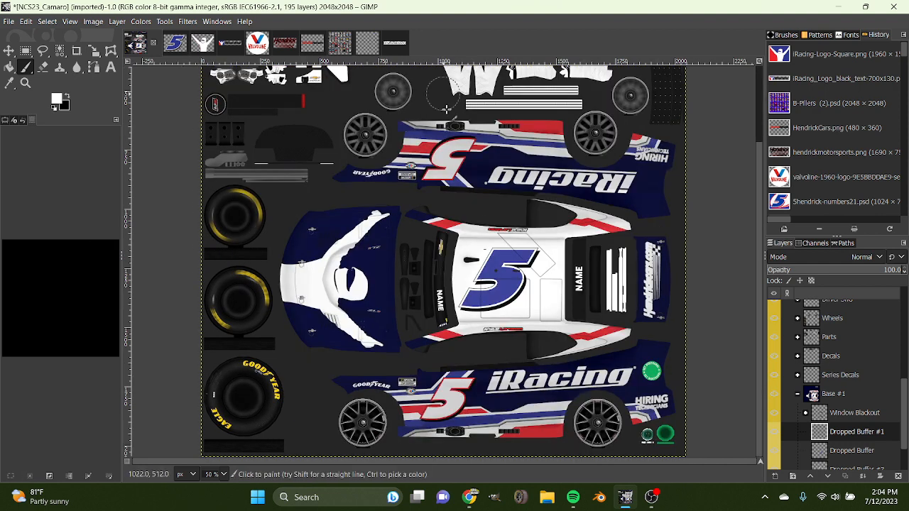
{"action": "left_click", "coordinate": [295, 43]}
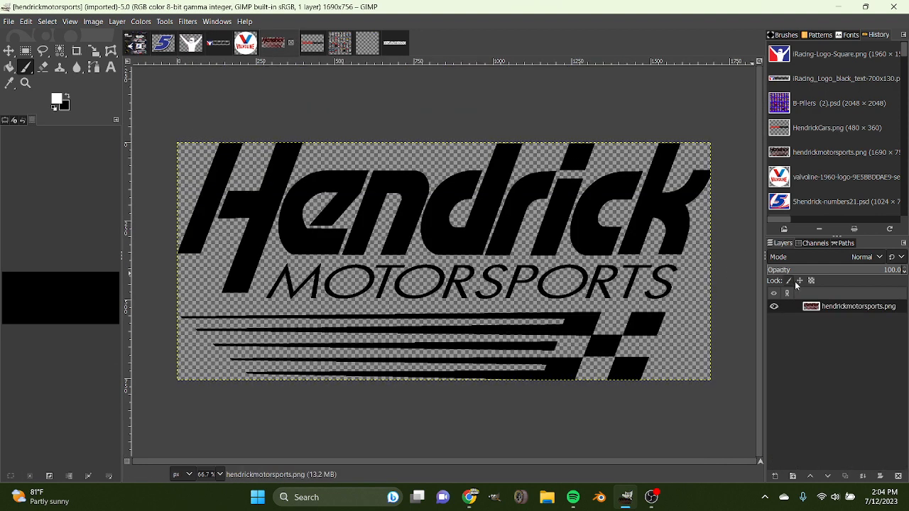
{"action": "right_click", "coordinate": [827, 307]}
{"action": "left_click", "coordinate": [731, 419]}
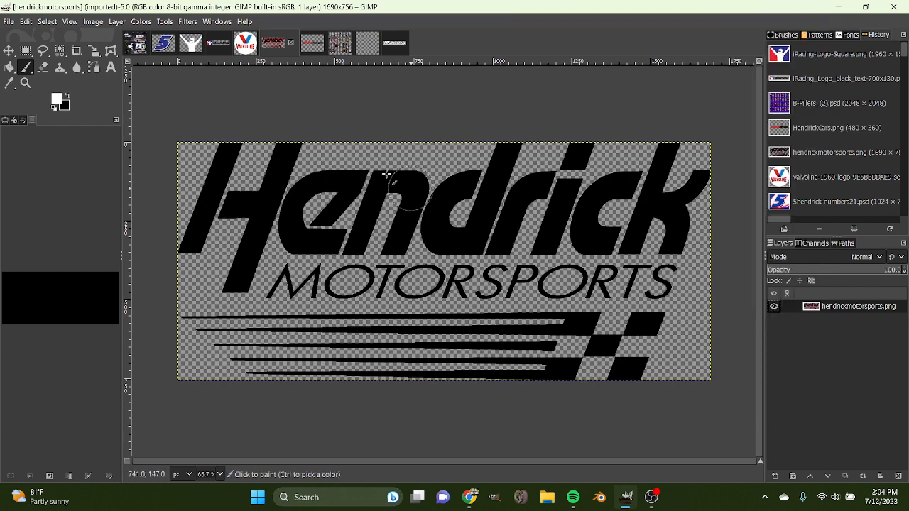
Return the number 5 image to its white fill with red outline and copy it into the Camaro image.
{"action": "left_click", "coordinate": [133, 40]}
{"action": "left_click", "coordinate": [169, 43]}
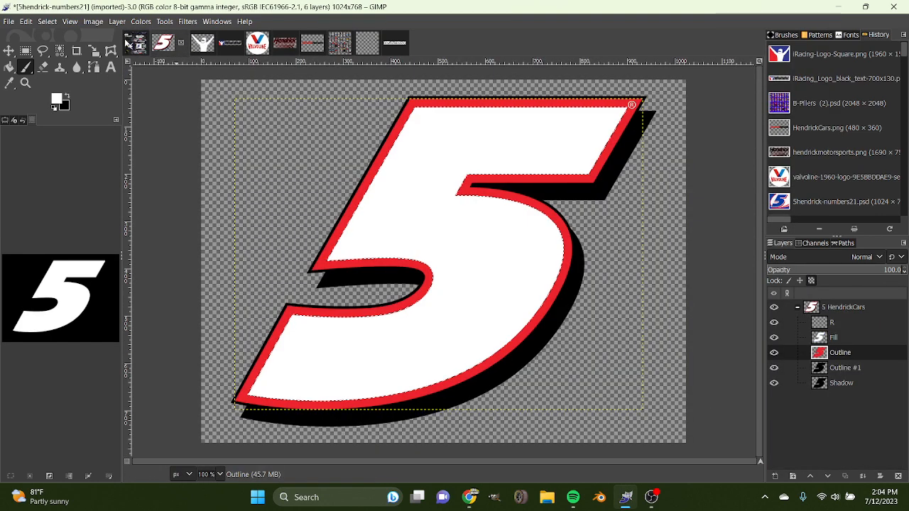
{"action": "left_click_drag", "start_coordinate": [162, 41], "coordinate": [855, 445]}
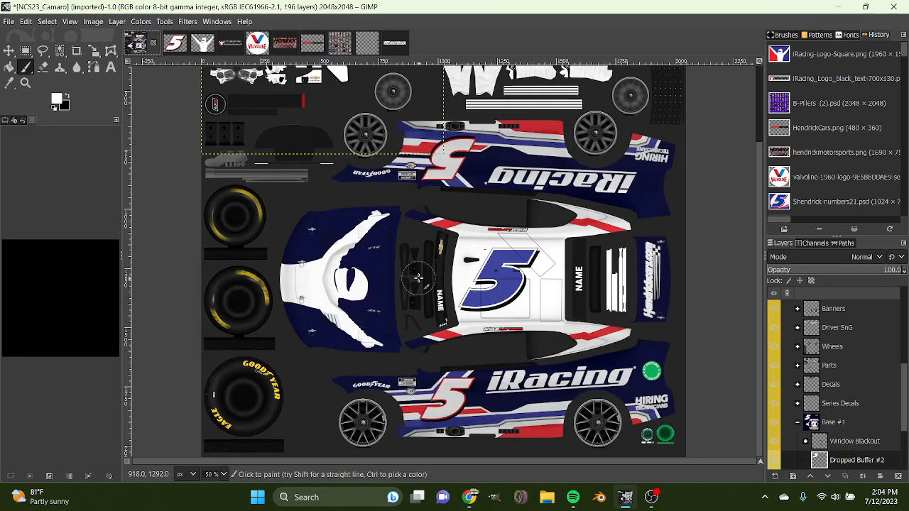
Move the new number 5 toward the rear bumper and start scaling it down to about 138 × 104 px.
{"action": "scroll", "coordinate": [423, 283], "scroll_direction": "up", "scroll_amount": 3}
{"action": "left_click", "coordinate": [8, 50]}
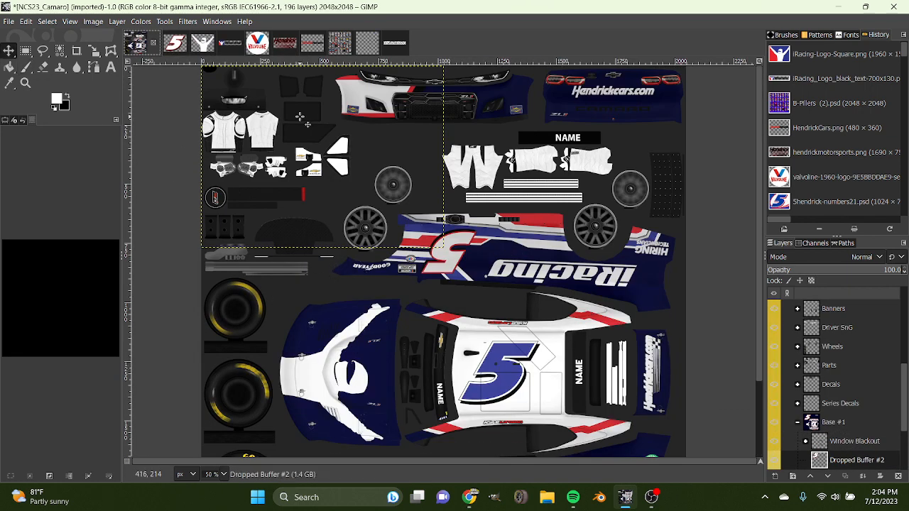
{"action": "left_click_drag", "start_coordinate": [323, 157], "coordinate": [556, 175]}
{"action": "key", "text": "shift+s"}
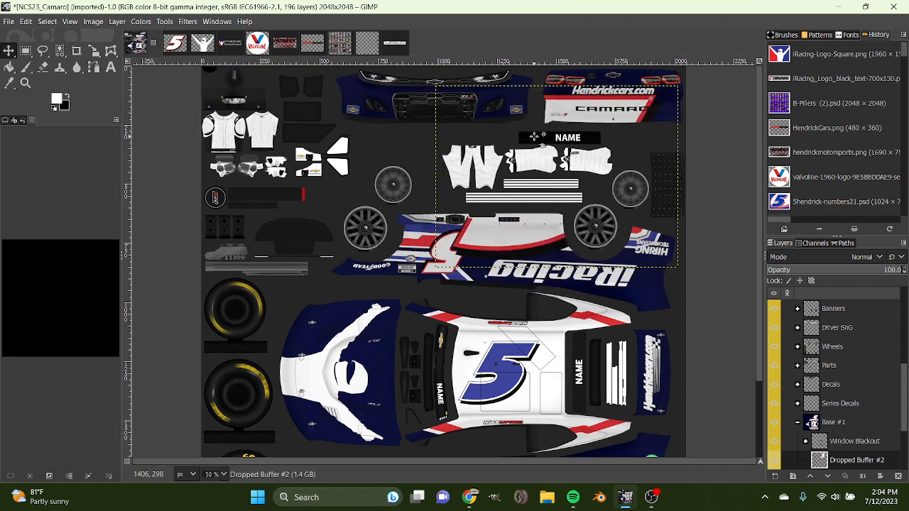
{"action": "left_click", "coordinate": [468, 279]}
{"action": "left_click_drag", "start_coordinate": [449, 279], "coordinate": [660, 129]}
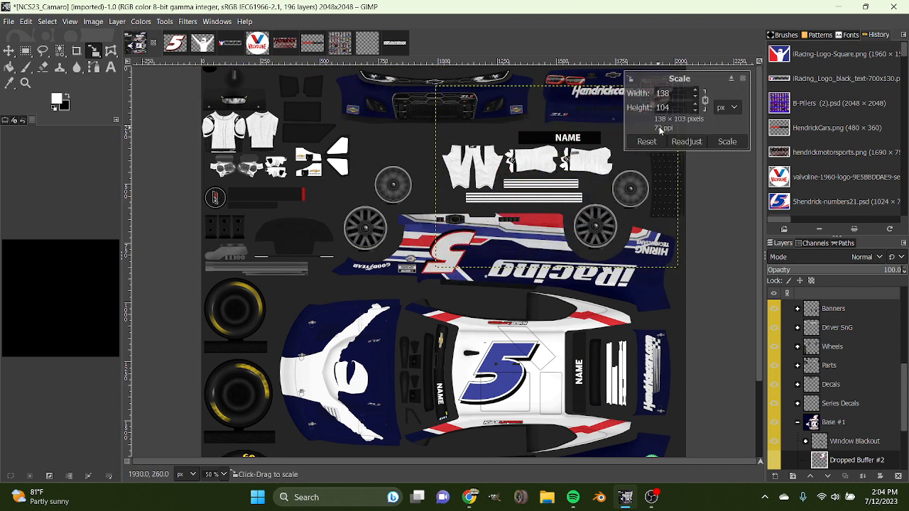
Shrink the number 5 to 54 × 41 px and place it beside the Hendrickcars.com lettering, below the rear bumper's taillight.
{"action": "left_click", "coordinate": [729, 80]}
{"action": "scroll", "coordinate": [444, 262], "scroll_direction": "up", "scroll_amount": 2}
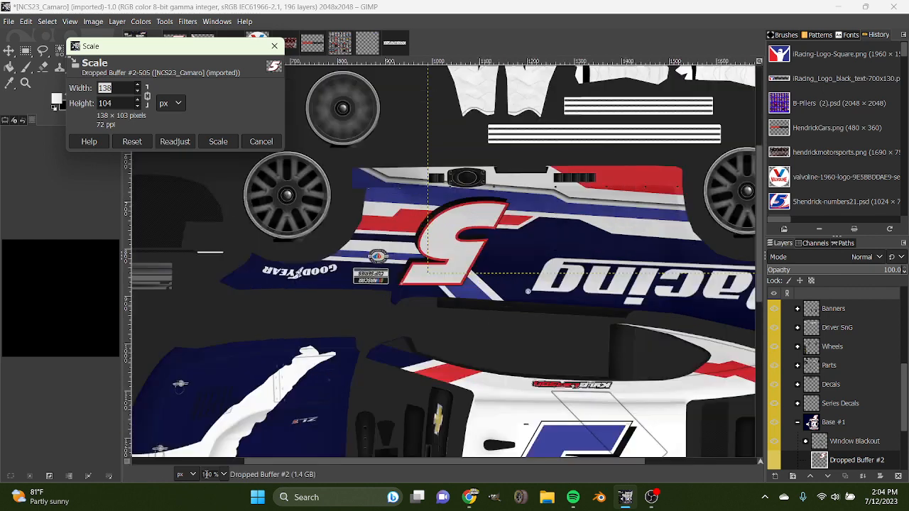
{"action": "scroll", "coordinate": [445, 440], "scroll_direction": "up", "scroll_amount": 4}
{"action": "left_click_drag", "start_coordinate": [431, 462], "coordinate": [543, 462]}
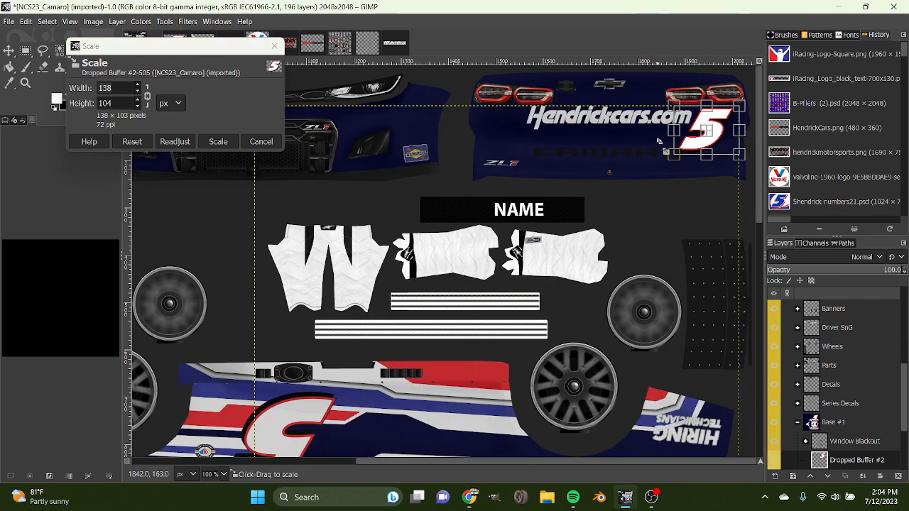
{"action": "left_click_drag", "start_coordinate": [678, 152], "coordinate": [724, 117]}
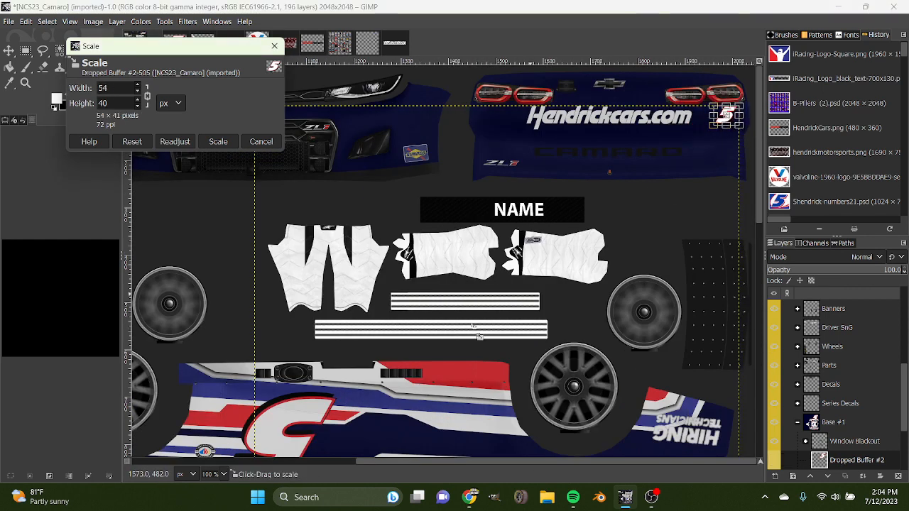
{"action": "scroll", "coordinate": [213, 474], "scroll_direction": "up", "scroll_amount": 2}
{"action": "scroll", "coordinate": [406, 372], "scroll_direction": "up", "scroll_amount": 8}
{"action": "left_click_drag", "start_coordinate": [584, 461], "coordinate": [763, 458]}
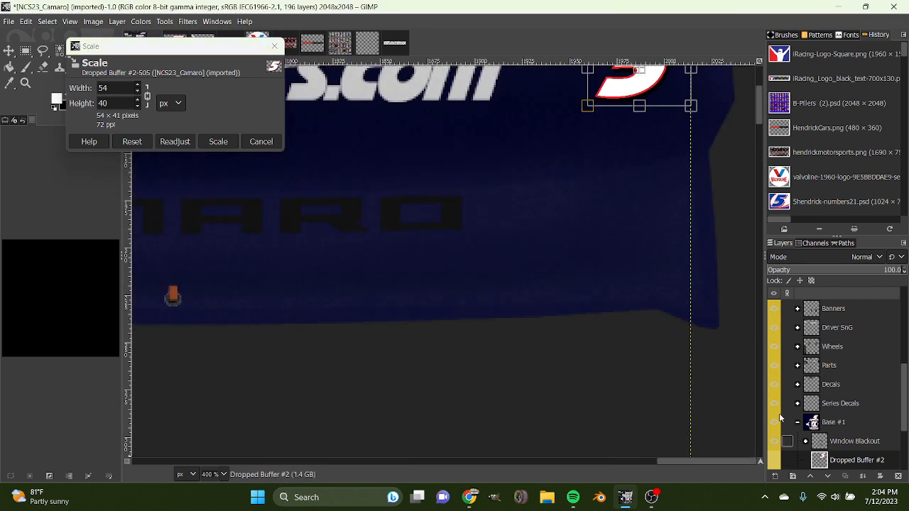
{"action": "scroll", "coordinate": [649, 315], "scroll_direction": "up", "scroll_amount": 5}
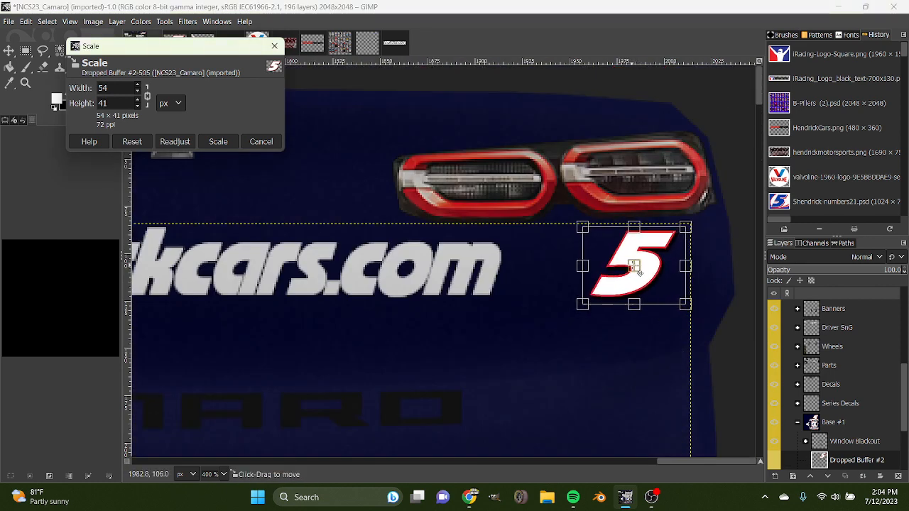
{"action": "left_click_drag", "start_coordinate": [635, 268], "coordinate": [641, 267]}
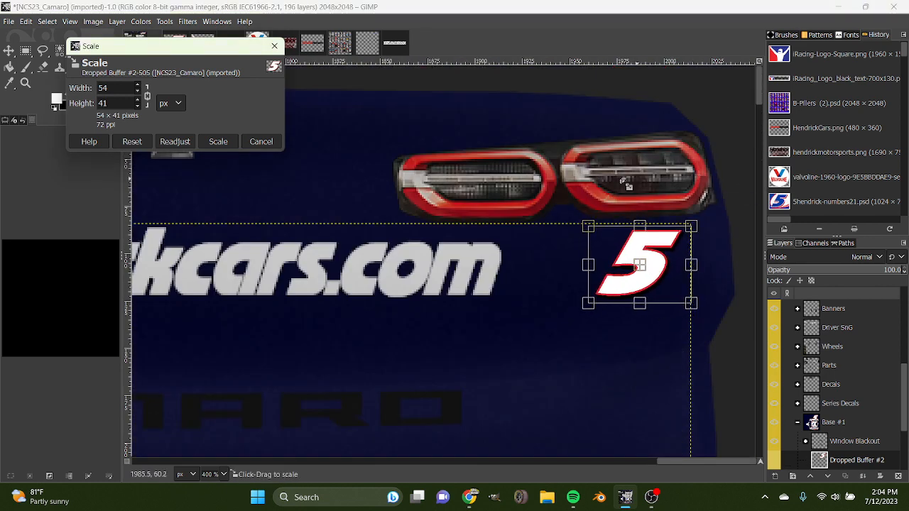
{"action": "left_click_drag", "start_coordinate": [652, 276], "coordinate": [657, 275]}
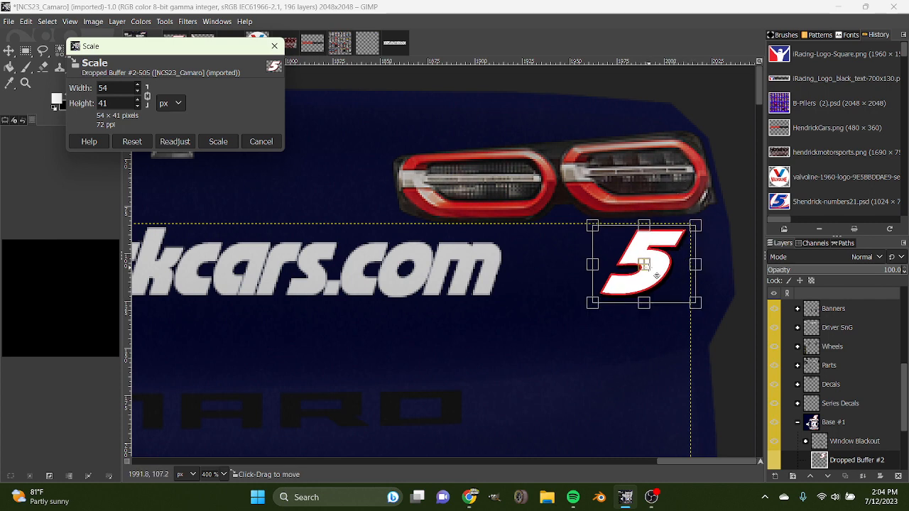
{"action": "left_click", "coordinate": [218, 141]}
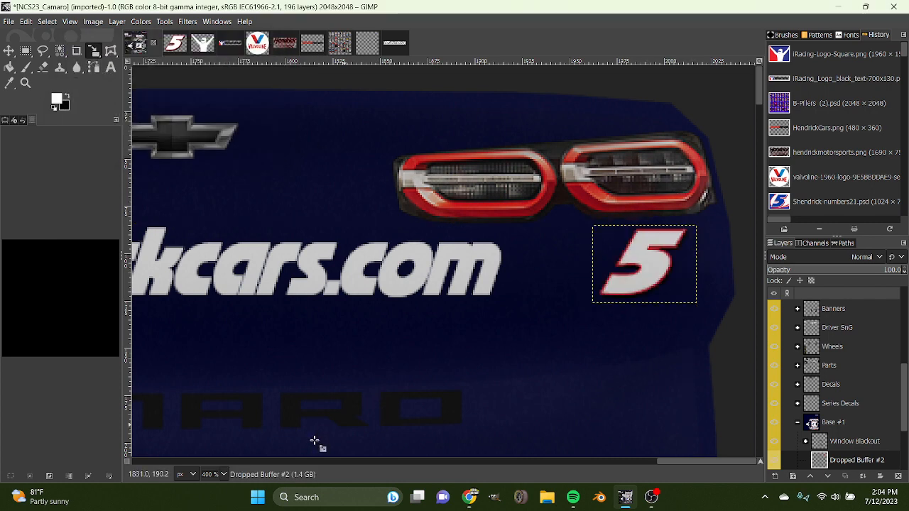
Copy the number 5 image into the Camaro image and scale it down to 37 × 28 px on the front bumper.
{"action": "scroll", "coordinate": [213, 476], "scroll_direction": "down", "scroll_amount": 3}
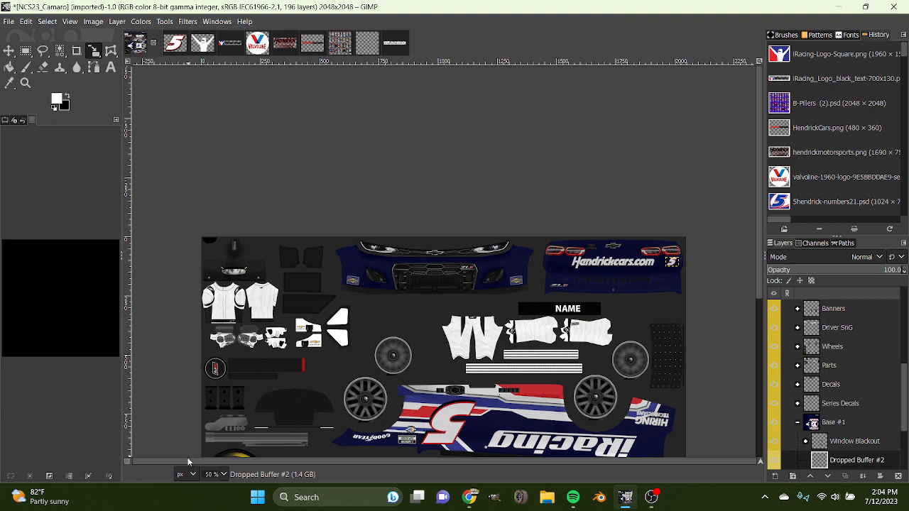
{"action": "scroll", "coordinate": [215, 472], "scroll_direction": "up", "scroll_amount": 3}
{"action": "left_click_drag", "start_coordinate": [447, 461], "coordinate": [362, 462]}
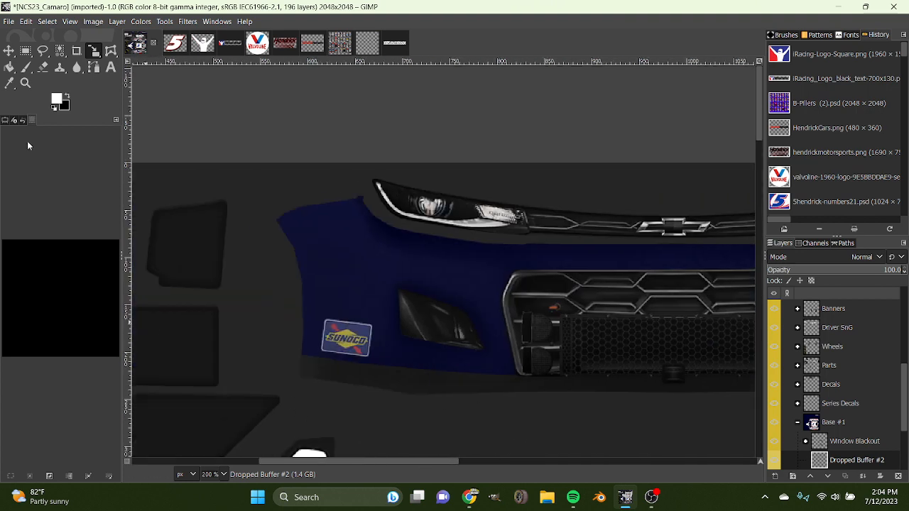
{"action": "left_click_drag", "start_coordinate": [182, 48], "coordinate": [845, 456]}
{"action": "scroll", "coordinate": [215, 473], "scroll_direction": "down", "scroll_amount": 3}
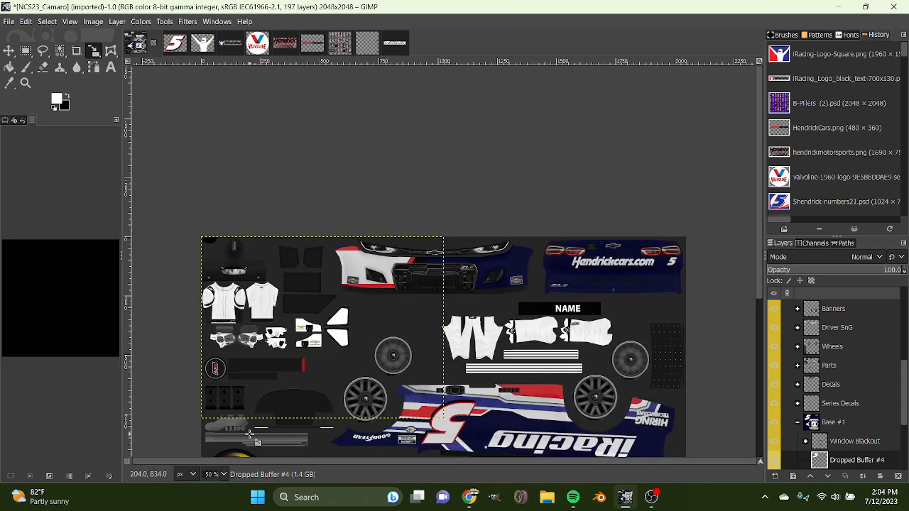
{"action": "left_click", "coordinate": [236, 332]}
{"action": "left_click_drag", "start_coordinate": [204, 329], "coordinate": [311, 331]}
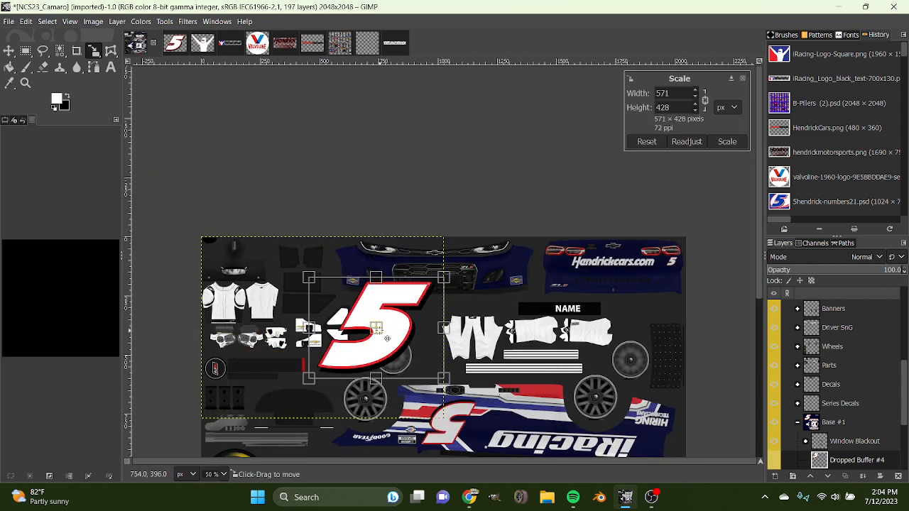
{"action": "left_click_drag", "start_coordinate": [387, 331], "coordinate": [382, 330]}
{"action": "left_click_drag", "start_coordinate": [374, 370], "coordinate": [374, 274]}
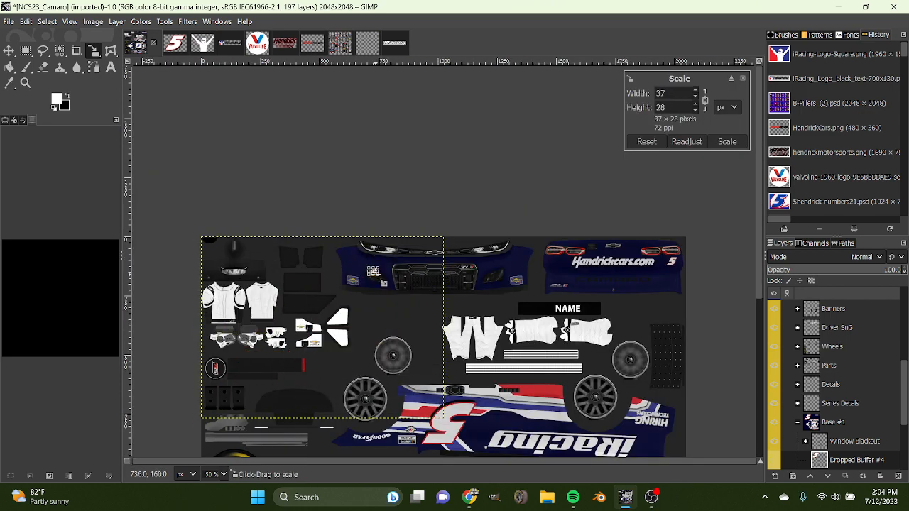
Scale the front bumper's number 5 to 35 × 26 px and place it just above the black vent beside the Sunoco decal.
{"action": "scroll", "coordinate": [211, 472], "scroll_direction": "up", "scroll_amount": 2}
{"action": "scroll", "coordinate": [211, 472], "scroll_direction": "up", "scroll_amount": 1}
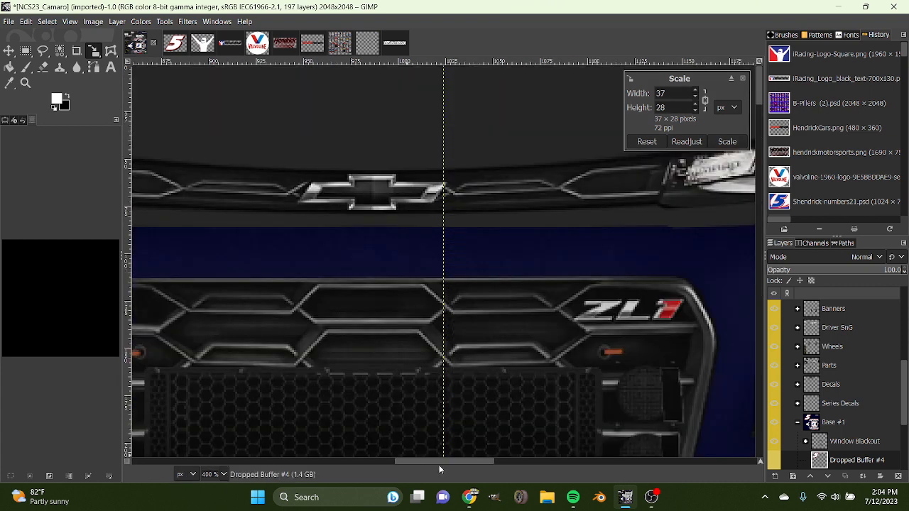
{"action": "left_click_drag", "start_coordinate": [427, 464], "coordinate": [327, 458]}
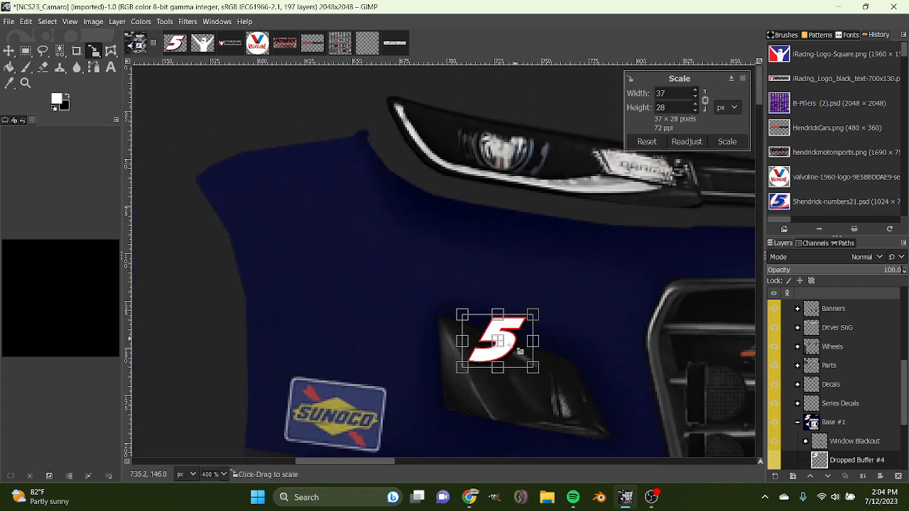
{"action": "left_click_drag", "start_coordinate": [507, 352], "coordinate": [519, 312]}
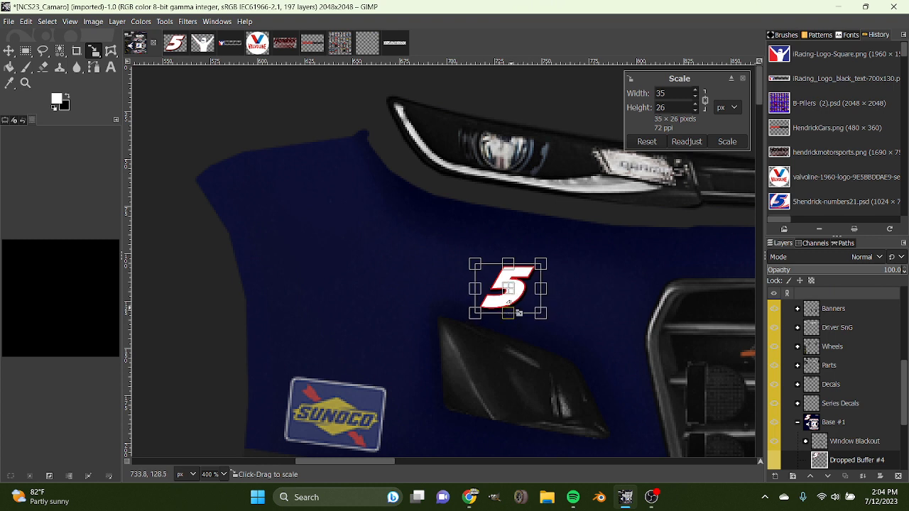
{"action": "left_click", "coordinate": [735, 140]}
Try rotating the front bumper's number 5 by 15° and nudging its position above the vent.
{"action": "key", "text": "shift+r"}
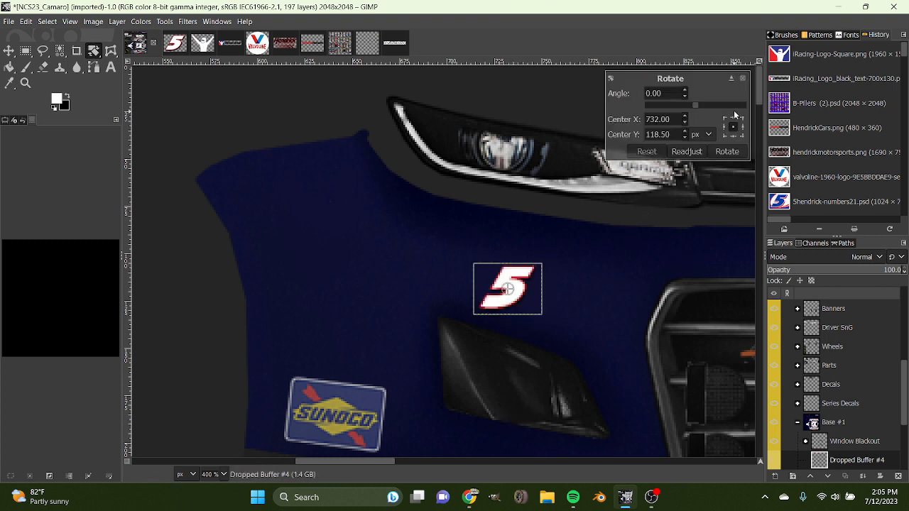
{"action": "left_click", "coordinate": [731, 107]}
{"action": "left_click", "coordinate": [665, 103]}
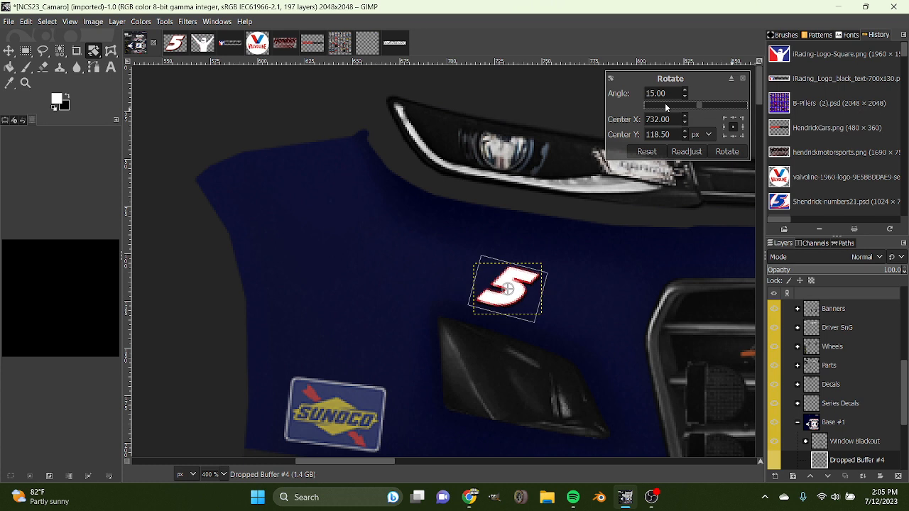
{"action": "left_click", "coordinate": [714, 151]}
{"action": "key", "text": "m"}
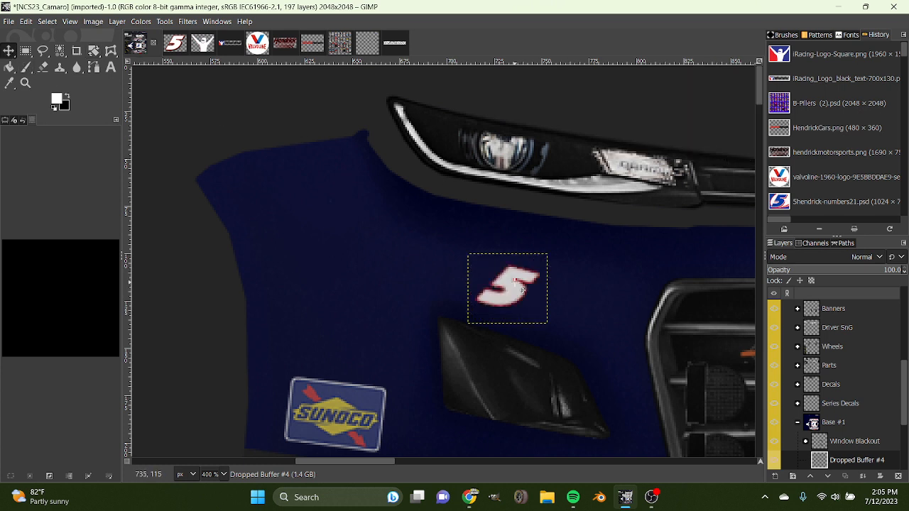
{"action": "left_click_drag", "start_coordinate": [522, 290], "coordinate": [522, 287]}
{"action": "scroll", "coordinate": [215, 475], "scroll_direction": "down", "scroll_amount": 1}
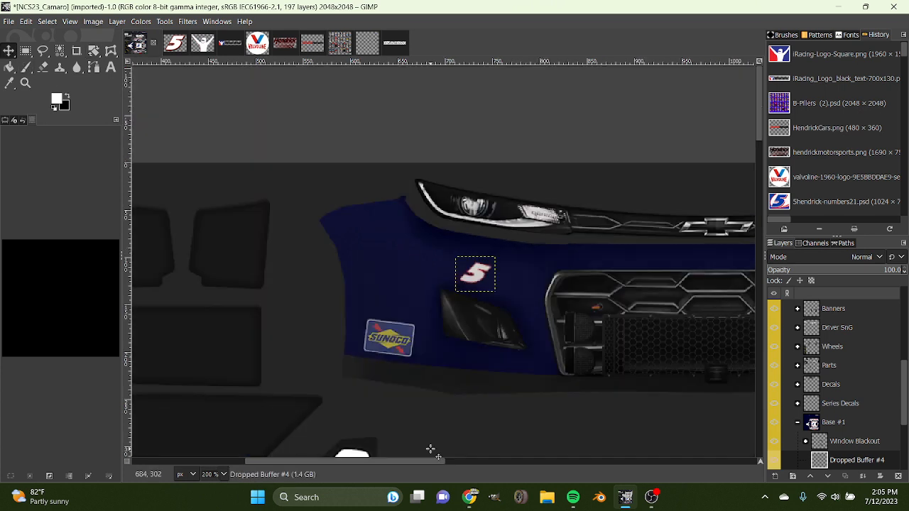
{"action": "scroll", "coordinate": [218, 481], "scroll_direction": "down", "scroll_amount": 1}
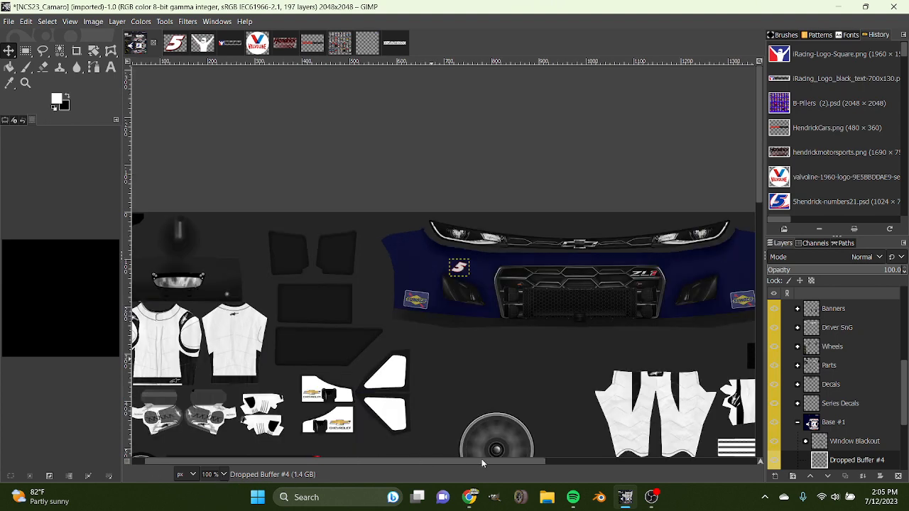
Rotate the unrotated front bumper number 5 slightly clockwise, by less than 15°, and nudge it into place above the vent.
{"action": "scroll", "coordinate": [216, 472], "scroll_direction": "up", "scroll_amount": 2}
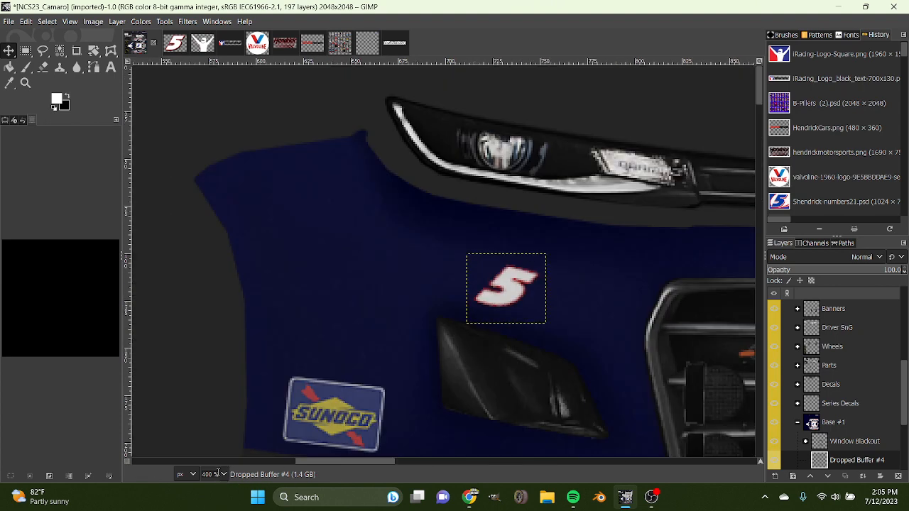
{"action": "key", "text": "shift+r"}
{"action": "left_click", "coordinate": [739, 106]}
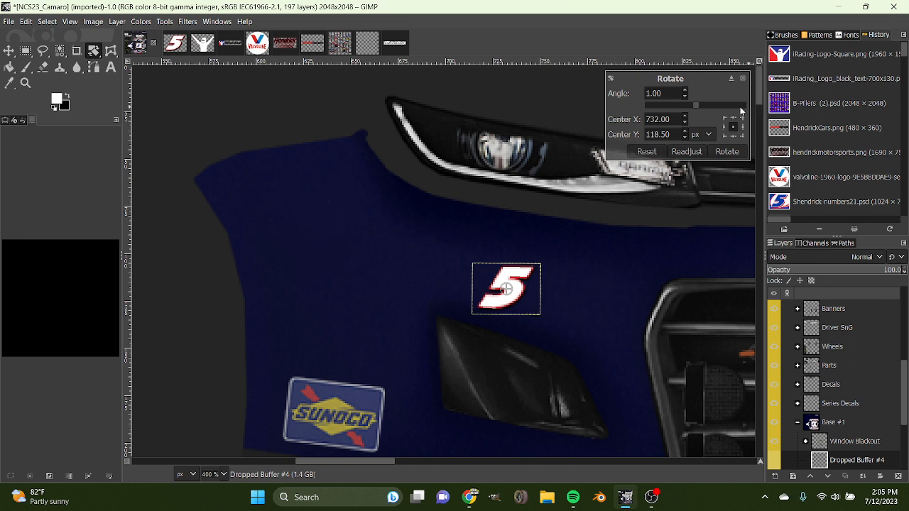
{"action": "left_click", "coordinate": [740, 107]}
{"action": "left_click", "coordinate": [739, 107]}
{"action": "left_click", "coordinate": [740, 107]}
{"action": "left_click", "coordinate": [740, 106]}
{"action": "left_click", "coordinate": [740, 107]}
{"action": "left_click", "coordinate": [740, 107]}
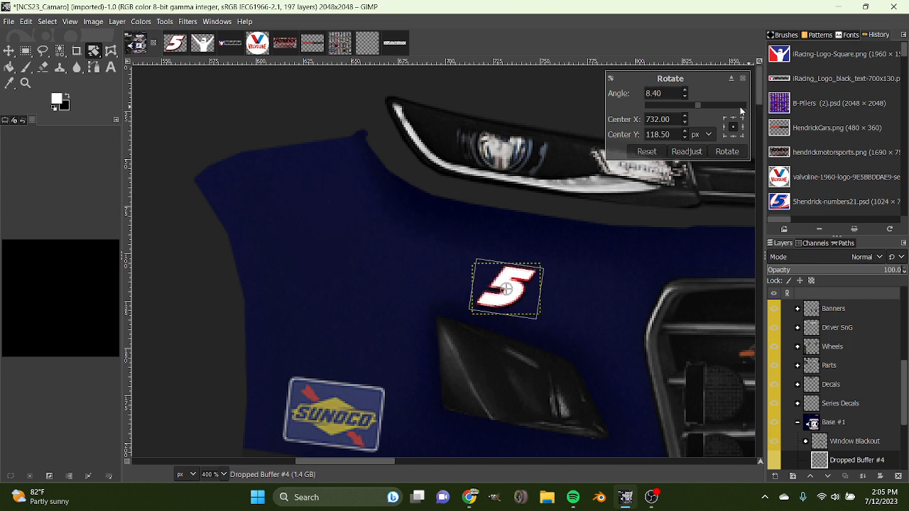
{"action": "left_click", "coordinate": [739, 106]}
{"action": "left_click", "coordinate": [726, 152]}
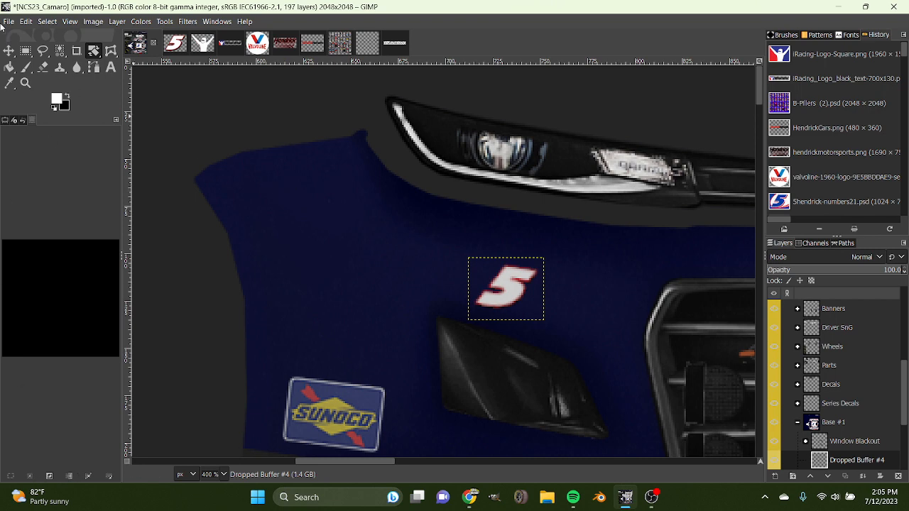
{"action": "left_click", "coordinate": [9, 51]}
{"action": "left_click_drag", "start_coordinate": [516, 299], "coordinate": [514, 297]}
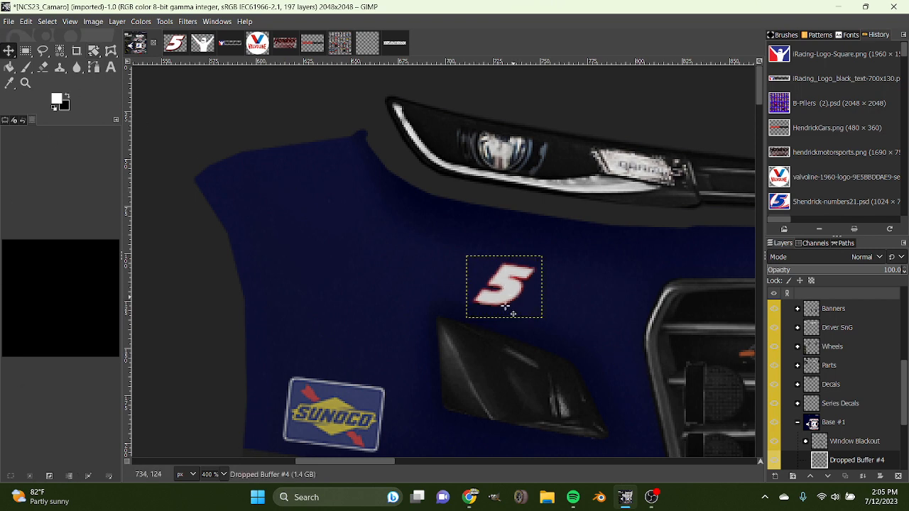
Expand the Camaro image's Banners group and hide its Regular layer group with the placeholder name banners.
{"action": "scroll", "coordinate": [224, 472], "scroll_direction": "down", "scroll_amount": 2}
{"action": "scroll", "coordinate": [351, 384], "scroll_direction": "down", "scroll_amount": 14}
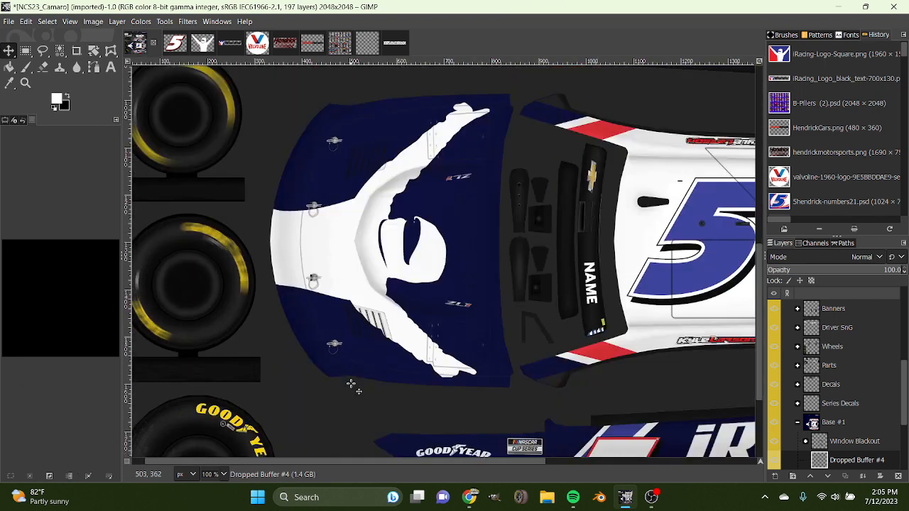
{"action": "scroll", "coordinate": [221, 475], "scroll_direction": "down", "scroll_amount": 1}
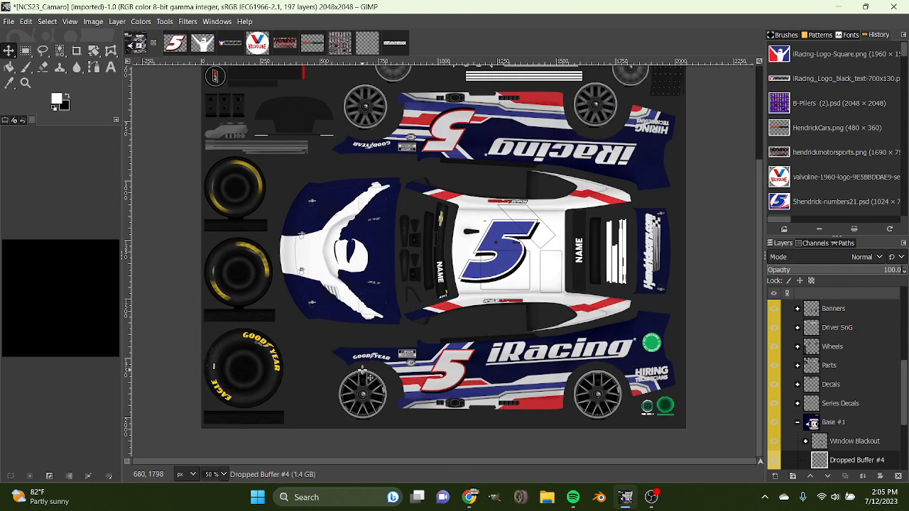
{"action": "scroll", "coordinate": [369, 376], "scroll_direction": "up", "scroll_amount": 4}
{"action": "scroll", "coordinate": [369, 373], "scroll_direction": "down", "scroll_amount": 3}
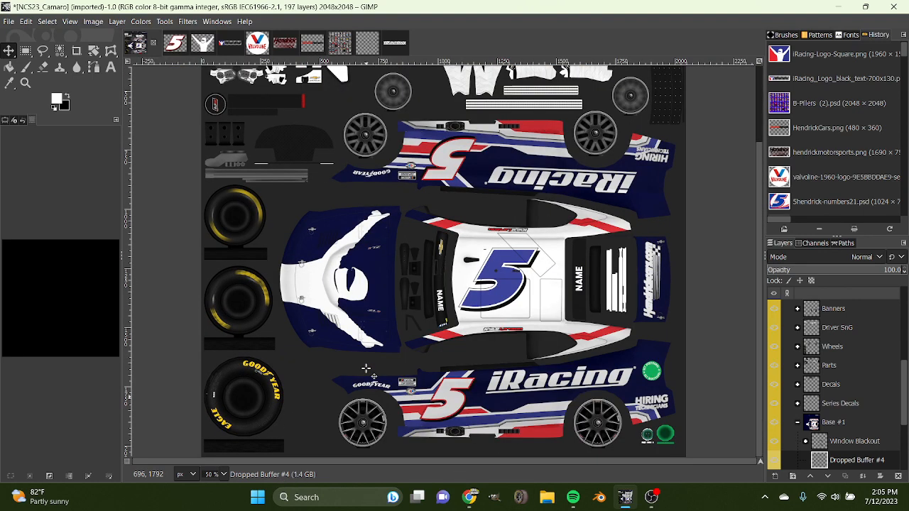
{"action": "scroll", "coordinate": [832, 382], "scroll_direction": "up", "scroll_amount": 3}
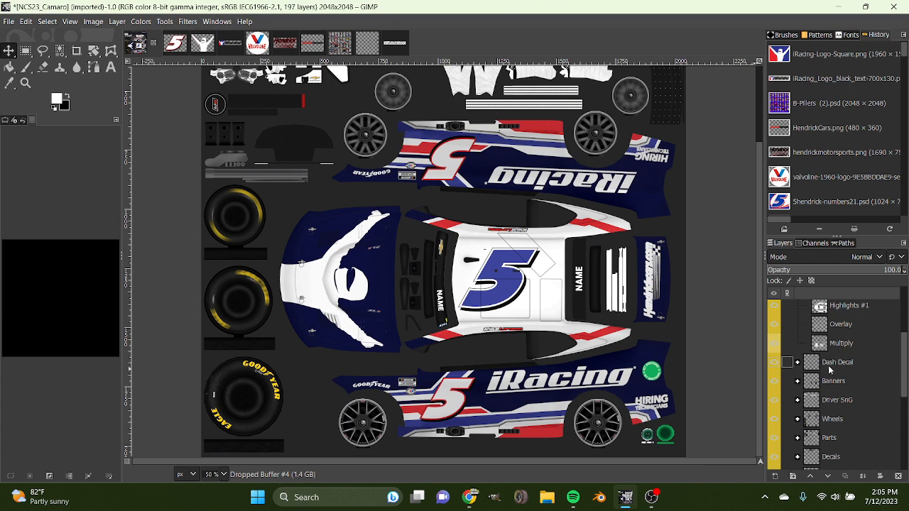
{"action": "left_click", "coordinate": [798, 381]}
{"action": "scroll", "coordinate": [798, 404], "scroll_direction": "down", "scroll_amount": 1}
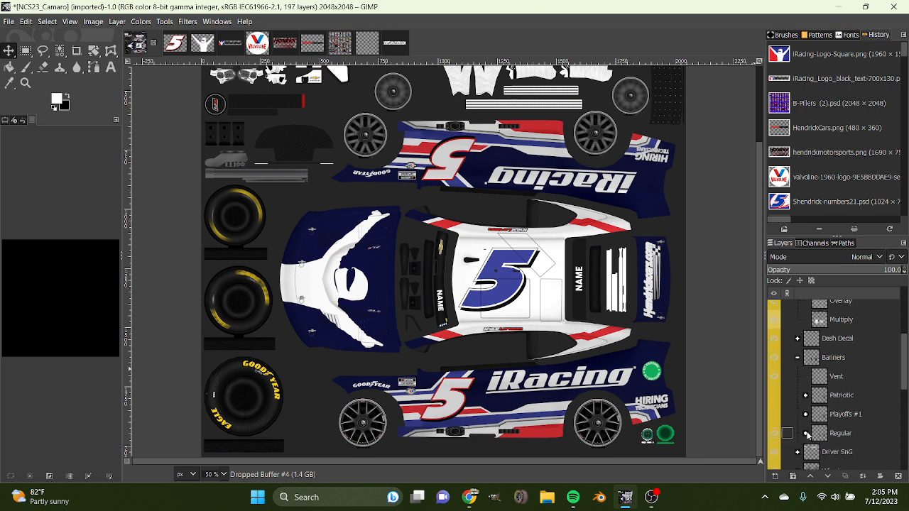
{"action": "left_click", "coordinate": [776, 436]}
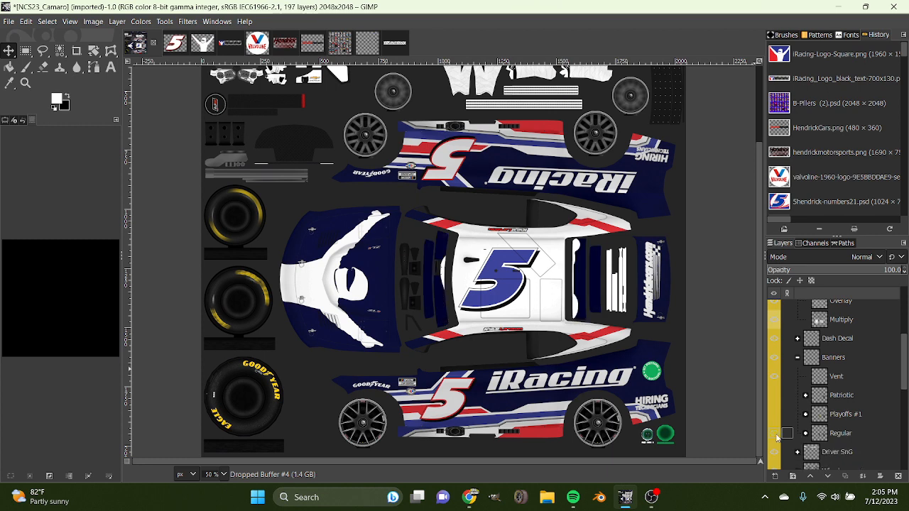
In the #5 HendrickCarsComConcept image, show the Banners group and hide Base #1 so only the driver-name banners are visible.
{"action": "left_click", "coordinate": [310, 48]}
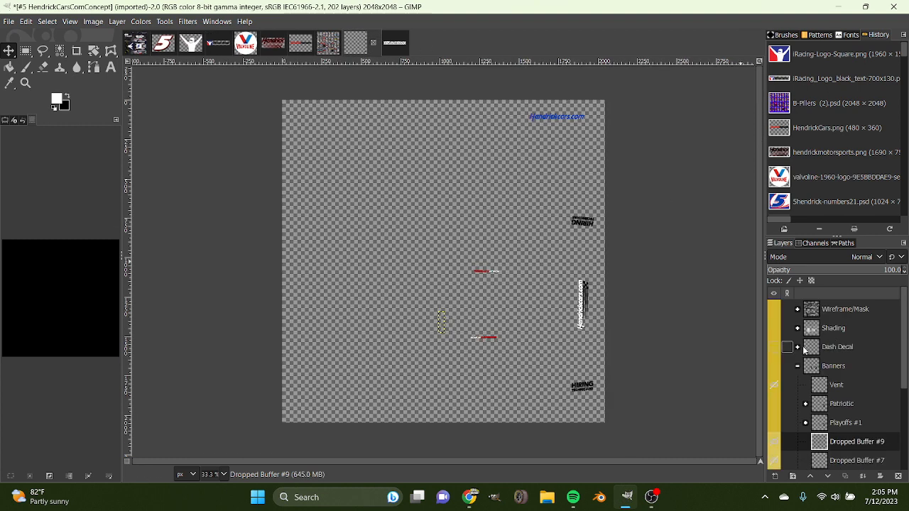
{"action": "left_click", "coordinate": [775, 366]}
{"action": "left_click", "coordinate": [797, 366]}
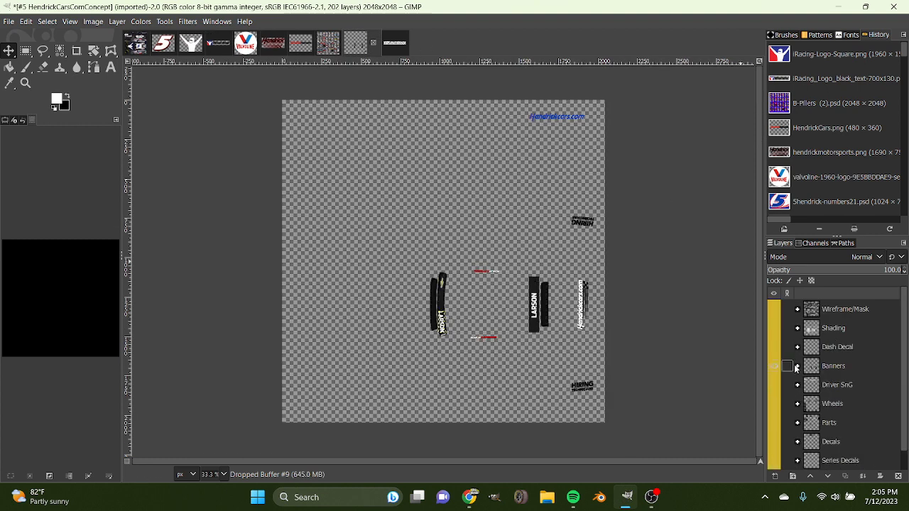
{"action": "left_click", "coordinate": [773, 462]}
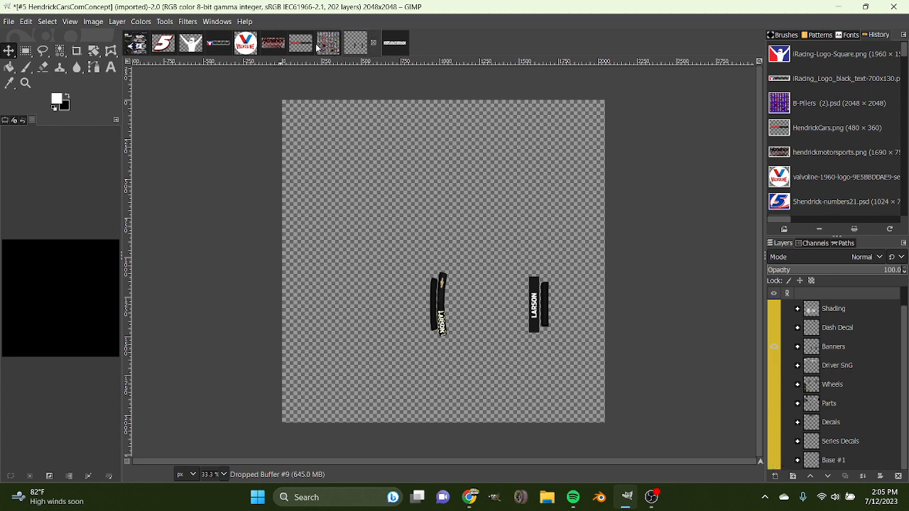
Copy the visible driver-name banners into the Camaro image's Banners group and collapse that group.
{"action": "left_click_drag", "start_coordinate": [352, 49], "coordinate": [853, 308]}
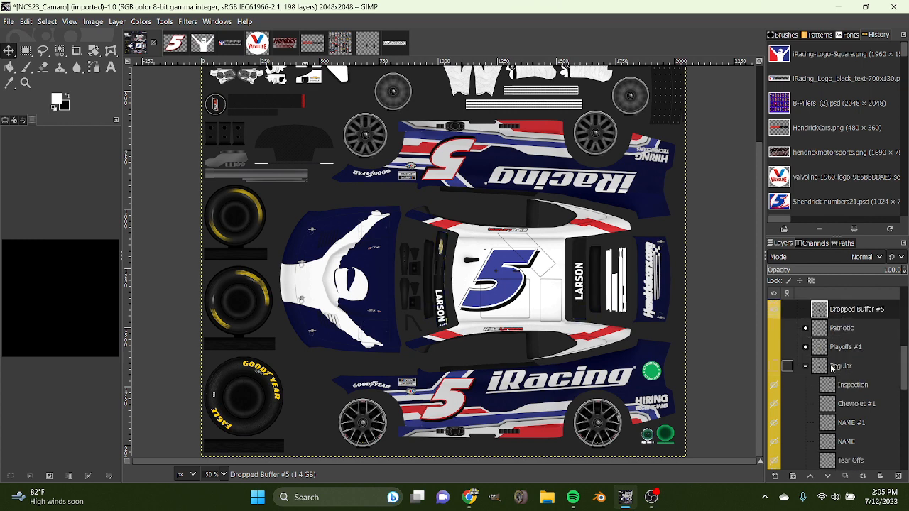
{"action": "scroll", "coordinate": [825, 343], "scroll_direction": "up", "scroll_amount": 2}
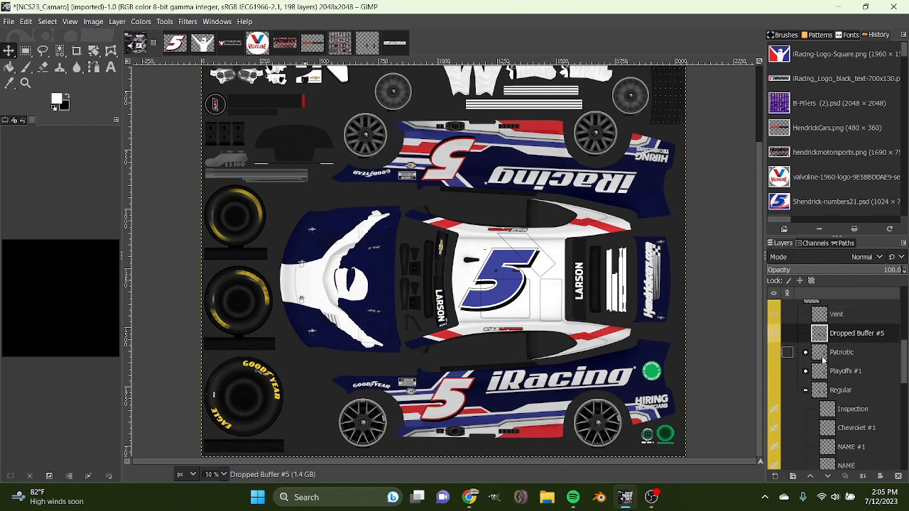
{"action": "left_click", "coordinate": [798, 345]}
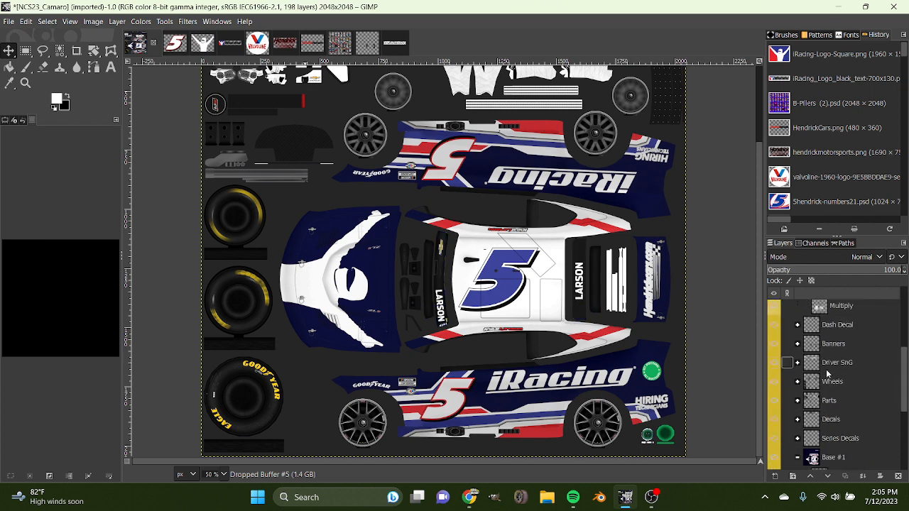
In the Base #1 group, merge Dropped Buffer #4, #2 and #1 down one after another into Dropped Buffer.
{"action": "scroll", "coordinate": [829, 402], "scroll_direction": "down", "scroll_amount": 4}
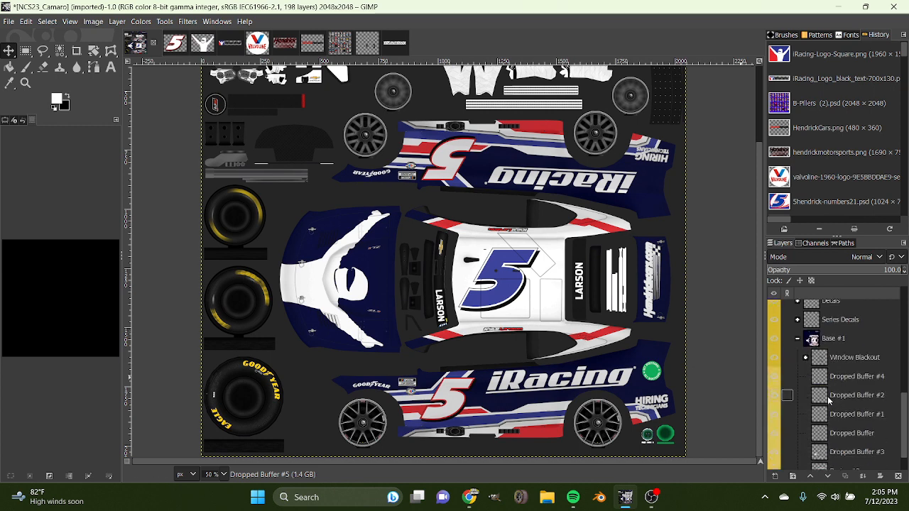
{"action": "left_click", "coordinate": [836, 424]}
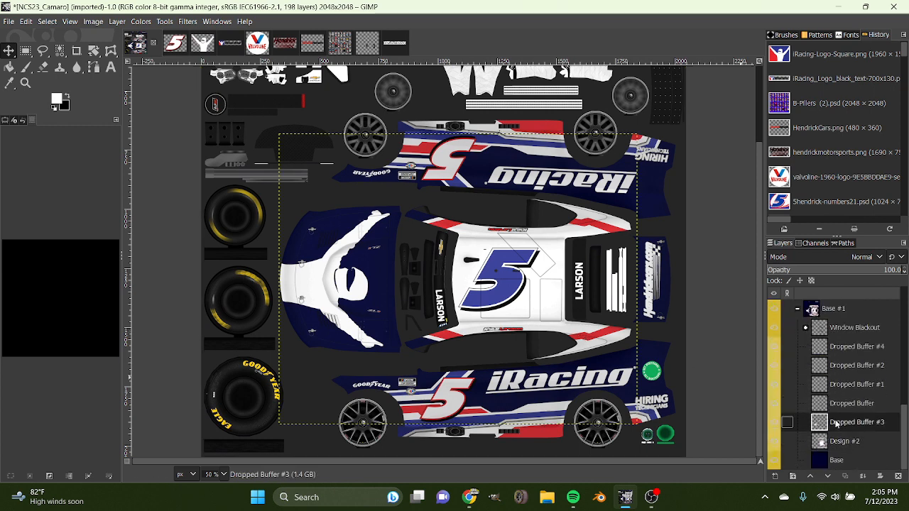
{"action": "right_click", "coordinate": [840, 343]}
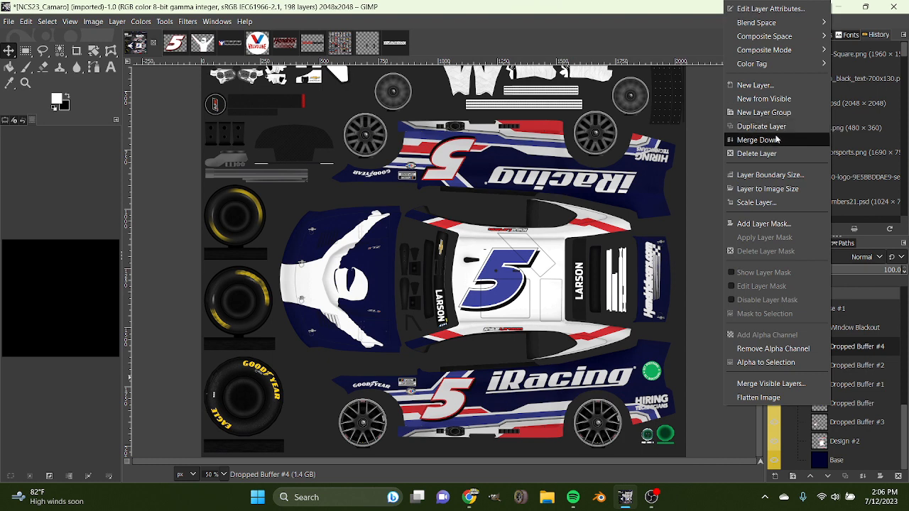
{"action": "left_click", "coordinate": [780, 138]}
{"action": "right_click", "coordinate": [855, 366]}
{"action": "left_click", "coordinate": [780, 142]}
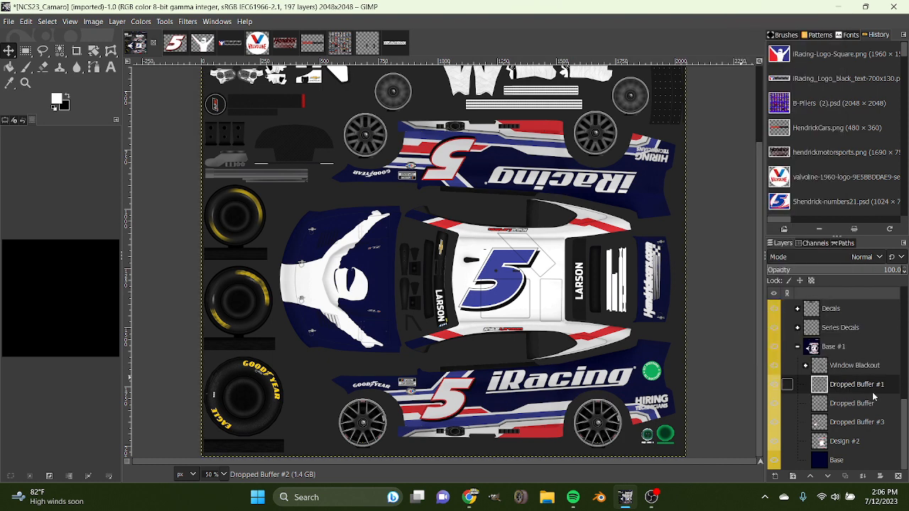
{"action": "right_click", "coordinate": [850, 395]}
{"action": "left_click", "coordinate": [774, 151]}
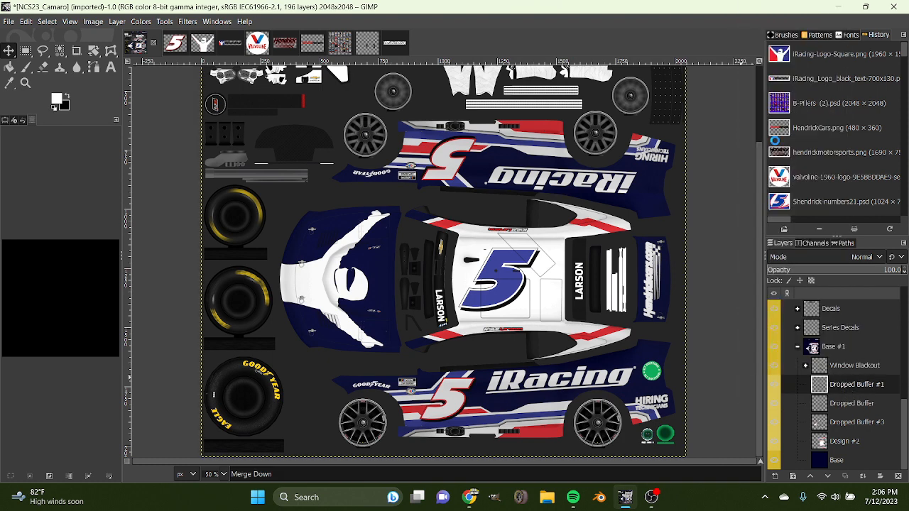
Merge Dropped Buffer down into Dropped Buffer #3 and erase the Hendrickcars.com lettering from the panel behind the rear window.
{"action": "right_click", "coordinate": [874, 409]}
{"action": "left_click", "coordinate": [776, 141]}
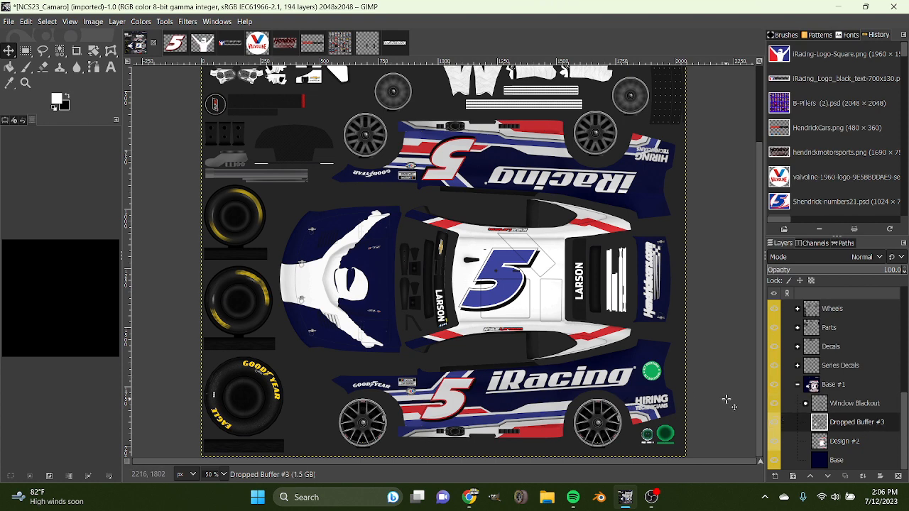
{"action": "scroll", "coordinate": [710, 390], "scroll_direction": "up", "scroll_amount": 3}
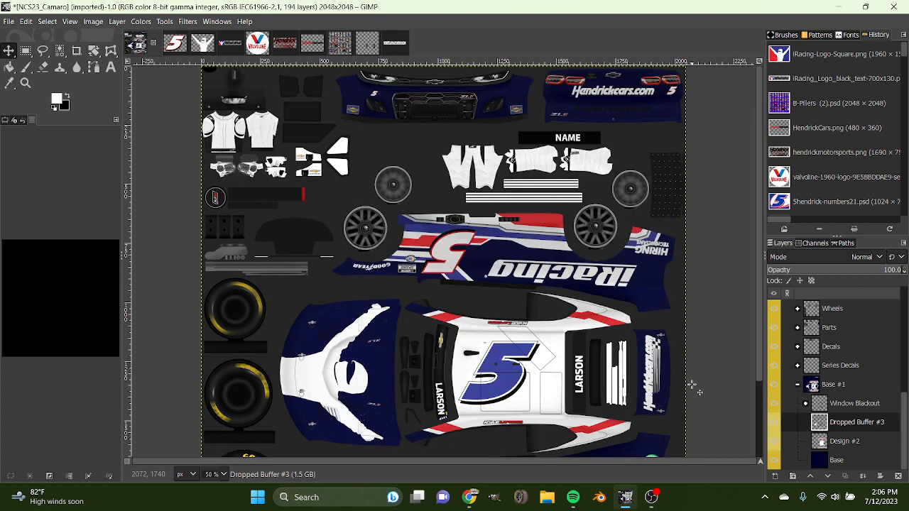
{"action": "scroll", "coordinate": [622, 295], "scroll_direction": "down", "scroll_amount": 3}
{"action": "scroll", "coordinate": [666, 272], "scroll_direction": "up", "scroll_amount": 3}
{"action": "scroll", "coordinate": [666, 273], "scroll_direction": "down", "scroll_amount": 3}
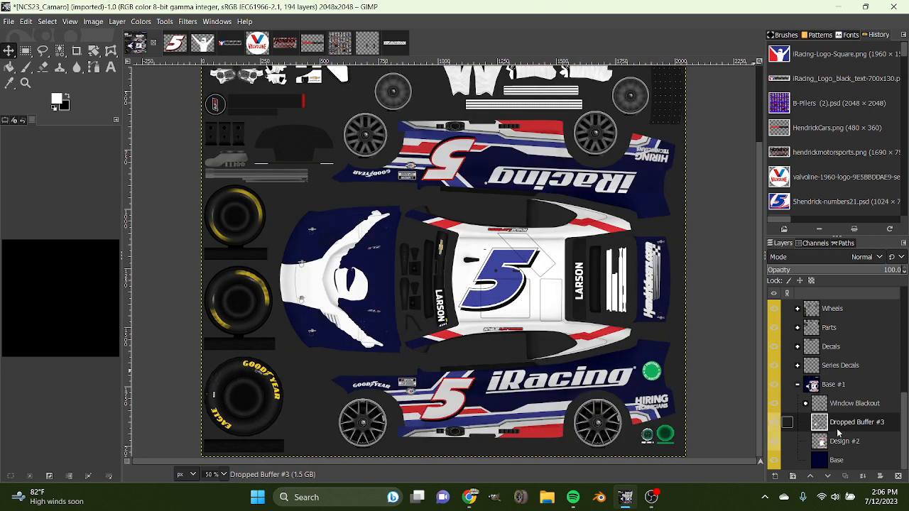
{"action": "left_click", "coordinate": [42, 67]}
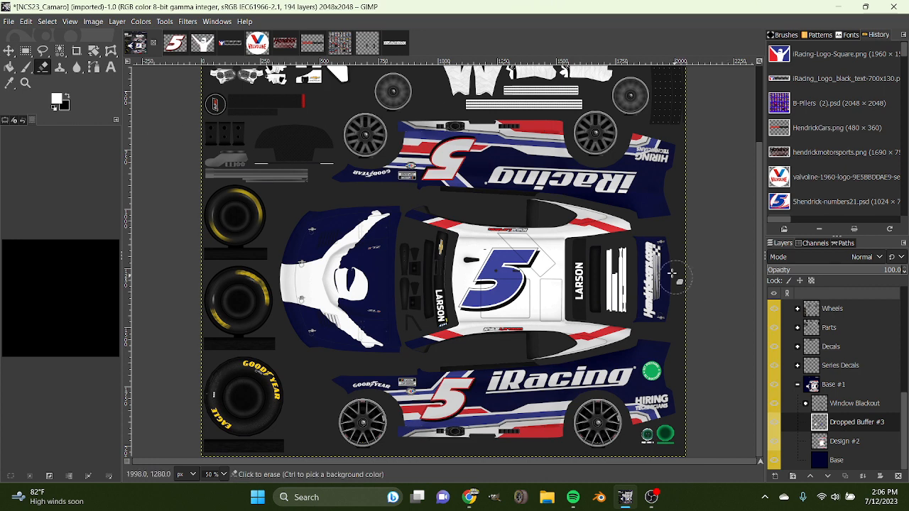
{"action": "left_click_drag", "start_coordinate": [651, 242], "coordinate": [653, 309]}
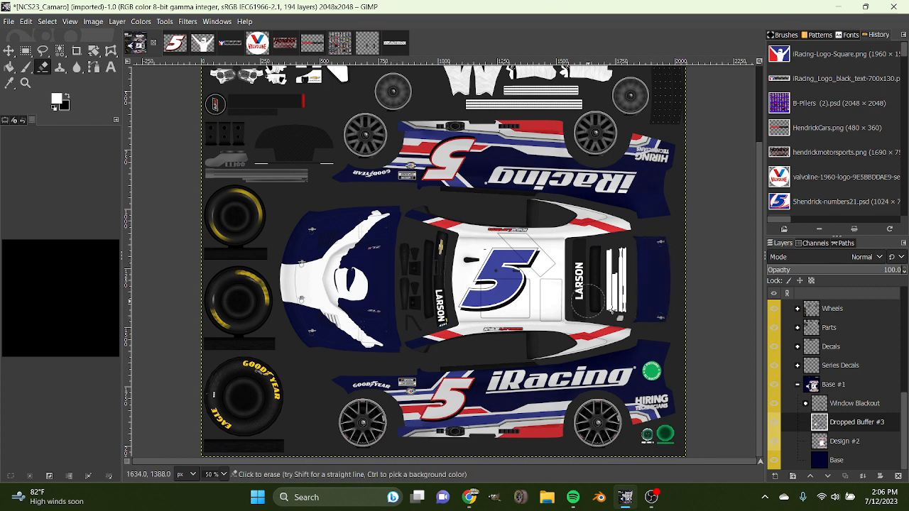
Select the decal outlines from Dropped Buffer #3's alpha, grow the selection with Design #2 active, and clear the selection.
{"action": "right_click", "coordinate": [836, 426]}
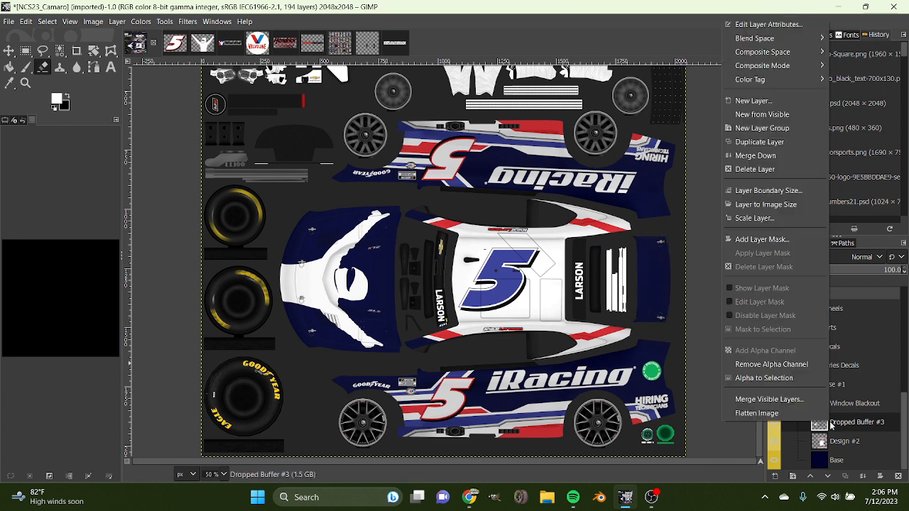
{"action": "left_click", "coordinate": [764, 378]}
{"action": "left_click", "coordinate": [865, 445]}
{"action": "right_click", "coordinate": [637, 349]}
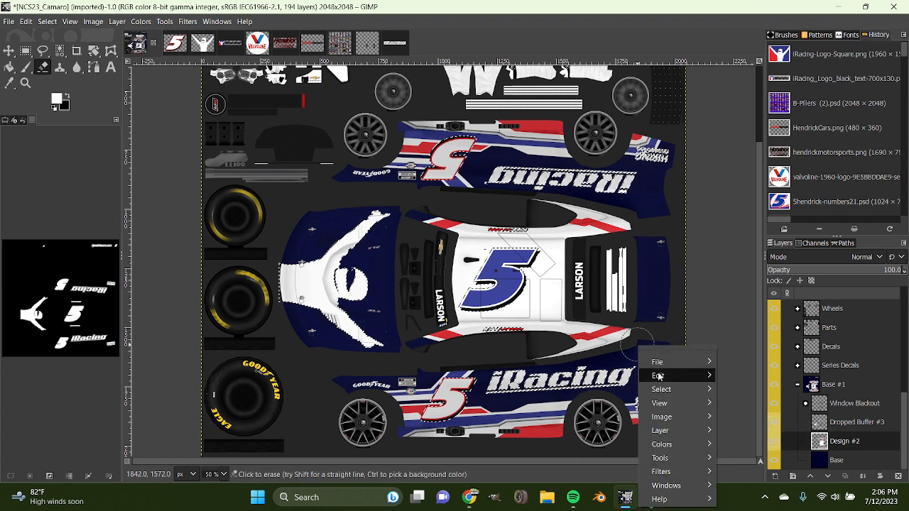
{"action": "mouse_move", "coordinate": [674, 389]}
{"action": "left_click", "coordinate": [738, 399]}
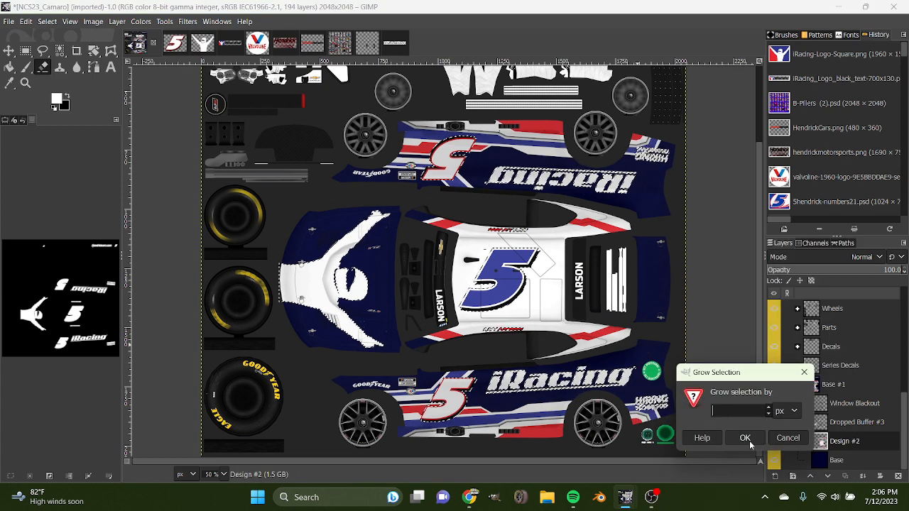
{"action": "left_click", "coordinate": [746, 439]}
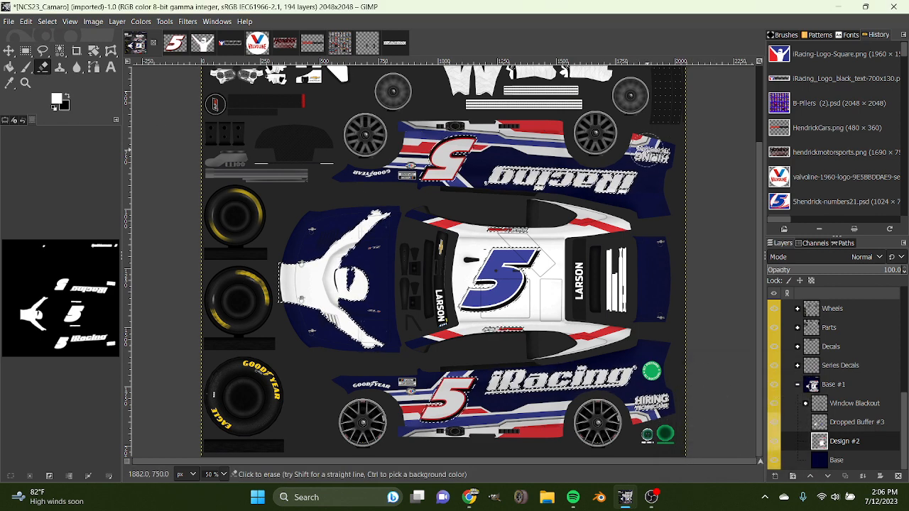
{"action": "key", "text": "ctrl+shift+a"}
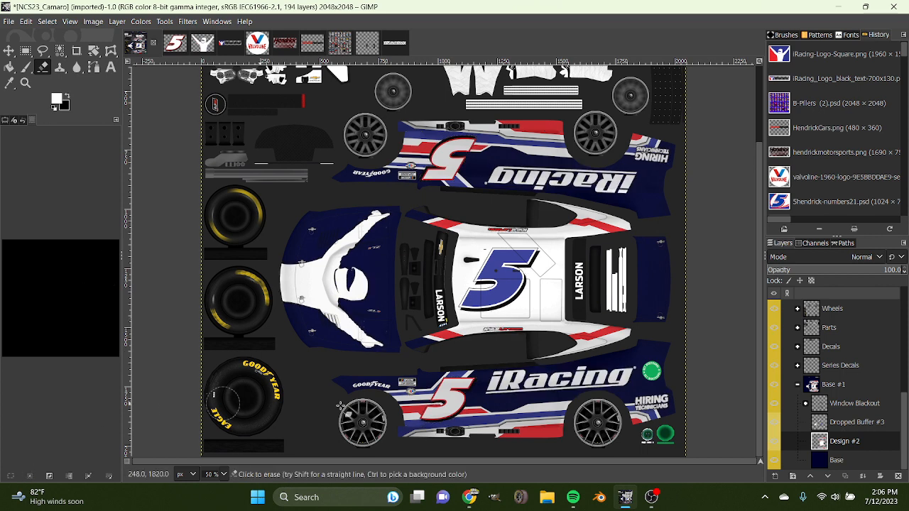
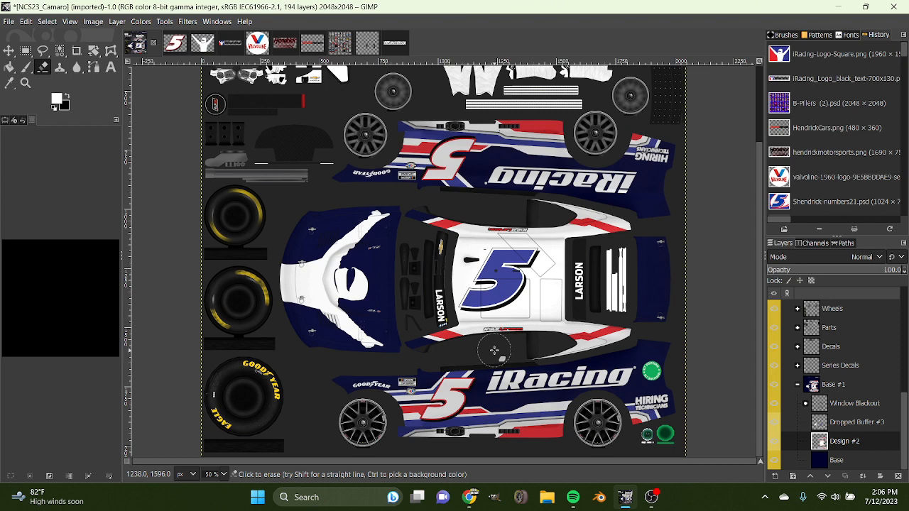
{"action": "scroll", "coordinate": [214, 473], "scroll_direction": "up", "scroll_amount": 1}
{"action": "scroll", "coordinate": [344, 430], "scroll_direction": "down", "scroll_amount": 5}
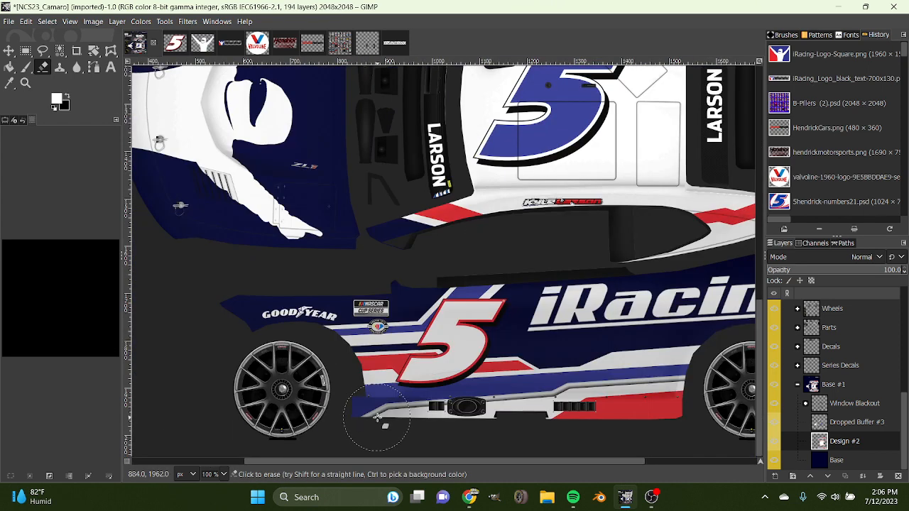
{"action": "left_click_drag", "start_coordinate": [469, 460], "coordinate": [685, 465]}
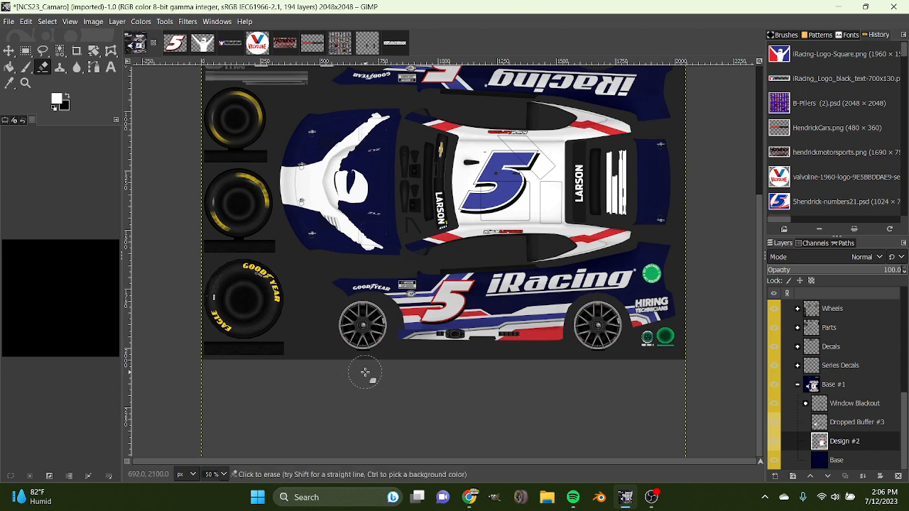
{"action": "scroll", "coordinate": [364, 374], "scroll_direction": "up", "scroll_amount": 5}
{"action": "scroll", "coordinate": [364, 375], "scroll_direction": "down", "scroll_amount": 2}
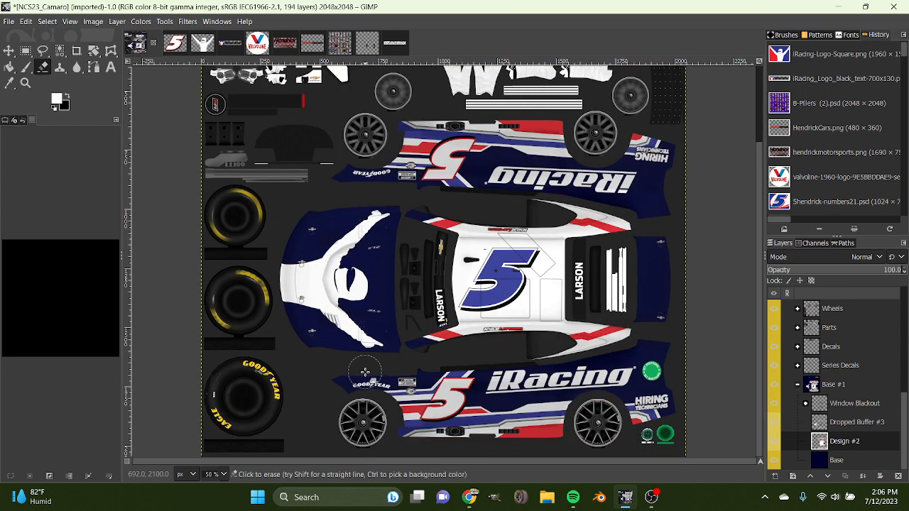
{"action": "scroll", "coordinate": [364, 372], "scroll_direction": "up", "scroll_amount": 2}
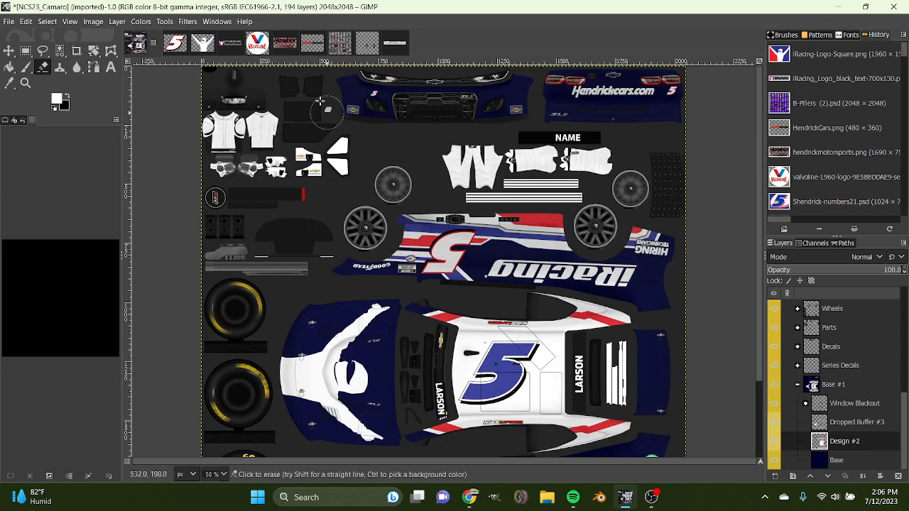
In the HendrickCars image, select the logo from its alpha and fill the lettering with white.
{"action": "left_click", "coordinate": [302, 43]}
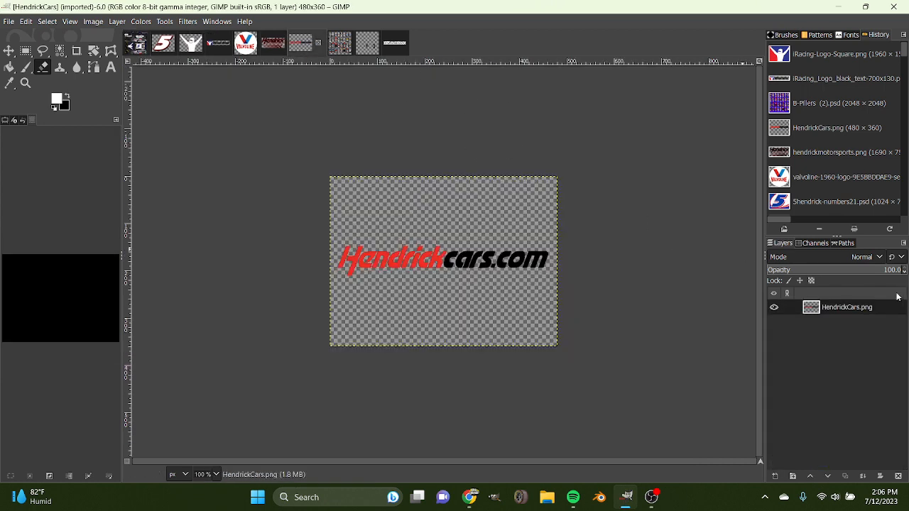
{"action": "right_click", "coordinate": [867, 308]}
{"action": "left_click", "coordinate": [792, 362]}
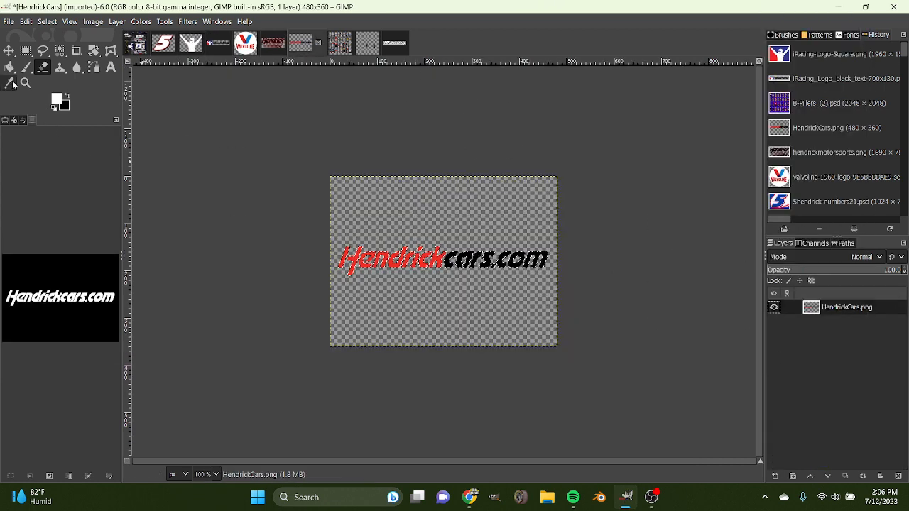
{"action": "key", "text": "shift+b"}
{"action": "left_click", "coordinate": [445, 258]}
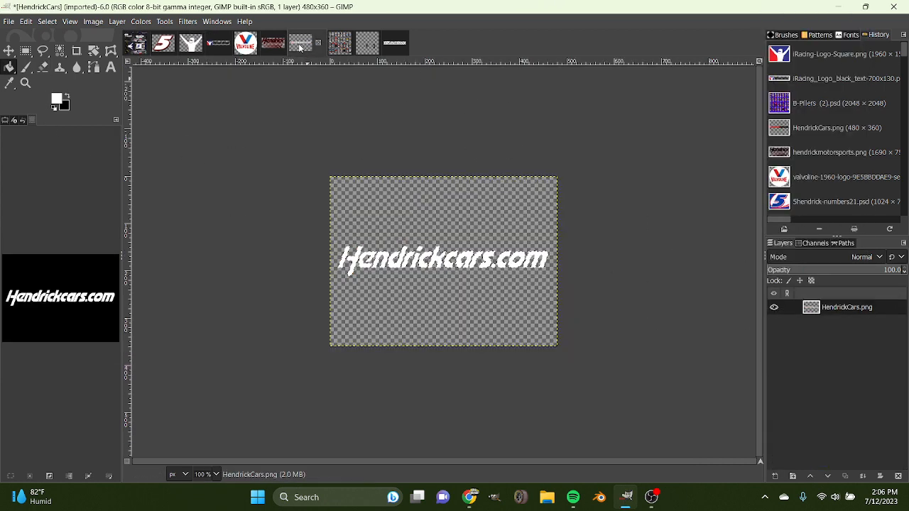
Copy the white Hendrickcars.com logo into the Camaro image's Base #1 group and rotate it by -90 degrees.
{"action": "left_click_drag", "start_coordinate": [302, 42], "coordinate": [833, 428]}
{"action": "key", "text": "shift+r"}
{"action": "left_click", "coordinate": [517, 304]}
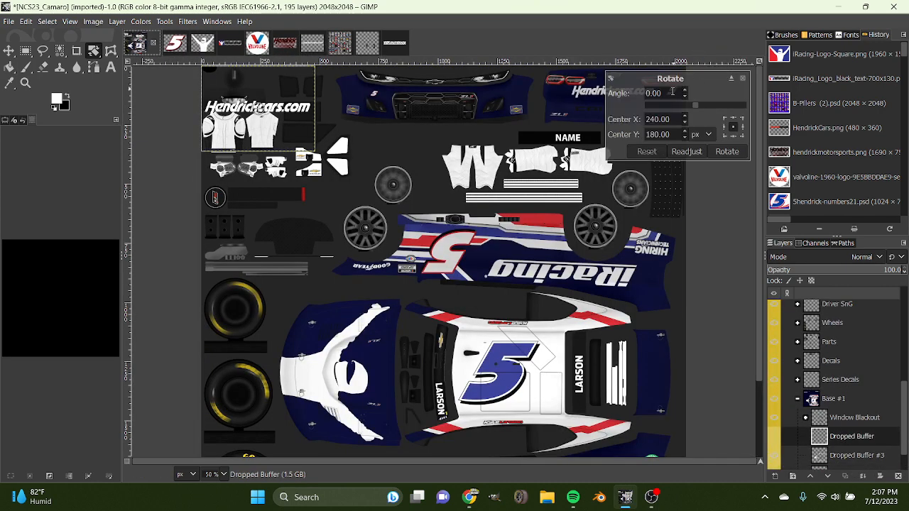
{"action": "left_click", "coordinate": [661, 106]}
{"action": "left_click", "coordinate": [662, 107]}
{"action": "left_click", "coordinate": [661, 106]}
{"action": "left_click", "coordinate": [662, 107]}
{"action": "left_click", "coordinate": [661, 106]}
{"action": "left_click", "coordinate": [661, 107]}
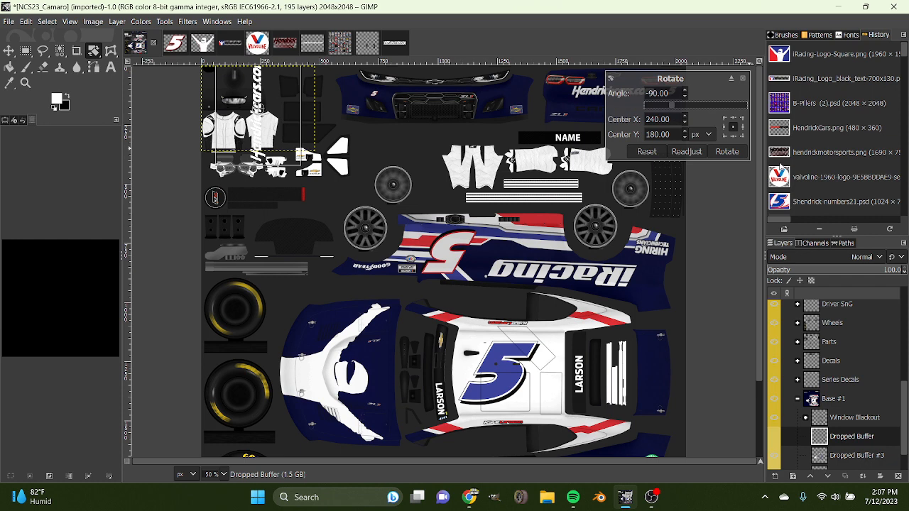
{"action": "left_click", "coordinate": [723, 152]}
Move the Hendrickcars.com logo onto the navy rear deck panel and scale it down to fit the panel.
{"action": "left_click", "coordinate": [9, 52]}
{"action": "left_click_drag", "start_coordinate": [245, 109], "coordinate": [661, 284]}
{"action": "scroll", "coordinate": [320, 156], "scroll_direction": "down", "scroll_amount": 3}
{"action": "key", "text": "shift+s"}
{"action": "left_click", "coordinate": [655, 287]}
{"action": "left_click", "coordinate": [726, 142]}
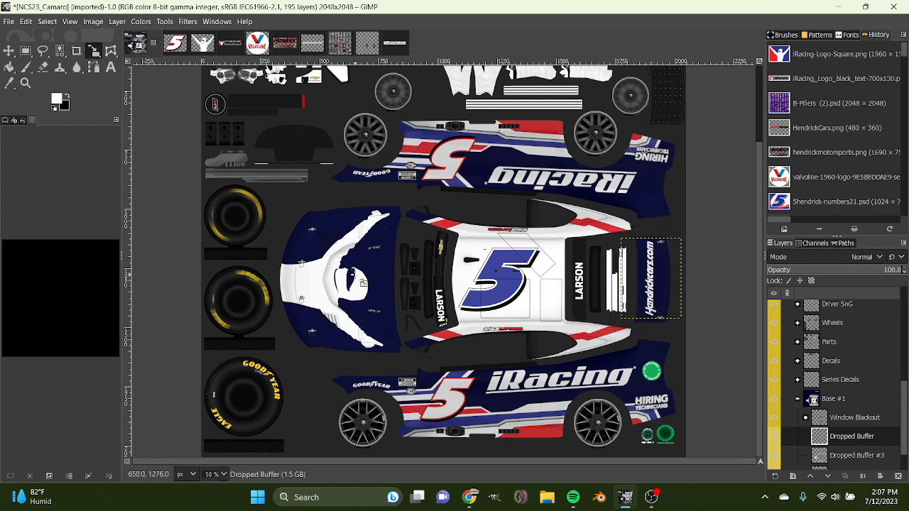
In the iRacing_Logo image, select the white lettering from its alpha and fill it with the stripe red.
{"action": "scroll", "coordinate": [362, 282], "scroll_direction": "up", "scroll_amount": 3}
{"action": "left_click", "coordinate": [238, 47]}
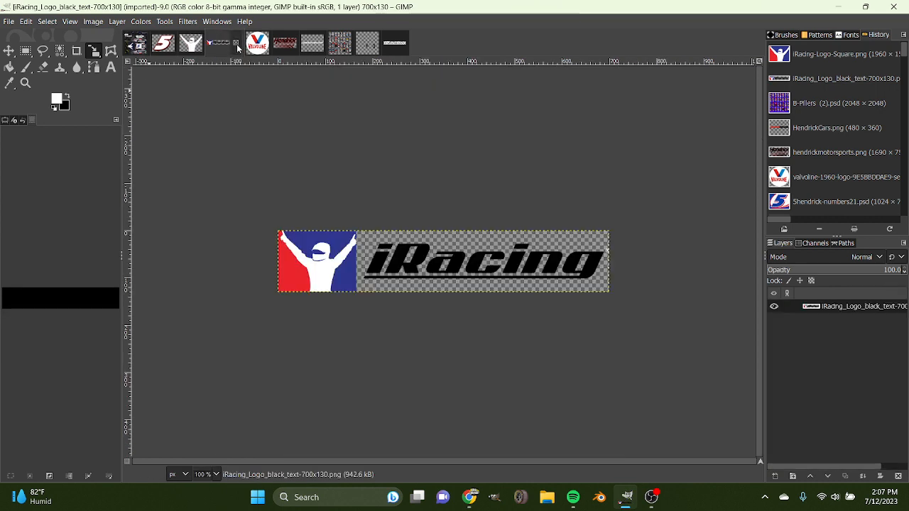
{"action": "left_click", "coordinate": [390, 45]}
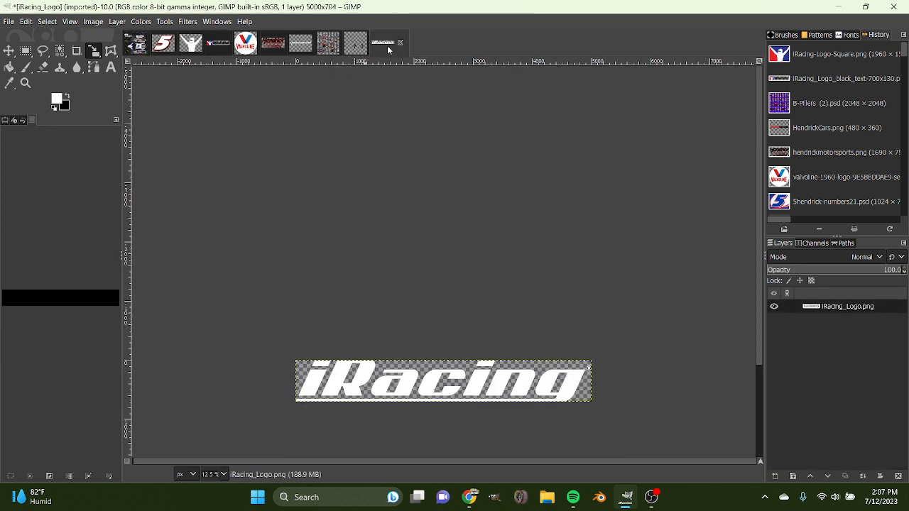
{"action": "right_click", "coordinate": [855, 306]}
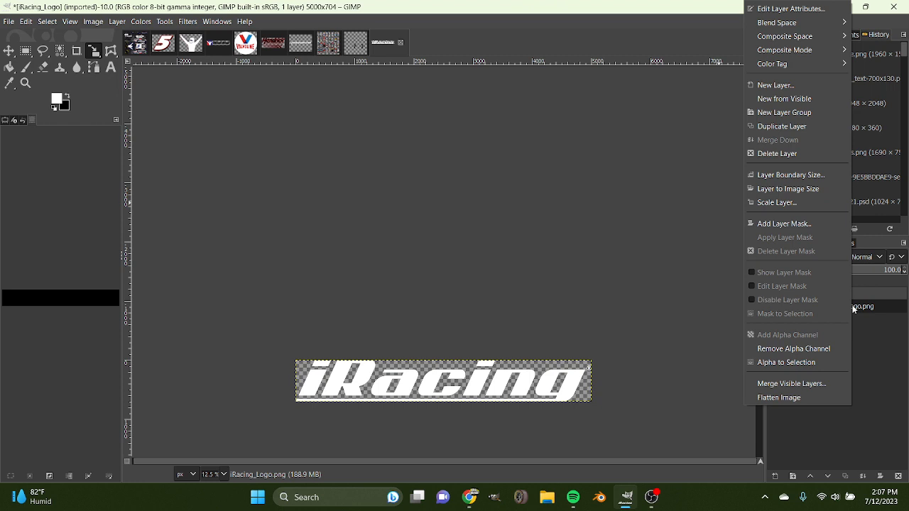
{"action": "left_click", "coordinate": [788, 361]}
{"action": "left_click", "coordinate": [57, 99]}
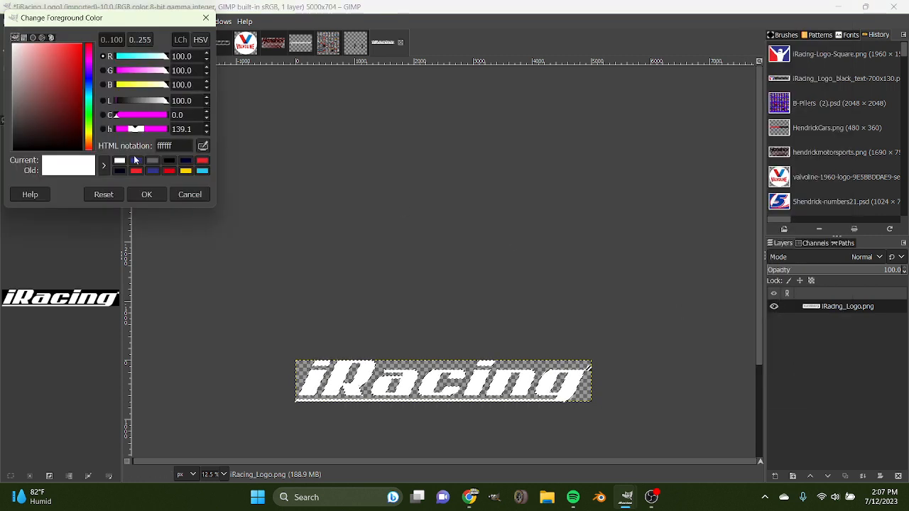
{"action": "left_click", "coordinate": [202, 161]}
{"action": "left_click", "coordinate": [158, 190]}
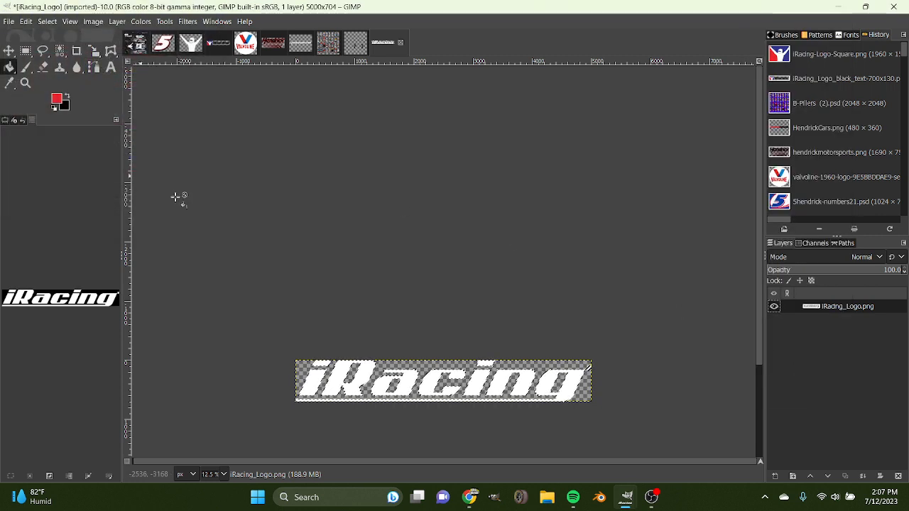
{"action": "left_click", "coordinate": [412, 375]}
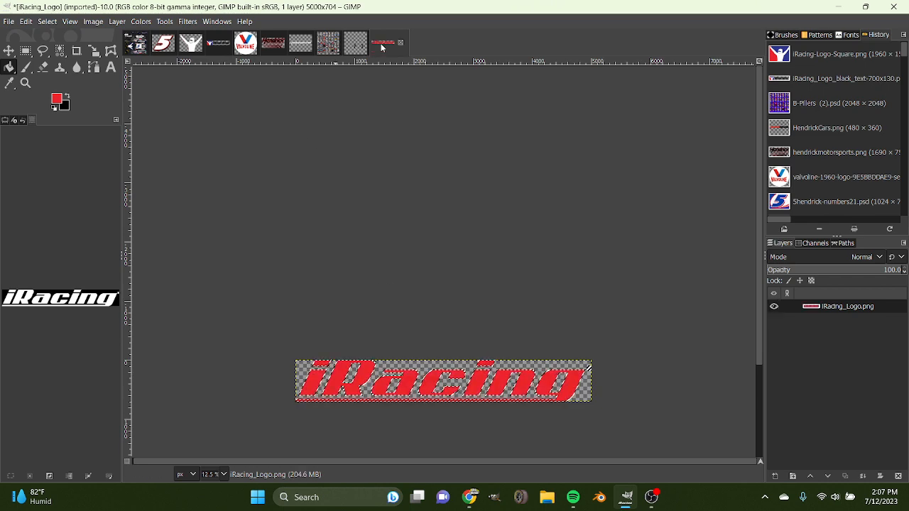
Copy the red iRacing logo into the Camaro image's Base #1 group and rotate it by -90 degrees.
{"action": "left_click", "coordinate": [159, 44]}
{"action": "left_click_drag", "start_coordinate": [148, 54], "coordinate": [848, 452]}
{"action": "key", "text": "shift+r"}
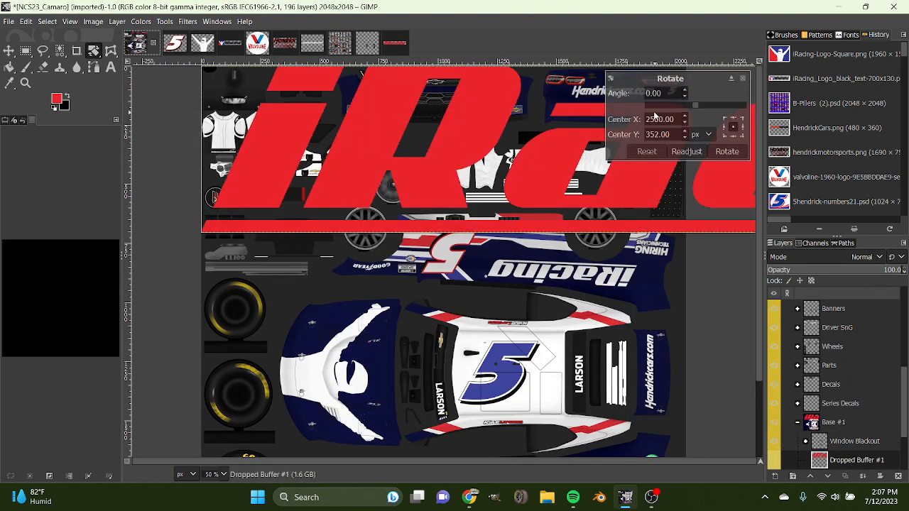
{"action": "left_click", "coordinate": [653, 106]}
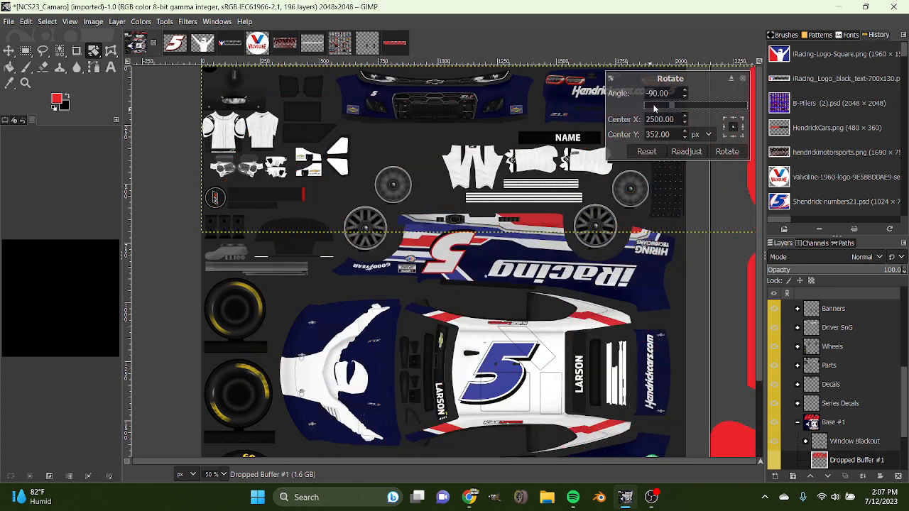
{"action": "left_click", "coordinate": [735, 154]}
Place the red iRacing logo along the rear edge of the white roof and scale it to 46 × 324 pixels.
{"action": "left_click", "coordinate": [9, 51]}
{"action": "left_click_drag", "start_coordinate": [644, 225], "coordinate": [357, 394]}
{"action": "key", "text": "shift+s"}
{"action": "left_click_drag", "start_coordinate": [583, 317], "coordinate": [551, 370]}
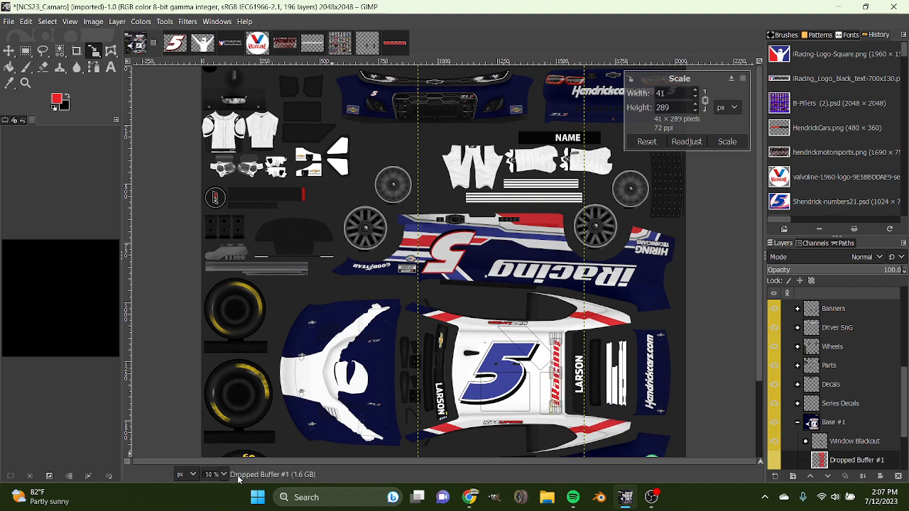
{"action": "scroll", "coordinate": [223, 471], "scroll_direction": "up", "scroll_amount": 1}
{"action": "scroll", "coordinate": [557, 418], "scroll_direction": "down", "scroll_amount": 3}
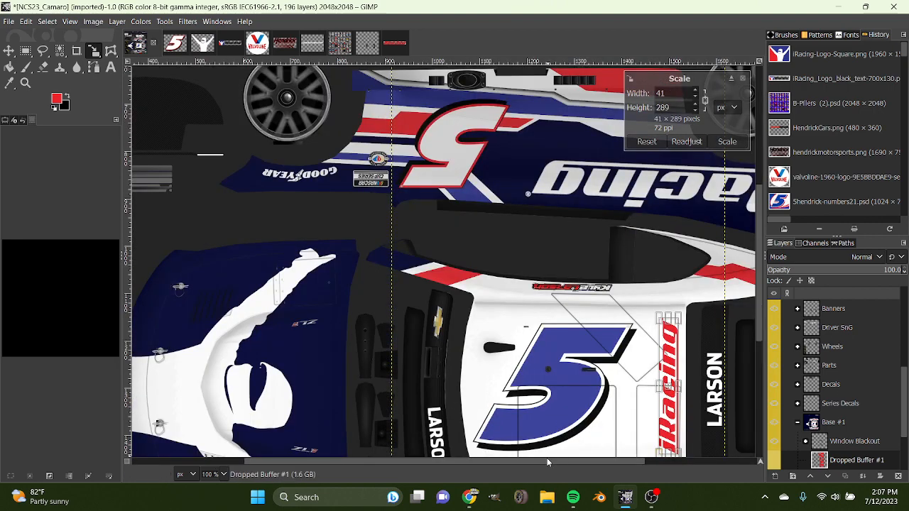
{"action": "left_click_drag", "start_coordinate": [547, 461], "coordinate": [595, 460]}
{"action": "scroll", "coordinate": [674, 394], "scroll_direction": "down", "scroll_amount": 5}
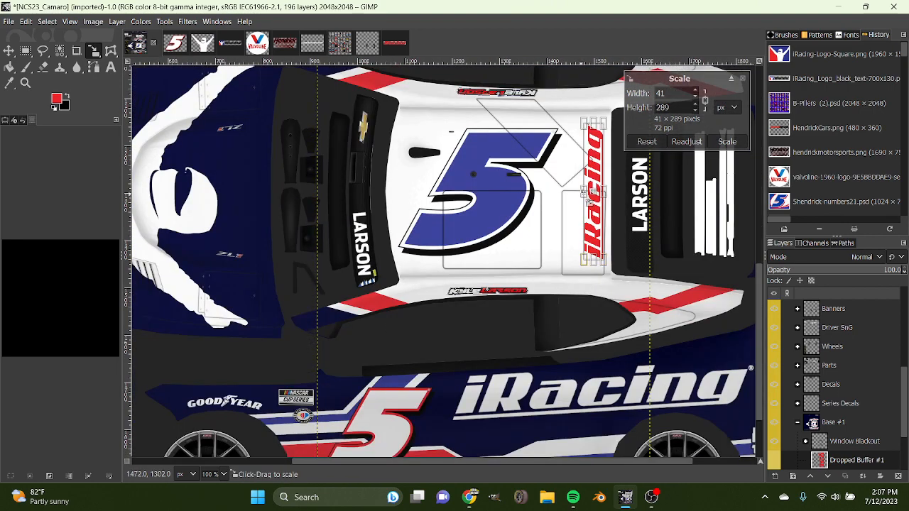
{"action": "left_click_drag", "start_coordinate": [581, 192], "coordinate": [583, 194]}
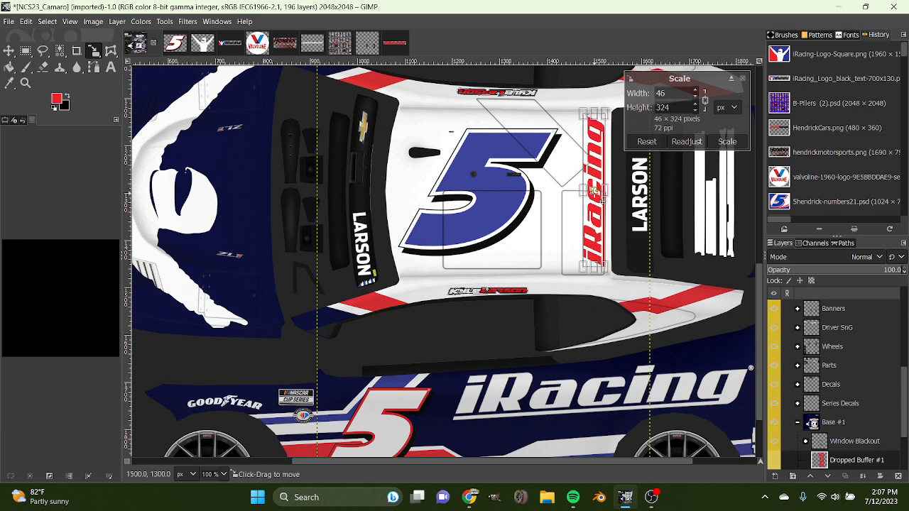
{"action": "left_click", "coordinate": [728, 142]}
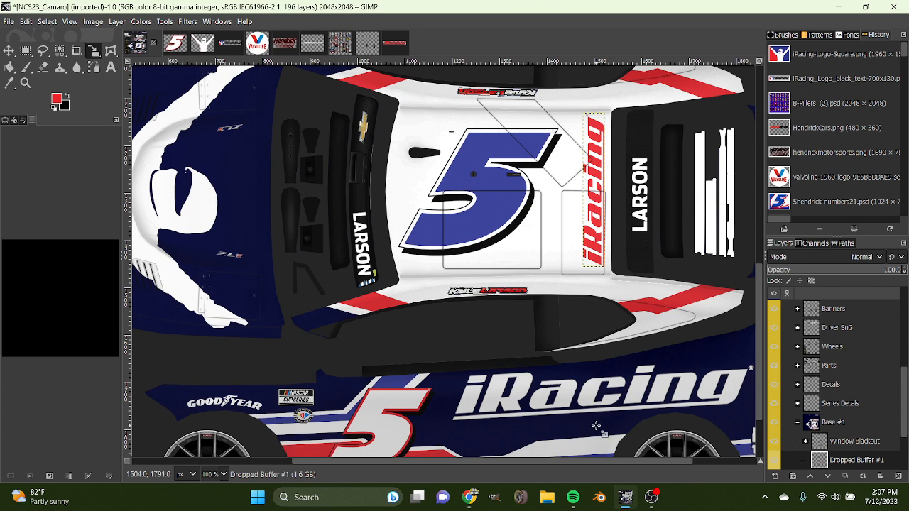
Merge Dropped Buffer #1 down into Dropped Buffer, and merge that layer down into Dropped Buffer #3.
{"action": "scroll", "coordinate": [869, 435], "scroll_direction": "down", "scroll_amount": 2}
{"action": "left_click", "coordinate": [869, 434]}
{"action": "scroll", "coordinate": [865, 424], "scroll_direction": "down", "scroll_amount": 1}
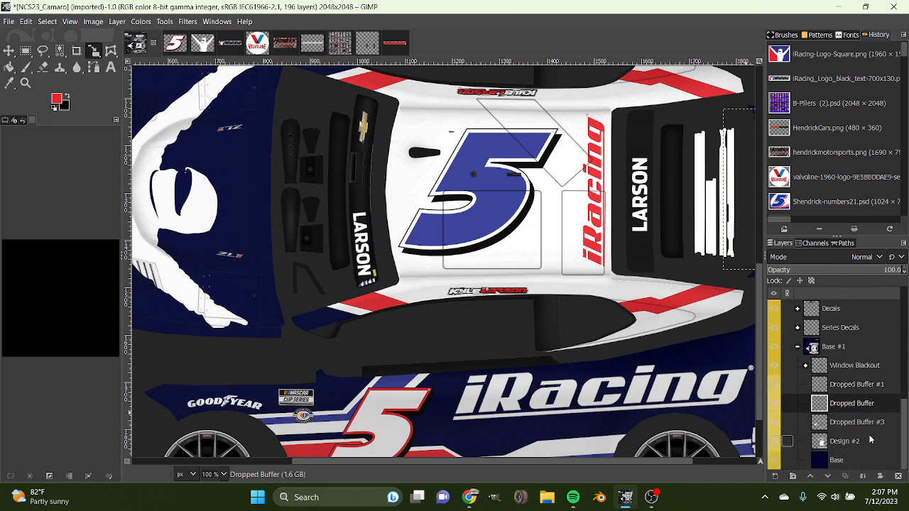
{"action": "right_click", "coordinate": [854, 387]}
{"action": "left_click", "coordinate": [785, 139]}
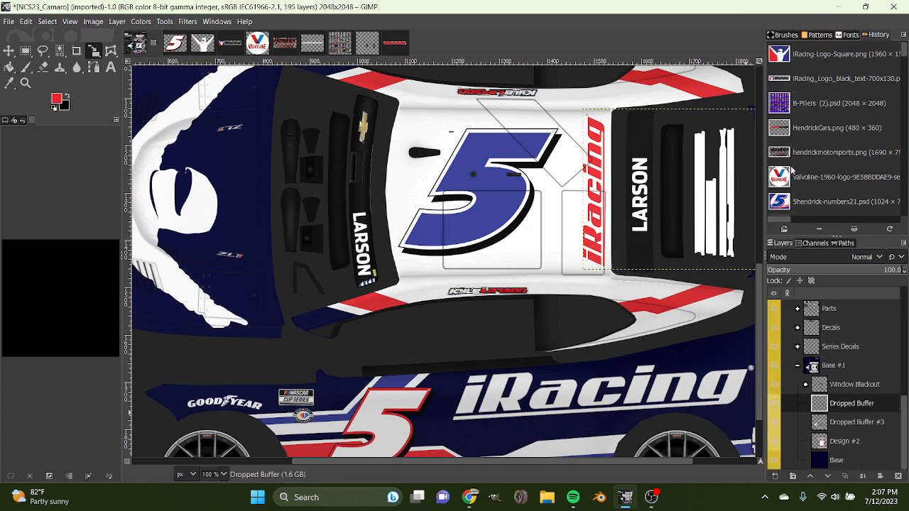
{"action": "right_click", "coordinate": [846, 402]}
{"action": "left_click", "coordinate": [785, 139]}
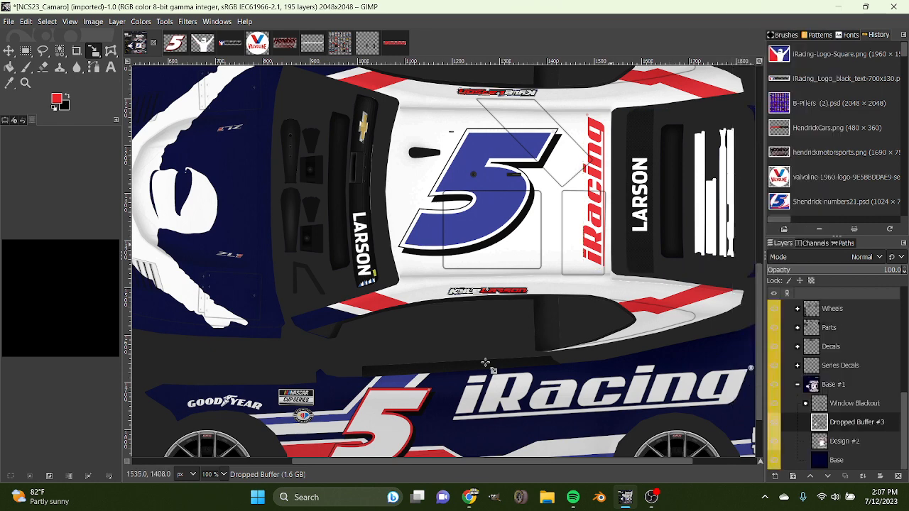
Add a new transparent layer named Design directly above Design #2.
{"action": "scroll", "coordinate": [204, 474], "scroll_direction": "down", "scroll_amount": 1}
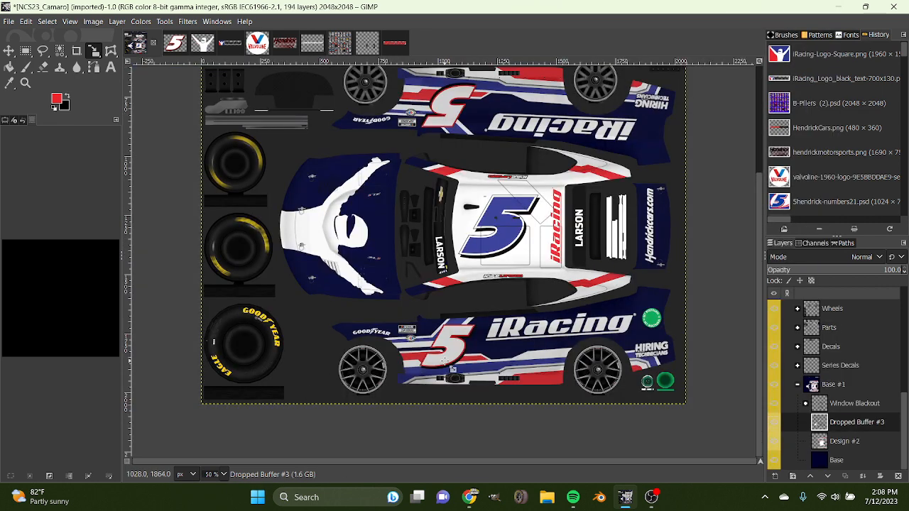
{"action": "left_click", "coordinate": [856, 441]}
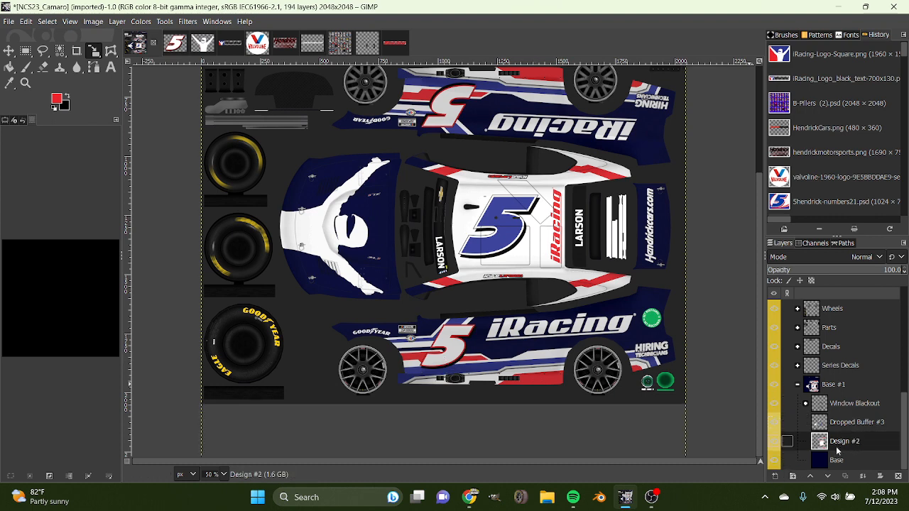
{"action": "left_click", "coordinate": [775, 477]}
{"action": "key", "text": "Return"}
{"action": "scroll", "coordinate": [309, 146], "scroll_direction": "up", "scroll_amount": 4}
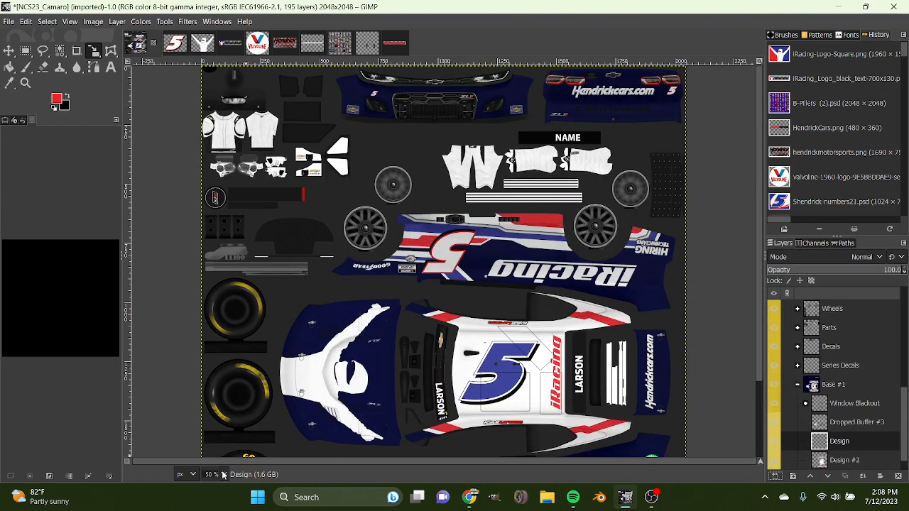
Set the foreground colour to white (ffffff) and outline the lower left part of the front bumper, from its outer edge to the grille, with Free Select.
{"action": "key", "text": "1"}
{"action": "scroll", "coordinate": [288, 266], "scroll_direction": "up", "scroll_amount": 5}
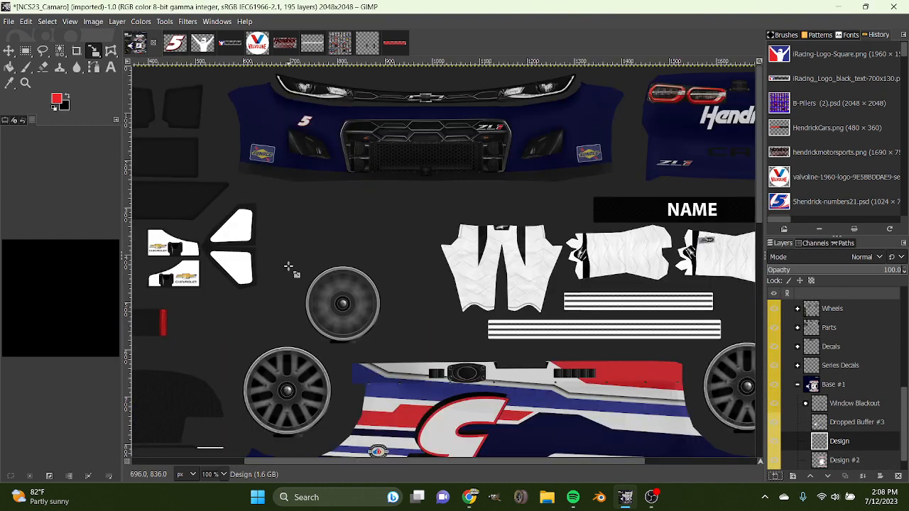
{"action": "left_click", "coordinate": [58, 101]}
{"action": "left_click", "coordinate": [140, 170]}
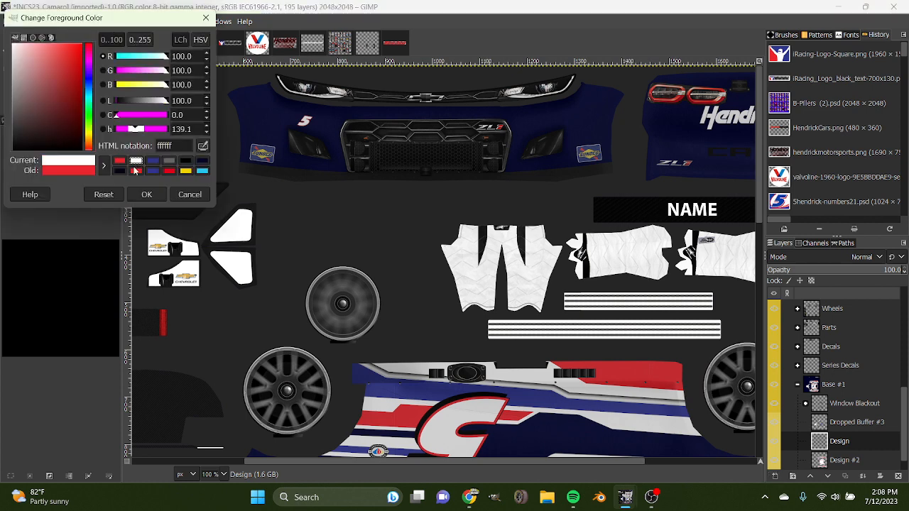
{"action": "left_click", "coordinate": [145, 198]}
{"action": "left_click", "coordinate": [39, 50]}
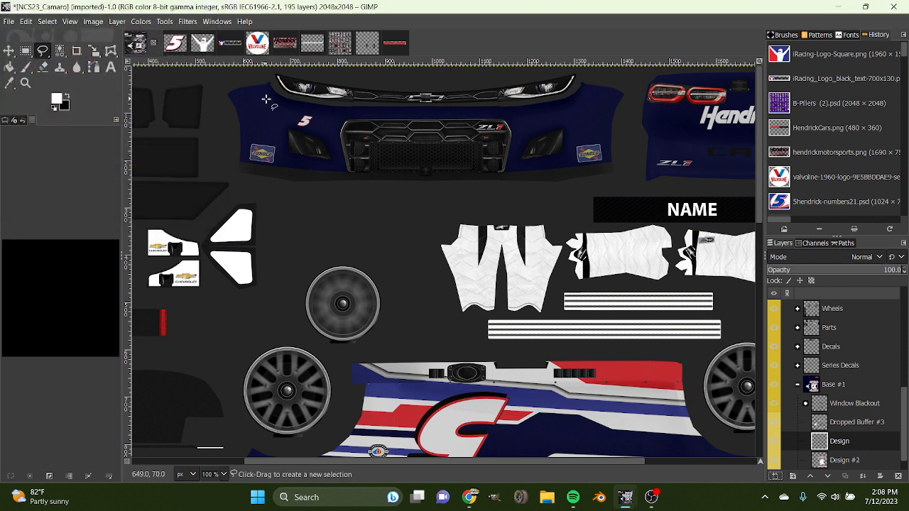
{"action": "left_click", "coordinate": [226, 99]}
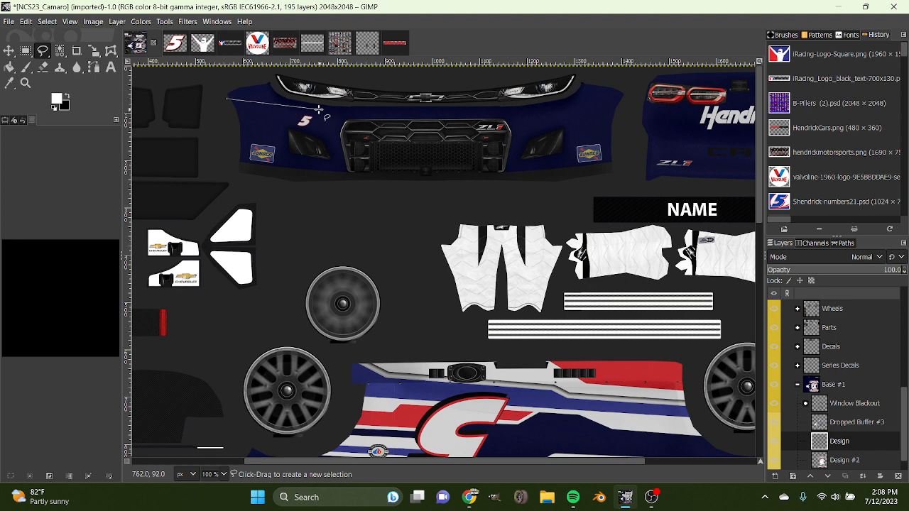
{"action": "left_click", "coordinate": [293, 133]}
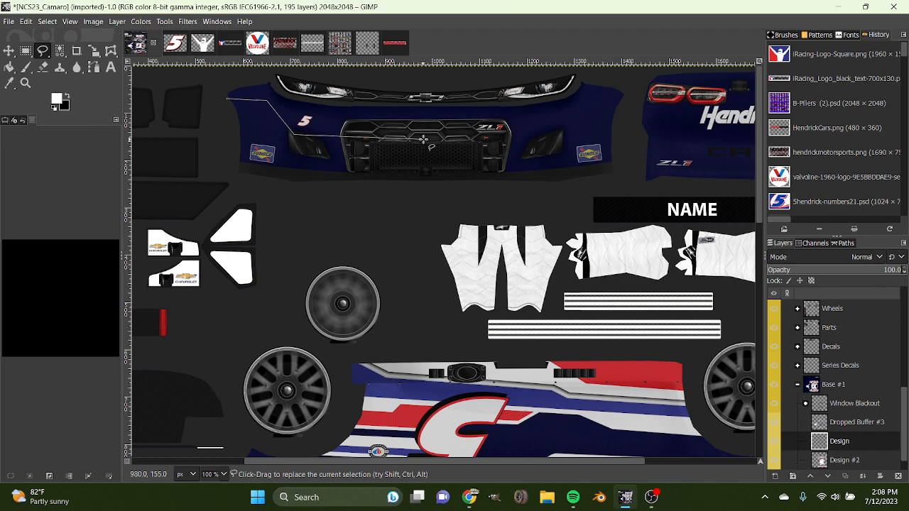
{"action": "left_click", "coordinate": [424, 138]}
{"action": "scroll", "coordinate": [402, 196], "scroll_direction": "down", "scroll_amount": 7}
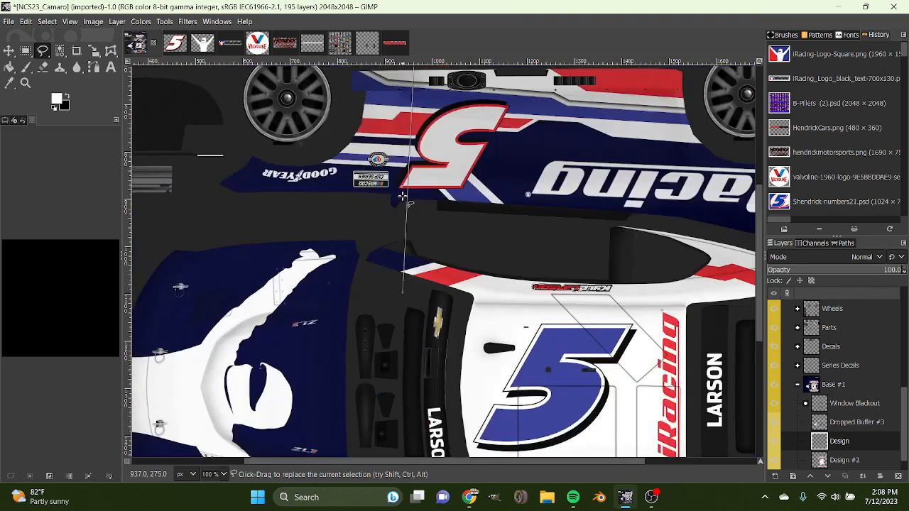
{"action": "scroll", "coordinate": [402, 196], "scroll_direction": "up", "scroll_amount": 7}
{"action": "left_click", "coordinate": [374, 199]}
{"action": "left_click", "coordinate": [217, 185]}
{"action": "left_click", "coordinate": [226, 98]}
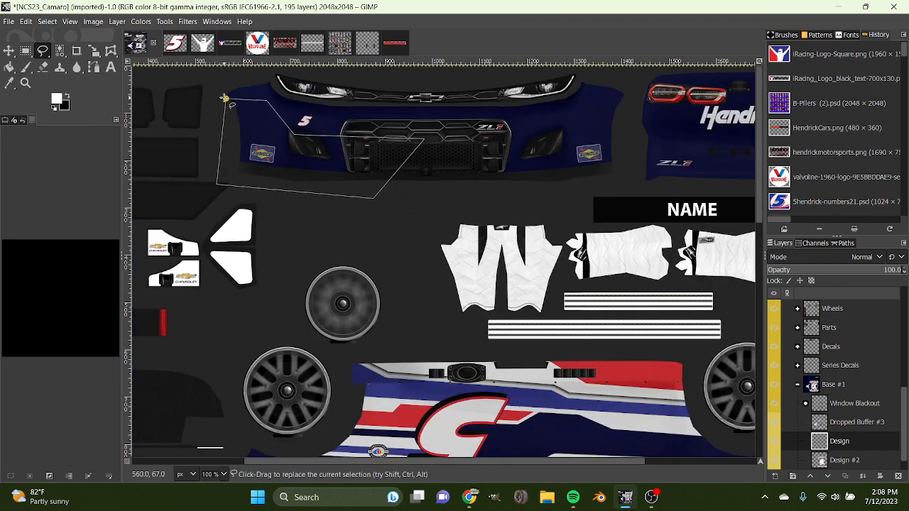
Fill the selected lower bumper area with white on the Design layer and clear the selection.
{"action": "key", "text": "shift+b"}
{"action": "left_click", "coordinate": [343, 171]}
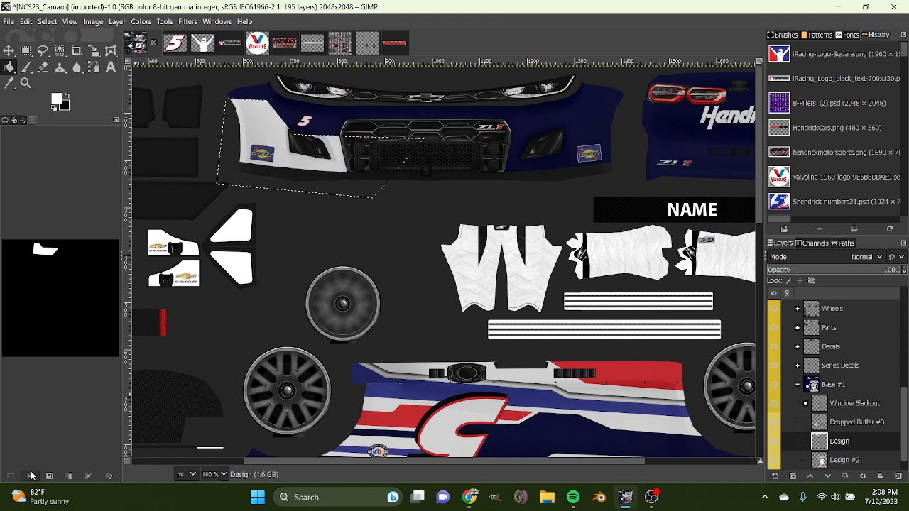
{"action": "key", "text": "ctrl+shift+a"}
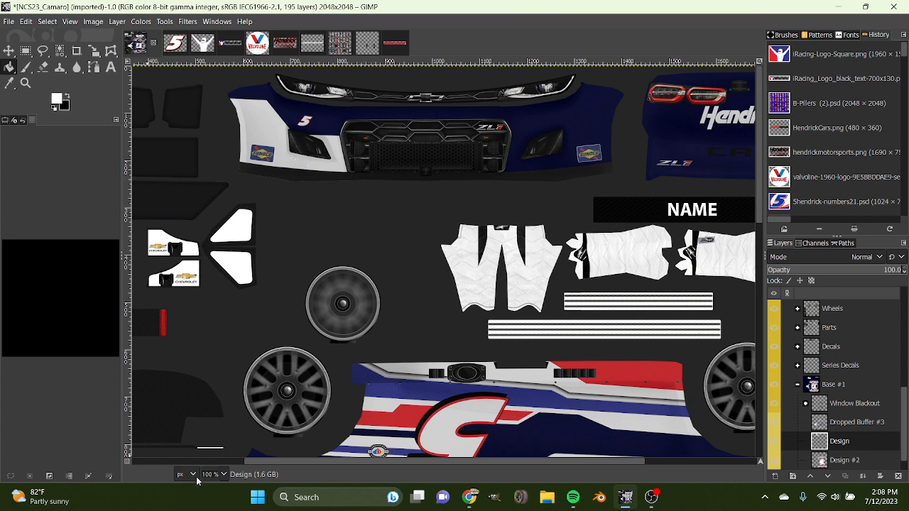
Set the foreground colour to blue 2e358c and outline an angled block inside the white area's upper part, leaving a thin white border along the navy.
{"action": "scroll", "coordinate": [215, 473], "scroll_direction": "up", "scroll_amount": 2}
{"action": "scroll", "coordinate": [443, 430], "scroll_direction": "up", "scroll_amount": 9}
{"action": "left_click_drag", "start_coordinate": [441, 461], "coordinate": [336, 462]}
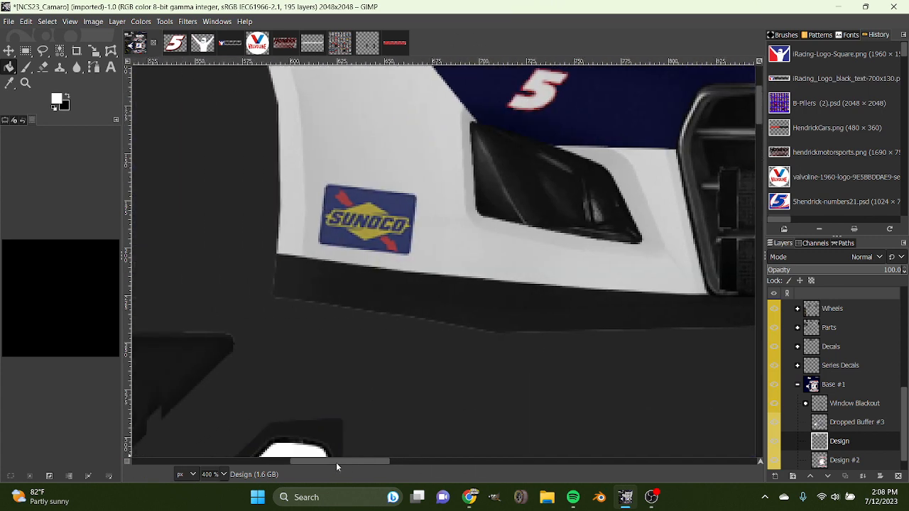
{"action": "scroll", "coordinate": [346, 416], "scroll_direction": "up", "scroll_amount": 2}
{"action": "left_click", "coordinate": [57, 106]}
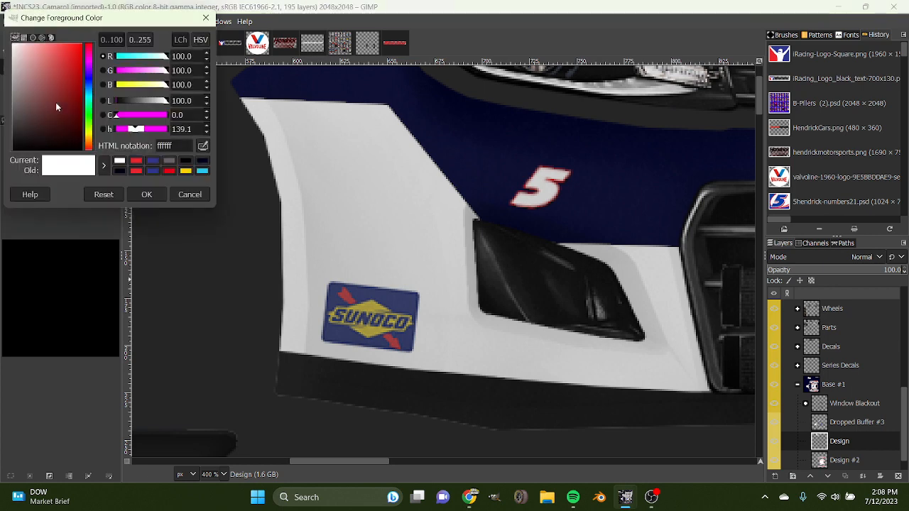
{"action": "left_click", "coordinate": [152, 162]}
{"action": "left_click", "coordinate": [147, 194]}
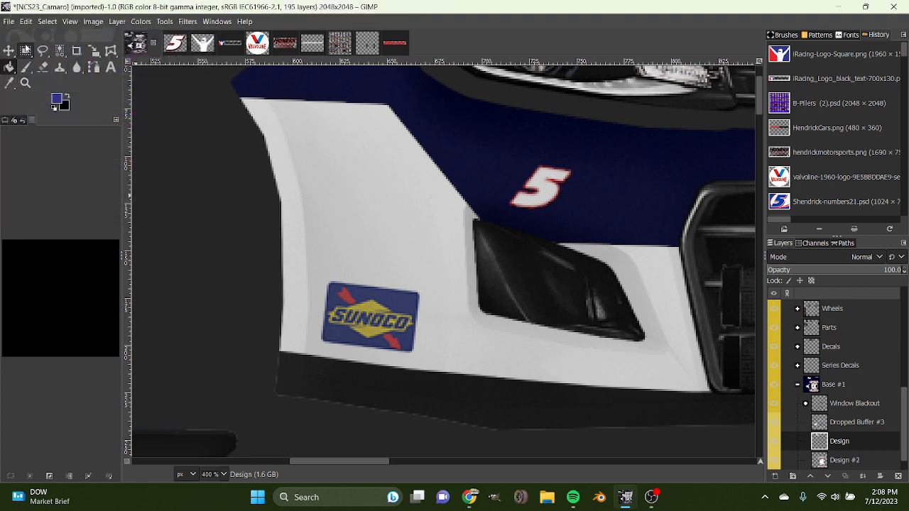
{"action": "left_click", "coordinate": [43, 51]}
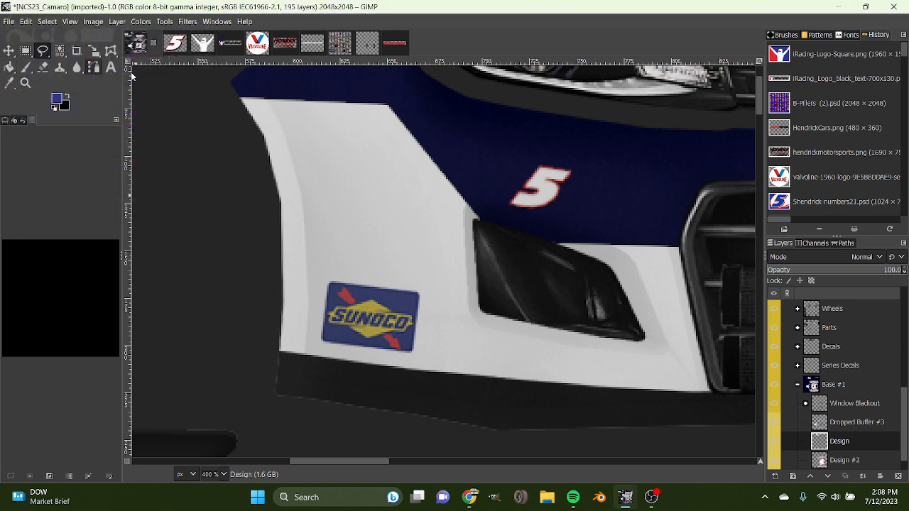
{"action": "left_click", "coordinate": [242, 107]}
{"action": "left_click", "coordinate": [384, 112]}
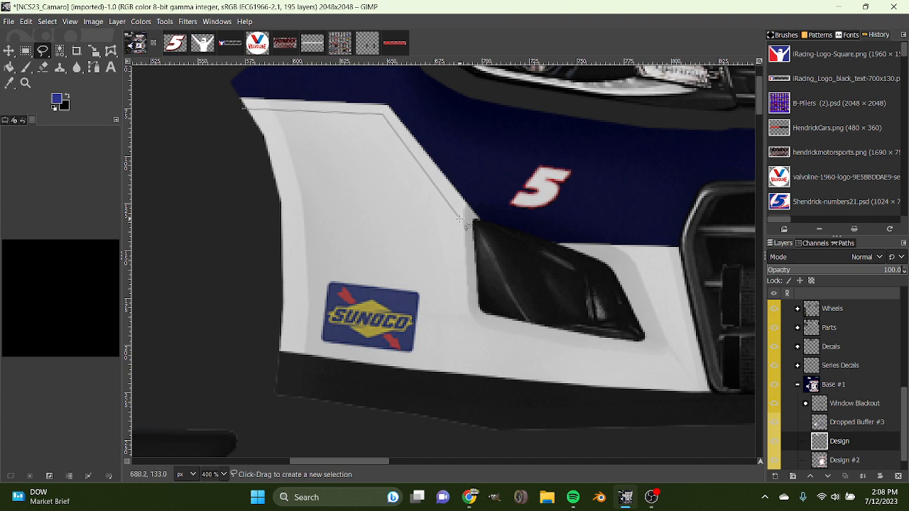
{"action": "left_click", "coordinate": [457, 211]}
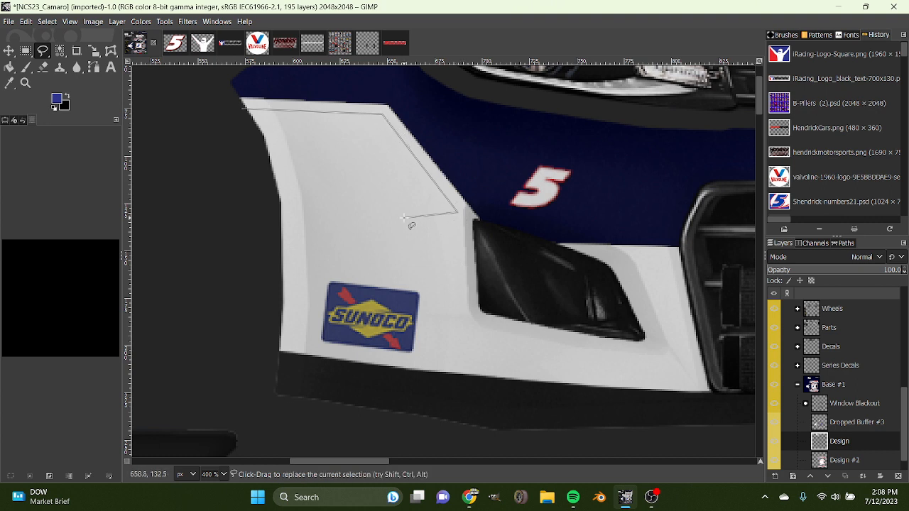
{"action": "left_click", "coordinate": [251, 203]}
{"action": "left_click", "coordinate": [242, 108]}
Fill the selected angled block above the Sunoco decal with blue and clear the selection.
{"action": "key", "text": "shift+b"}
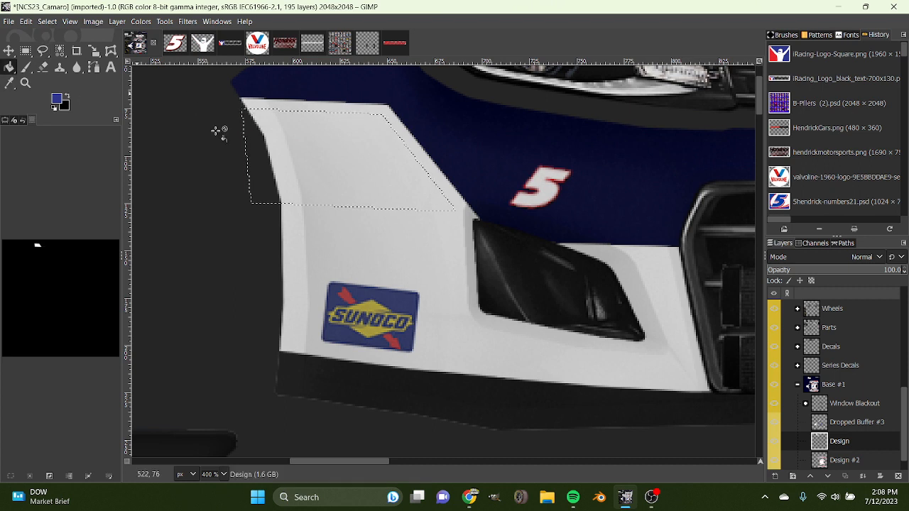
{"action": "left_click", "coordinate": [395, 179]}
{"action": "key", "text": "shift+ctrl+a"}
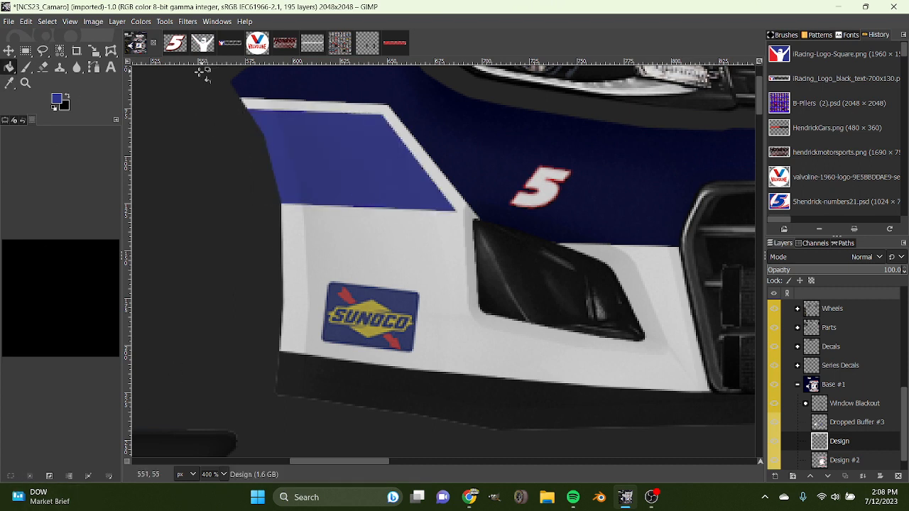
Examine the blue, white and red stripes around the number 5 on the car's side as a reference for the bumper.
{"action": "left_click", "coordinate": [60, 101]}
{"action": "left_click", "coordinate": [192, 195]}
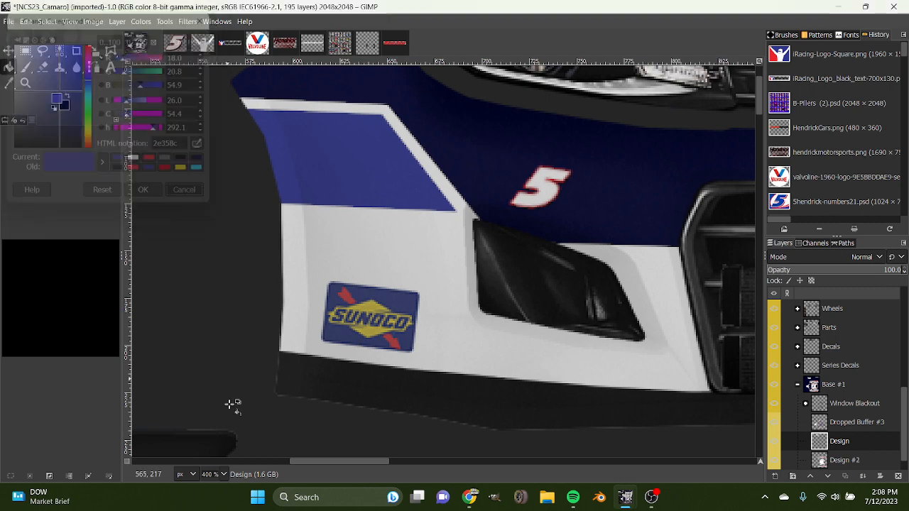
{"action": "scroll", "coordinate": [224, 481], "scroll_direction": "down", "scroll_amount": 6}
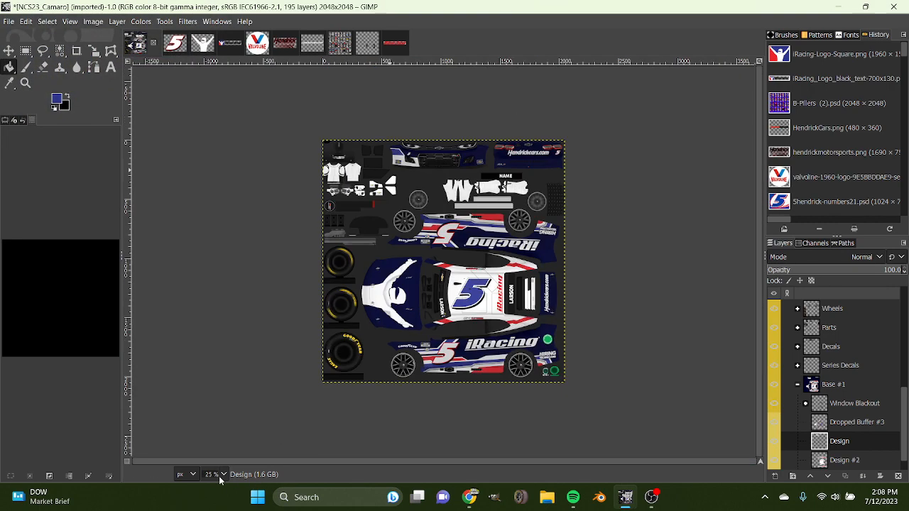
{"action": "scroll", "coordinate": [219, 480], "scroll_direction": "up", "scroll_amount": 9}
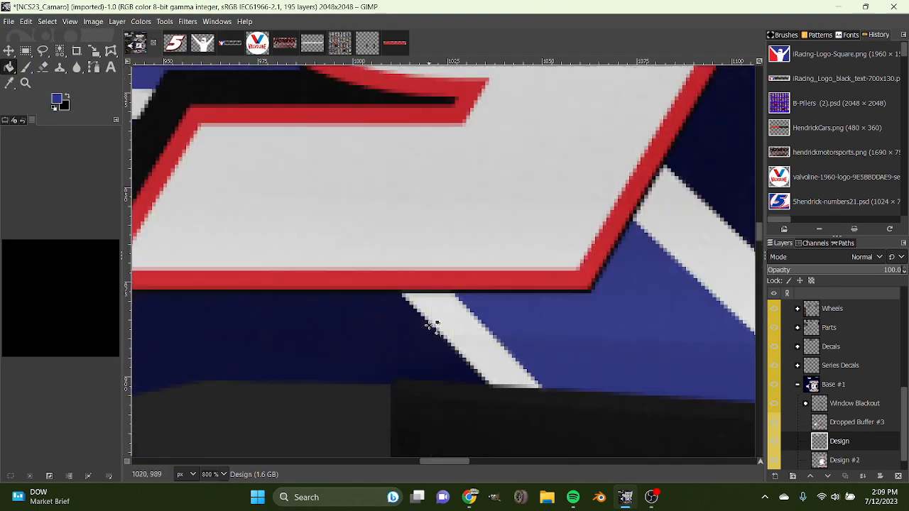
{"action": "scroll", "coordinate": [210, 474], "scroll_direction": "down", "scroll_amount": 1}
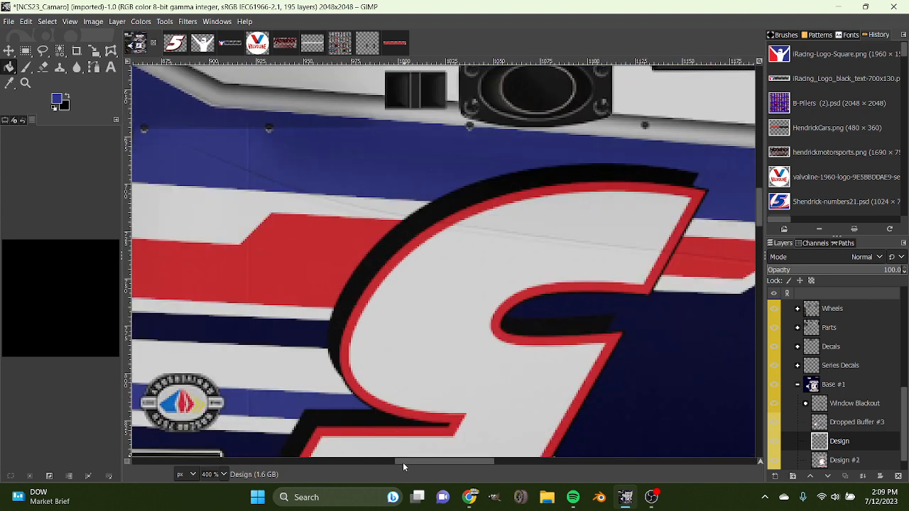
{"action": "left_click_drag", "start_coordinate": [403, 462], "coordinate": [239, 462]}
{"action": "scroll", "coordinate": [348, 314], "scroll_direction": "up", "scroll_amount": 10}
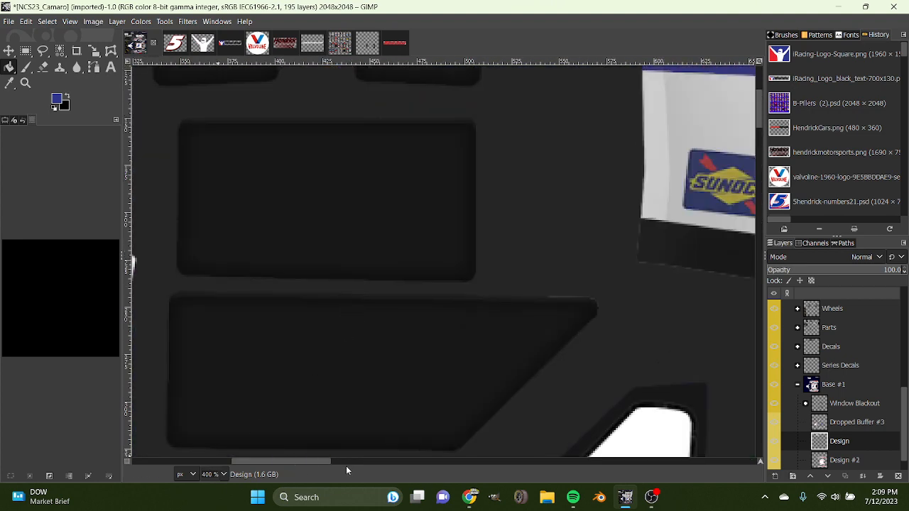
{"action": "left_click_drag", "start_coordinate": [318, 462], "coordinate": [377, 463]}
{"action": "scroll", "coordinate": [458, 430], "scroll_direction": "up", "scroll_amount": 3}
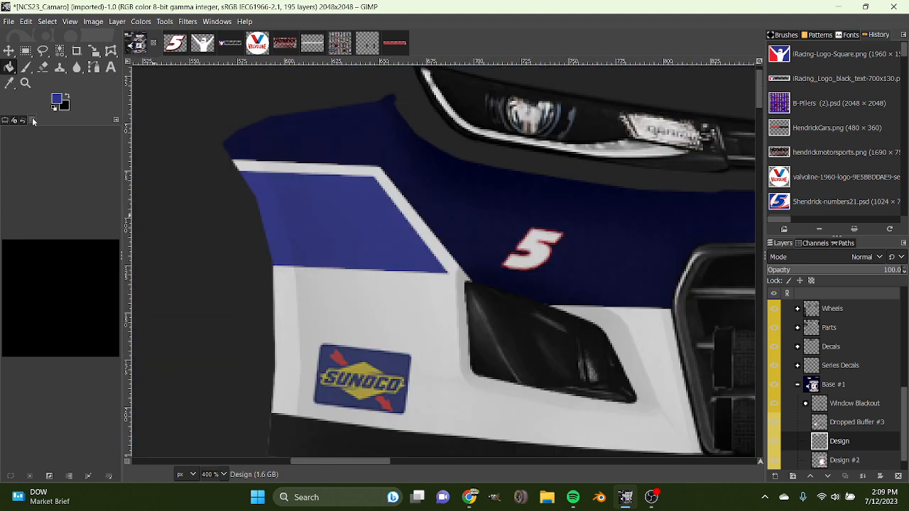
Set the foreground colour to red and outline a stripe with Free Select from the bumper's outer edge, stepping down across the fog light, to the grille.
{"action": "left_click", "coordinate": [62, 102]}
{"action": "left_click", "coordinate": [154, 166]}
{"action": "left_click", "coordinate": [146, 195]}
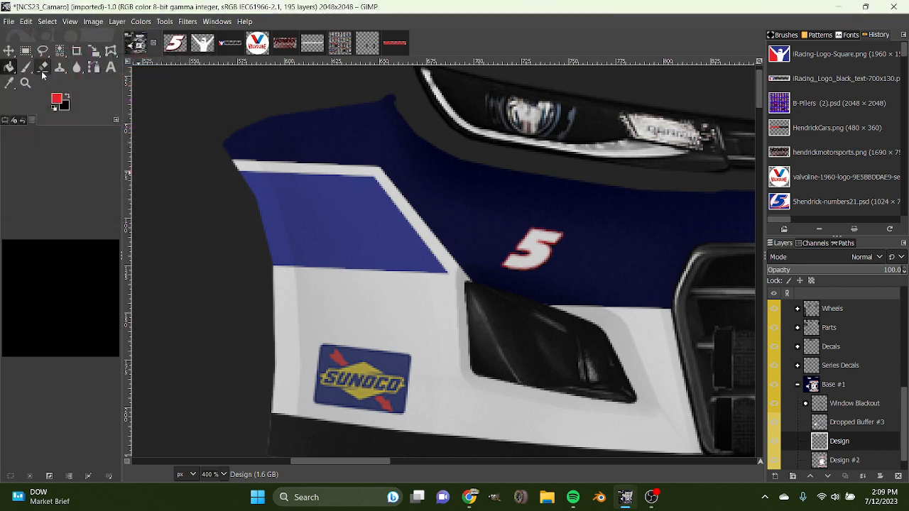
{"action": "key", "text": "f"}
{"action": "left_click", "coordinate": [251, 300]}
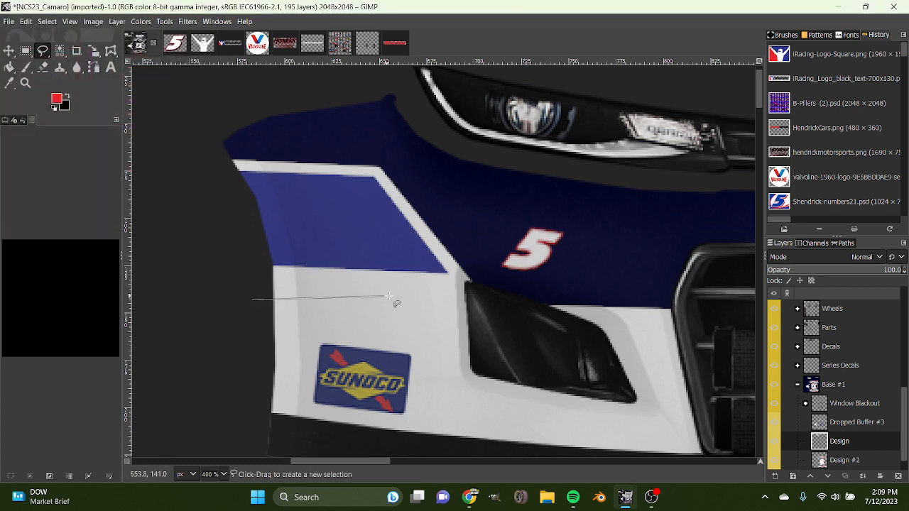
{"action": "left_click", "coordinate": [467, 330]}
{"action": "left_click", "coordinate": [704, 334]}
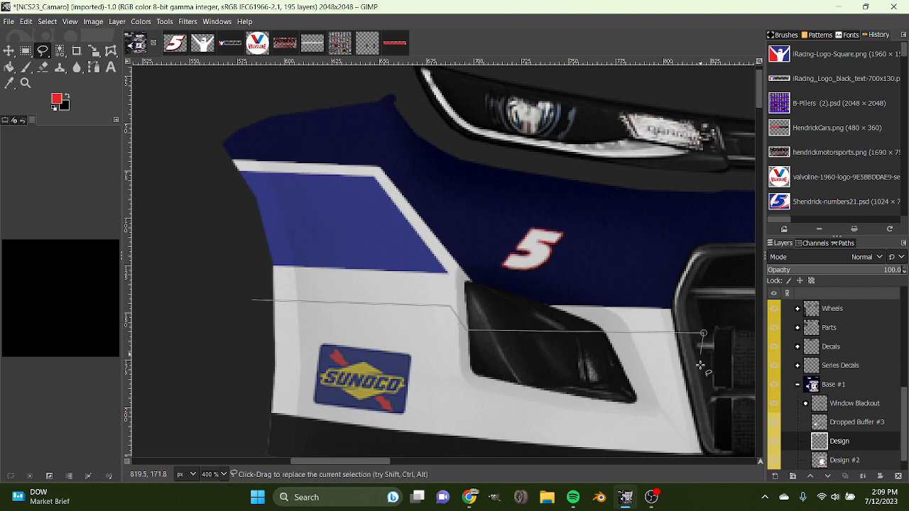
{"action": "left_click", "coordinate": [711, 412]}
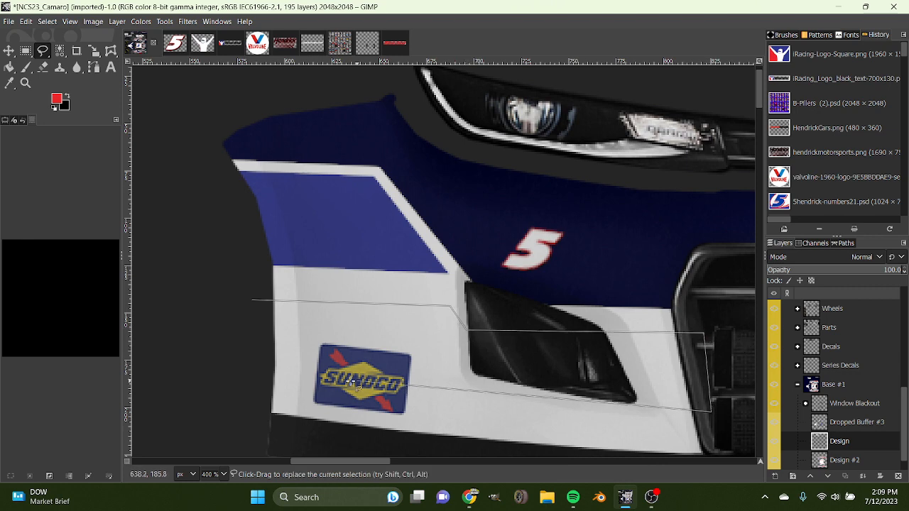
{"action": "left_click", "coordinate": [249, 375]}
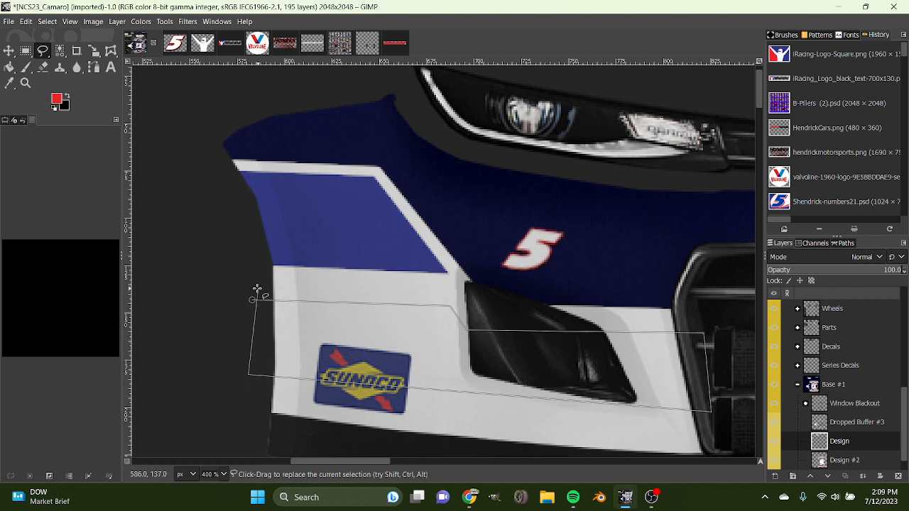
Reshape the outline into a narrow stepped stripe between the top of the Sunoco decal and the grille, and fill it with red.
{"action": "key", "text": "BackSpace"}
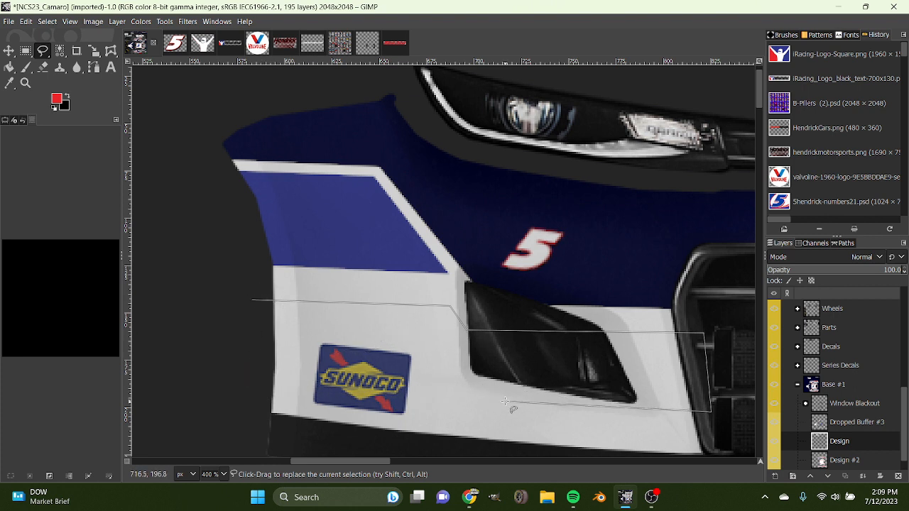
{"action": "mouse_move", "coordinate": [703, 334]}
{"action": "left_mouse_down"}
{"action": "mouse_move", "coordinate": [688, 380]}
{"action": "mouse_move", "coordinate": [709, 413]}
{"action": "mouse_move", "coordinate": [694, 362]}
{"action": "left_mouse_up"}
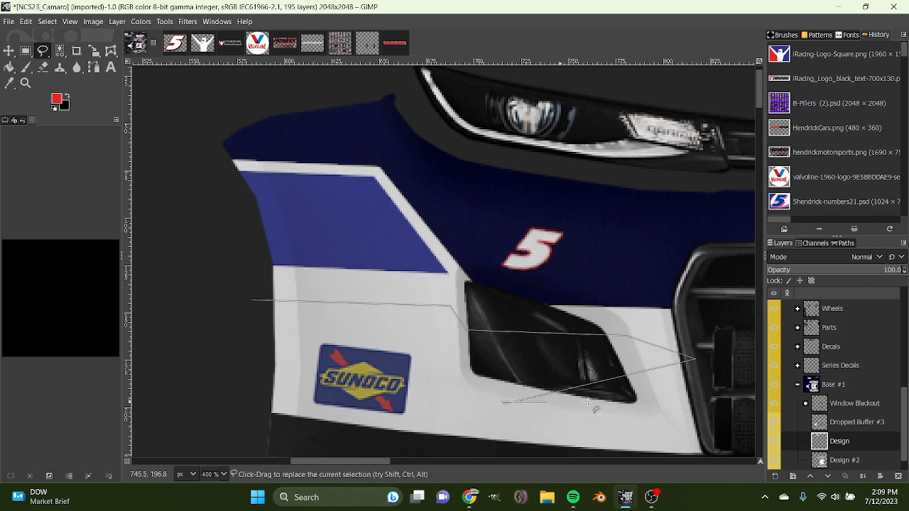
{"action": "left_click", "coordinate": [715, 384]}
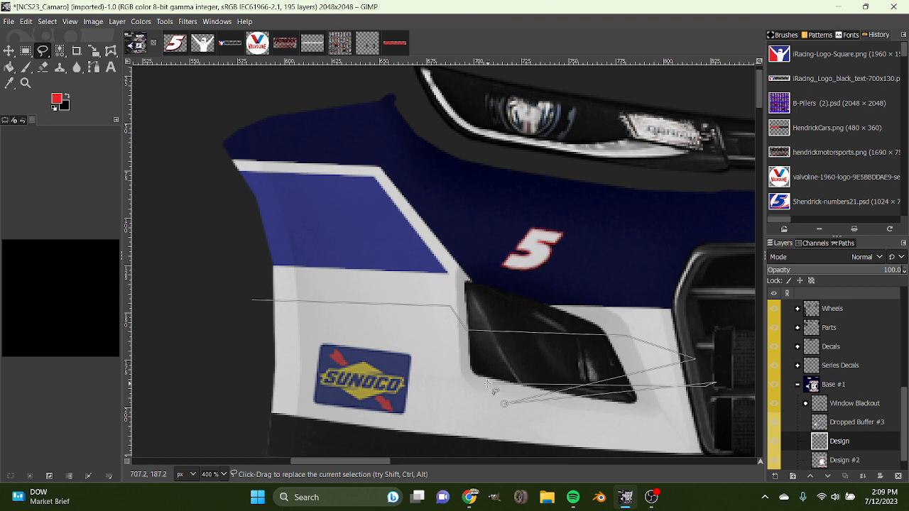
{"action": "left_click_drag", "start_coordinate": [504, 403], "coordinate": [705, 382]}
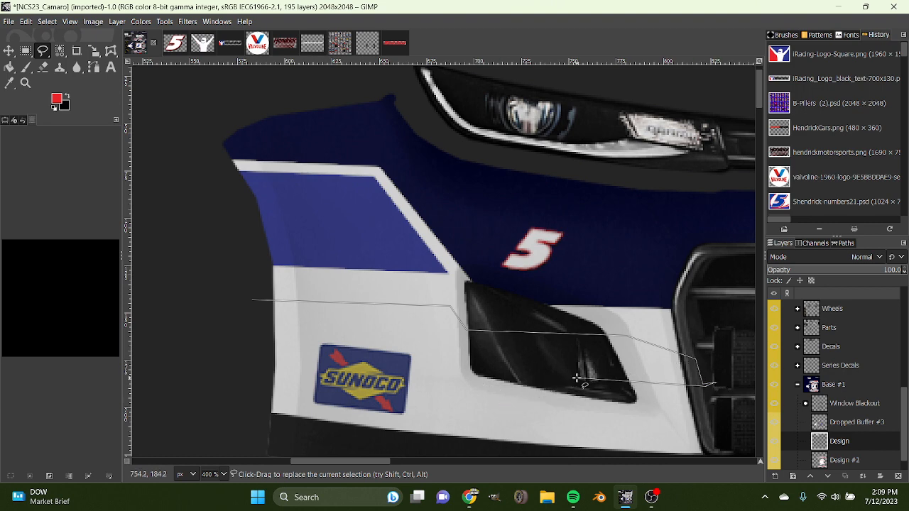
{"action": "left_click", "coordinate": [630, 359]}
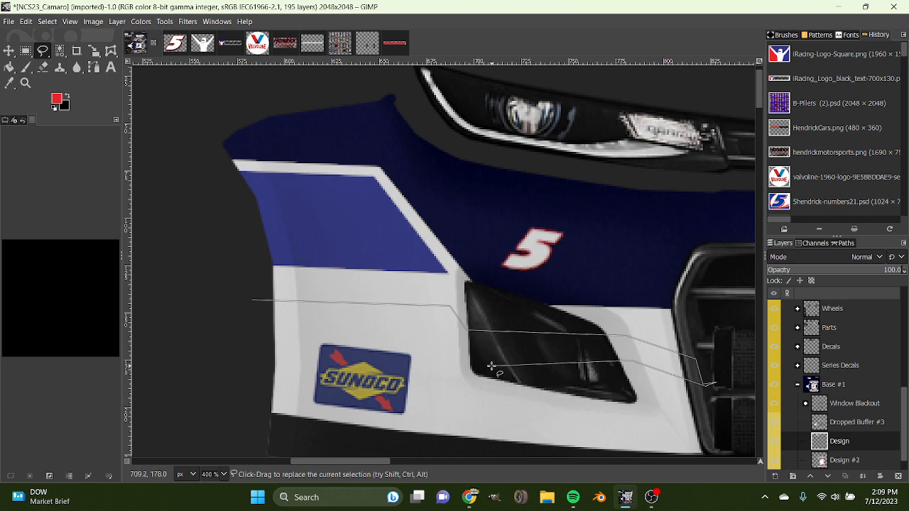
{"action": "left_click", "coordinate": [303, 330]}
{"action": "left_click", "coordinate": [252, 301]}
{"action": "key", "text": "Return"}
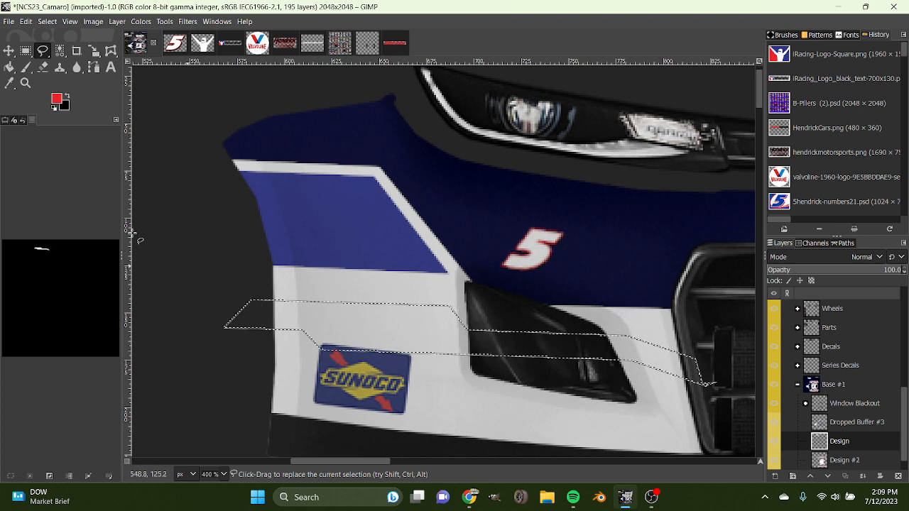
{"action": "key", "text": "shift+b"}
{"action": "left_click", "coordinate": [415, 317]}
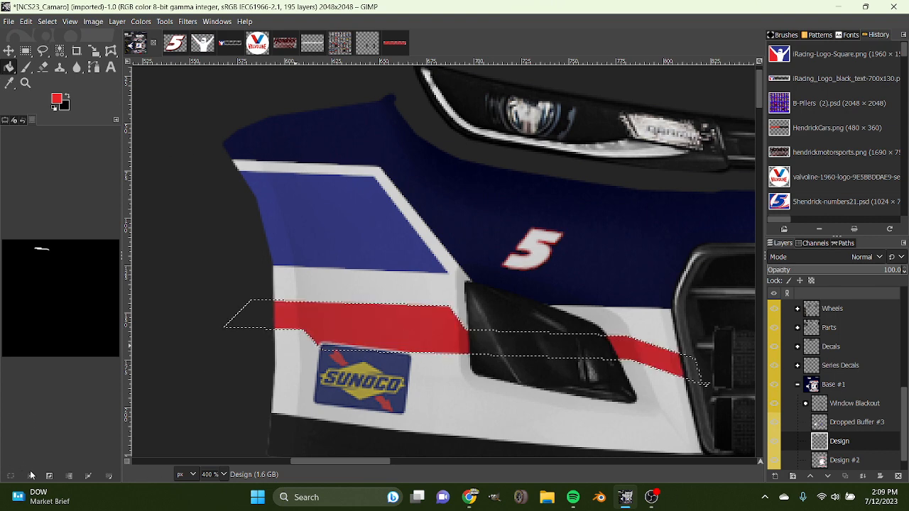
Clear the selection around the red stripe and add a new layer directly above the Design layer.
{"action": "key", "text": "ctrl+shift+a"}
{"action": "scroll", "coordinate": [209, 473], "scroll_direction": "down", "scroll_amount": 2}
{"action": "scroll", "coordinate": [209, 473], "scroll_direction": "up", "scroll_amount": 1}
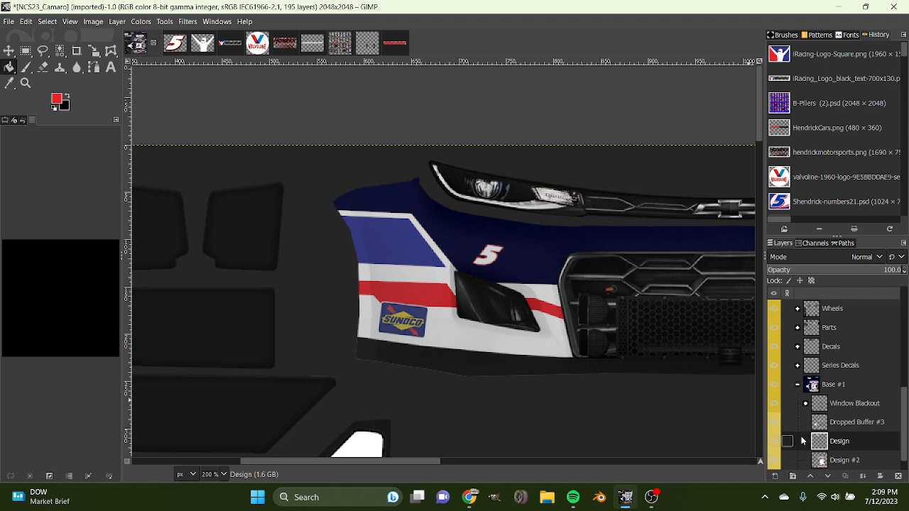
{"action": "left_click", "coordinate": [770, 473]}
{"action": "key", "text": "Return"}
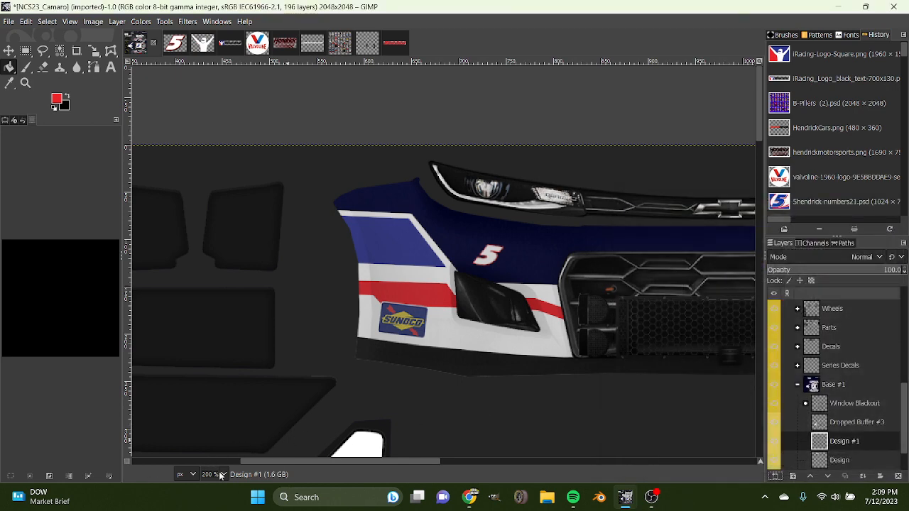
Outline a stepped band with Free Select along the red stripe's lower edge, from the bumper's outer edge across the fog light to the grille.
{"action": "scroll", "coordinate": [220, 475], "scroll_direction": "up", "scroll_amount": 1}
{"action": "scroll", "coordinate": [326, 397], "scroll_direction": "down", "scroll_amount": 2}
{"action": "scroll", "coordinate": [326, 397], "scroll_direction": "up", "scroll_amount": 1}
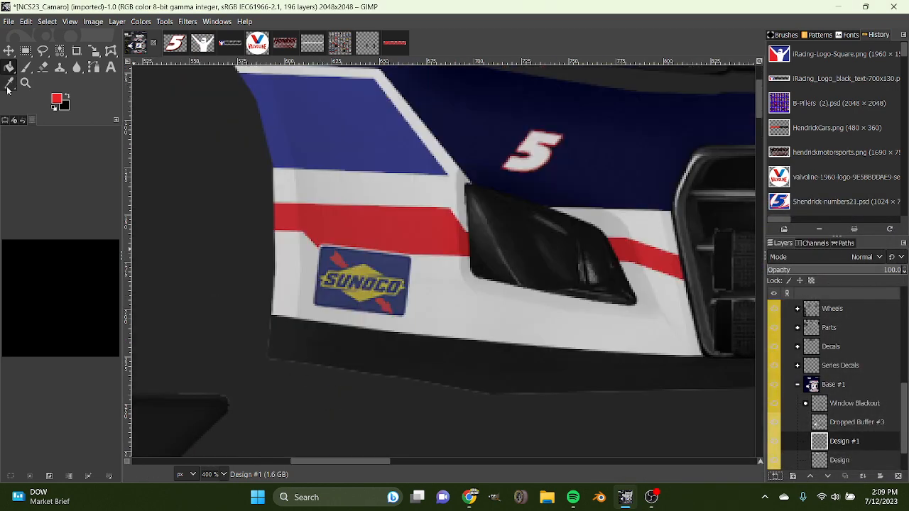
{"action": "left_click", "coordinate": [41, 52]}
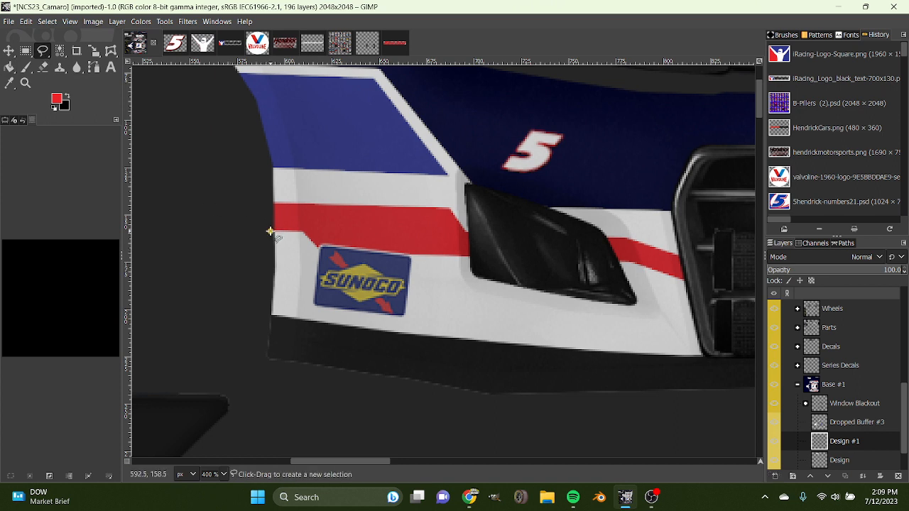
{"action": "left_click", "coordinate": [321, 252]}
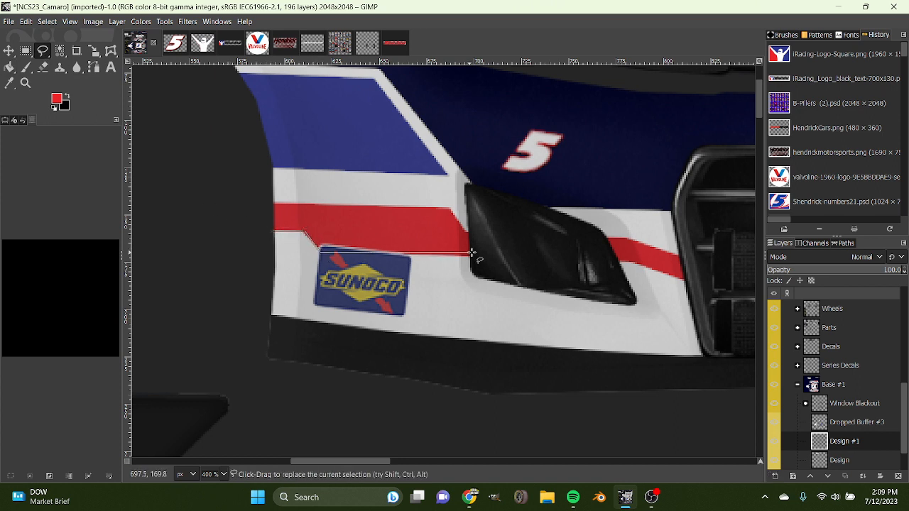
{"action": "left_click", "coordinate": [630, 262]}
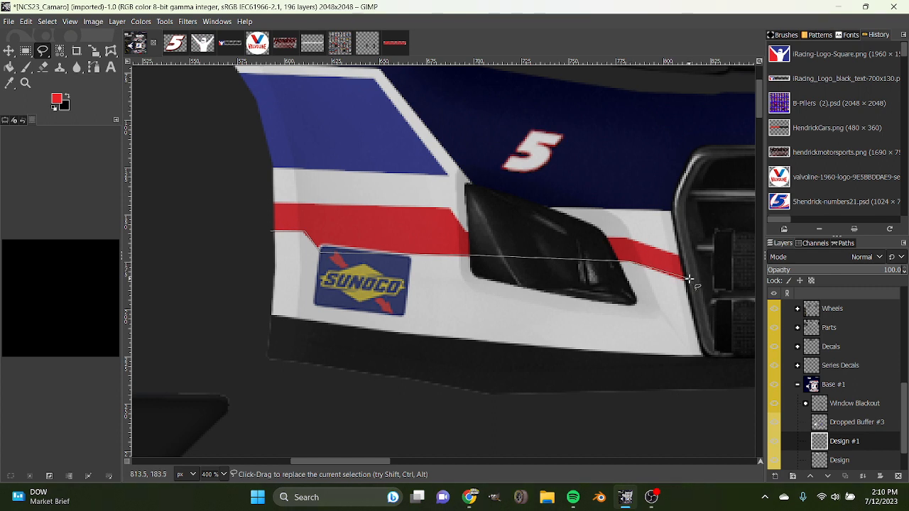
{"action": "left_click", "coordinate": [693, 283]}
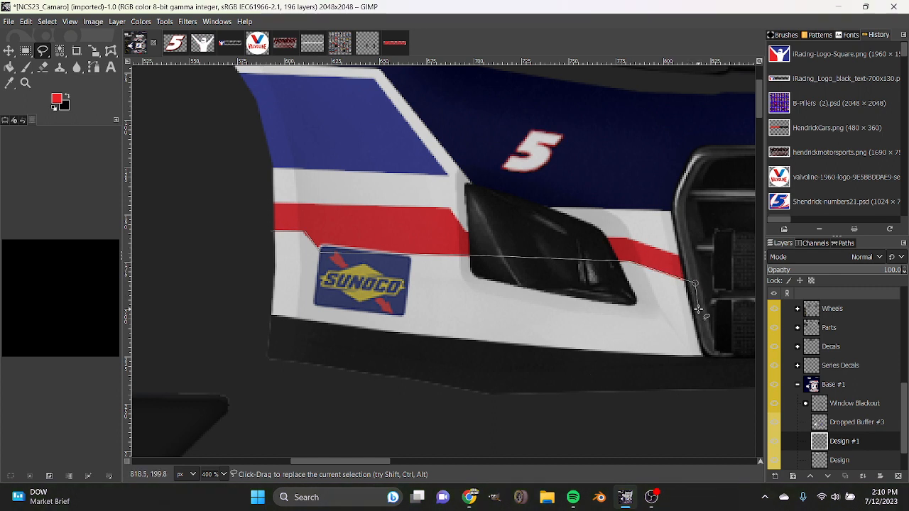
{"action": "left_click", "coordinate": [697, 308]}
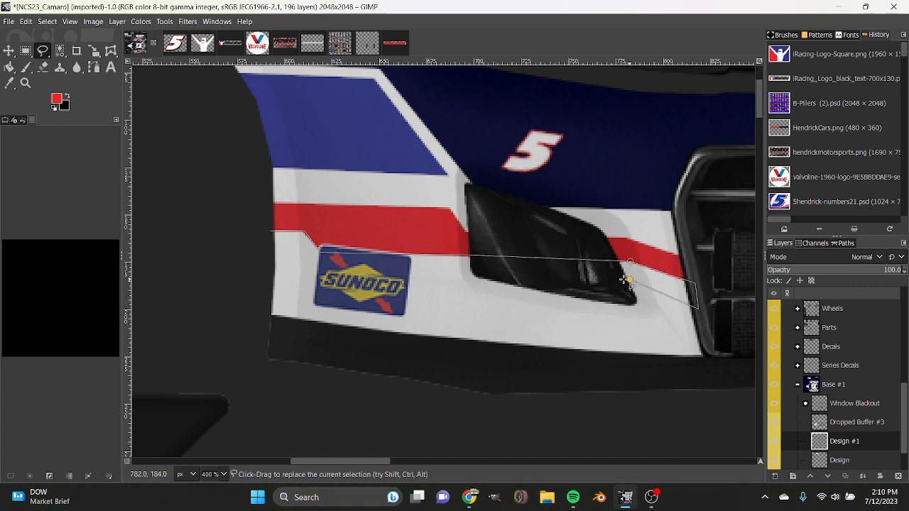
{"action": "left_click", "coordinate": [293, 248]}
{"action": "left_click", "coordinate": [267, 247]}
{"action": "left_click", "coordinate": [269, 231]}
{"action": "key", "text": "Return"}
Fill the outlined band below the red stripe with white and grow the selection around it.
{"action": "left_click", "coordinate": [9, 67]}
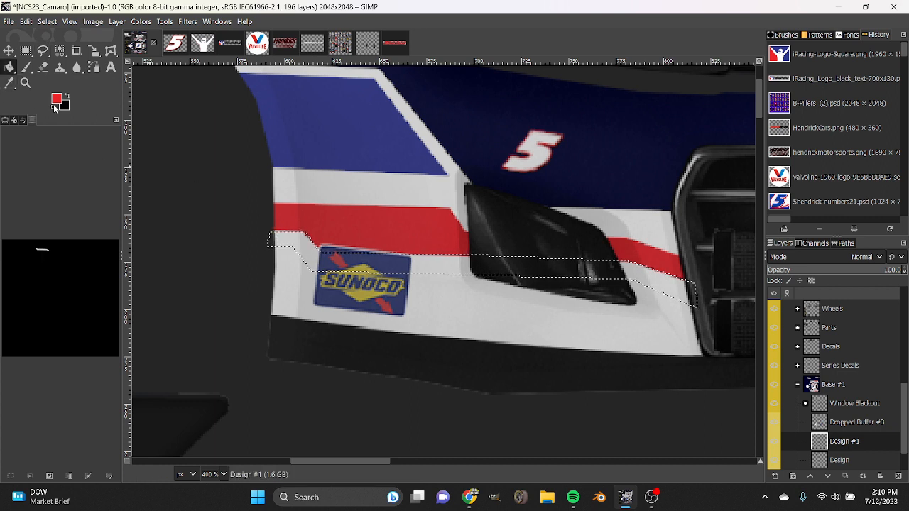
{"action": "left_click", "coordinate": [54, 108]}
{"action": "left_click", "coordinate": [66, 97]}
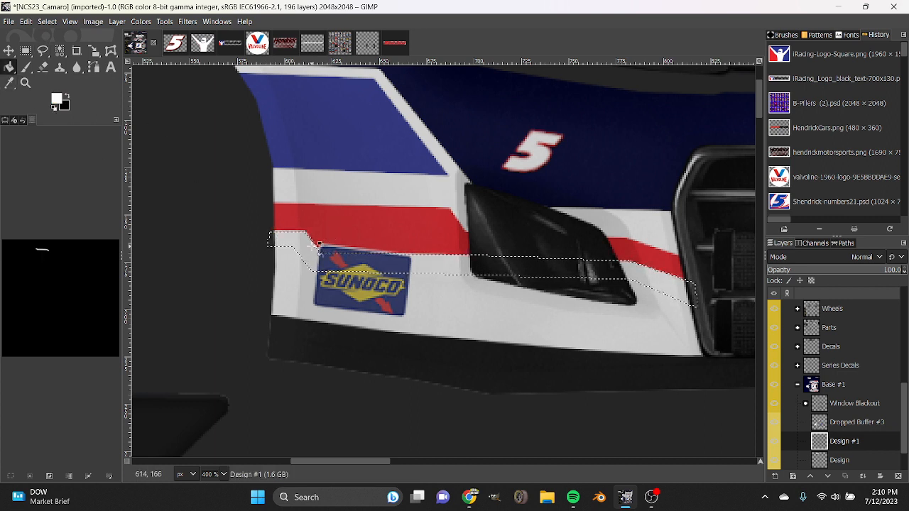
{"action": "right_click", "coordinate": [314, 249]}
{"action": "mouse_move", "coordinate": [338, 291]}
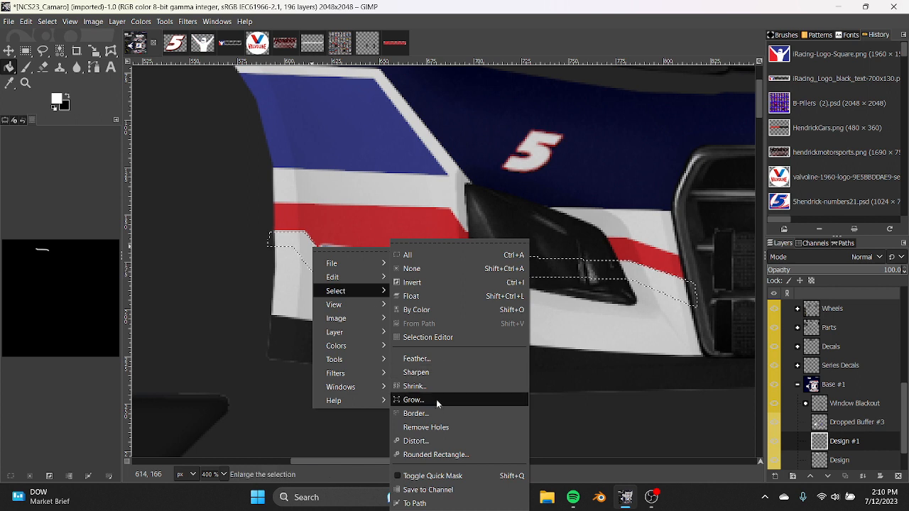
{"action": "left_click", "coordinate": [413, 399]}
{"action": "left_click", "coordinate": [432, 441]}
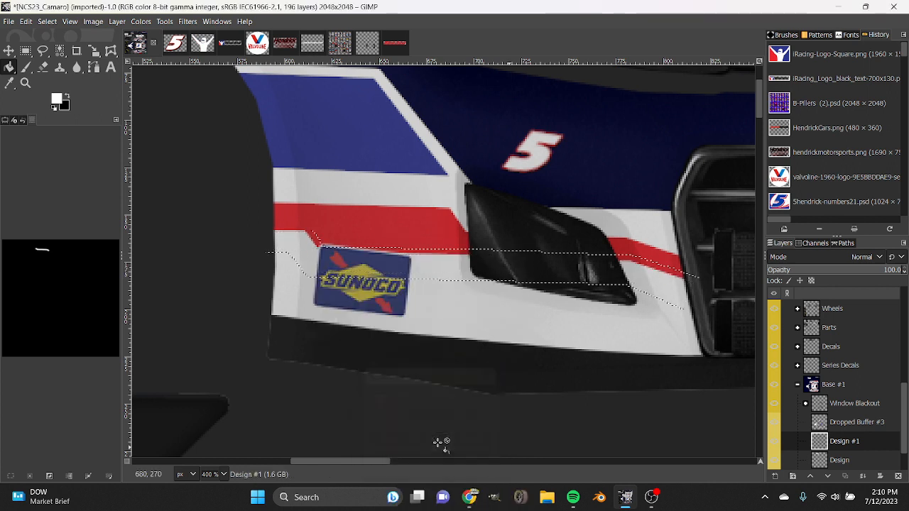
On the Design layer, paint black along the grown selection's lower edge with a Paintbrush of size 42.
{"action": "left_click", "coordinate": [67, 97]}
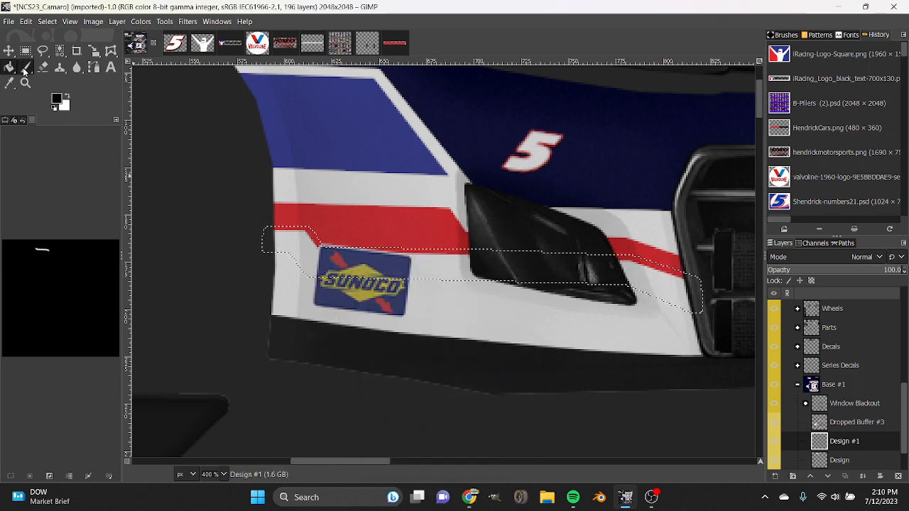
{"action": "left_click", "coordinate": [25, 67]}
{"action": "scroll", "coordinate": [835, 433], "scroll_direction": "down", "scroll_amount": 1}
{"action": "left_click", "coordinate": [834, 436]}
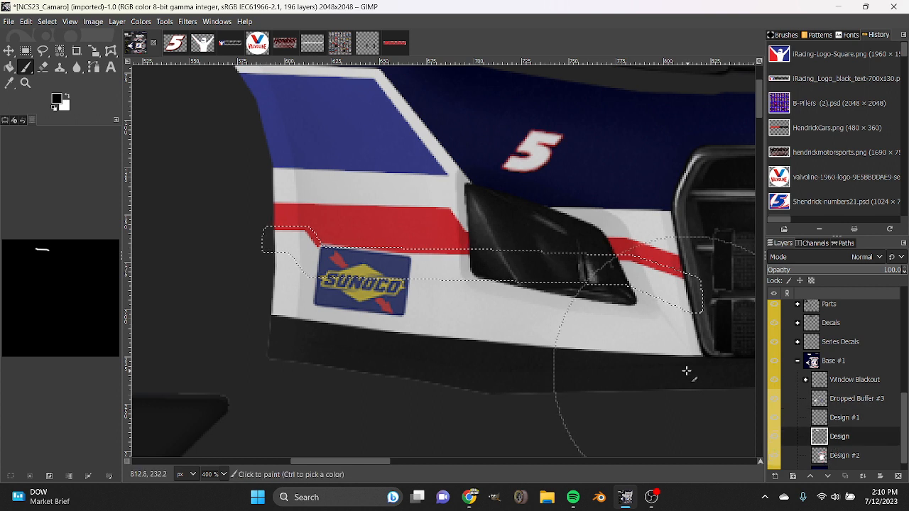
{"action": "left_click", "coordinate": [5, 120]}
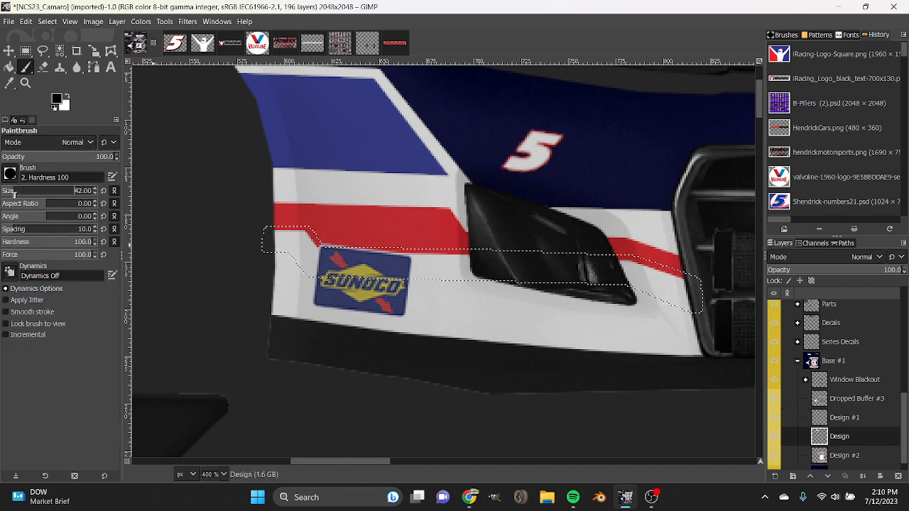
{"action": "mouse_move", "coordinate": [639, 342]}
{"action": "left_mouse_down"}
{"action": "mouse_move", "coordinate": [674, 331]}
{"action": "mouse_move", "coordinate": [619, 313]}
{"action": "mouse_move", "coordinate": [323, 296]}
{"action": "mouse_move", "coordinate": [252, 275]}
{"action": "left_mouse_up"}
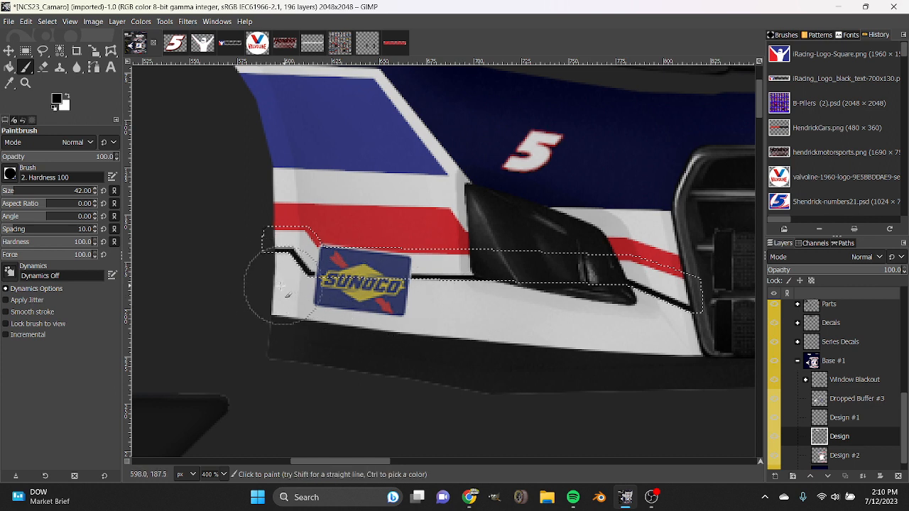
Clear the selection and blur the black line into a soft shadow along the bumper from its outer edge to the grille.
{"action": "left_click", "coordinate": [76, 67]}
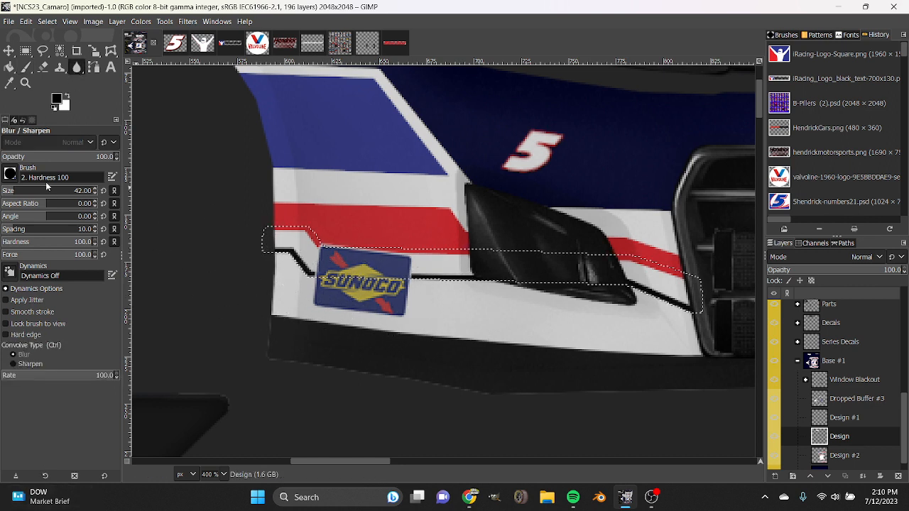
{"action": "left_click", "coordinate": [32, 120]}
{"action": "left_click", "coordinate": [29, 475]}
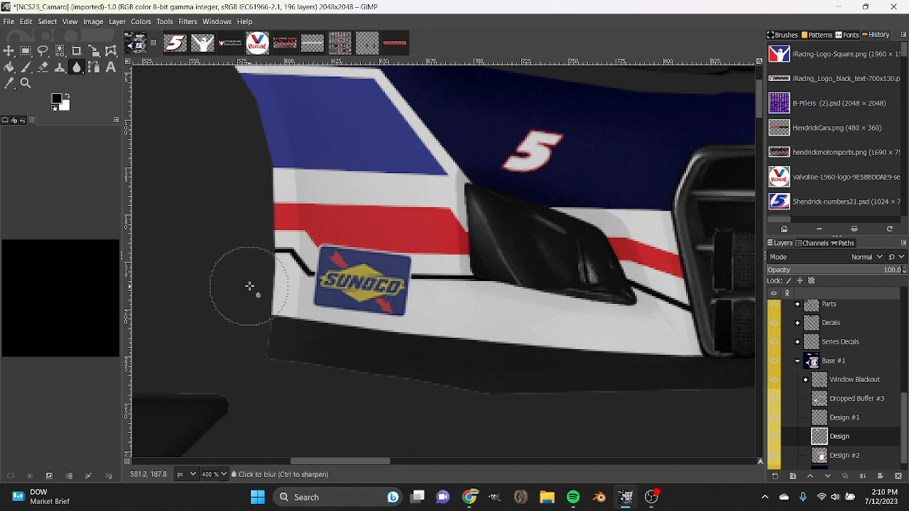
{"action": "mouse_move", "coordinate": [273, 278]}
{"action": "left_mouse_down"}
{"action": "mouse_move", "coordinate": [344, 296]}
{"action": "mouse_move", "coordinate": [557, 294]}
{"action": "mouse_move", "coordinate": [636, 310]}
{"action": "mouse_move", "coordinate": [699, 340]}
{"action": "left_mouse_up"}
Merge the Design #1 layer down into the Design layer.
{"action": "scroll", "coordinate": [486, 384], "scroll_direction": "down", "scroll_amount": 6}
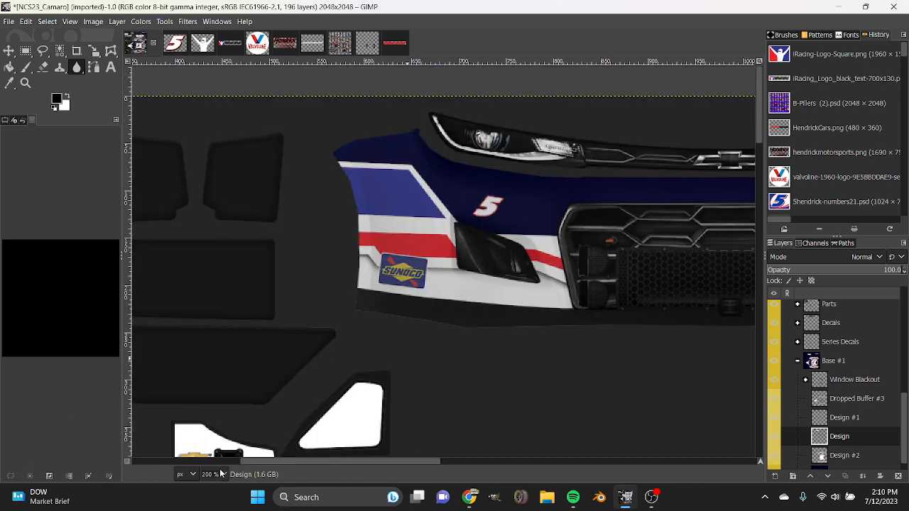
{"action": "scroll", "coordinate": [489, 385], "scroll_direction": "up", "scroll_amount": 2}
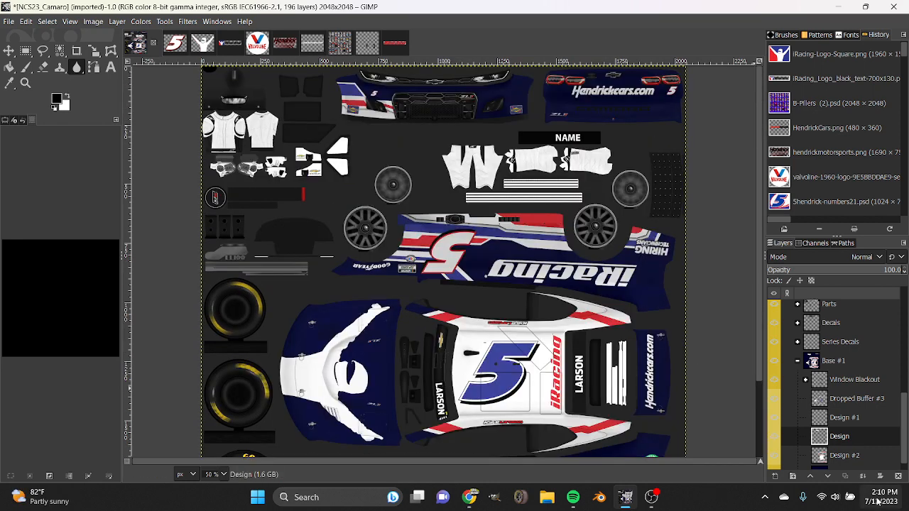
{"action": "right_click", "coordinate": [850, 443]}
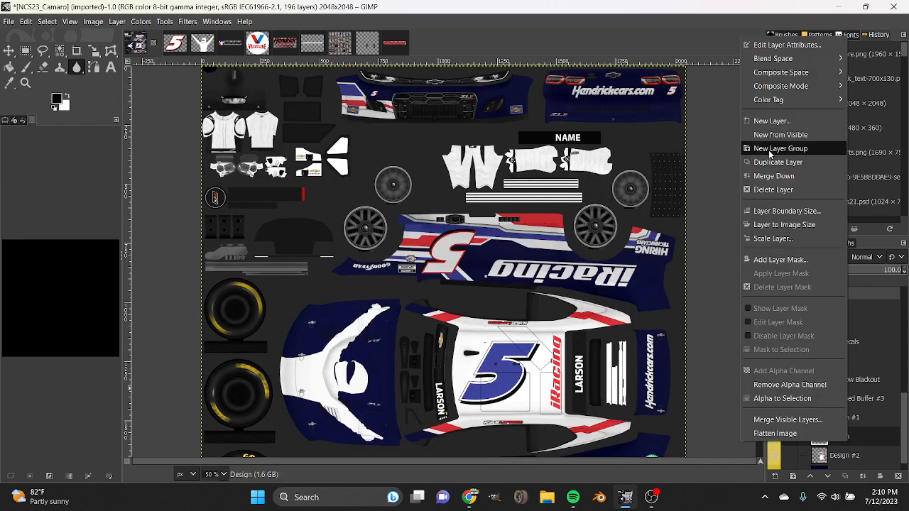
{"action": "left_click", "coordinate": [888, 396]}
{"action": "right_click", "coordinate": [848, 421]}
{"action": "left_click", "coordinate": [765, 158]}
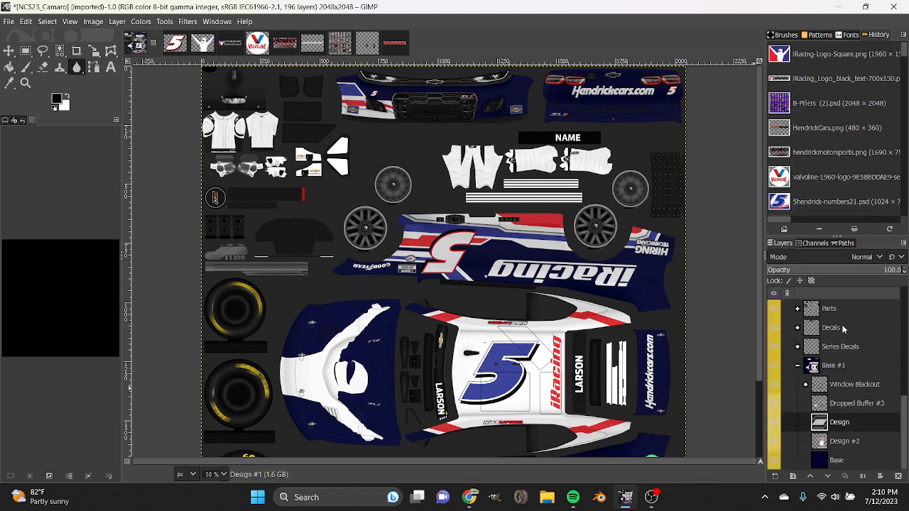
Duplicate the merged Design layer and align the horizontally flipped copy over the opposite half of the front bumper.
{"action": "right_click", "coordinate": [846, 421]}
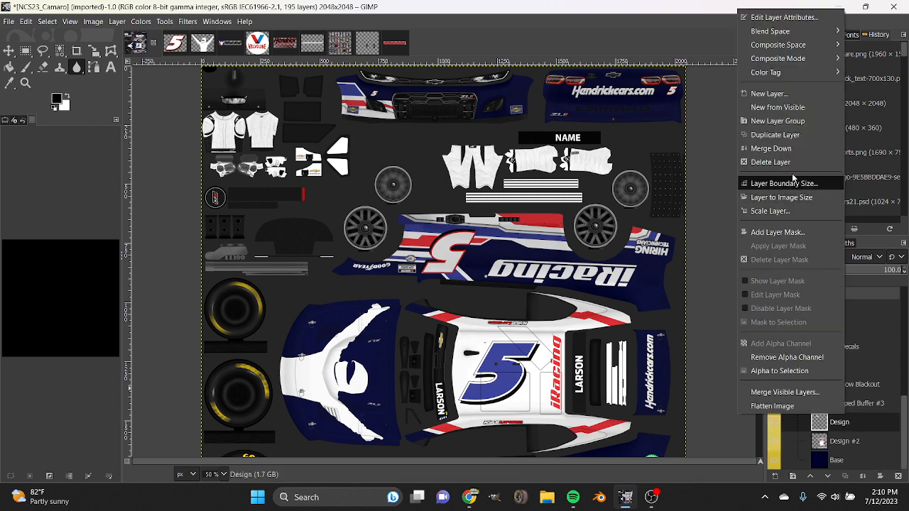
{"action": "left_click", "coordinate": [767, 136]}
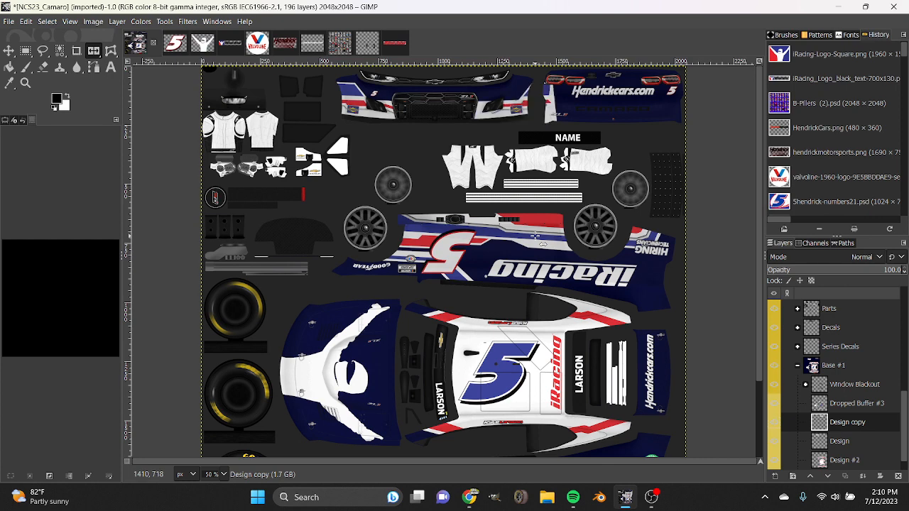
{"action": "left_click", "coordinate": [9, 50]}
{"action": "left_click_drag", "start_coordinate": [506, 173], "coordinate": [429, 176]}
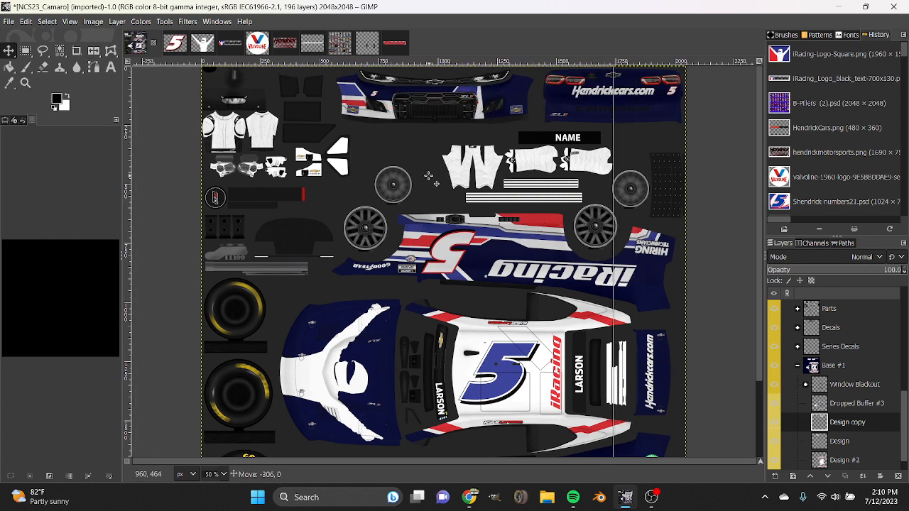
{"action": "scroll", "coordinate": [202, 474], "scroll_direction": "up", "scroll_amount": 2}
{"action": "scroll", "coordinate": [466, 395], "scroll_direction": "up", "scroll_amount": 14}
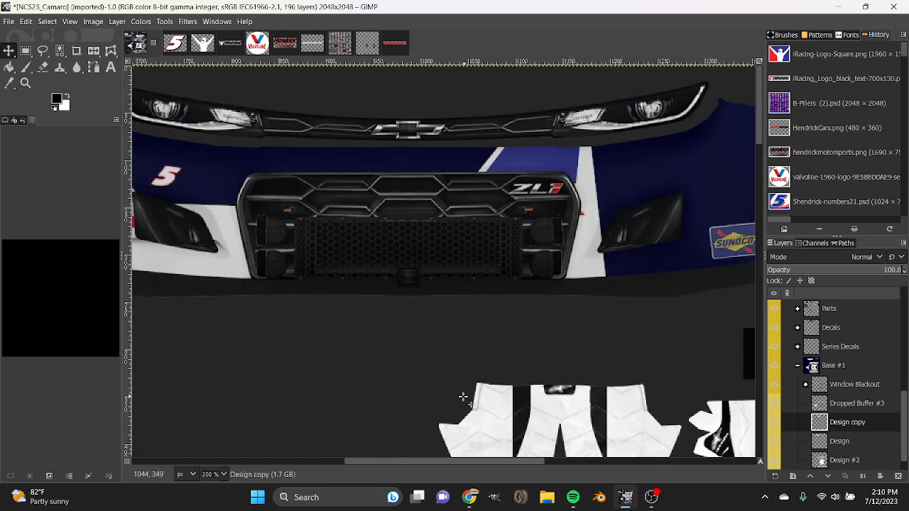
{"action": "left_click_drag", "start_coordinate": [377, 256], "coordinate": [532, 257]}
{"action": "left_click_drag", "start_coordinate": [418, 464], "coordinate": [479, 468]}
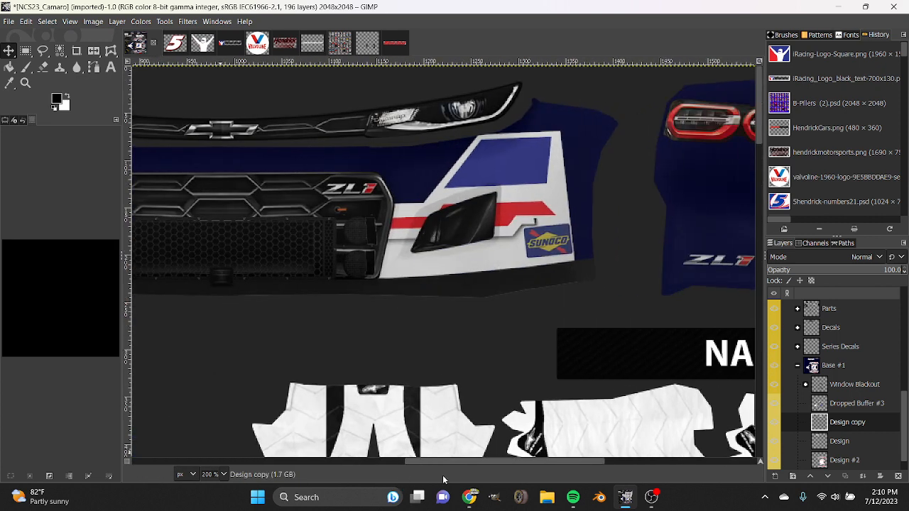
{"action": "left_click_drag", "start_coordinate": [335, 254], "coordinate": [397, 254]}
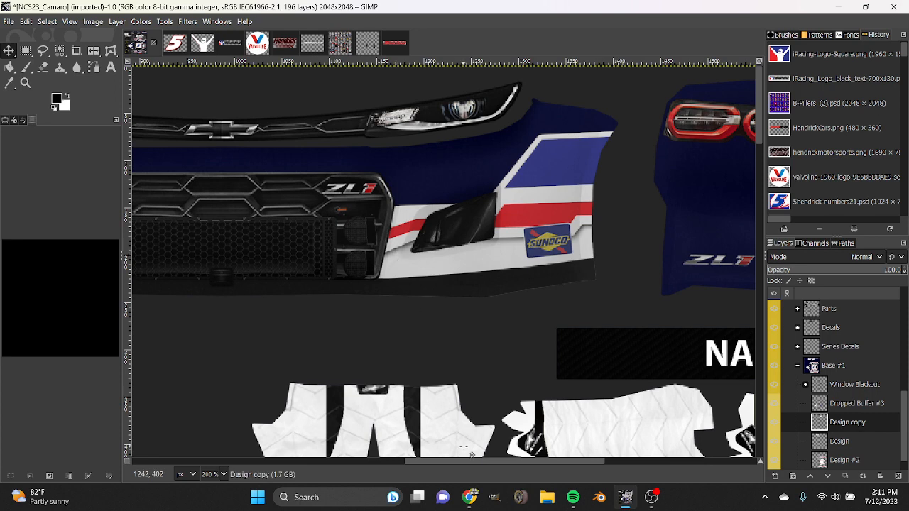
{"action": "mouse_move", "coordinate": [569, 463]}
{"action": "left_mouse_down"}
{"action": "mouse_move", "coordinate": [384, 454]}
{"action": "mouse_move", "coordinate": [579, 460]}
{"action": "left_mouse_up"}
{"action": "left_click_drag", "start_coordinate": [478, 326], "coordinate": [478, 326]}
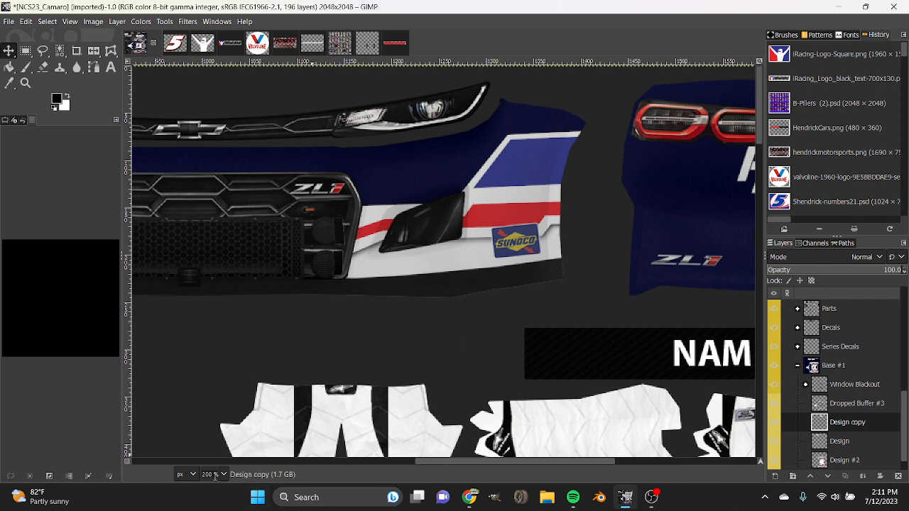
{"action": "scroll", "coordinate": [215, 476], "scroll_direction": "down", "scroll_amount": 1}
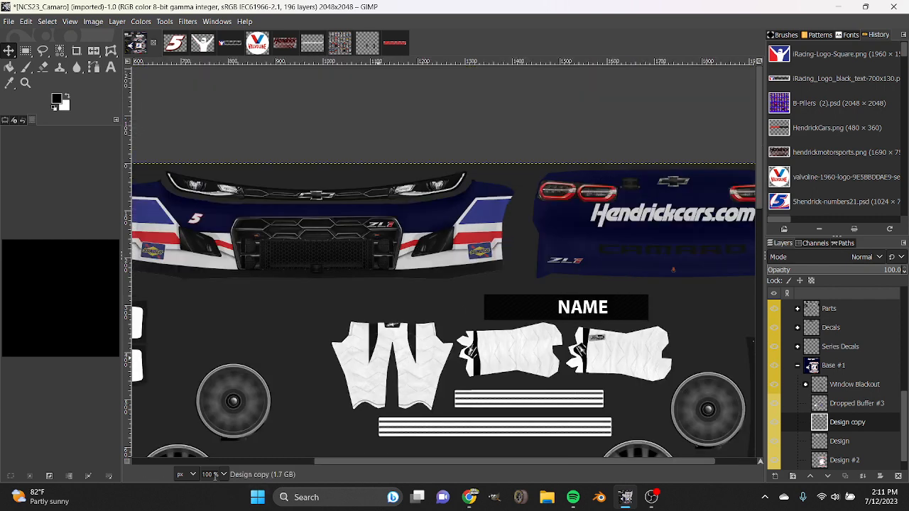
{"action": "scroll", "coordinate": [215, 477], "scroll_direction": "down", "scroll_amount": 1}
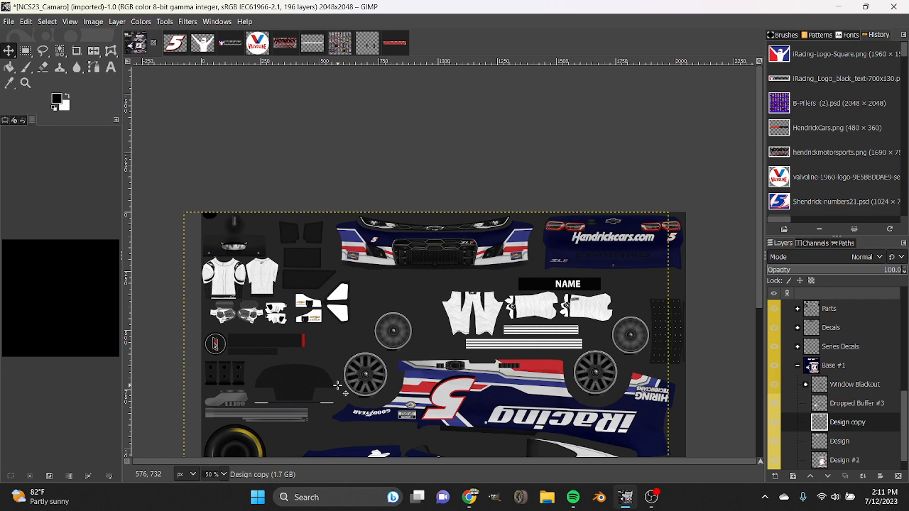
{"action": "scroll", "coordinate": [338, 386], "scroll_direction": "down", "scroll_amount": 5}
{"action": "scroll", "coordinate": [338, 385], "scroll_direction": "up", "scroll_amount": 1}
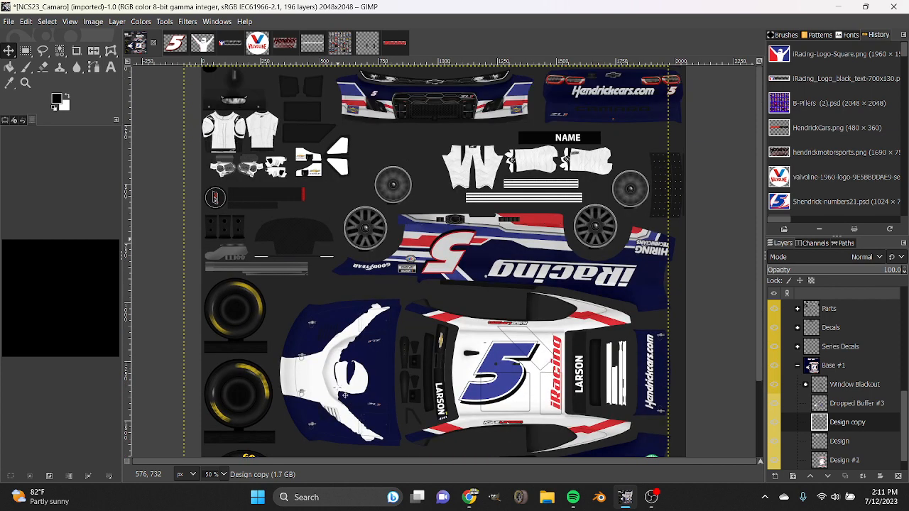
In the hendrickmotorsports image, select the logo from its alpha channel and fill the lettering with white.
{"action": "scroll", "coordinate": [226, 476], "scroll_direction": "up", "scroll_amount": 1}
{"action": "scroll", "coordinate": [452, 394], "scroll_direction": "up", "scroll_amount": 4}
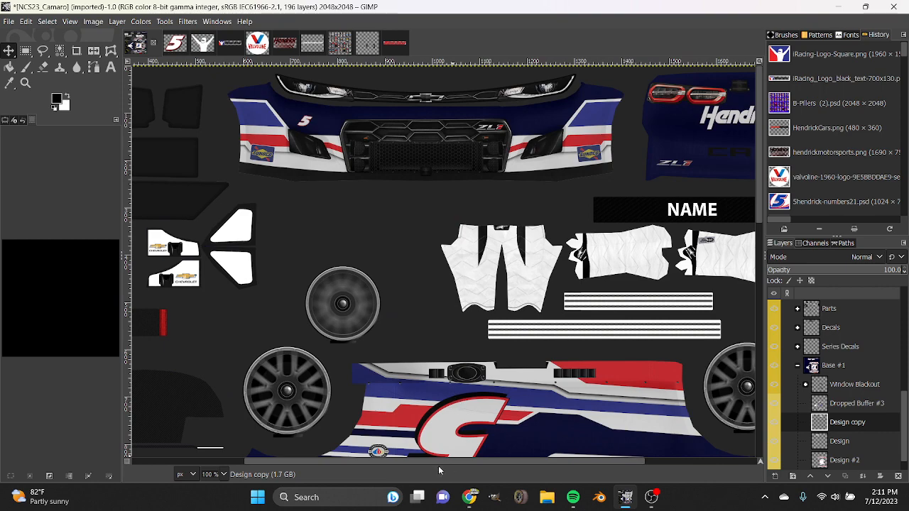
{"action": "left_click_drag", "start_coordinate": [404, 461], "coordinate": [443, 461]}
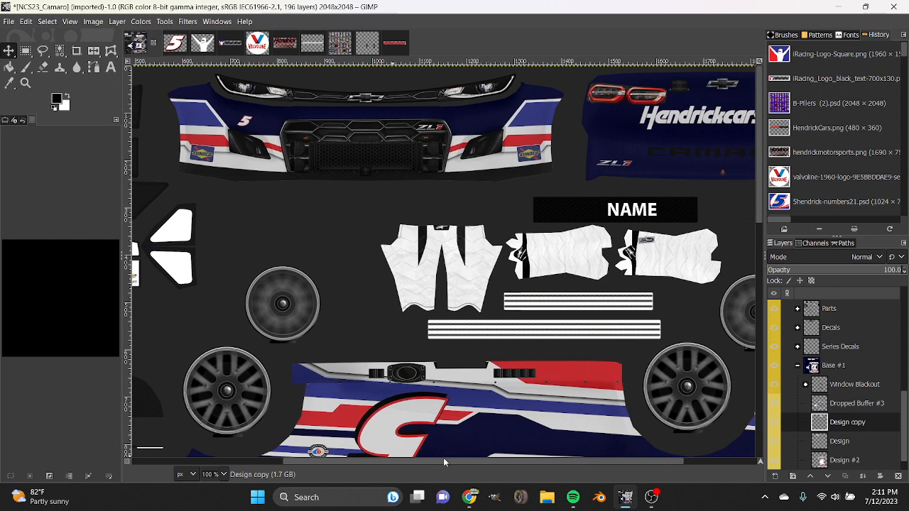
{"action": "left_click", "coordinate": [289, 47]}
{"action": "right_click", "coordinate": [865, 325]}
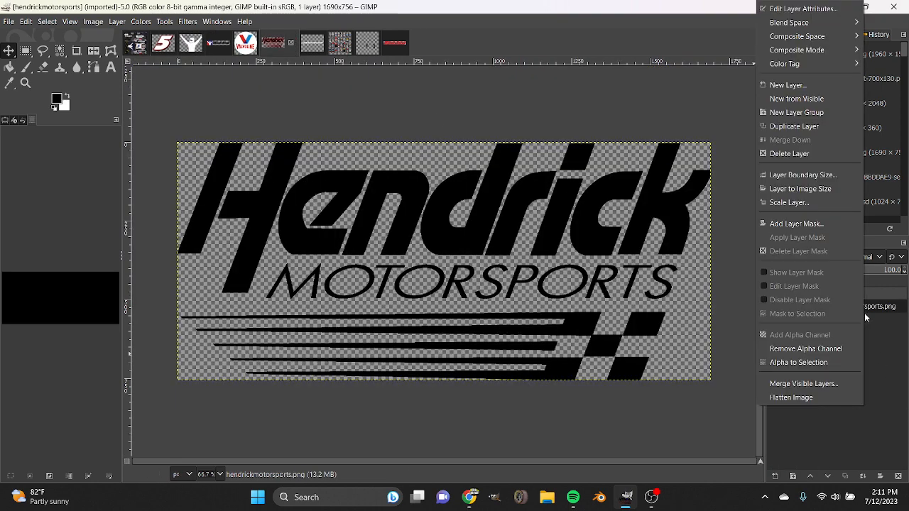
{"action": "left_click", "coordinate": [817, 361]}
{"action": "left_click", "coordinate": [68, 96]}
{"action": "left_click", "coordinate": [9, 68]}
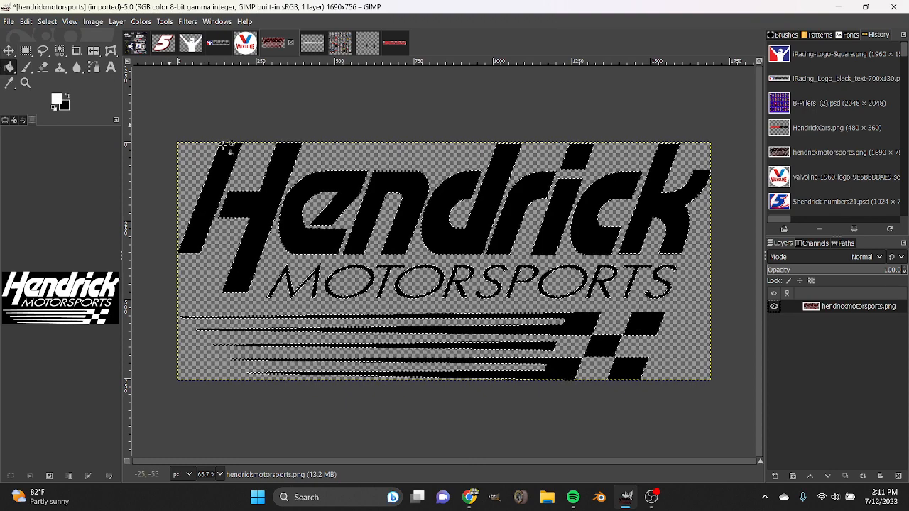
{"action": "left_click", "coordinate": [290, 198]}
Bring the white Hendrick Motorsports logo into the NCS23_Camaro image and scale it to 48 × 21 px on the front bumper, between grille and stripes.
{"action": "left_click_drag", "start_coordinate": [279, 43], "coordinate": [852, 433]}
{"action": "left_click", "coordinate": [3, 54]}
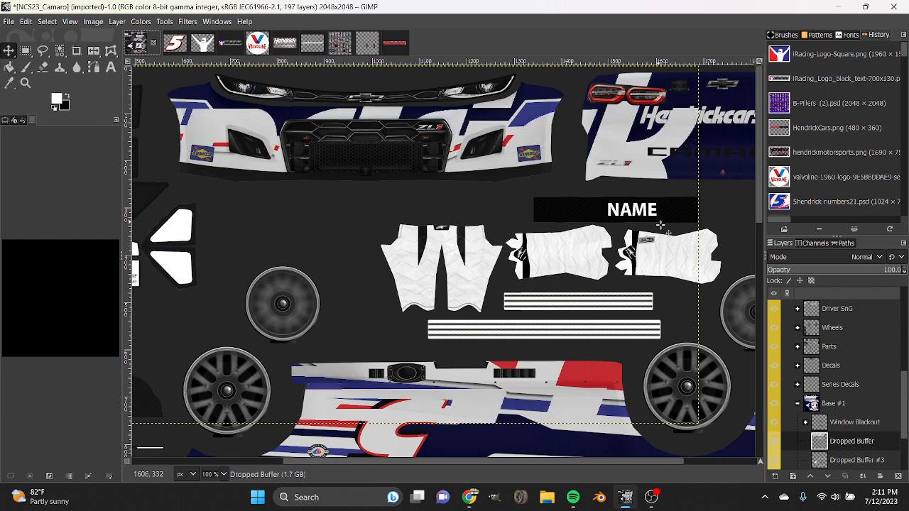
{"action": "key", "text": "shift+s"}
{"action": "left_click_drag", "start_coordinate": [700, 250], "coordinate": [386, 254]}
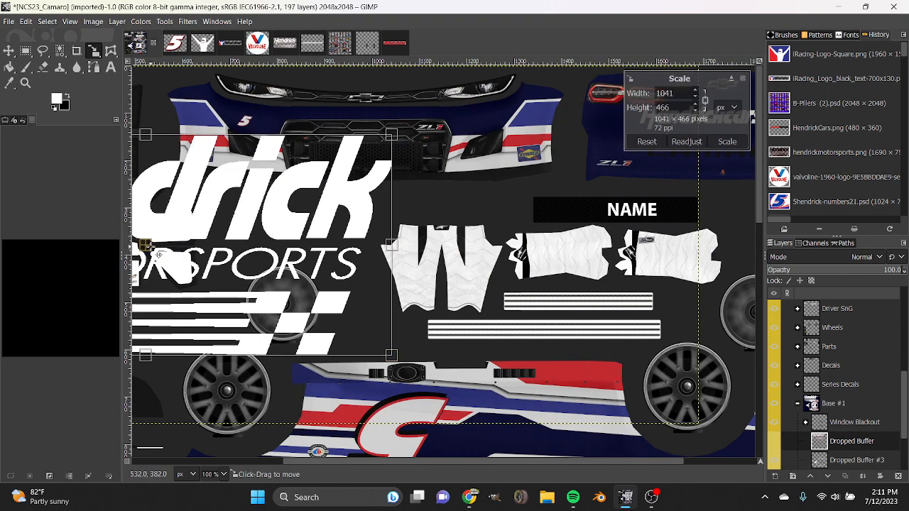
{"action": "left_click_drag", "start_coordinate": [149, 245], "coordinate": [480, 230]}
{"action": "left_click_drag", "start_coordinate": [485, 343], "coordinate": [486, 132]}
{"action": "scroll", "coordinate": [226, 475], "scroll_direction": "up", "scroll_amount": 1}
{"action": "scroll", "coordinate": [516, 428], "scroll_direction": "up", "scroll_amount": 5}
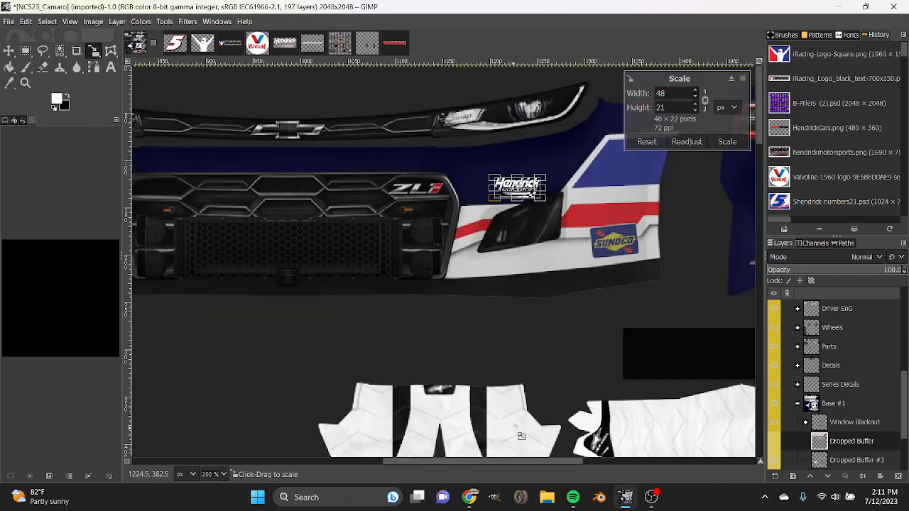
{"action": "left_click_drag", "start_coordinate": [519, 189], "coordinate": [530, 180]}
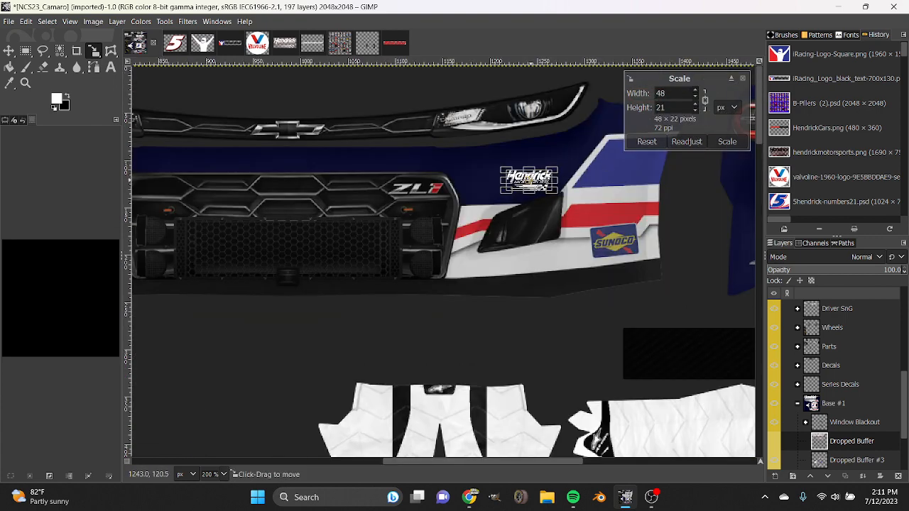
{"action": "left_click", "coordinate": [726, 140]}
Rotate the Hendrick Motorsports logo by -9.60 degrees and nudge it into place above the bumper's side intake.
{"action": "key", "text": "shift+r"}
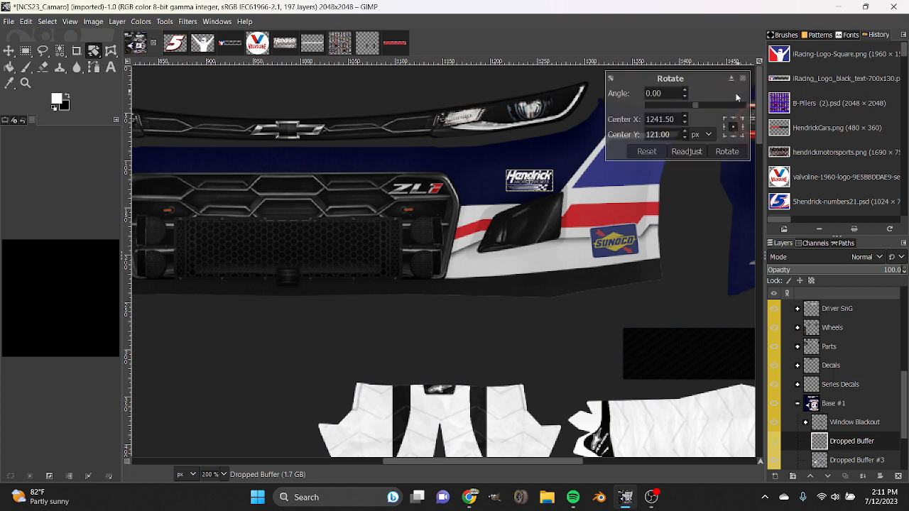
{"action": "scroll", "coordinate": [723, 106], "scroll_direction": "up", "scroll_amount": 6}
{"action": "scroll", "coordinate": [722, 105], "scroll_direction": "up", "scroll_amount": 8}
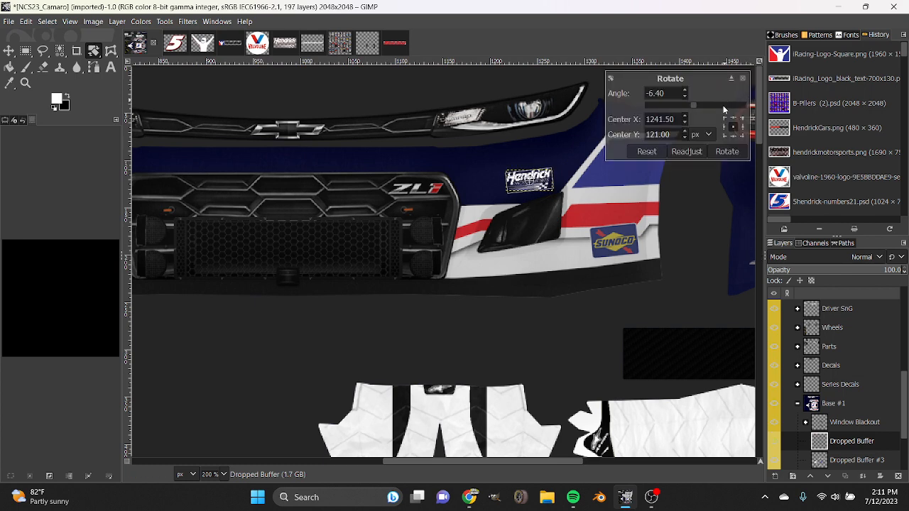
{"action": "left_click", "coordinate": [728, 151]}
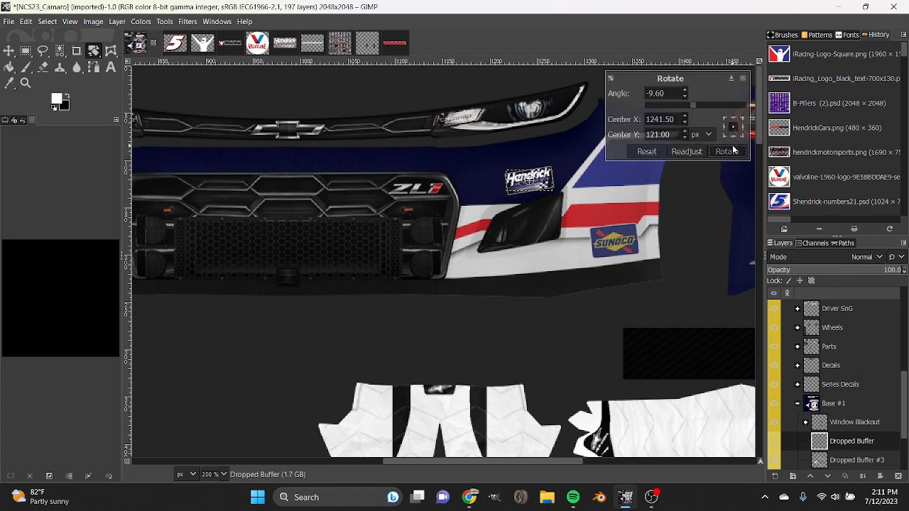
{"action": "left_click", "coordinate": [8, 53]}
{"action": "left_click_drag", "start_coordinate": [551, 200], "coordinate": [552, 197]}
Expand the Decals group and make the Camaro logo white layer visible for the rear bumper lettering.
{"action": "scroll", "coordinate": [274, 446], "scroll_direction": "down", "scroll_amount": 4}
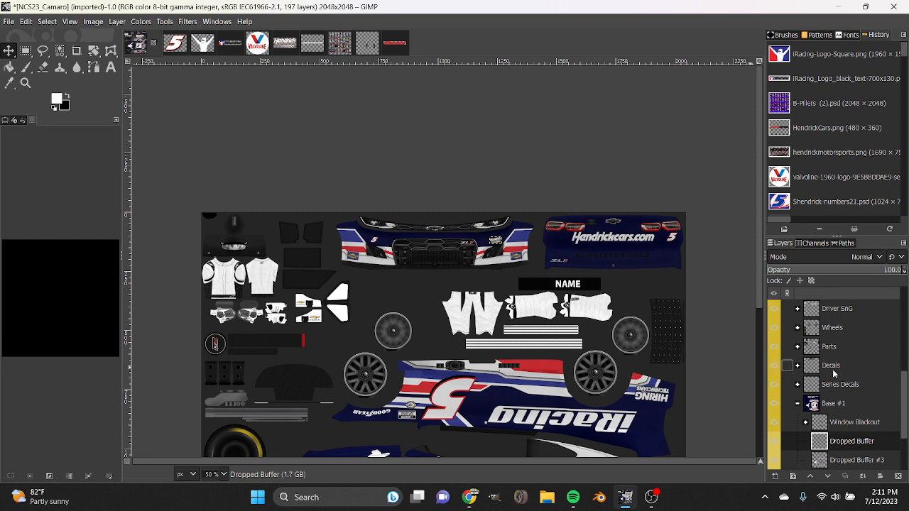
{"action": "left_click", "coordinate": [798, 366]}
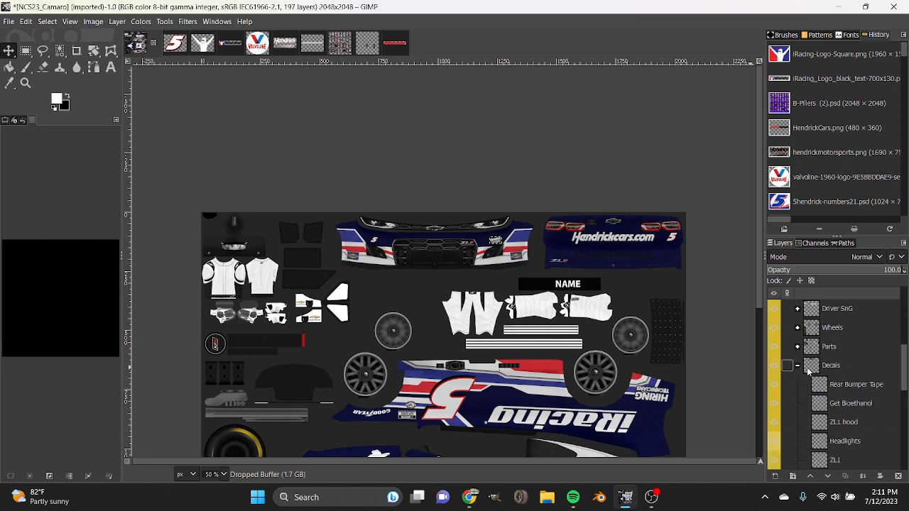
{"action": "scroll", "coordinate": [844, 398], "scroll_direction": "down", "scroll_amount": 2}
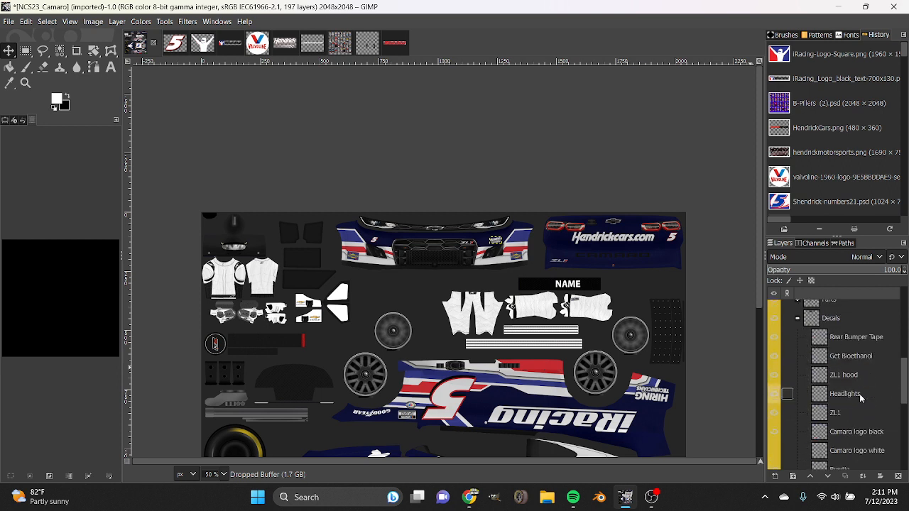
{"action": "left_click", "coordinate": [781, 450]}
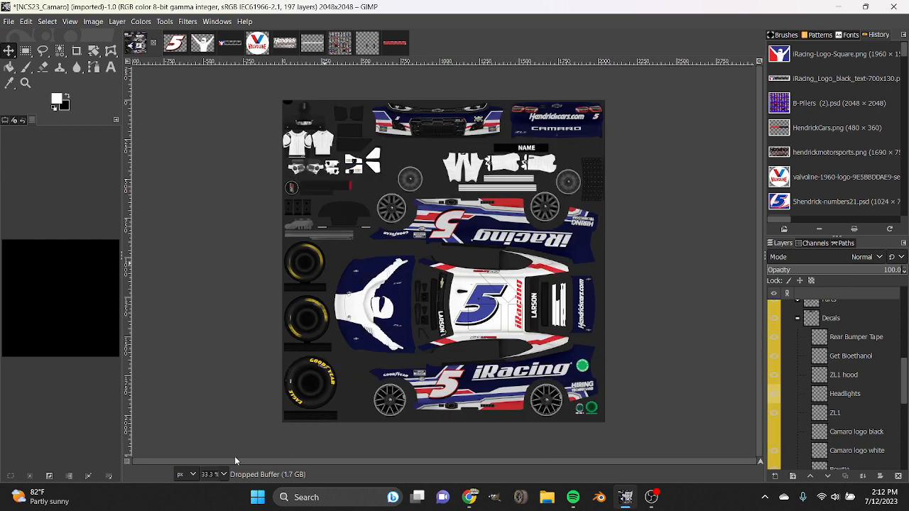
Look over the sponsor panels in the B-Pillers image and return to the NCS23_Camaro image.
{"action": "scroll", "coordinate": [387, 383], "scroll_direction": "down", "scroll_amount": 1}
{"action": "left_click", "coordinate": [331, 44]}
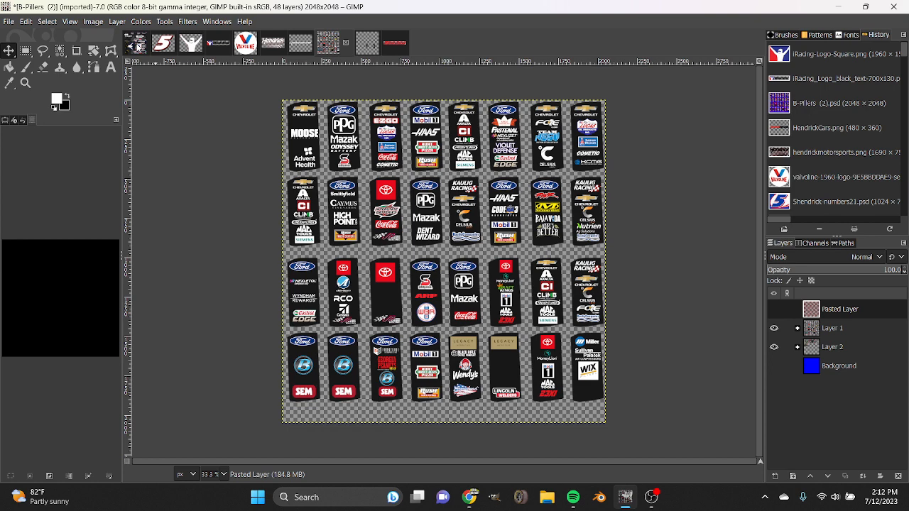
{"action": "left_click", "coordinate": [137, 44]}
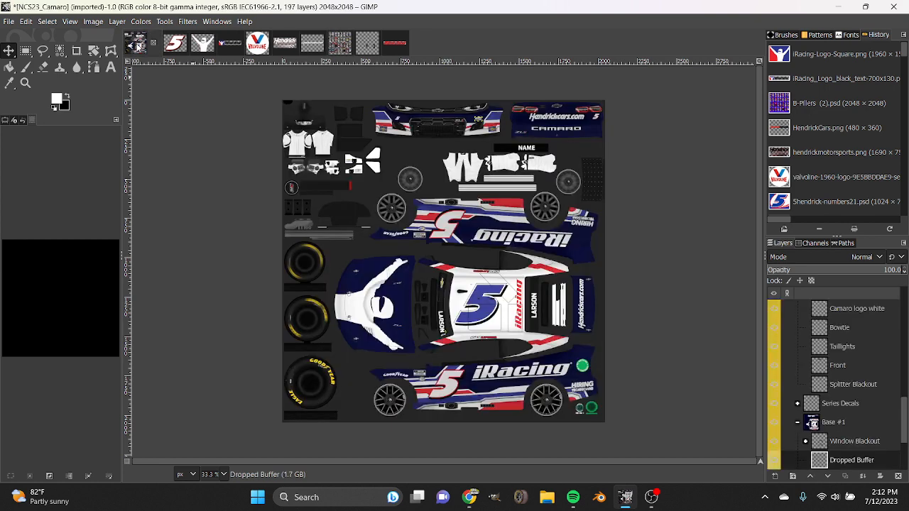